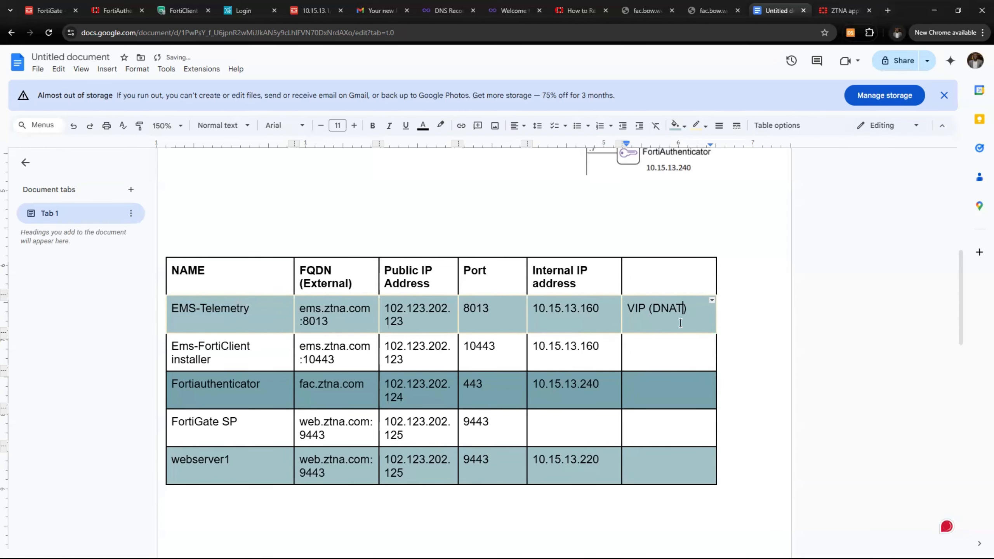
Review the EMS-Telemetry row's name, FQDN, public IP and VIP (DNAT) note
scroll(680, 323, "up", 5)
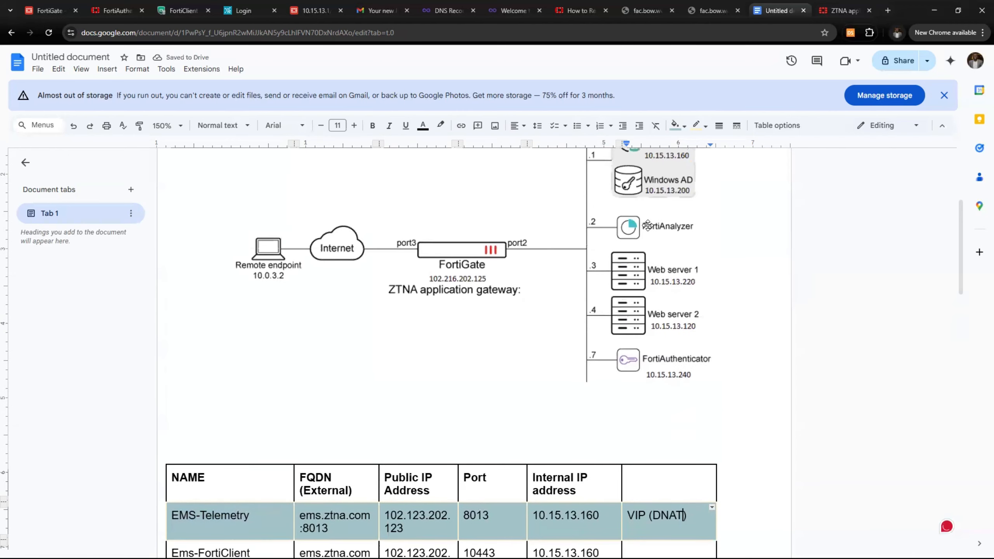
scroll(648, 226, "up", 3)
scroll(626, 274, "down", 1)
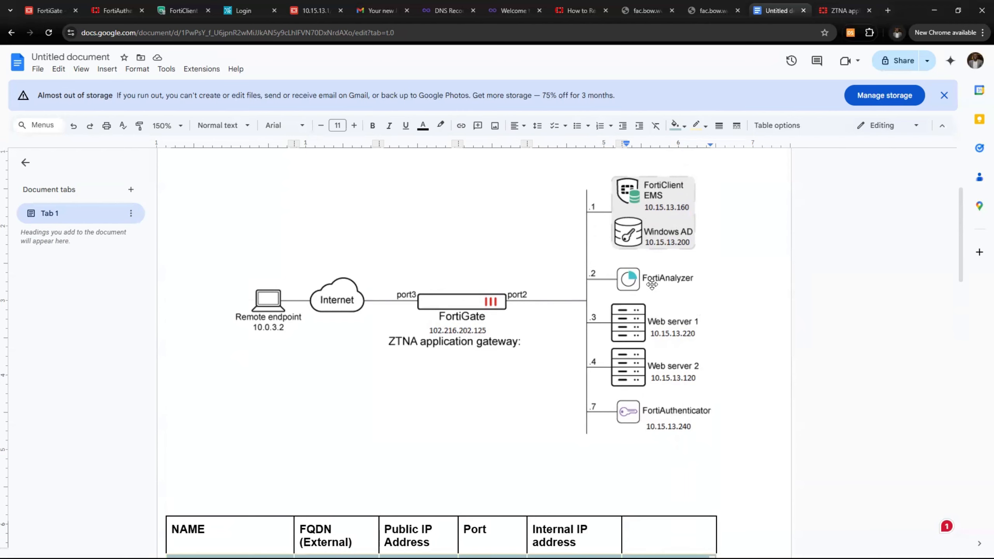
scroll(645, 288, "down", 5)
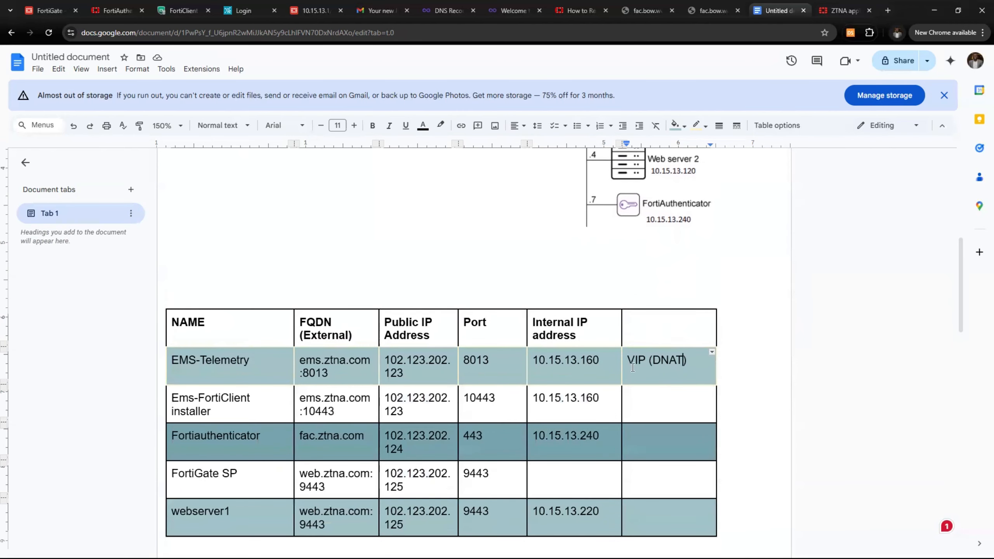
double_click(632, 364)
left_click_drag(665, 365, 685, 365)
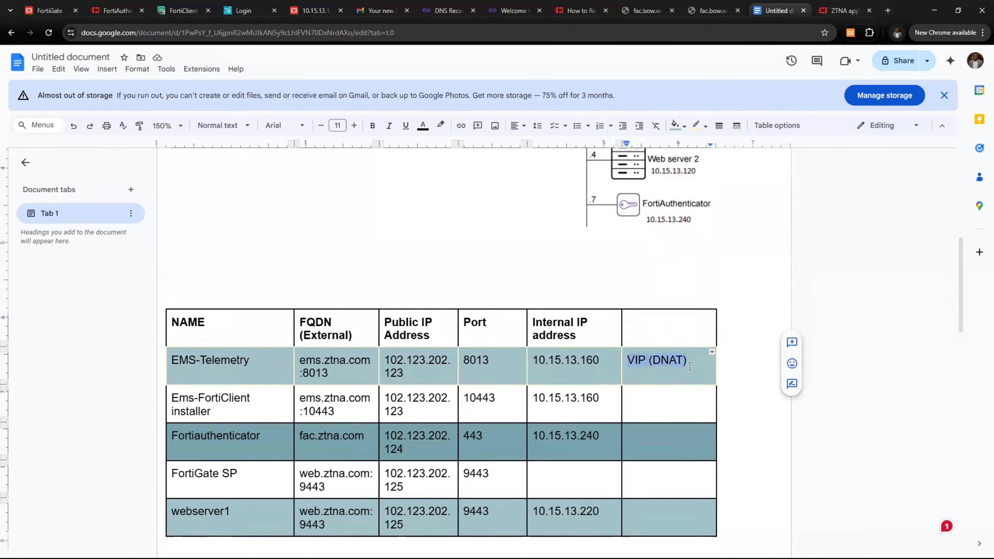
left_click_drag(172, 360, 602, 370)
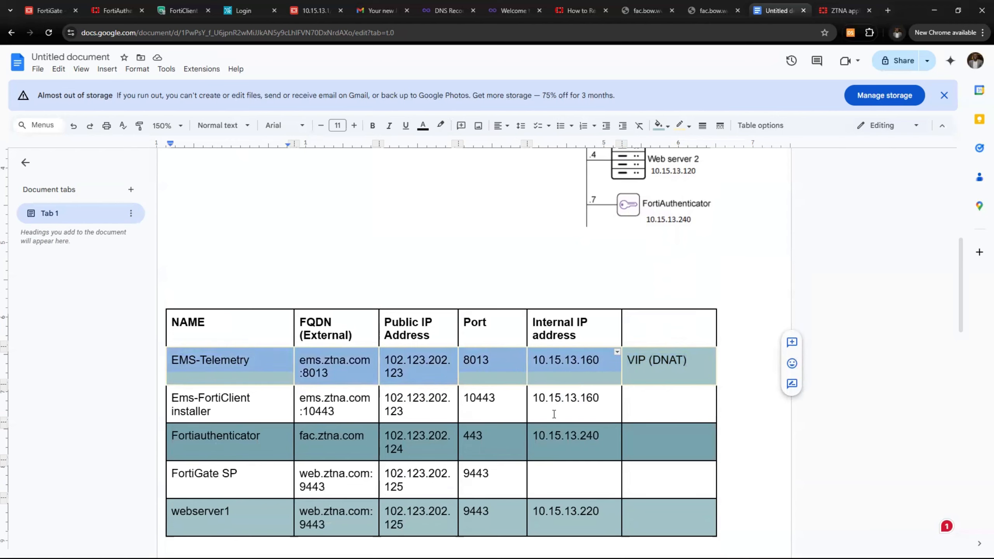
Label the Ems-FortiClient installer row (ems.ztna.com:10443) as VIP (DNAT)
left_click(643, 412)
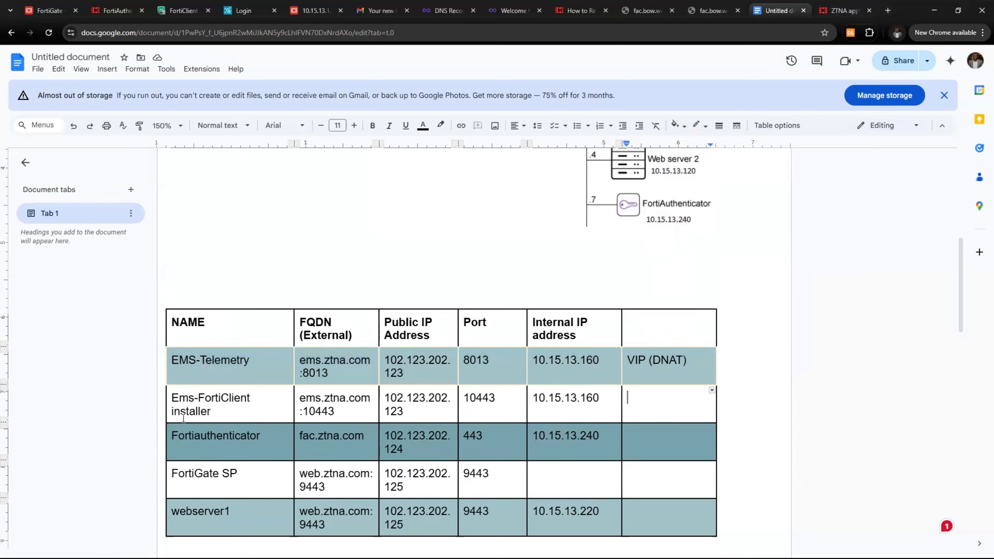
scroll(159, 424, "down", 1)
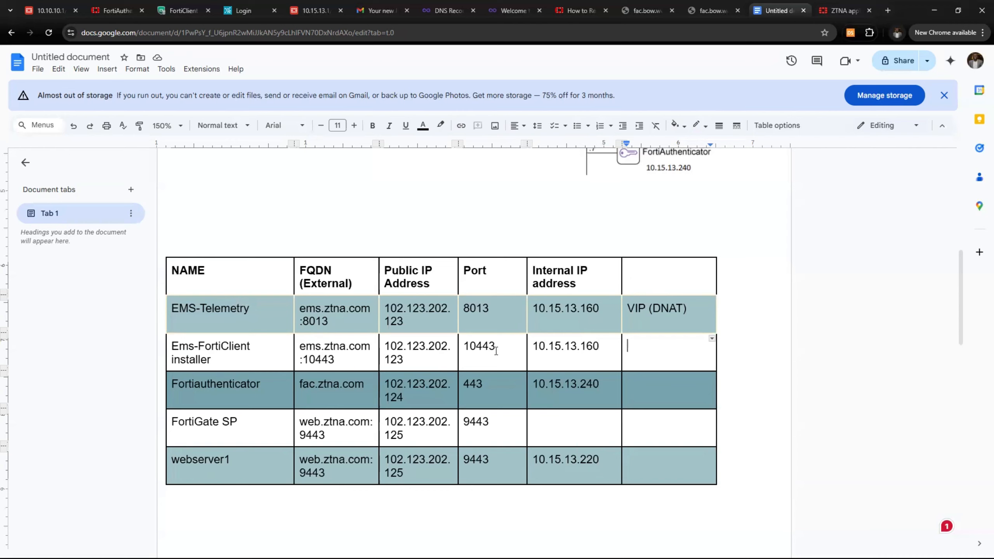
left_click_drag(496, 350, 462, 348)
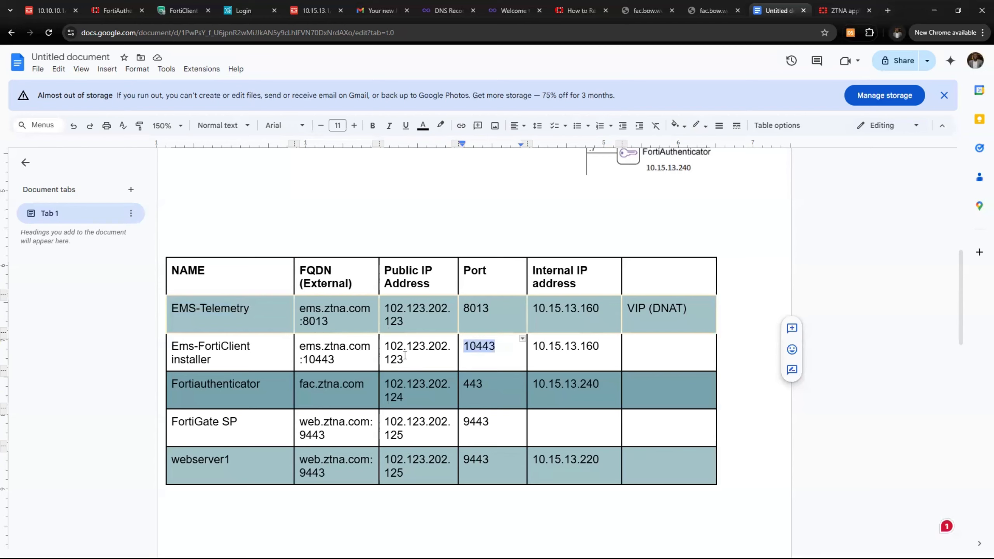
scroll(433, 351, "up", 5)
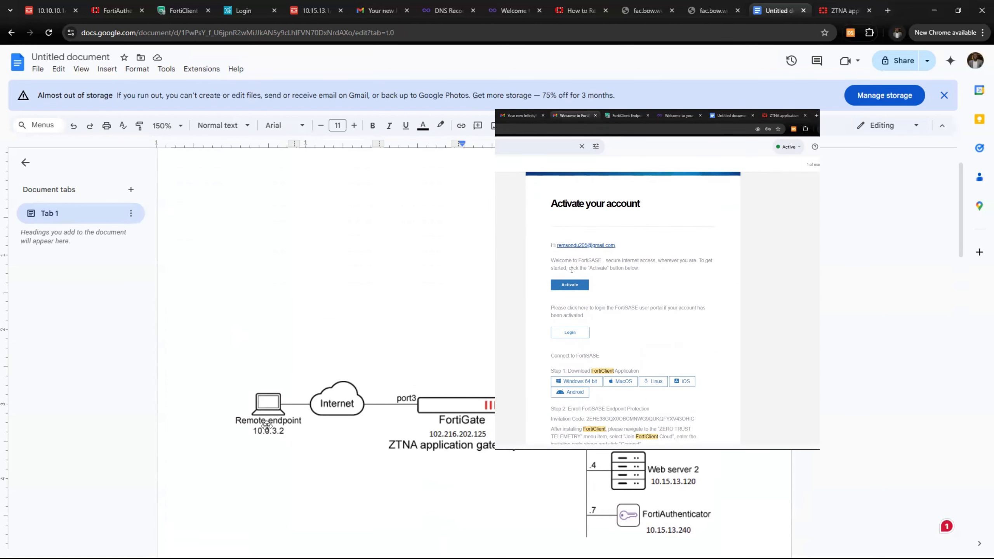
scroll(274, 415, "down", 1)
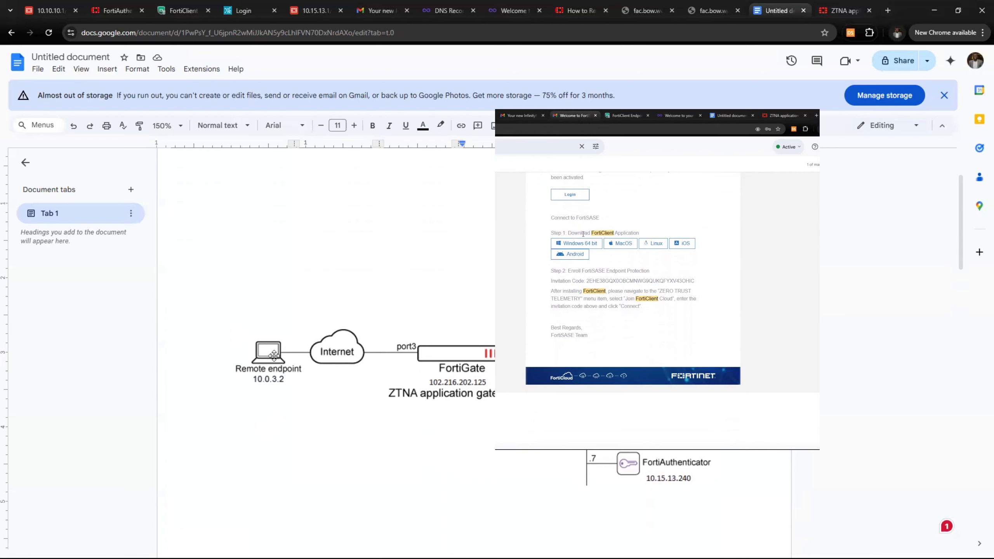
scroll(288, 352, "down", 5)
scroll(491, 344, "down", 3)
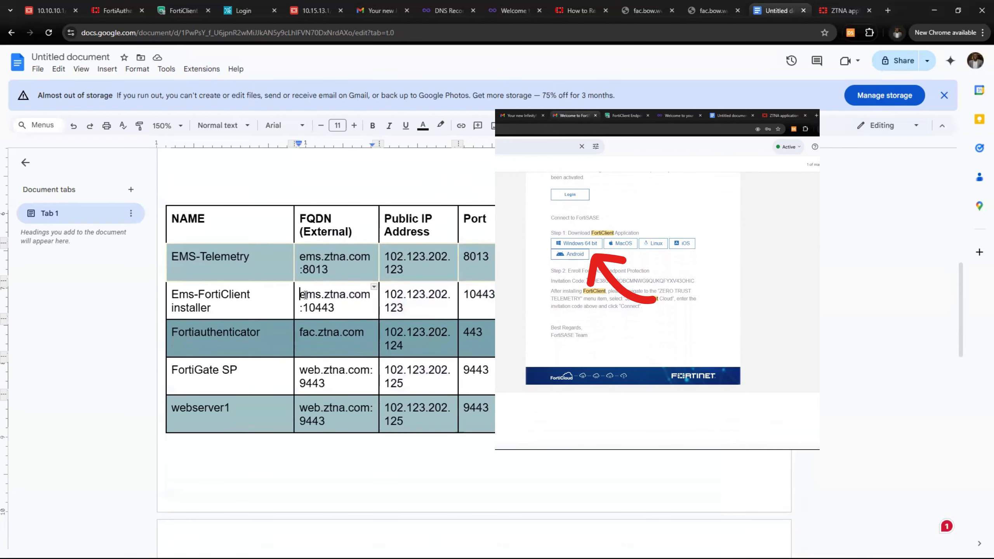
left_click_drag(301, 292, 348, 310)
left_click(548, 300)
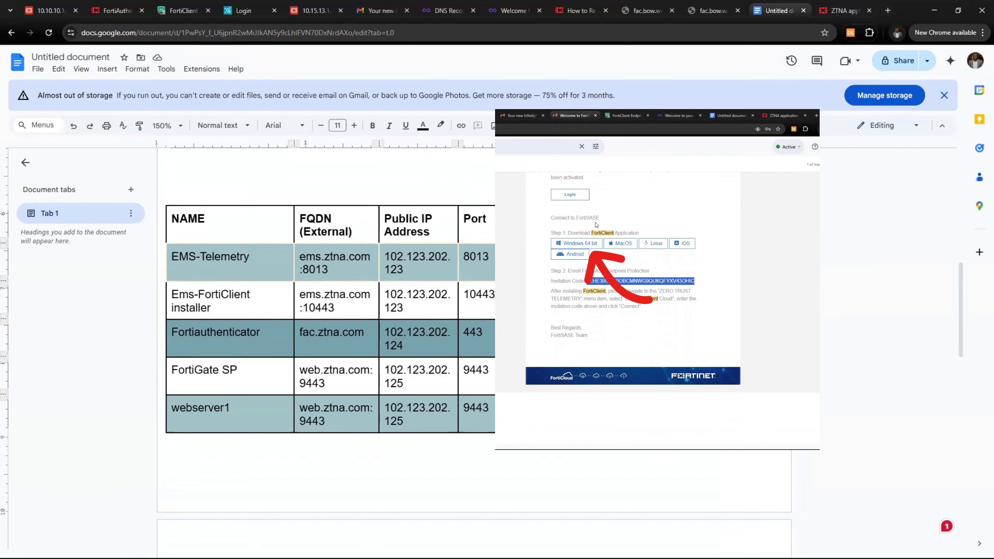
type("VIP ")
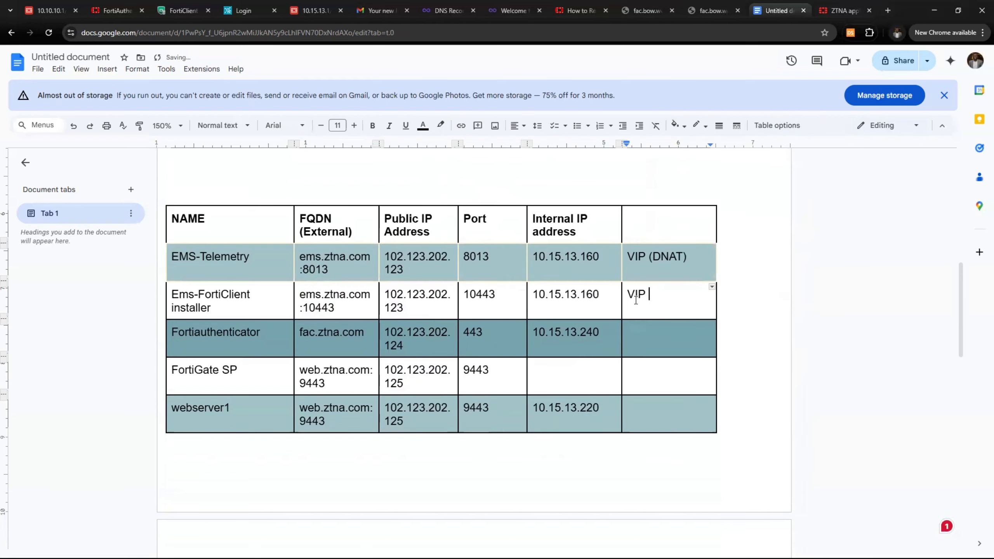
type("(DNAT)")
Label the Fortiauthenticator row (fac.ztna.com) as VIP (DNAT)
left_click(627, 341)
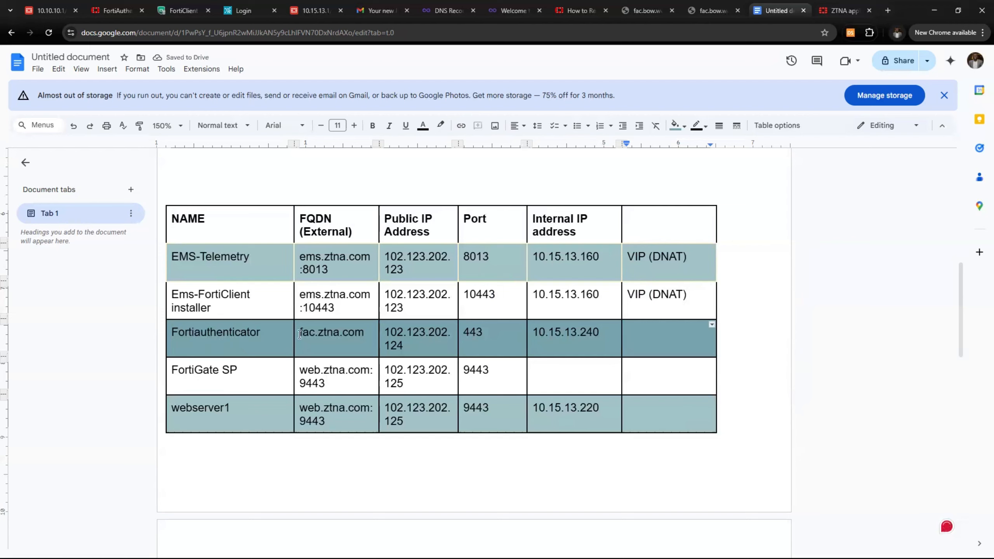
left_click_drag(300, 333, 361, 333)
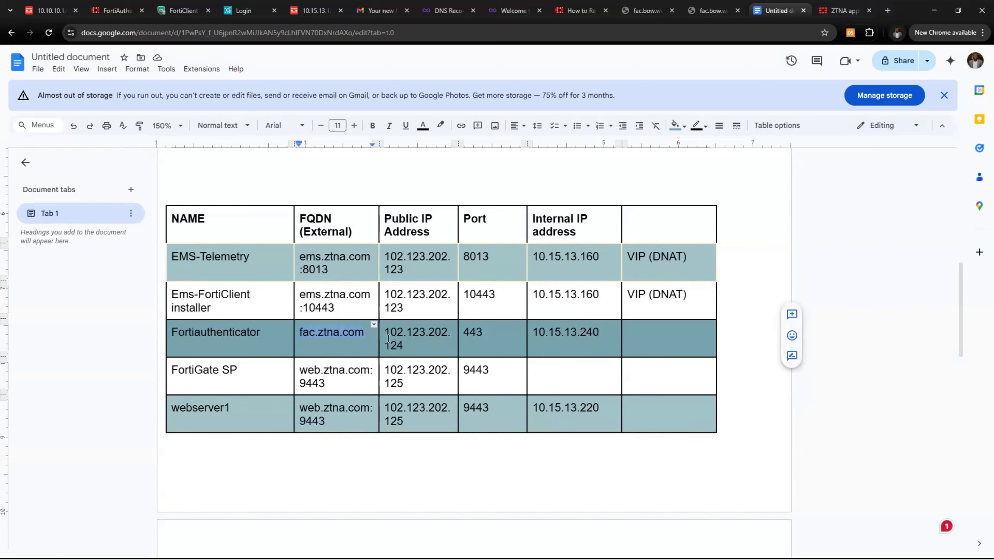
left_click_drag(385, 335, 399, 345)
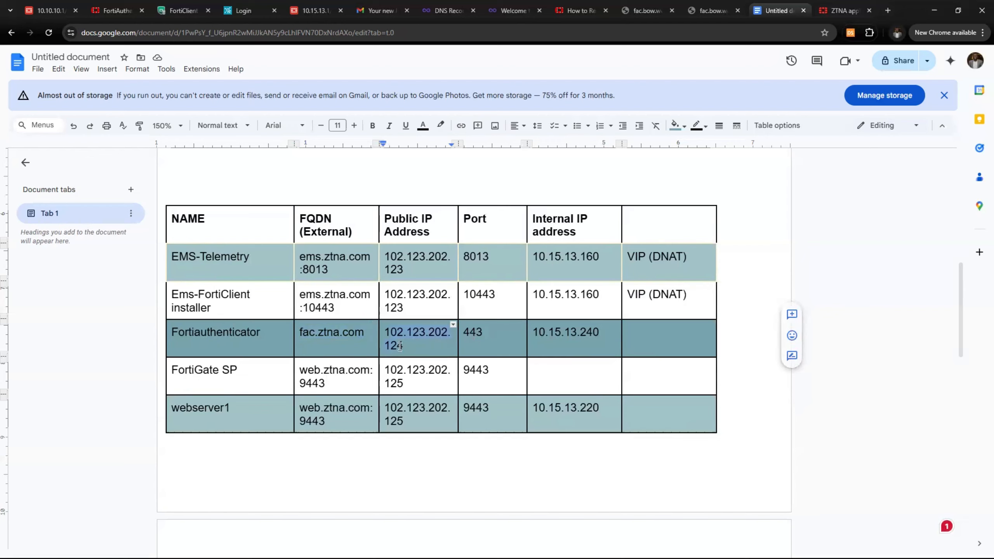
left_click(652, 343)
type("VIP")
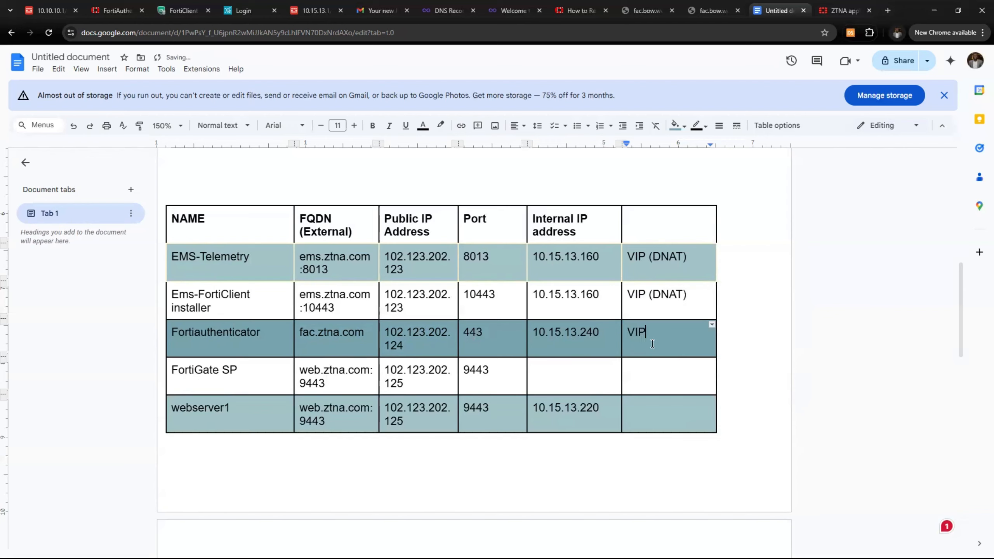
type(" (DNAT)")
Review the FortiGate SP row's web.ztna.com address, port and public IP 102.123.202.125
left_click_drag(342, 384, 318, 378)
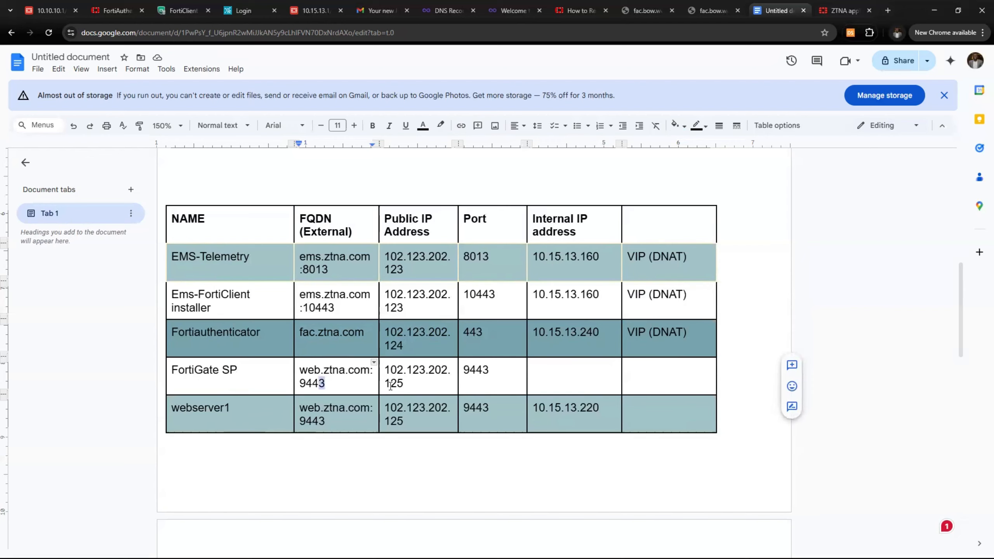
left_click(387, 370)
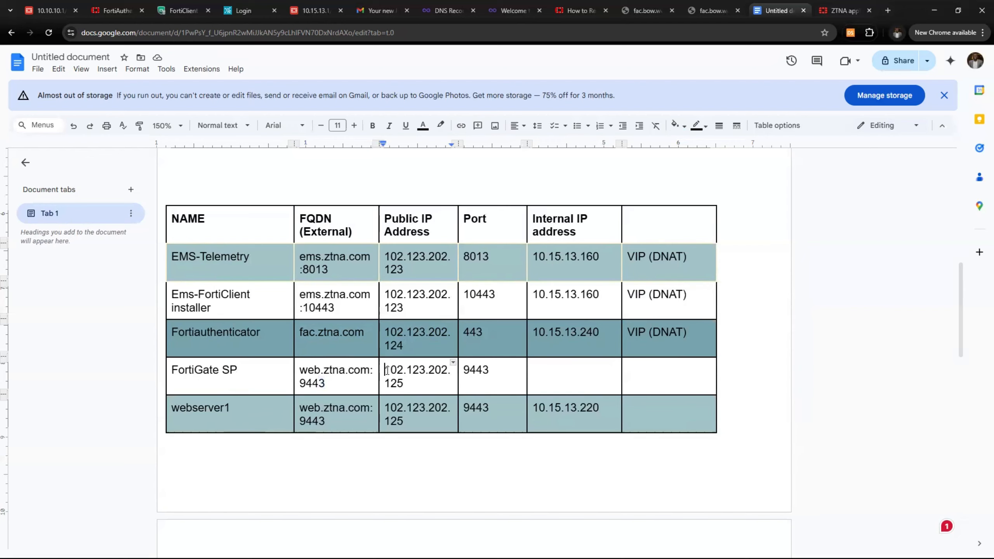
left_click_drag(387, 370, 454, 387)
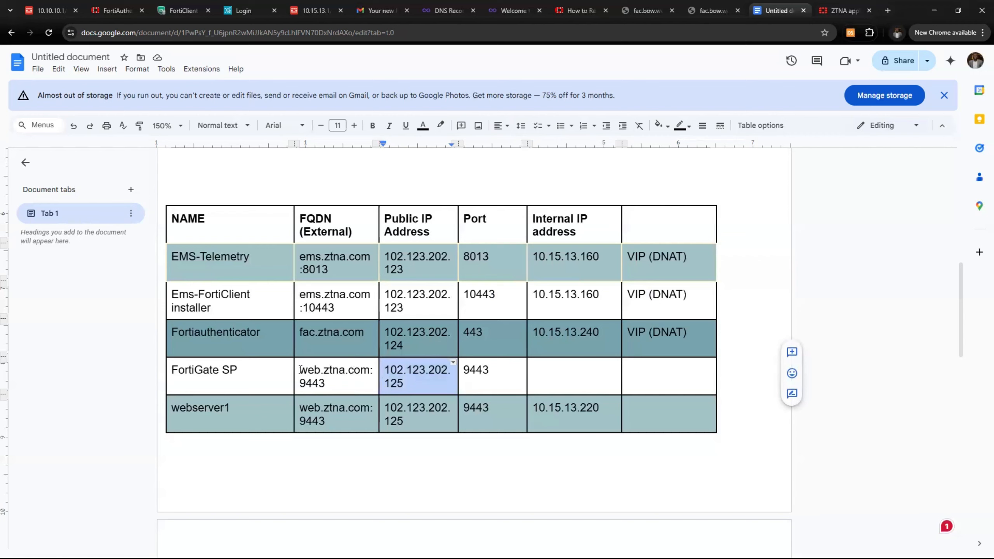
left_click_drag(300, 370, 364, 372)
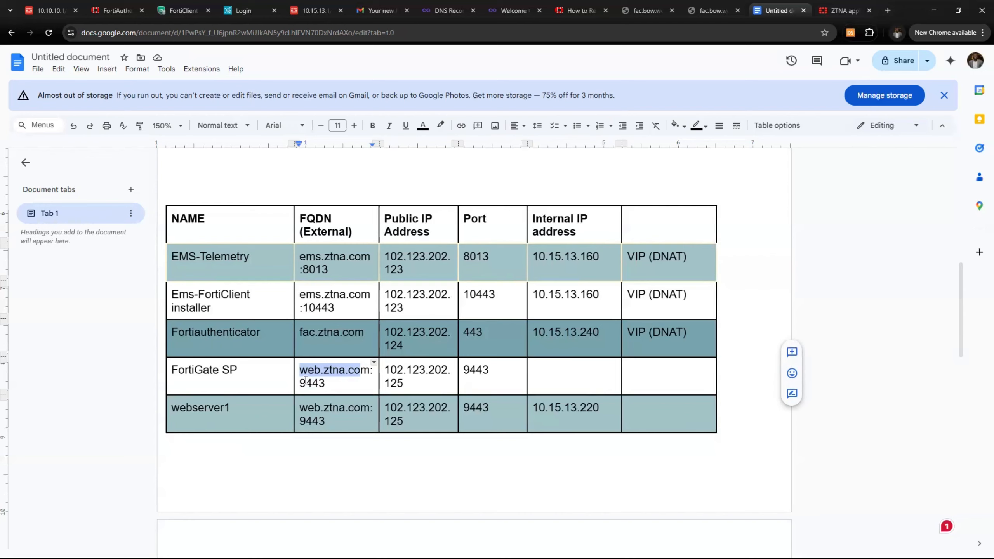
left_click_drag(237, 370, 194, 372)
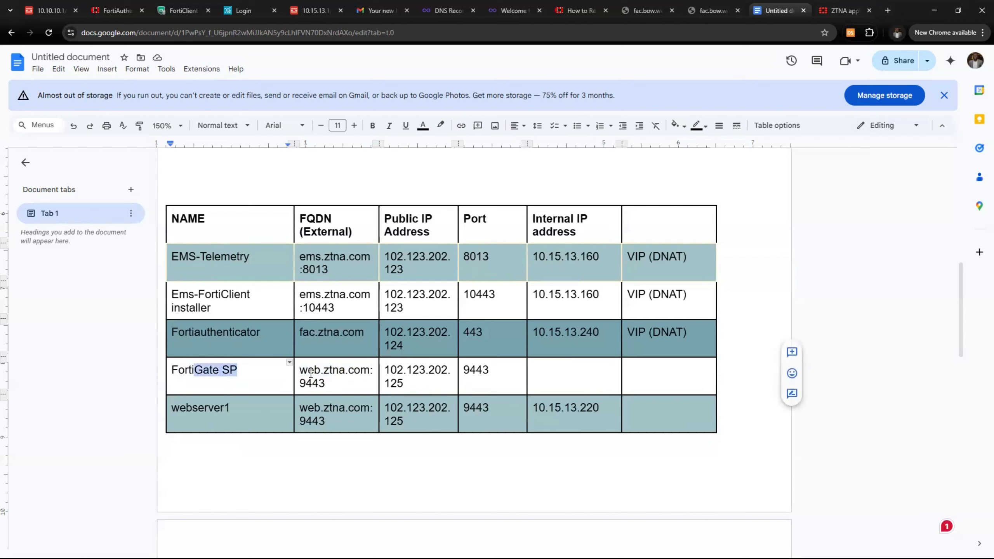
mouse_move(386, 369)
left_mouse_down()
mouse_move(414, 379)
mouse_move(401, 377)
left_mouse_up()
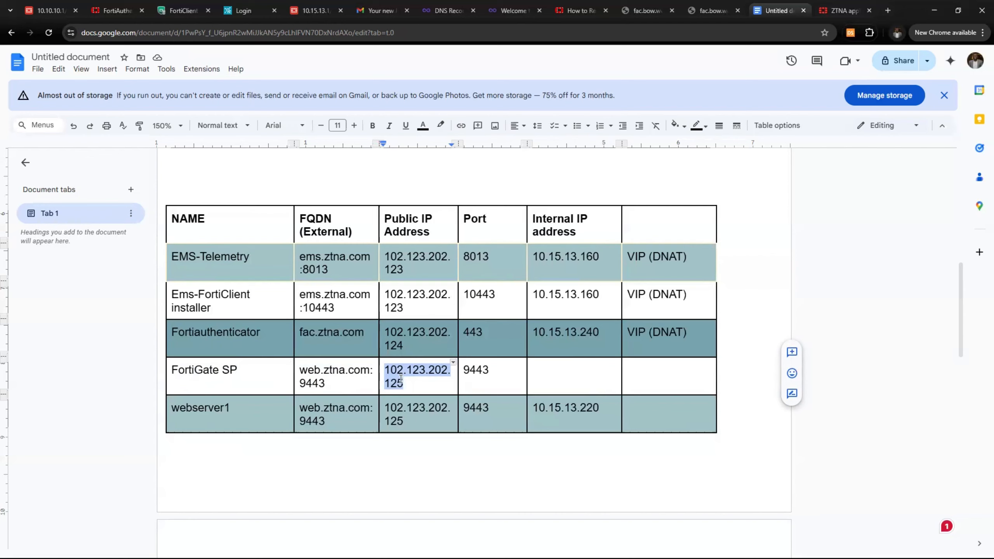
Enter ZTNA in the FortiGate SP row's last column
left_click(636, 376)
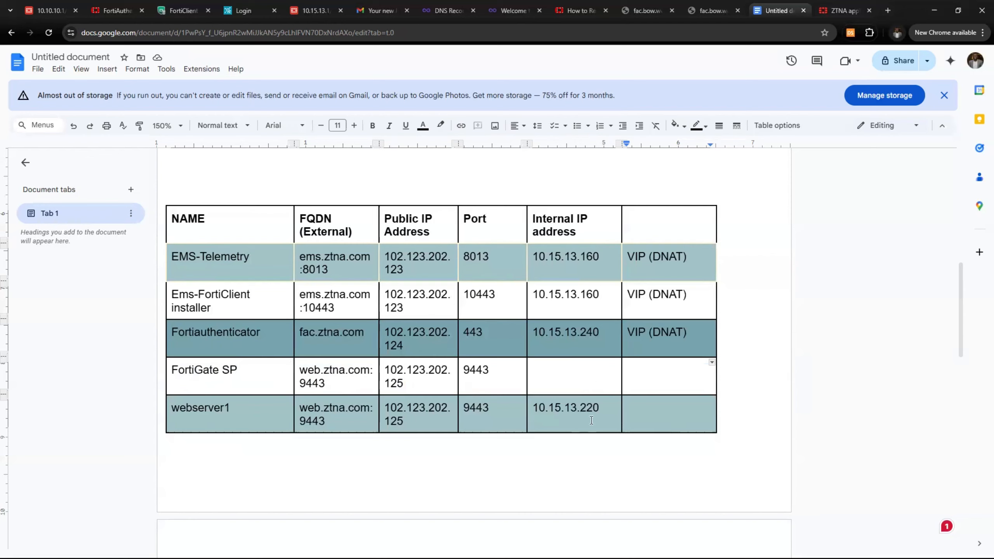
type("ZTNA")
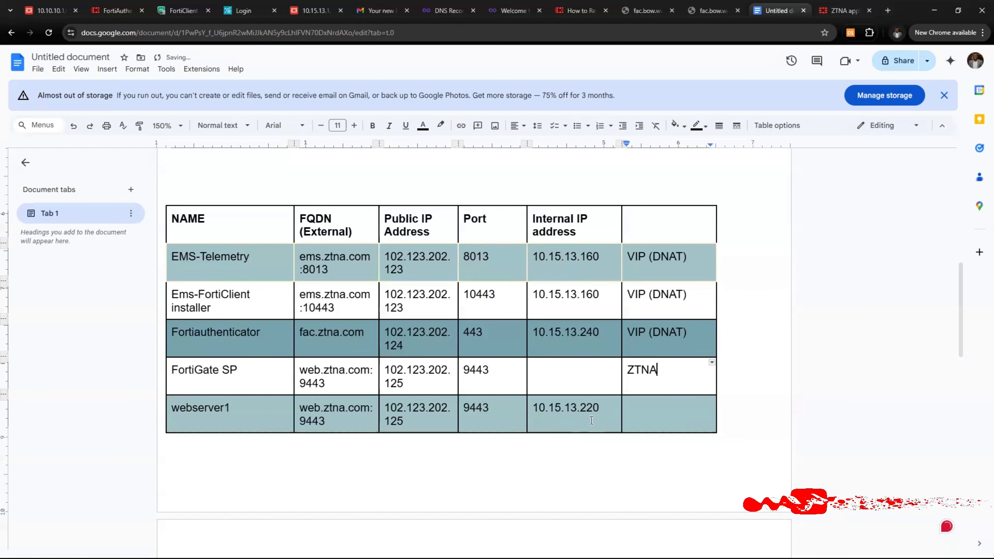
left_click(566, 380)
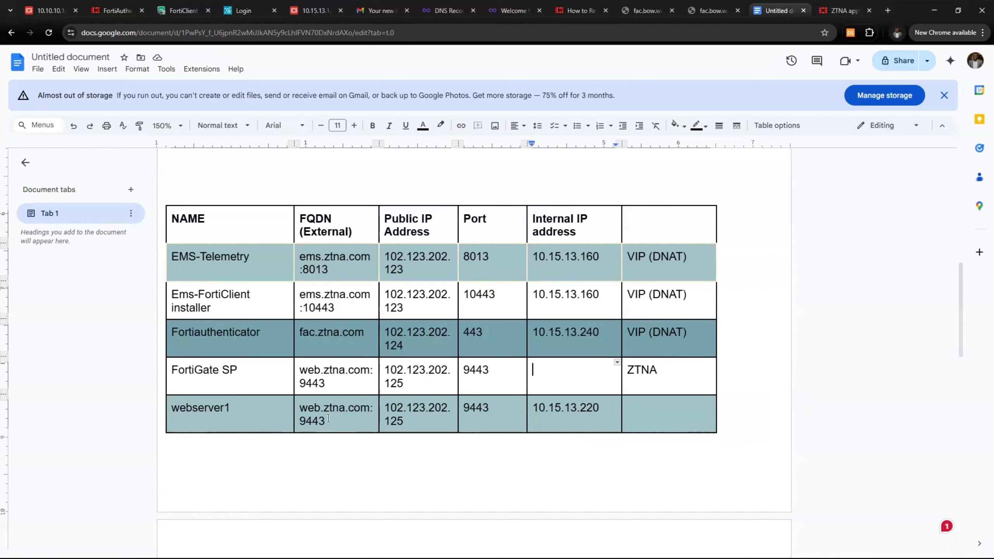
scroll(329, 418, "up", 10)
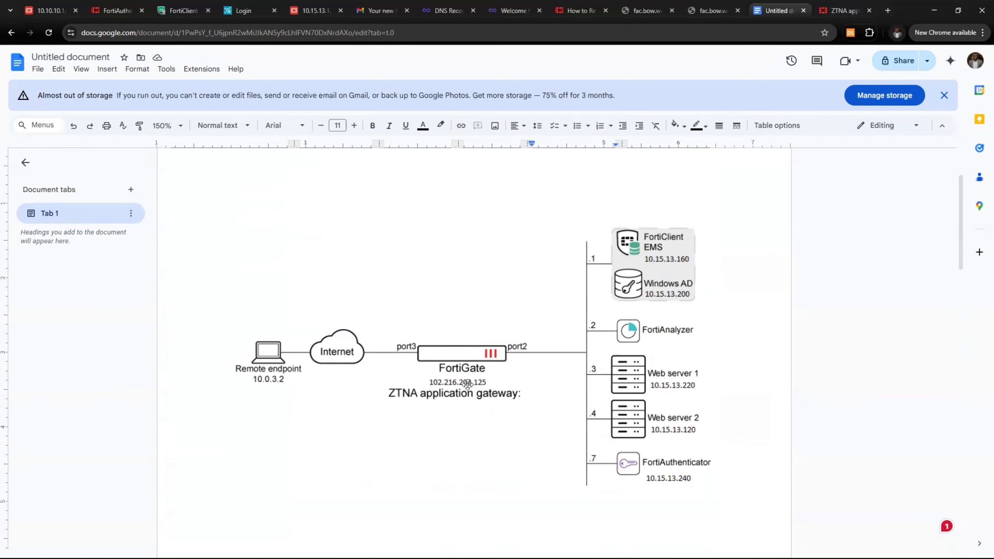
scroll(468, 385, "down", 10)
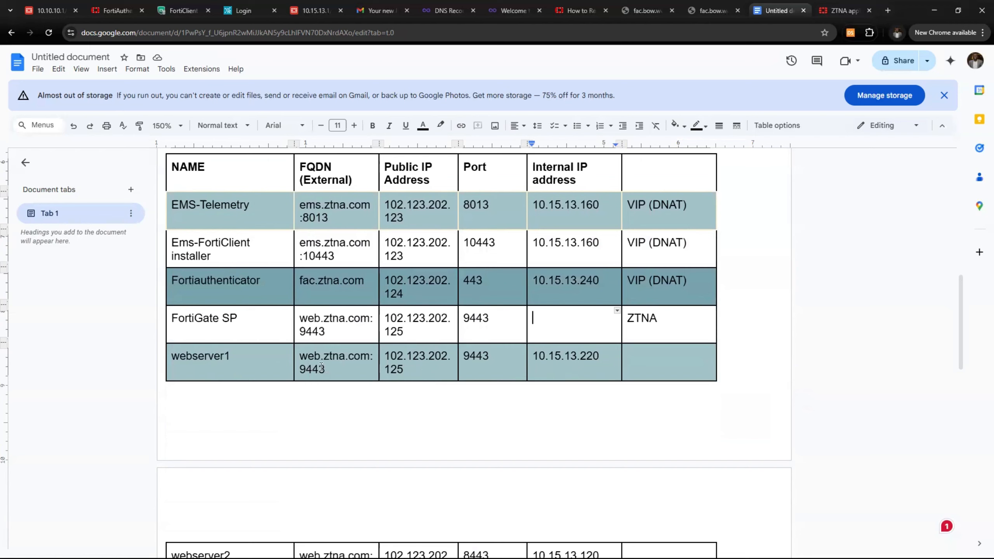
left_click_drag(301, 352, 339, 365)
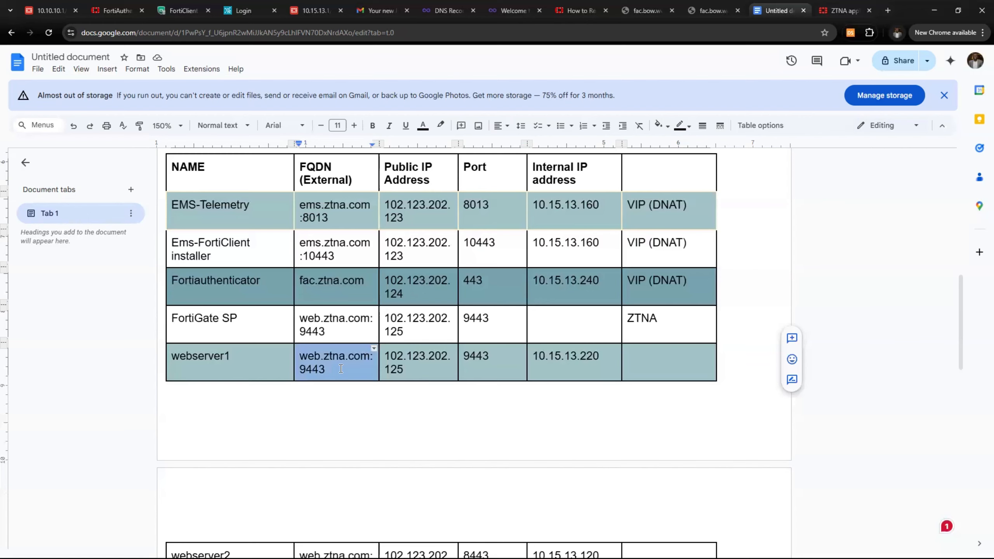
left_click(692, 359)
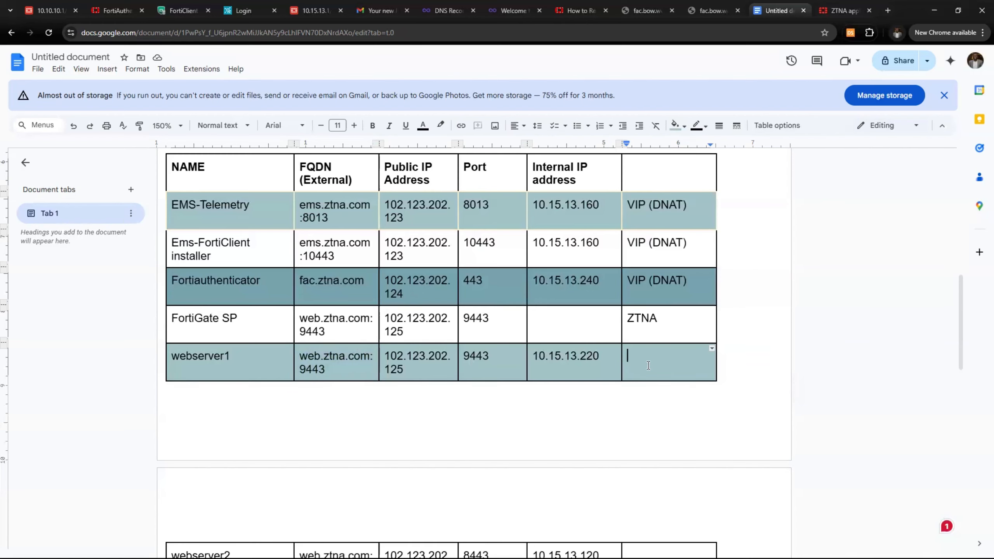
type("ZTNA")
scroll(621, 435, "down", 2)
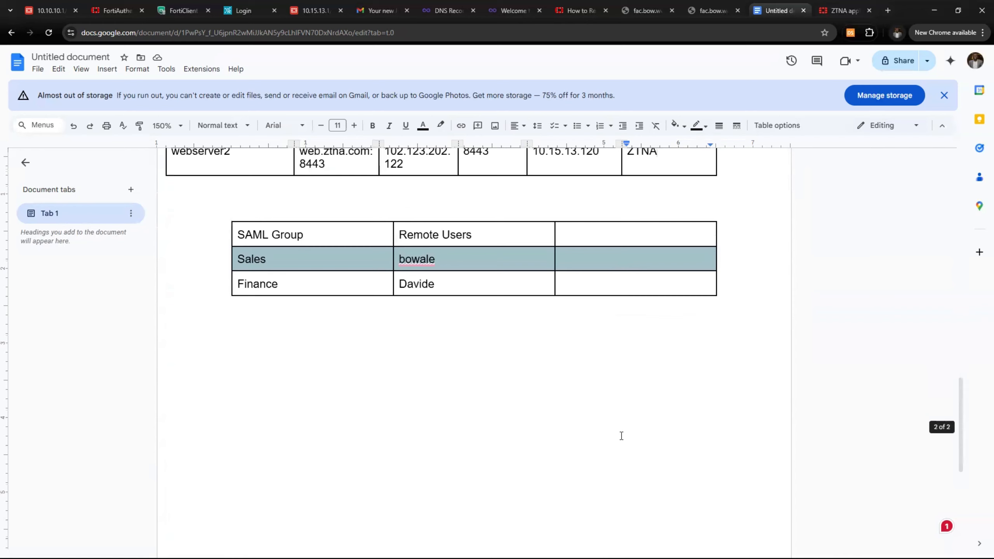
scroll(622, 435, "up", 2)
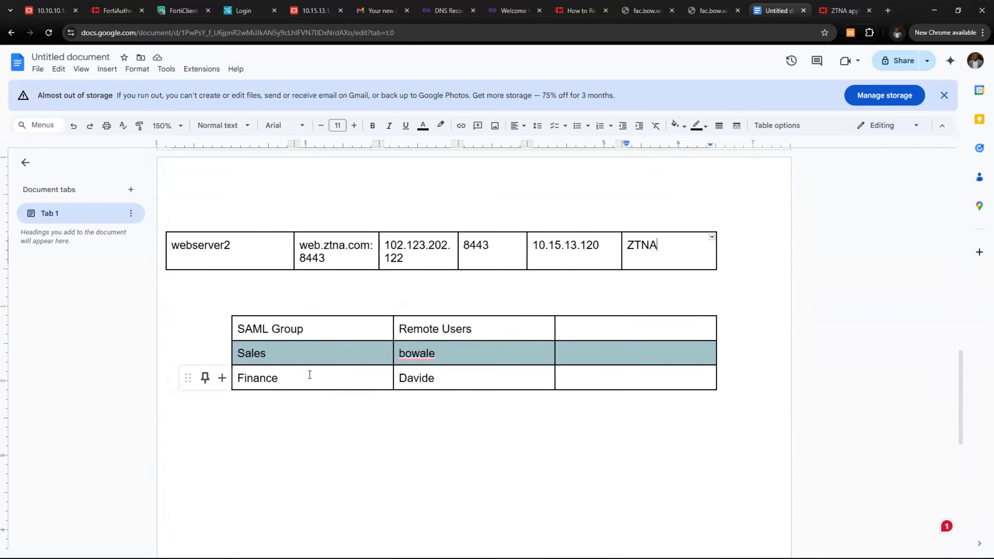
left_click(314, 351)
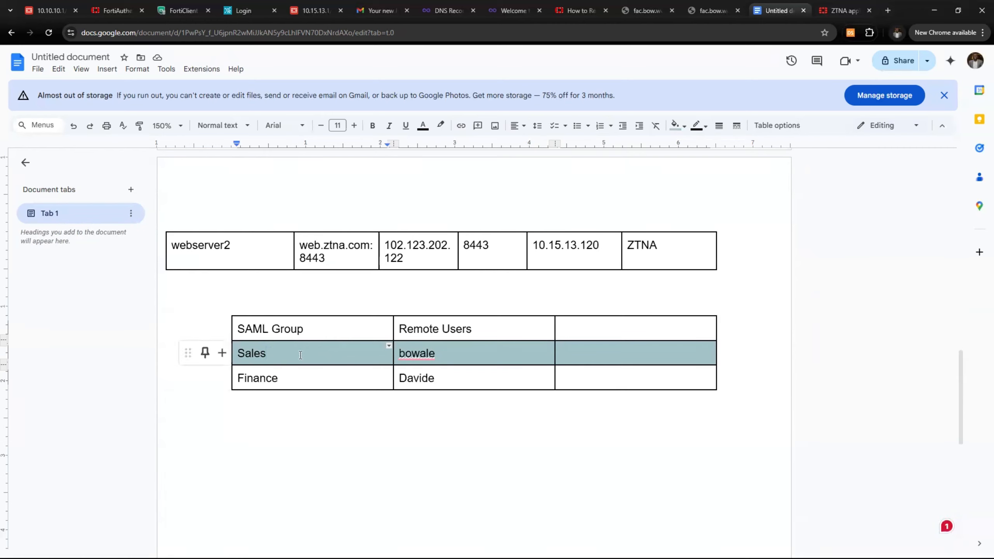
left_click_drag(301, 355, 238, 354)
left_click_drag(285, 379, 237, 378)
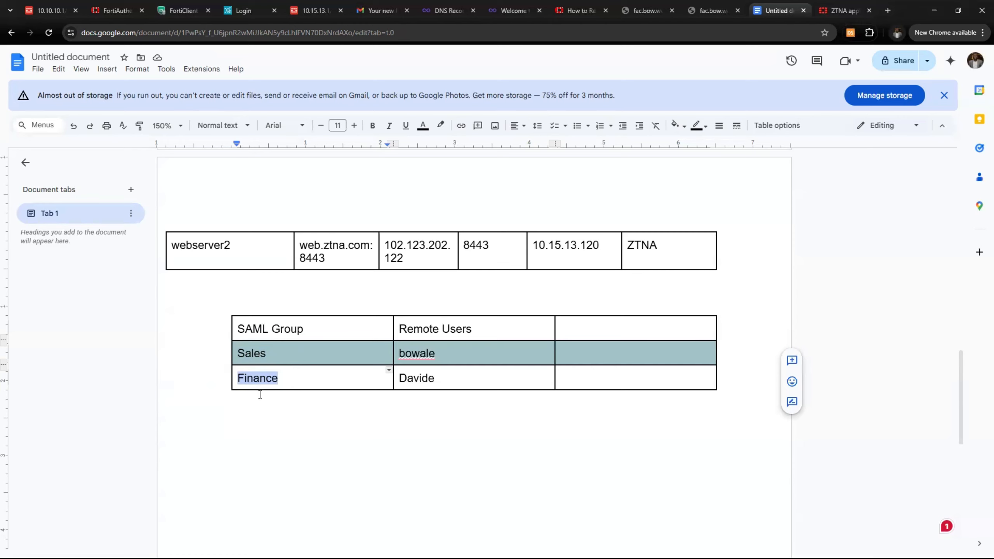
scroll(497, 404, "up", 7)
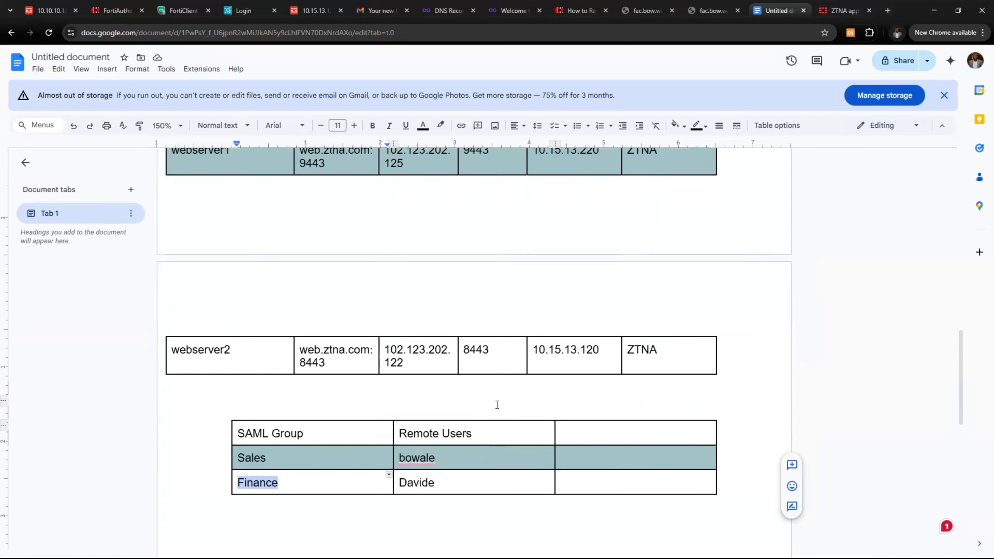
scroll(492, 411, "down", 5)
scroll(493, 406, "up", 5)
scroll(490, 412, "up", 10)
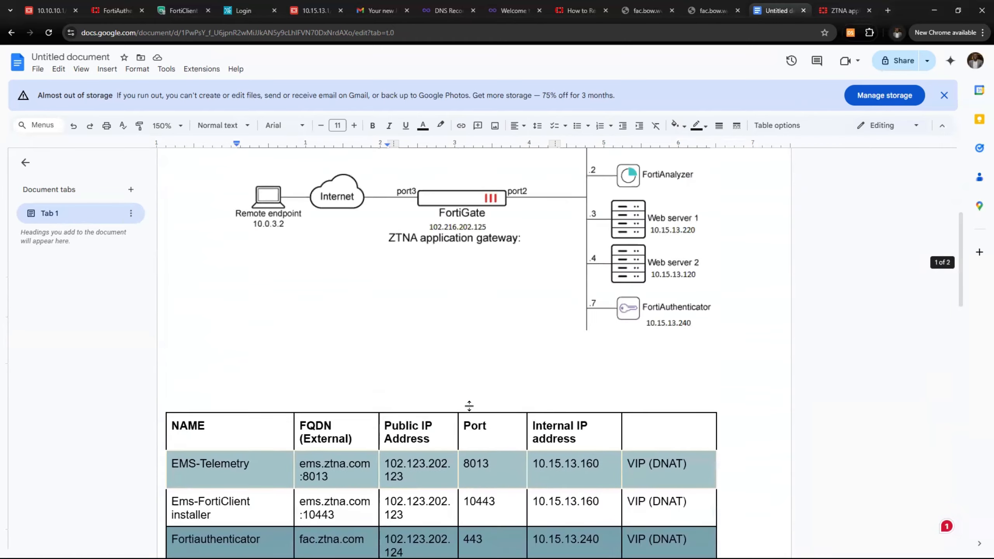
scroll(266, 364, "down", 10)
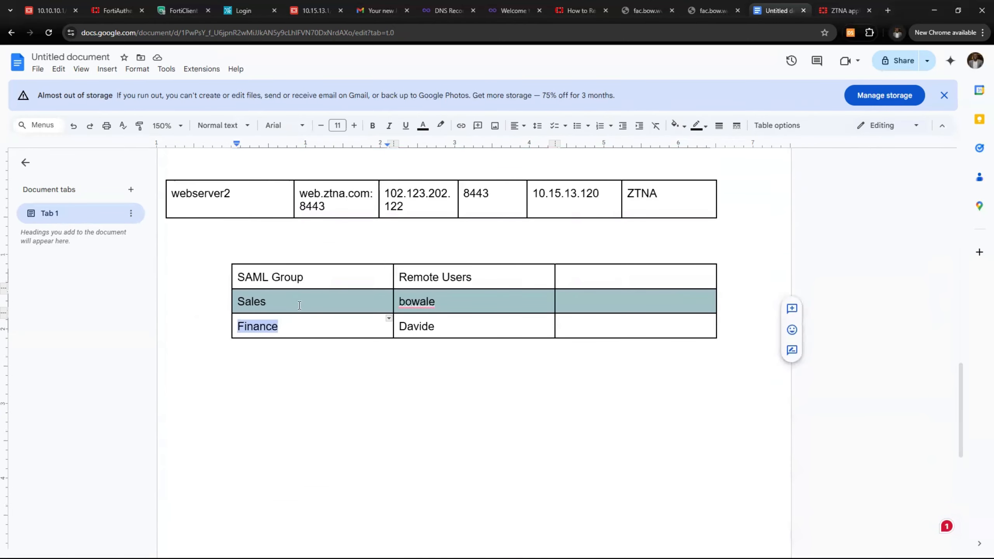
scroll(275, 335, "up", 10)
scroll(446, 314, "up", 2)
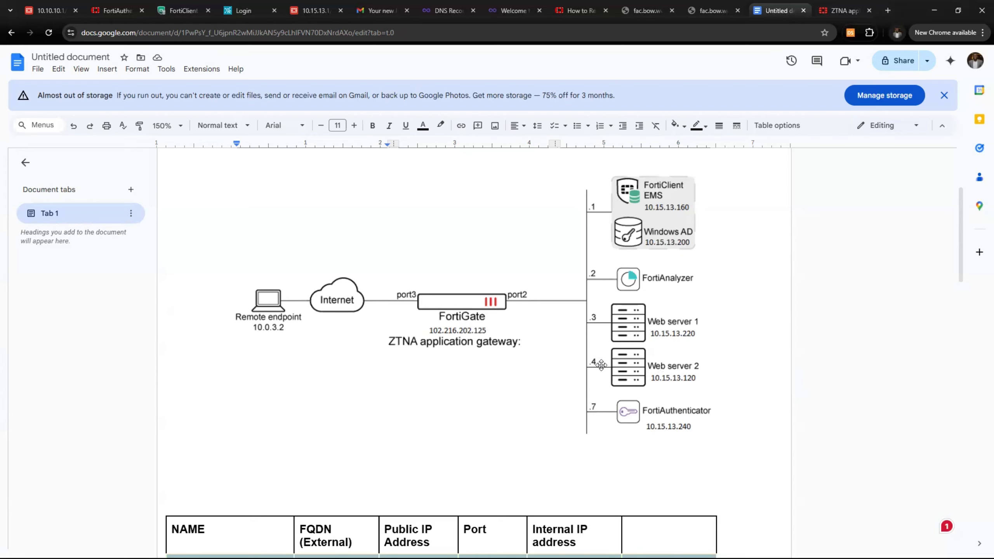
scroll(592, 370, "up", 1)
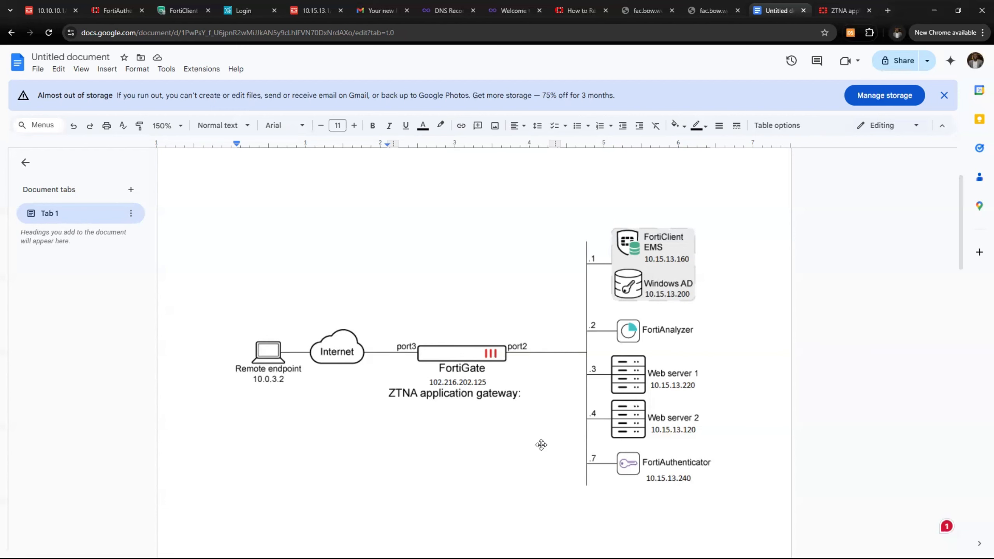
scroll(567, 430, "down", 4)
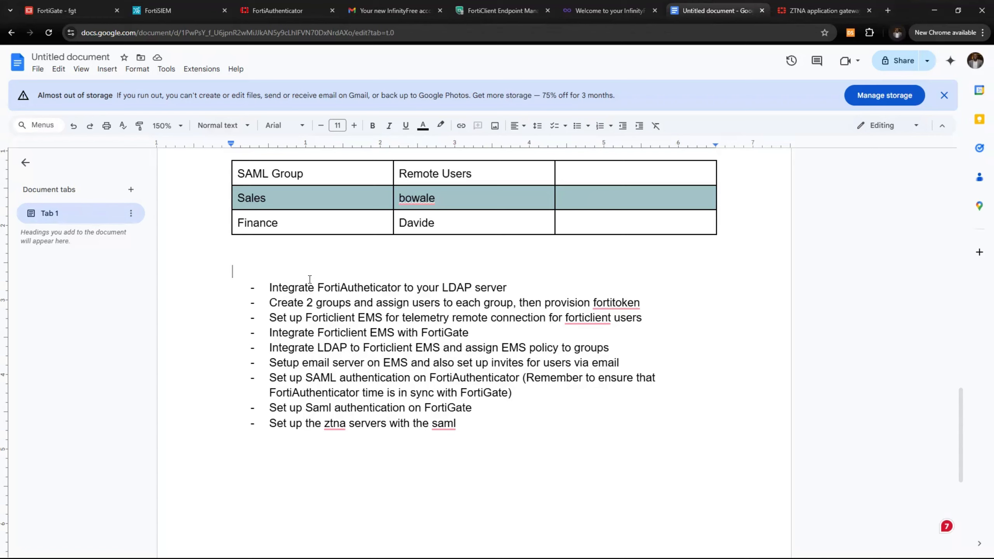
Review the checklist's first task, integrating FortiAuthenticator with LDAP
left_click_drag(269, 287, 507, 287)
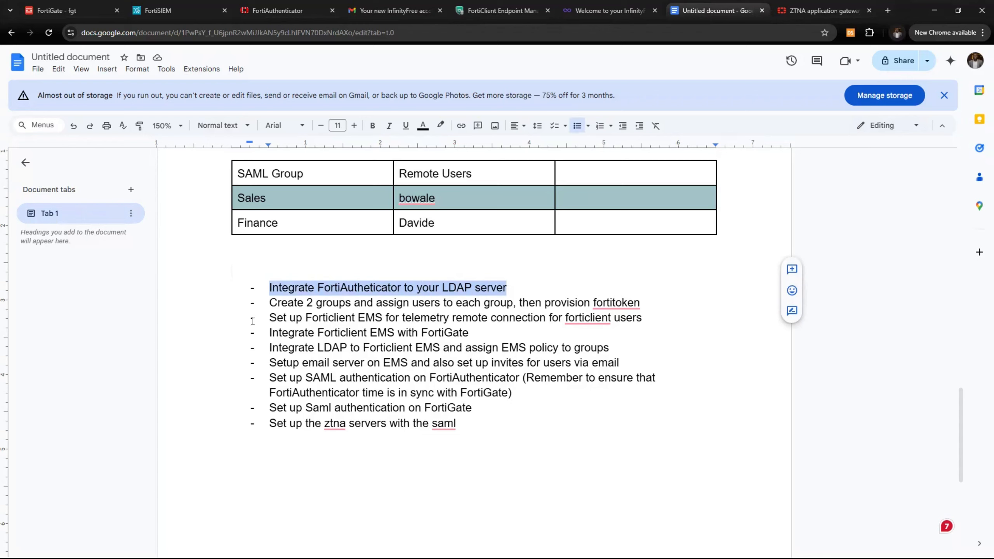
left_click_drag(269, 302, 279, 332)
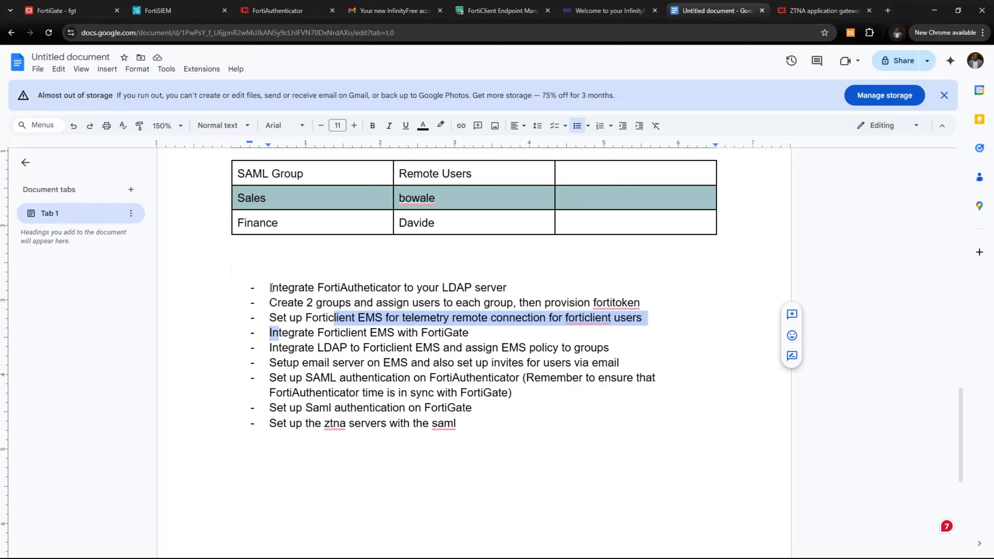
left_click_drag(270, 288, 508, 291)
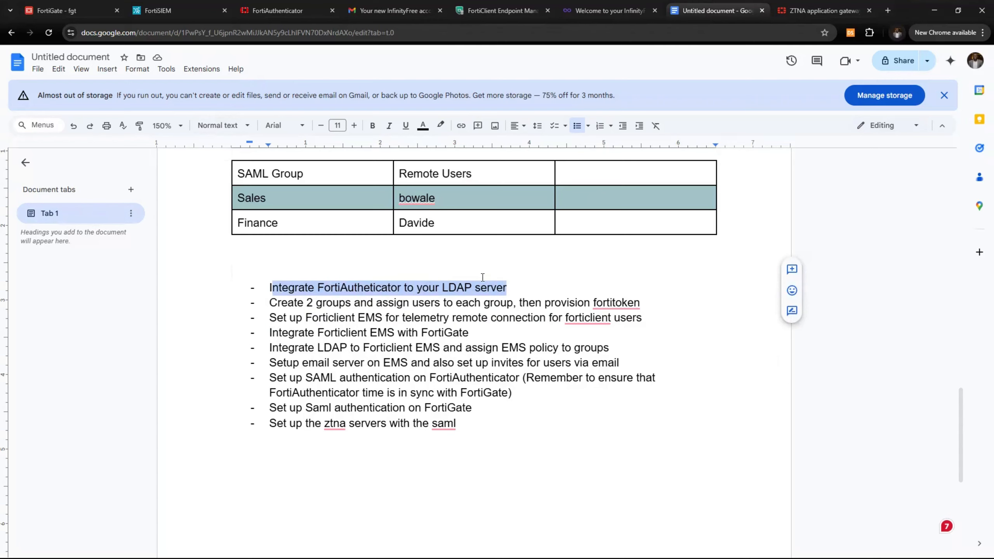
In FortiAuthenticator, expand Authentication > Remote Auth. Servers in the sidebar
left_click(277, 11)
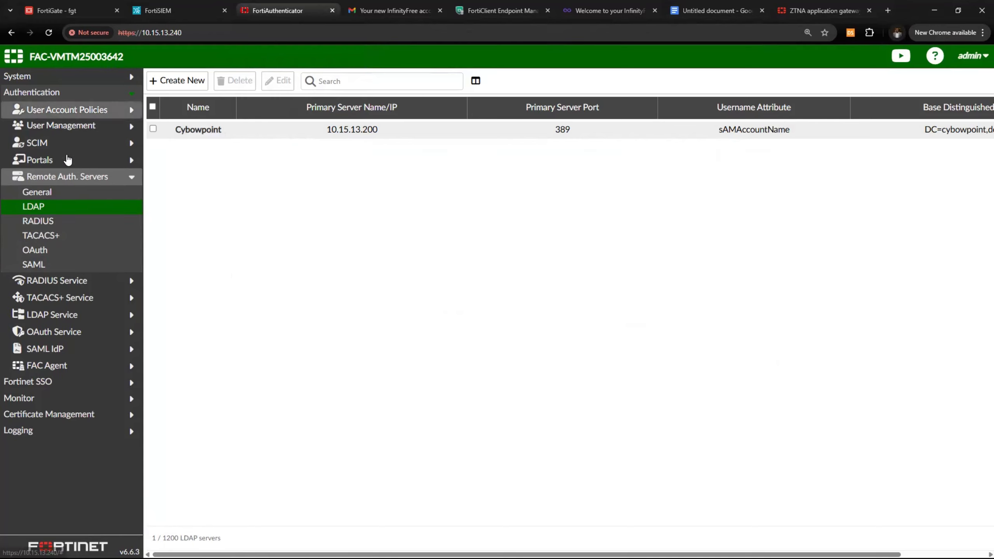
left_click(69, 177)
left_click(79, 78)
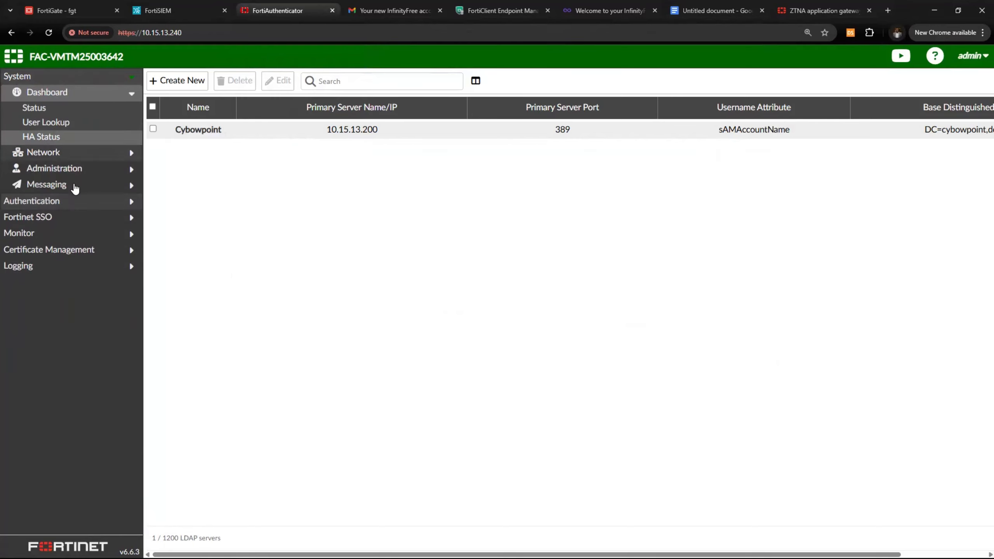
left_click(73, 200)
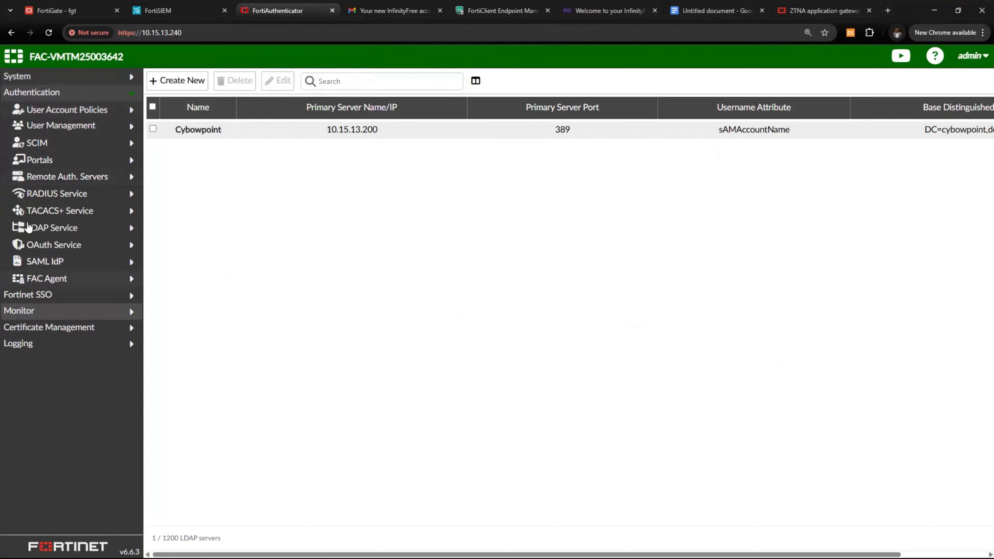
left_click(72, 178)
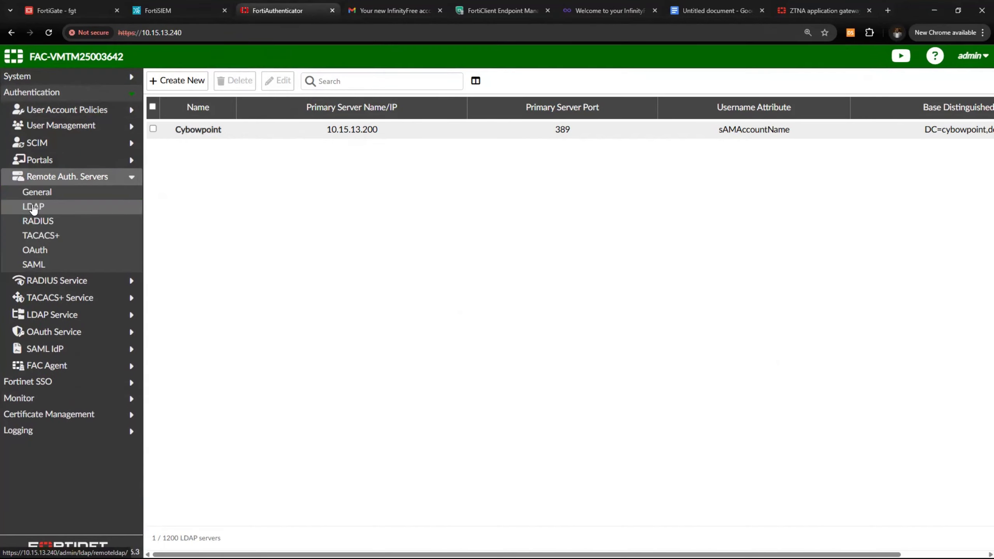
Create a new LDAP server named cybowp at 10.15.13.200 with base DN DC=cybowpoint,dc=com
left_click(33, 207)
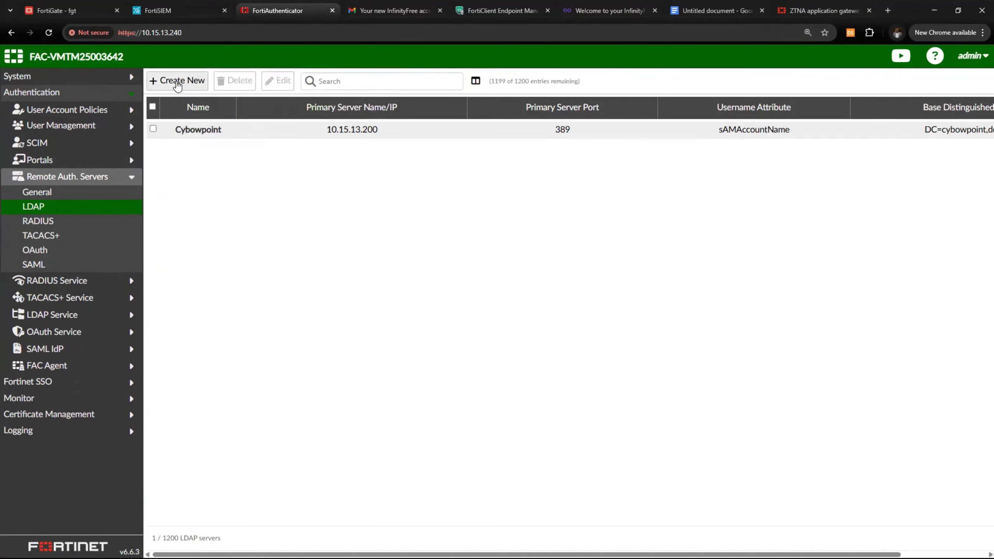
left_click(177, 81)
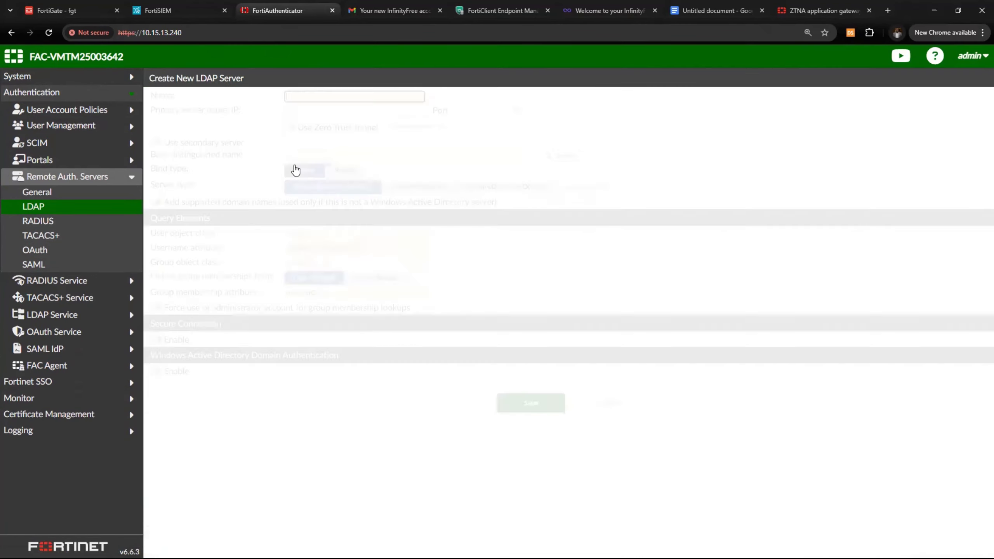
left_click(344, 100)
type("cyb")
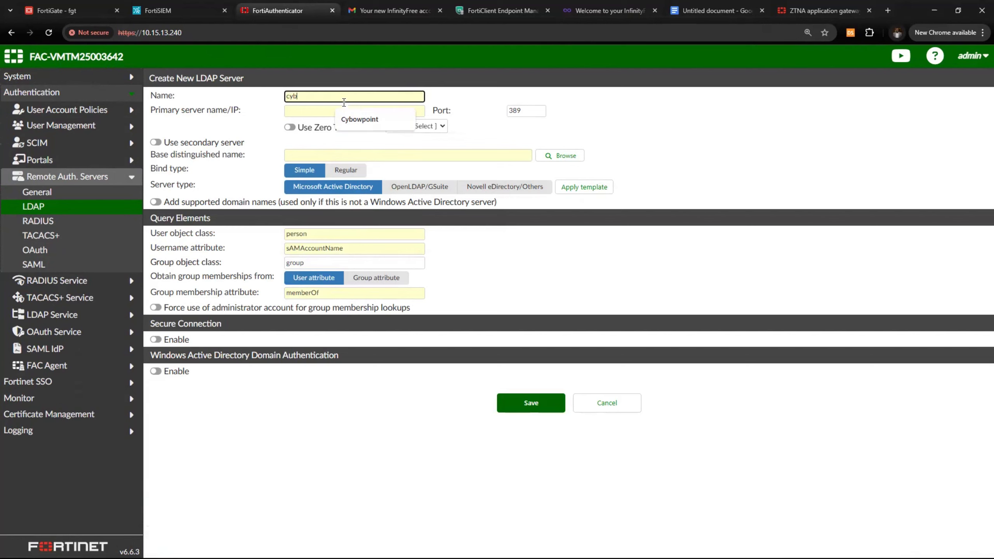
type("owp")
left_click(292, 112)
left_click(292, 112)
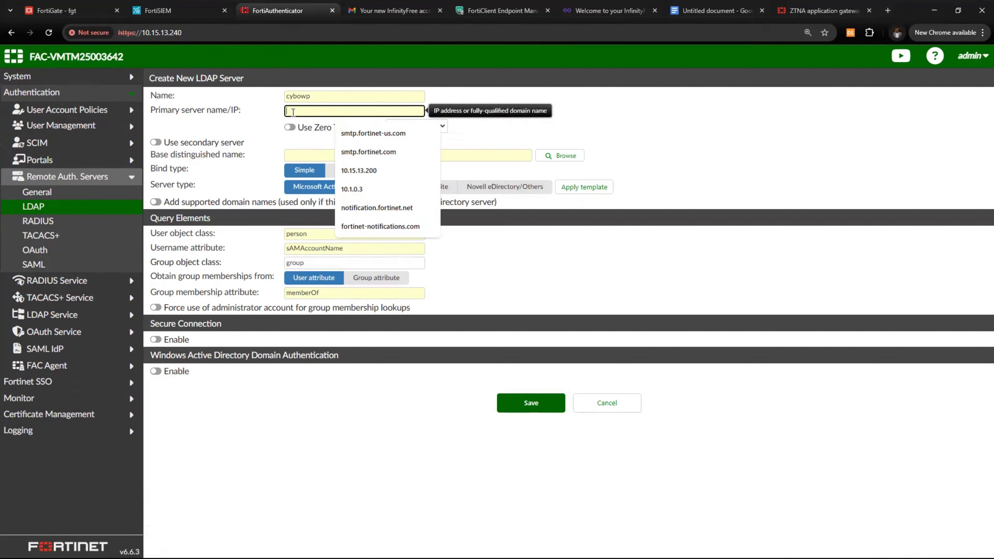
type("10.1")
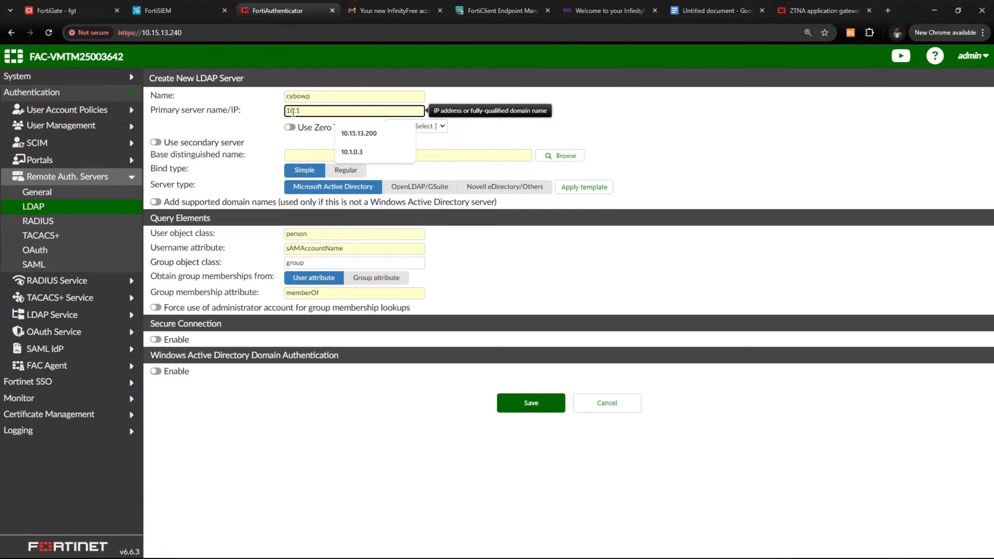
type("5.13")
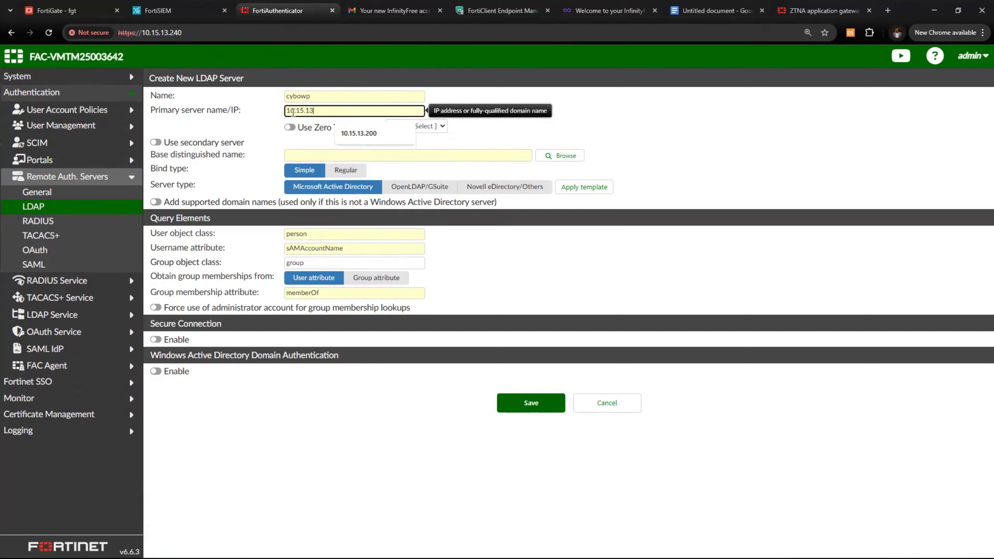
type(".200")
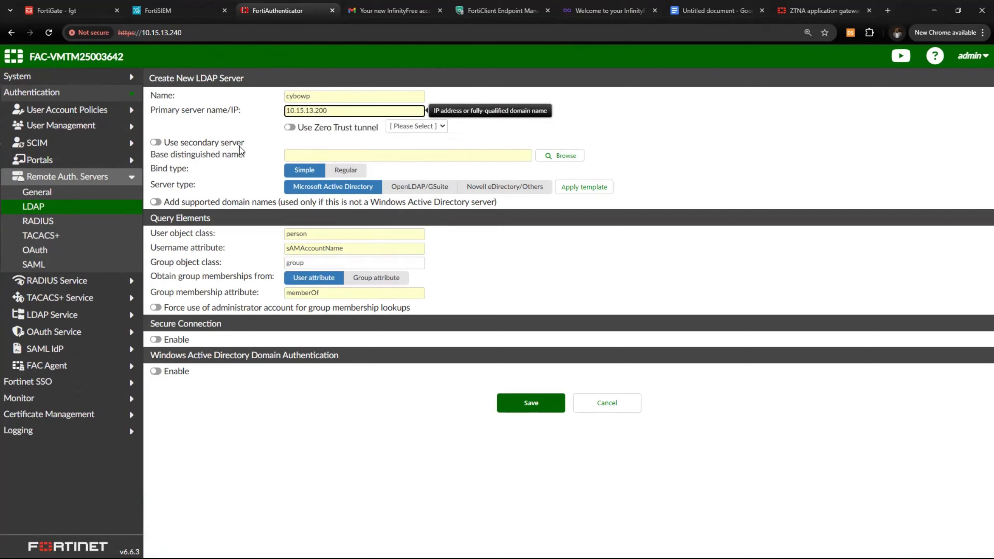
left_click(299, 154)
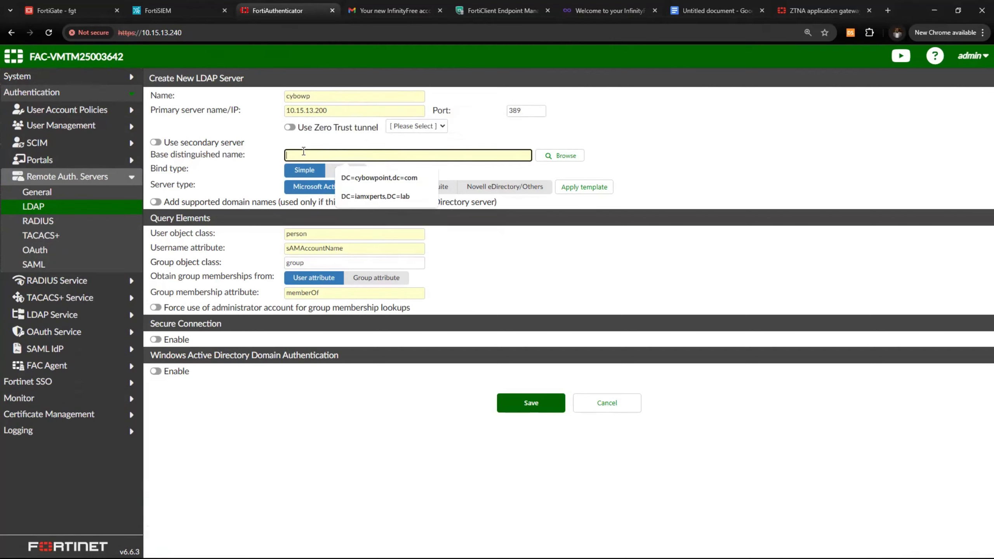
left_click(366, 177)
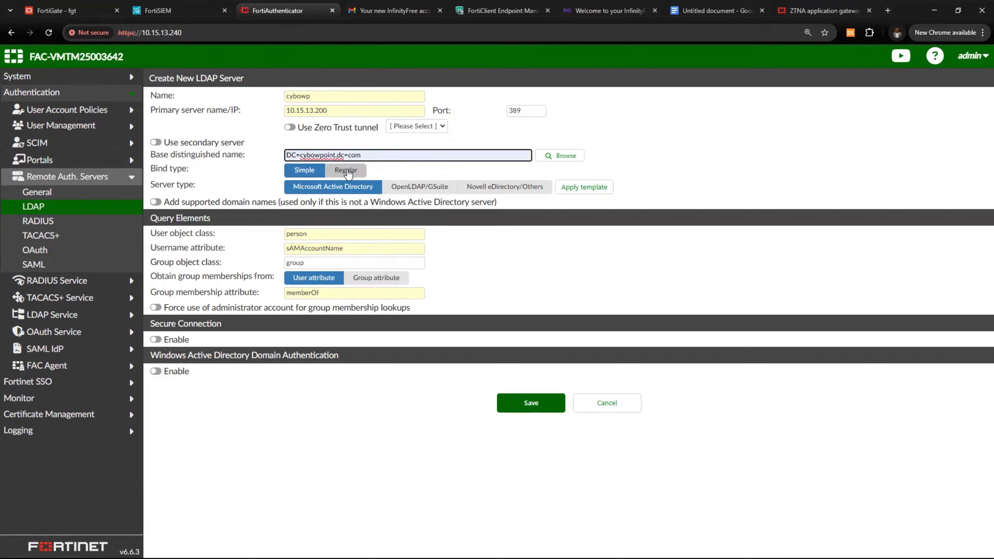
left_click(152, 172)
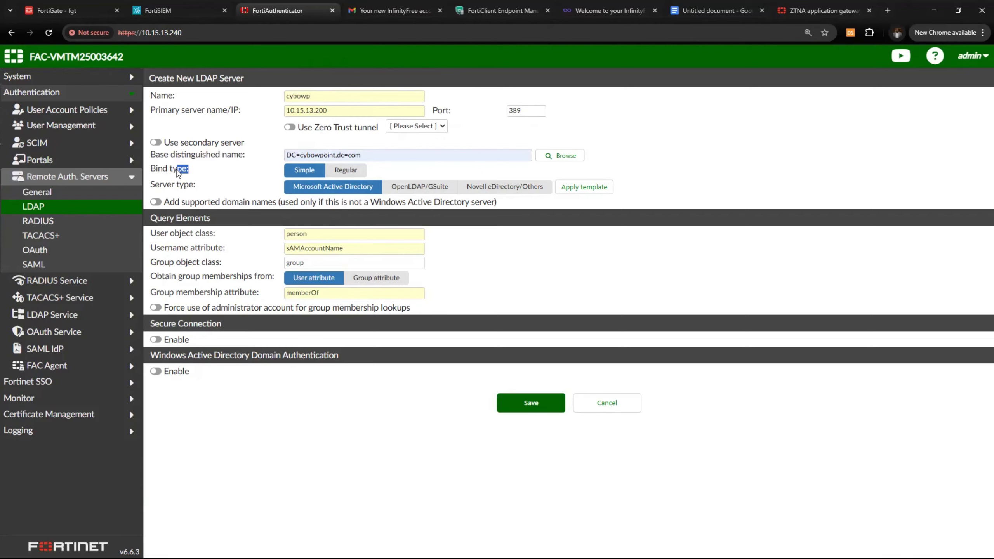
left_click_drag(152, 176, 189, 173)
Set the bind type to Regular and enter the bind account's username and password
left_click(345, 169)
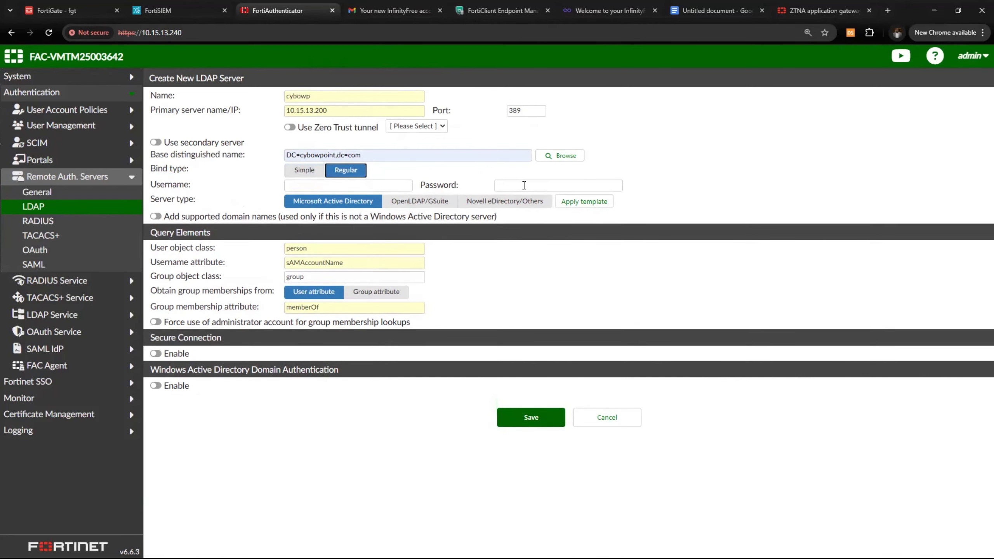
left_click(351, 187)
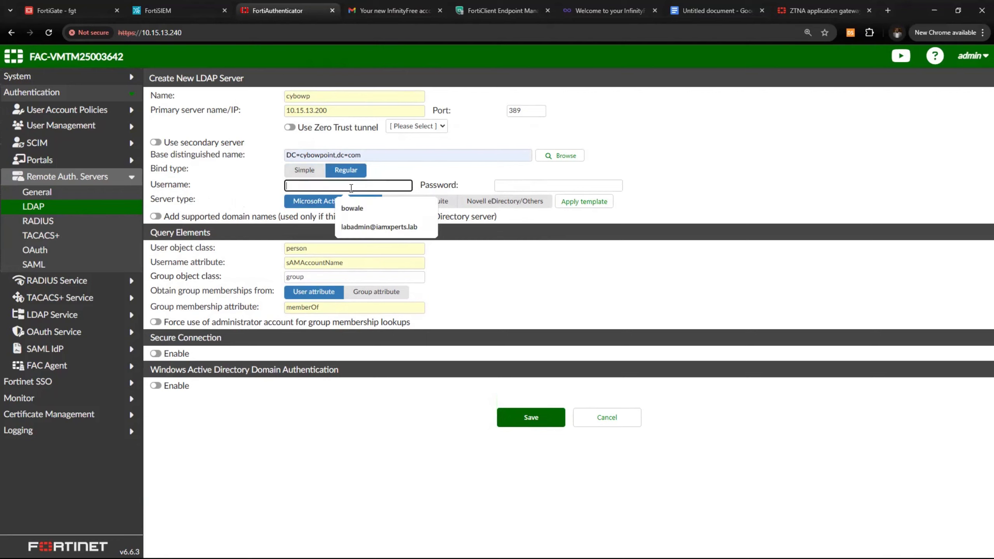
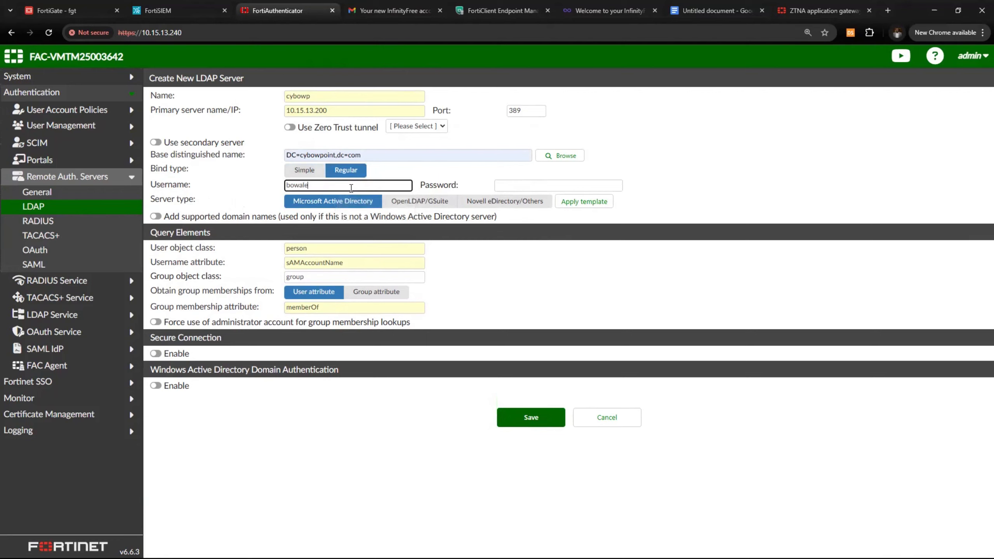
left_click(511, 186)
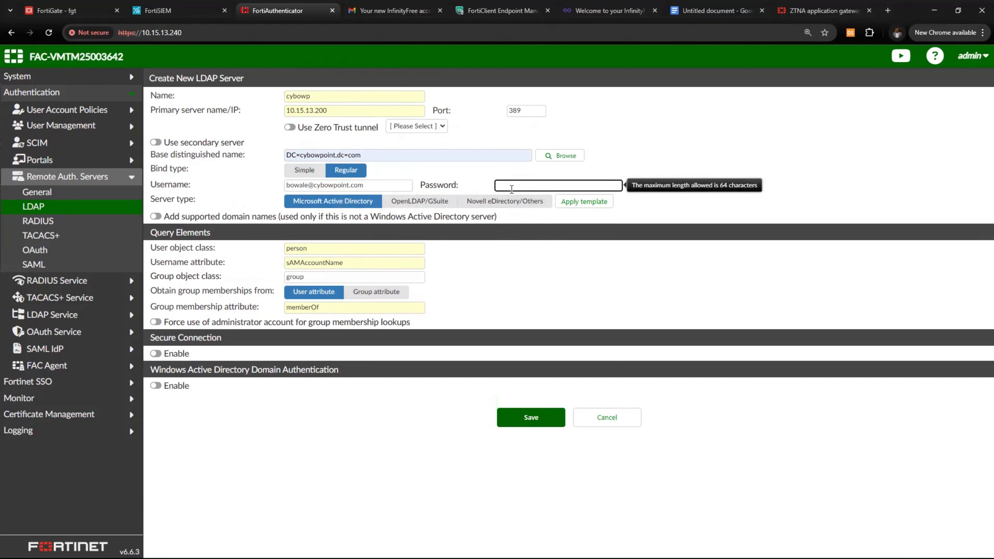
type("••••••••")
Browse the LDAP directory at 10.15.13.200:389 and accept the base DN
left_click(565, 160)
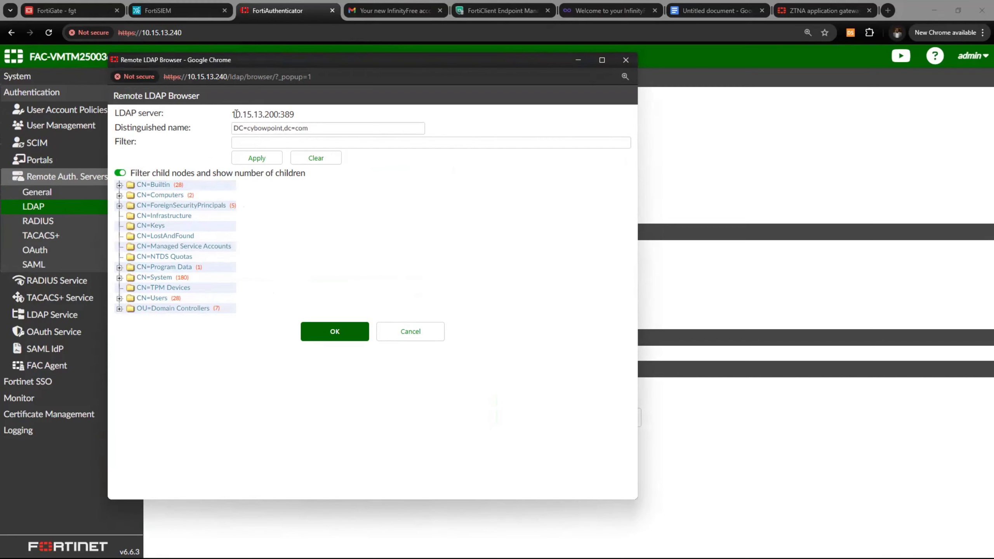
left_click_drag(232, 114, 301, 116)
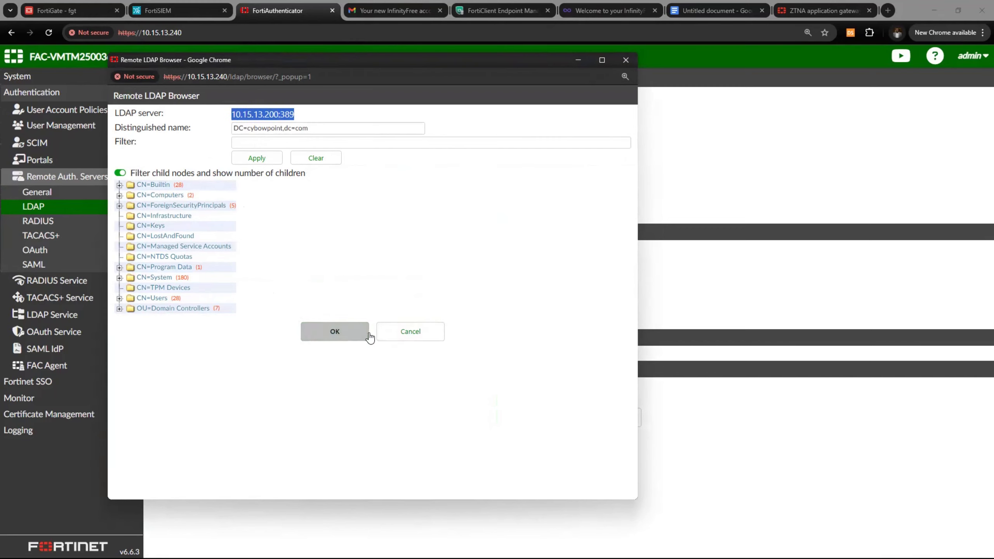
left_click(357, 337)
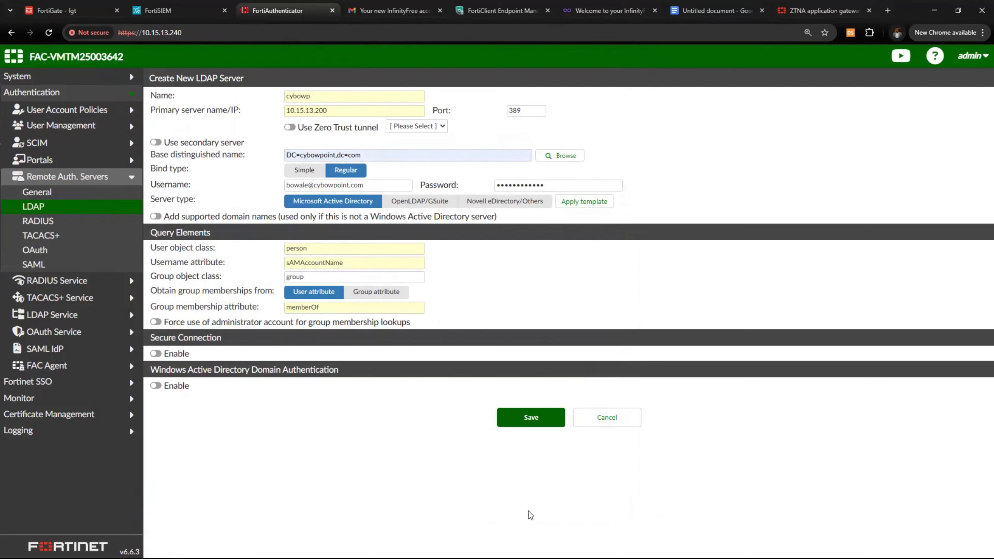
Cancel the new LDAP server form and leave without saving
left_click(430, 129)
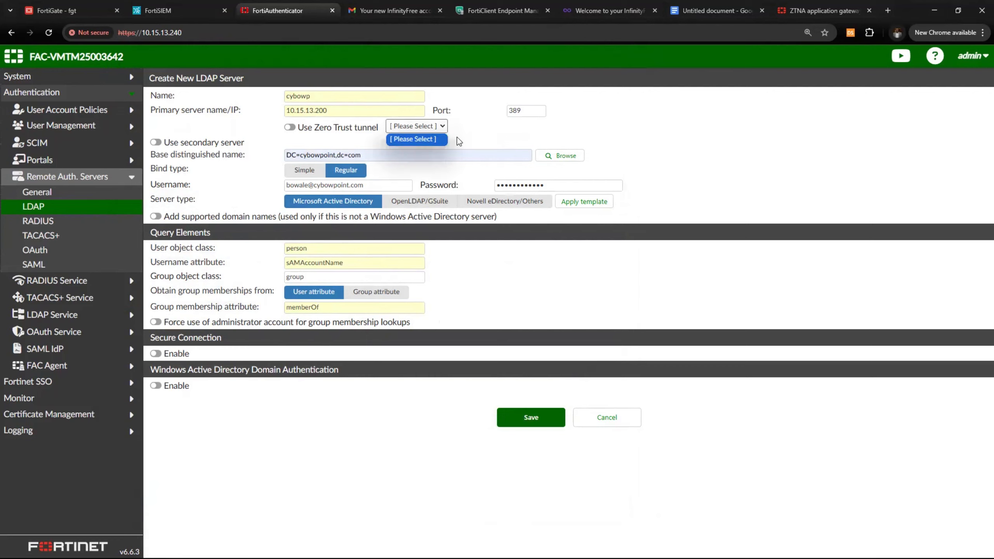
left_click(460, 143)
left_click(544, 424)
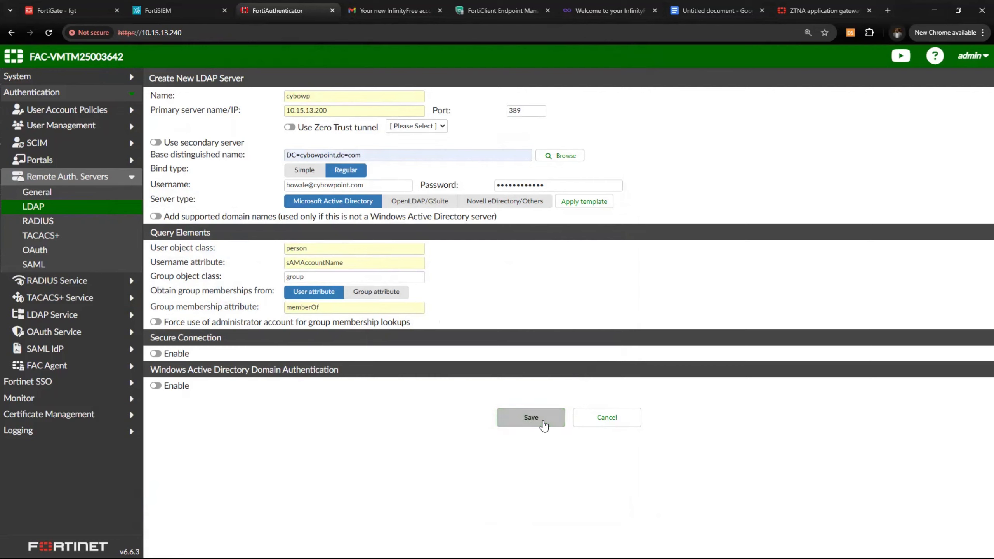
left_click(614, 422)
left_click(542, 99)
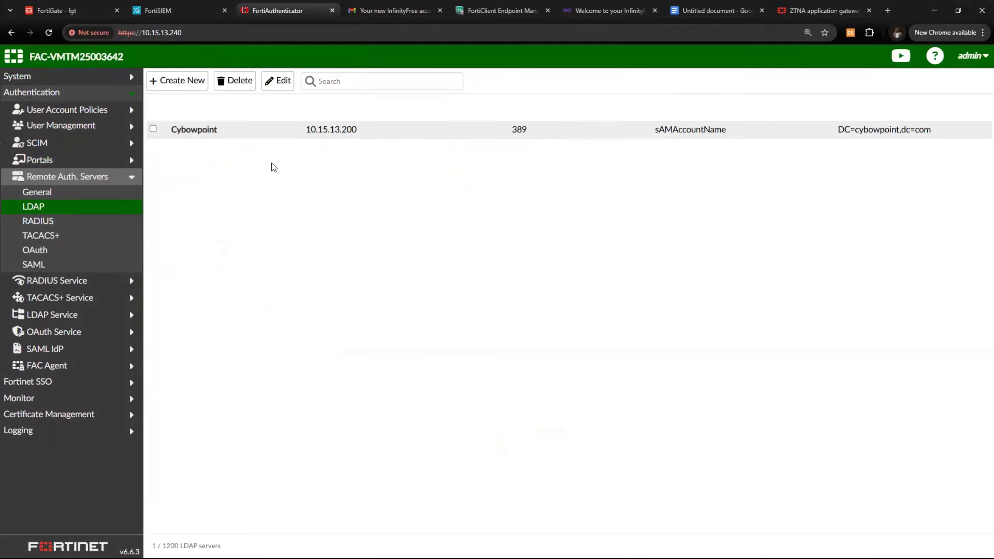
Check the Cybowpoint server's settings unchanged, then select the LDAP integration bullet in the doc
left_click(213, 133)
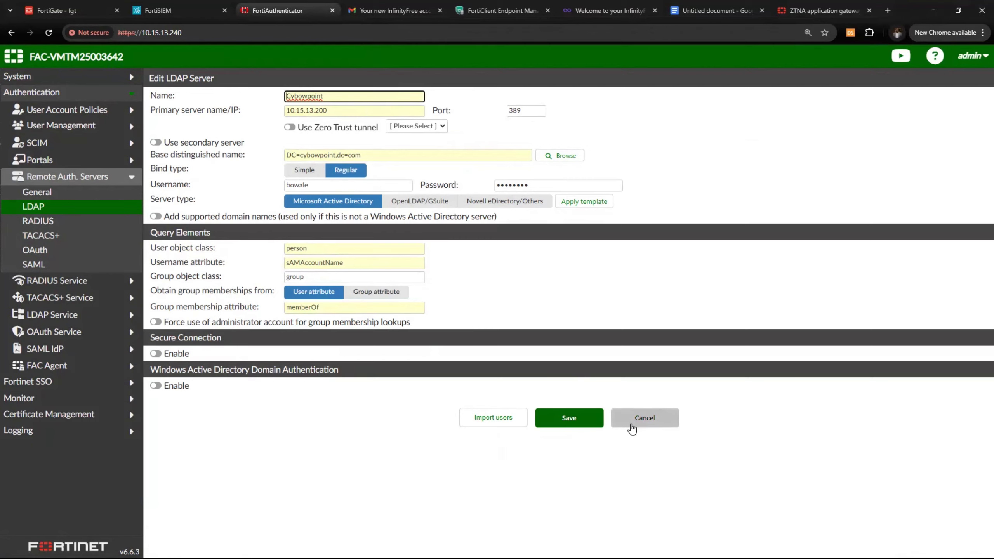
left_click(569, 418)
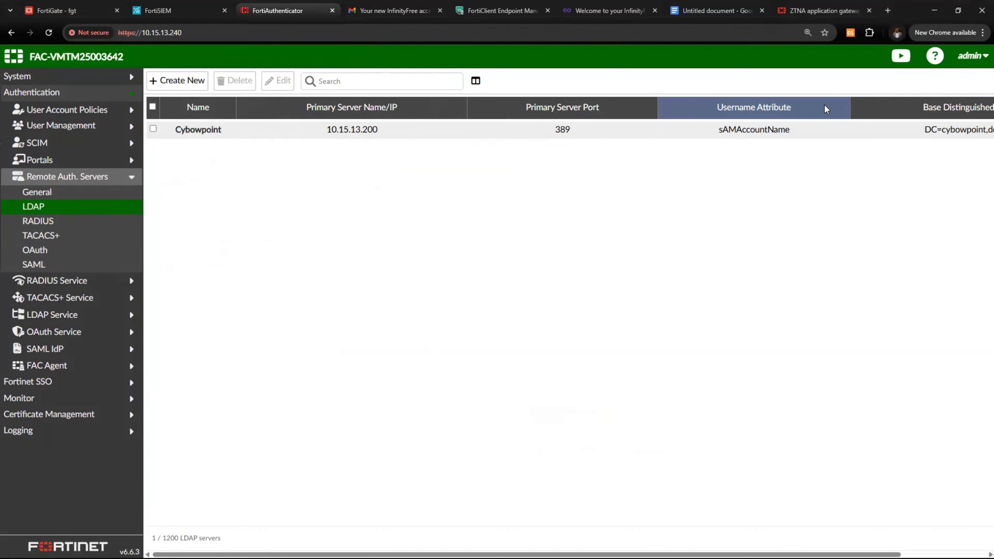
left_click(717, 11)
left_click_drag(264, 292, 516, 287)
Insert an 'Import Remote Users' bullet after the LDAP task, then return to FortiAuthenticator
double_click(518, 287)
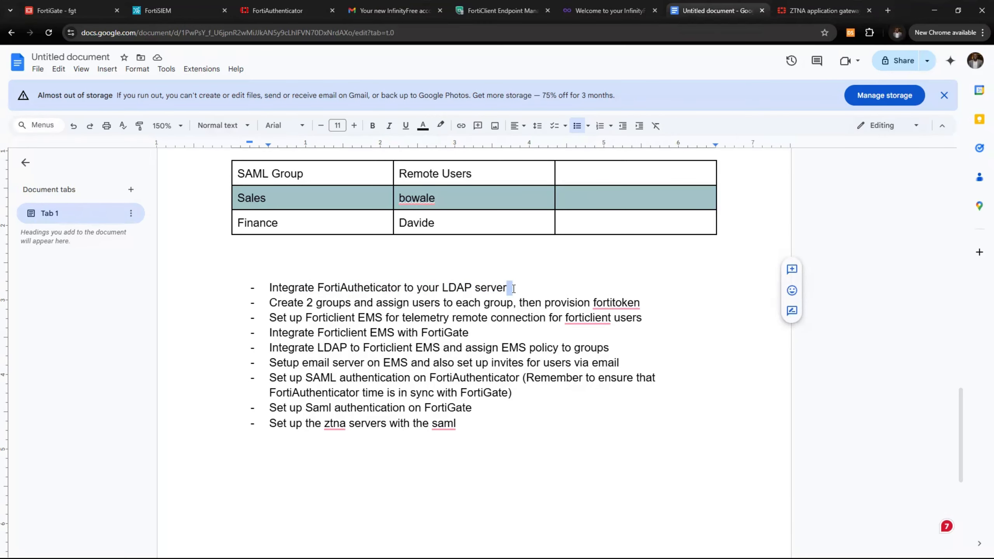
key("Return")
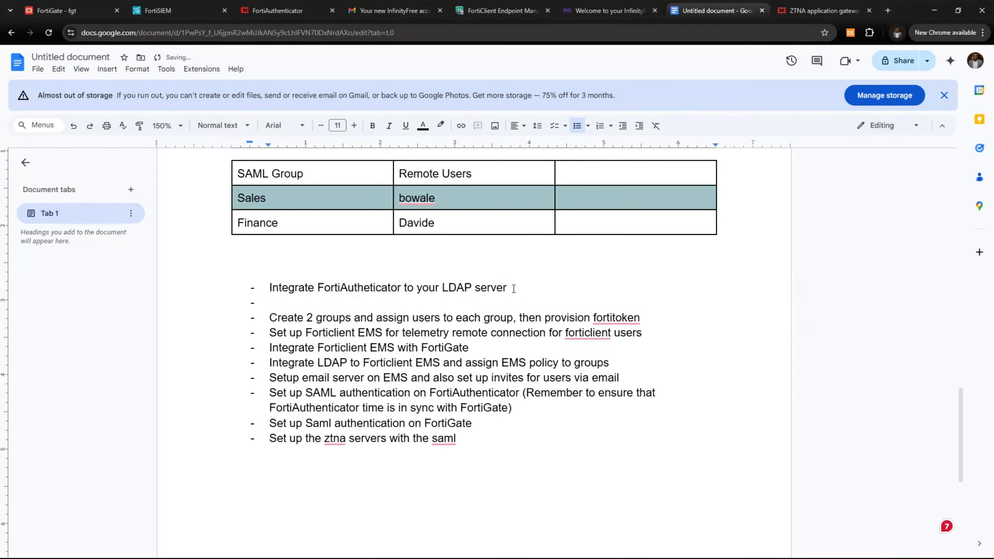
type("Imports")
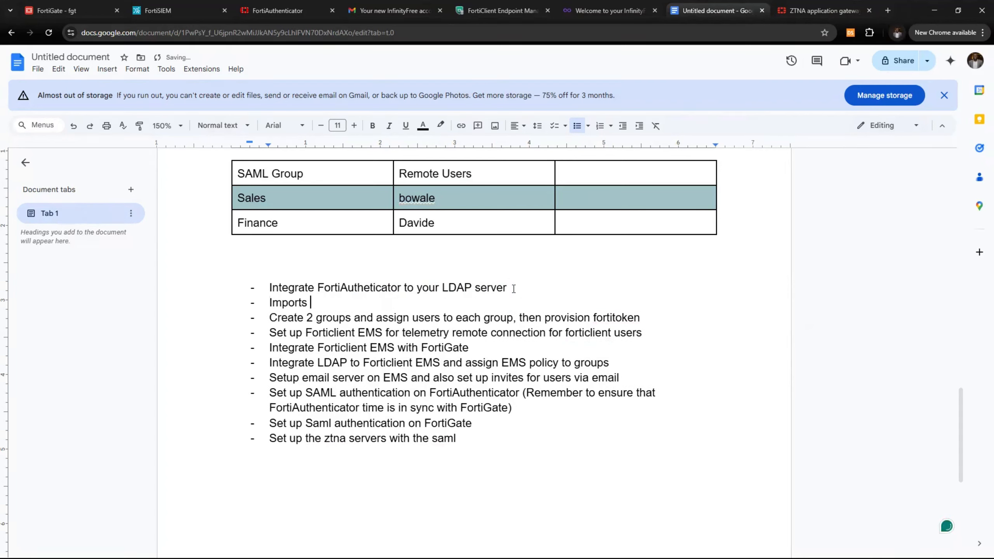
key("BackSpace")
key("BackSpace")
type("Remo")
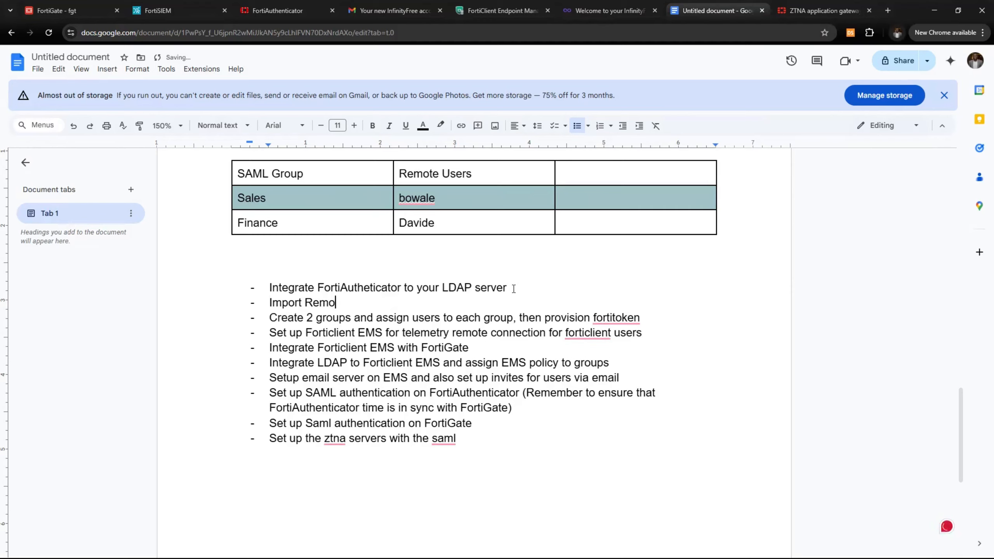
type("te Users")
left_click(269, 10)
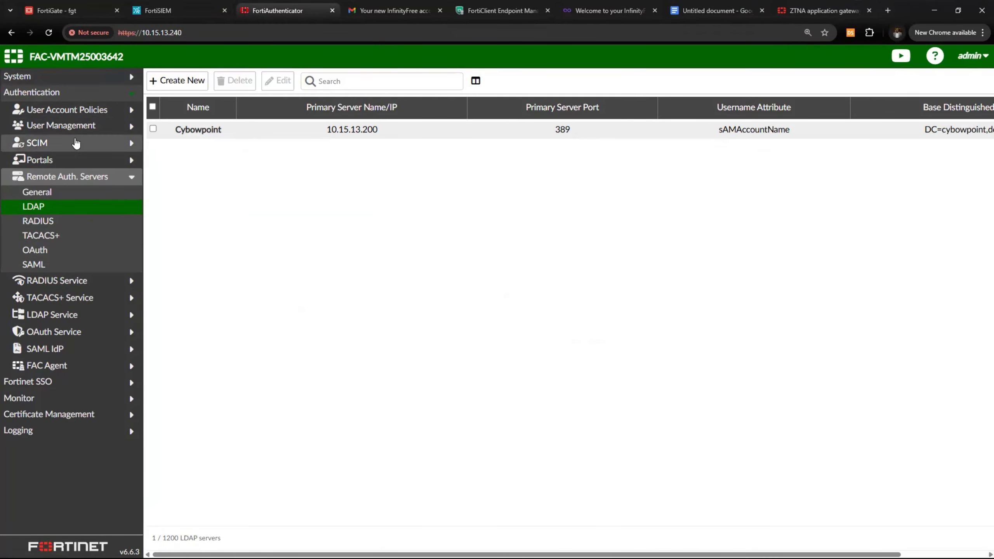
Open User Management > Remote Users and show the LDAP remote users list
left_click(40, 125)
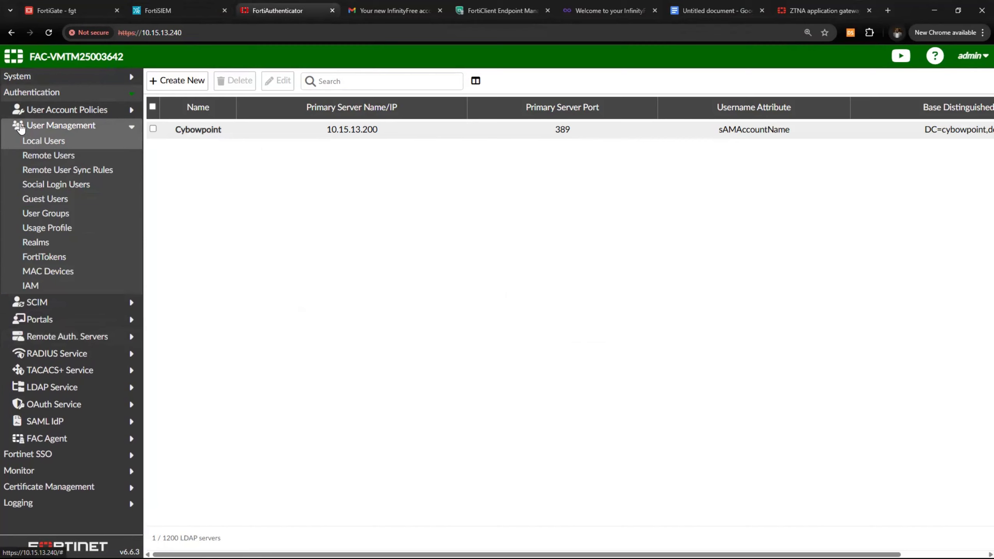
left_click(59, 93)
left_click(59, 94)
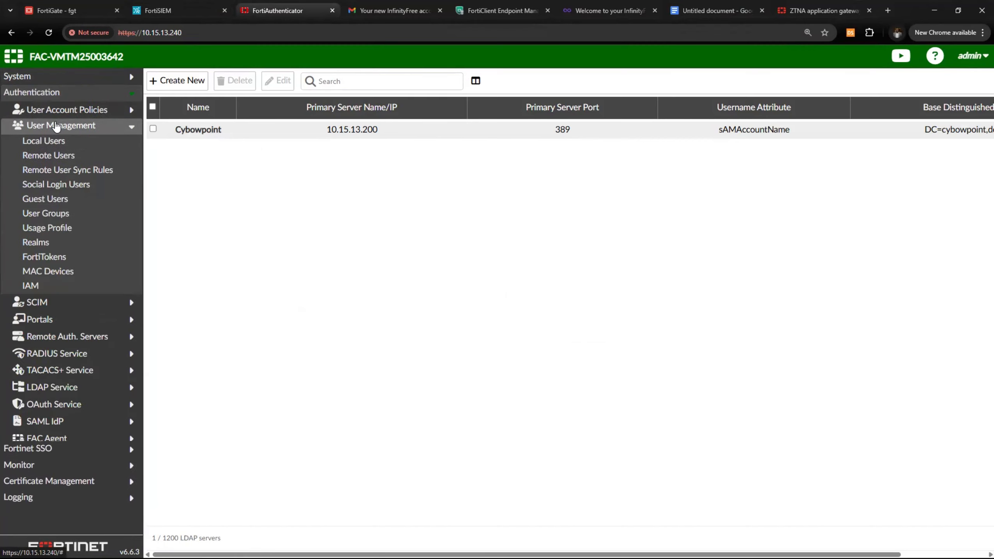
left_click_drag(54, 126, 88, 126)
left_click(95, 128)
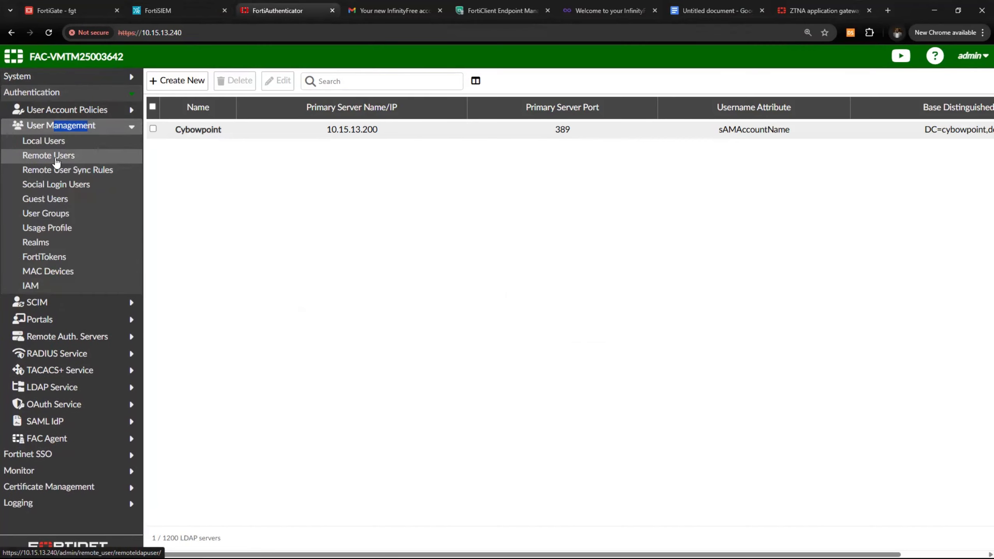
left_click(70, 155)
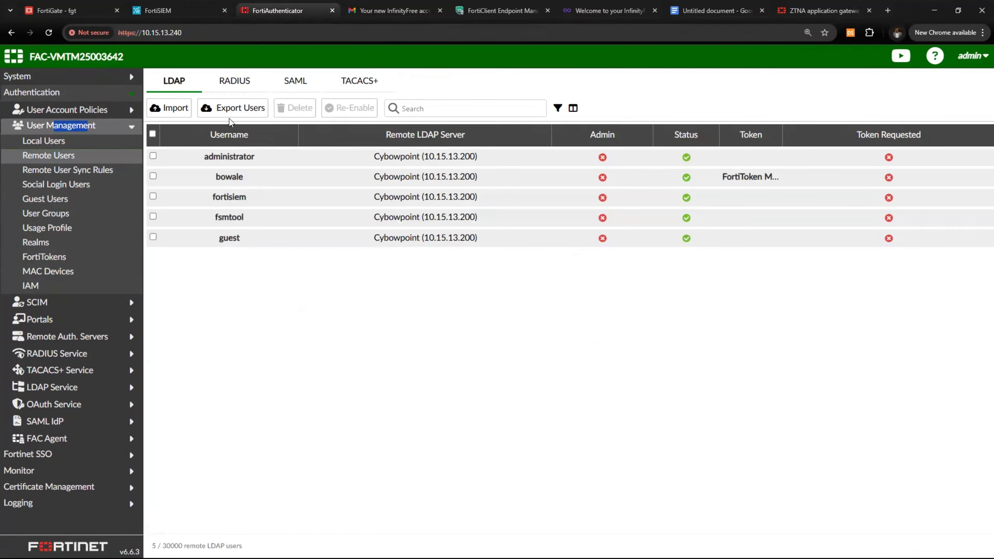
left_click(234, 81)
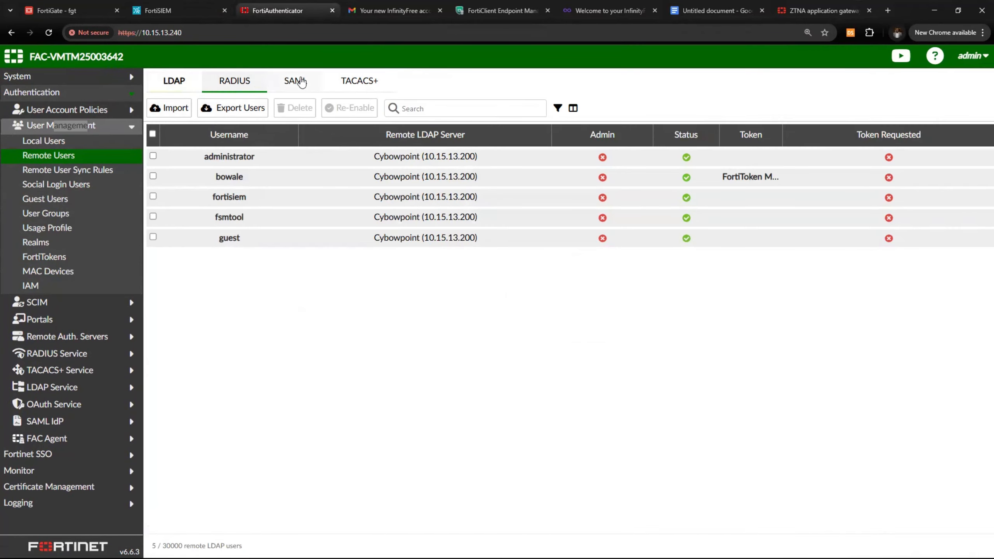
left_click(169, 83)
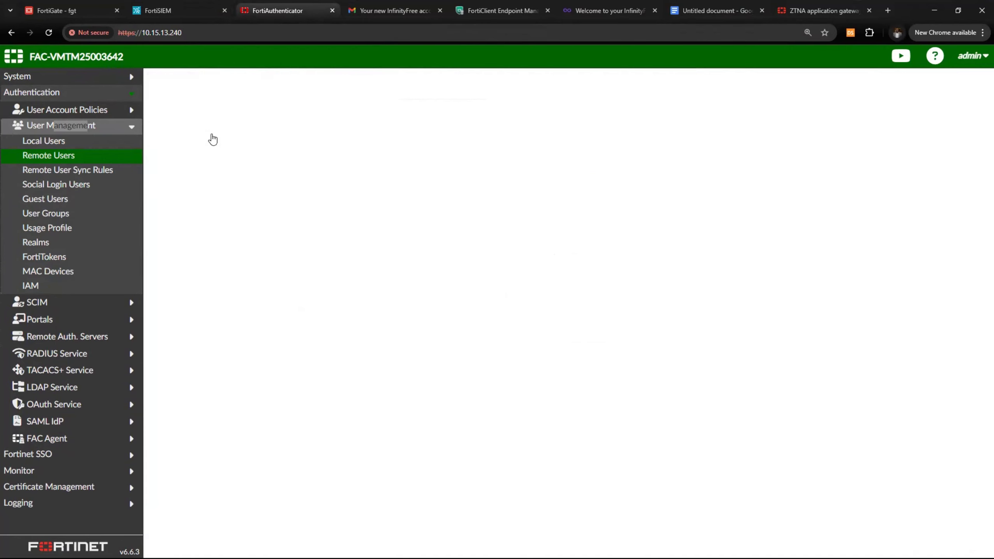
Import users from the Cybowpoint server (10.15.13.200) with the Import users action
left_click(176, 109)
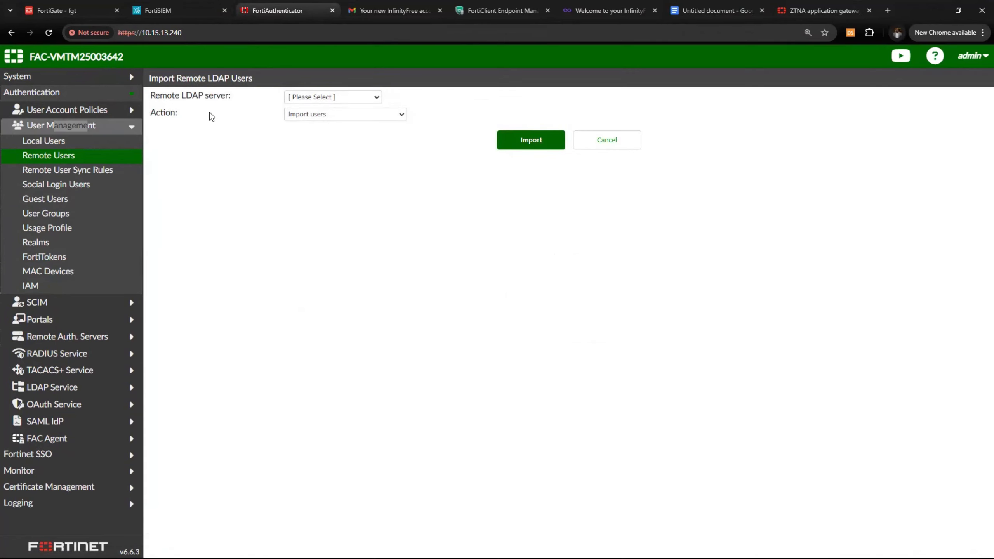
left_click(335, 97)
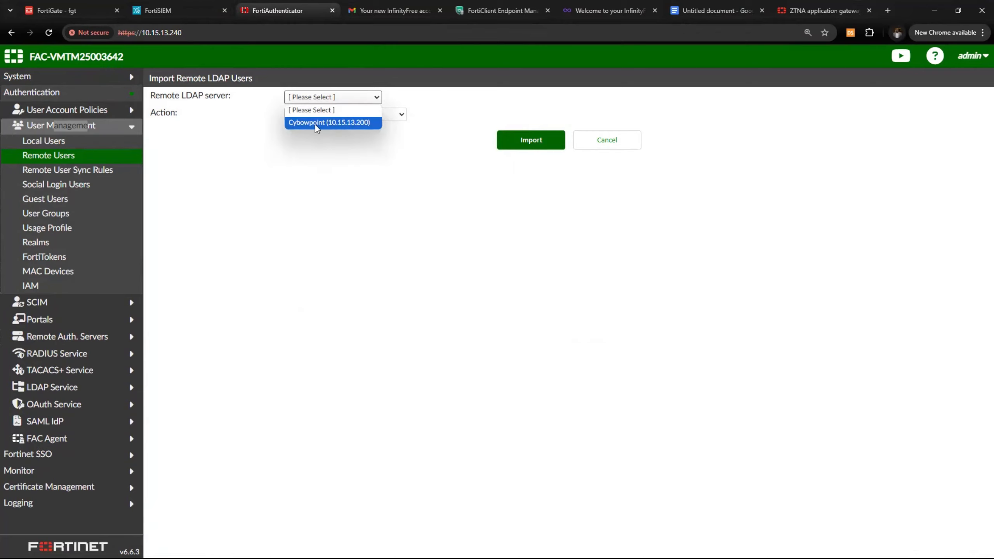
left_click(332, 124)
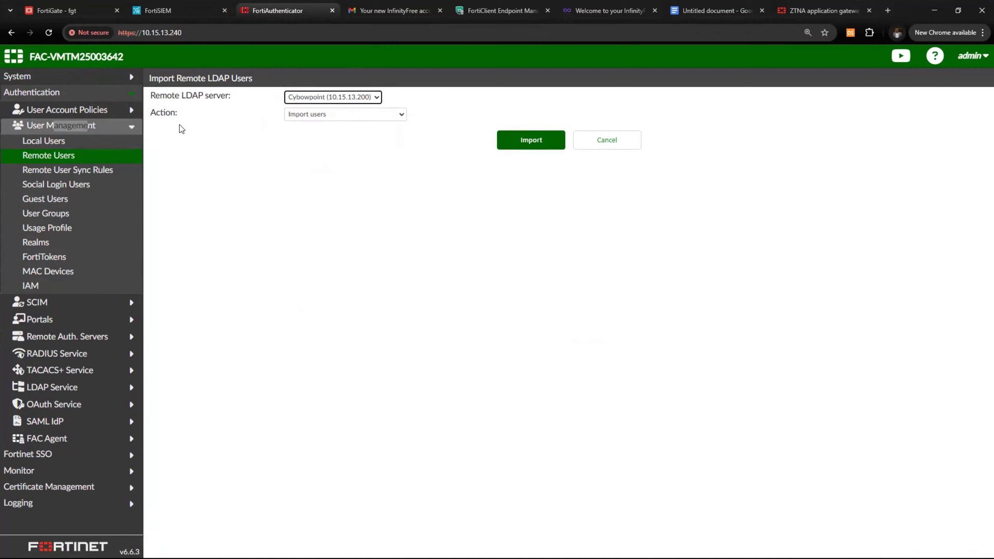
left_click(343, 115)
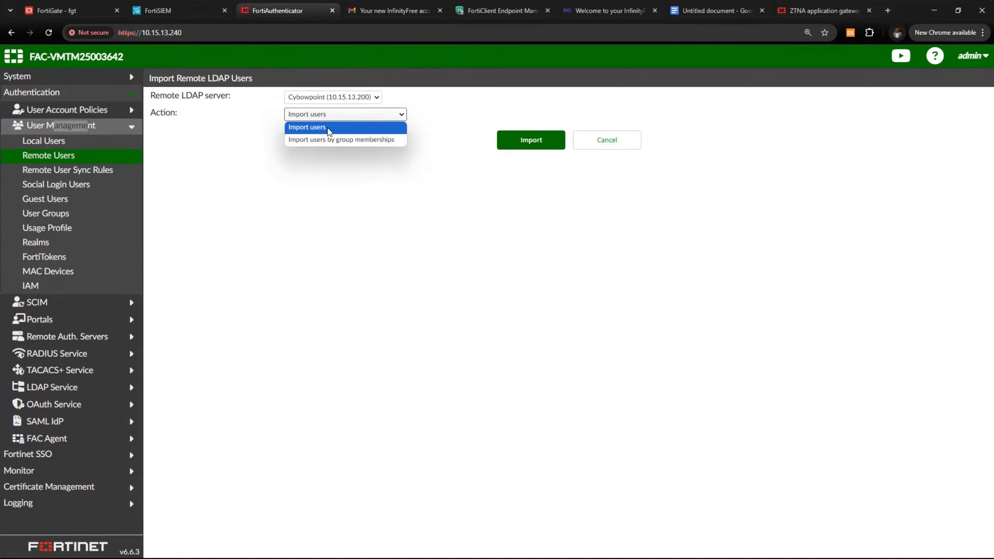
left_click(327, 127)
left_click(530, 141)
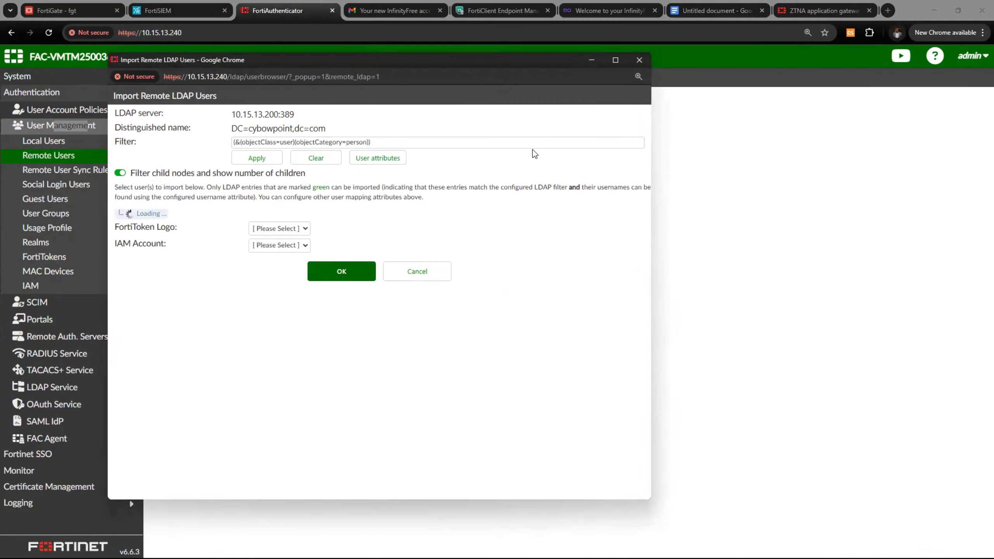
Expand CN=Users in the import browser, check the FortiToken logo list, then close the browser
left_click(119, 228)
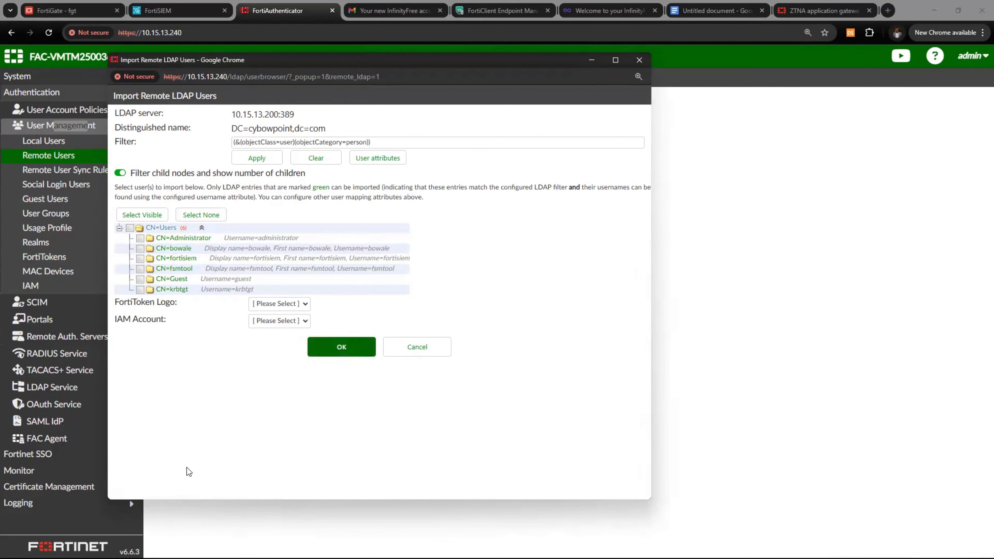
left_click(281, 304)
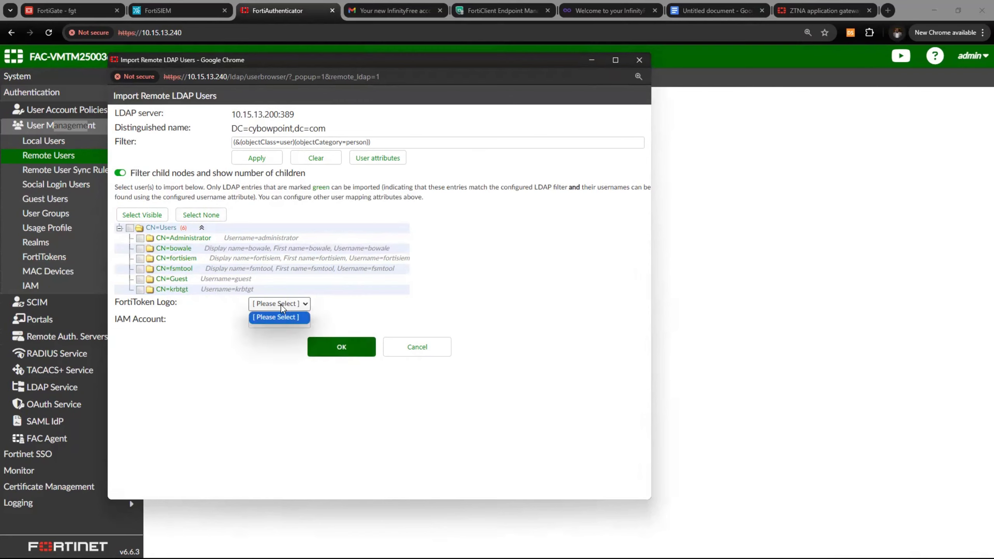
left_click(281, 305)
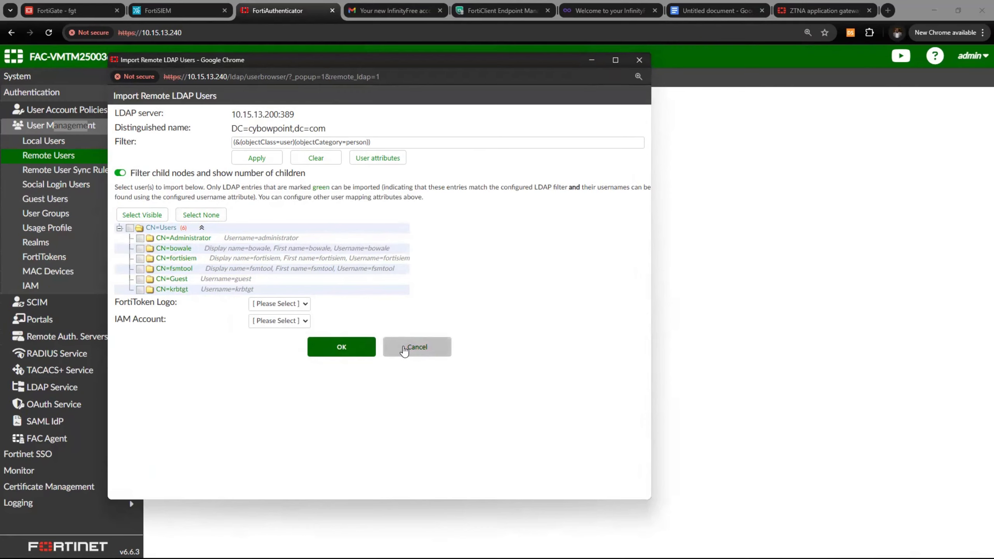
left_click(356, 349)
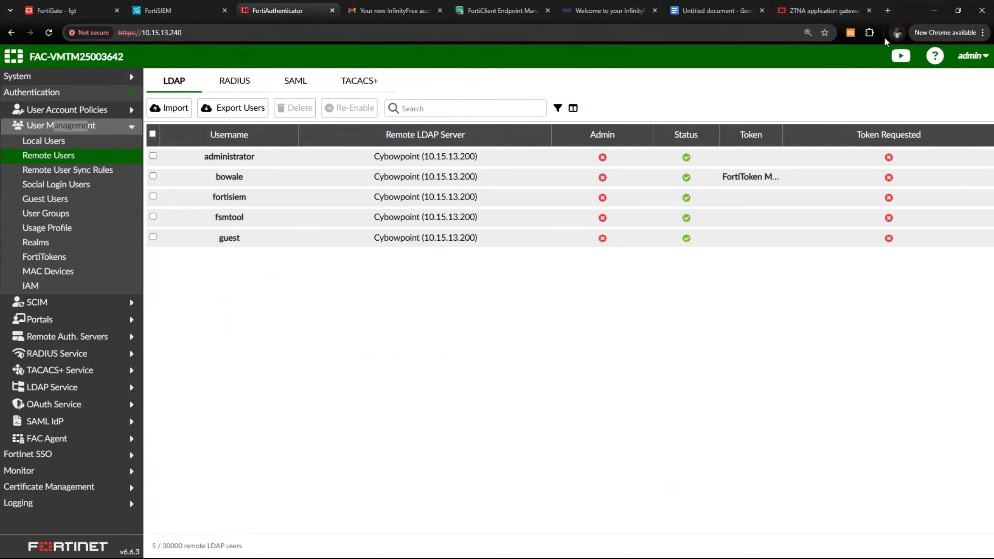
Review the checklist's group-creation and email server setup tasks
double_click(903, 19)
left_click(735, 62)
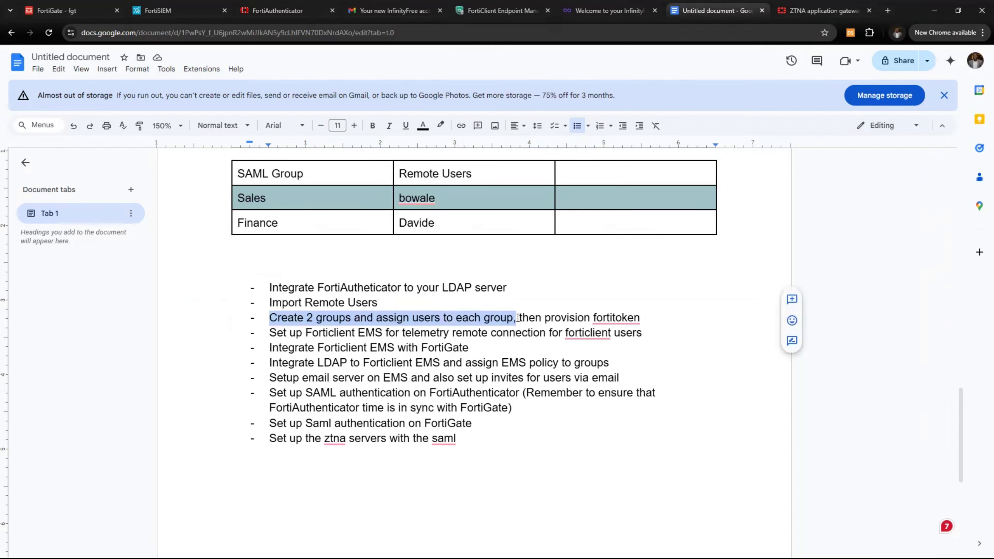
left_click_drag(516, 320, 648, 316)
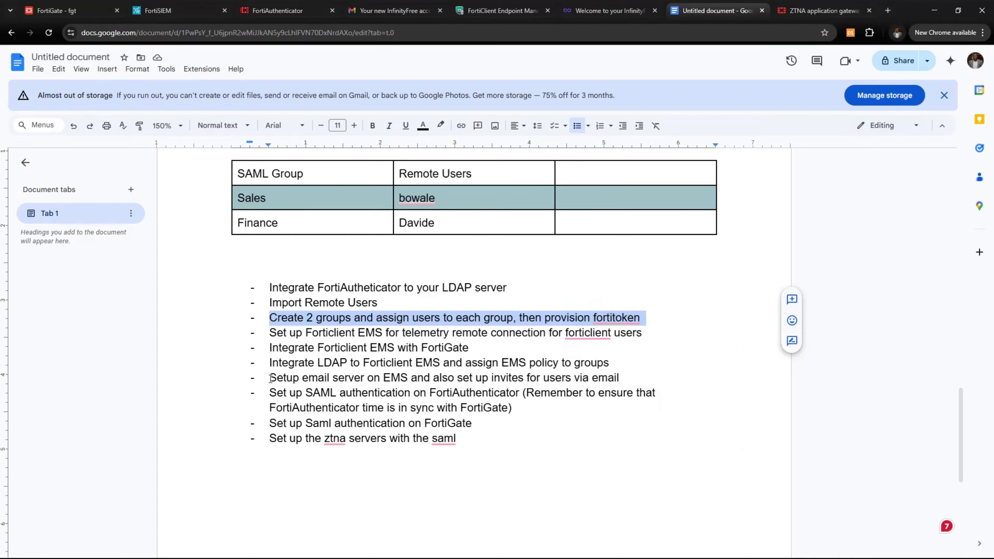
left_click_drag(270, 379, 389, 379)
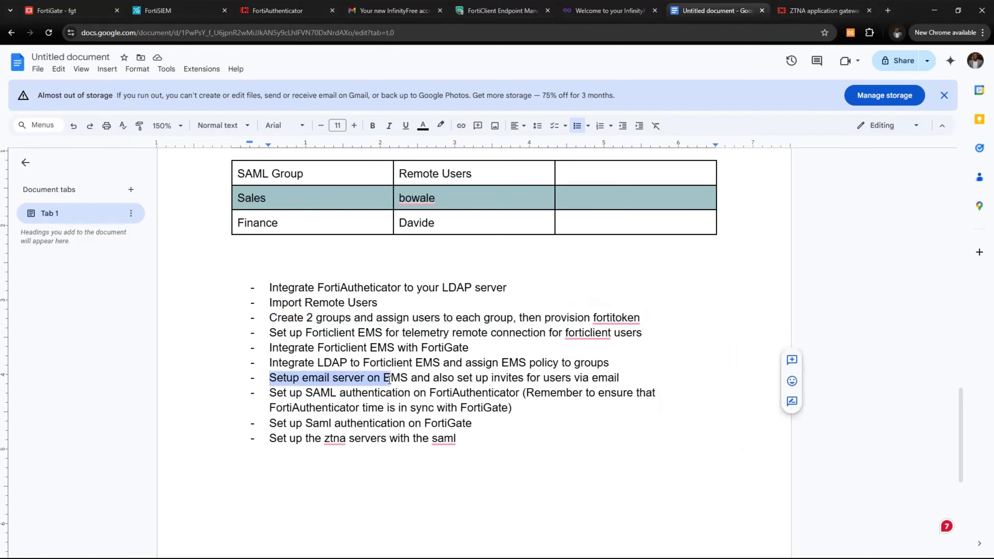
left_click(325, 327)
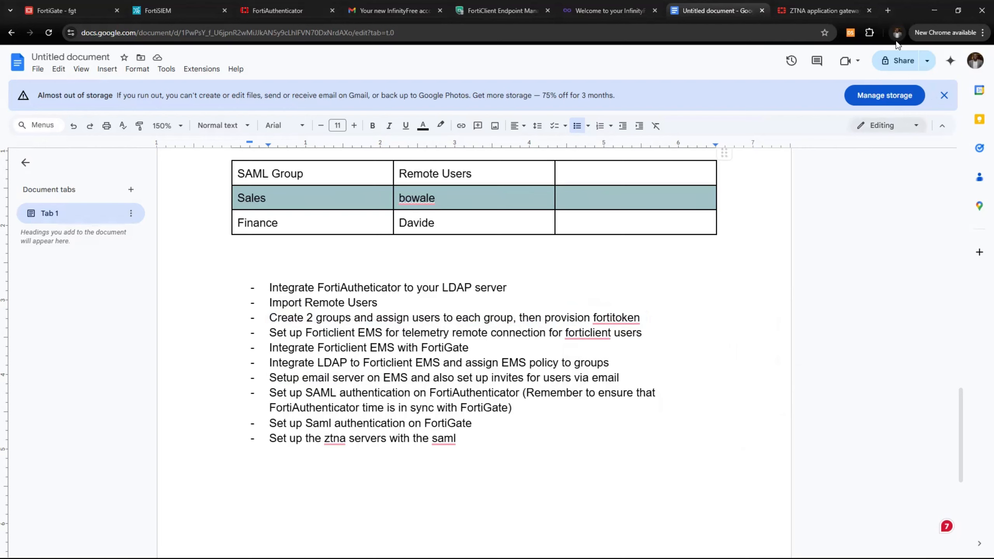
Return to FortiAuthenticator with the browser window maximized
left_click(958, 10)
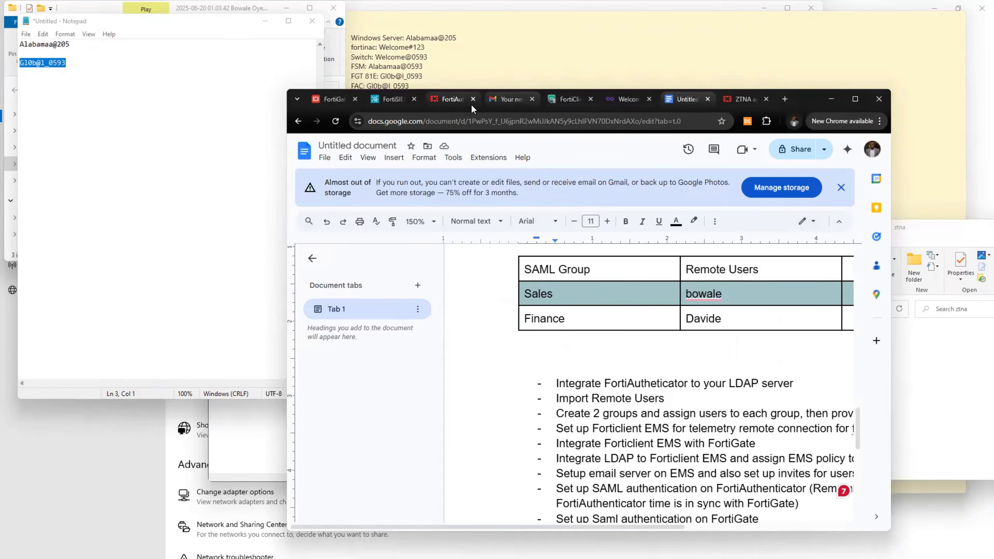
left_click(454, 102)
left_click(855, 99)
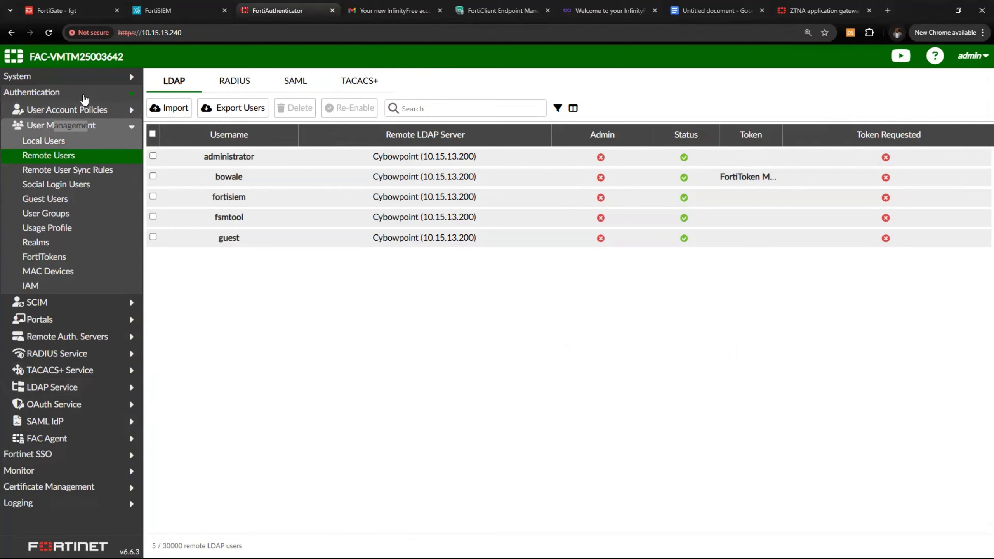
Navigate to System > Messaging > SMTP Servers
left_click(43, 76)
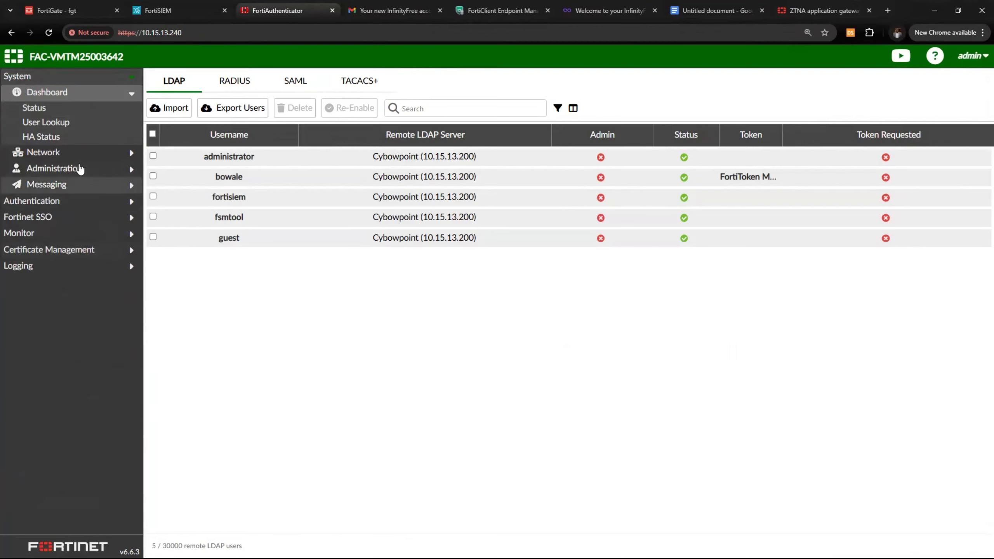
left_click(81, 171)
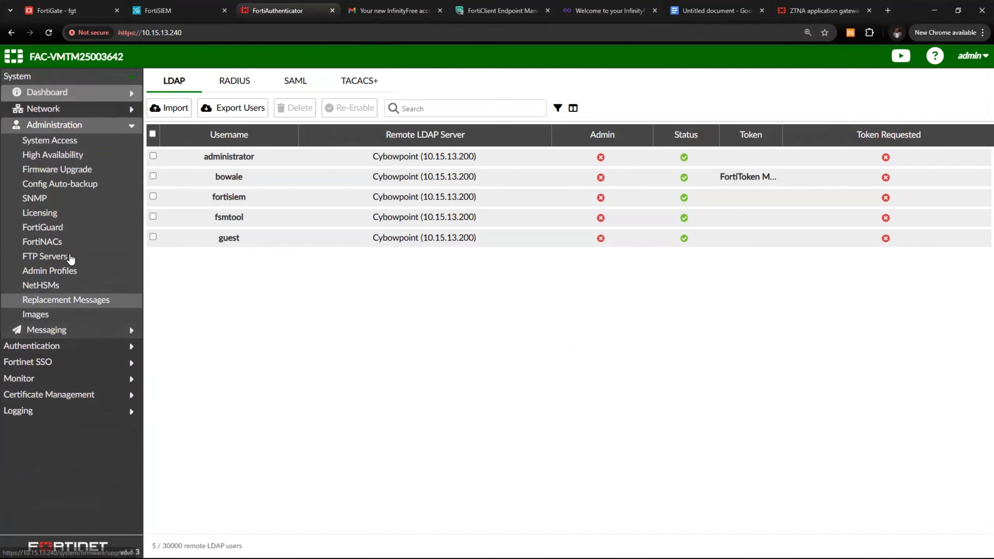
left_click(67, 331)
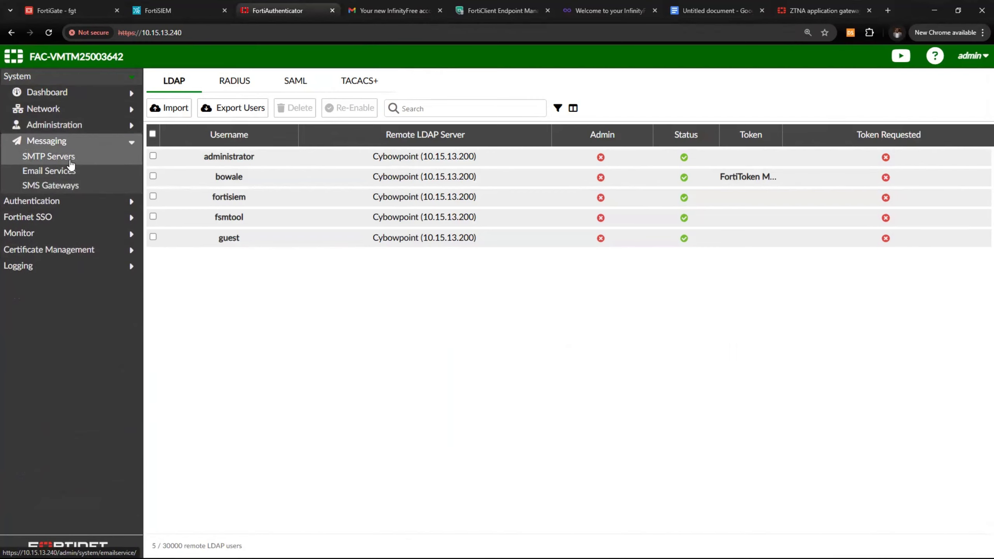
left_click(76, 171)
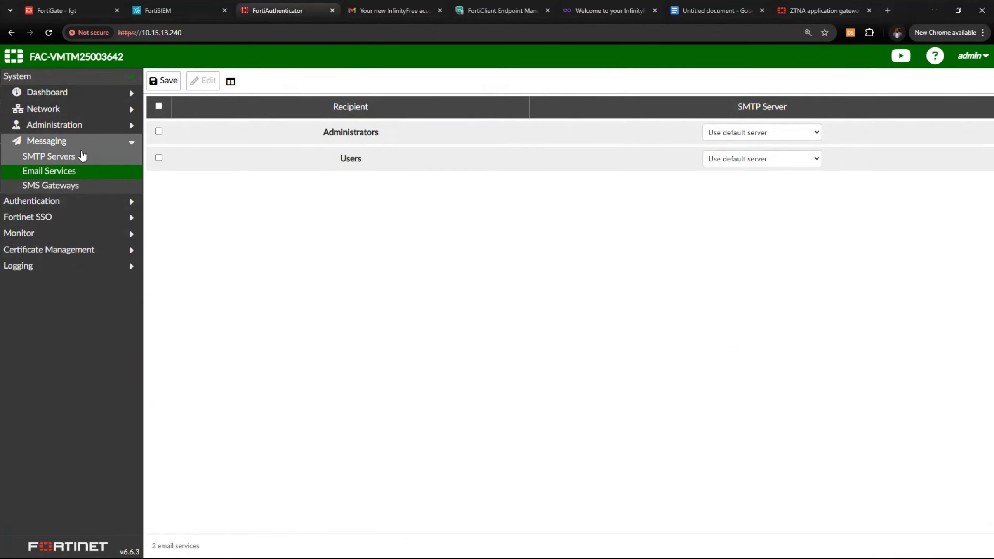
left_click(65, 158)
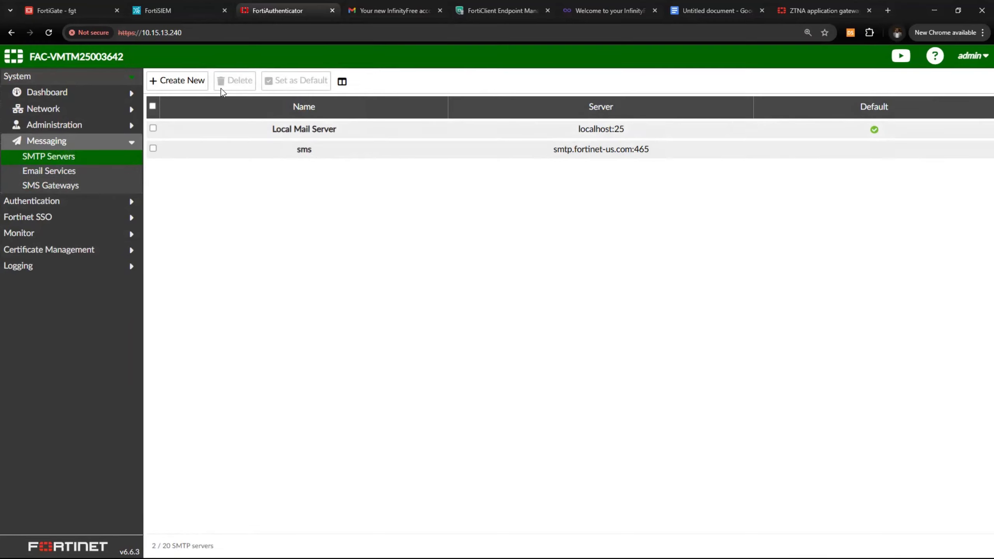
Start a new SMTP server named Email with address smtp.fortinet.com
left_click(191, 82)
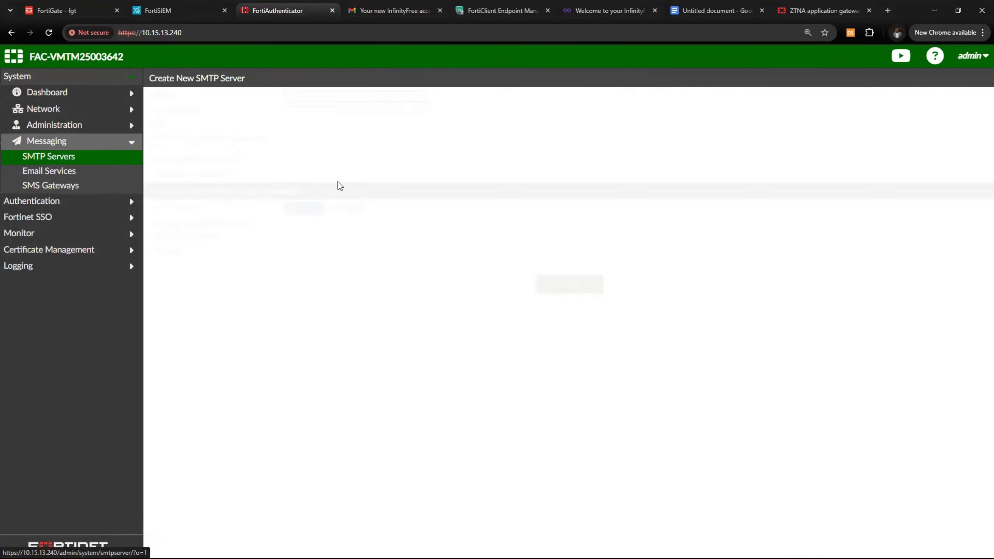
type("Smt")
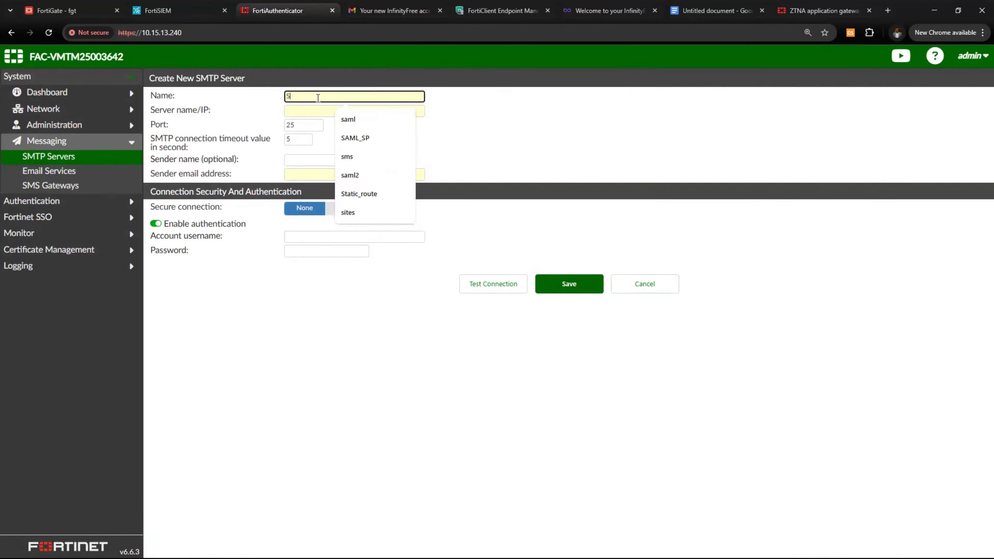
key("BackSpace")
key("BackSpace")
key("BackSpace")
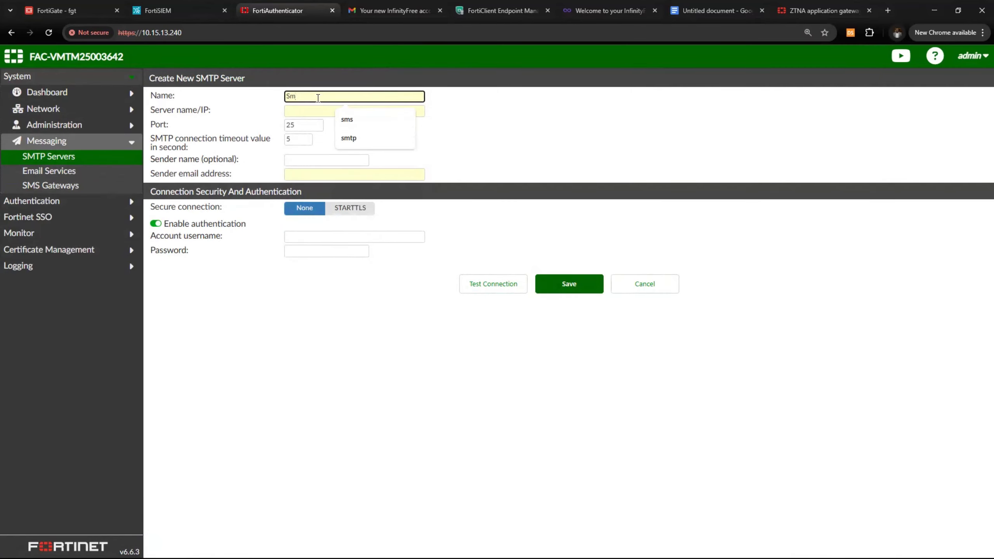
type("Email")
left_click(303, 111)
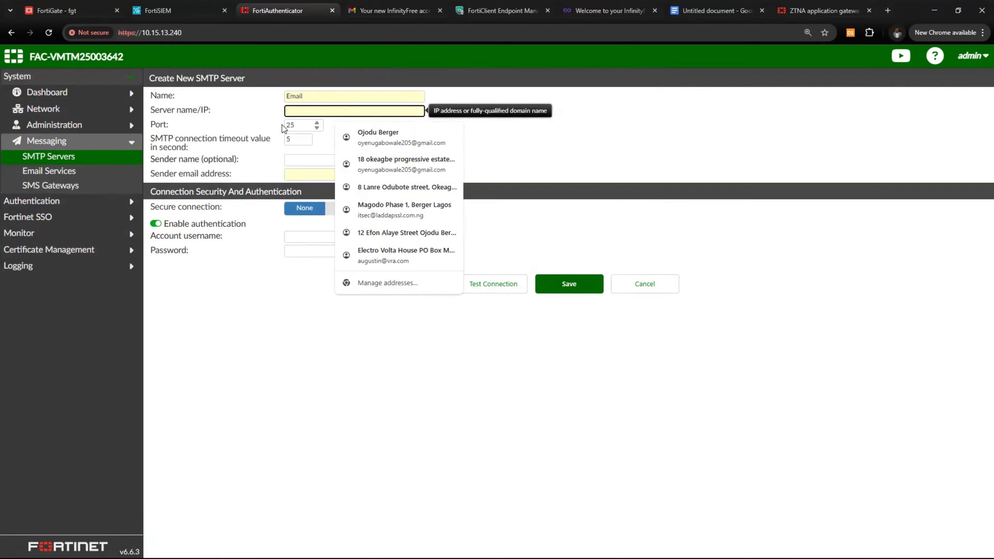
type("sm")
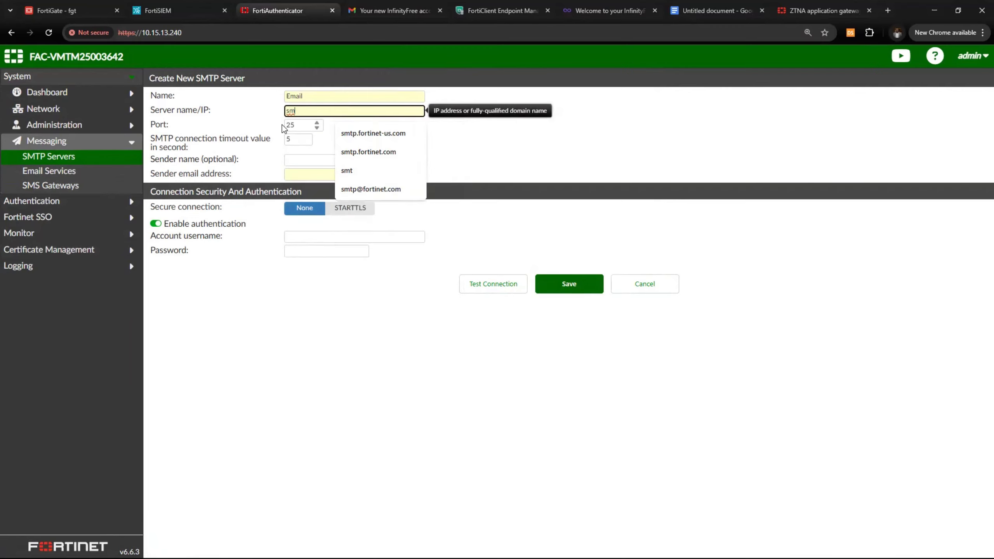
key("Down")
key("Down")
key("Return")
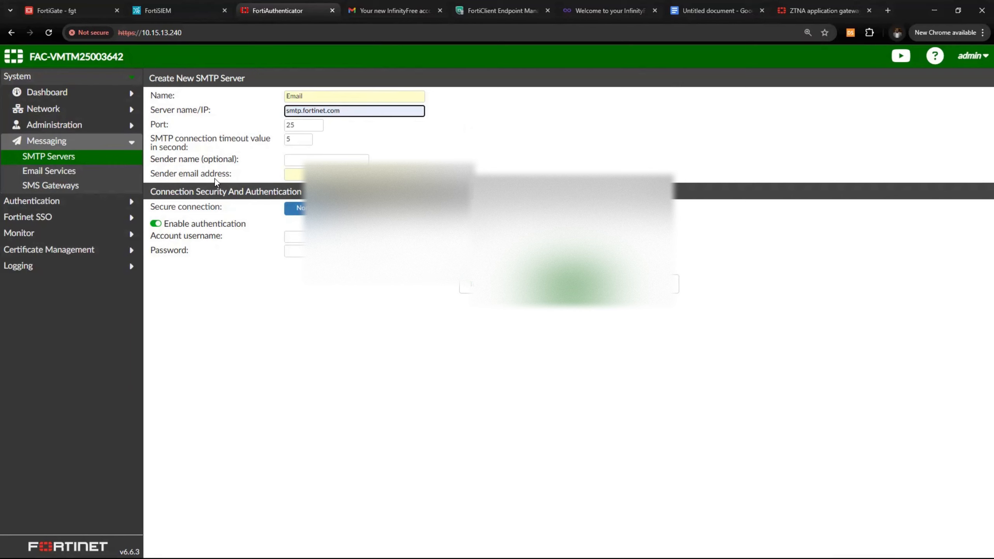
Fill in the sender email address, account username and password
left_click(303, 174)
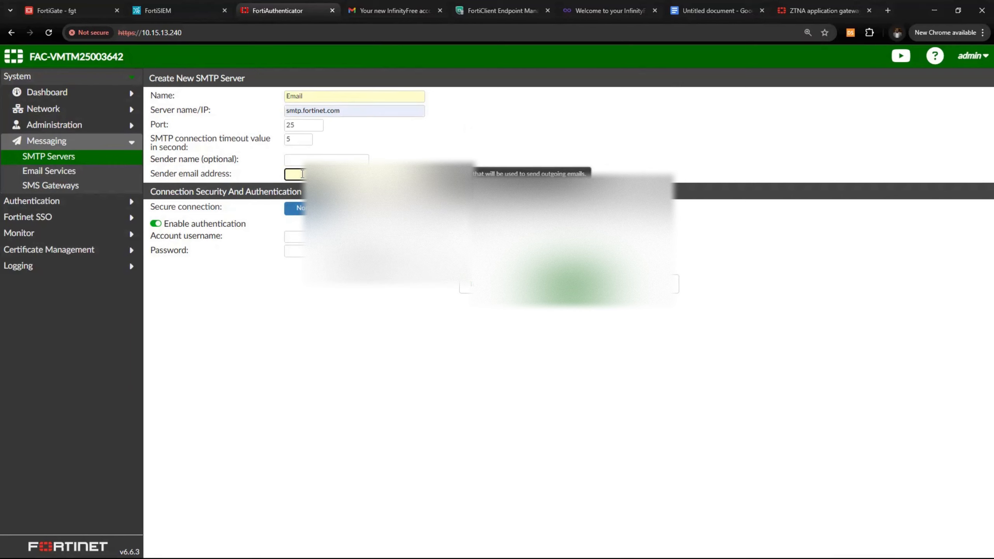
left_click(328, 197)
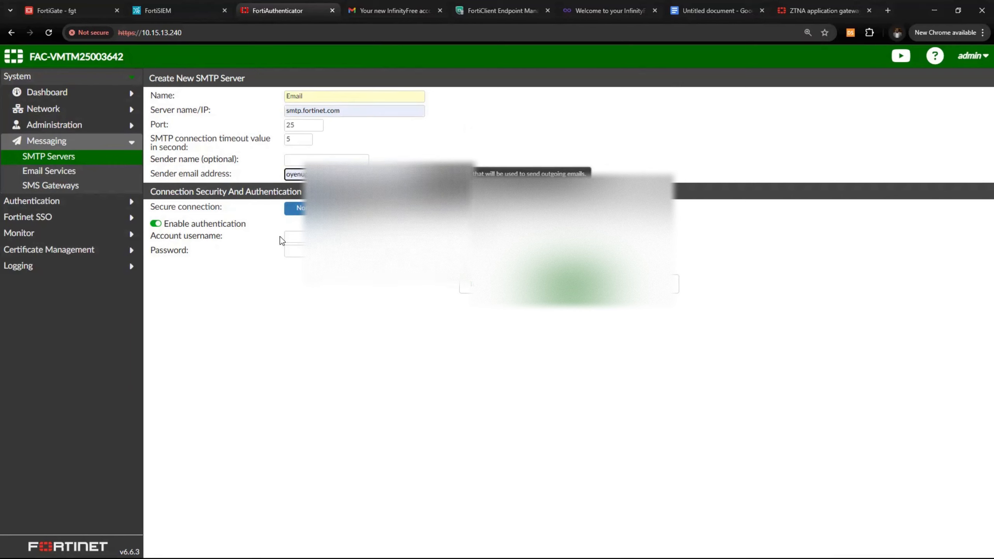
left_click(298, 236)
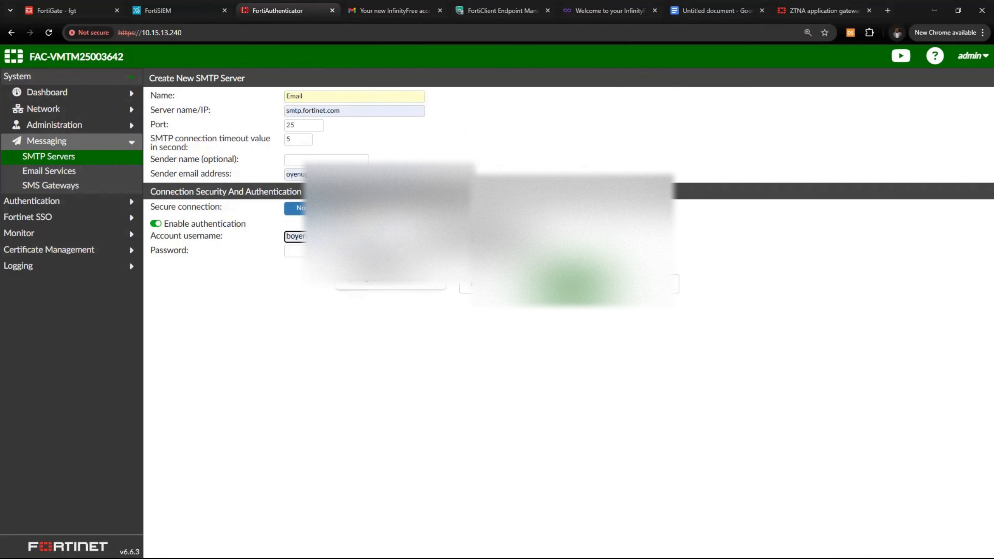
left_click(329, 259)
key("Tab")
type("••••")
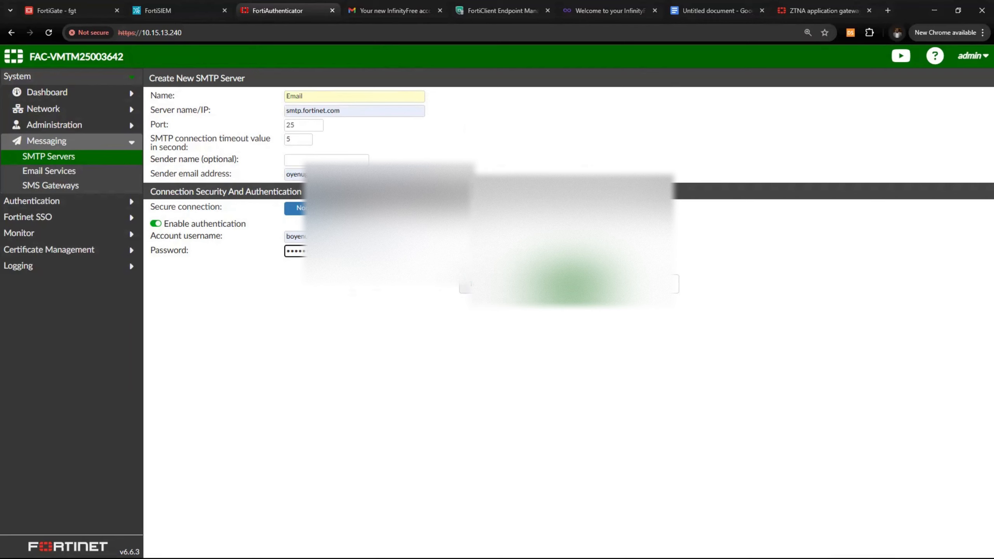
Test the SMTP connection, then cancel without saving the server
left_click(490, 285)
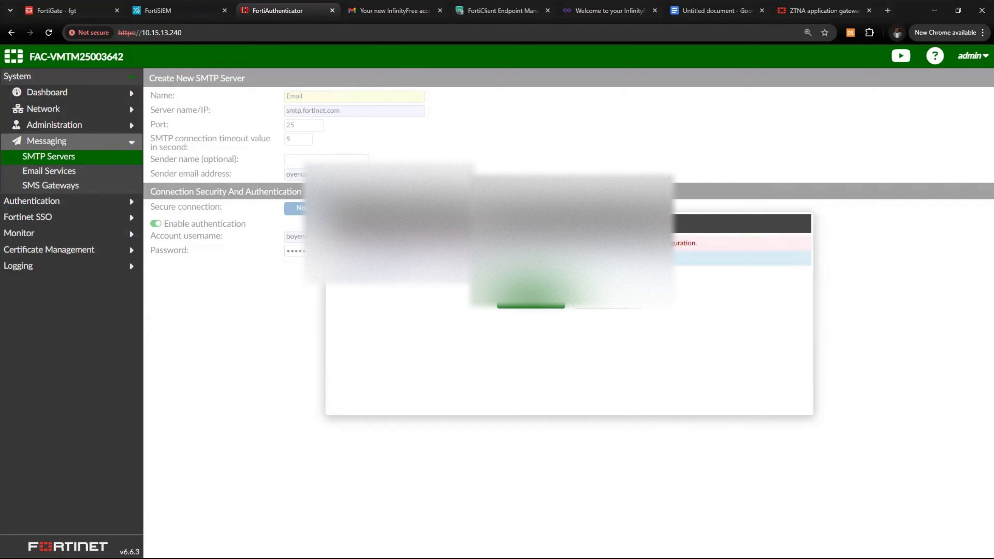
left_click(607, 299)
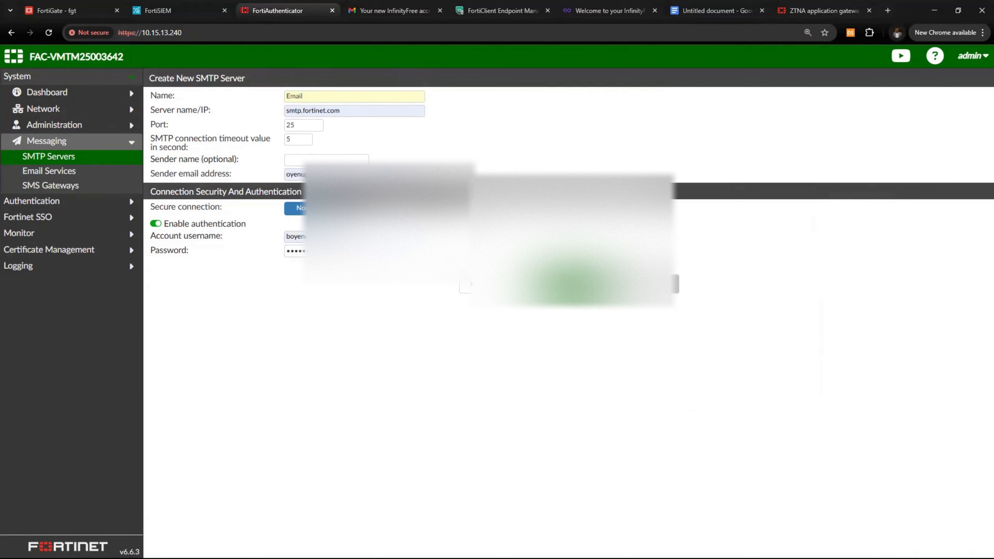
left_click(646, 284)
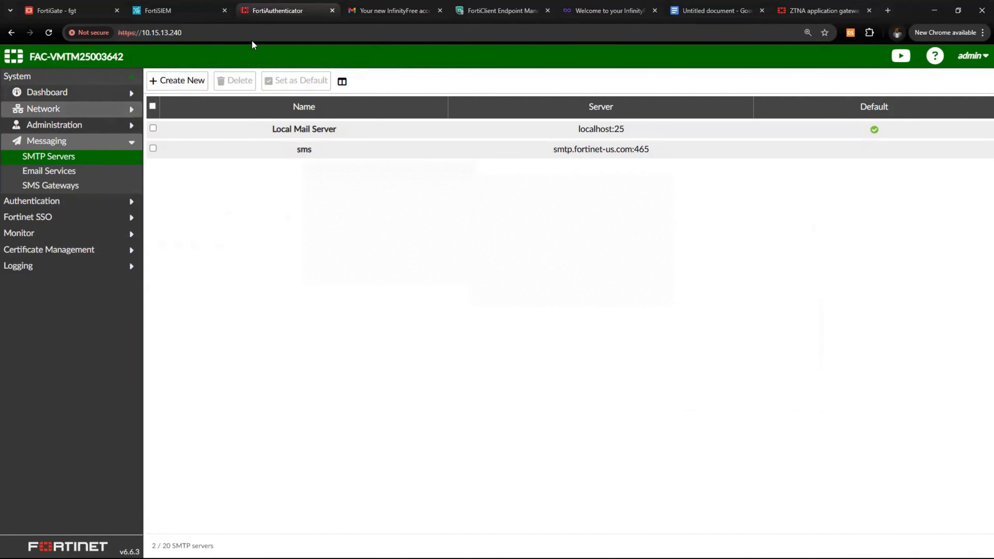
left_click(957, 11)
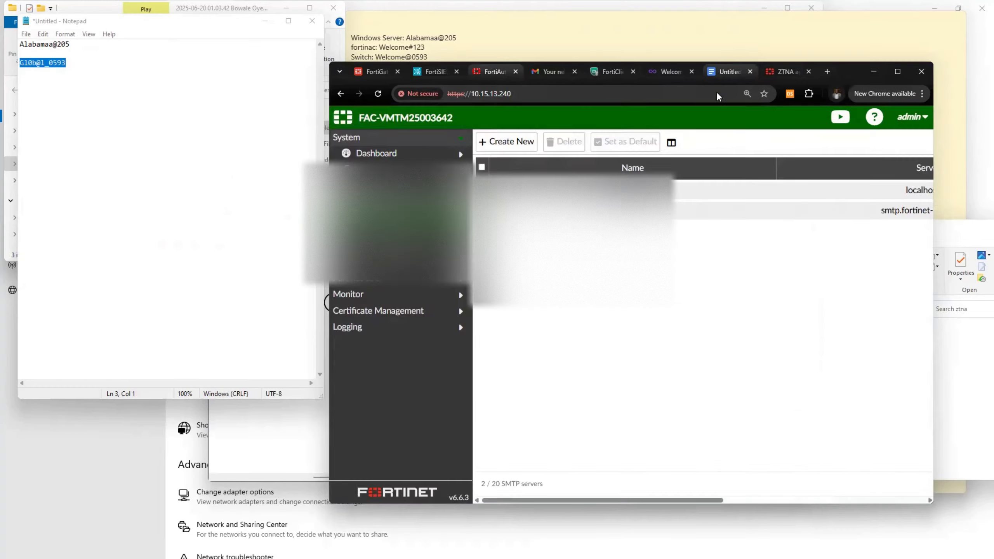
left_click(727, 72)
left_click_drag(599, 386, 872, 111)
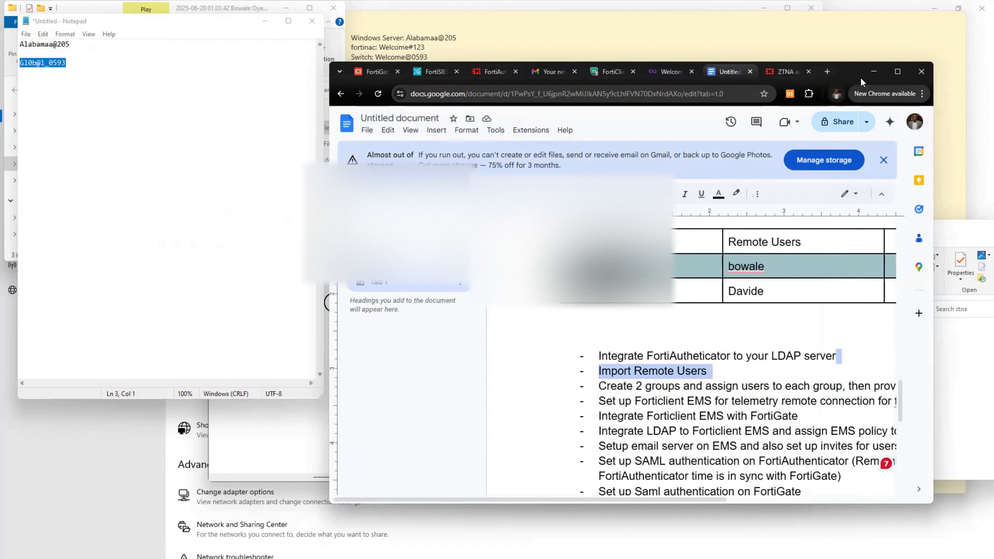
left_click_drag(860, 77, 780, 89)
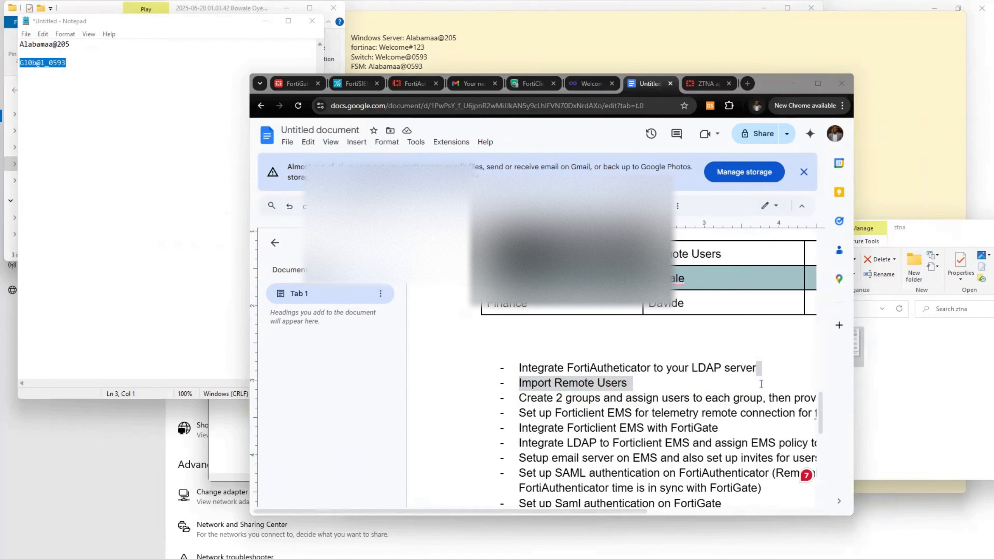
left_click(809, 85)
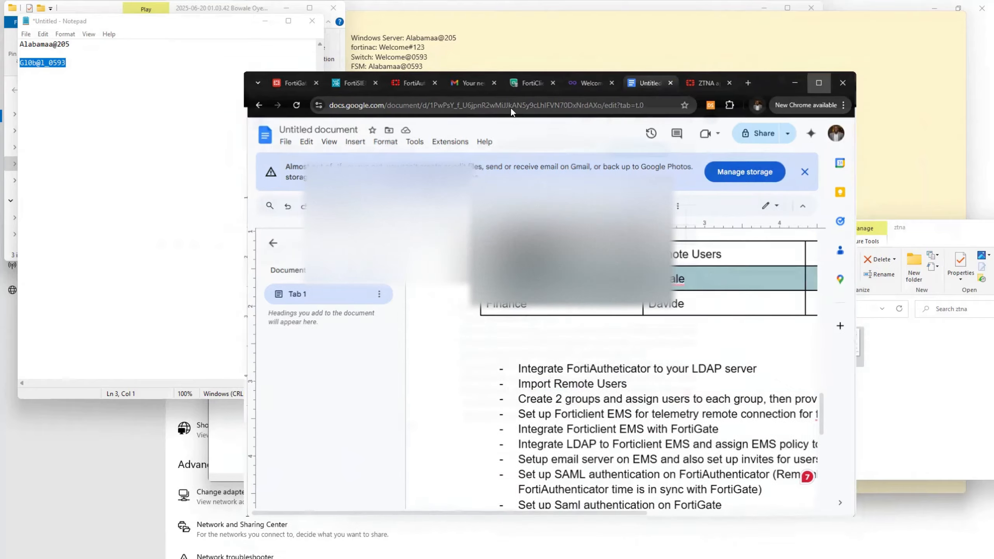
left_click(809, 85)
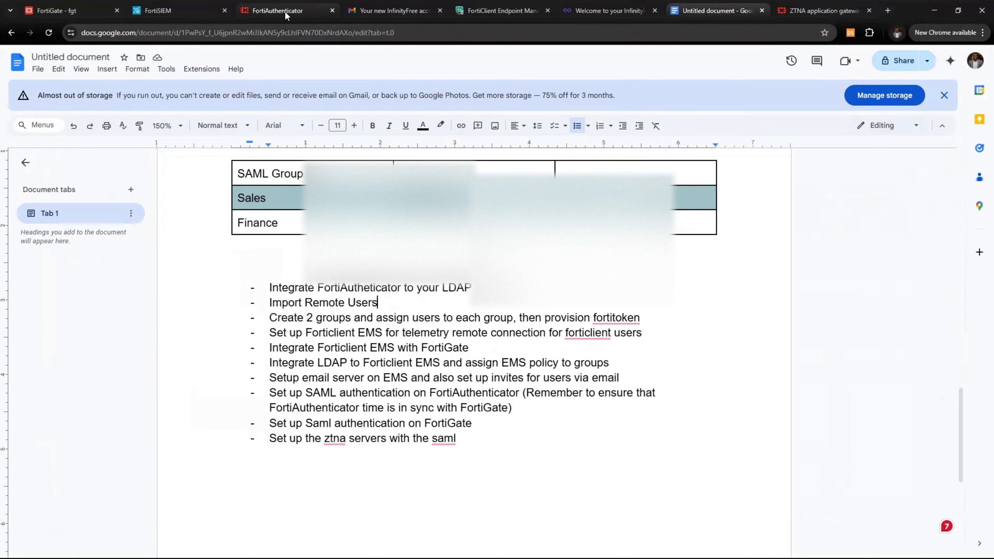
Return to FortiAuthenticator, open the User Groups list, and start a new group
left_click(282, 10)
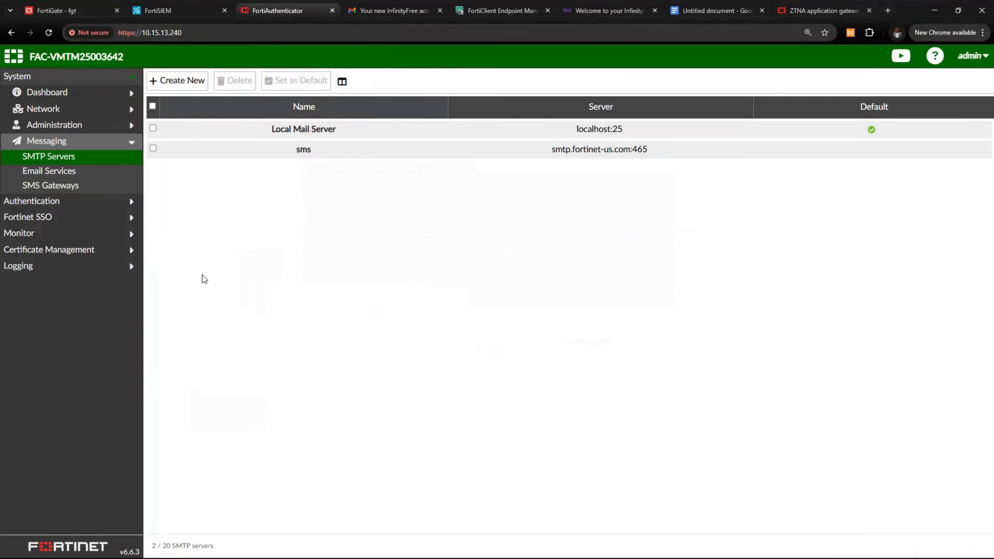
left_click(32, 200)
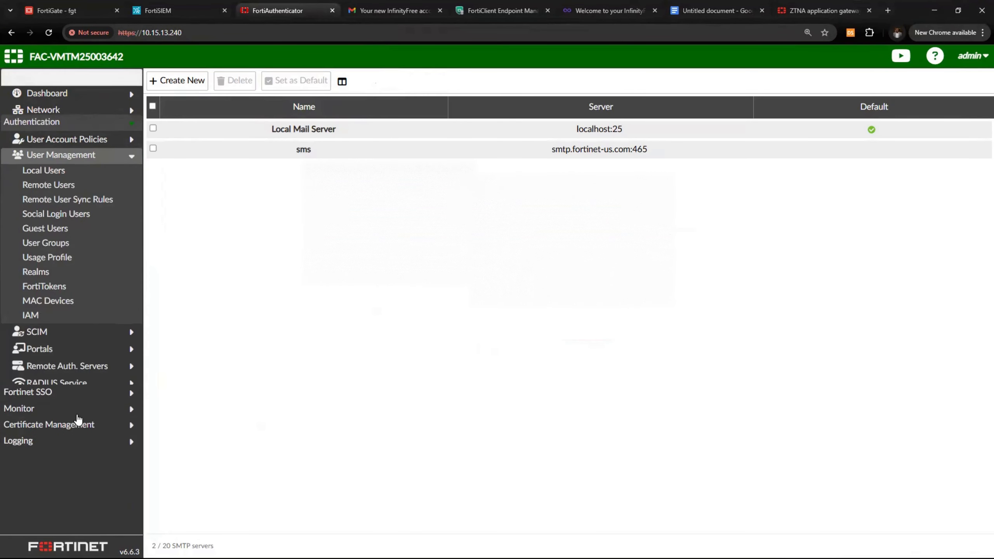
left_click(46, 159)
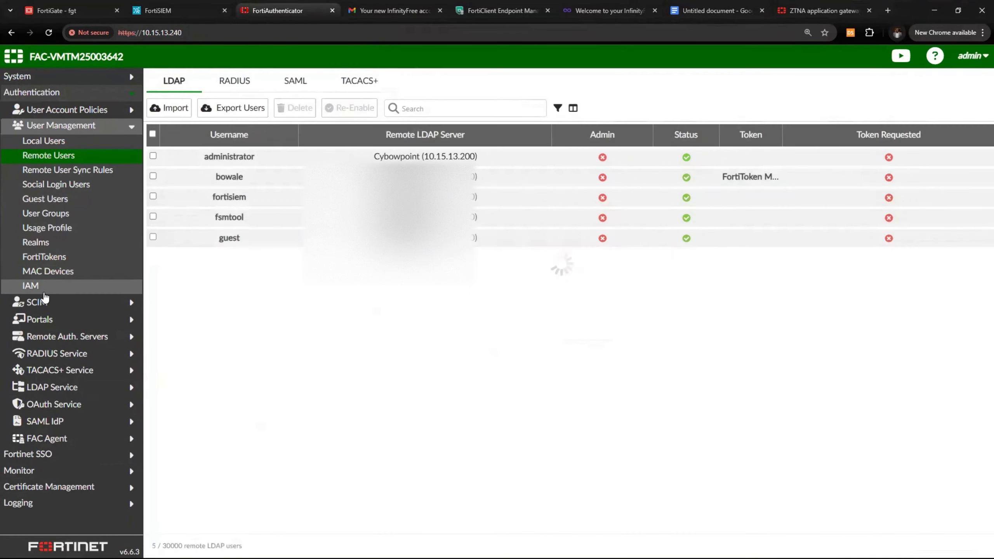
left_click(78, 214)
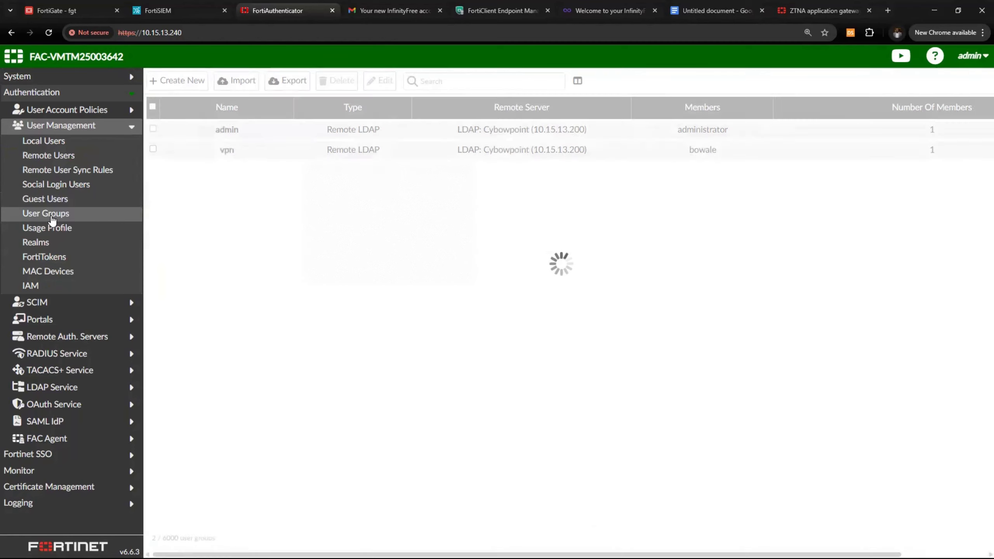
left_click(182, 87)
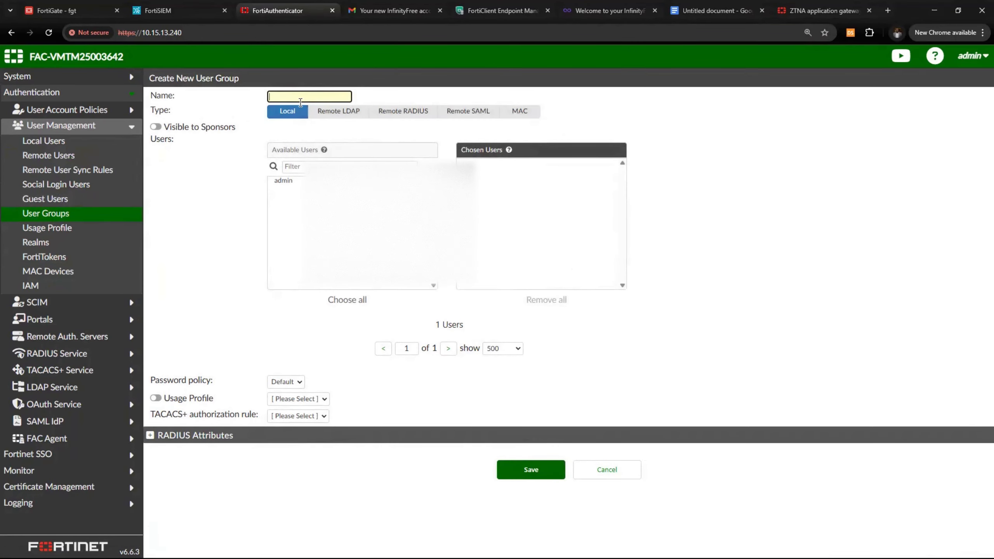
Name the group Sales as a Remote LDAP group on Cybowpoint with the imported LDAP user as member
type("Sales")
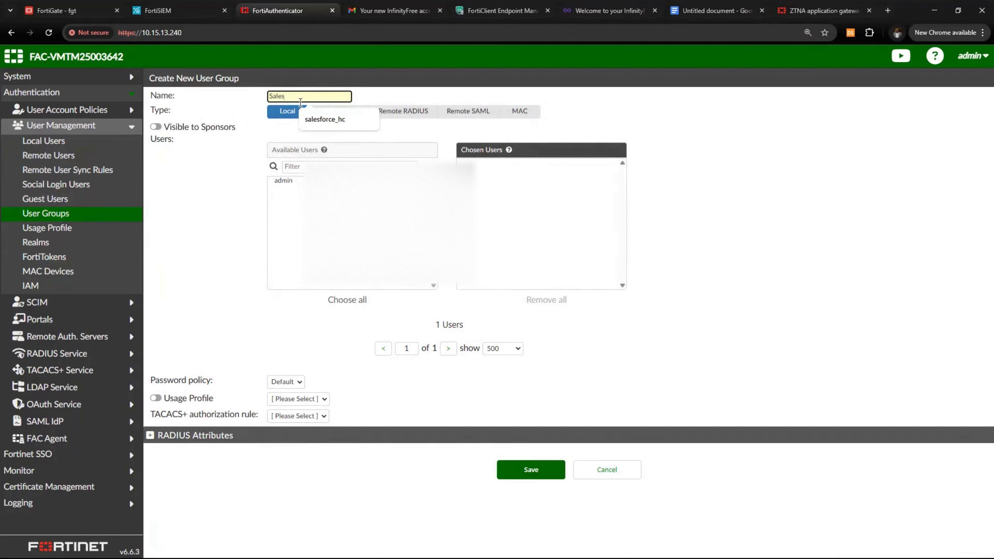
left_click(264, 131)
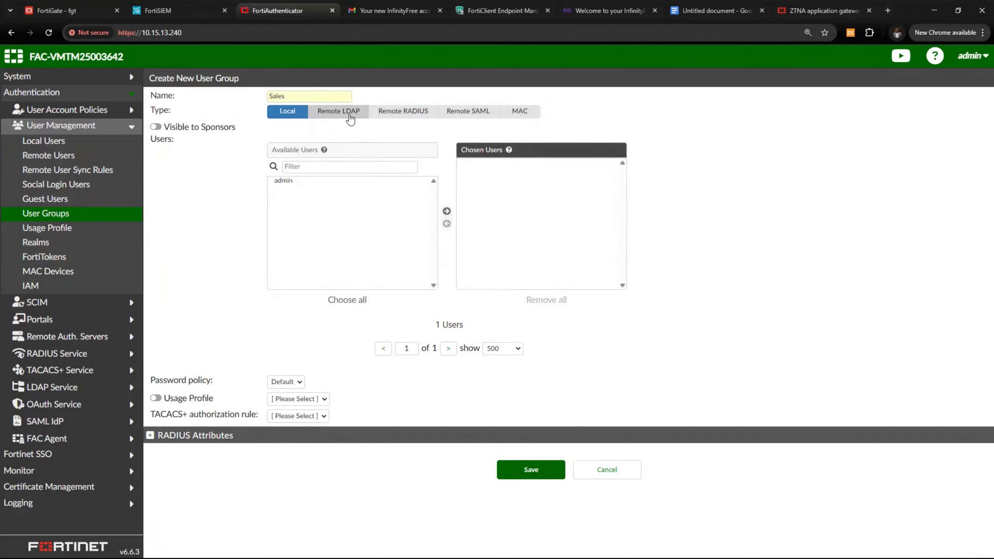
left_click(339, 111)
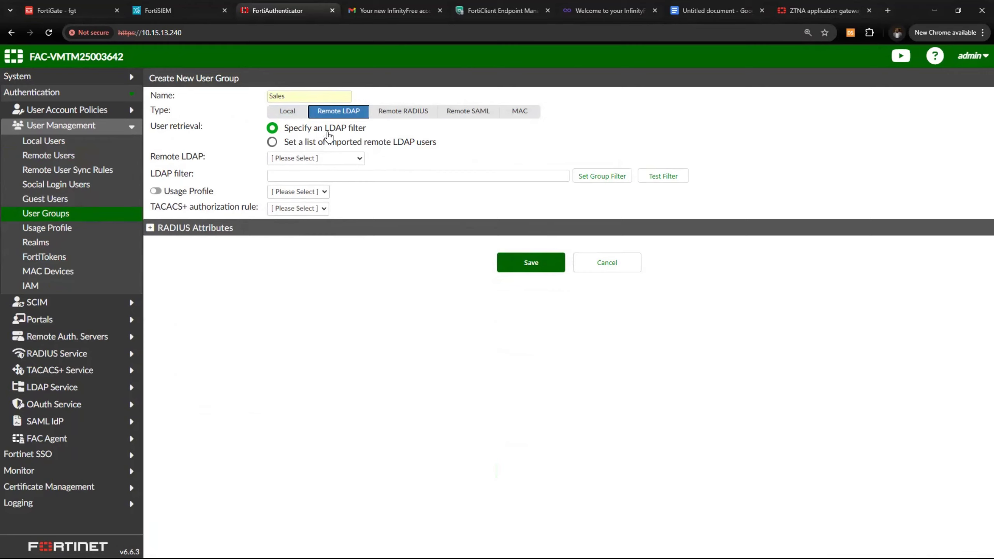
left_click(315, 157)
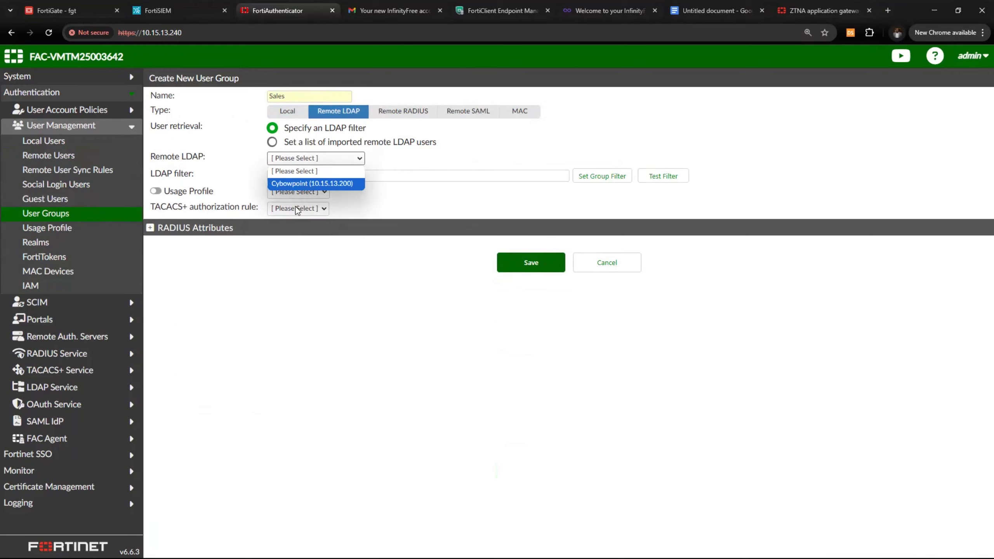
left_click(306, 187)
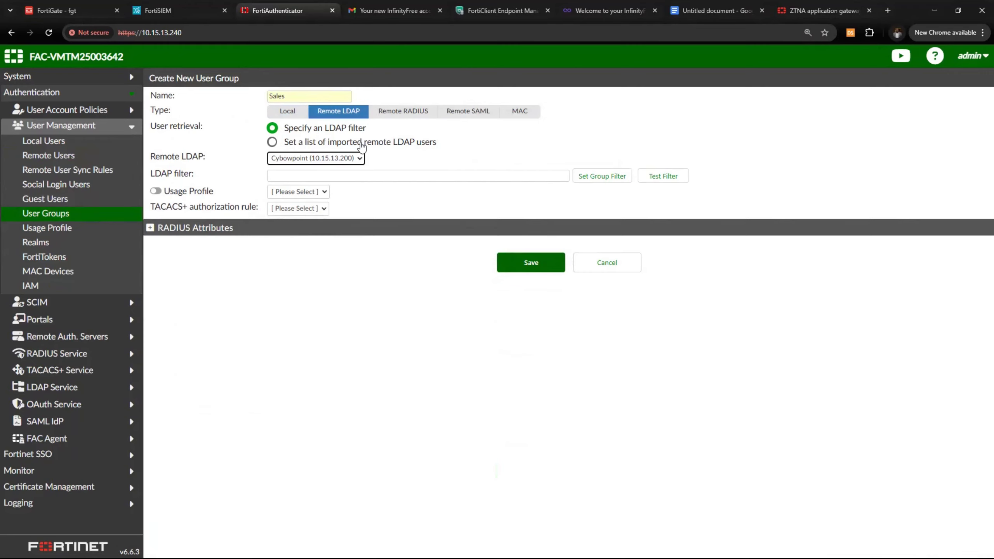
left_click(401, 146)
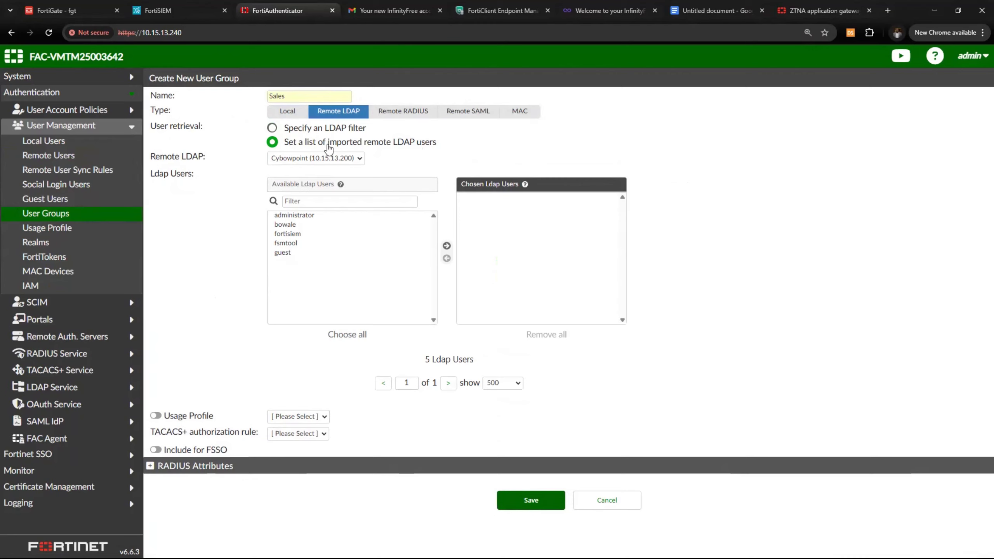
left_click(284, 225)
left_click(446, 245)
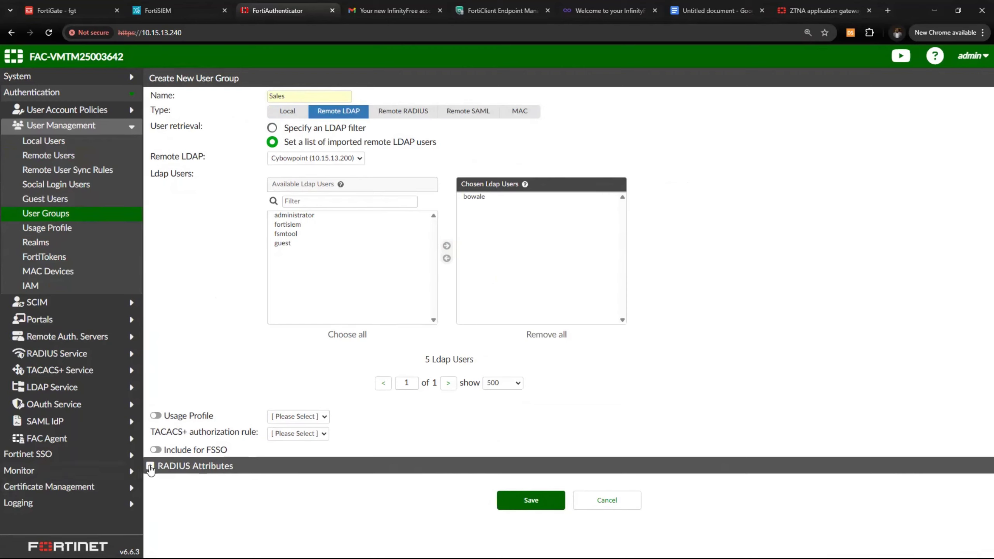
Add a Fortinet / Fortinet-Group-Name RADIUS attribute with value Sales and save the group
left_click(248, 466)
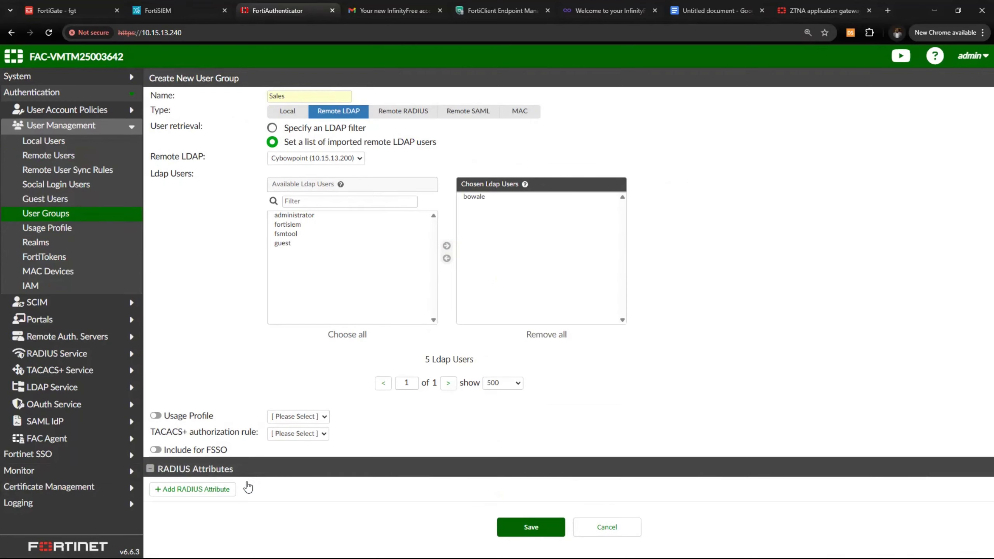
left_click(211, 493)
scroll(257, 478, "down", 2)
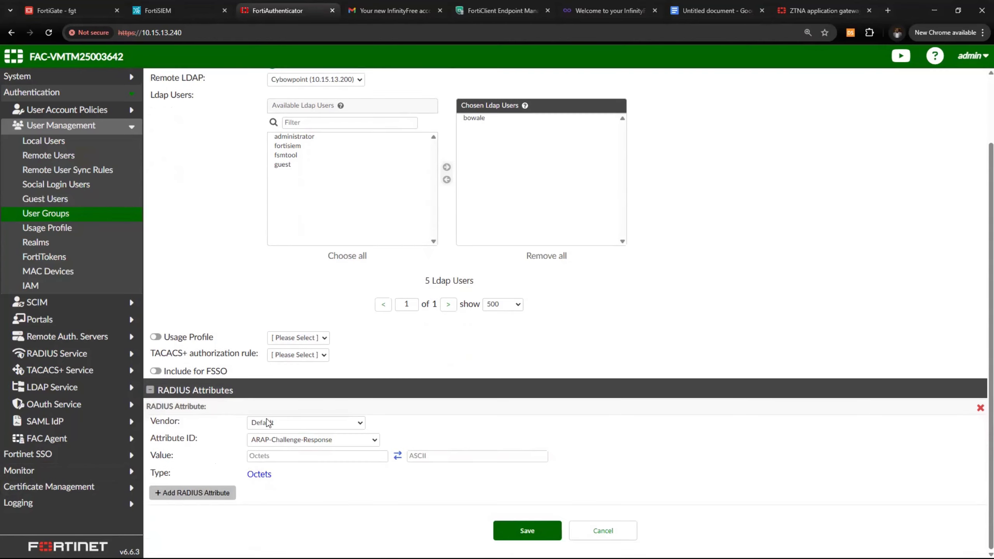
left_click(338, 424)
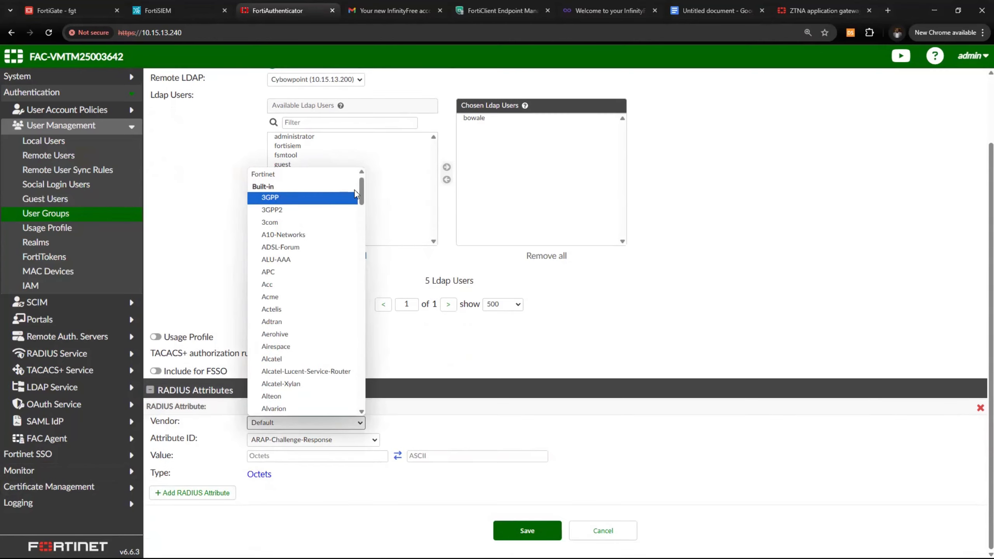
scroll(326, 195, "up", 1)
left_click(321, 185)
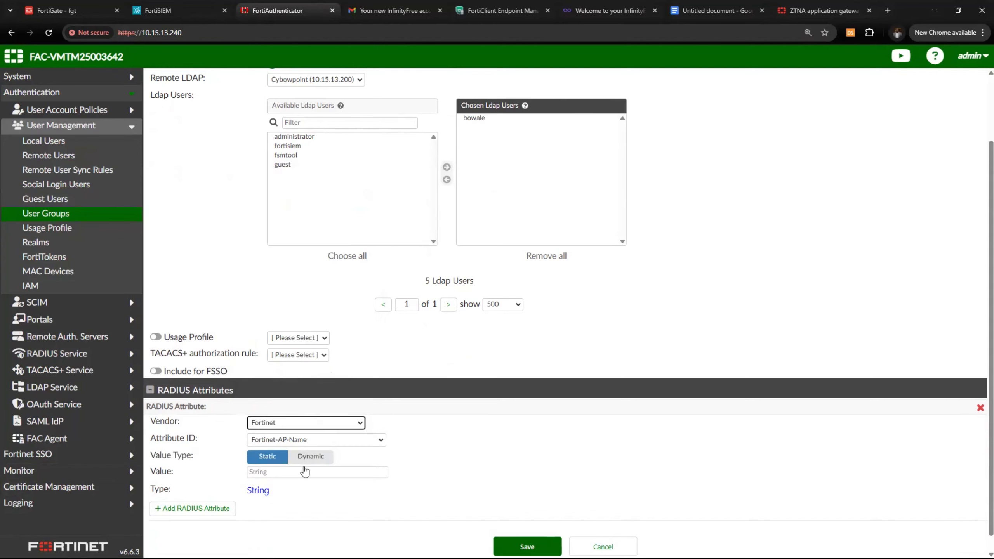
left_click(316, 438)
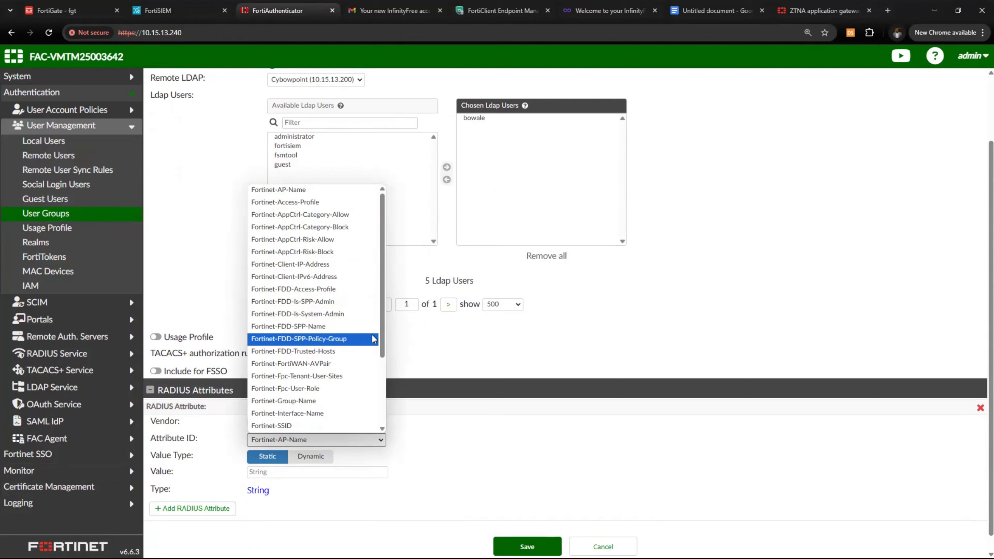
left_click(343, 404)
left_click(293, 469)
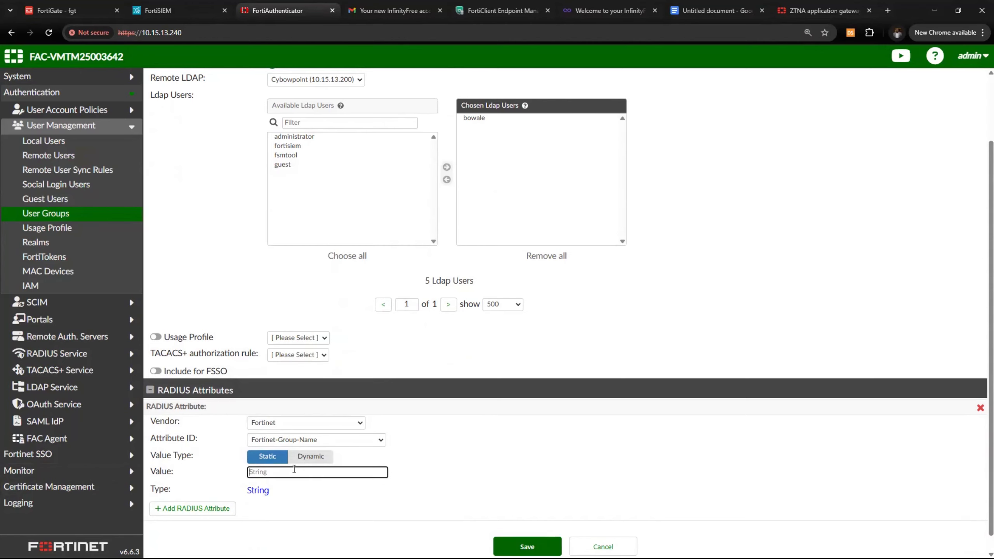
scroll(293, 466, "up", 3)
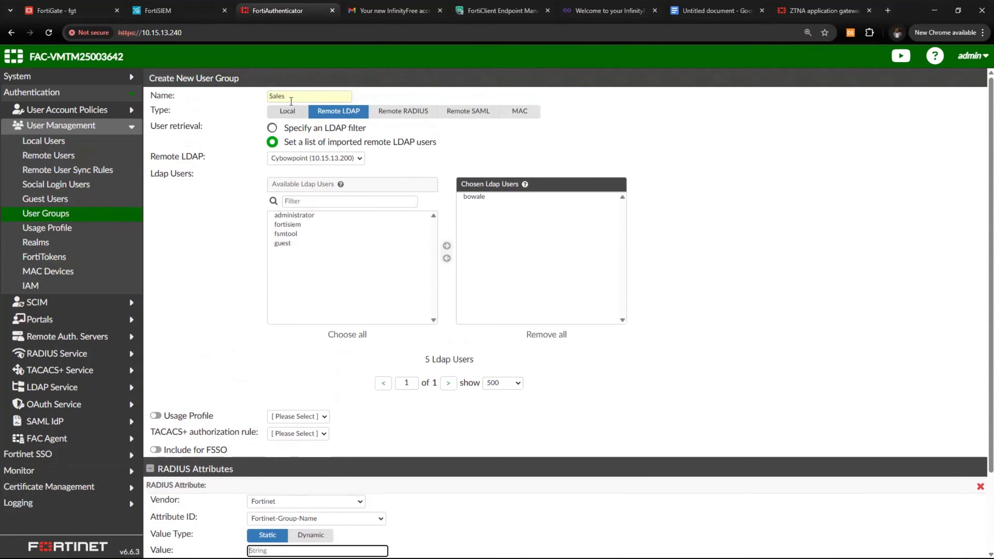
left_click_drag(290, 97, 270, 97)
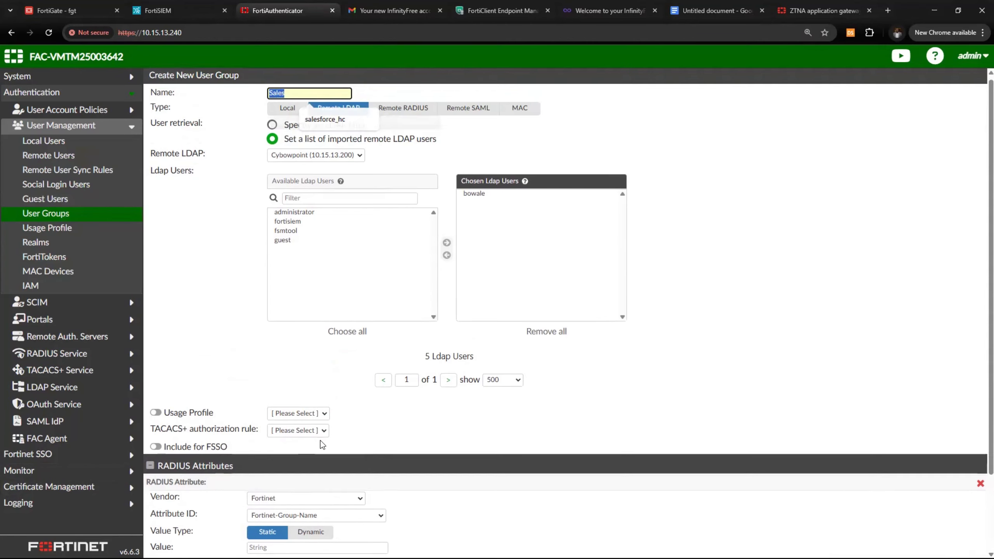
scroll(291, 483, "down", 3)
left_click(285, 458)
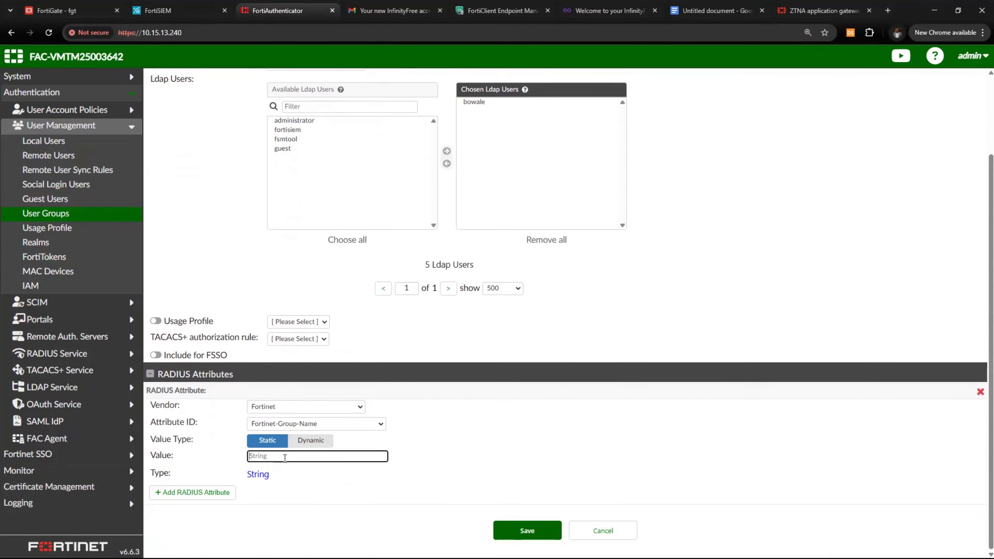
type("Sales")
left_click(540, 530)
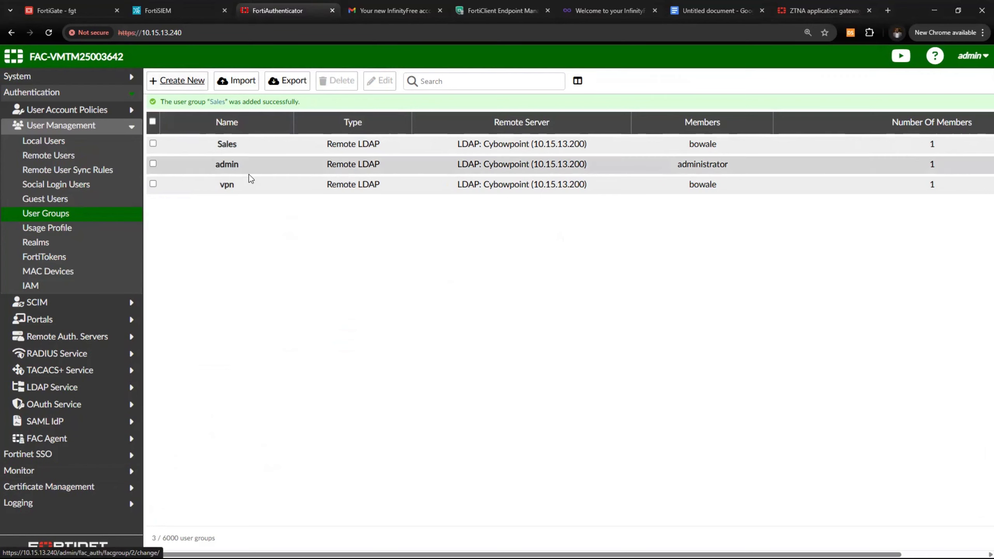
Make the new group a Remote LDAP group on Cybowpoint with administrator as its member
left_click(319, 99)
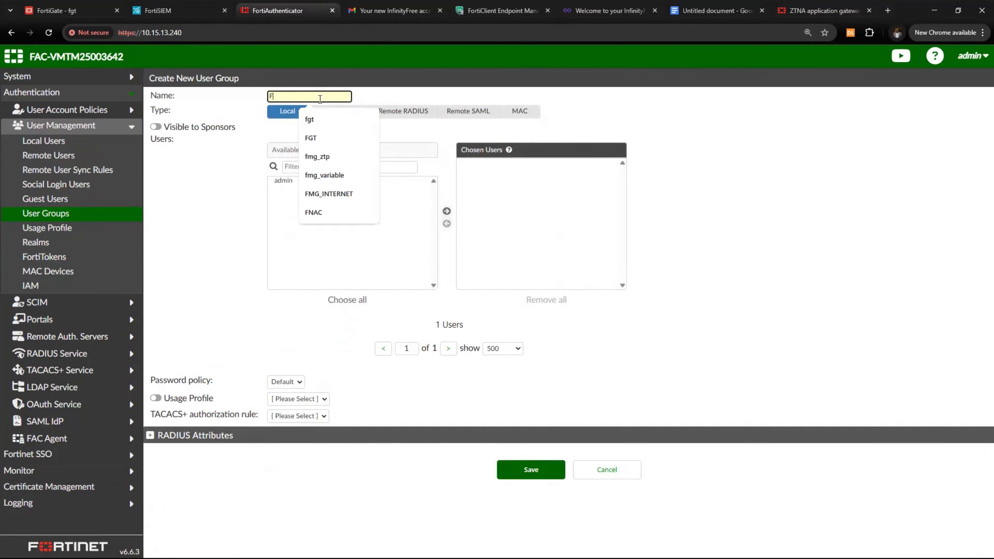
type("Finace")
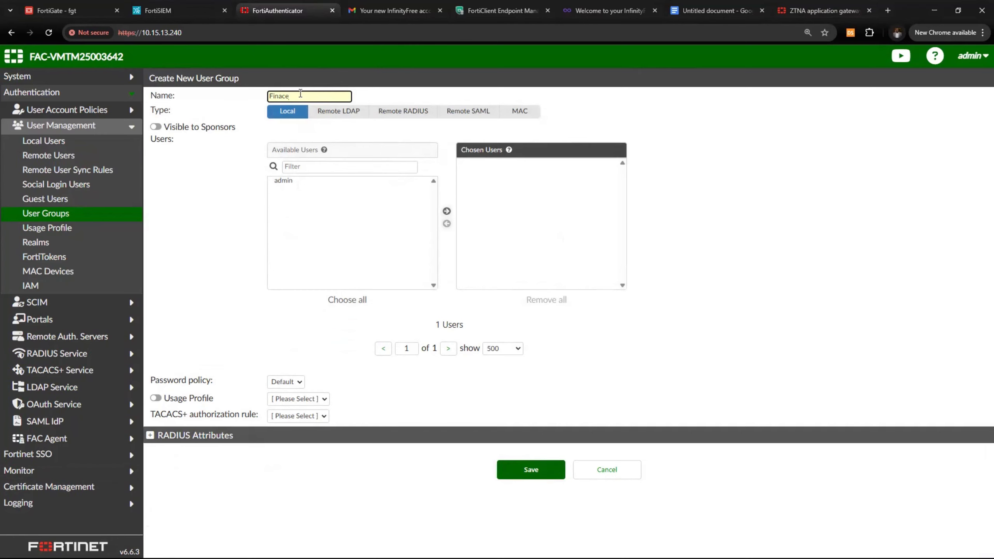
left_click(338, 113)
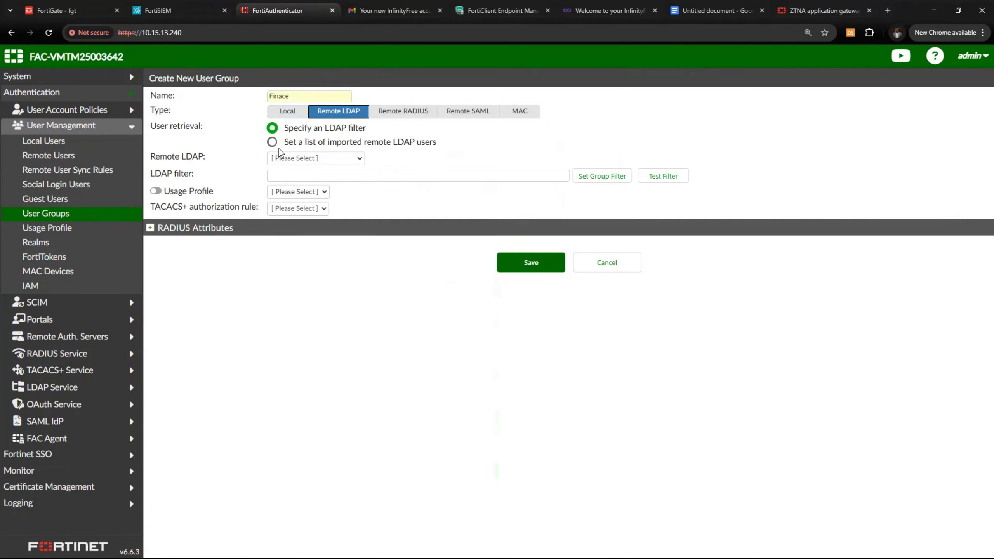
left_click(271, 142)
left_click(313, 157)
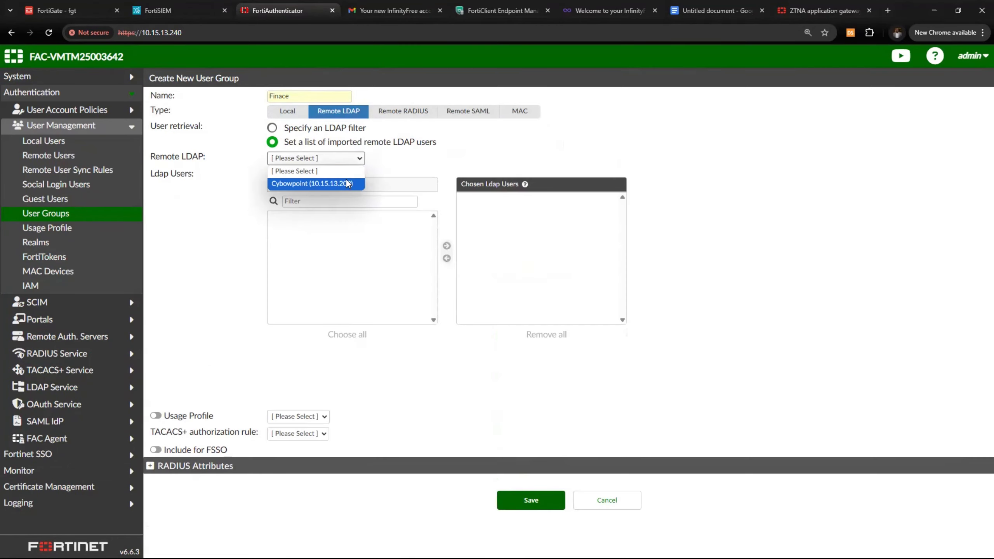
left_click(347, 183)
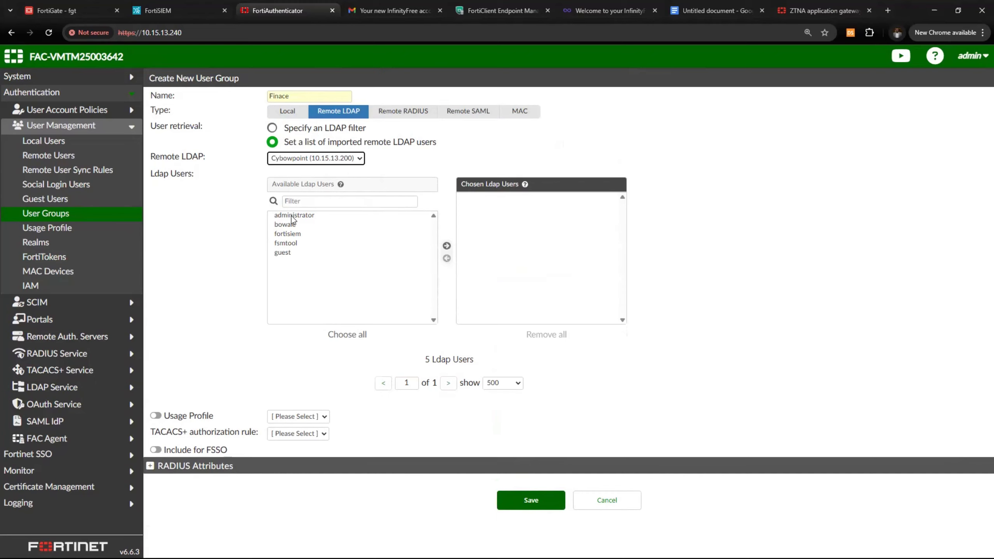
left_click(277, 216)
left_click(447, 245)
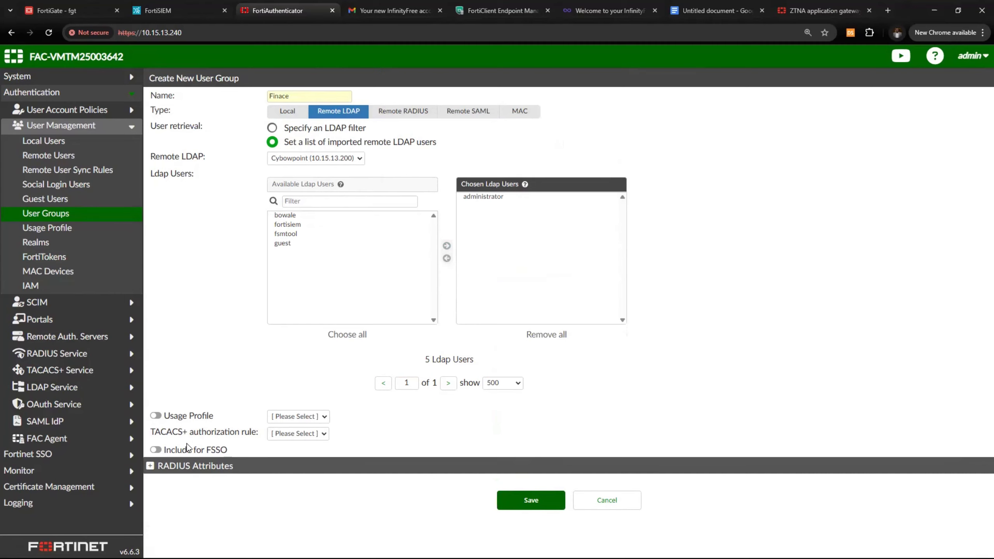
Add a Fortinet / Fortinet-Group-Name RADIUS attribute to the group
left_click(151, 466)
left_click(177, 490)
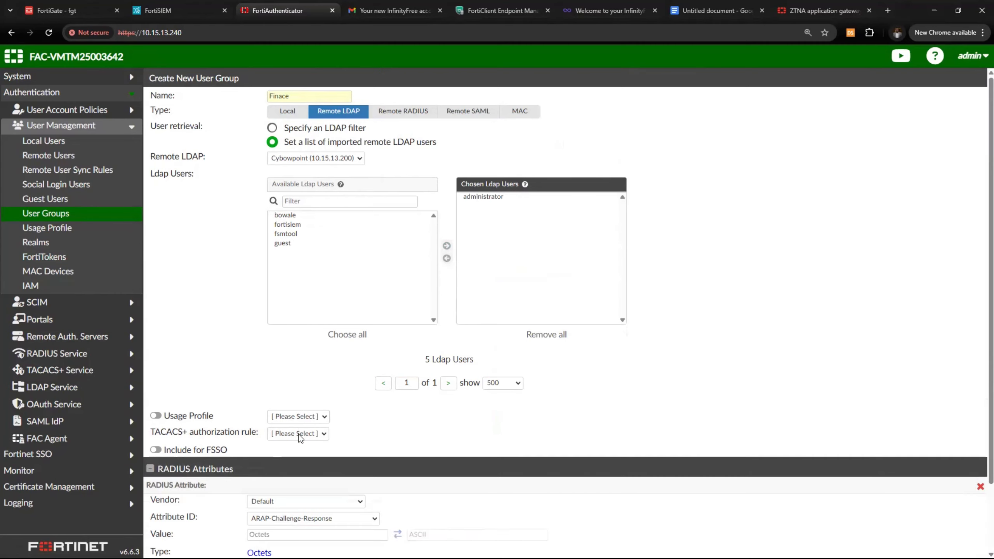
scroll(312, 412, "down", 2)
left_click(312, 425)
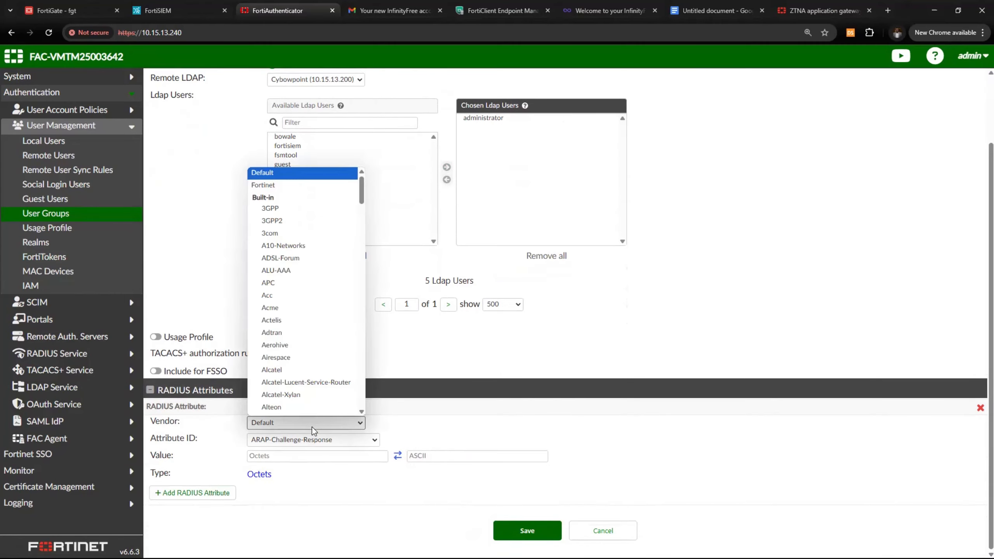
left_click(295, 174)
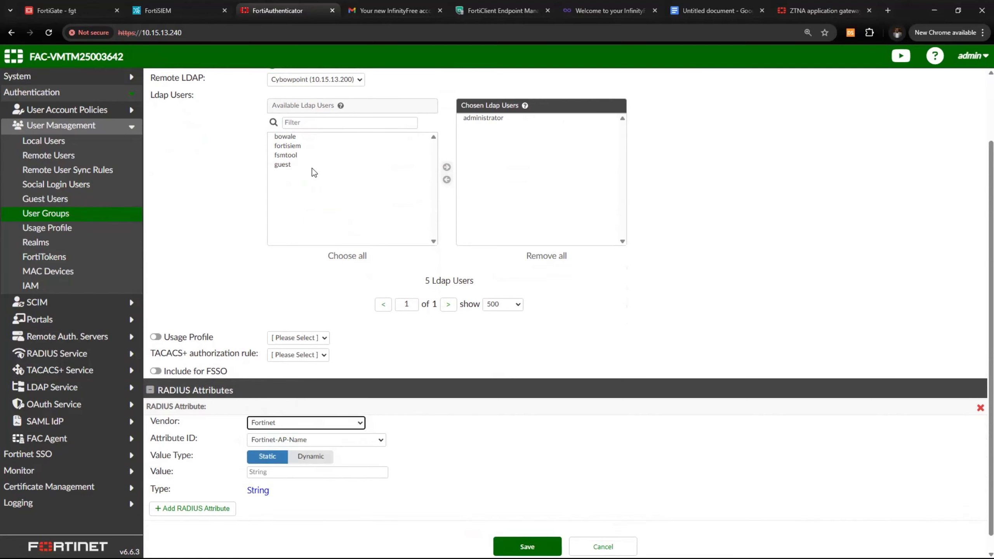
left_click(313, 439)
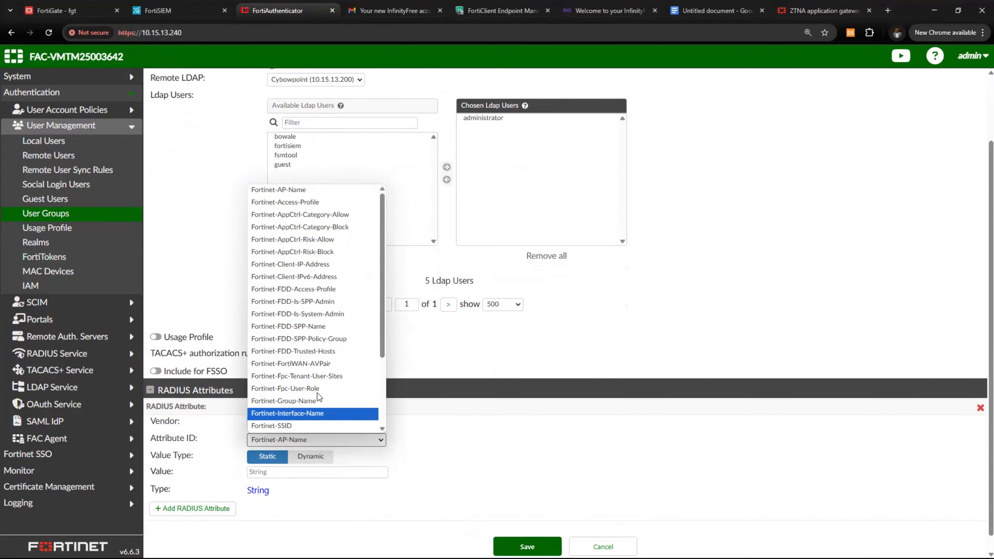
left_click(317, 407)
Correct the group name to Finance, use it as the attribute value, and save
scroll(294, 235, "up", 2)
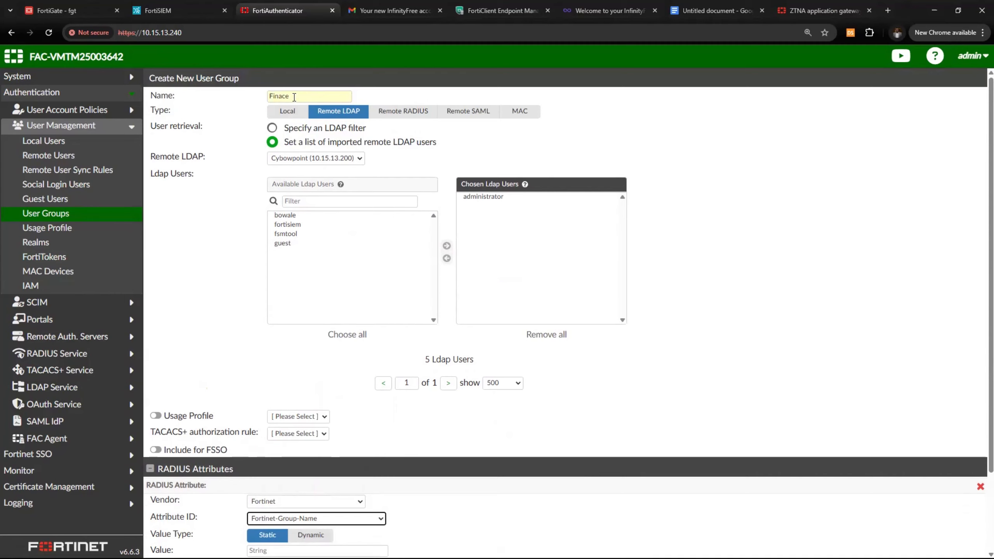
left_click(276, 96)
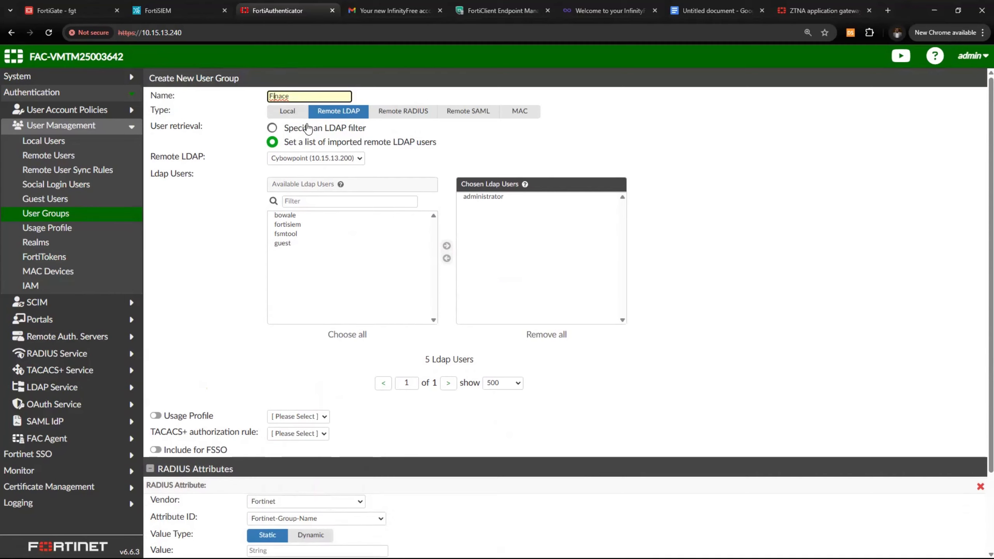
type("na")
left_click(291, 96)
key("BackSpace")
left_click_drag(311, 98, 203, 102)
key("ctrl+c")
scroll(313, 319, "down", 3)
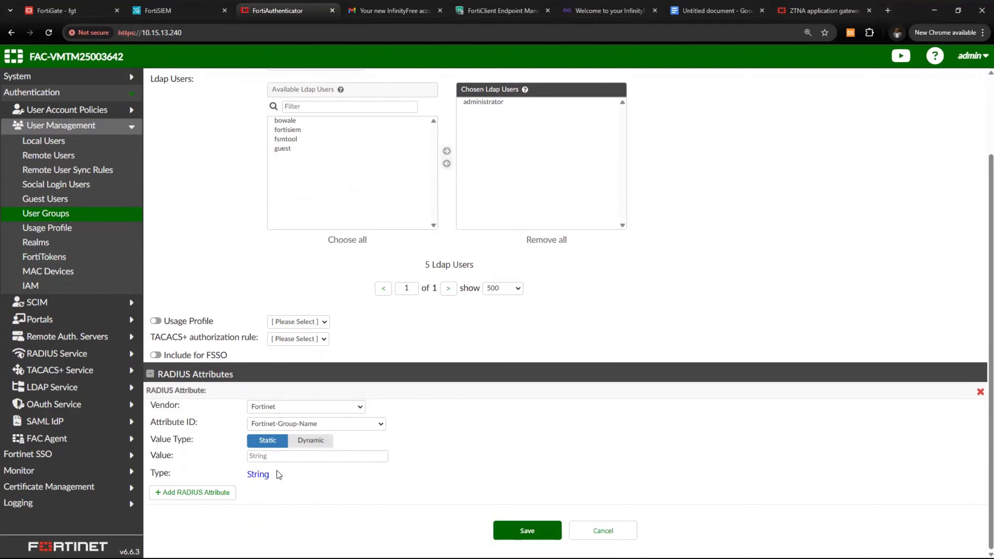
left_click(278, 456)
key("ctrl+v")
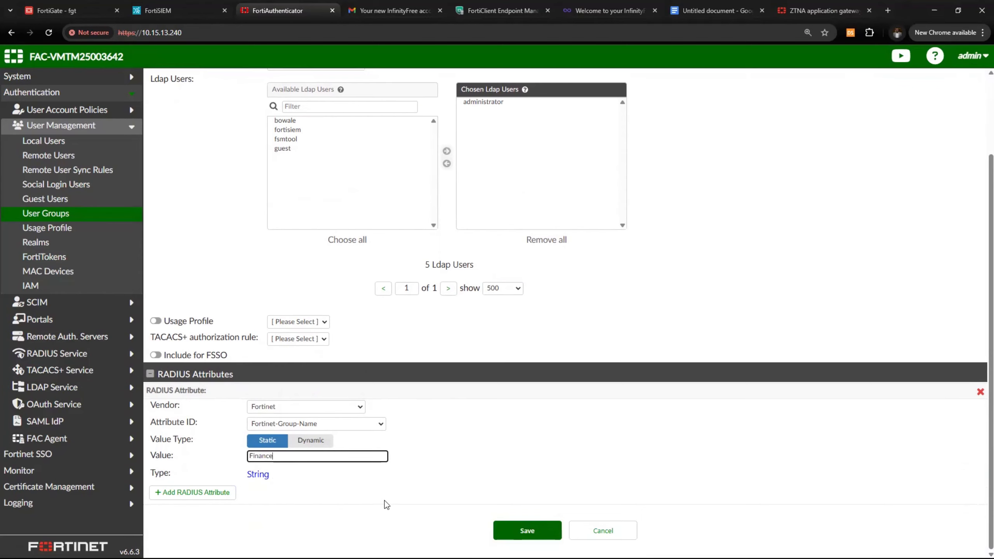
left_click(519, 529)
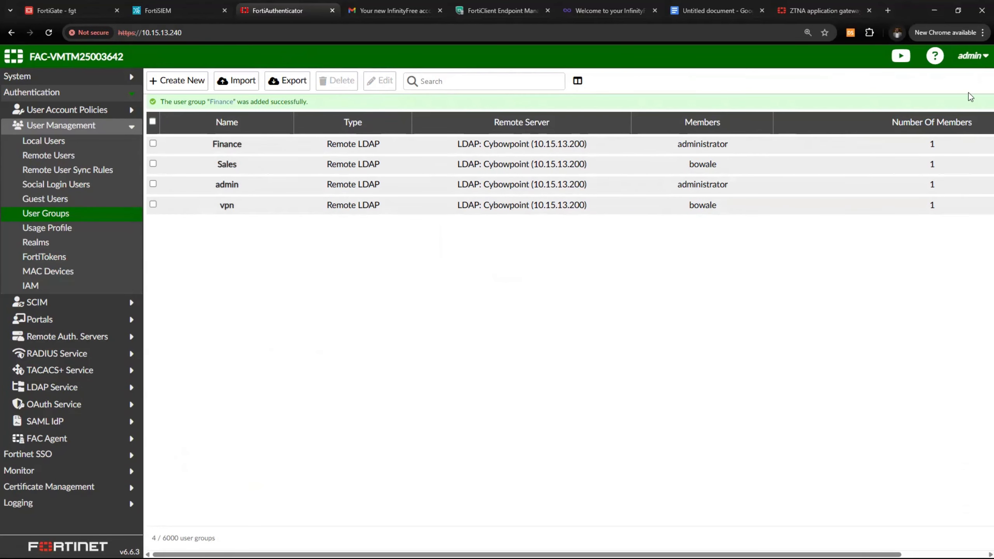
left_click_drag(909, 8, 729, 79)
left_click(729, 80)
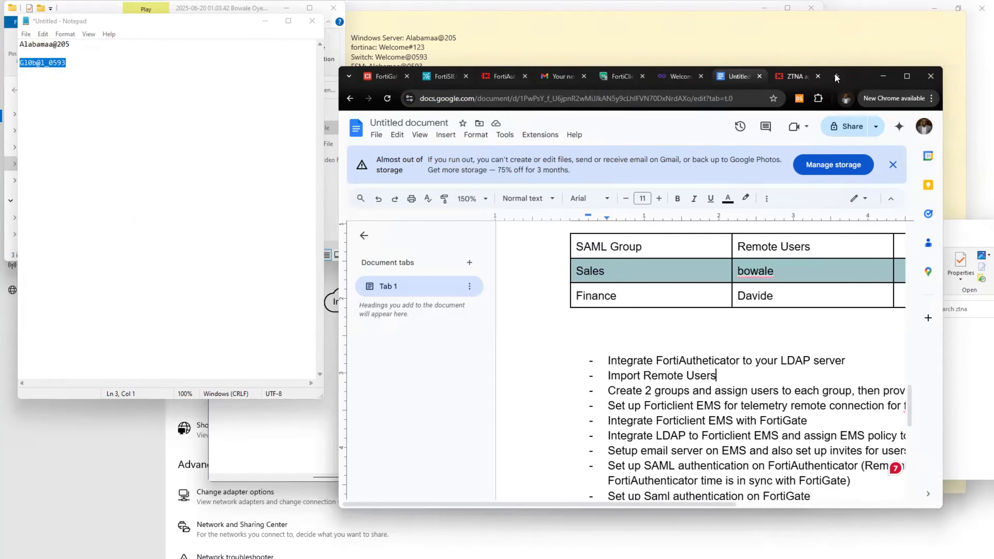
left_click_drag(878, 79, 778, 85)
left_click(807, 83)
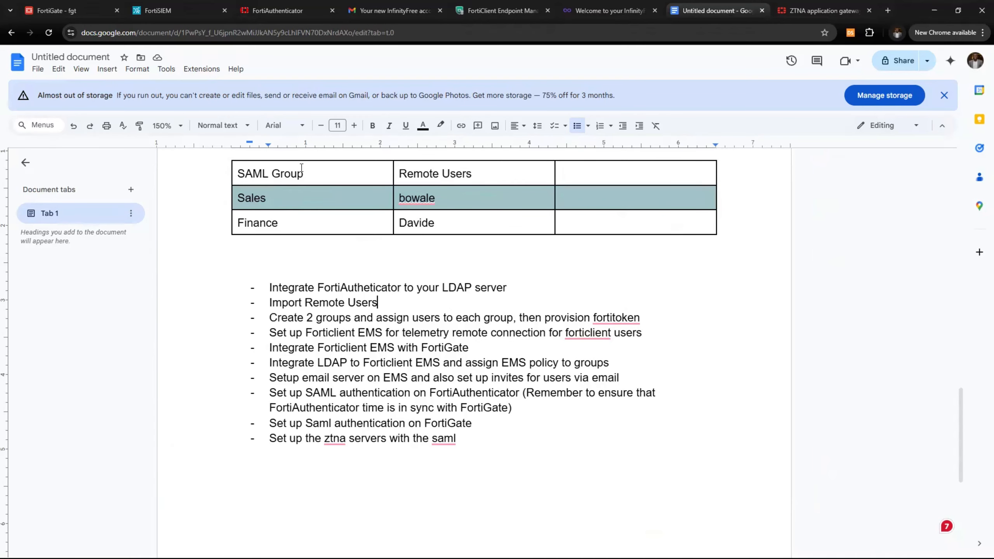
left_click(272, 14)
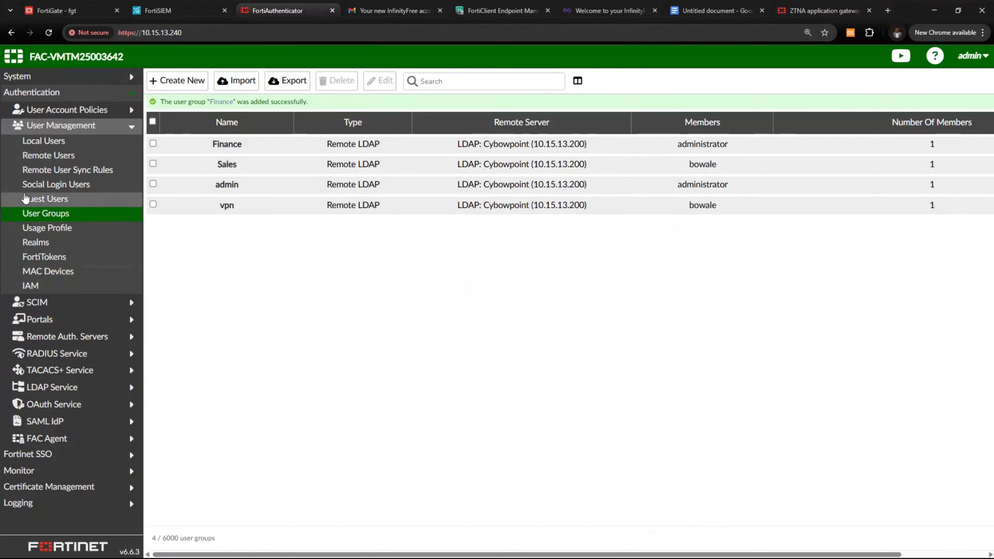
Try enabling OTP with a FortiToken Mobile token for administrator, then cancel without saving
left_click(47, 156)
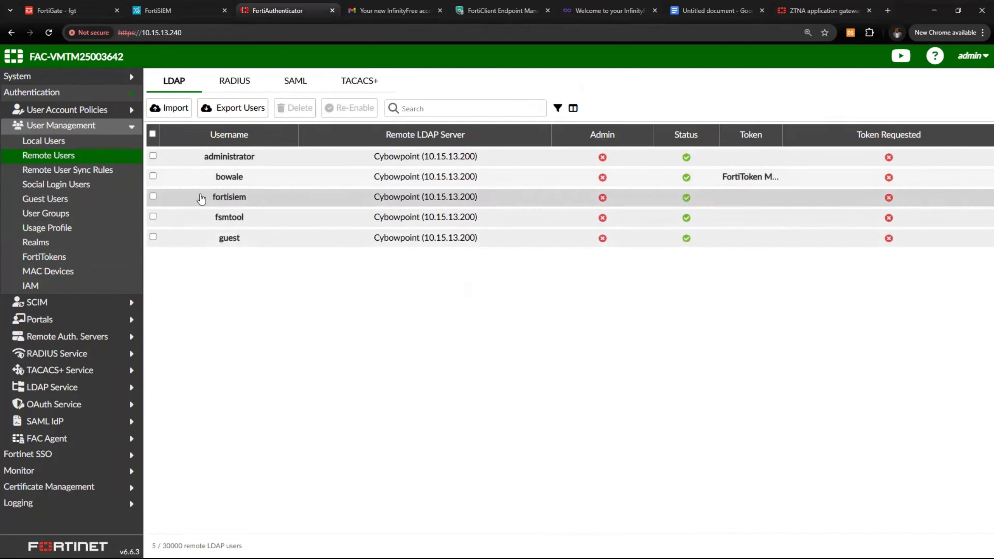
left_click(223, 157)
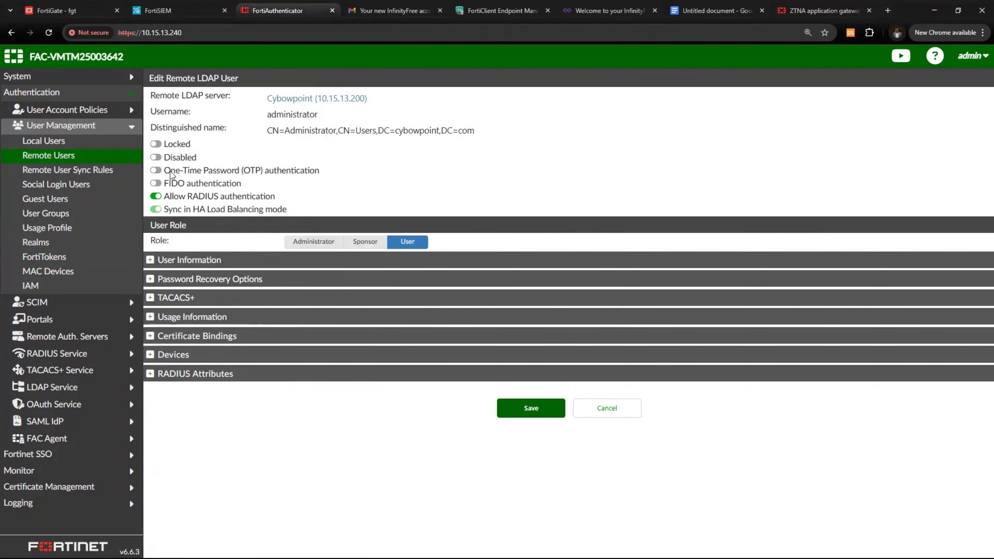
left_click(155, 170)
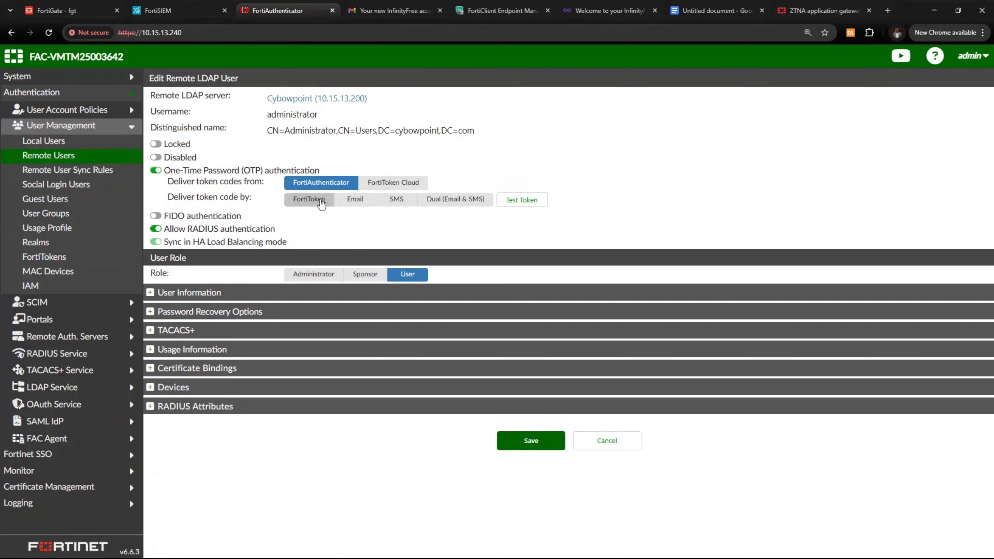
left_click(321, 202)
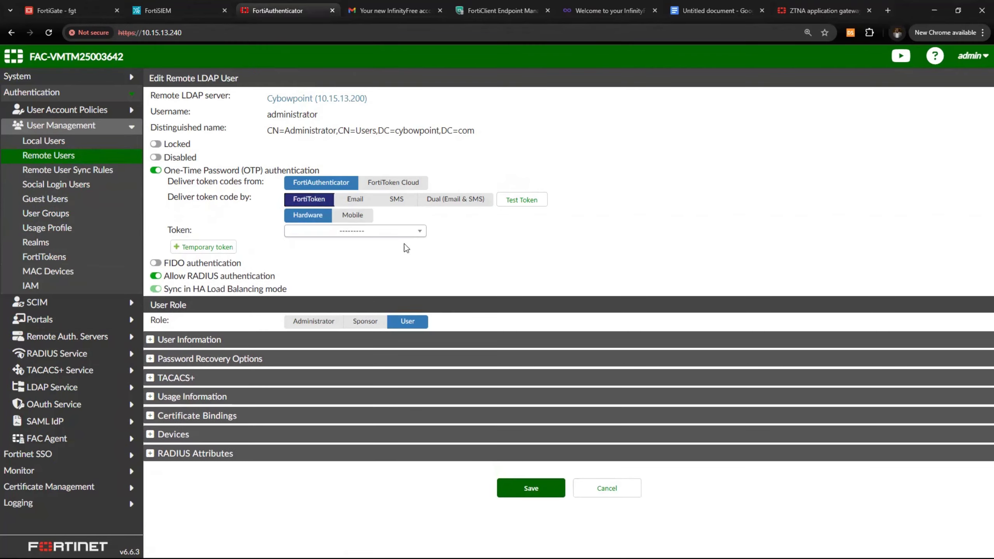
left_click(353, 220)
left_click(366, 235)
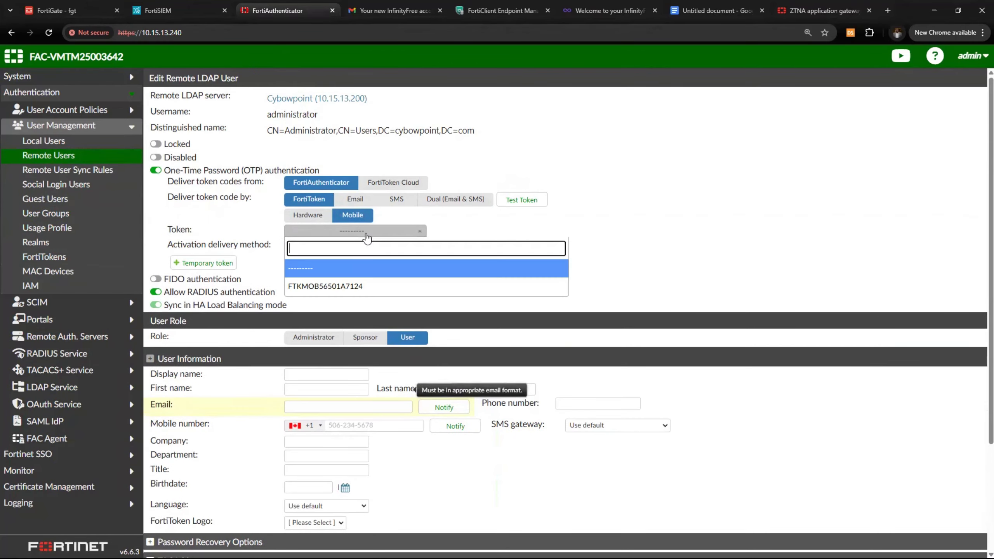
left_click(355, 287)
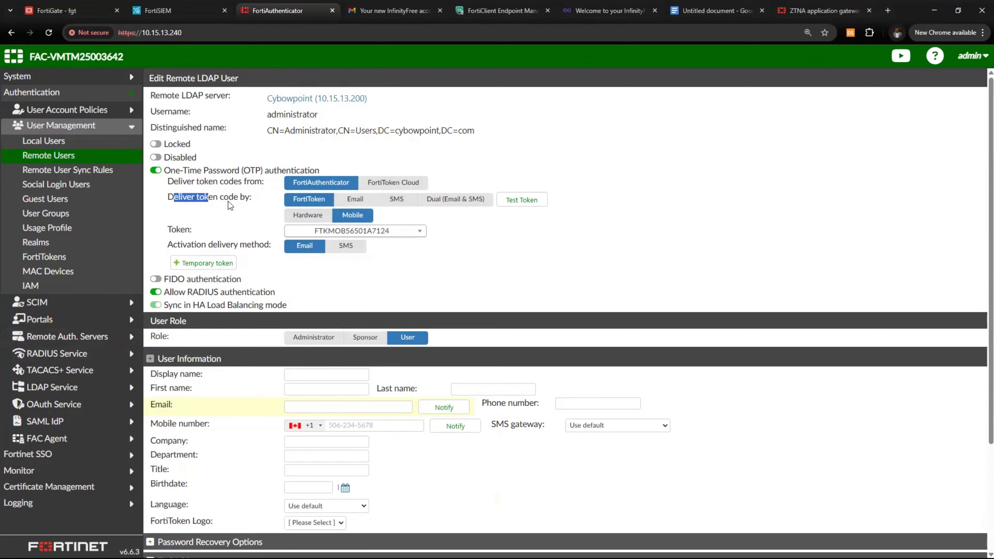
left_click_drag(228, 202, 246, 199)
scroll(442, 325, "down", 3)
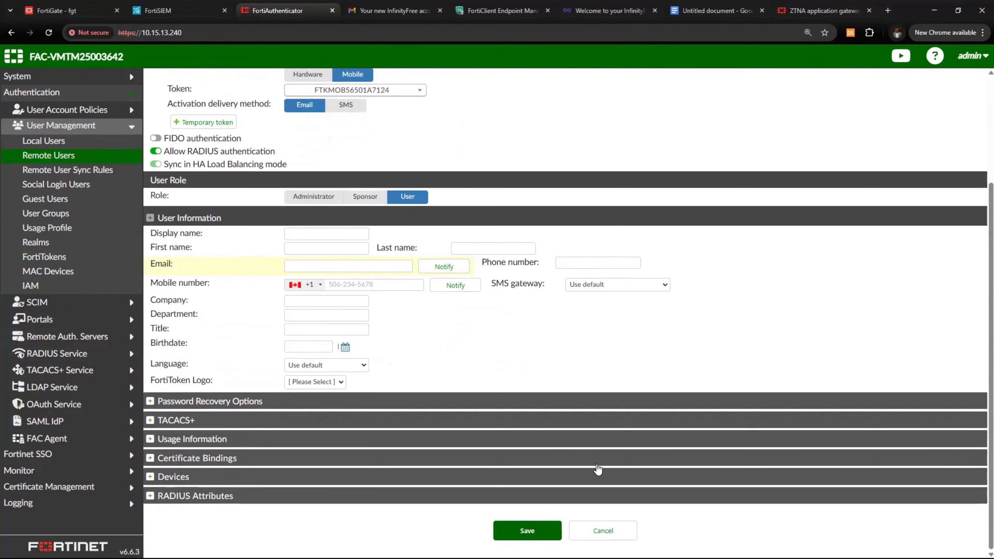
left_click(603, 530)
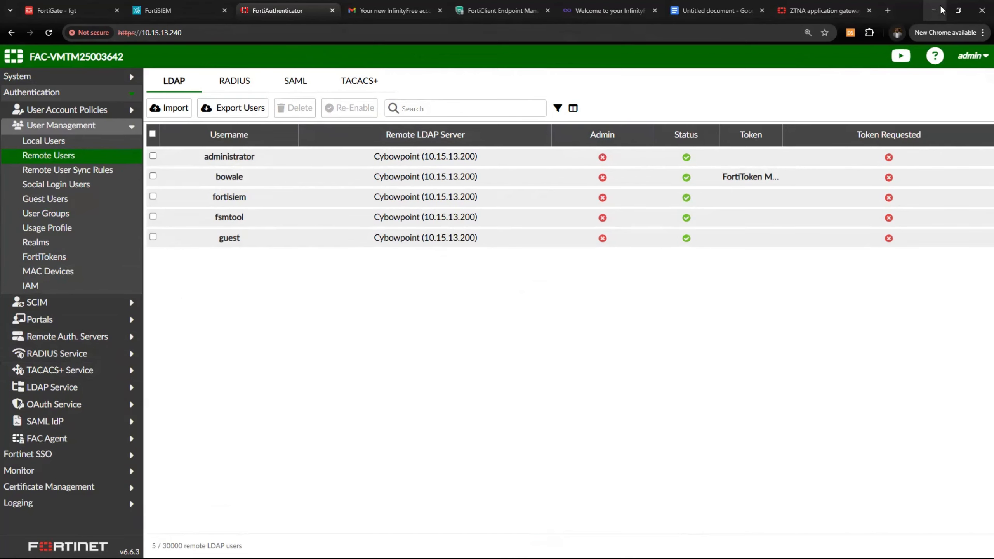
Restore Chrome, switch to the Untitled Google Docs planning document, and maximize the window
double_click(911, 12)
left_click(718, 85)
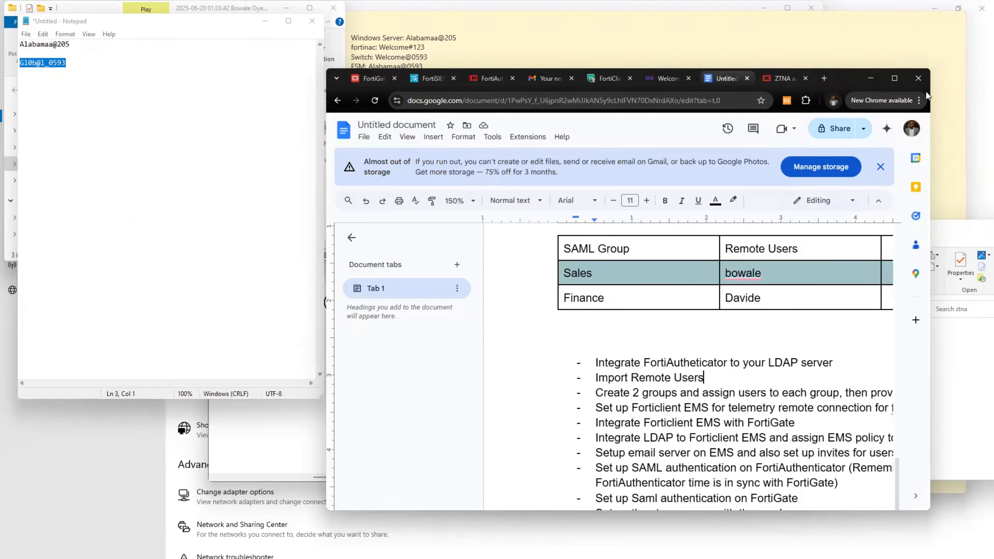
double_click(820, 79)
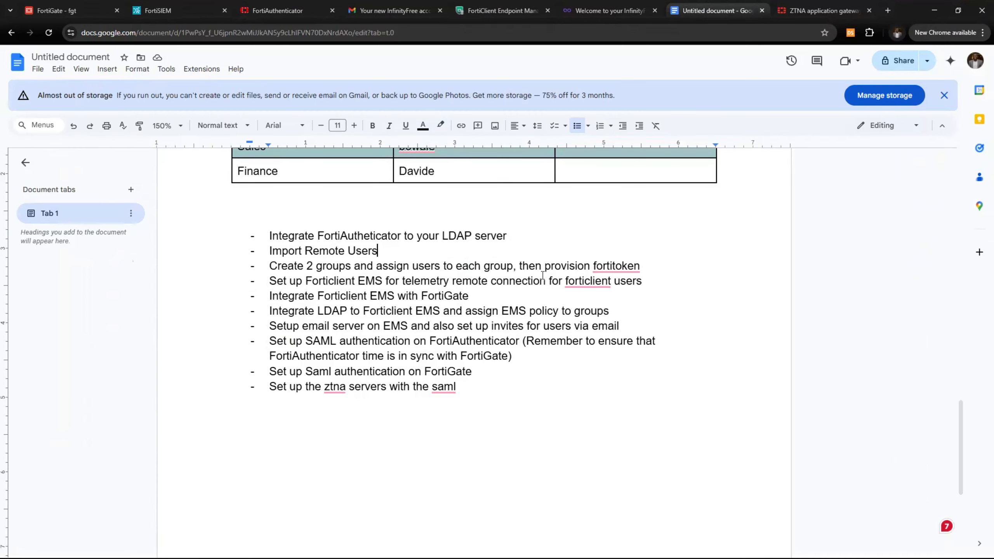
Highlight checklist steps, focusing on EMS telemetry setup and integrating FortiClient EMS with FortiGate
left_click_drag(270, 236, 641, 265)
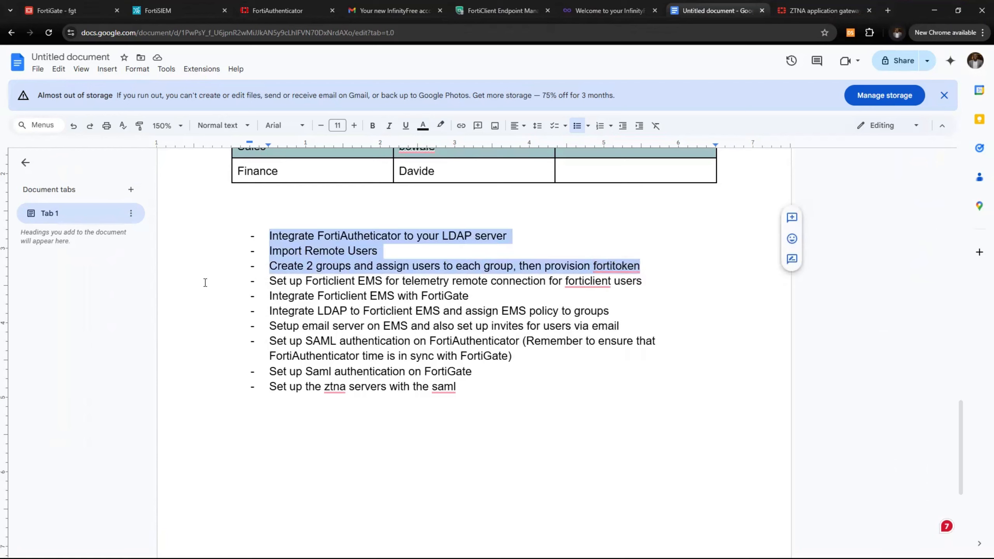
left_click_drag(249, 284, 646, 288)
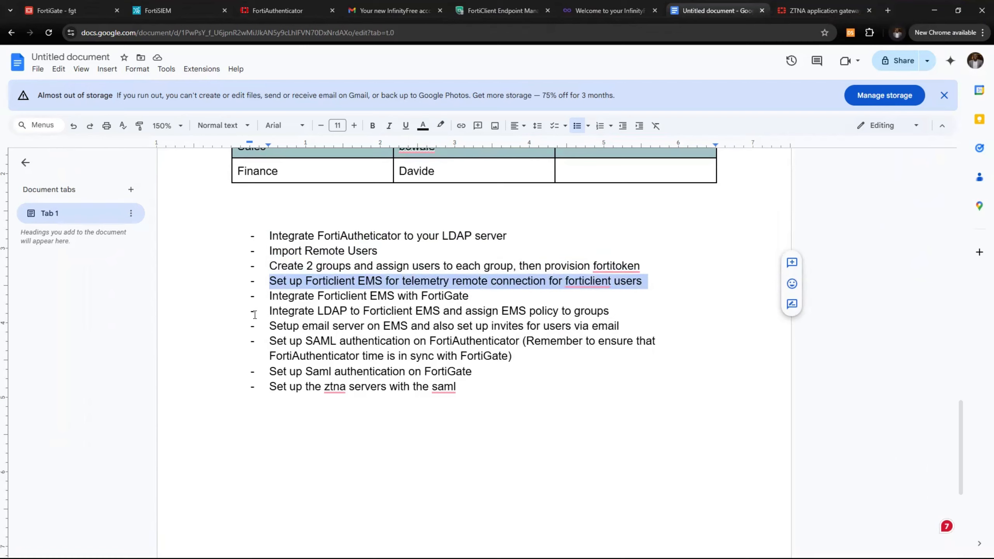
left_click_drag(267, 300, 468, 292)
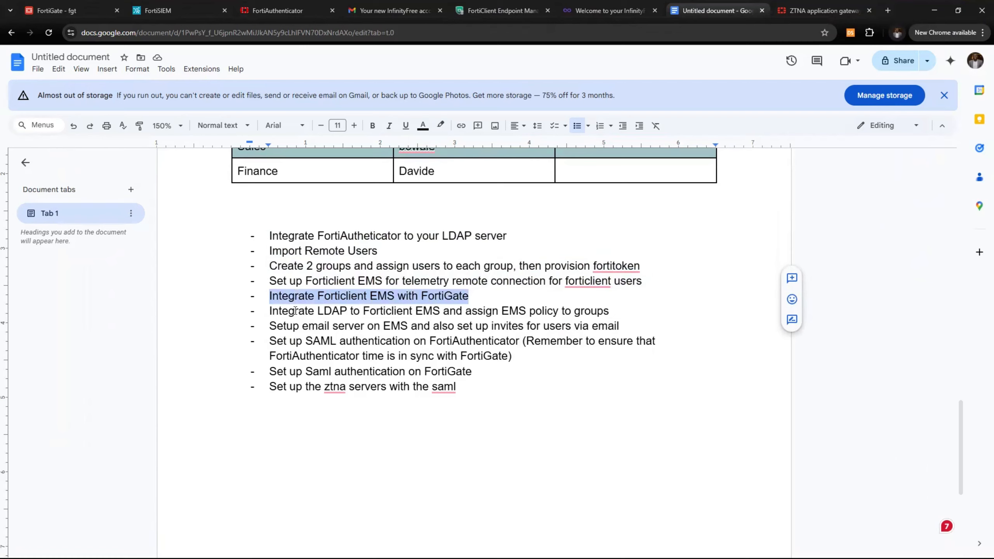
left_click(265, 297)
left_click_drag(266, 297, 473, 295)
left_click(262, 284)
left_click_drag(263, 284, 444, 279)
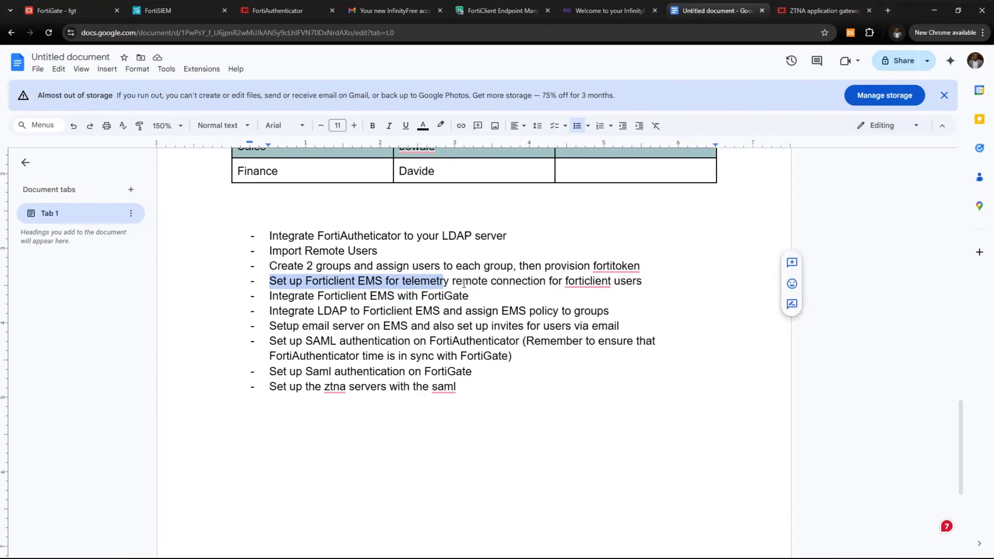
left_click(542, 280)
left_click_drag(646, 282, 266, 281)
scroll(266, 290, "up", 5)
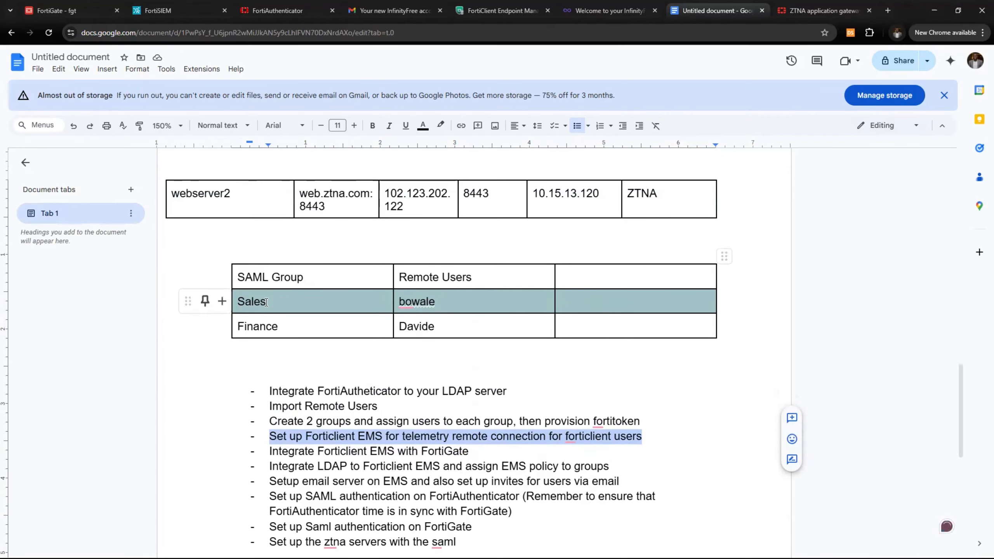
scroll(266, 301, "up", 10)
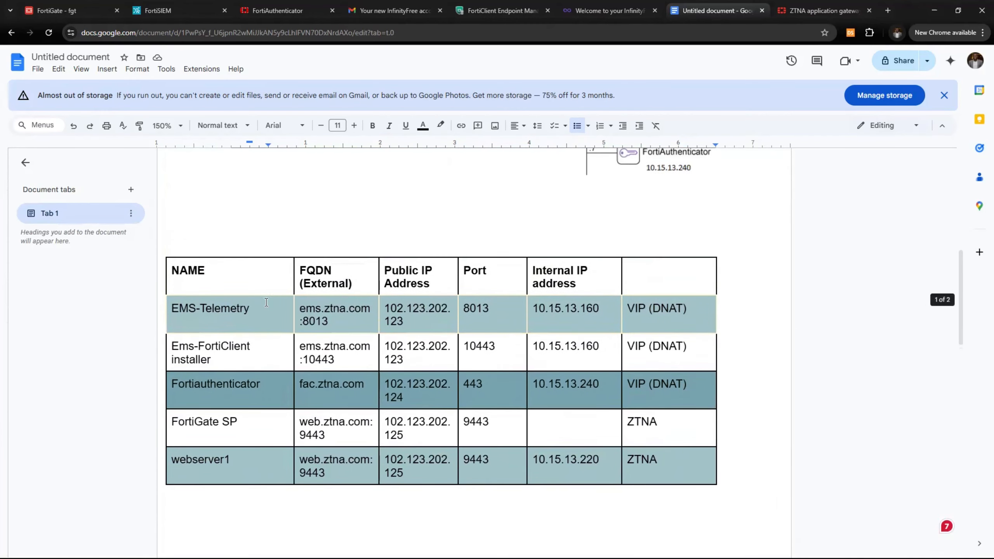
scroll(419, 257, "up", 4)
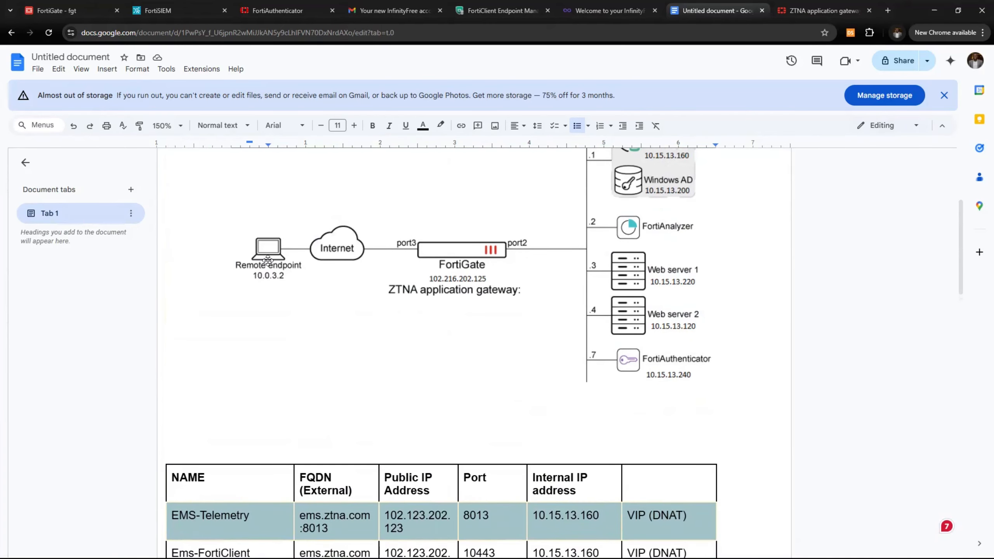
scroll(268, 260, "up", 1)
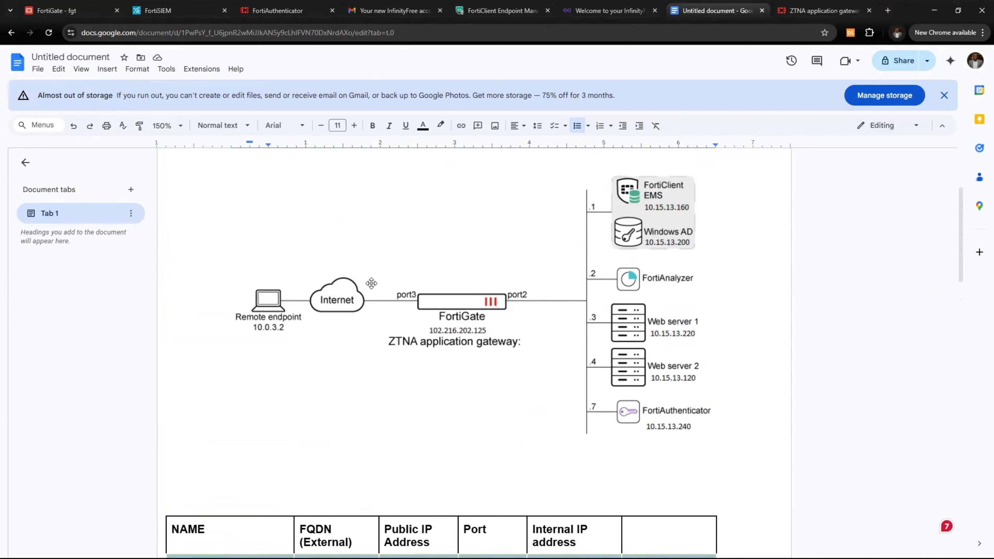
scroll(384, 331, "down", 4)
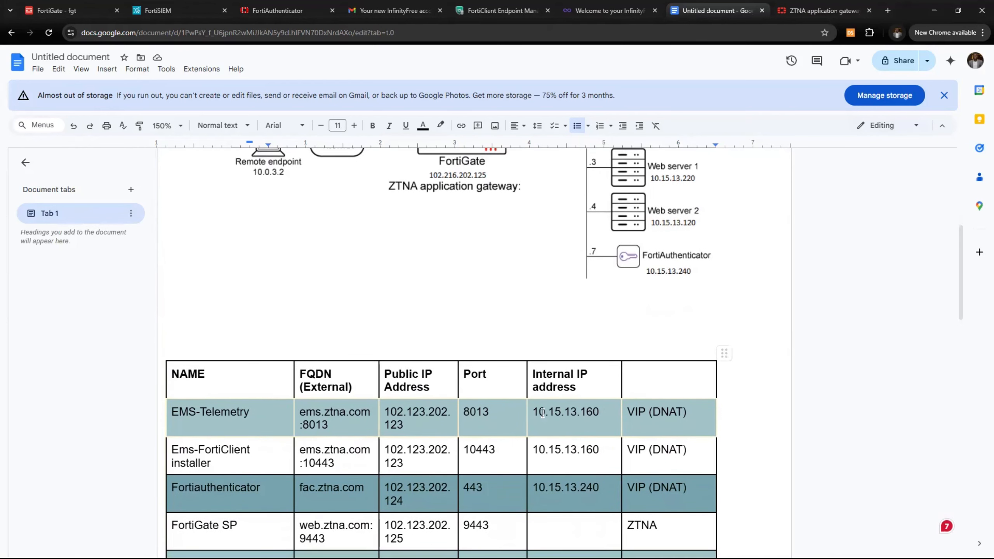
left_click_drag(534, 412, 608, 413)
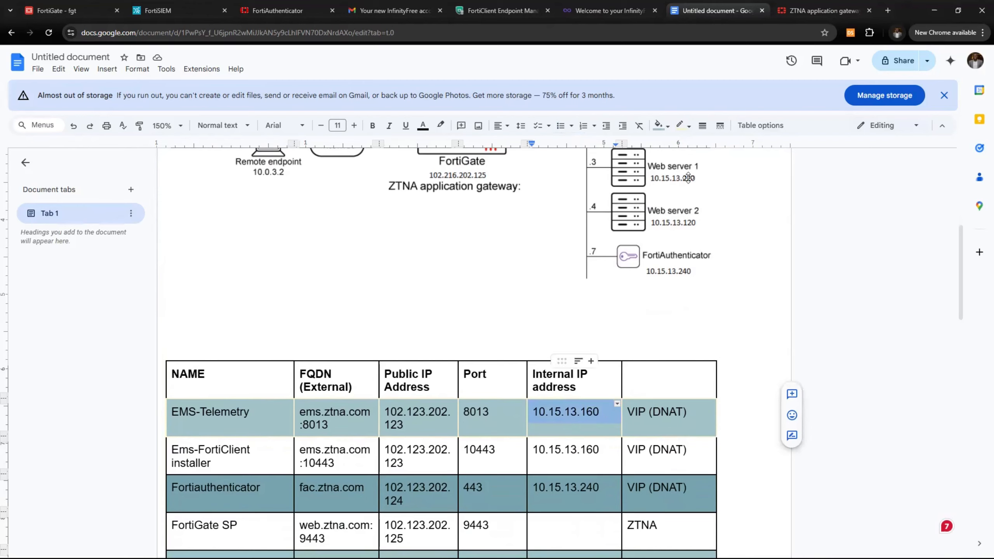
left_click(461, 415)
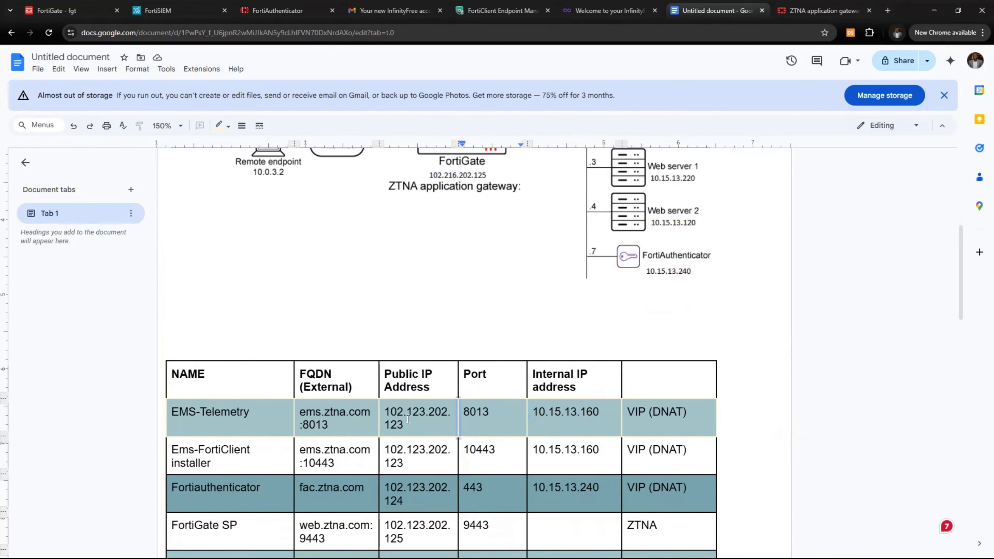
scroll(405, 421, "up", 1)
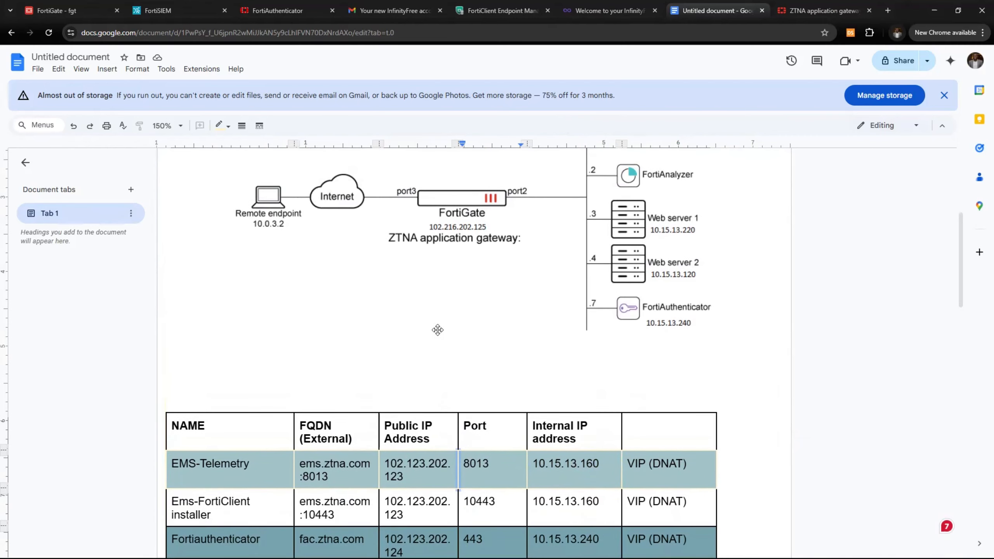
scroll(344, 468, "down", 2)
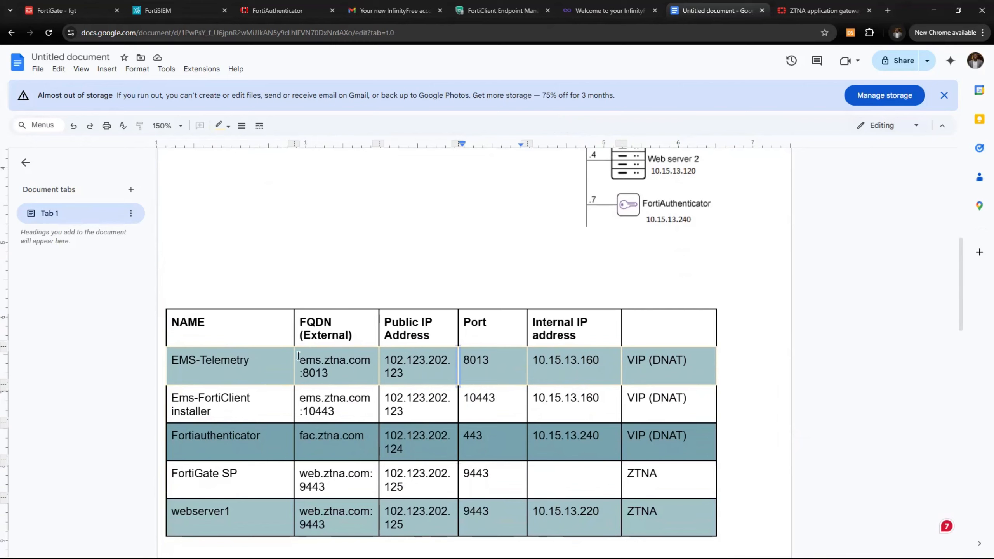
left_click_drag(300, 363, 412, 372)
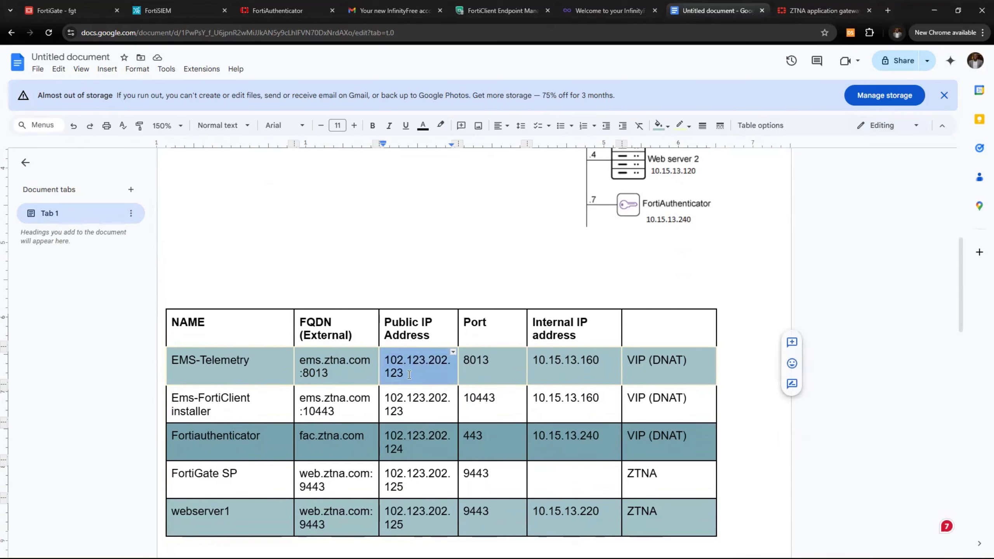
left_click(388, 366)
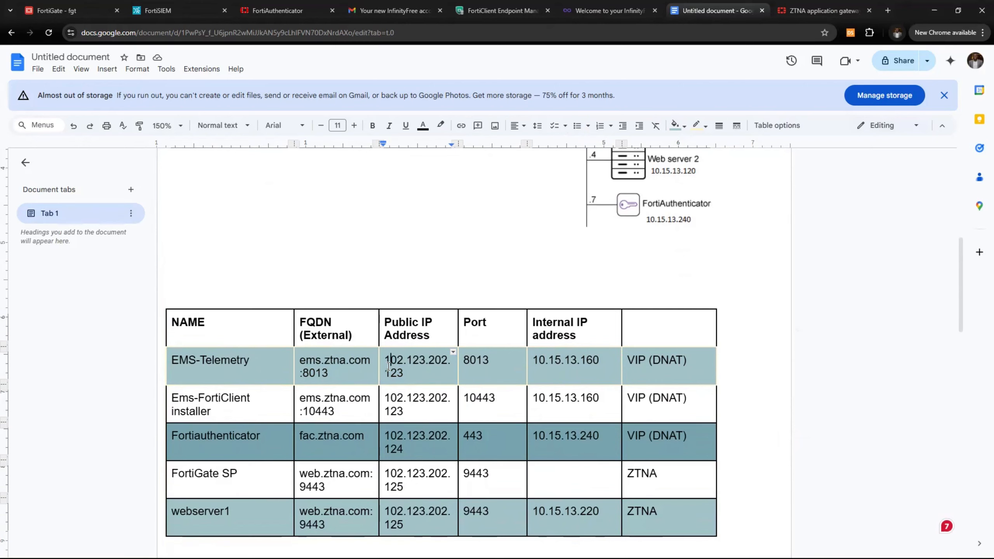
double_click(388, 367)
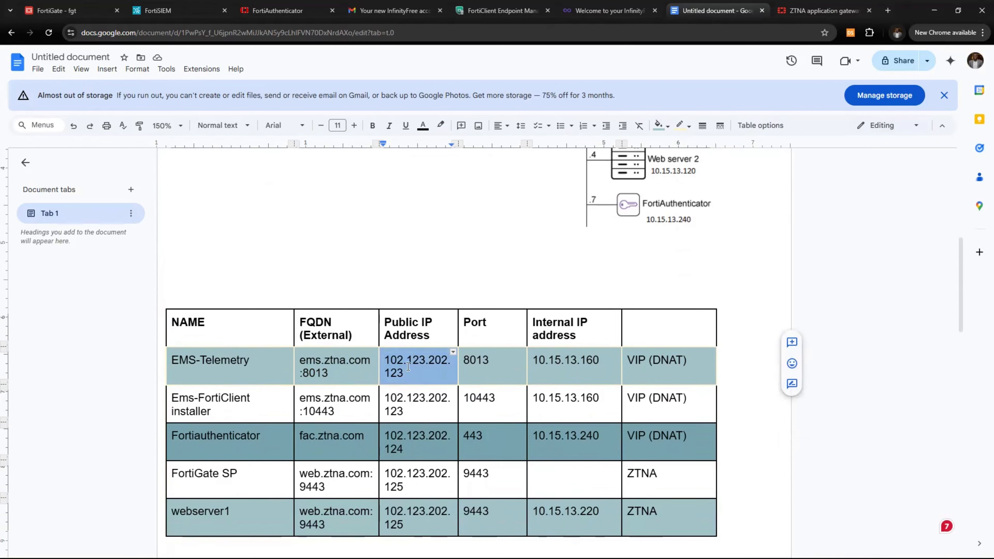
scroll(395, 239, "up", 3)
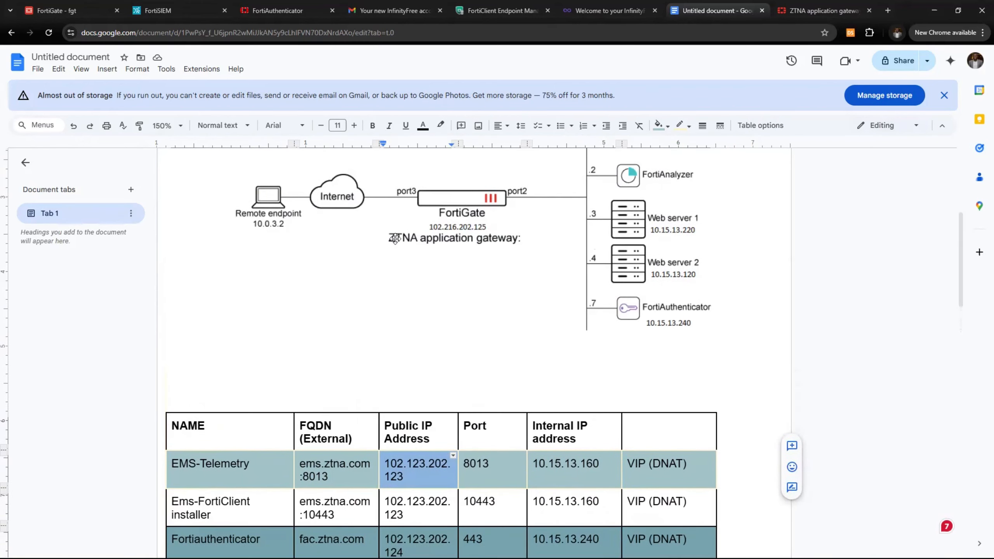
scroll(394, 238, "down", 3)
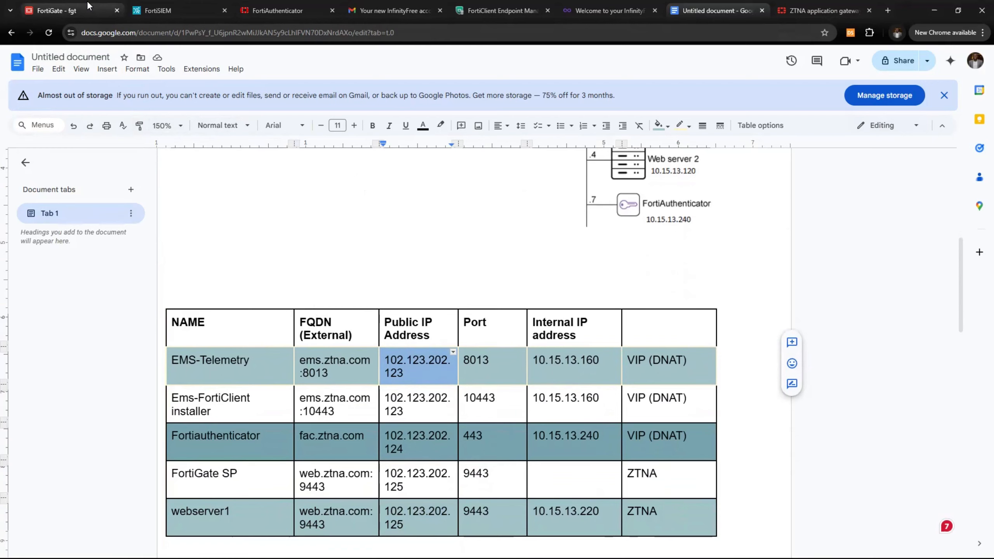
Switch to the FortiClient EMS console and expand System Settings in the sidebar
left_click(447, 5)
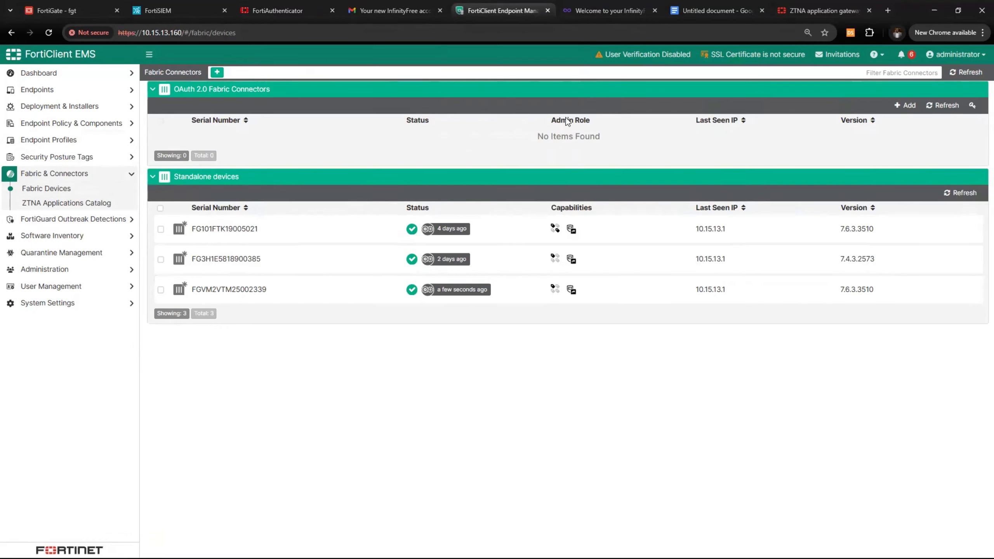
left_click(64, 291)
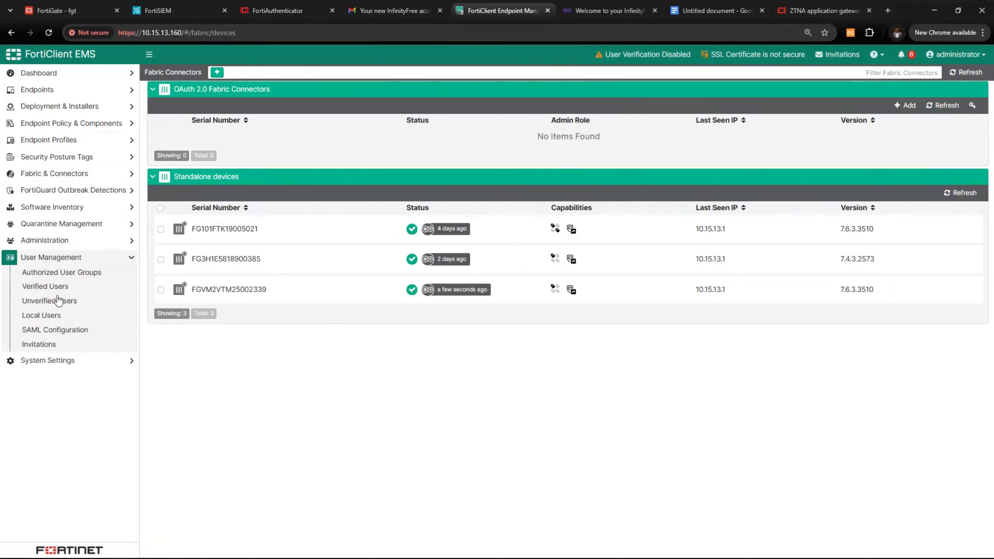
left_click(61, 360)
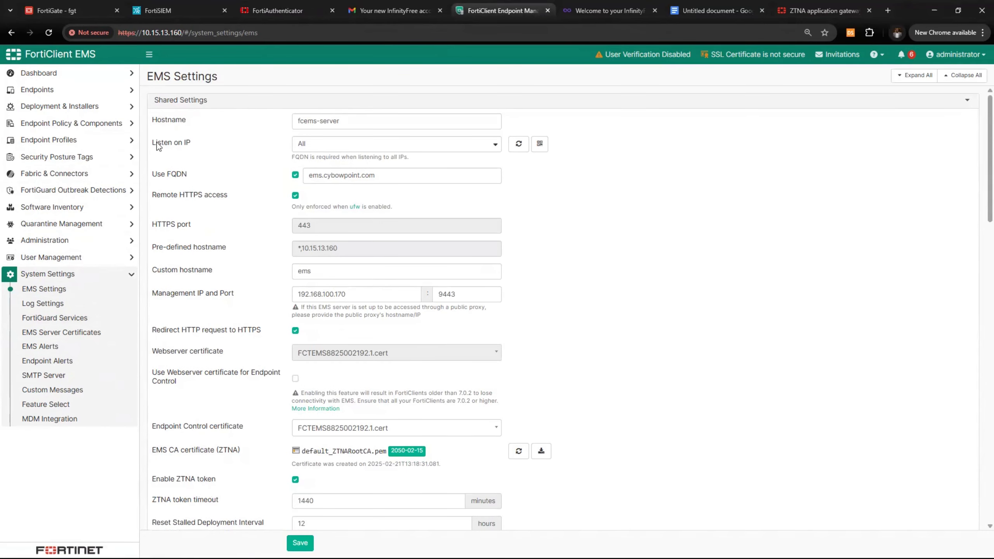
Keep the Listen on IP setting at All in EMS Settings
left_click_drag(154, 143, 194, 147)
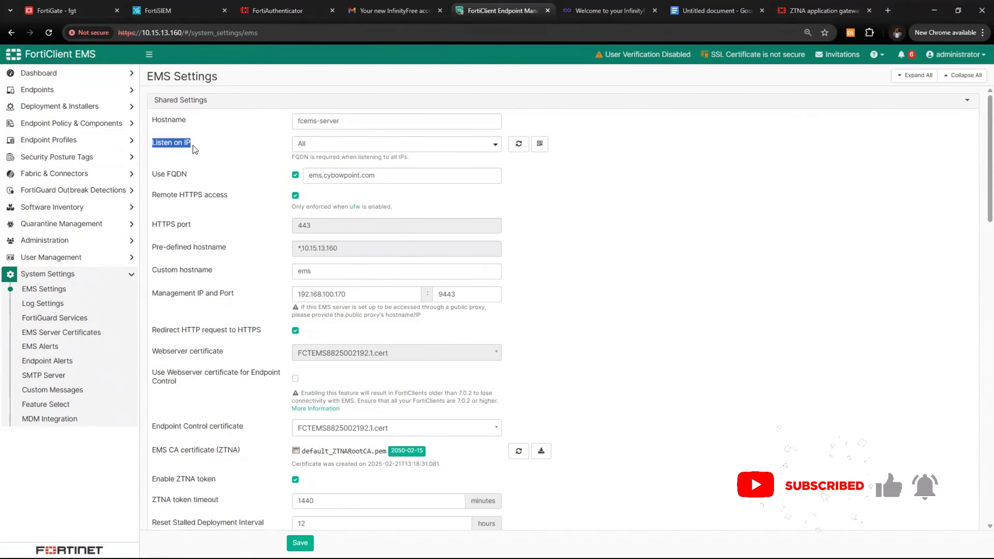
left_click(340, 122)
left_click_drag(340, 123, 334, 124)
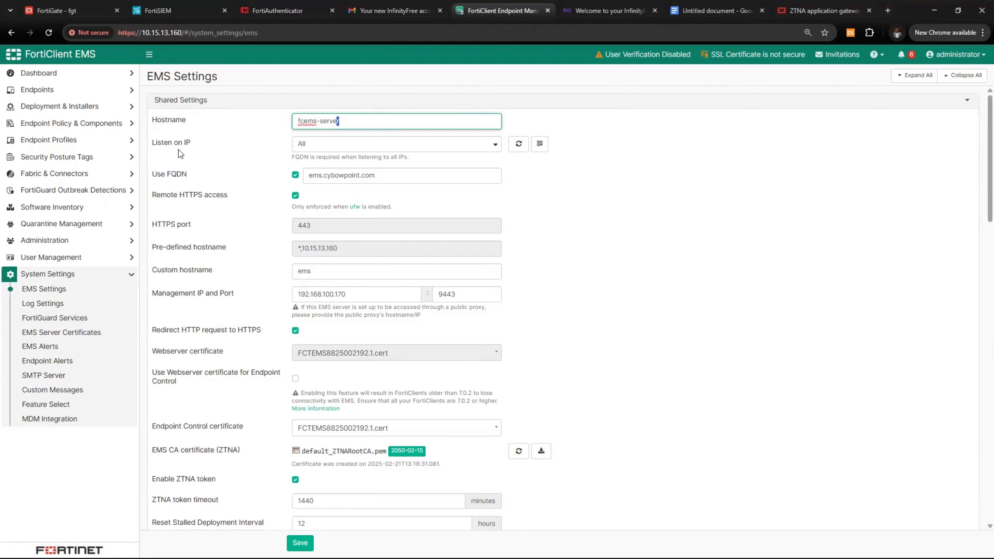
left_click(375, 147)
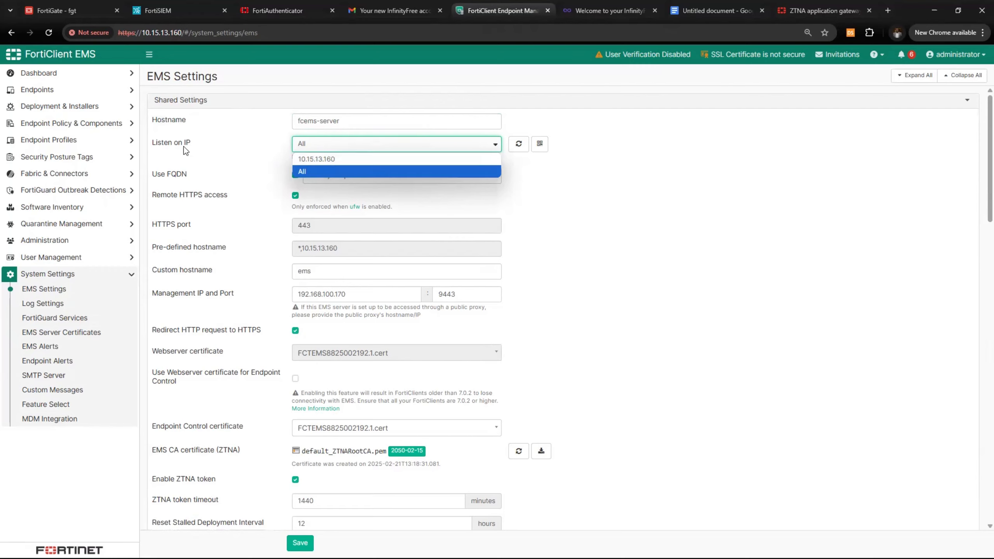
left_click(338, 172)
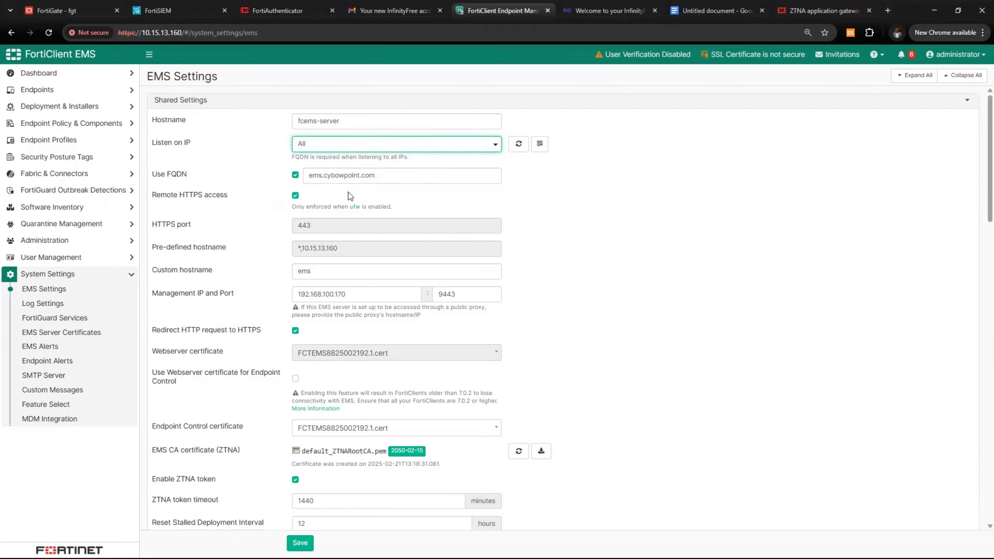
Replace cybowpoint with ztna in the FQDN so it reads ems.ztna.com
left_click(428, 172)
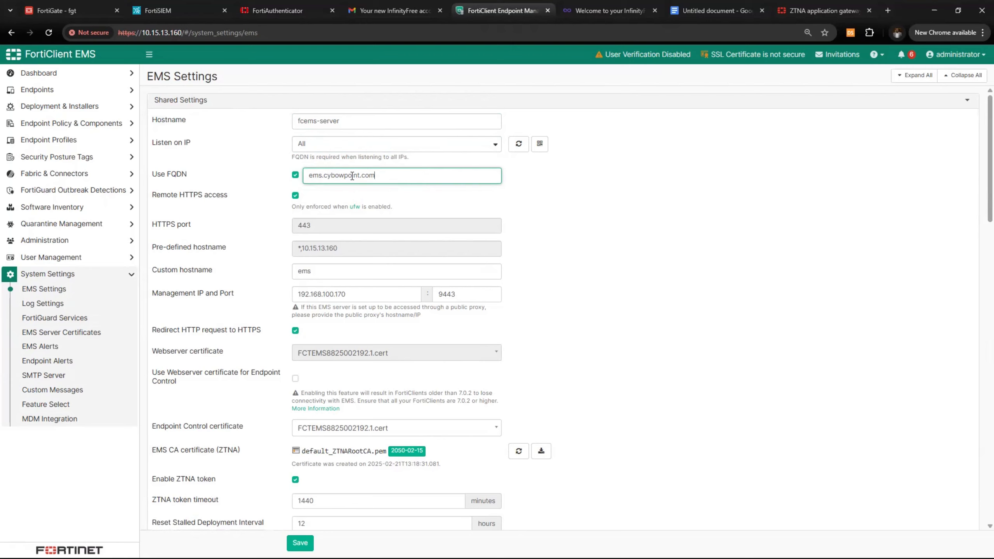
left_click_drag(375, 175, 310, 177)
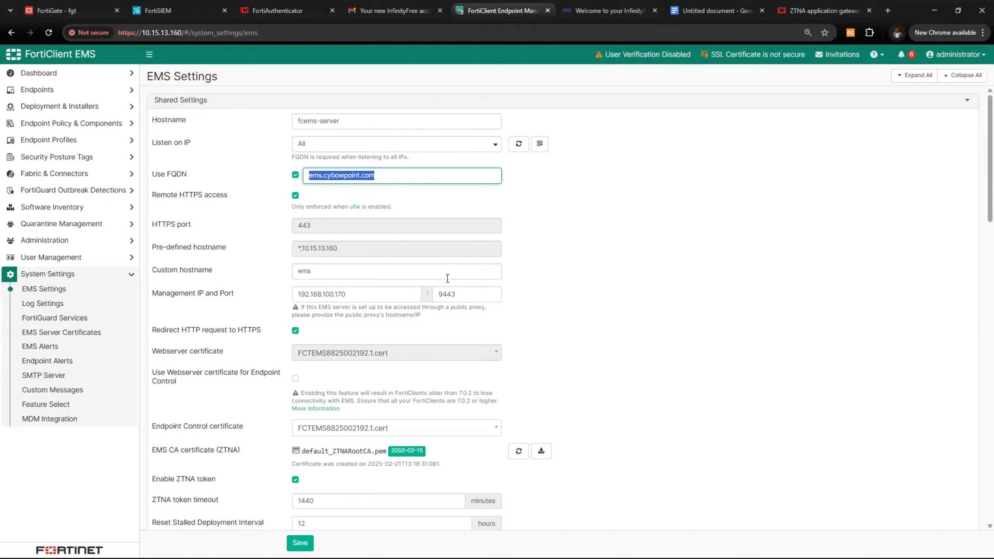
left_click(420, 178)
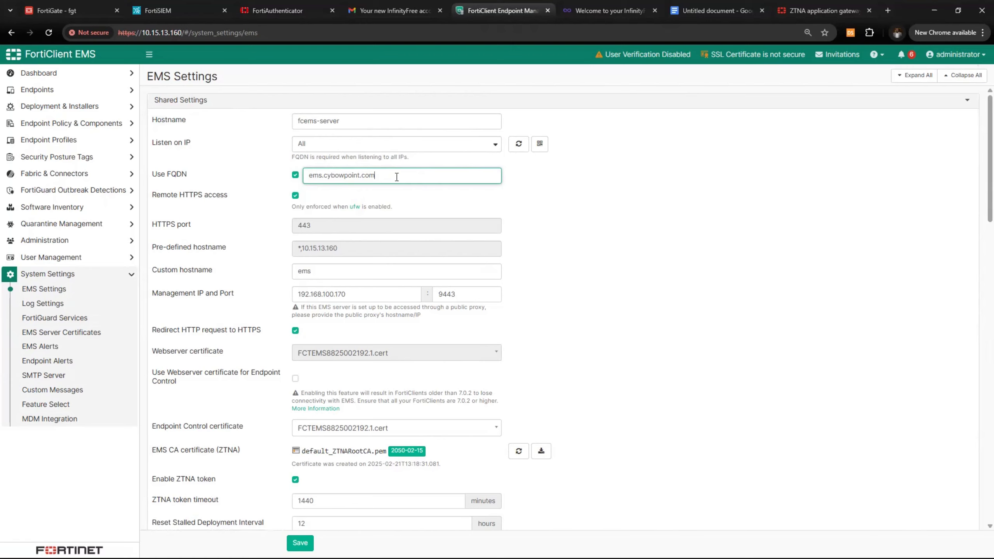
left_click_drag(397, 177, 299, 184)
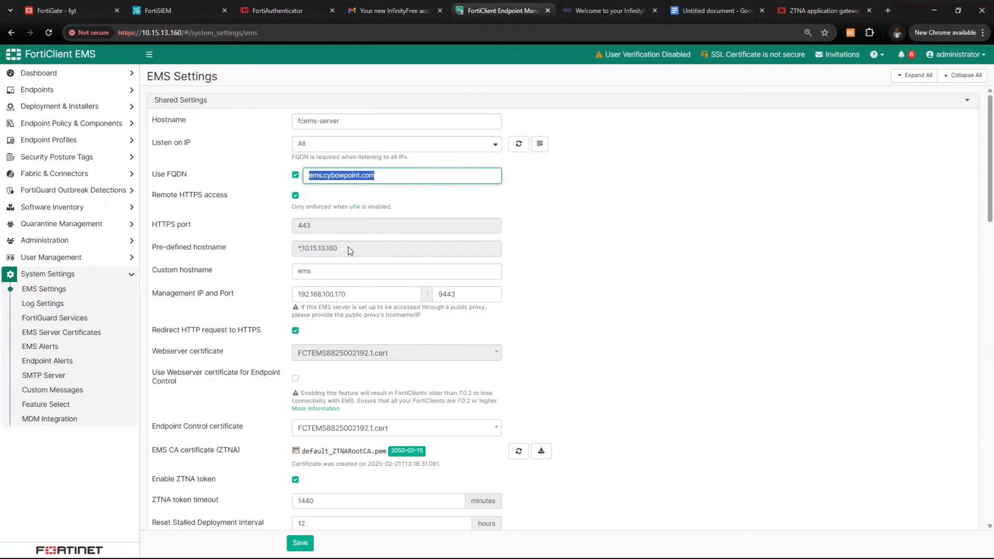
left_click(330, 176)
left_click_drag(323, 176, 360, 177)
type("ztna")
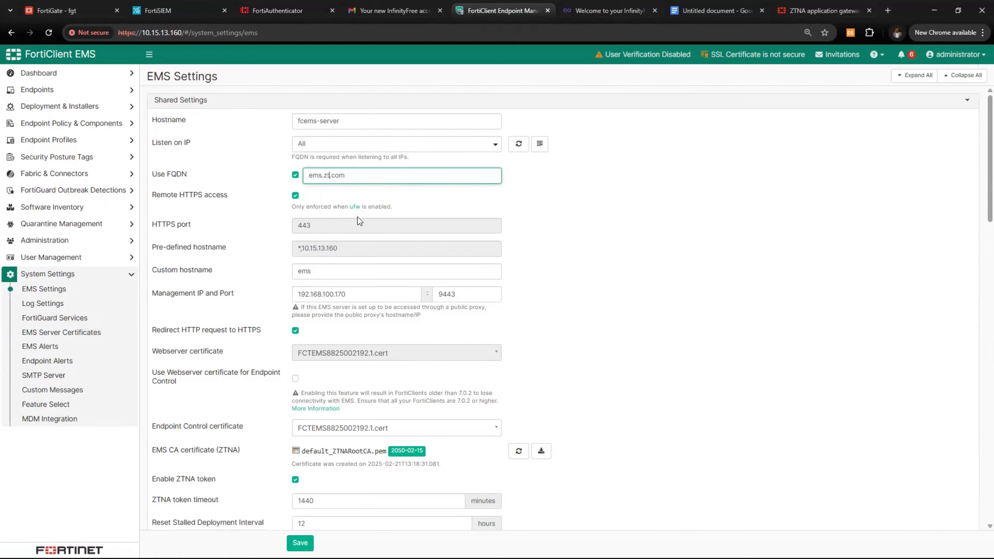
left_click(560, 210)
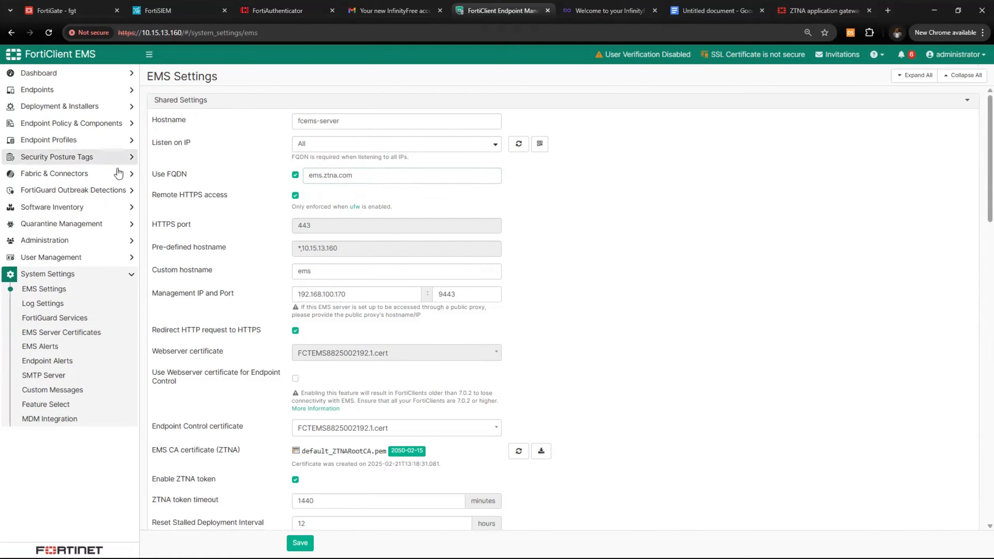
left_click_drag(353, 176, 309, 177)
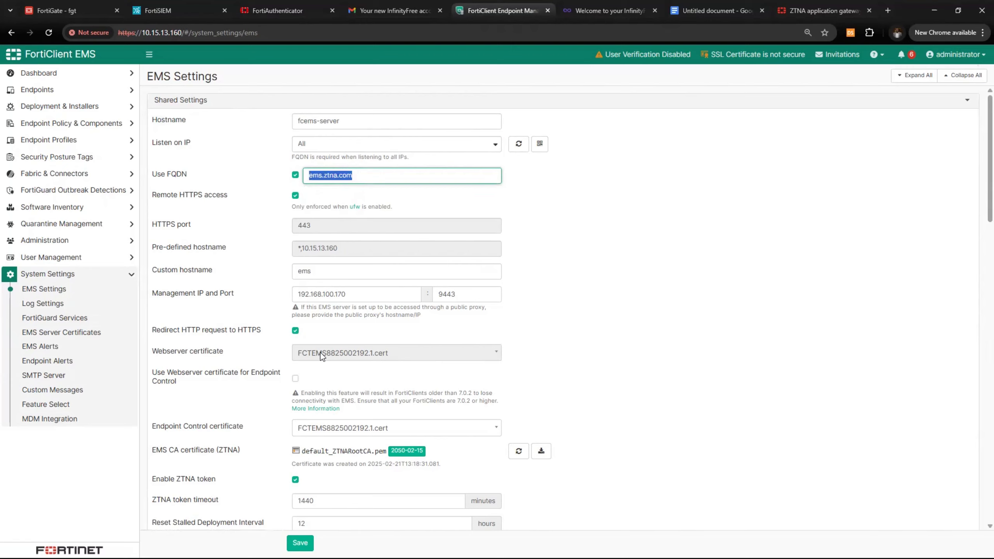
Set the FortiClient download URL host to ems.ztna.com and enable Enforce User Verification
left_click(285, 208)
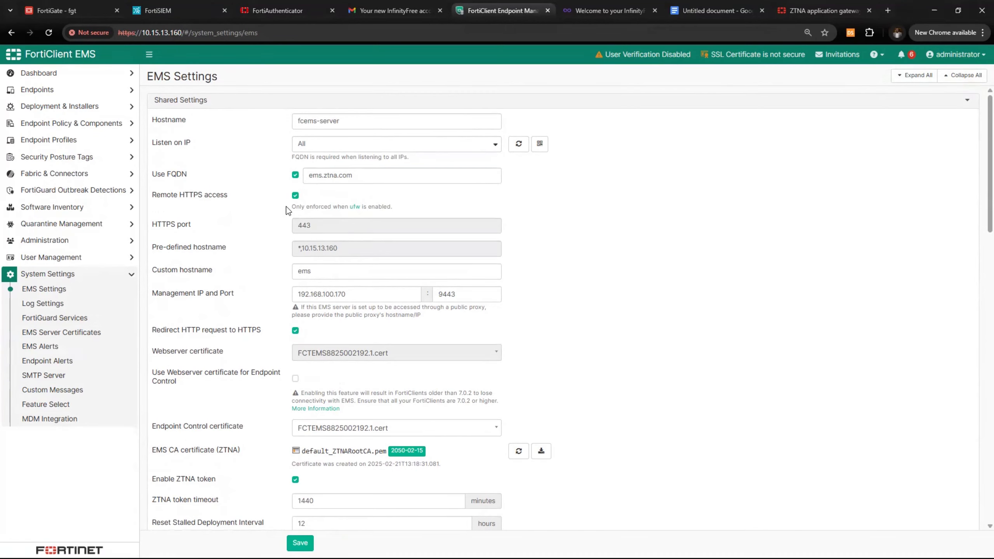
scroll(341, 351, "down", 4)
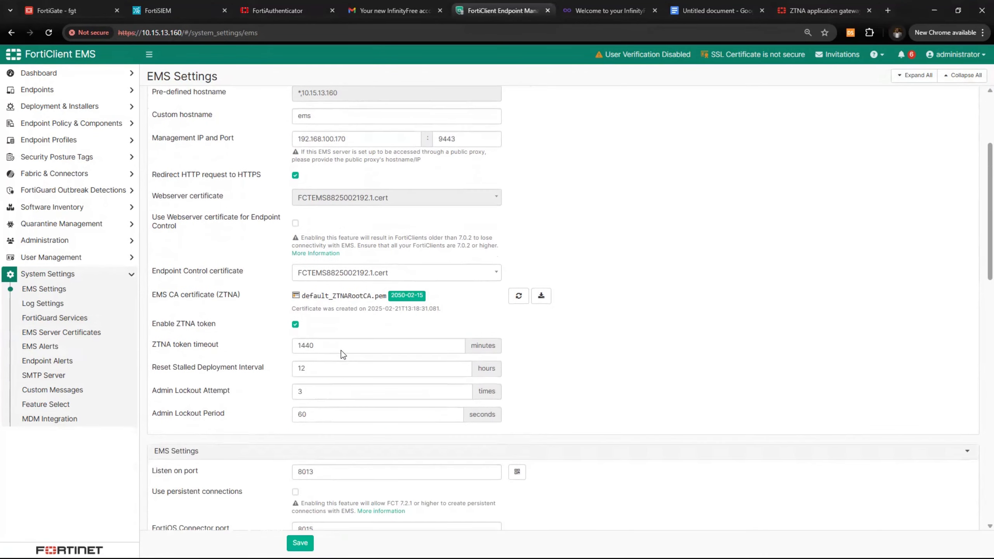
scroll(342, 349, "down", 3)
scroll(341, 356, "down", 1)
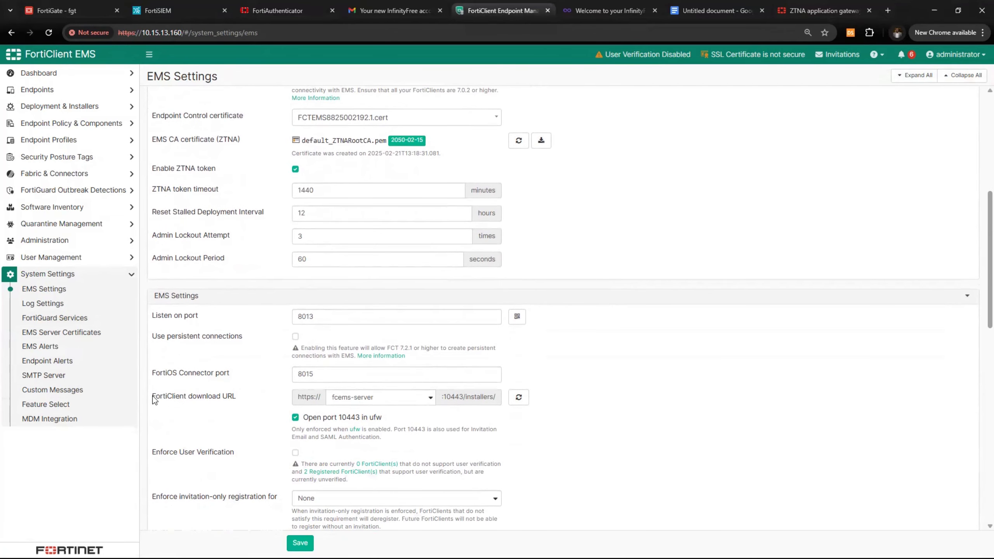
left_click_drag(152, 396, 233, 401)
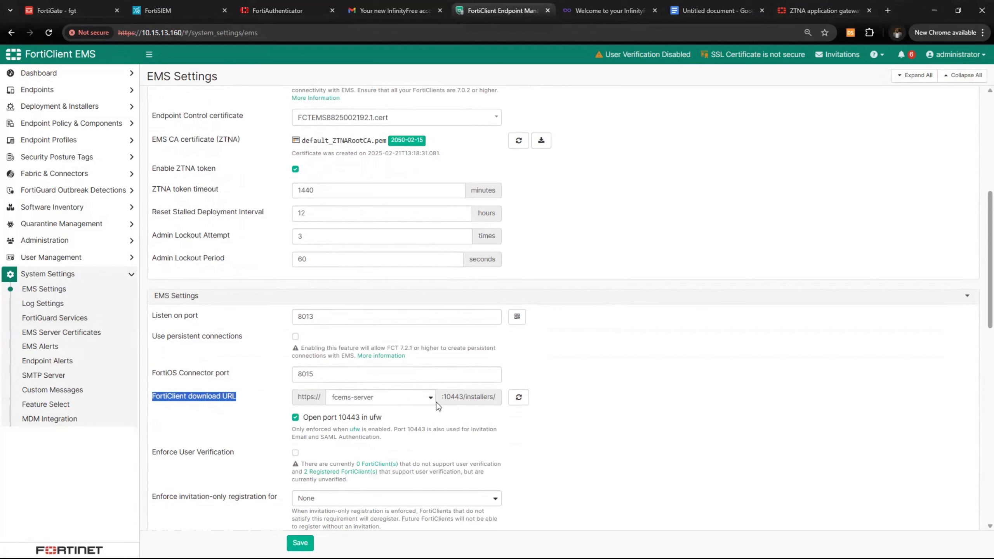
left_click(424, 403)
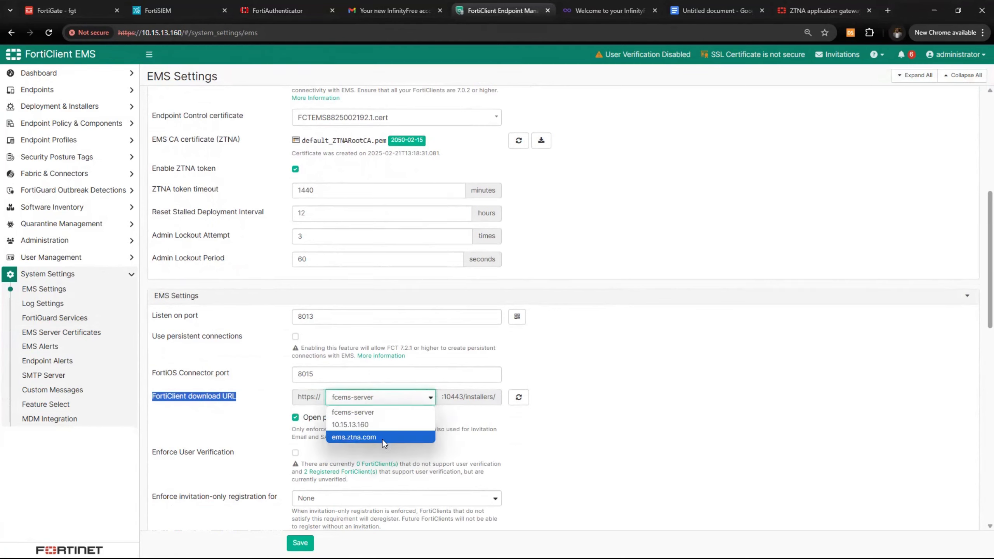
left_click(352, 437)
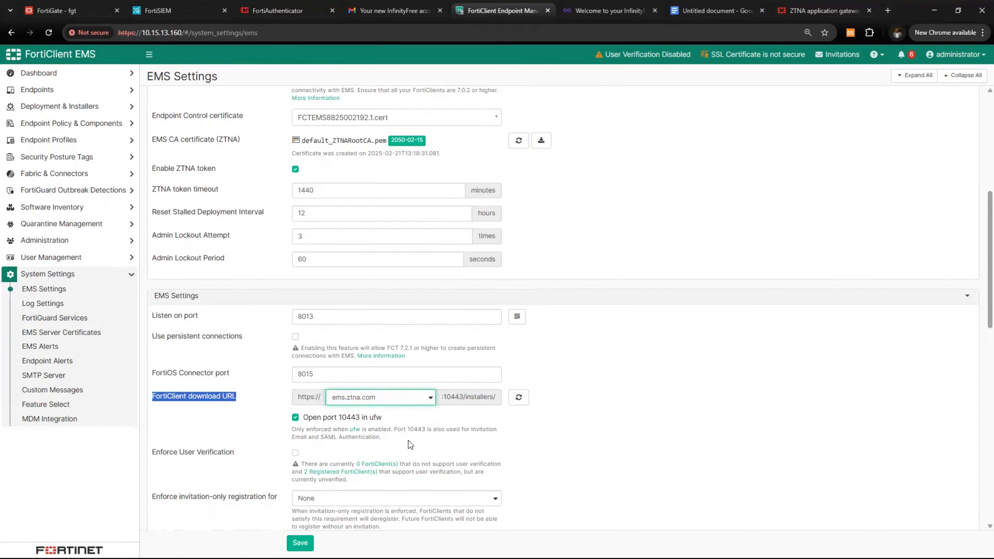
scroll(409, 440, "down", 2)
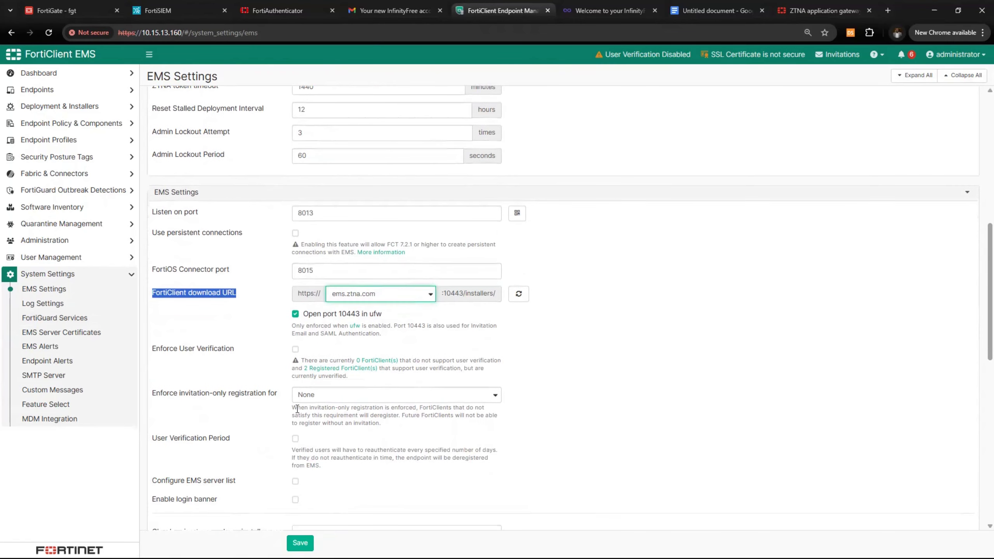
left_click(295, 349)
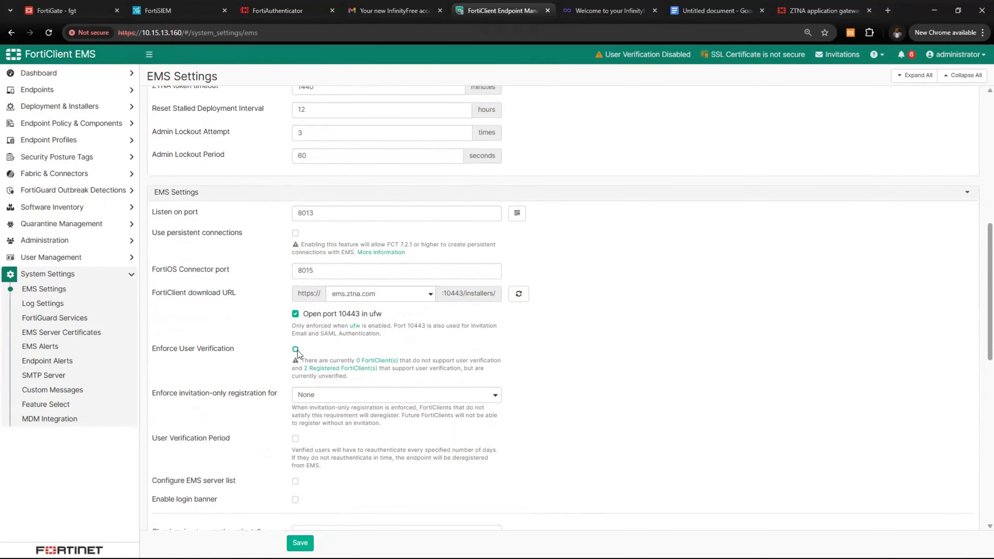
left_click(484, 216)
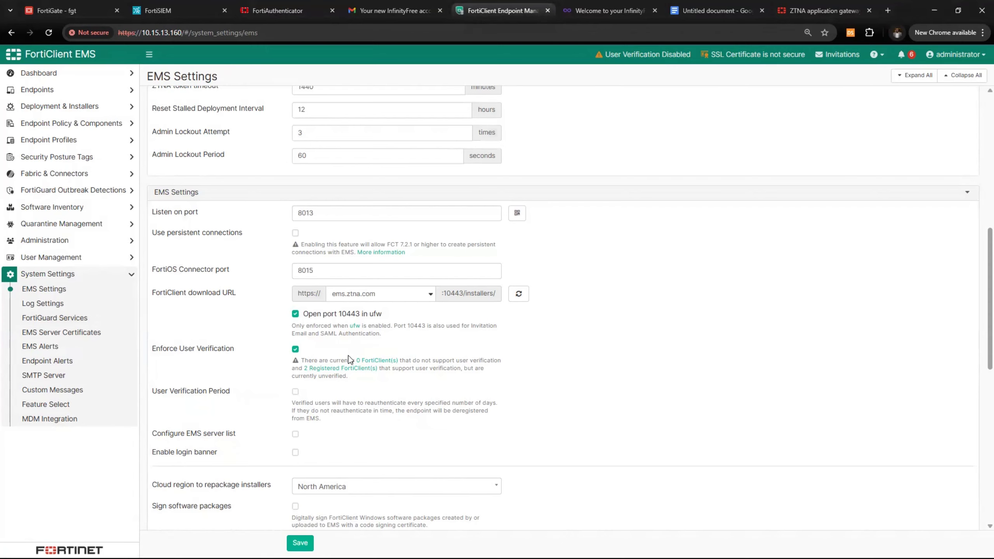
Change the hostname from fcems-server to ems and check the listen port is 8013
scroll(441, 427, "down", 3)
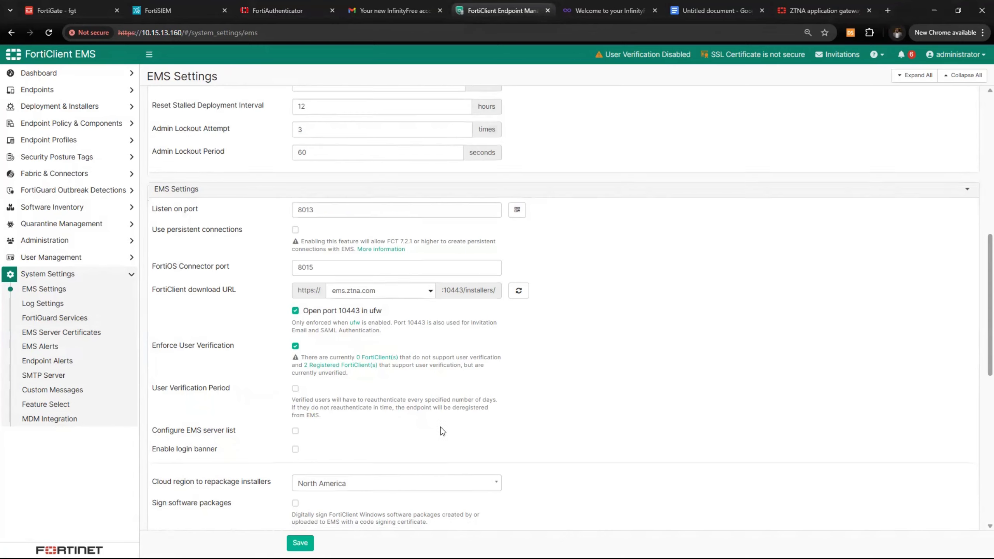
scroll(441, 429, "down", 10)
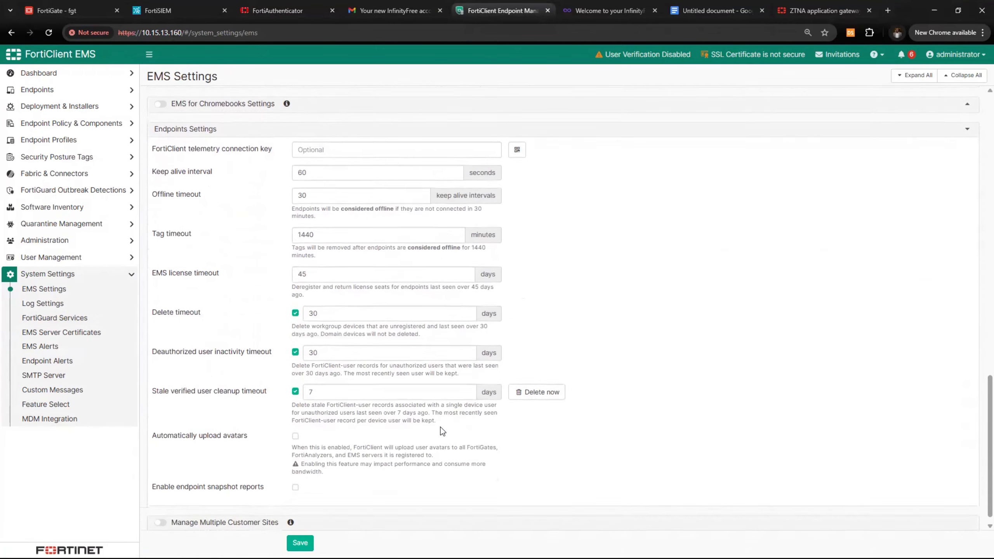
scroll(441, 427, "up", 15)
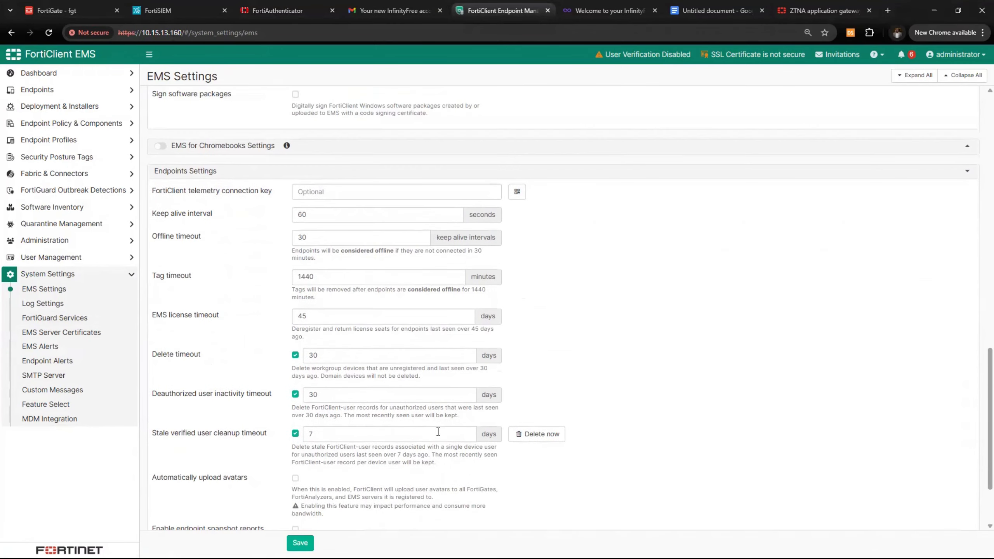
scroll(438, 432, "up", 8)
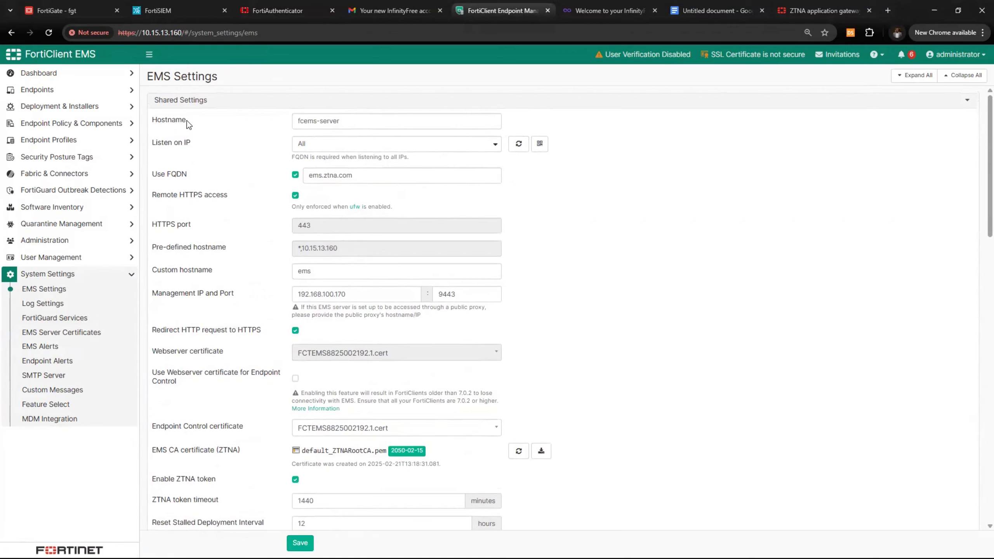
left_click_drag(189, 122, 176, 121)
left_click_drag(347, 125, 285, 124)
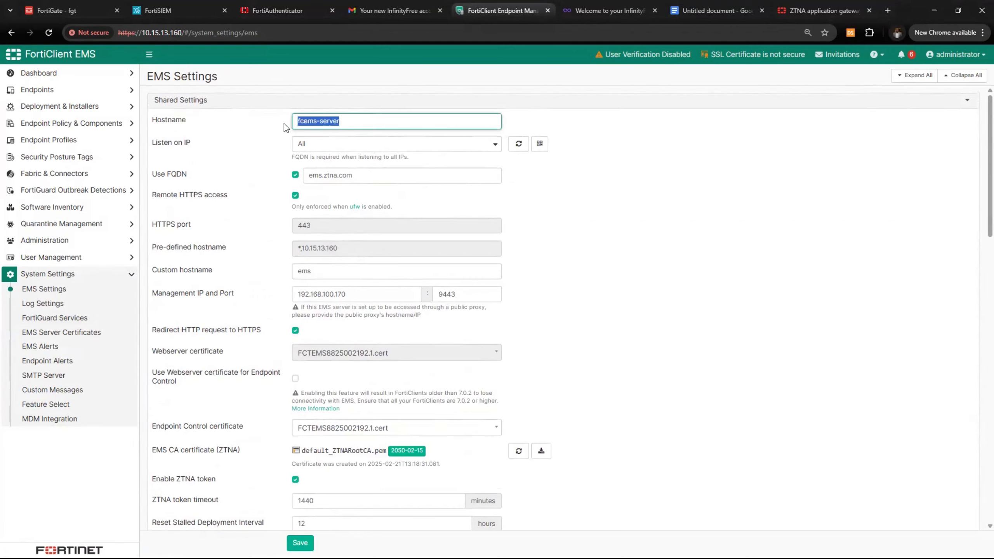
type("ems")
scroll(331, 469, "down", 9)
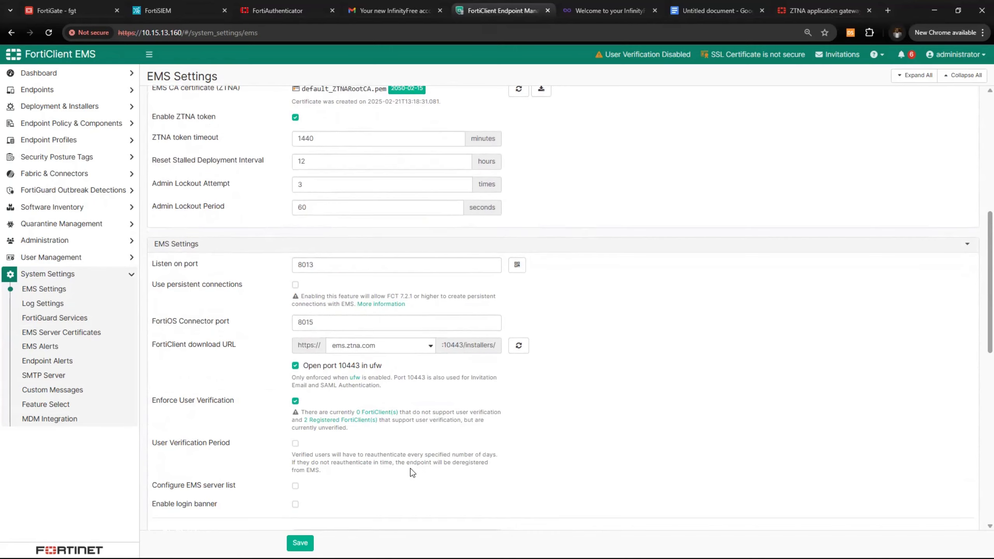
scroll(413, 472, "down", 5)
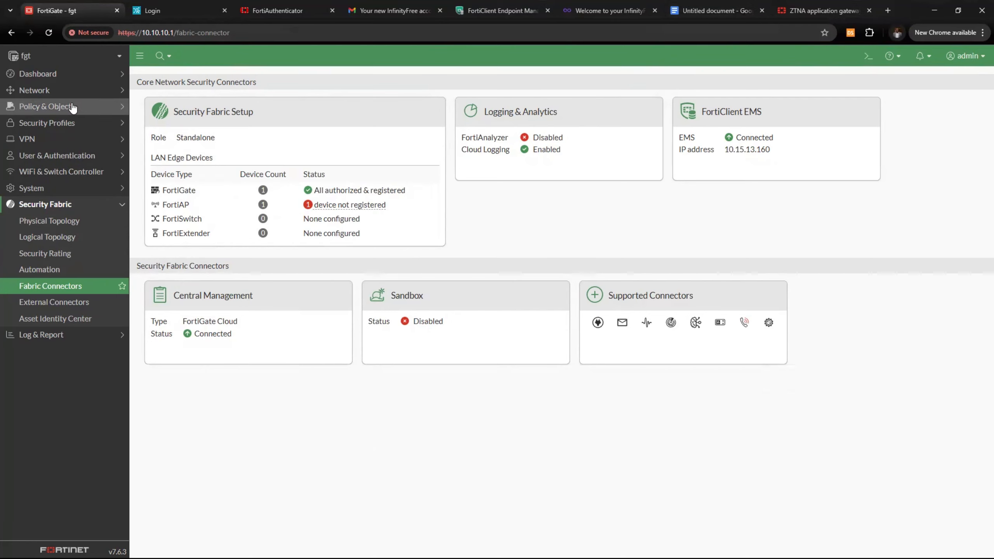
Go to Policy & Objects > Virtual IPs in FortiGate and start a new virtual IP
left_click(64, 91)
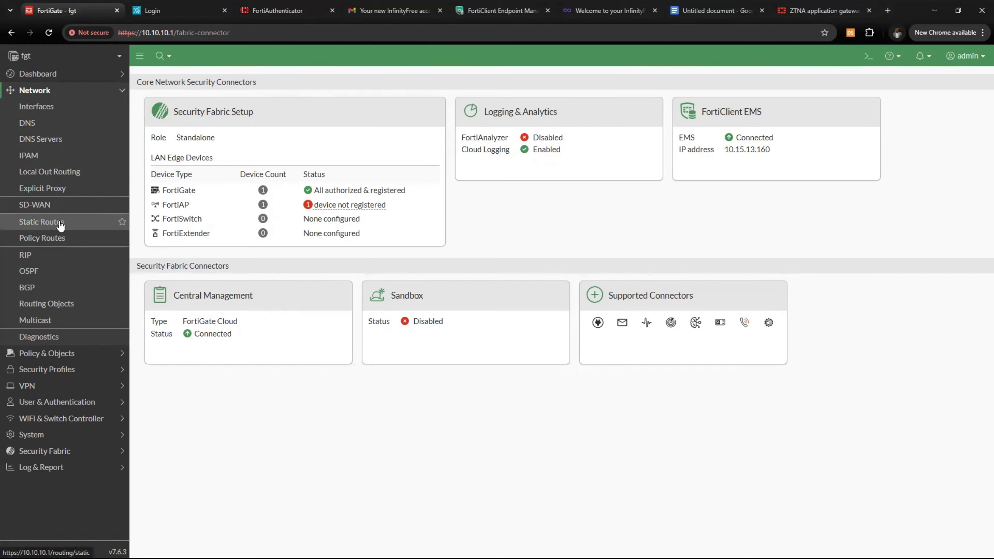
left_click(47, 353)
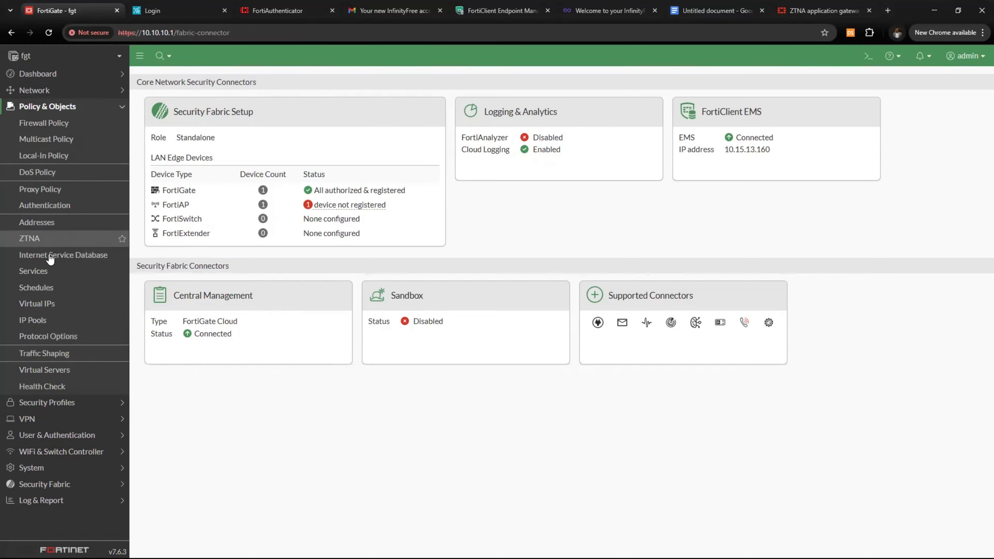
left_click(52, 302)
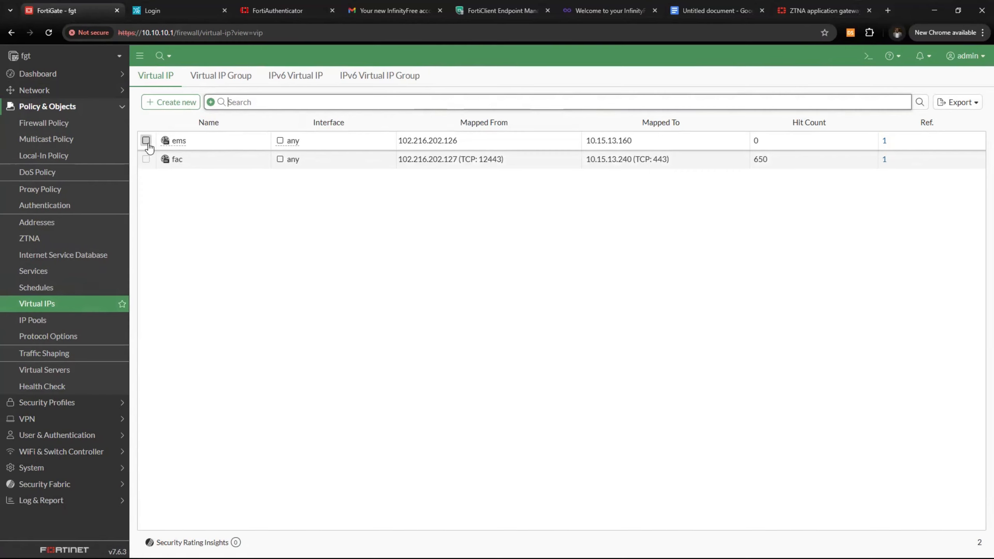
left_click(159, 104)
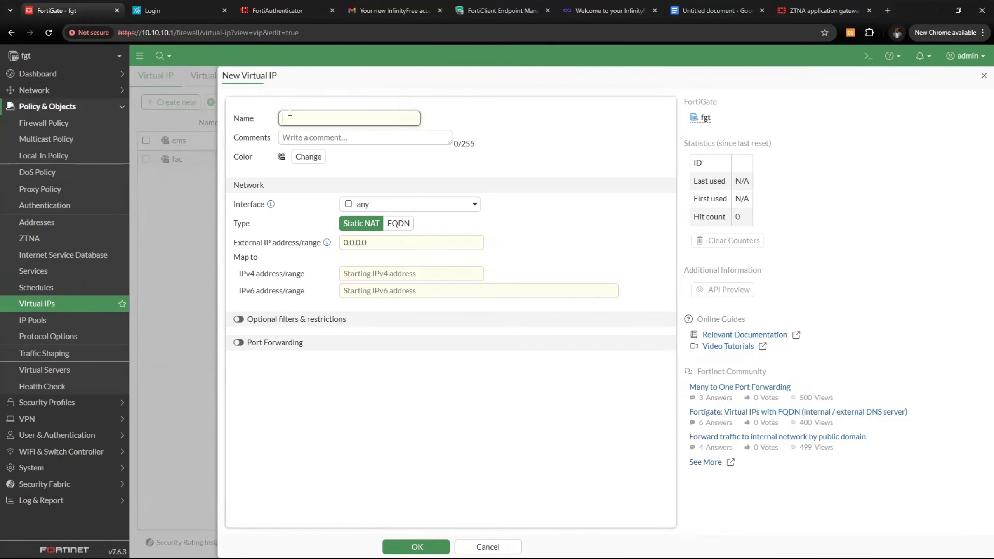
Name the virtual IP EMS_telemetry and paste the EMS-Telemetry public IP from the planning document as its external IP
type("EMS_telemetry")
left_click_drag(386, 245, 340, 244)
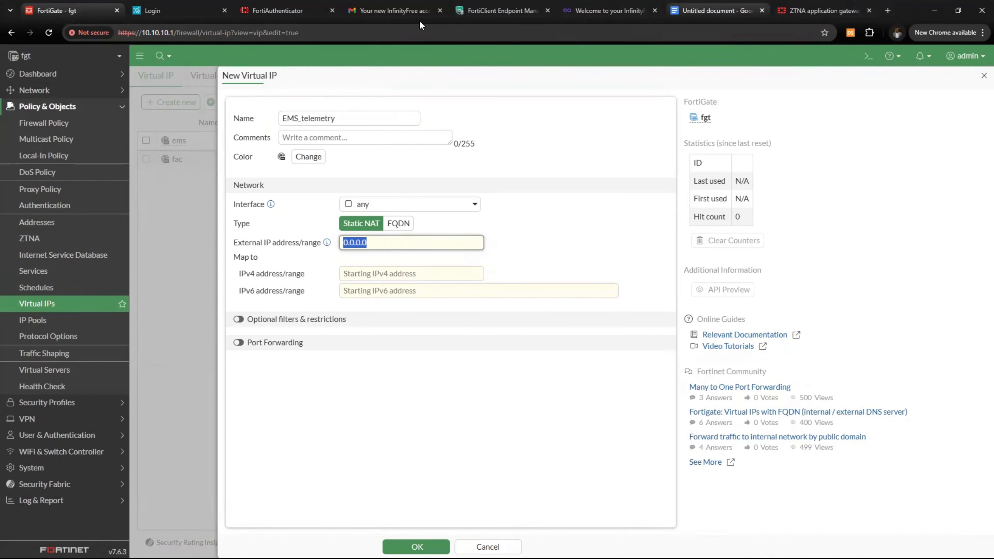
left_click(717, 10)
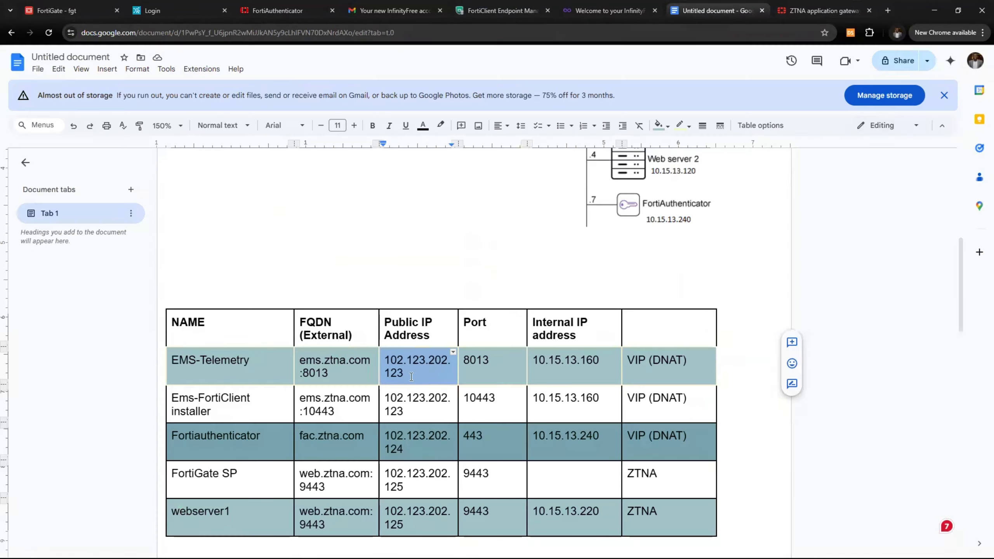
left_click(412, 372)
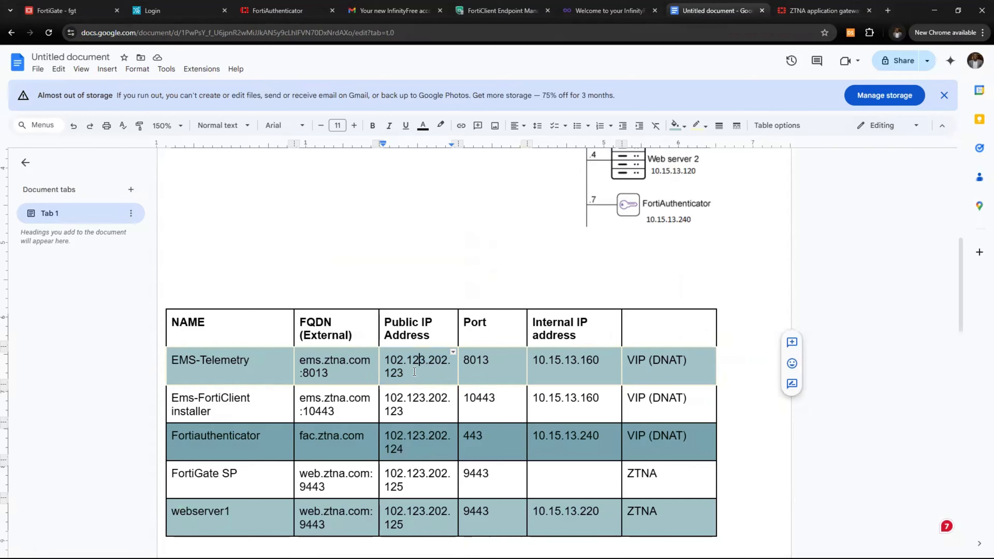
left_click_drag(413, 373, 386, 360)
key("ctrl+c")
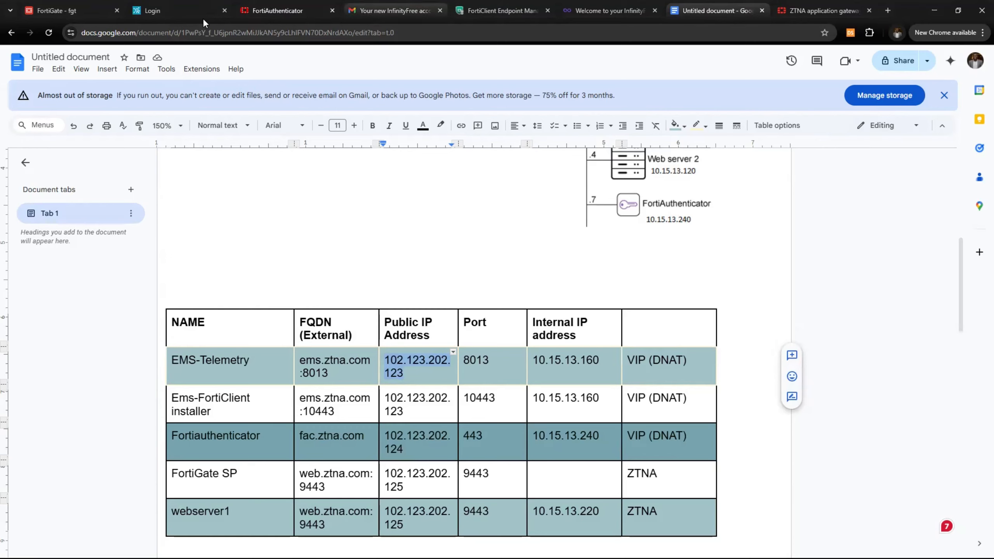
left_click(81, 11)
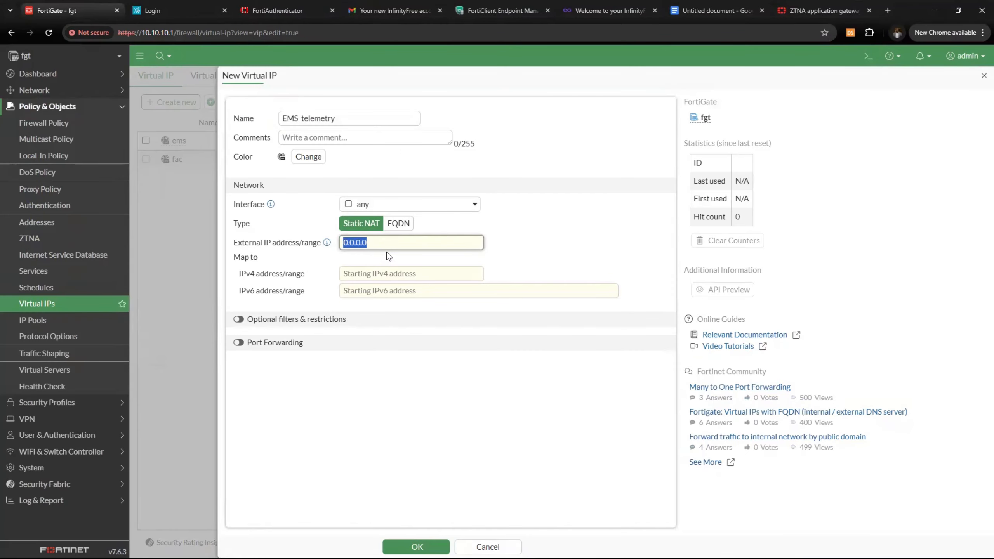
key("ctrl+v")
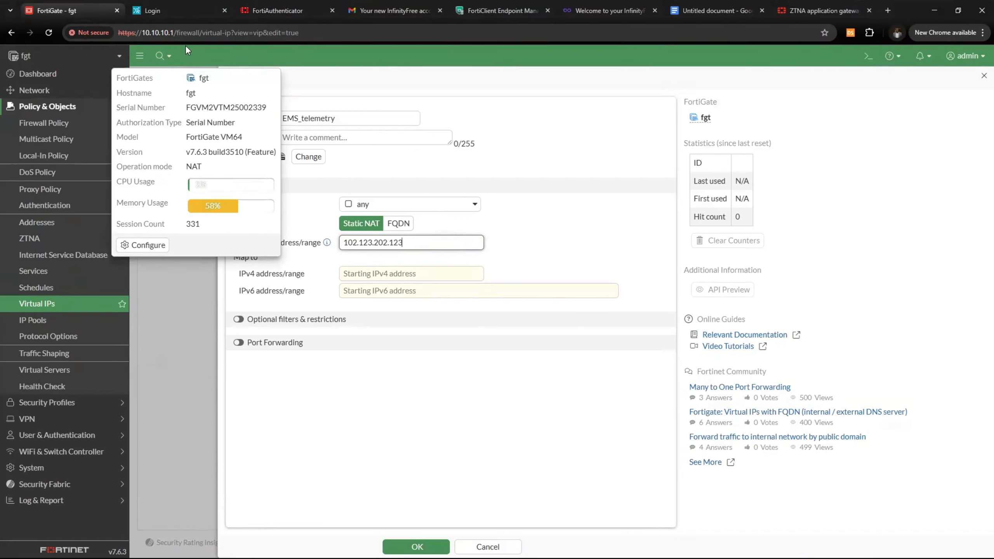
Duplicate the FortiGate tab and copy the external IP 102.216.202.123
right_click(59, 14)
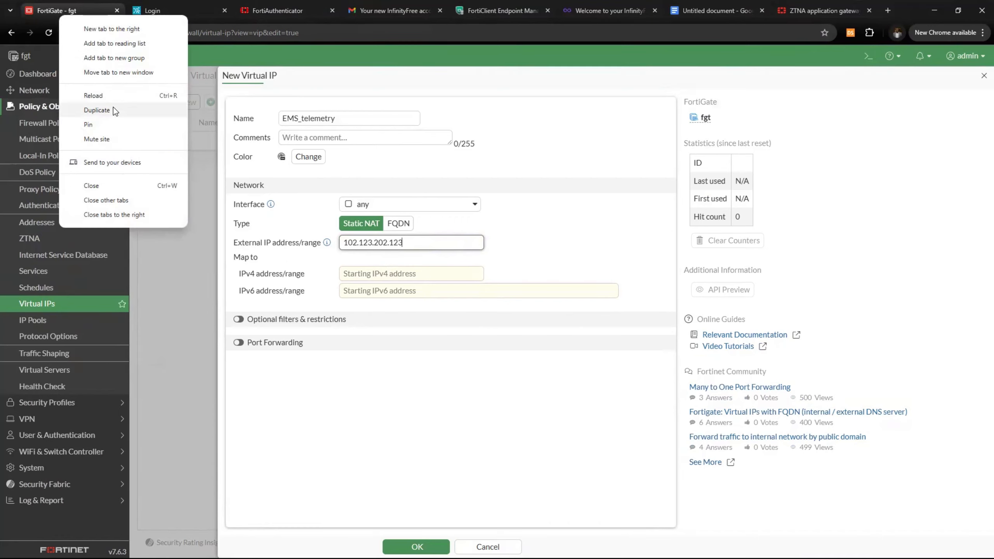
left_click(97, 110)
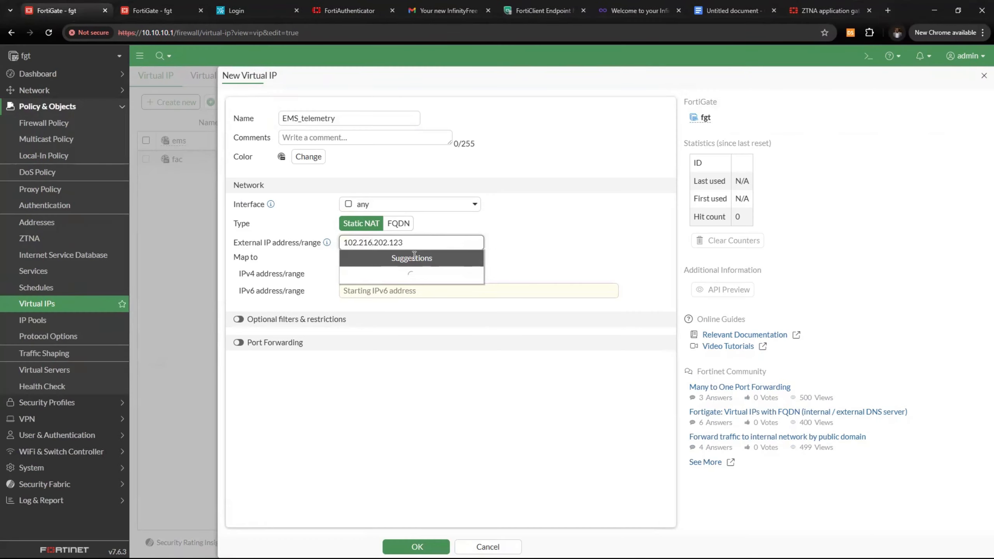
left_click(503, 243)
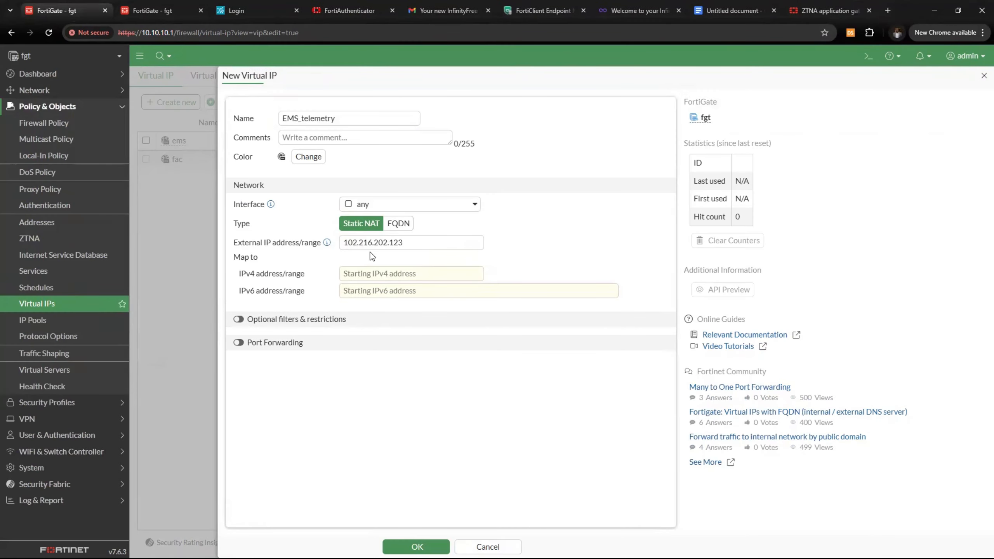
left_click_drag(417, 243, 344, 247)
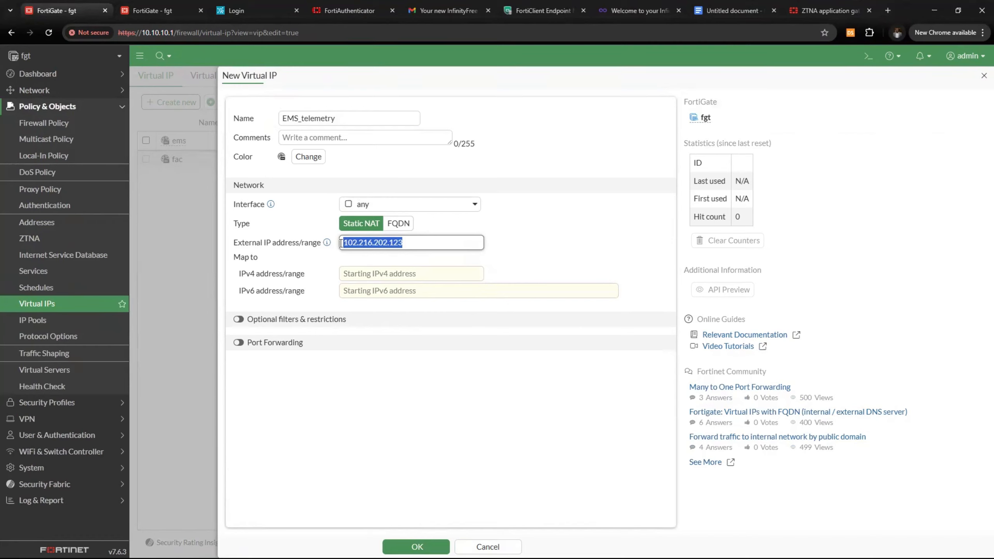
key("ctrl+c")
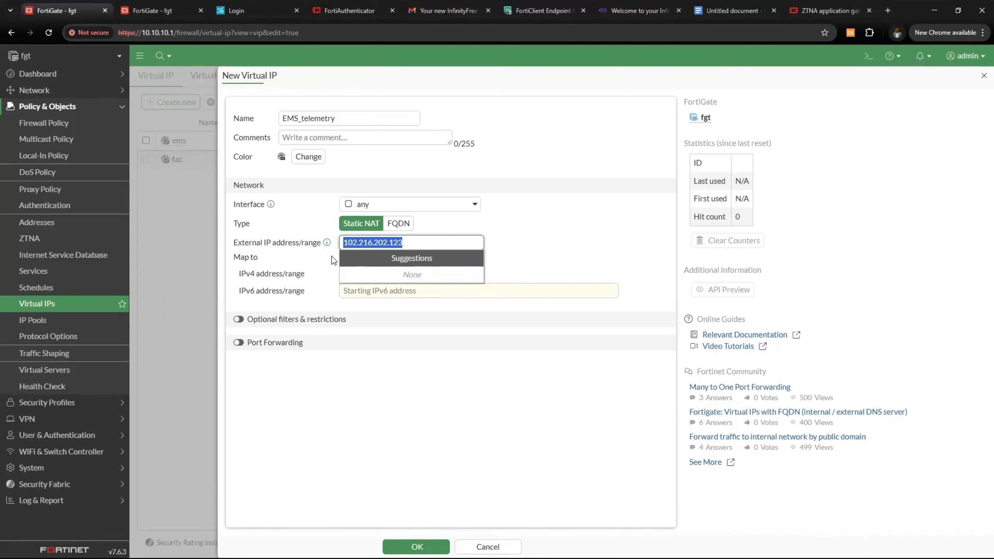
left_click(420, 241)
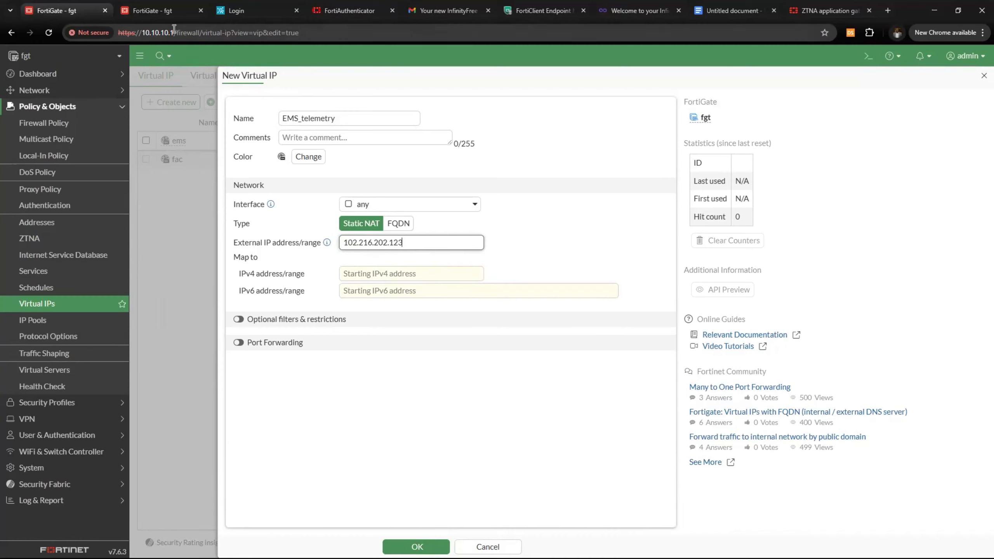
Set the mapped IPv4 address to 10.15.13.160, copied from the EMS settings page
left_click(544, 10)
double_click(159, 32)
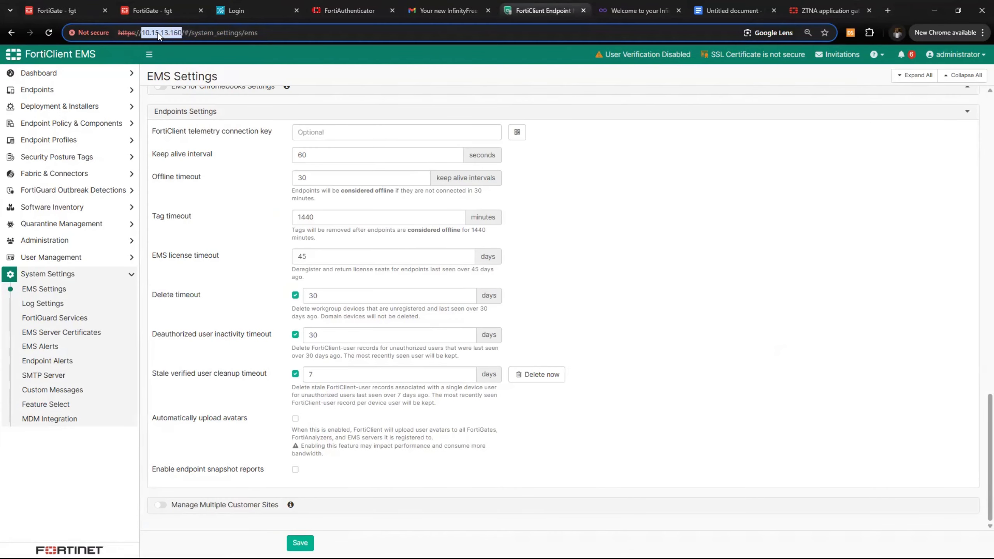
left_click(78, 11)
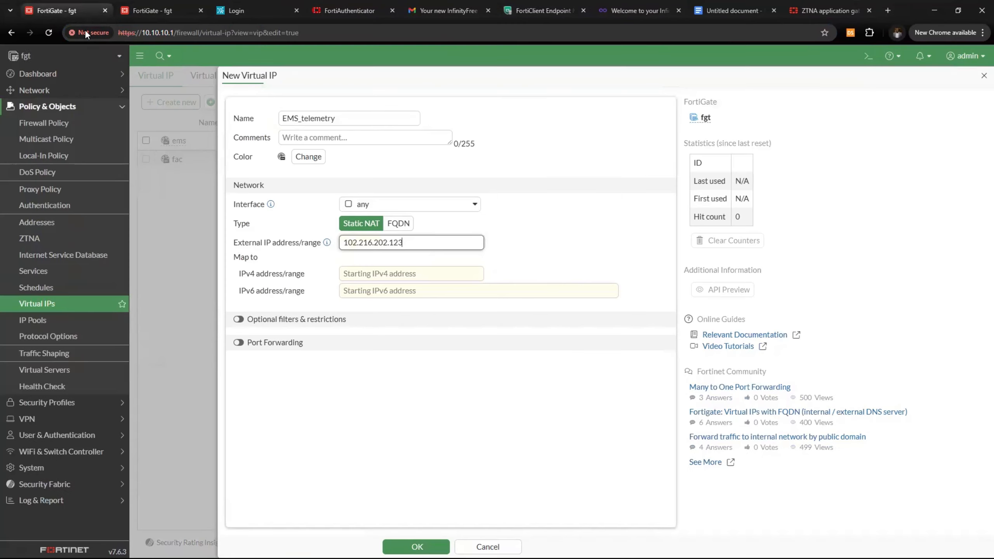
left_click(366, 276)
key("ctrl+v")
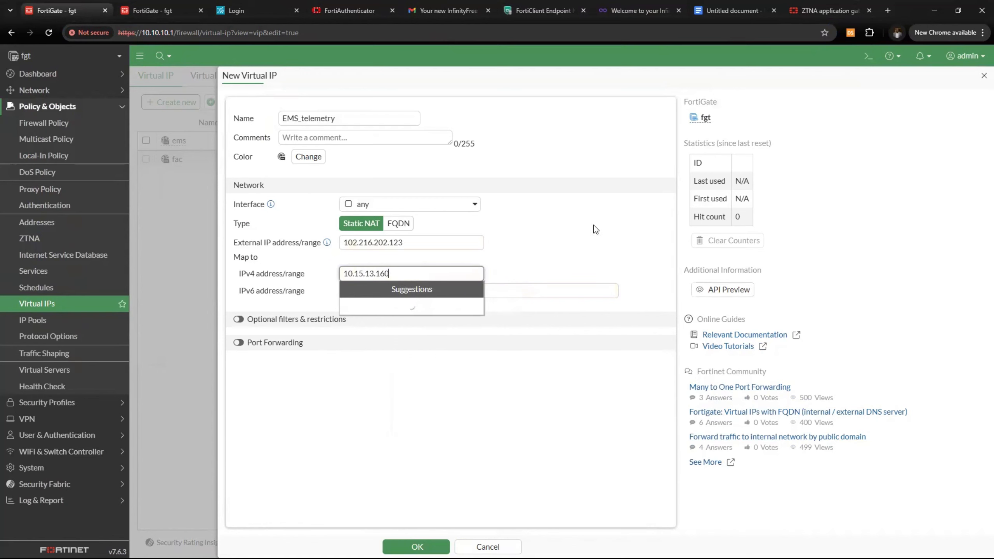
Enable port forwarding with external and mapped port 8013, and save the EMS_telemetry VIP
left_click(238, 320)
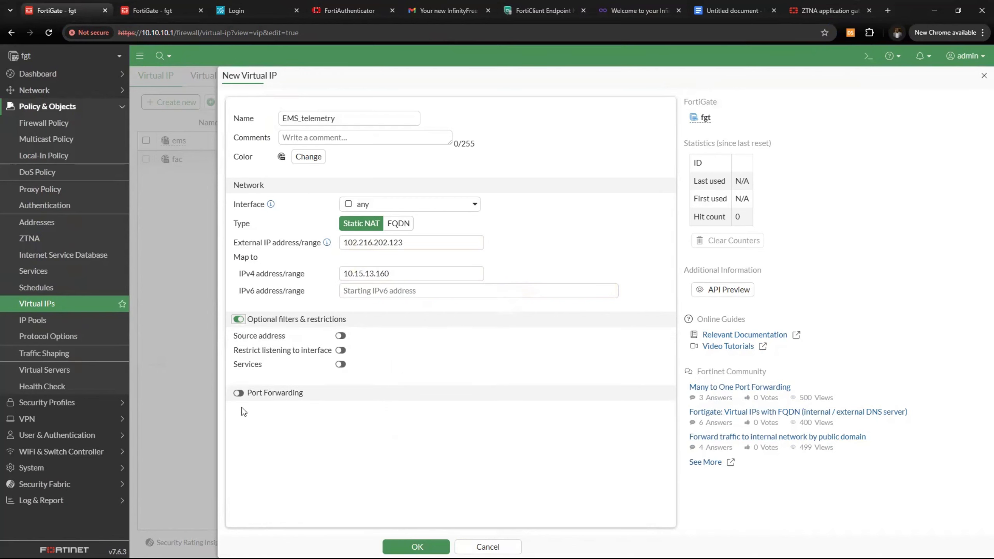
left_click(237, 320)
left_click(238, 343)
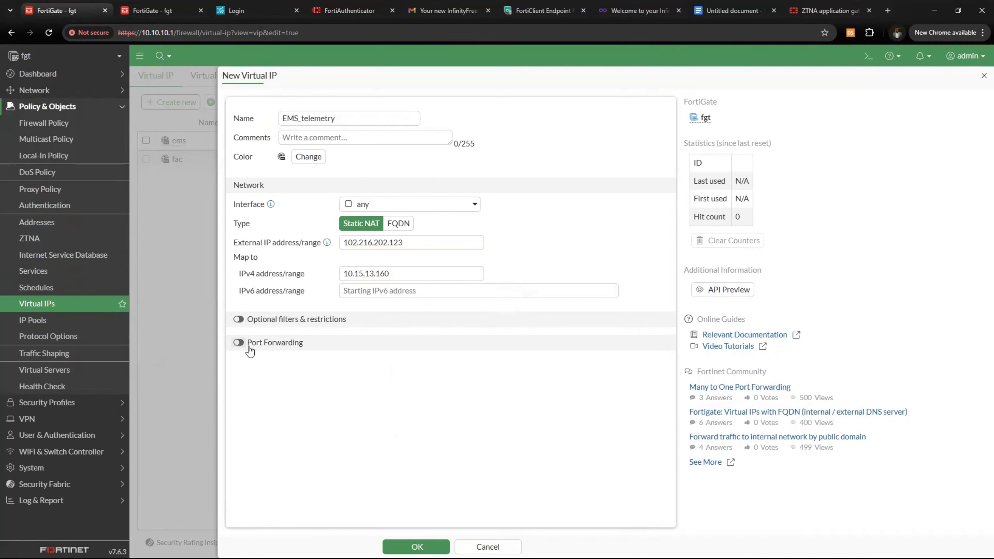
left_click(371, 400)
type("8013")
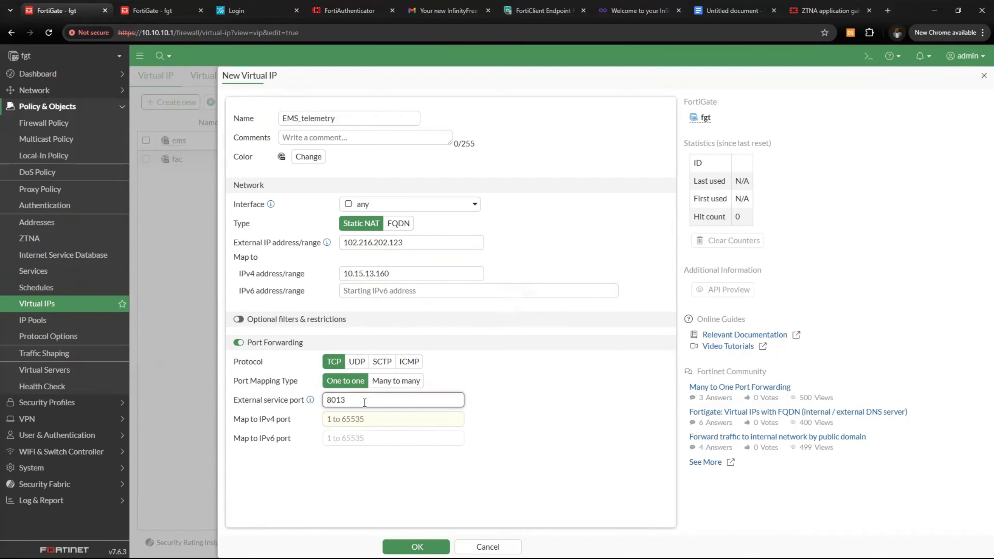
left_click(361, 420)
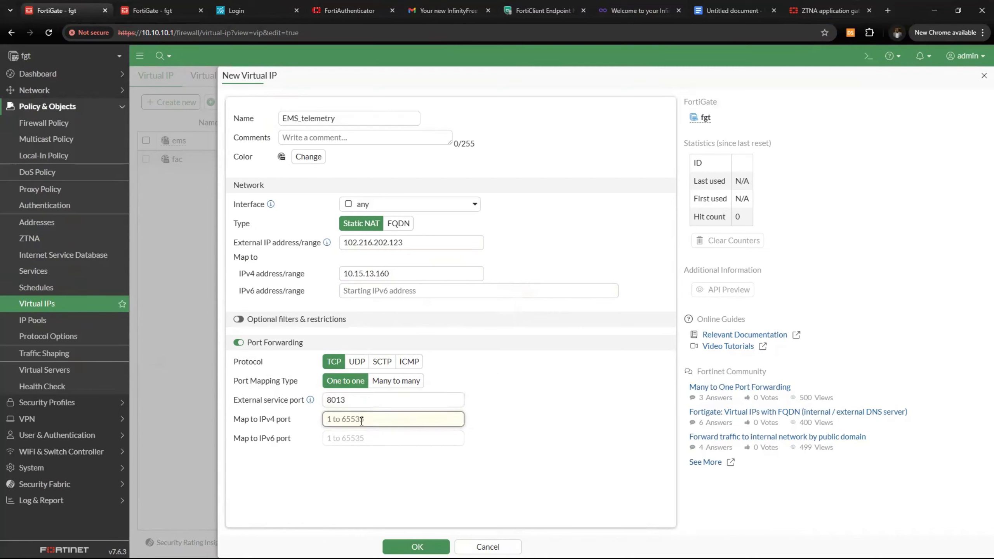
type("8013")
left_click(428, 547)
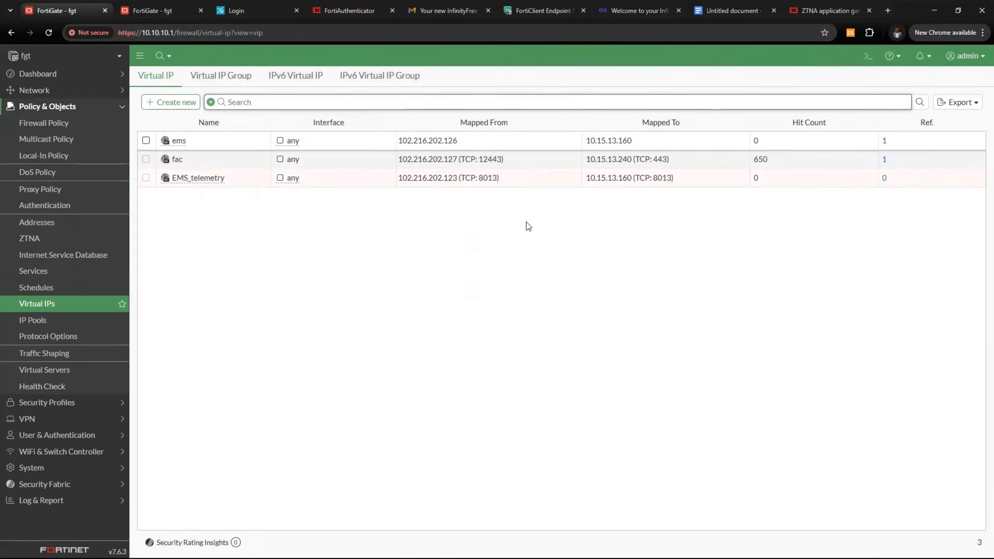
left_click(58, 123)
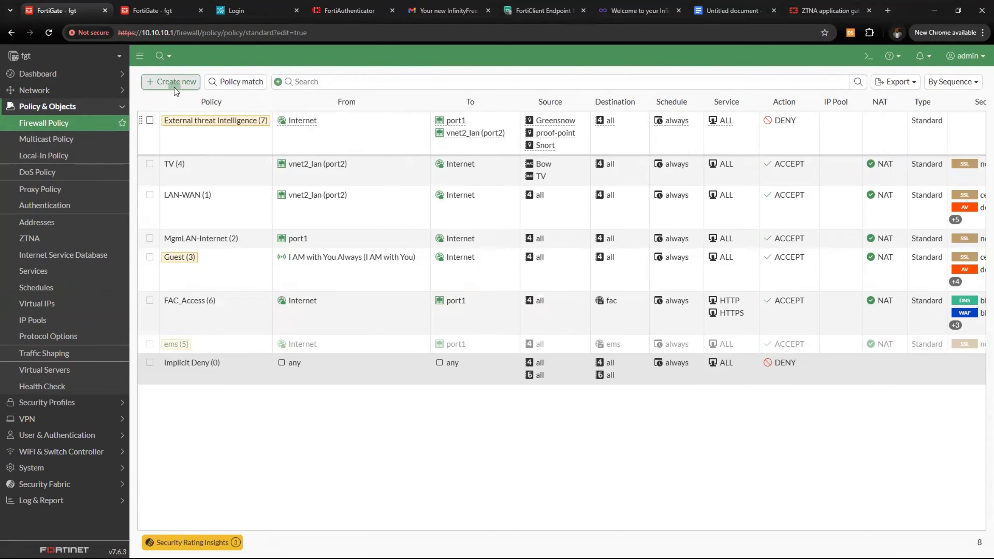
Start a new firewall policy named Ems_telemetry with Internet as the incoming interface
left_click(172, 85)
left_click(356, 128)
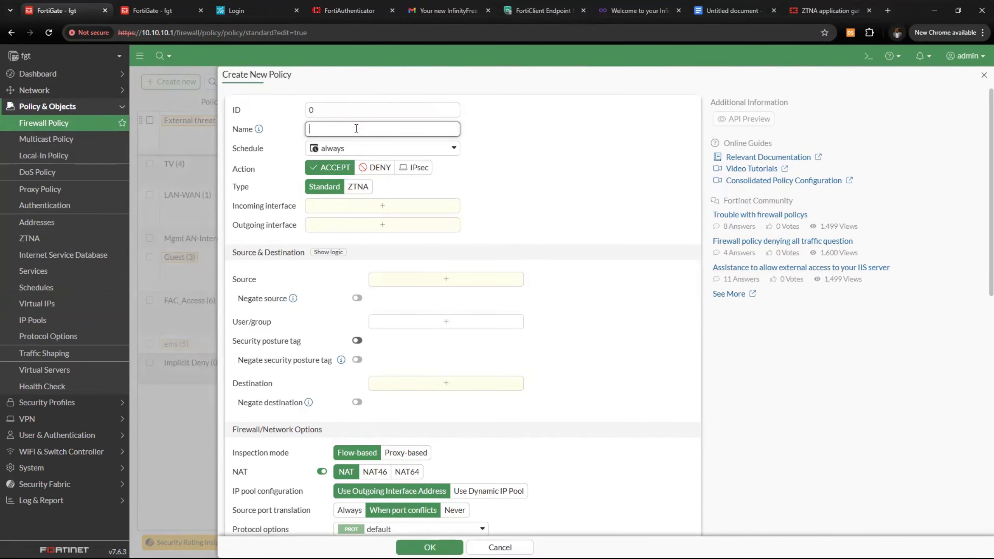
type("Ems_telemetry")
left_click(386, 207)
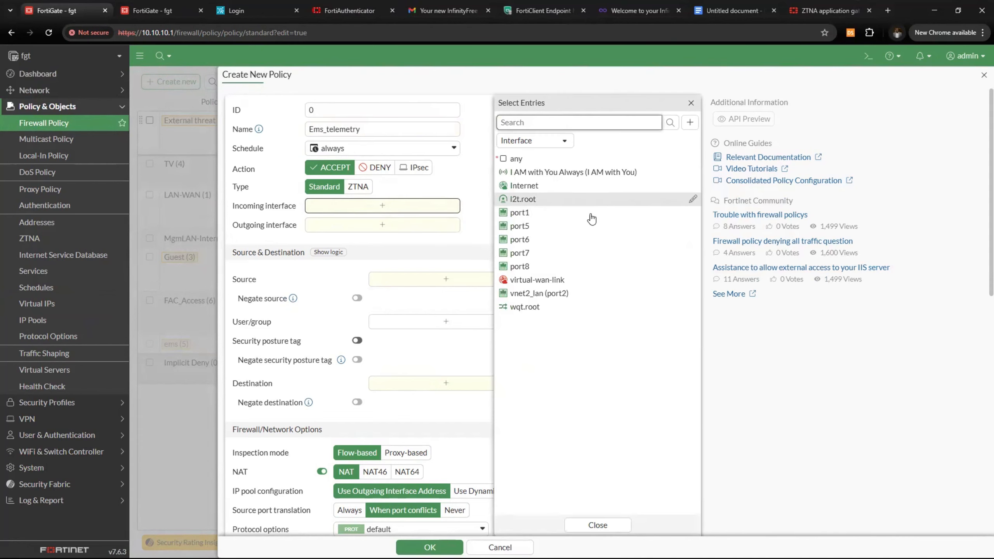
left_click(523, 186)
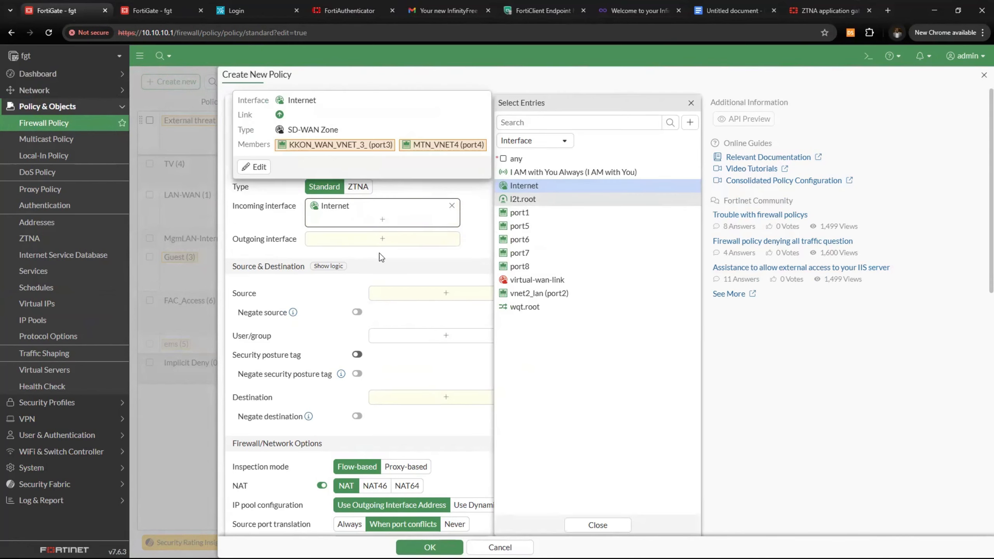
Set the policy's outgoing interface to port1 instead of vnet2_lan (port2)
left_click(382, 238)
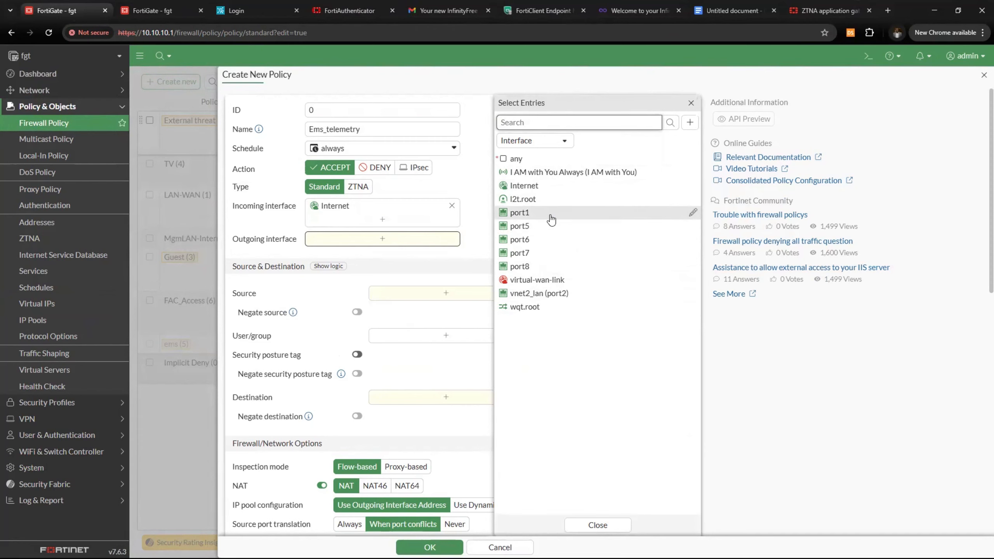
mouse_move(541, 282)
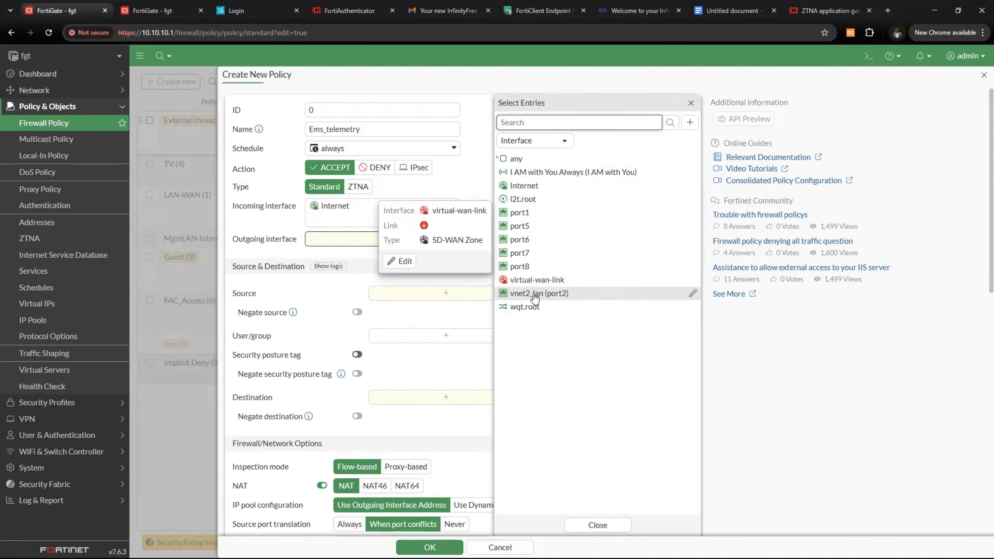
left_click(535, 297)
left_click(536, 290)
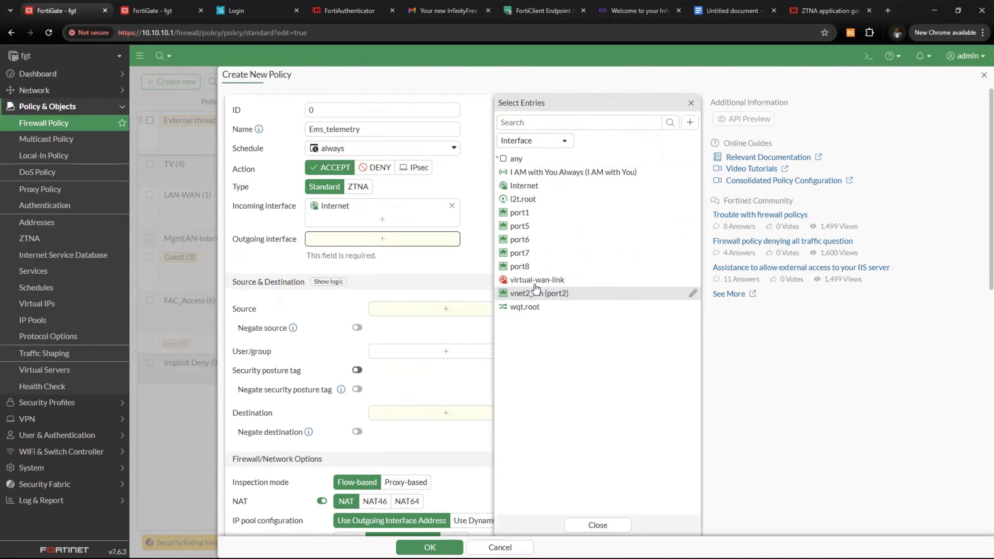
left_click(525, 213)
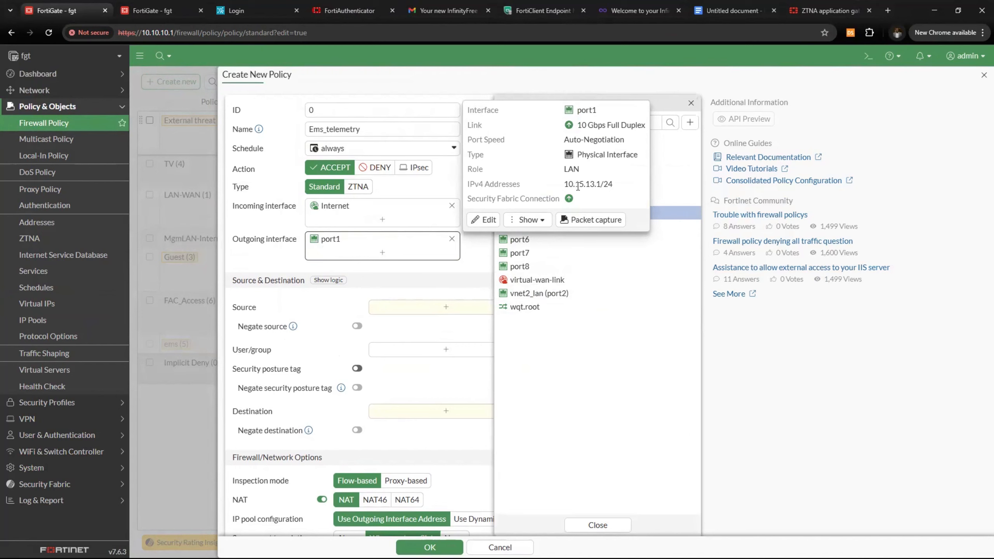
Set the source to all and the destination to EMS_telemetry
left_click(382, 312)
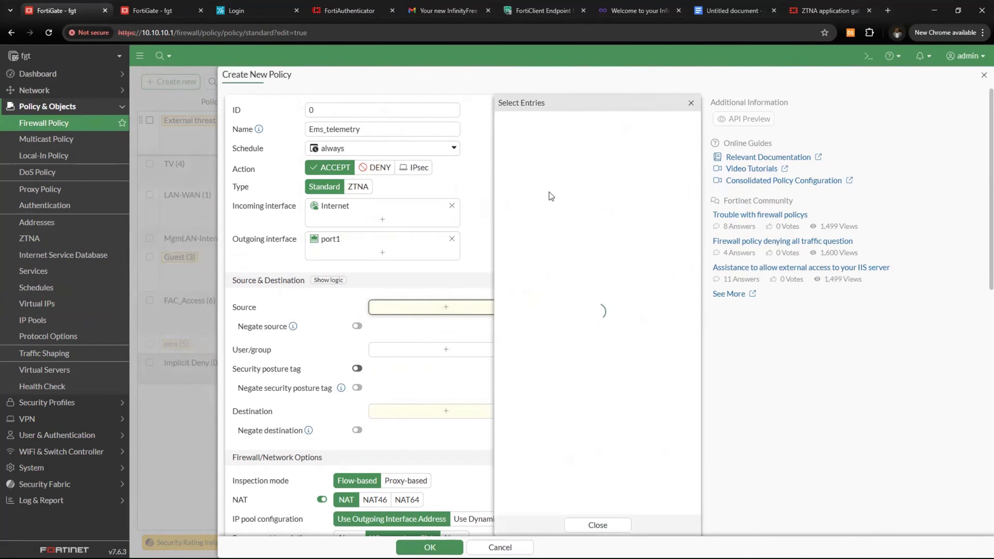
left_click(514, 265)
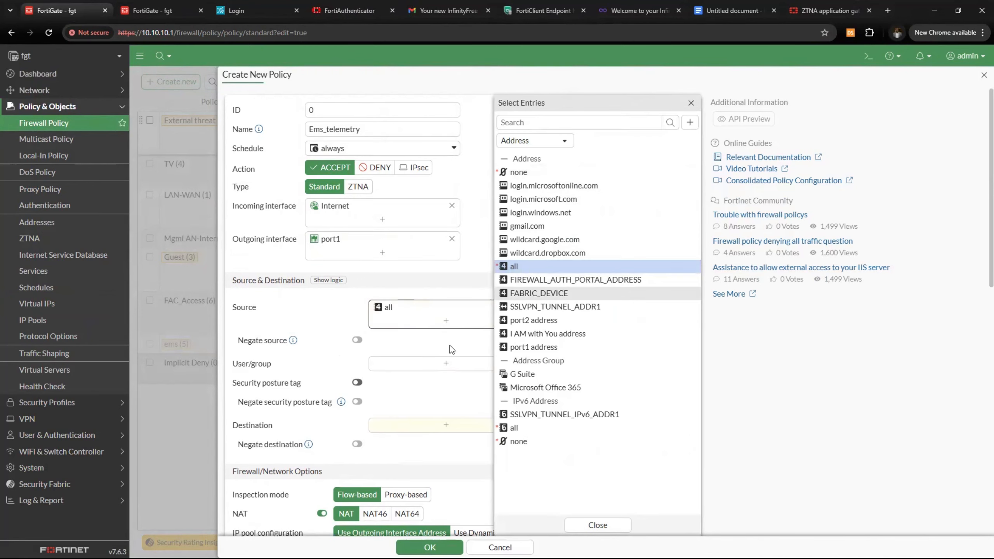
left_click(472, 418)
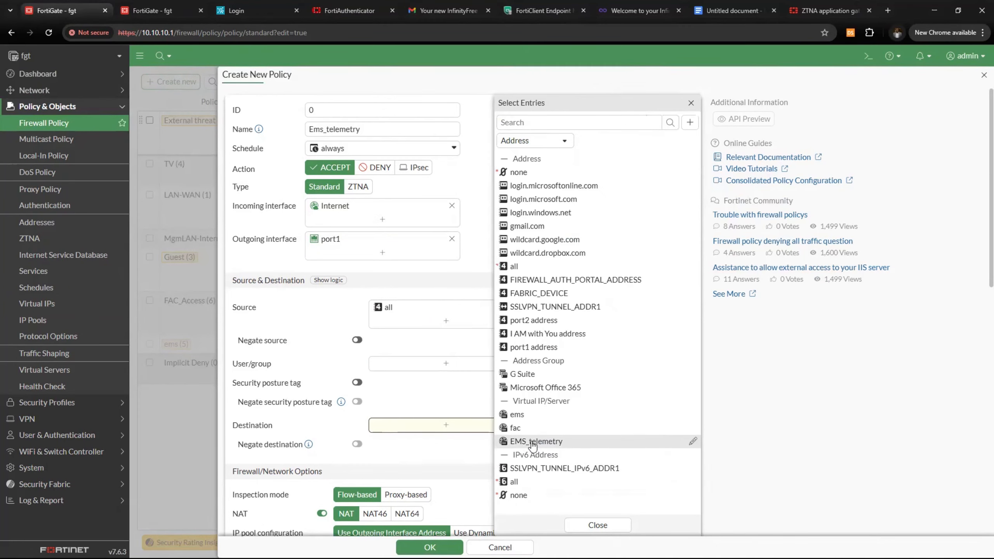
left_click(537, 441)
left_click(331, 346)
scroll(337, 365, "down", 3)
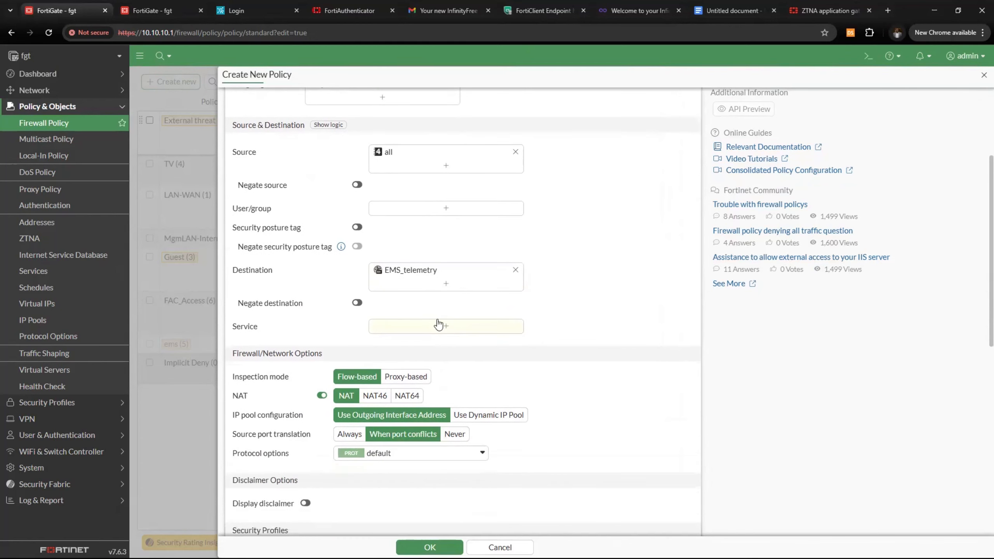
scroll(327, 395, "down", 1)
Add ALL to the policy's Service field, then remove it again
left_click(446, 275)
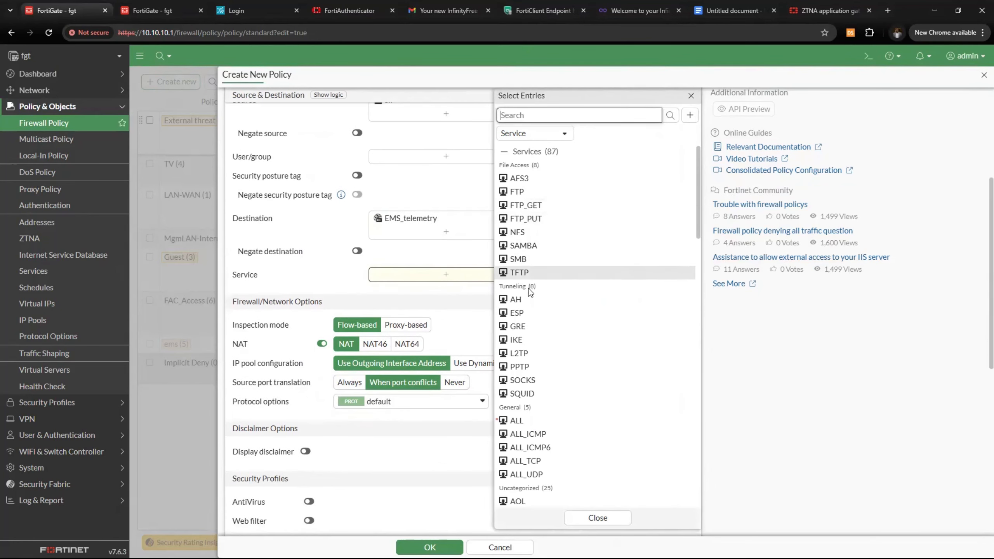
left_click(517, 421)
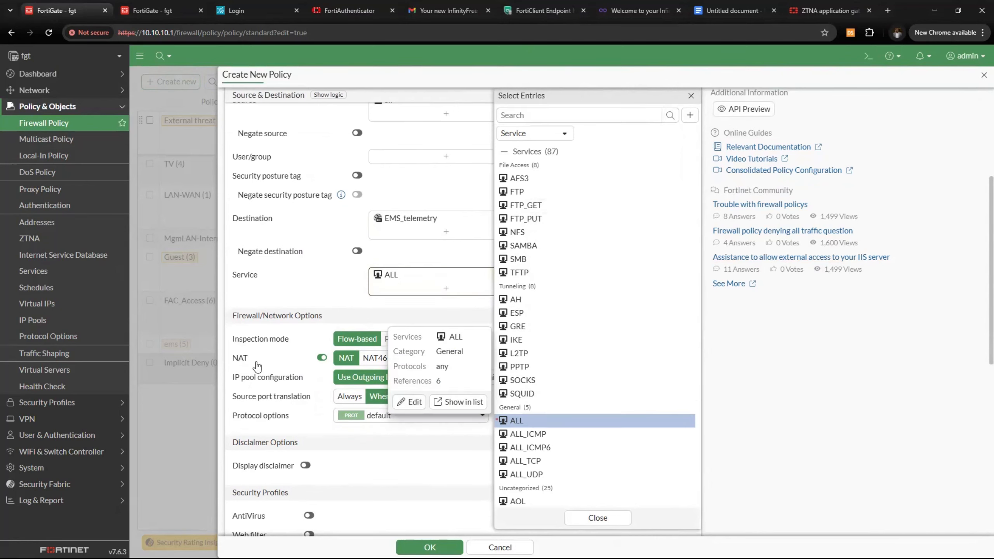
left_click(300, 278)
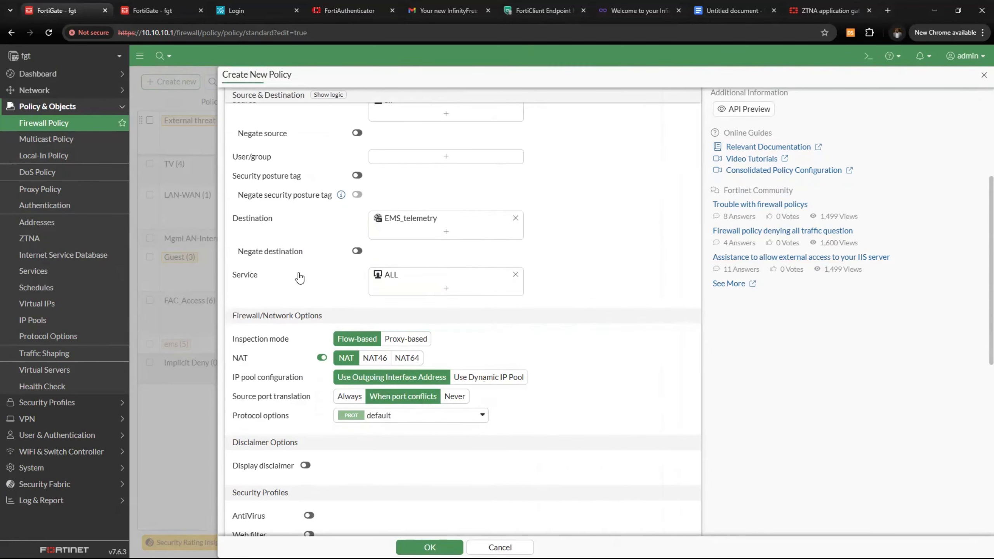
left_click(515, 274)
left_click(455, 280)
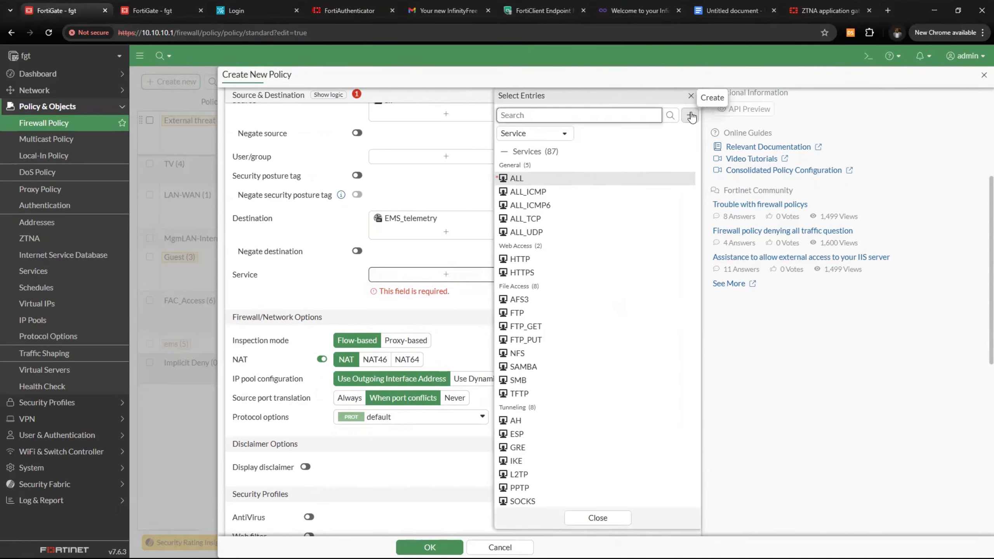
Create a service named 8013 with TCP destination port 8013 and select it in the policy
left_click(691, 117)
left_click(549, 164)
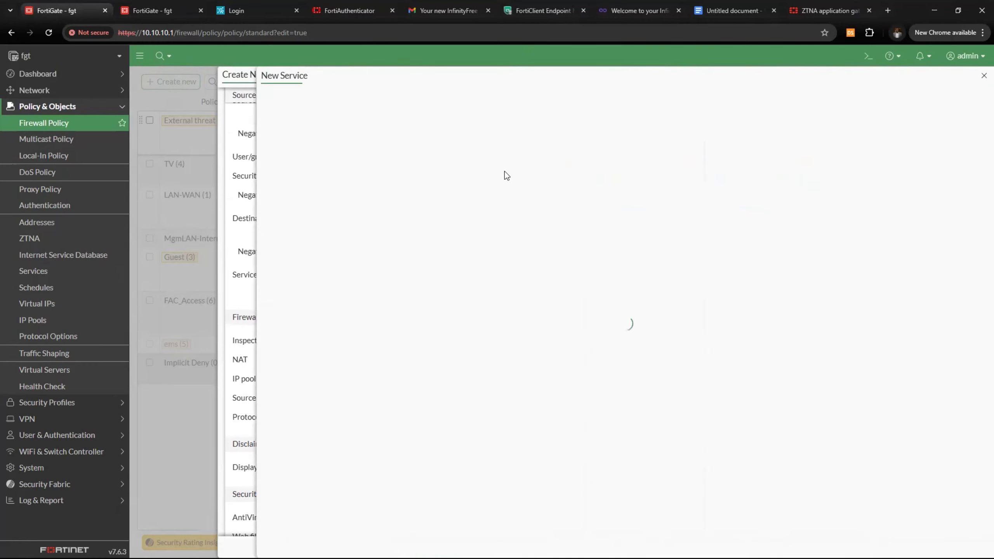
type("80")
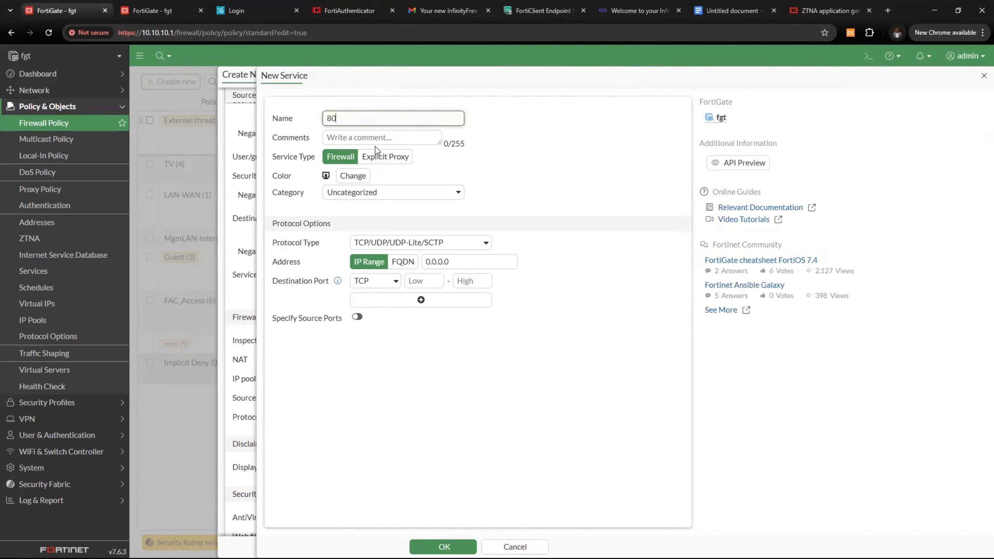
type("13")
left_click(446, 263)
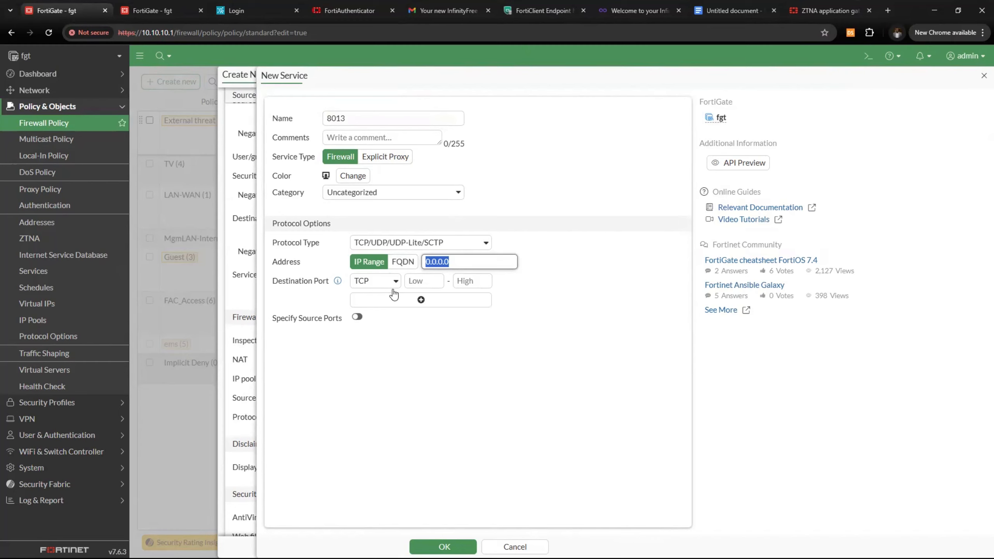
left_click(422, 281)
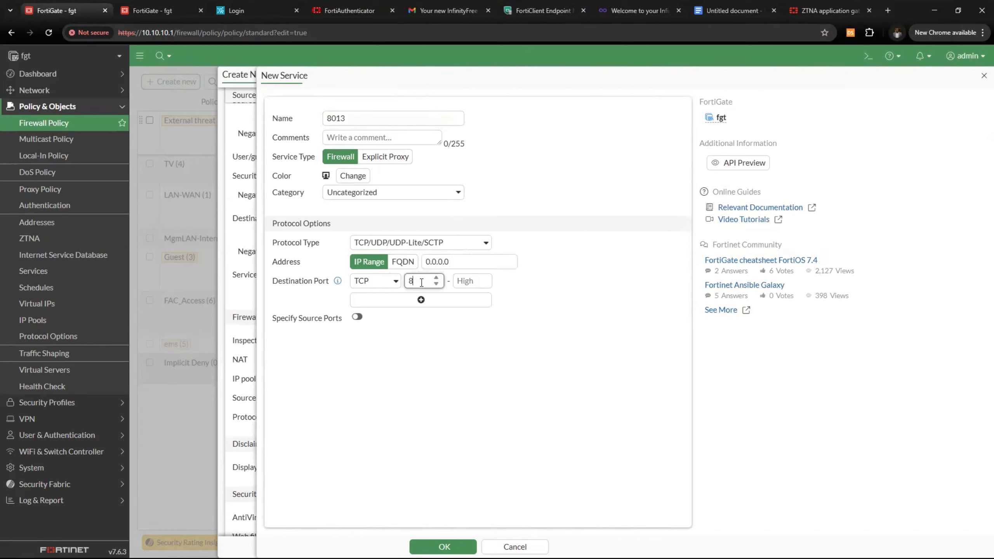
type("8013")
left_click(466, 281)
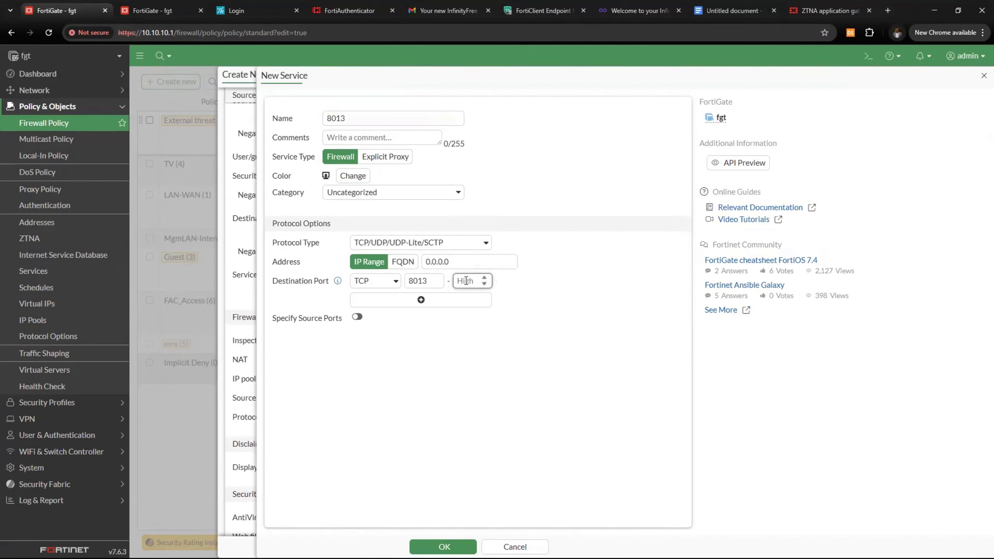
type("8013")
left_click(444, 546)
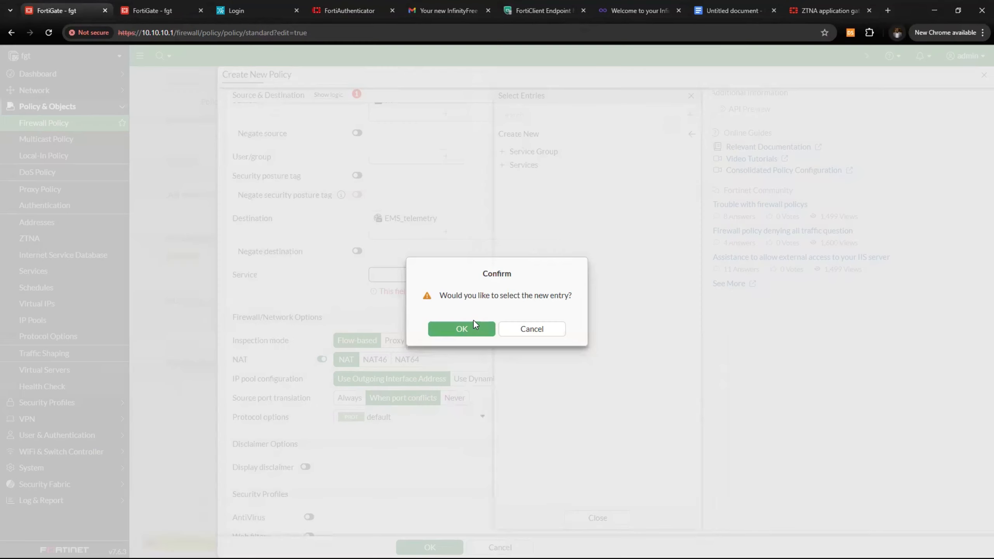
left_click(475, 329)
Set Log allowed traffic to All sessions and save the Ems_telemetry policy
left_click(290, 288)
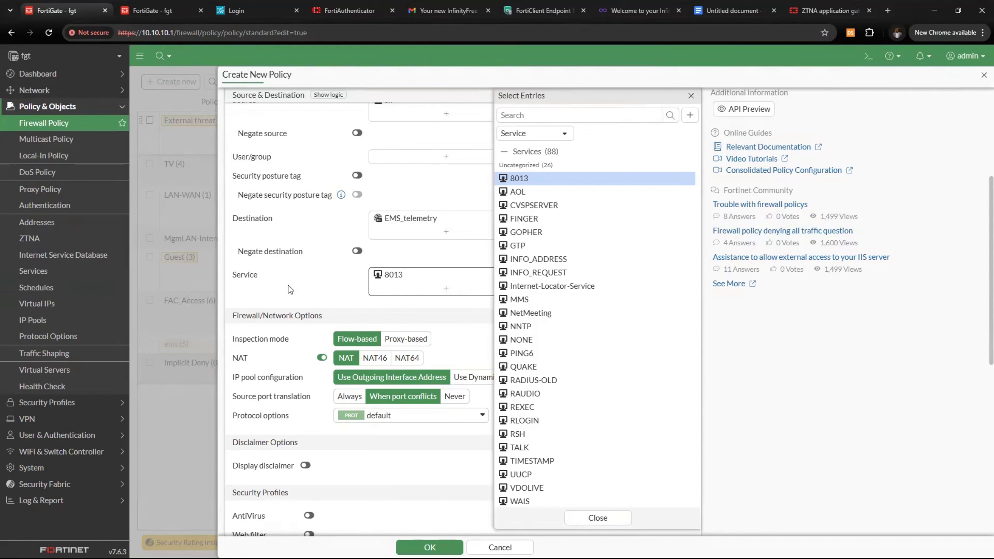
scroll(328, 392, "down", 4)
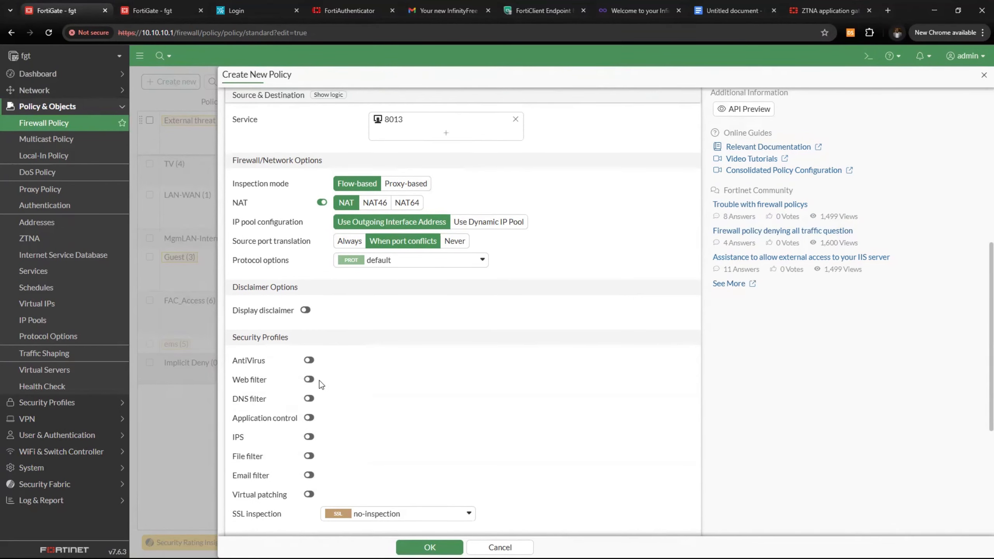
scroll(329, 381, "down", 5)
left_click(431, 363)
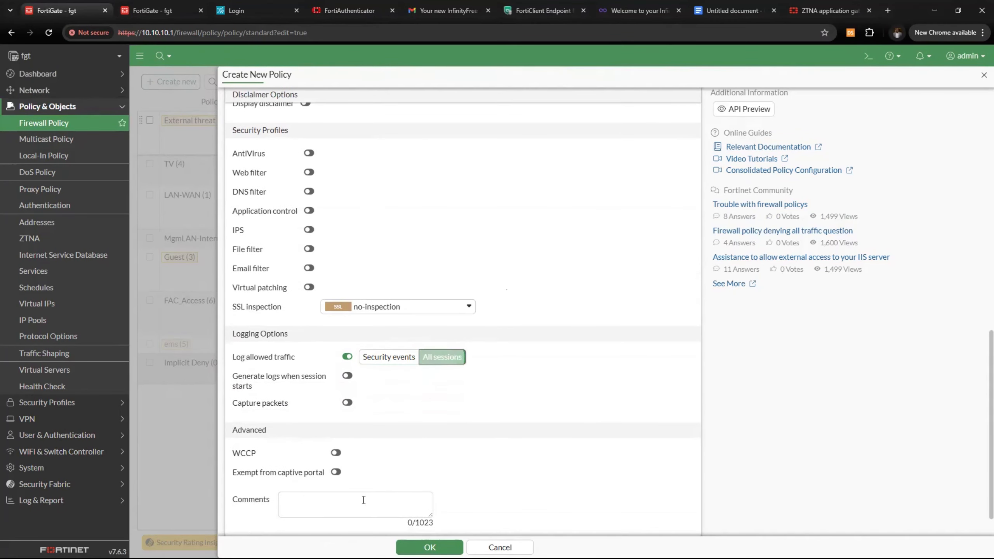
scroll(364, 499, "down", 1)
left_click(430, 547)
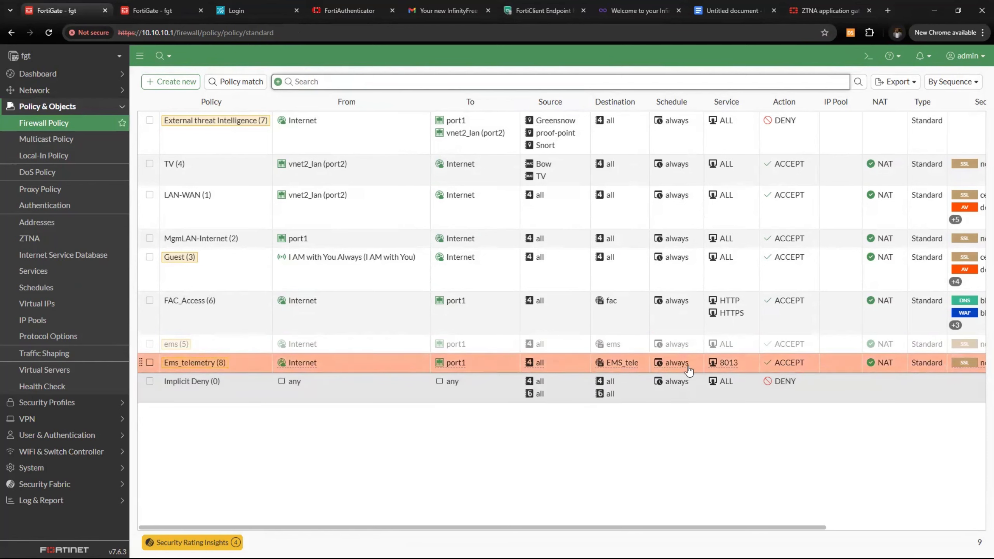
mouse_move(773, 529)
left_mouse_down()
mouse_move(946, 521)
mouse_move(633, 531)
left_mouse_up()
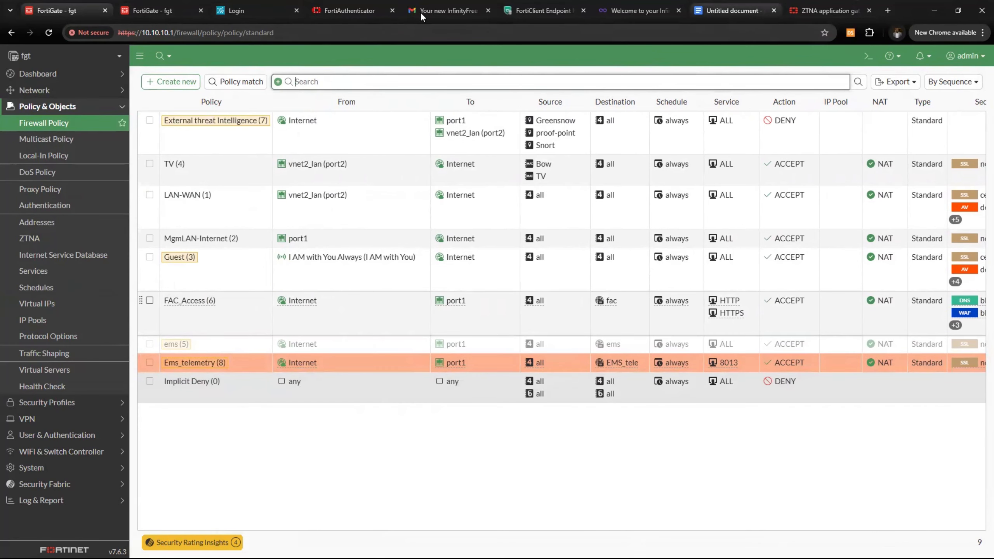
Highlight the planning table's Ems-FortiClient installer row, which maps ems.ztna.com:10443 to 10.15.13.160
left_click(731, 11)
scroll(368, 430, "down", 3)
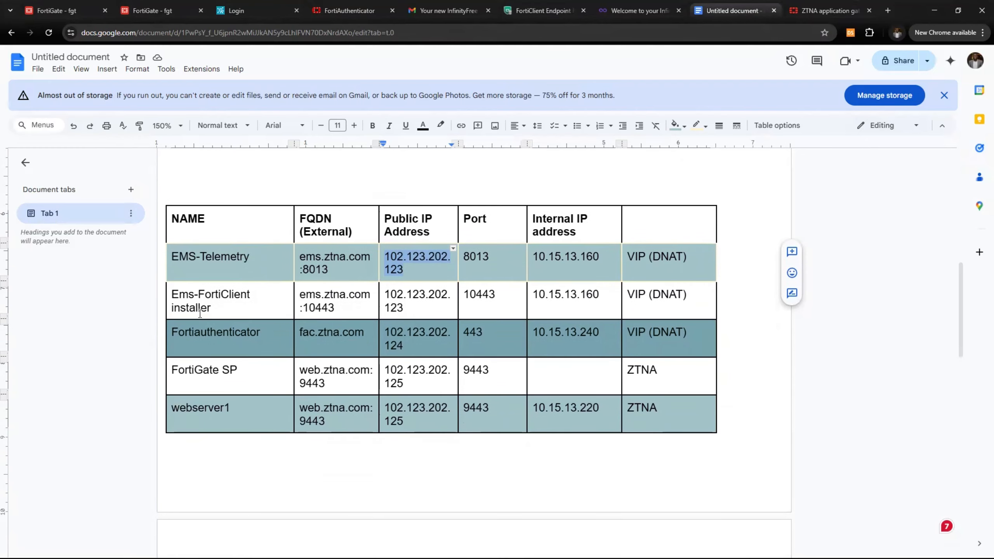
left_click_drag(170, 297, 251, 310)
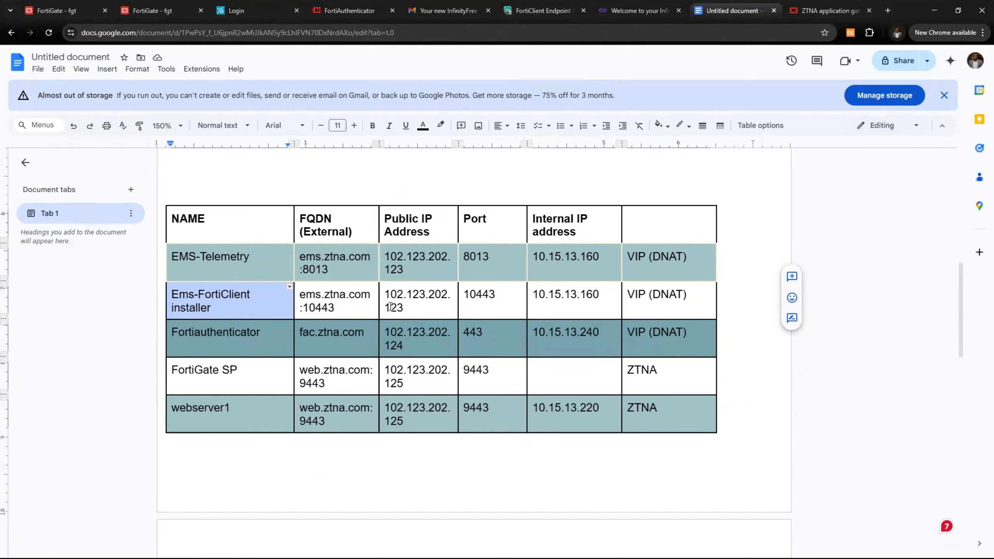
Highlight the installer row's FQDN, public IP and 10443 port cells, then return to FortiGate
left_click_drag(302, 295, 334, 309)
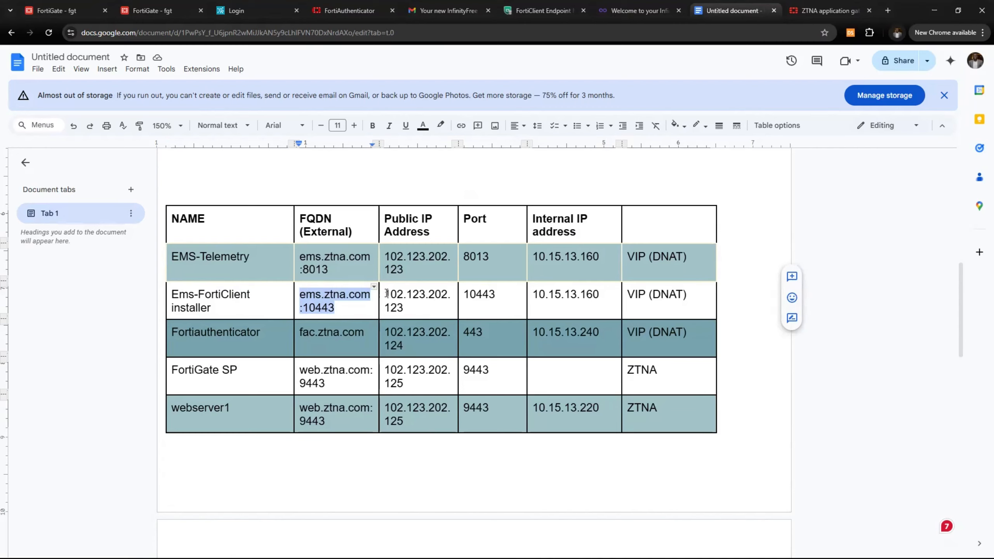
left_click_drag(386, 293, 401, 305)
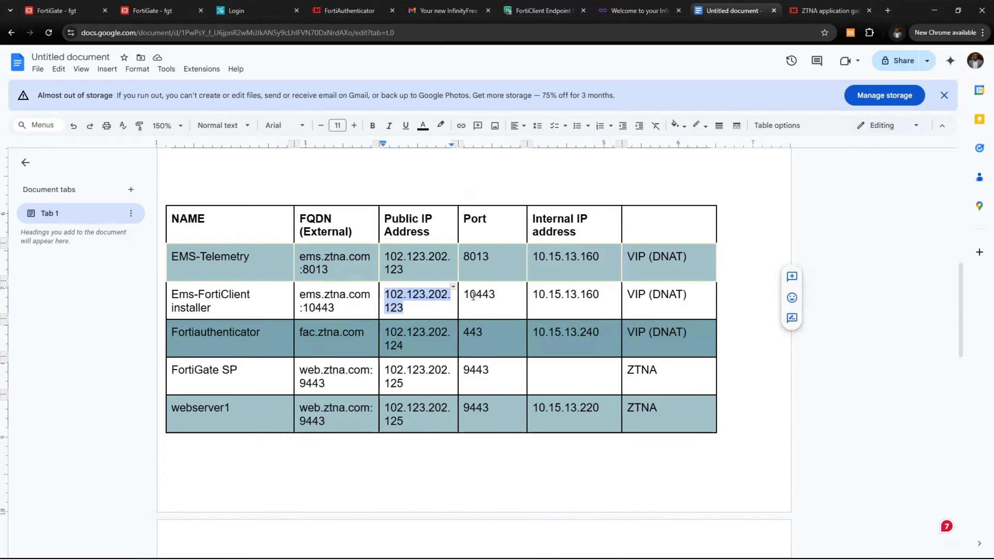
left_click_drag(463, 294, 502, 295)
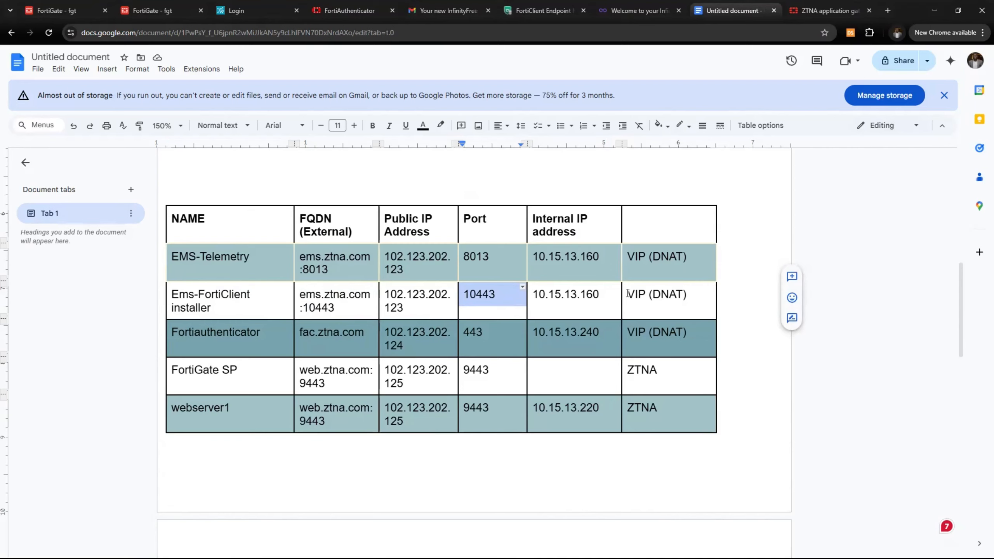
left_click(129, 11)
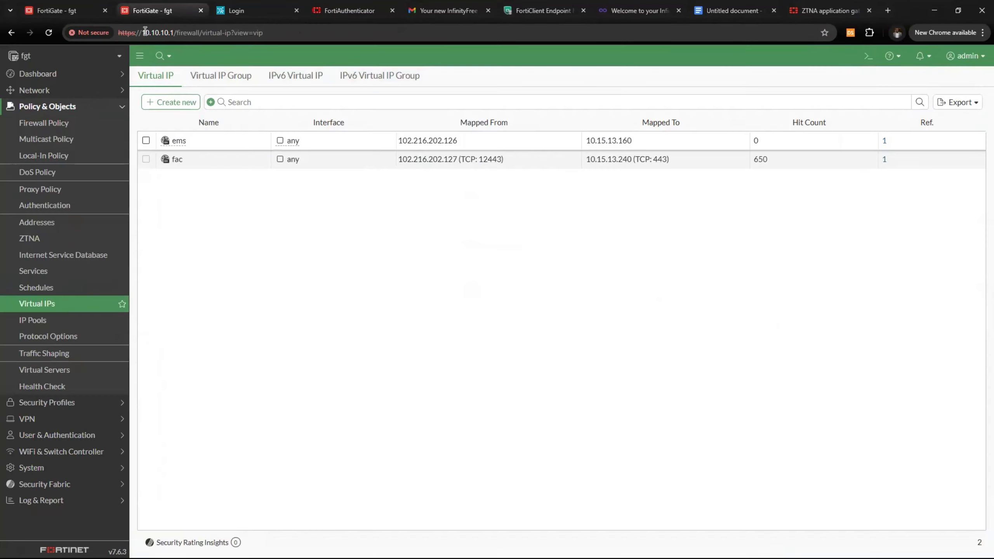
Clone the EMS_telemetry virtual IP and rename the copy EMS_Forticlient_installer
left_click(68, 310)
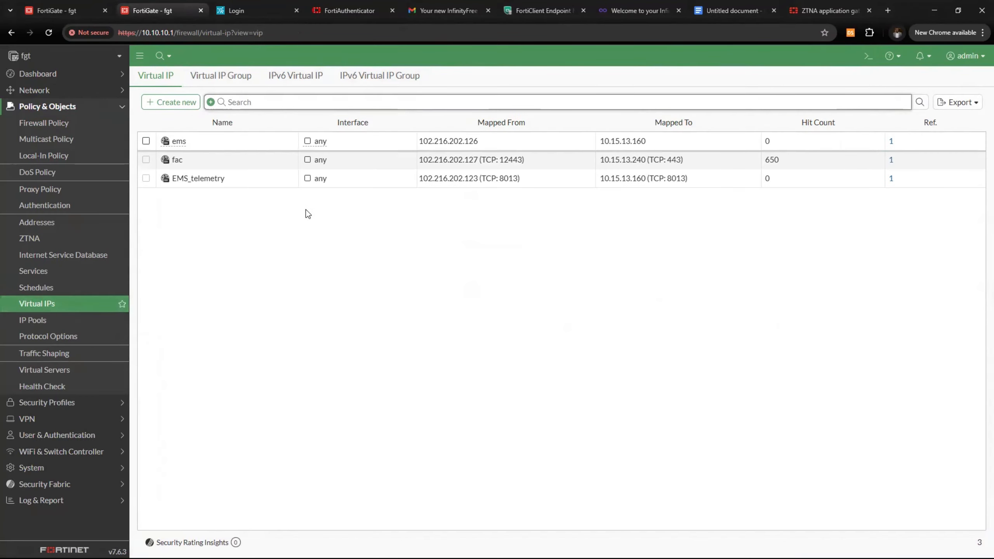
left_click(252, 181)
right_click(257, 183)
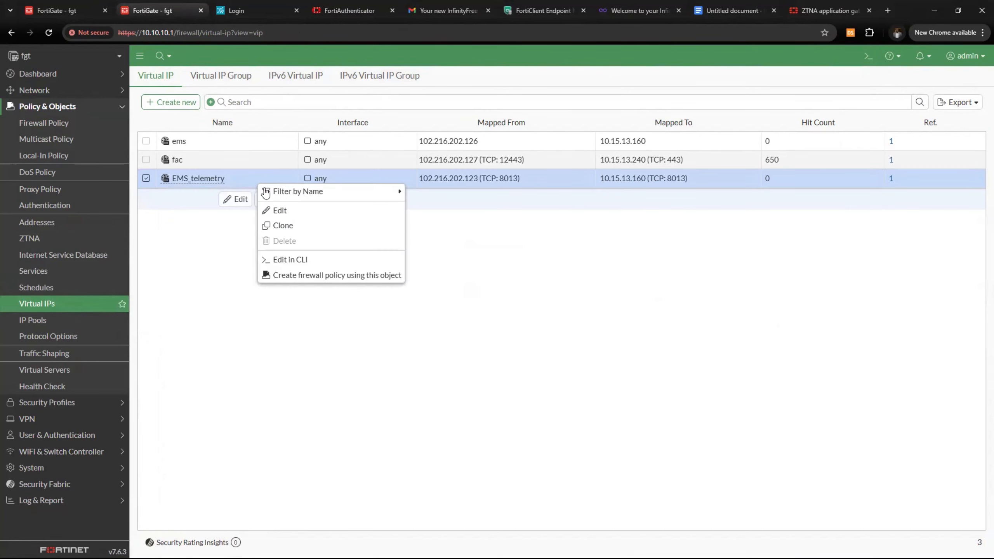
left_click(296, 226)
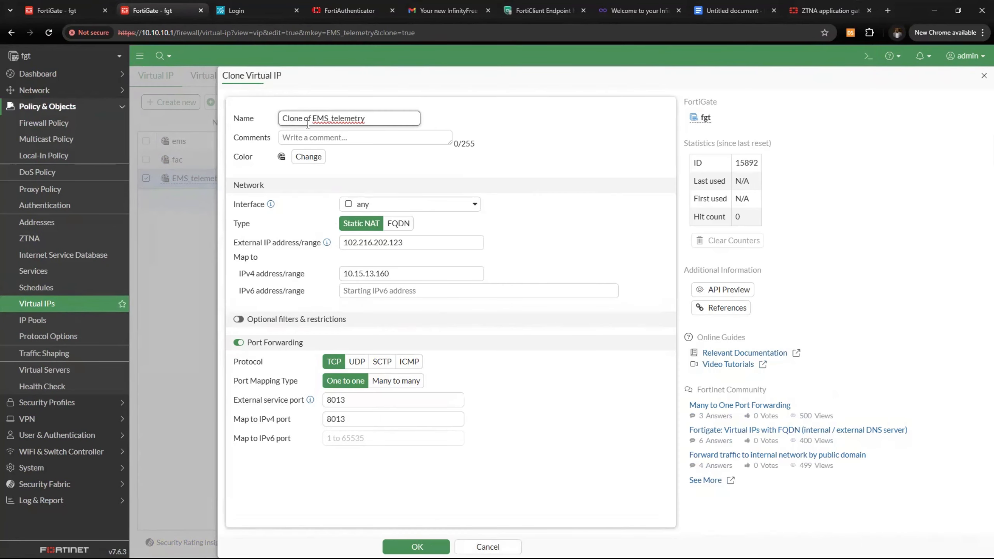
left_click_drag(309, 123, 246, 135)
key("BackSpace")
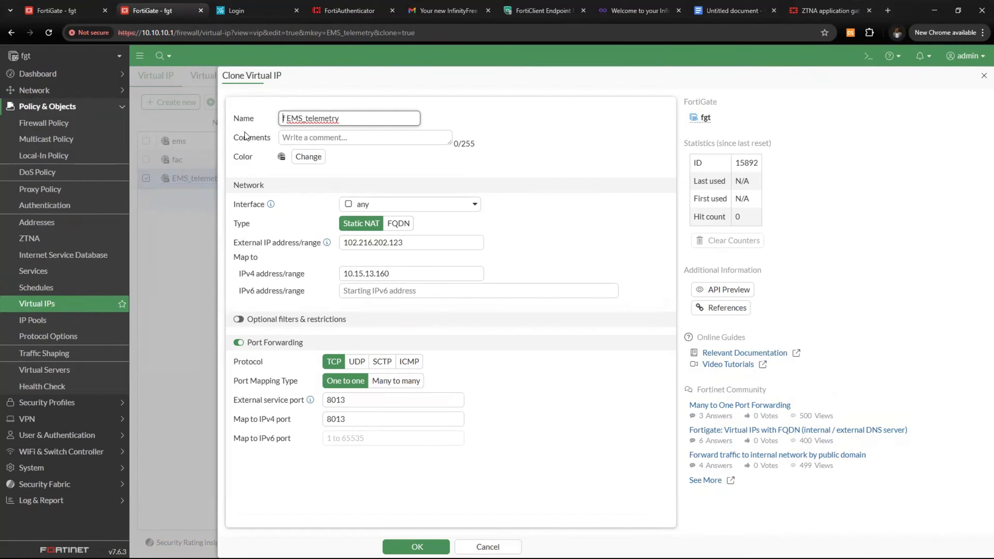
key("BackSpace")
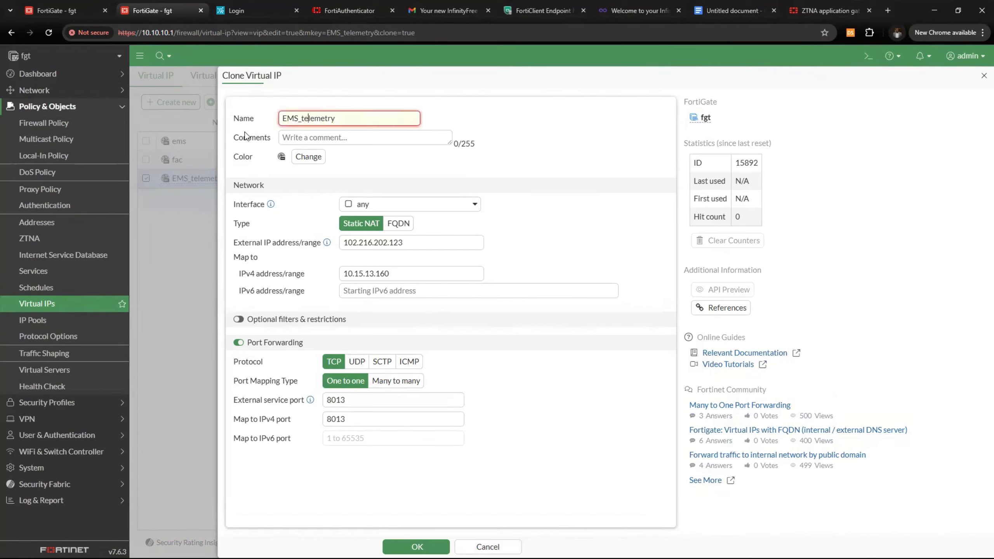
key("Left")
key("Delete")
key("Delete")
key("Delete")
key("Delete")
key("Delete")
key("Delete")
key("Delete")
key("Delete")
key("Delete")
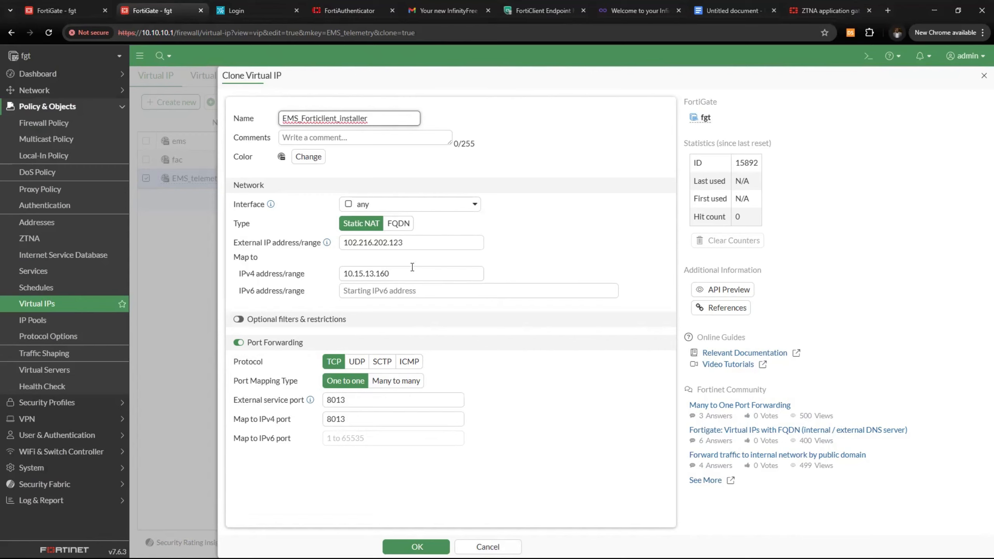
Set external and mapped ports to 10443 toward 10.15.13.160 and save the virtual IP
left_click(407, 242)
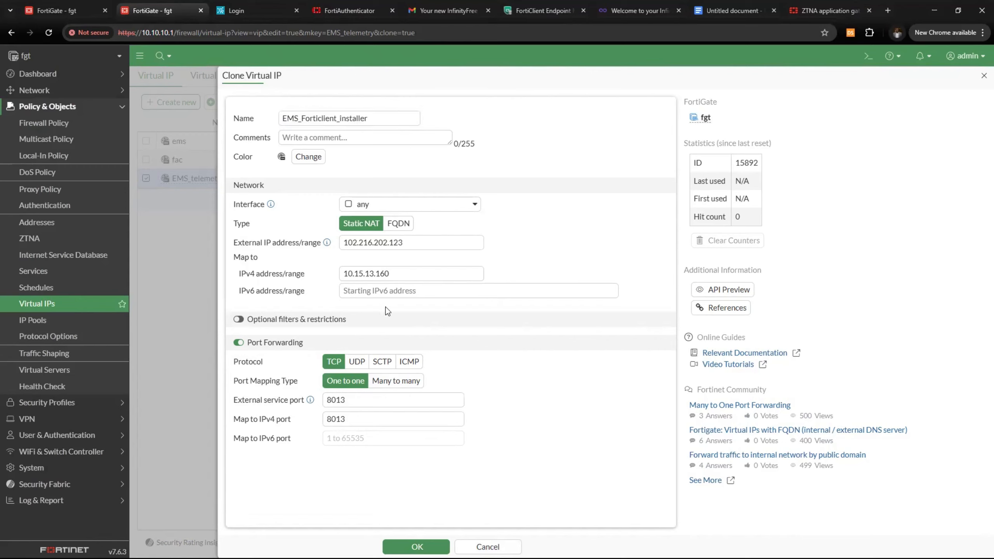
left_click(396, 275)
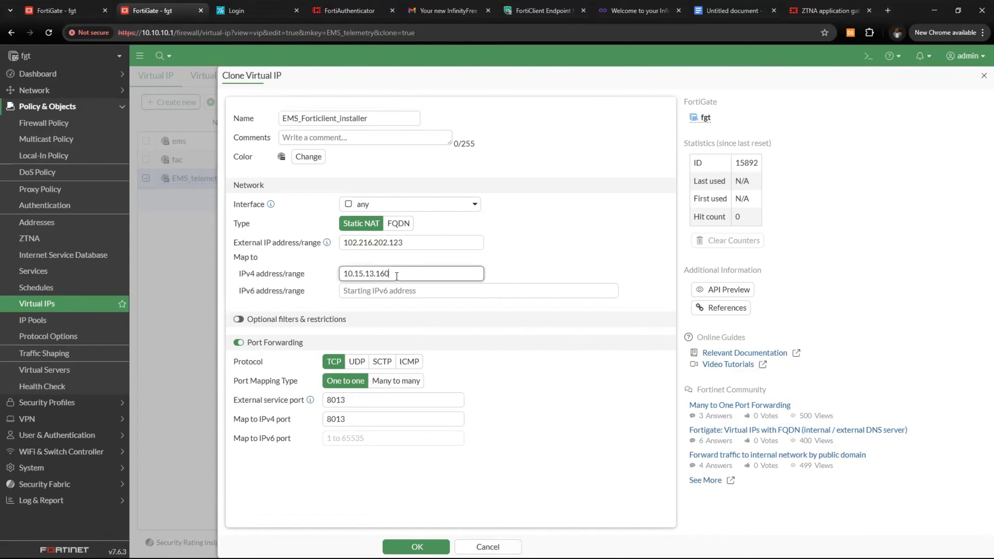
left_click(362, 402)
key("ctrl+a")
type("1")
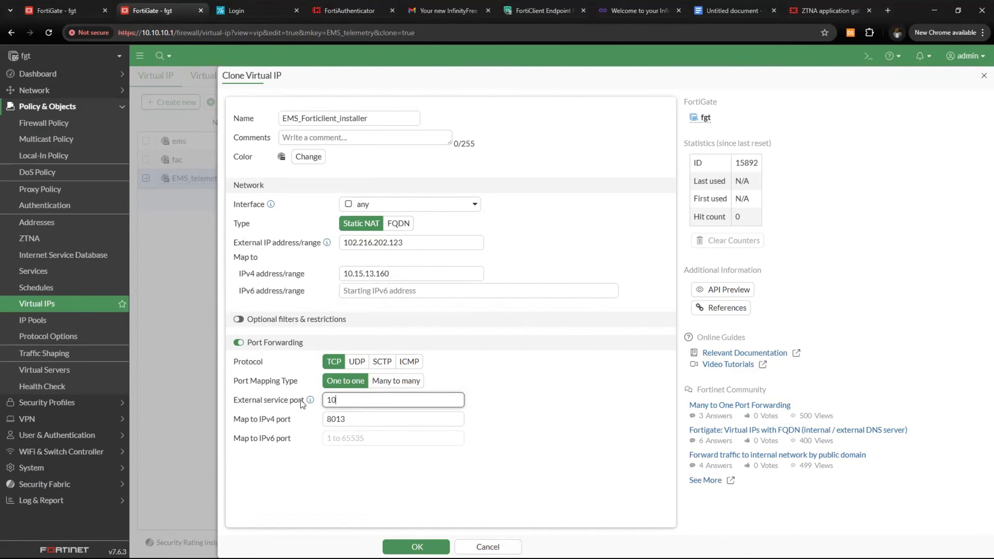
type("0443")
key("Tab")
type("104")
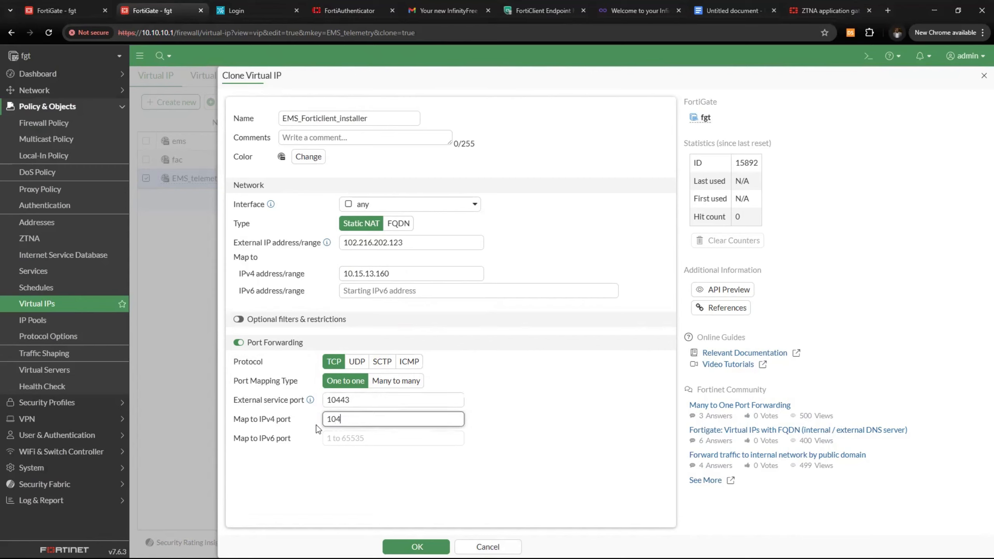
type("43")
left_click(417, 547)
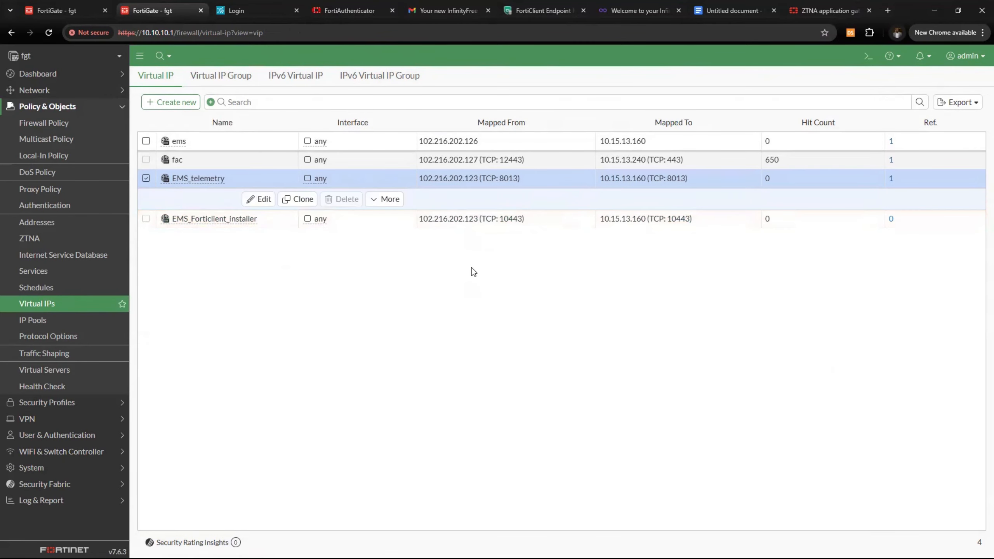
Copy the Ems_telemetry firewall policy and paste it above the original as disabled policy 9
left_click(78, 124)
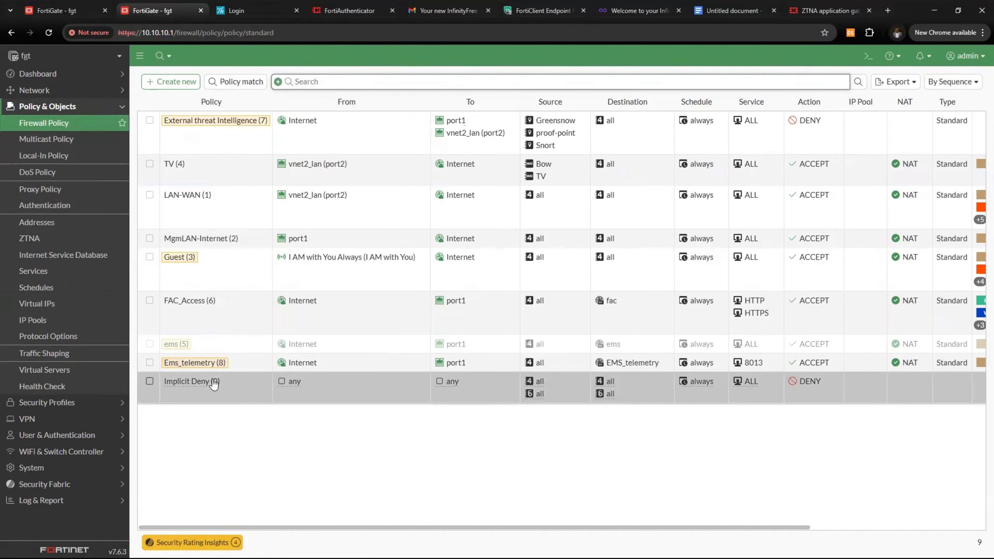
right_click(235, 361)
left_click(276, 454)
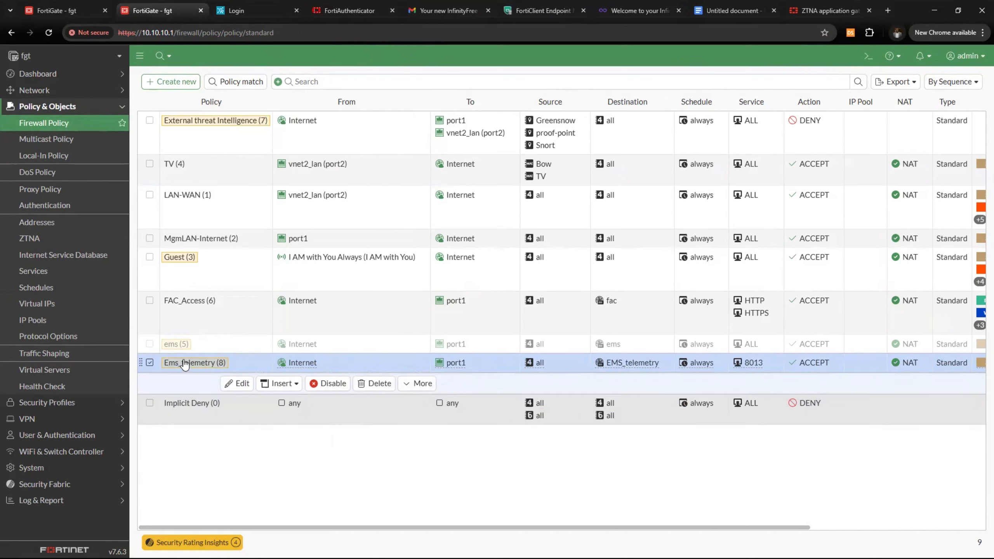
right_click(239, 364)
mouse_move(295, 479)
left_click(340, 479)
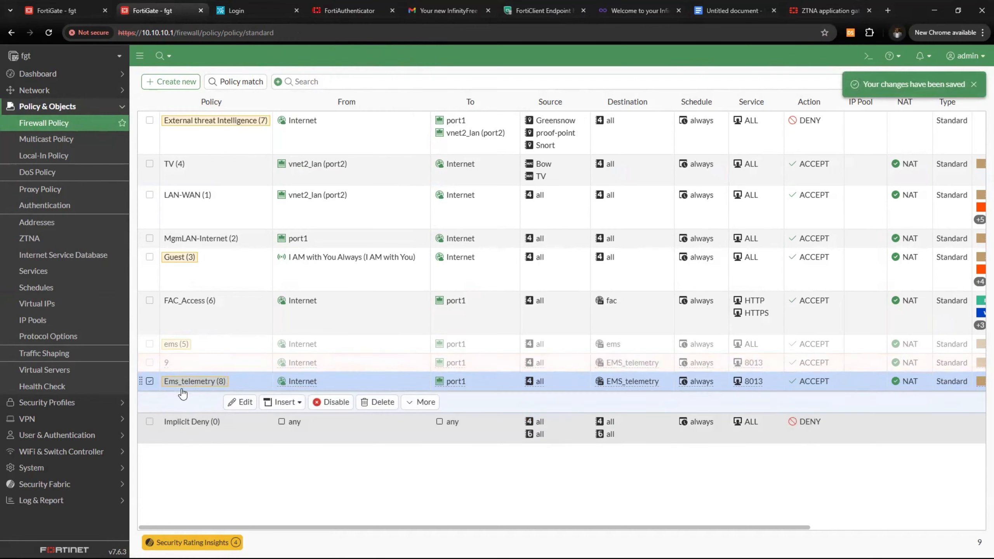
left_click(230, 368)
Name policy 9 EMS_forticlient_installer
left_click(232, 384)
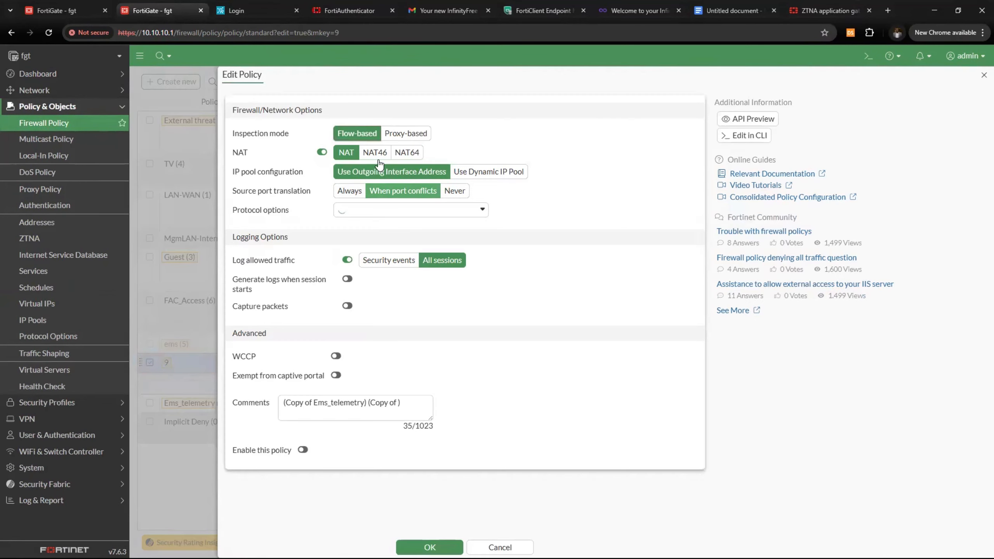
left_click(358, 122)
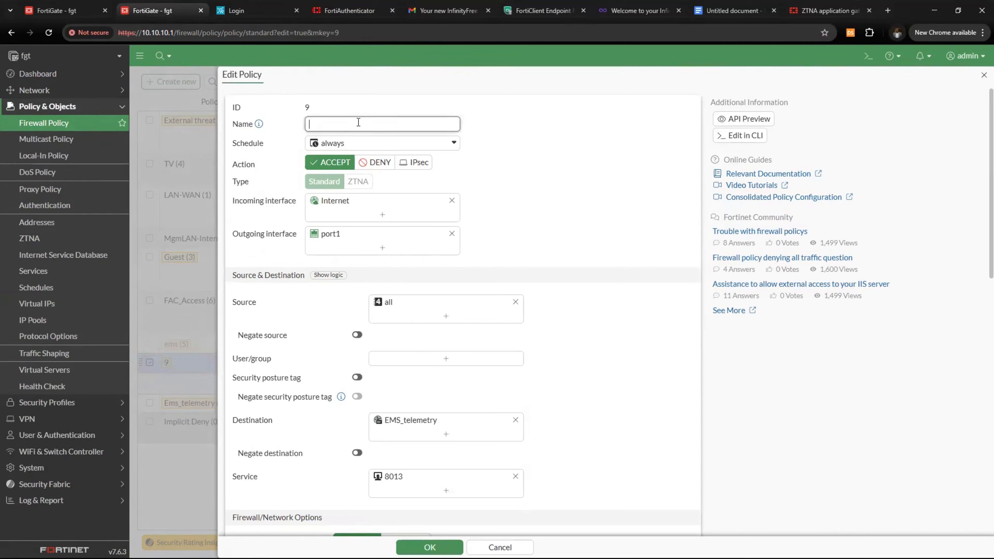
type("EMS")
type("_forticlient_installer")
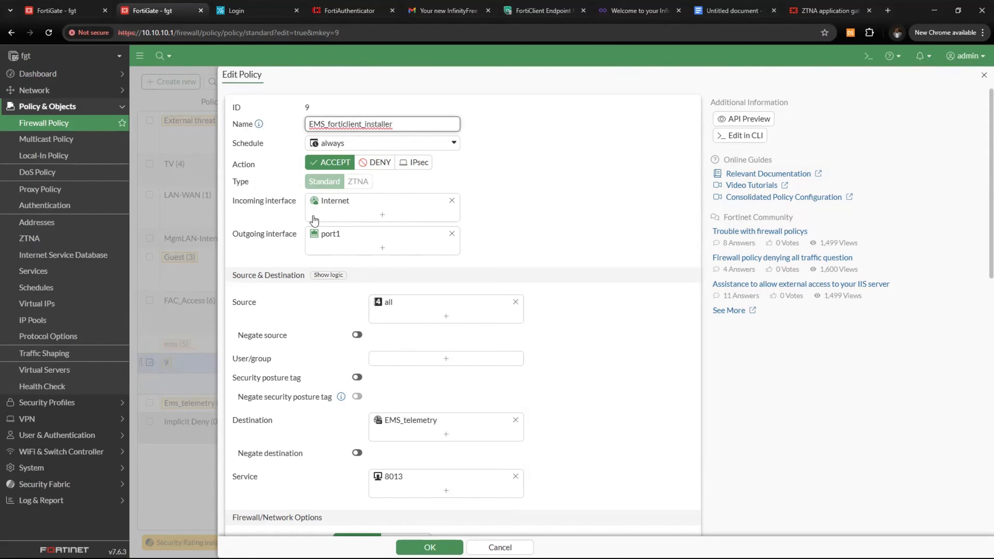
Replace destination EMS_telemetry with the EMS_Forticlient_installer virtual IP and remove service 8013
scroll(445, 294, "down", 3)
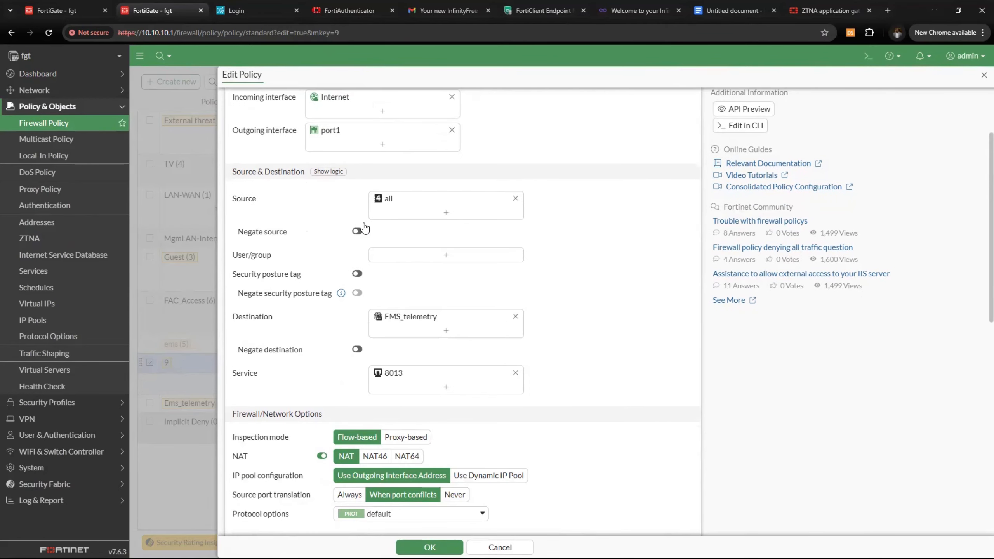
scroll(354, 211, "up", 3)
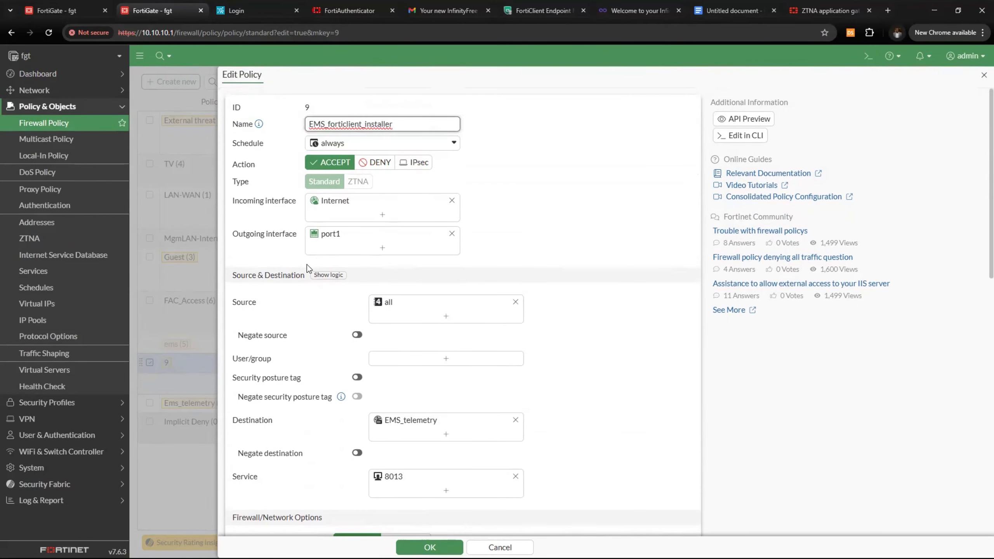
scroll(366, 261, "down", 5)
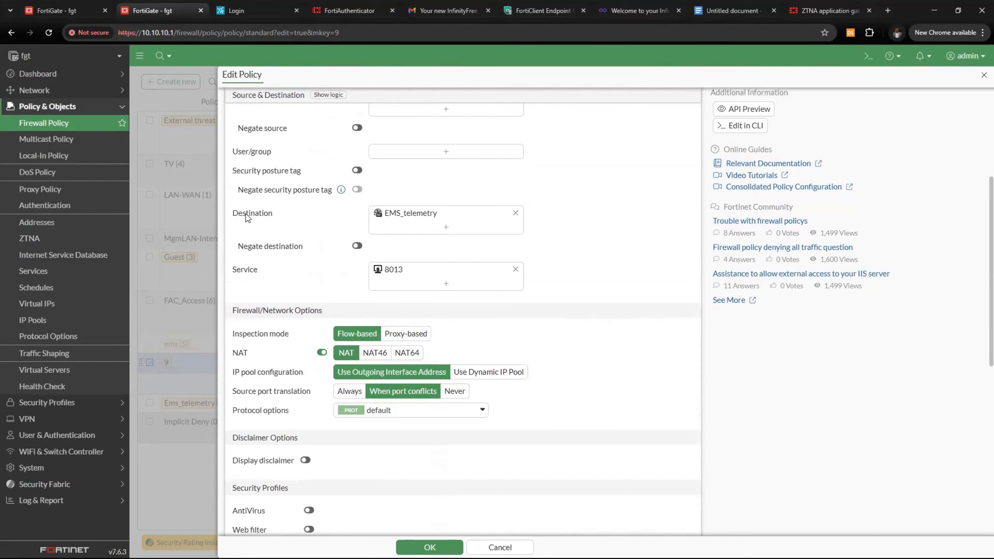
left_click(515, 214)
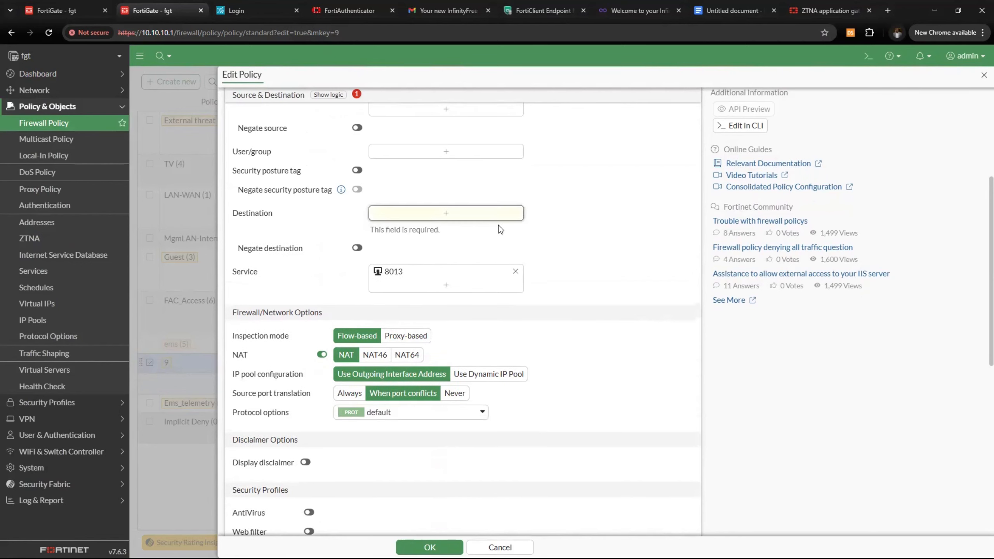
left_click(480, 218)
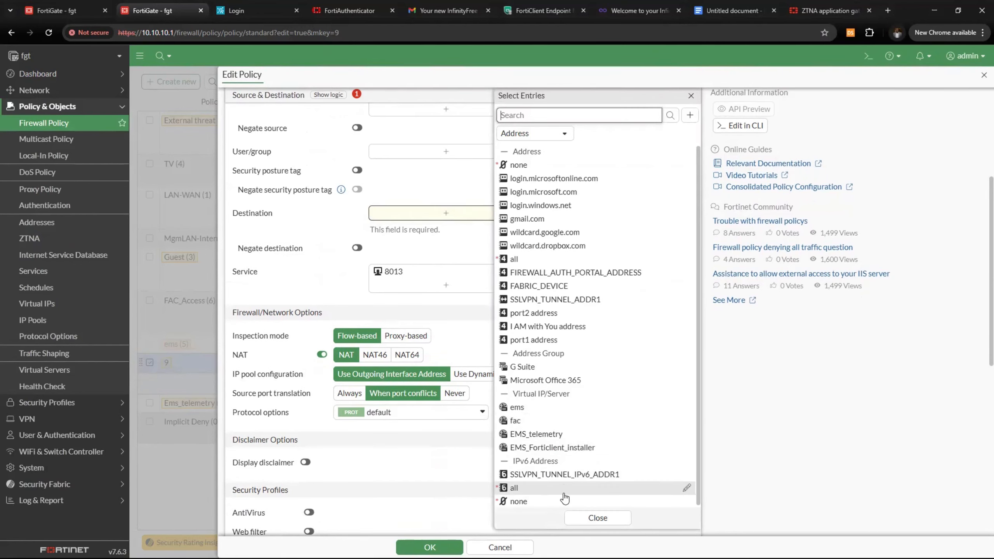
left_click(552, 448)
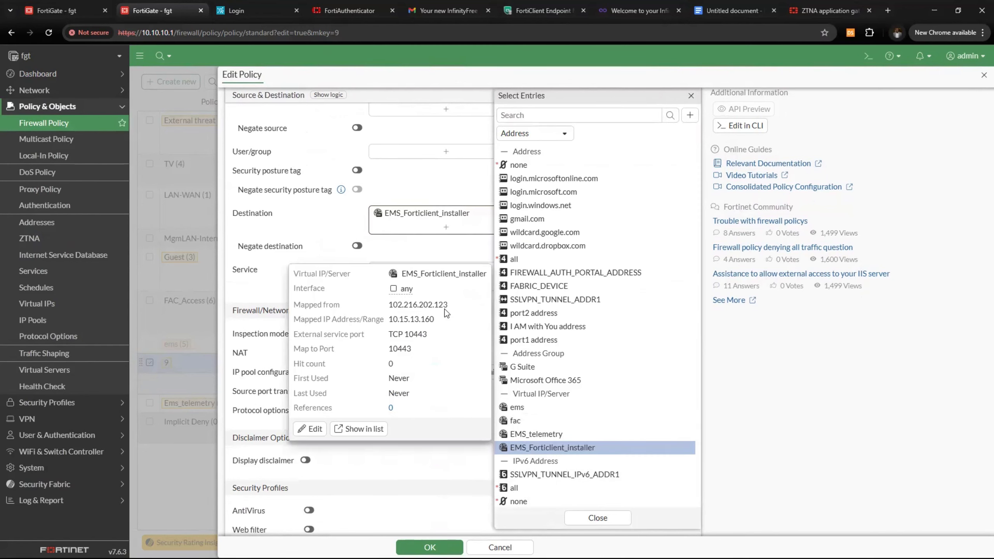
left_click(411, 193)
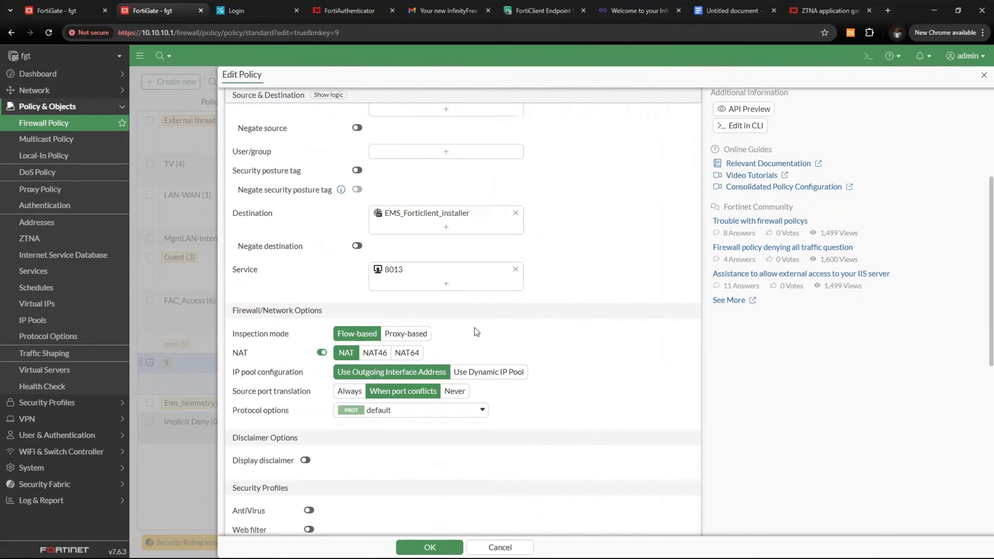
left_click(515, 270)
left_click(474, 275)
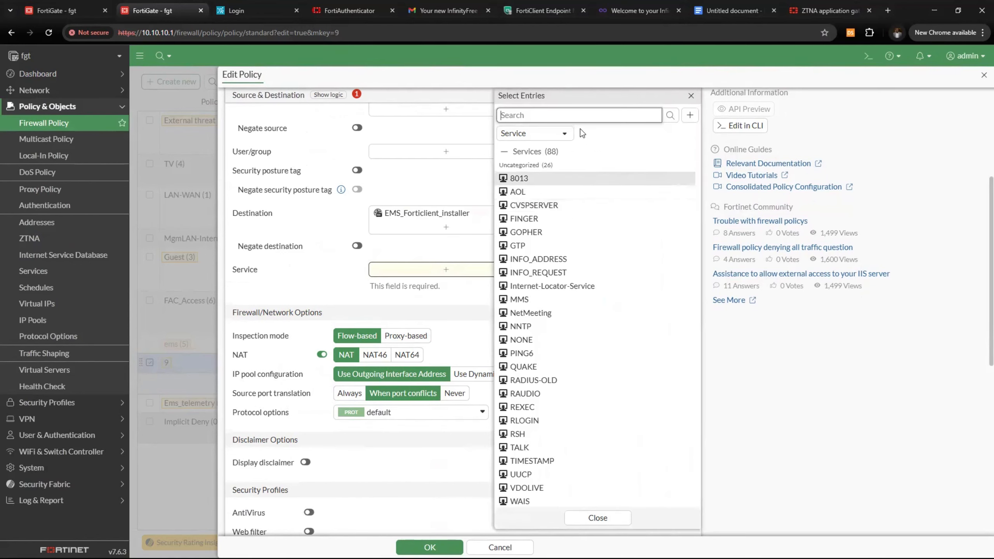
Create TCP service 10443 with destination port range 10443–10443 and select it for policy 9
type("10443")
key("Return")
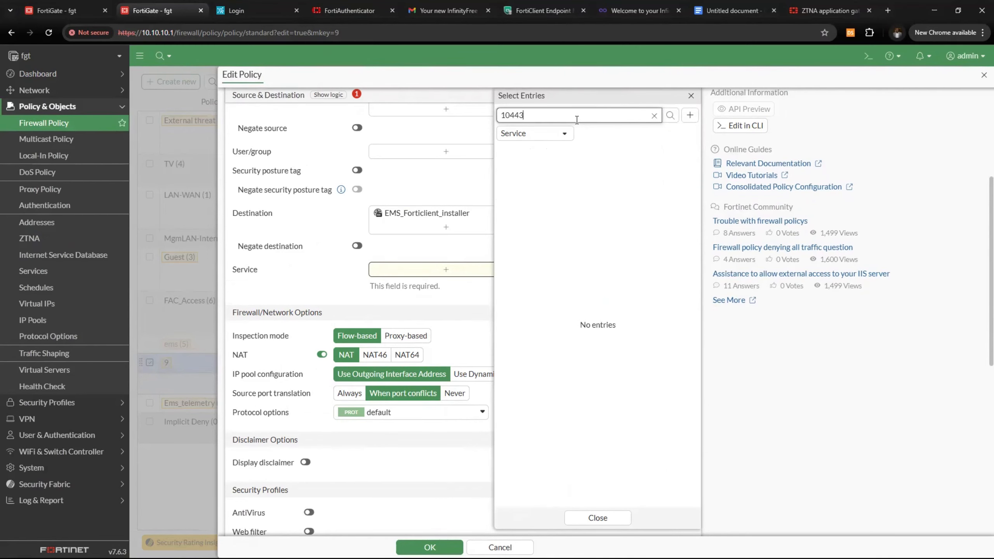
left_click(690, 114)
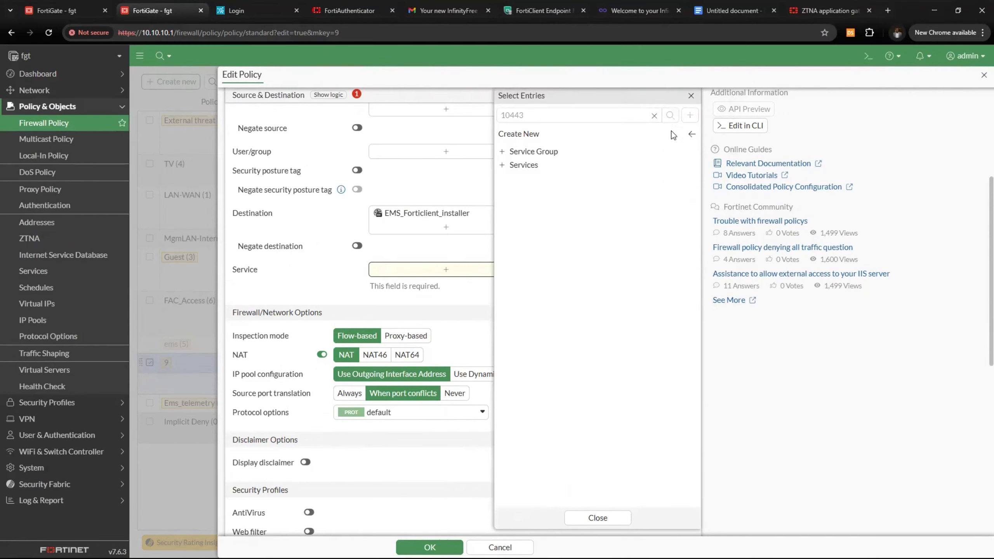
left_click(524, 165)
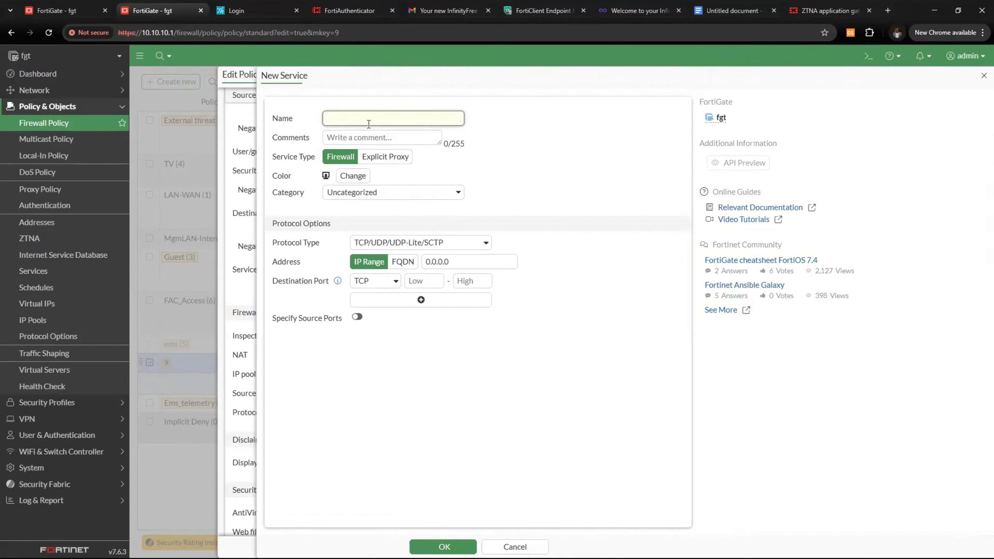
type("10443")
left_click(427, 282)
type("10")
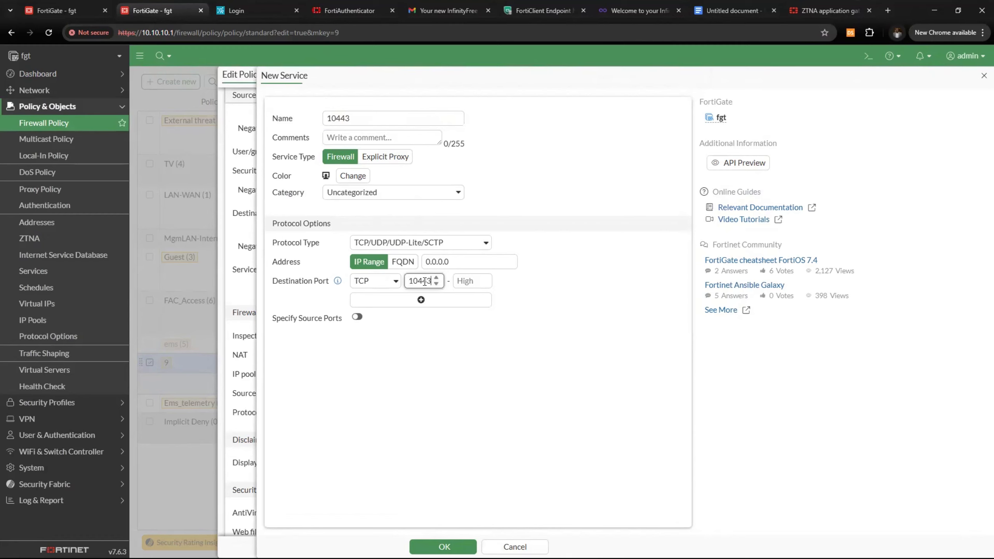
left_click(465, 282)
type("10")
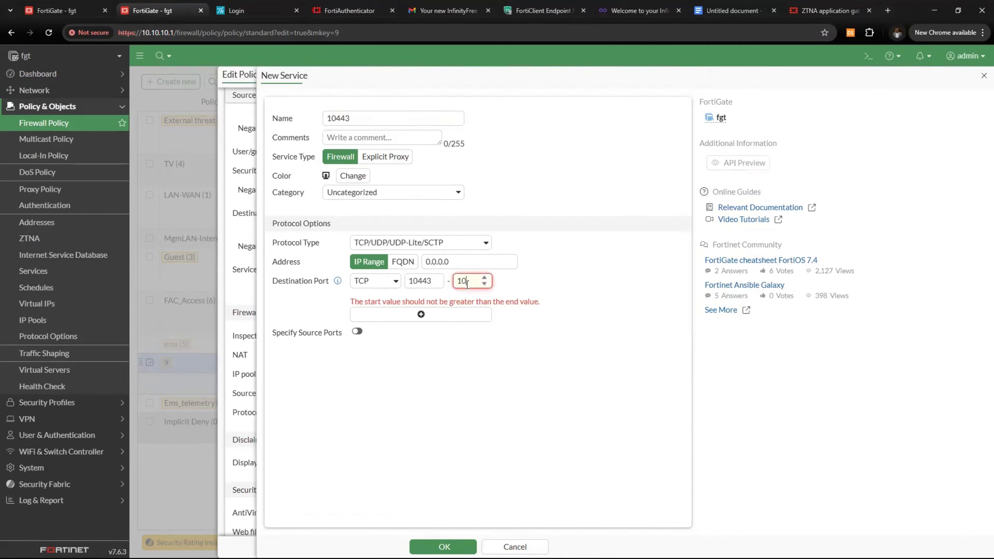
type("443")
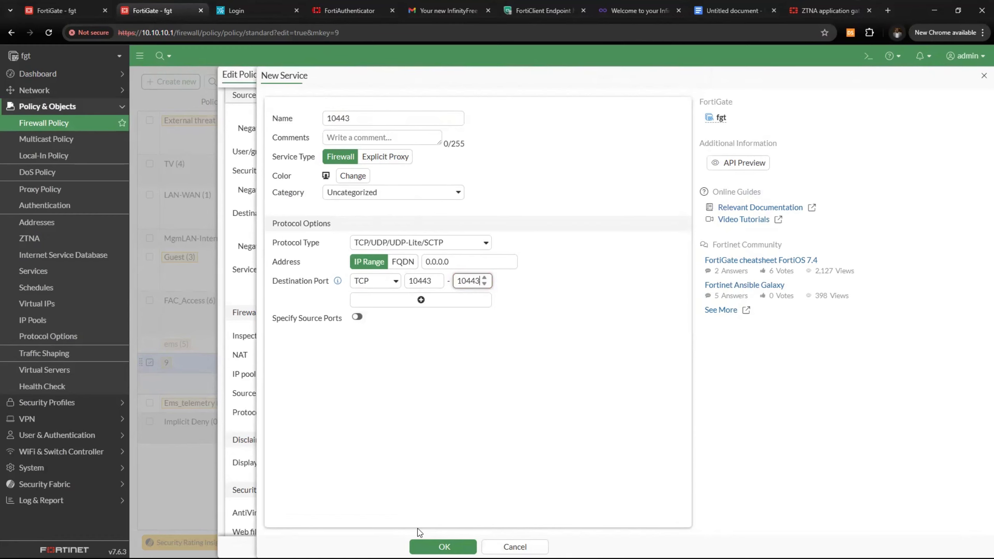
left_click(443, 547)
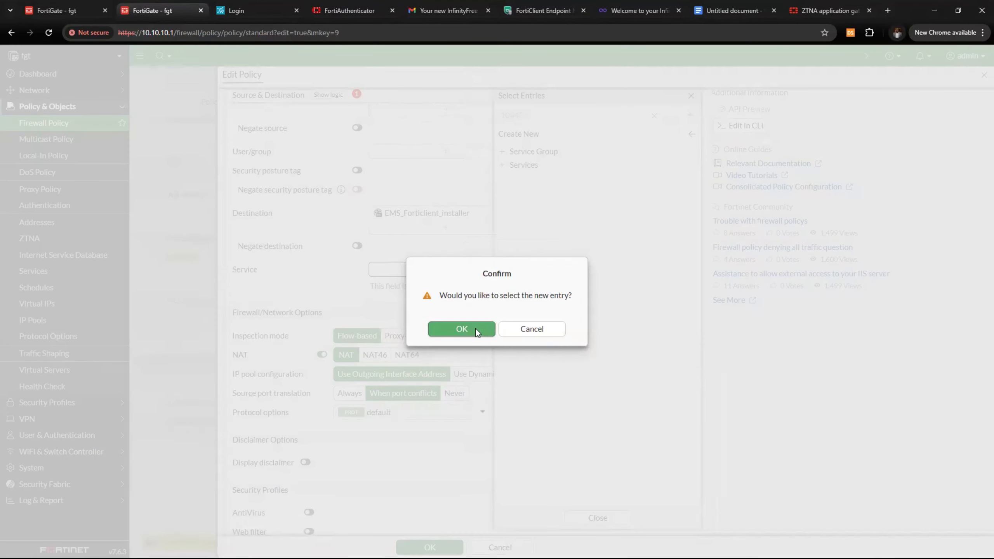
left_click(476, 327)
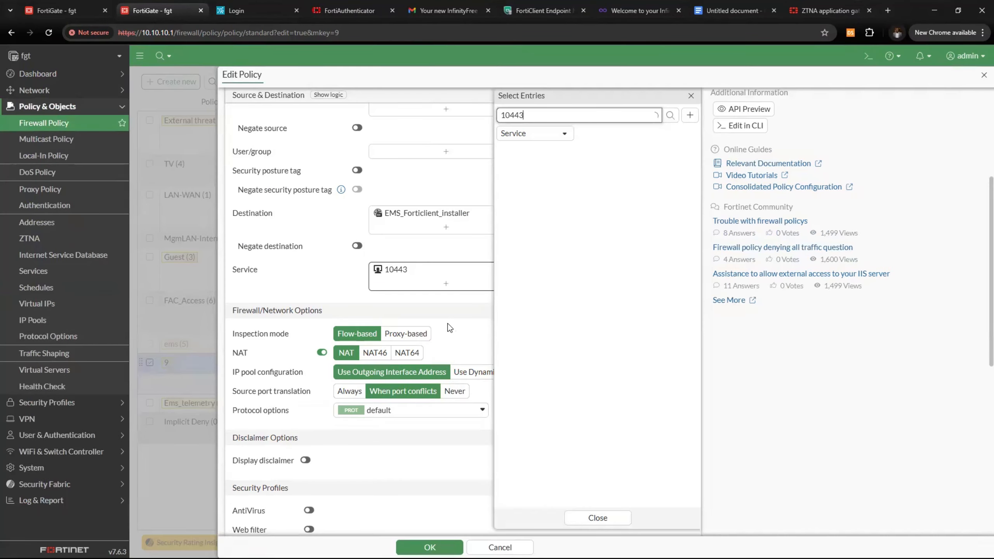
left_click(341, 280)
Enable the EMS_forticlient_installer policy and save it
scroll(424, 466, "down", 8)
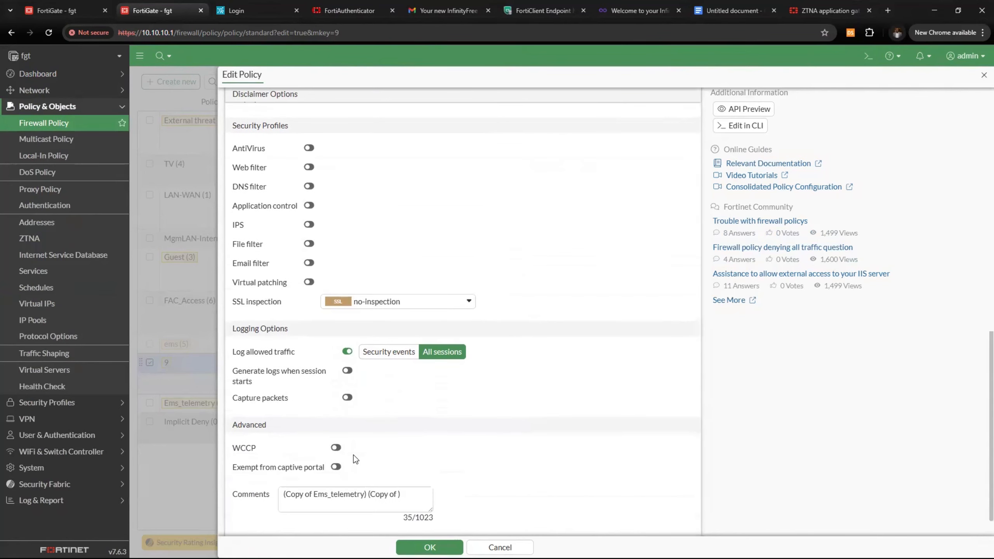
scroll(353, 455, "down", 1)
left_click_drag(235, 512, 276, 515)
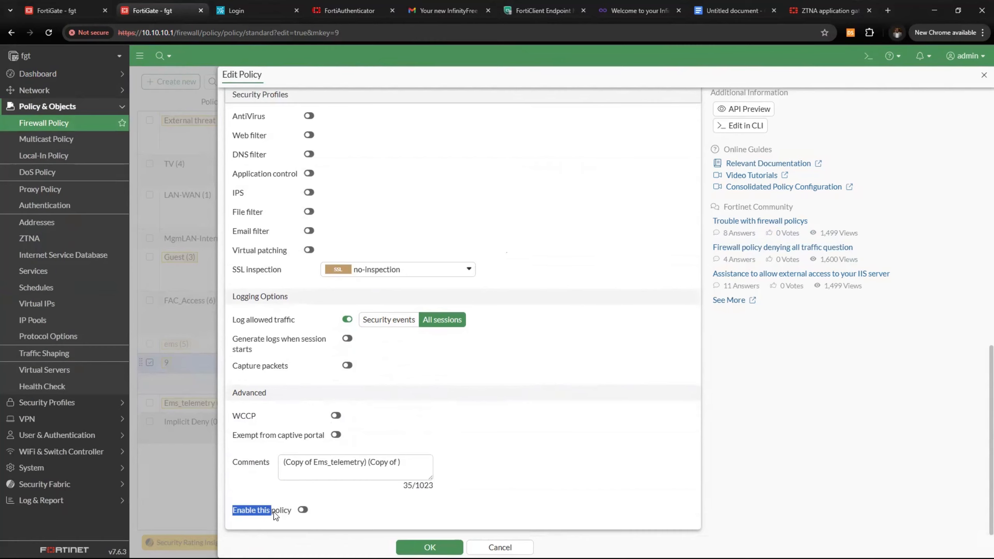
left_click(303, 510)
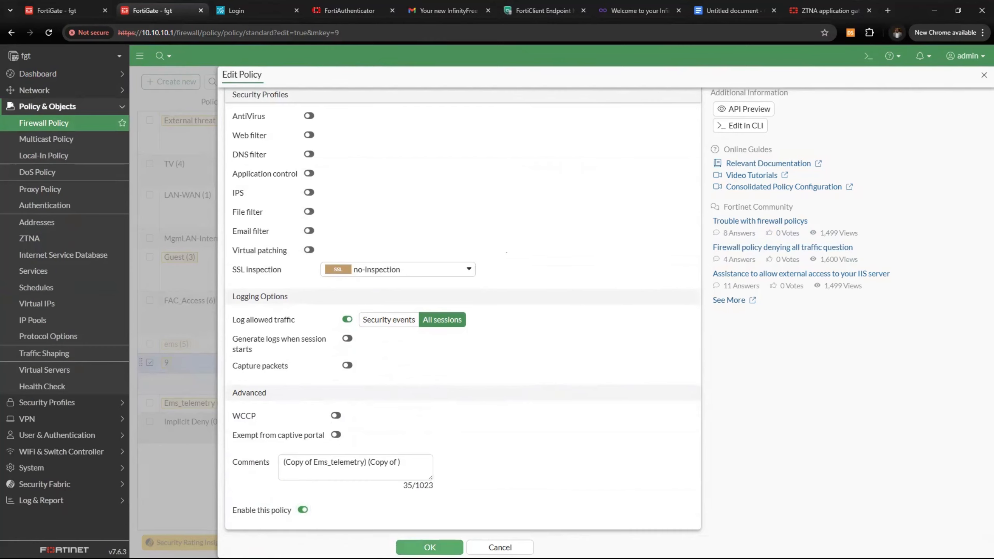
left_click(415, 547)
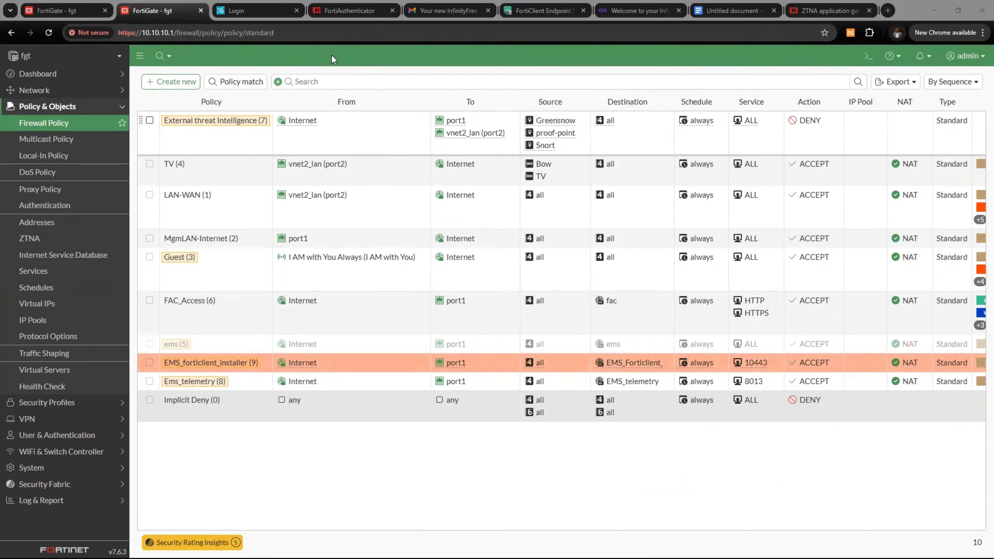
Bring up the Google Docs port table and highlight the EMS-Telemetry and installer rows
double_click(899, 20)
left_click(640, 51)
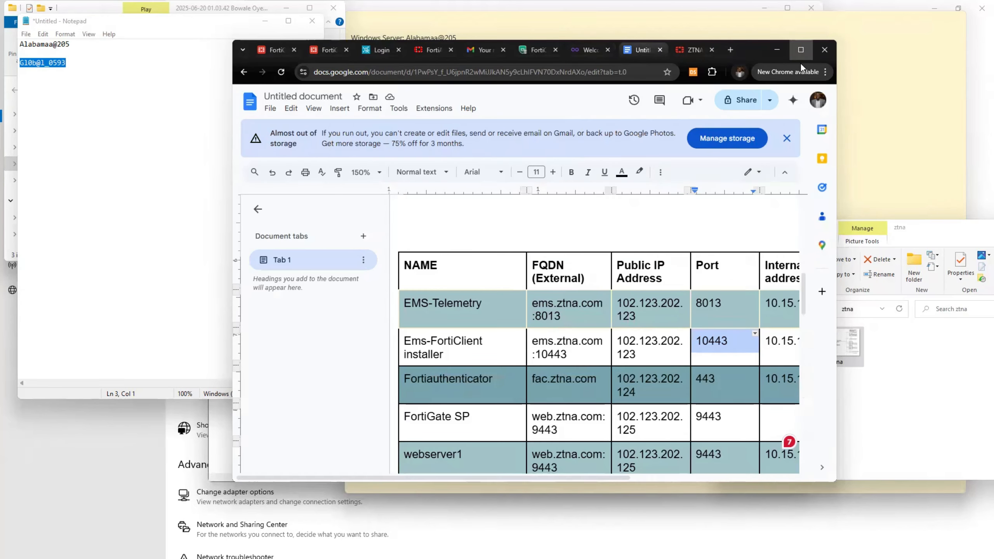
left_click(804, 52)
left_click_drag(183, 258, 655, 301)
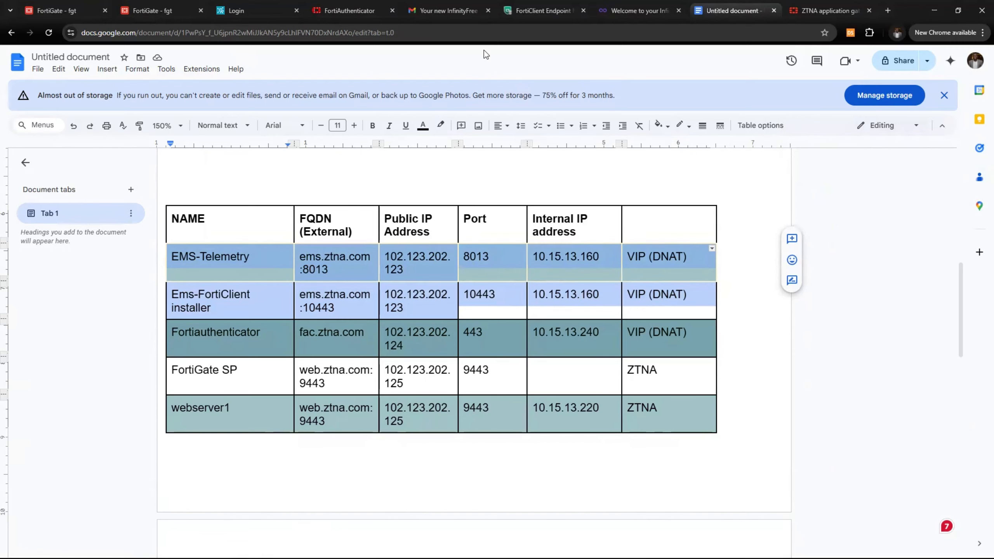
Scroll FortiClient EMS Settings up to FQDN ems.ztna.com and management address 192.168.100.170:9443
left_click(538, 11)
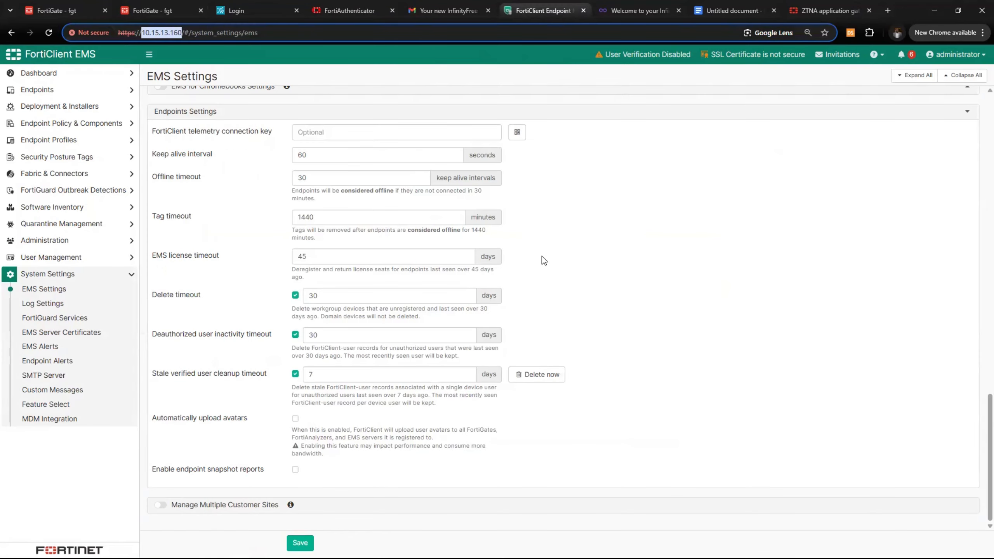
scroll(542, 256, "up", 6)
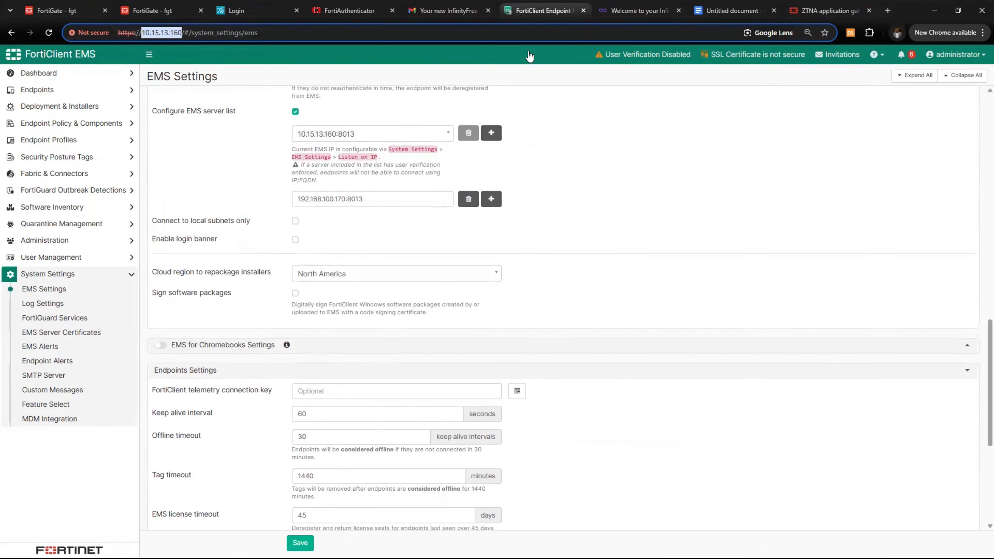
scroll(580, 161, "up", 12)
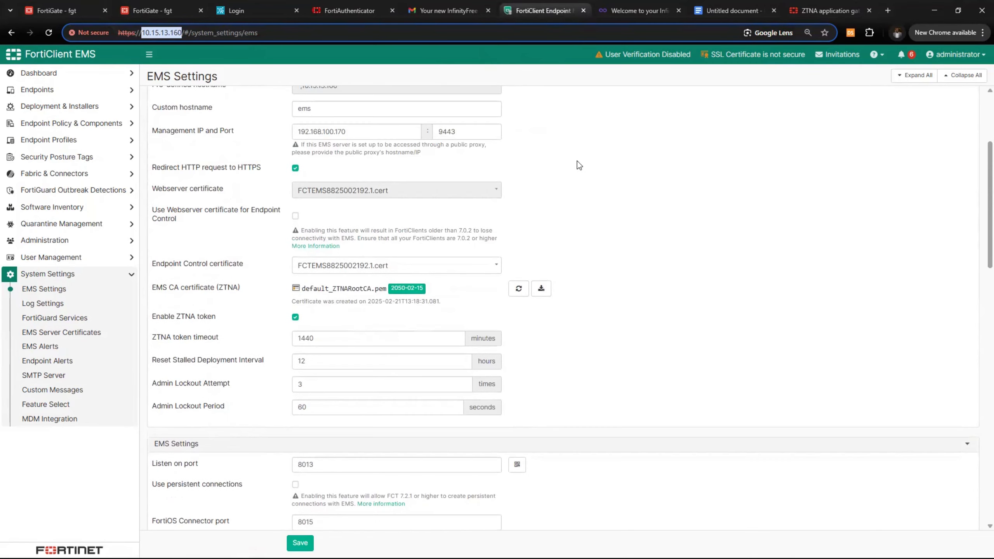
scroll(577, 160, "up", 3)
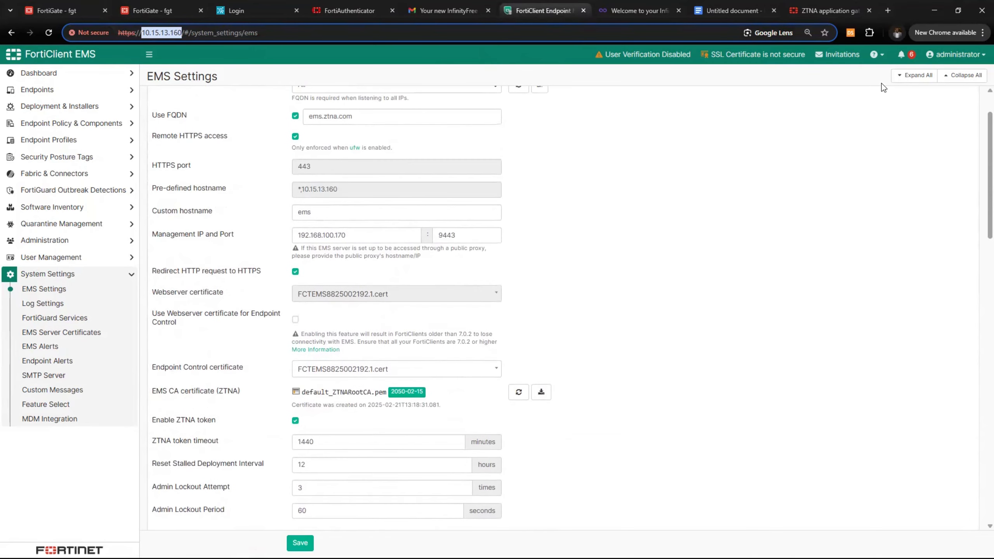
Go to EMS endpoint Invitations, expanding the Domains tree, to see the bow and dfd invitations
left_click(837, 58)
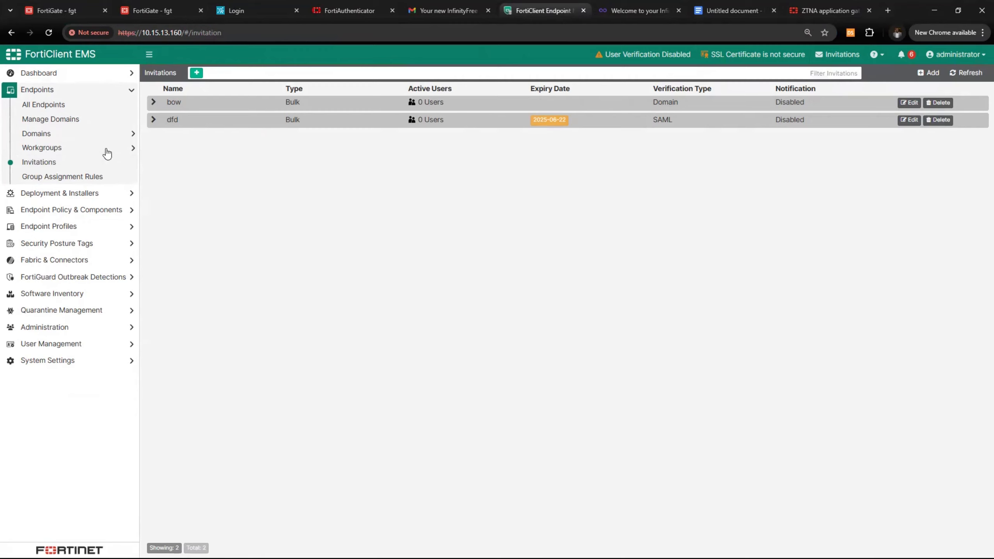
left_click(83, 135)
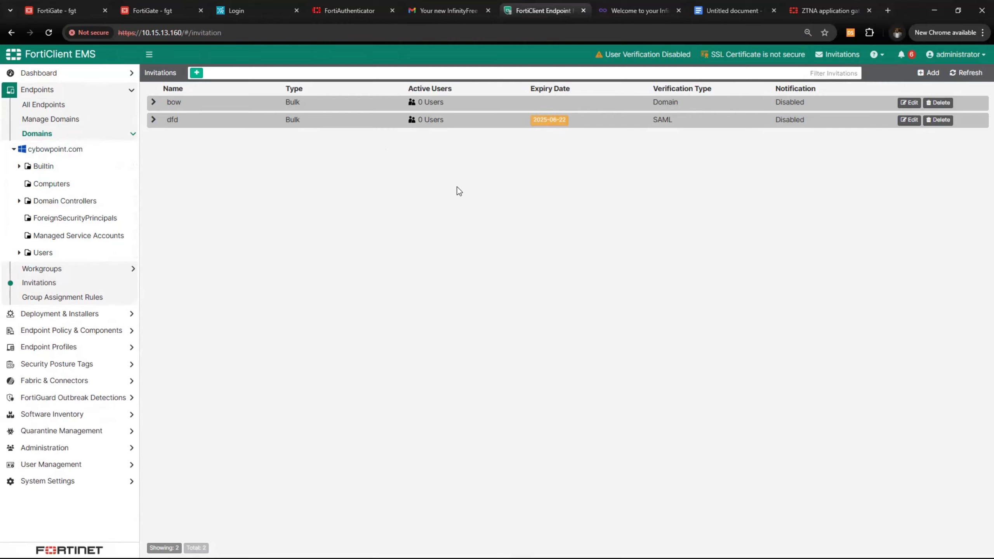
left_click(836, 62)
Add an invitation named Remote_users on listen address ems.ztna.com:8013 and start including an installer
left_click(926, 74)
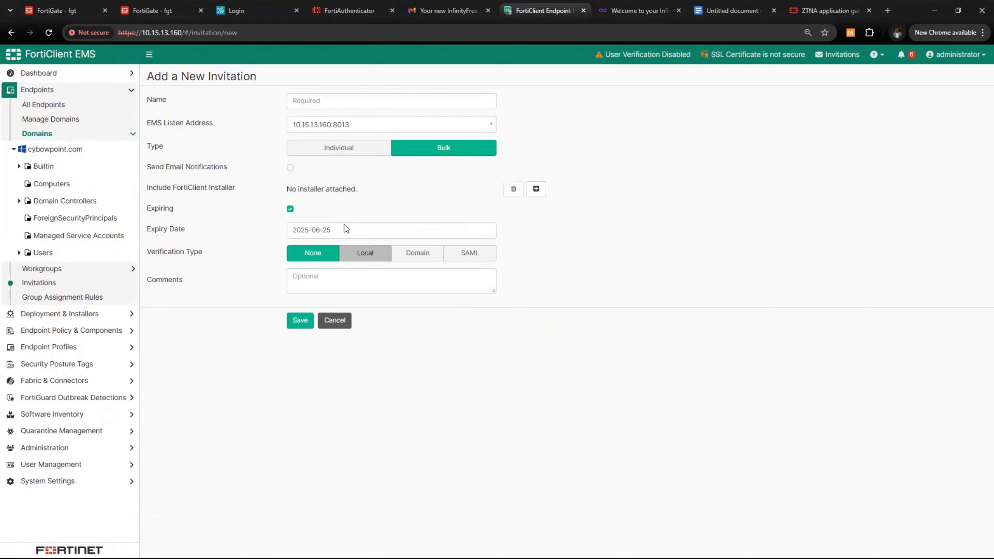
left_click(320, 104)
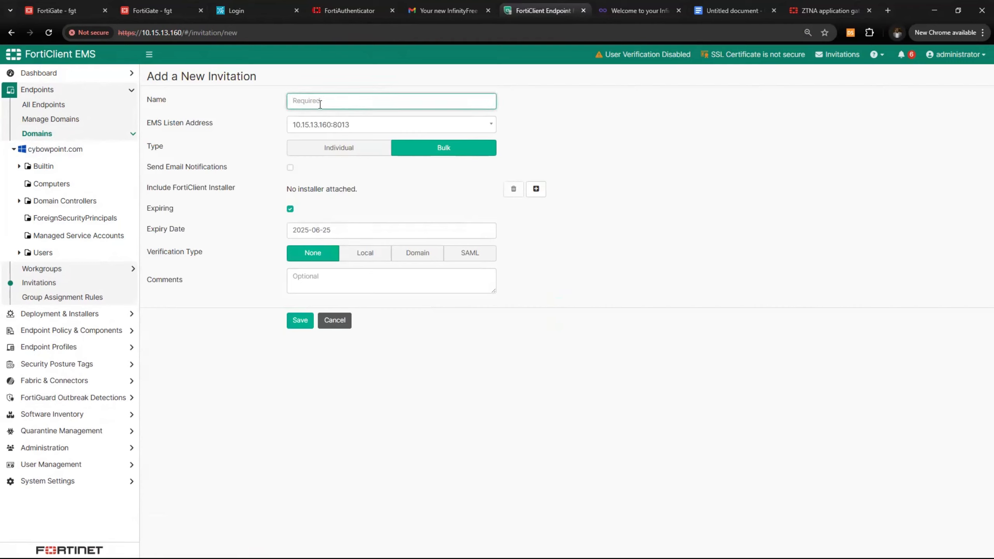
type("Remote_users")
left_click(426, 125)
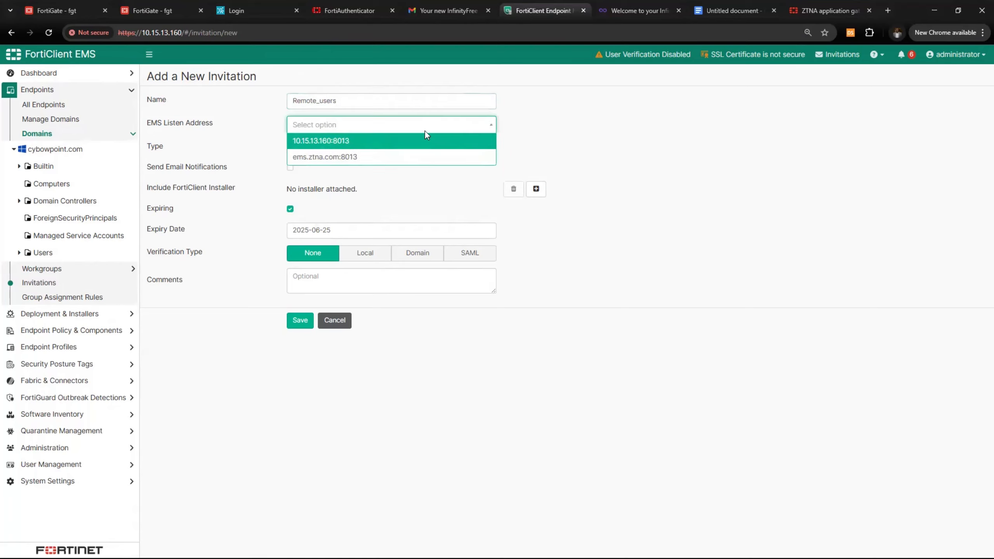
left_click(350, 157)
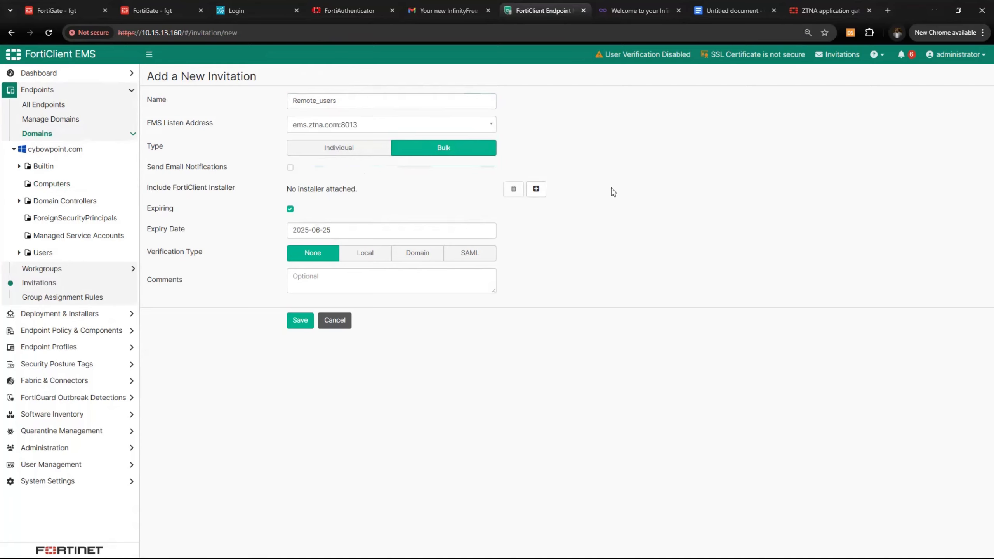
left_click(536, 189)
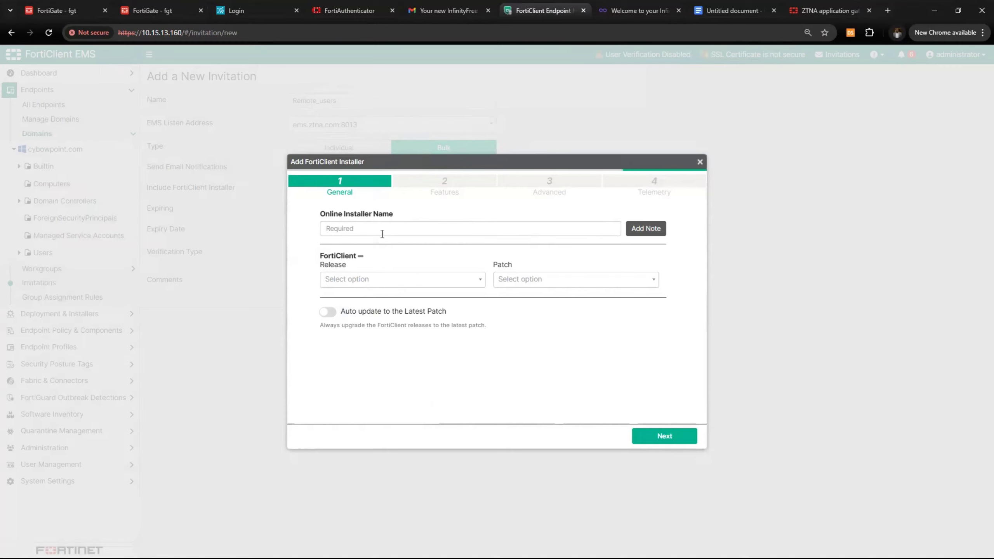
Name the installer Remote_users, pick release 7.4 patch 7.4.3, and enable auto-update to latest patch
left_click(383, 231)
type("Rem")
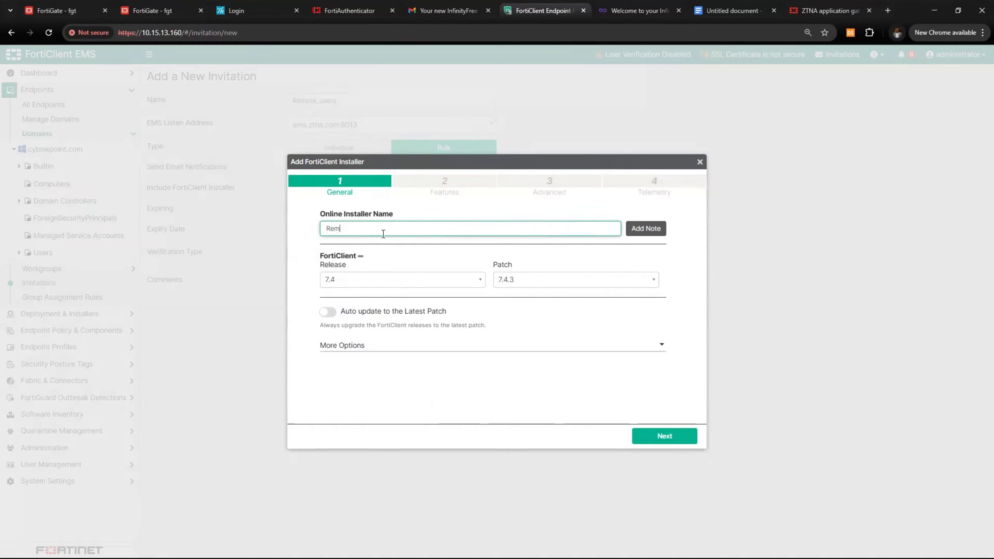
type("or")
key("BackSpace")
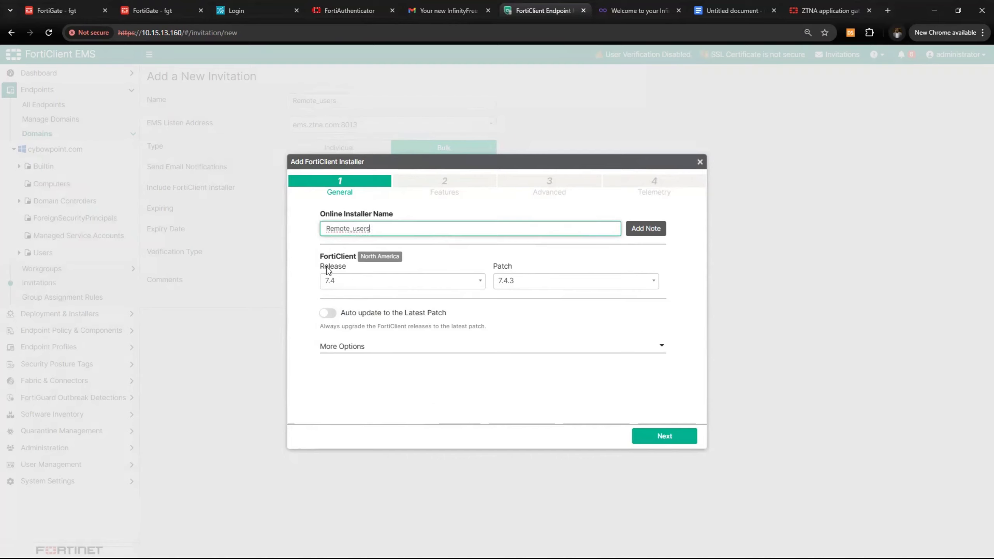
left_click(596, 162)
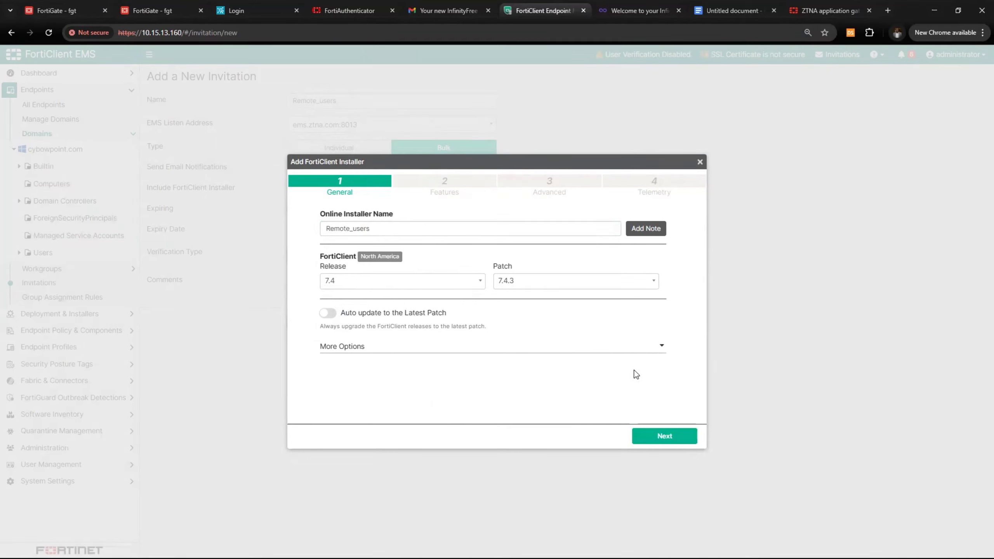
left_click(429, 282)
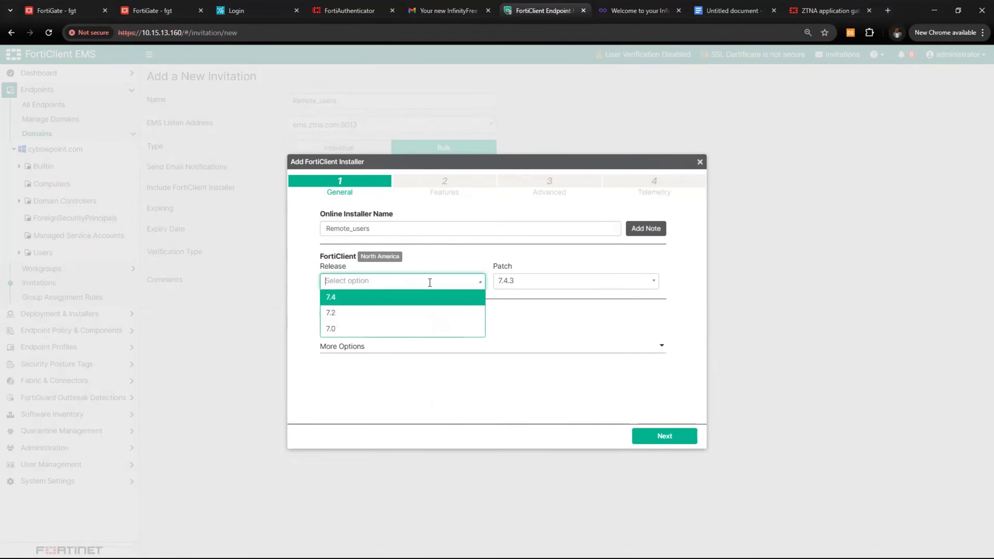
left_click(415, 297)
left_click(574, 278)
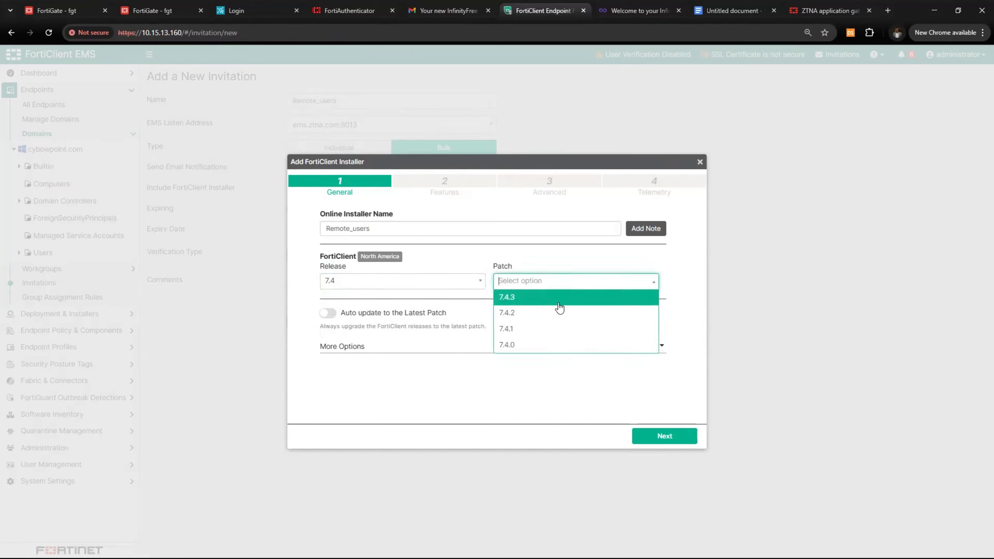
left_click(554, 302)
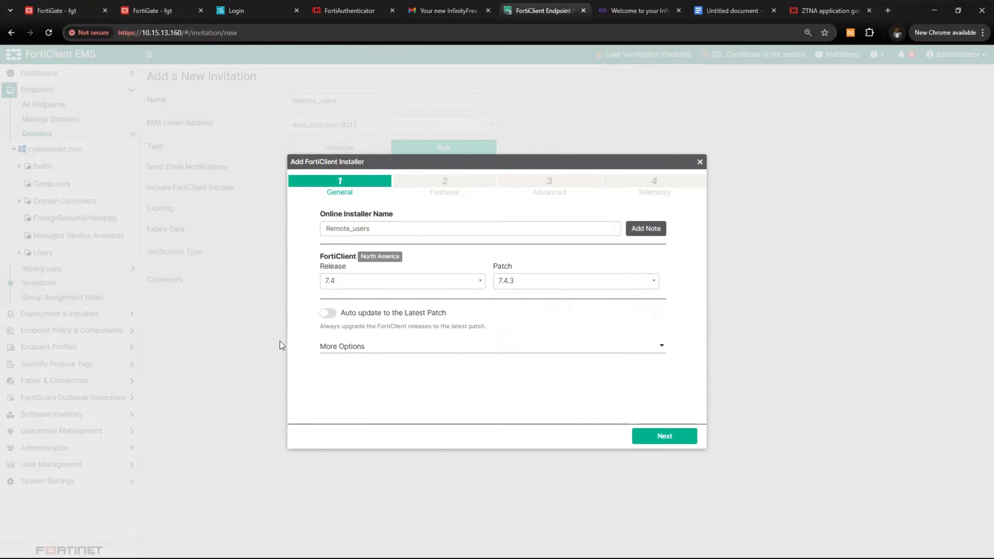
left_click(325, 318)
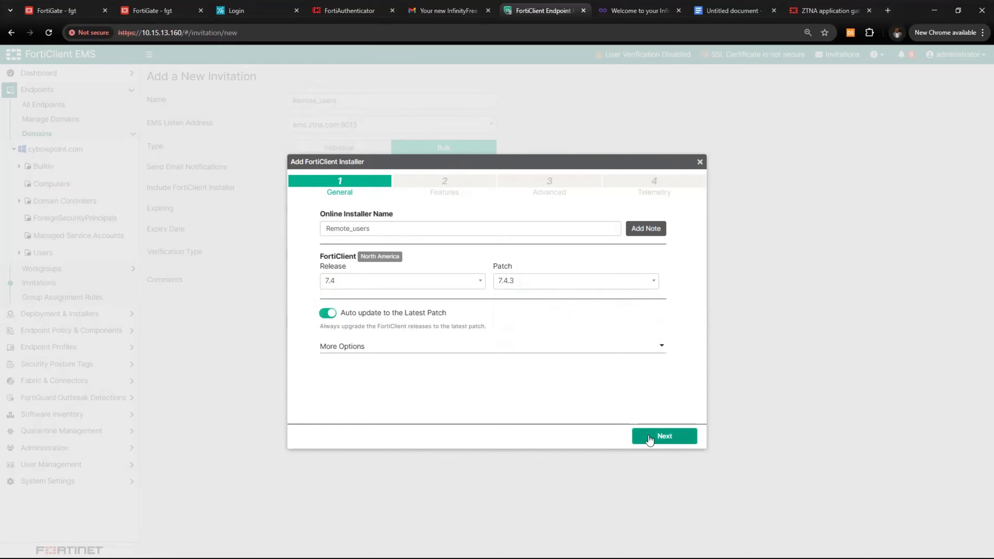
Leave the installer's default security features enabled and advance to the Advanced options step
left_click(663, 434)
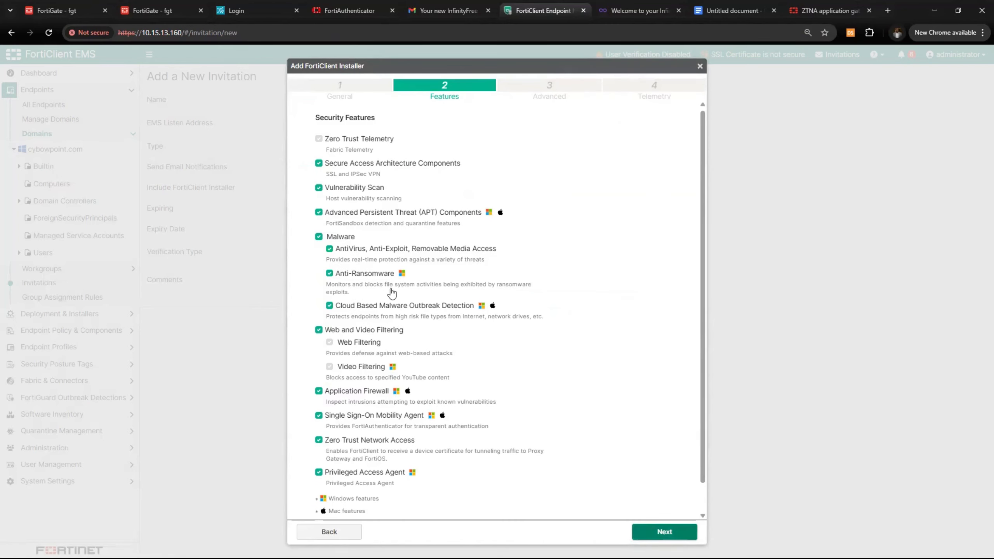
scroll(391, 289, "down", 1)
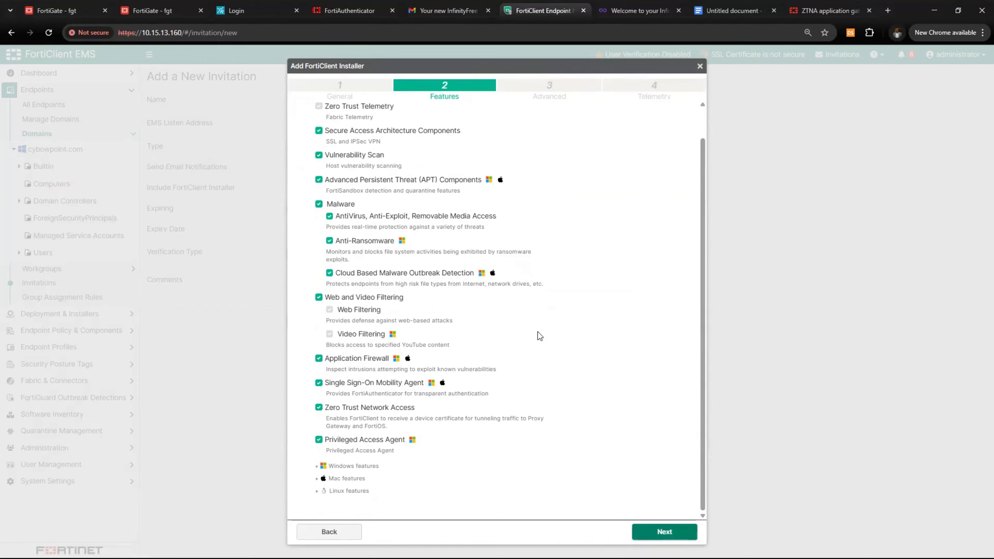
scroll(481, 238, "up", 1)
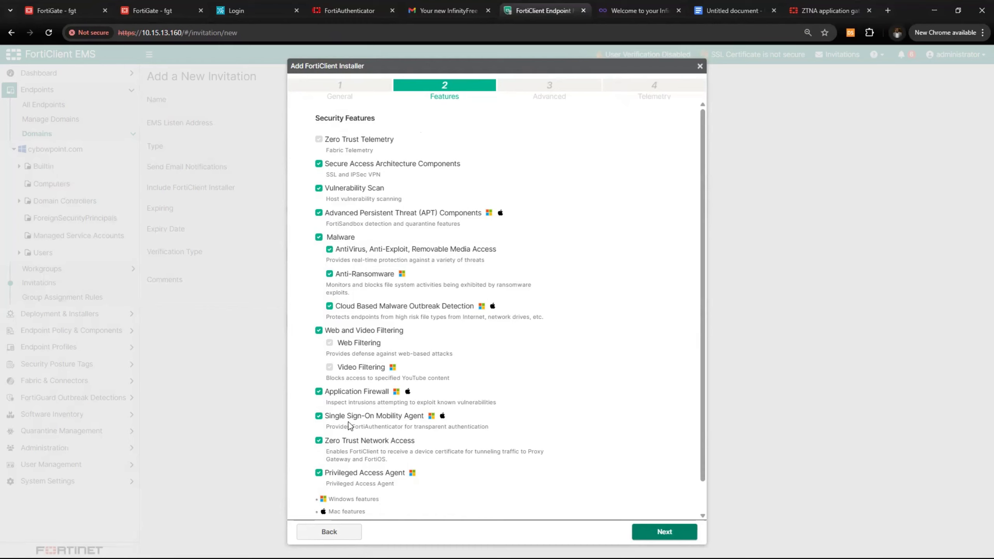
scroll(395, 344, "down", 1)
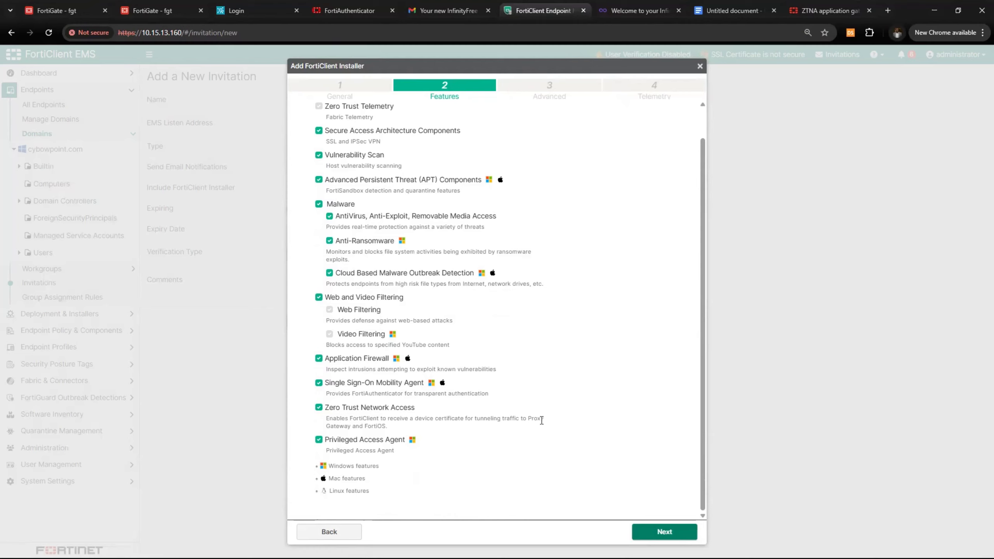
left_click(661, 532)
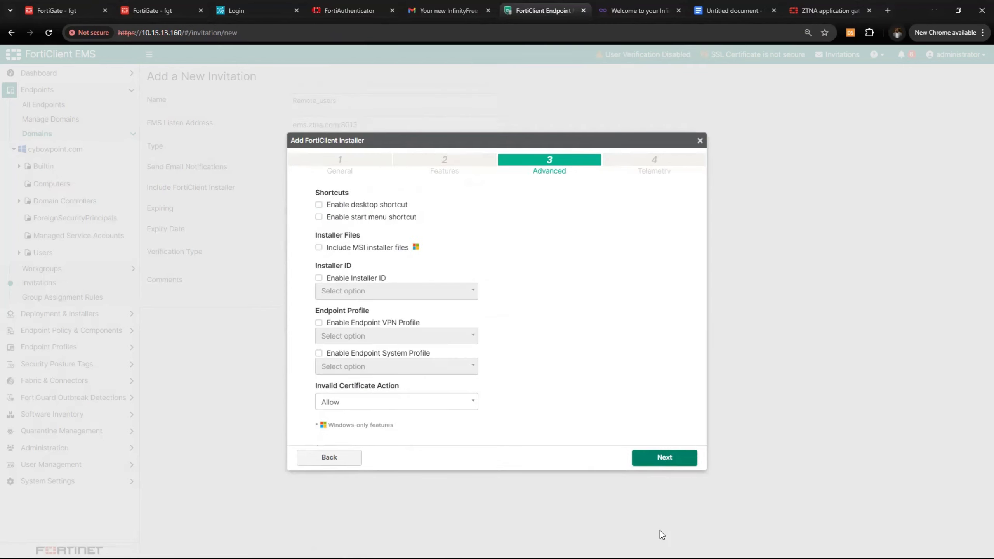
Enable desktop shortcut, MSI installer files and Installer ID, then finish the Remote_users installer
left_click(319, 204)
left_click(319, 247)
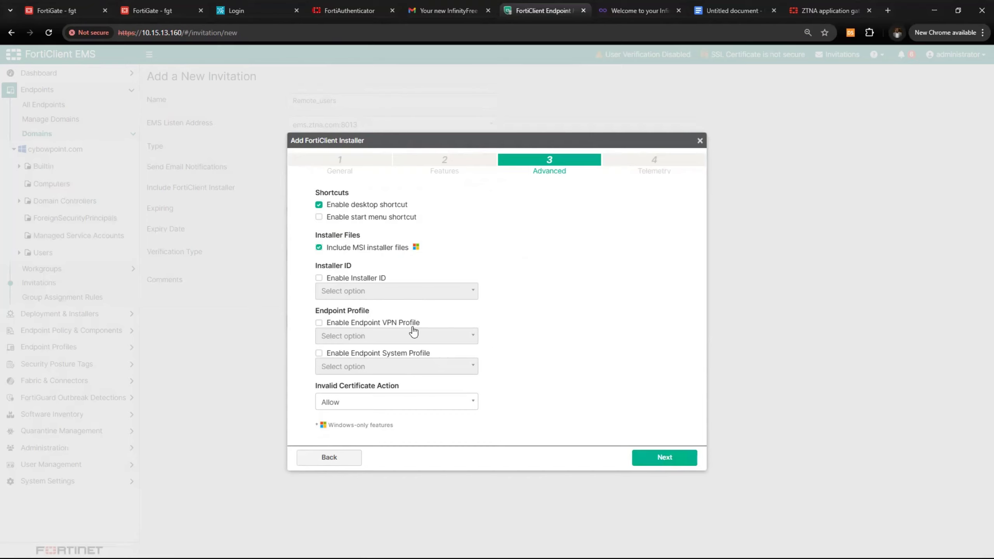
left_click(319, 279)
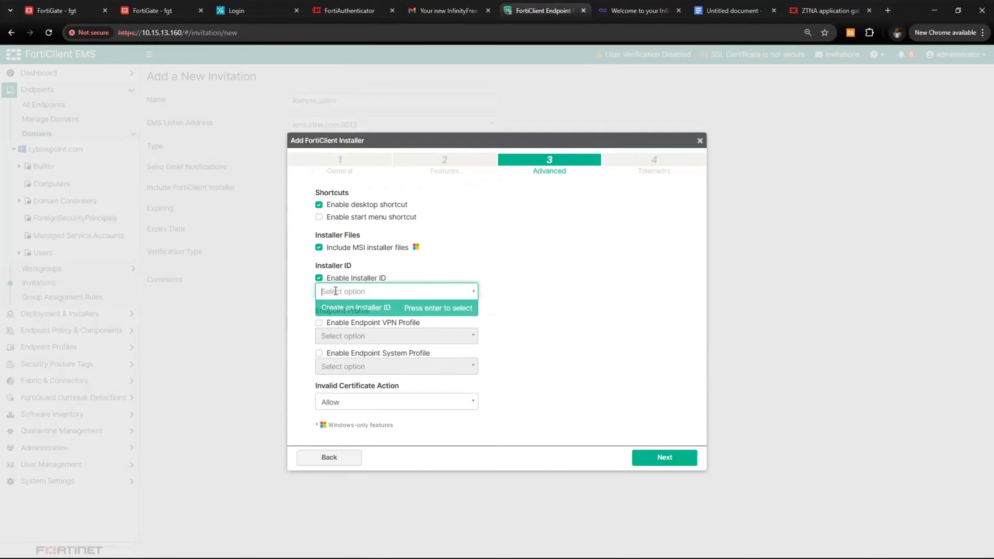
left_click(642, 454)
left_click(659, 350)
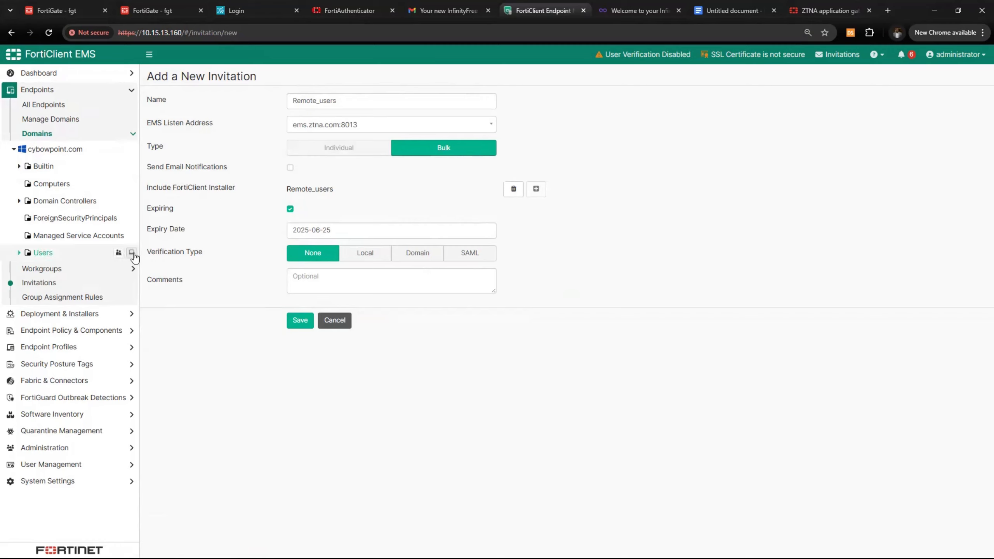
Set verification type to Domain, save the Remote_users invitation, and expand its row for details
left_click_drag(149, 252, 198, 253)
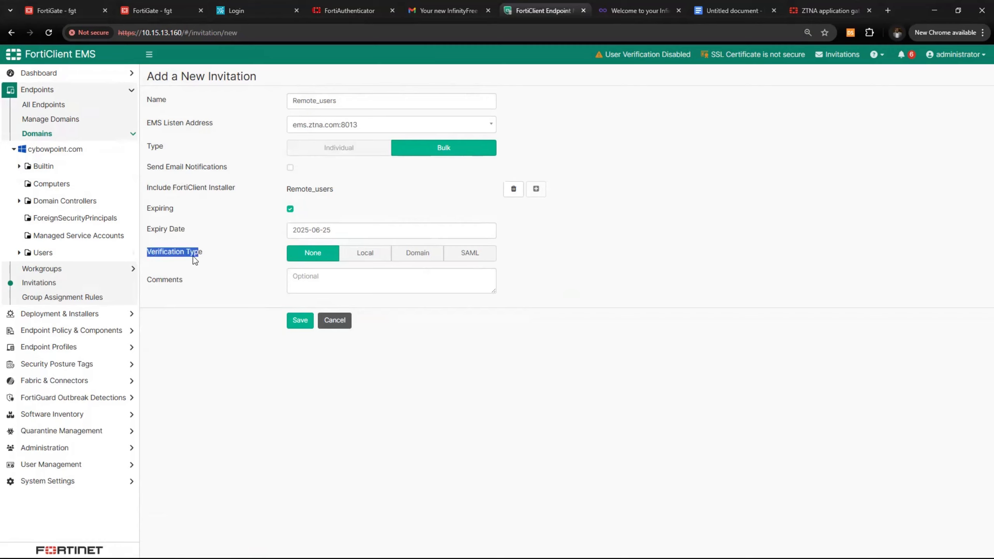
left_click(419, 259)
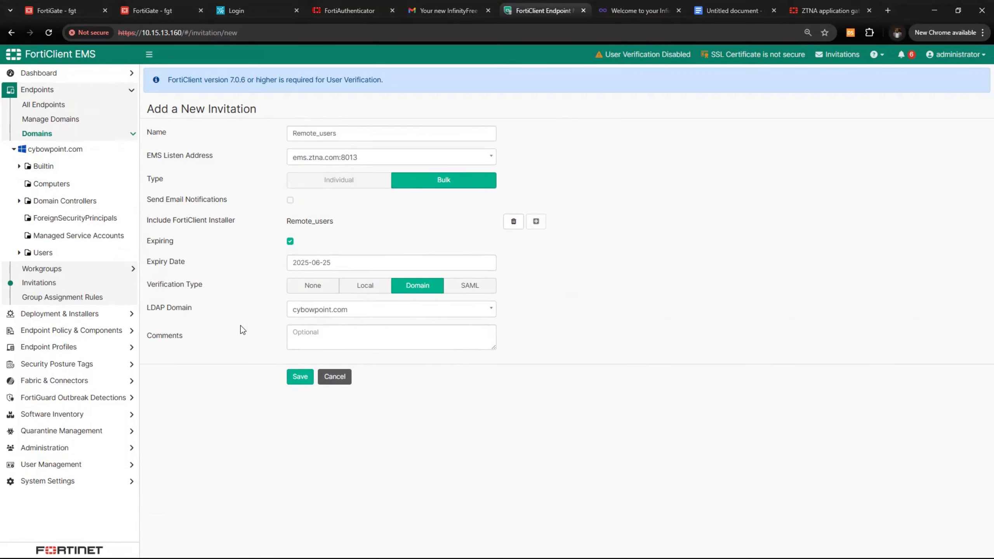
left_click(300, 377)
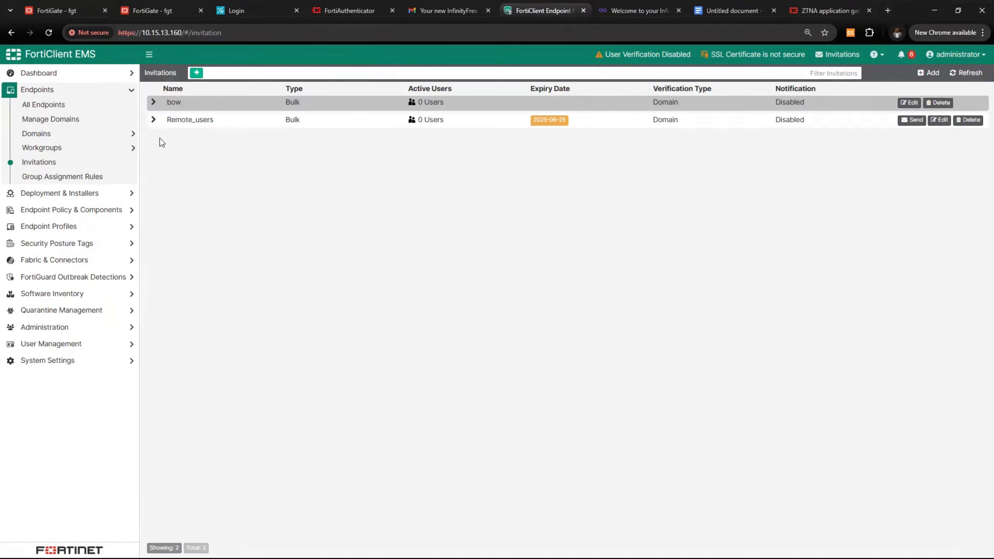
left_click(153, 120)
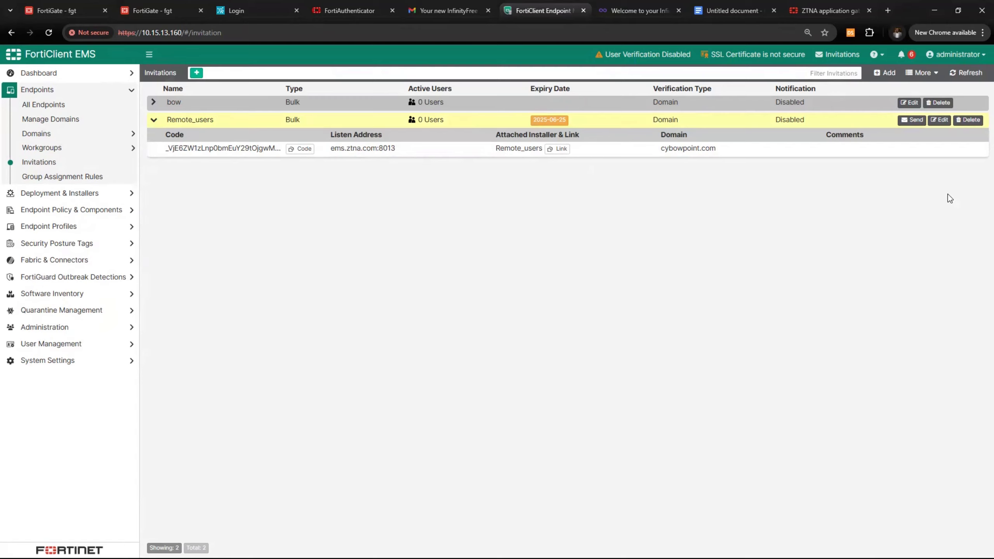
Start e-mailing the Remote_users invitation and add recipient rows
left_click(911, 121)
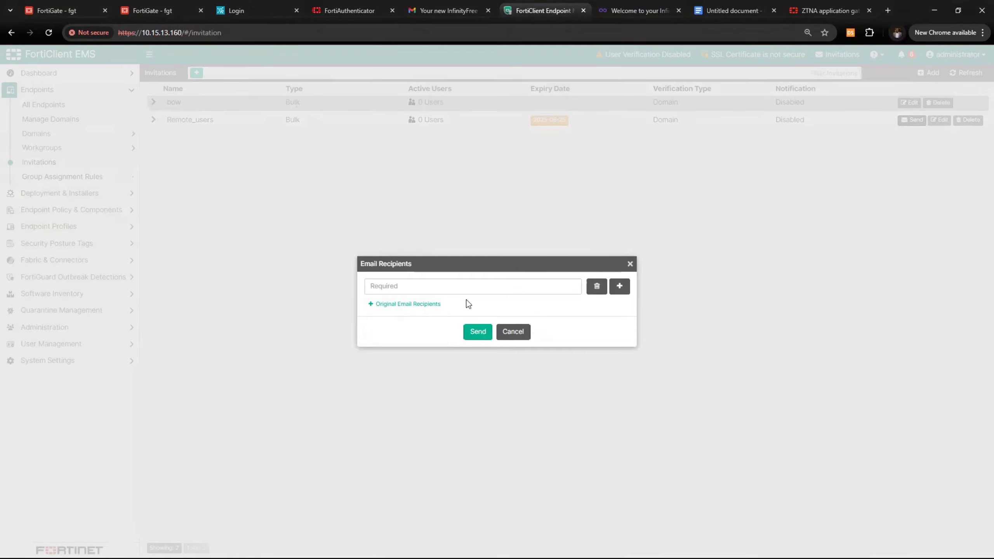
left_click(622, 287)
left_click(625, 293)
left_click(626, 293)
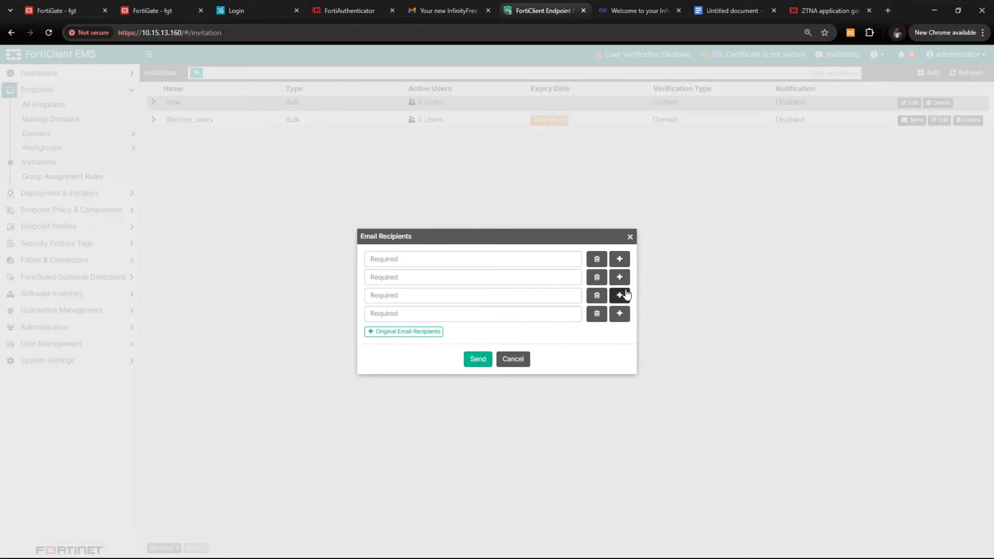
left_click(626, 296)
left_click(623, 304)
Enter the recipient's e-mail address, delete the empty recipient rows, and send the invitation
left_click(393, 245)
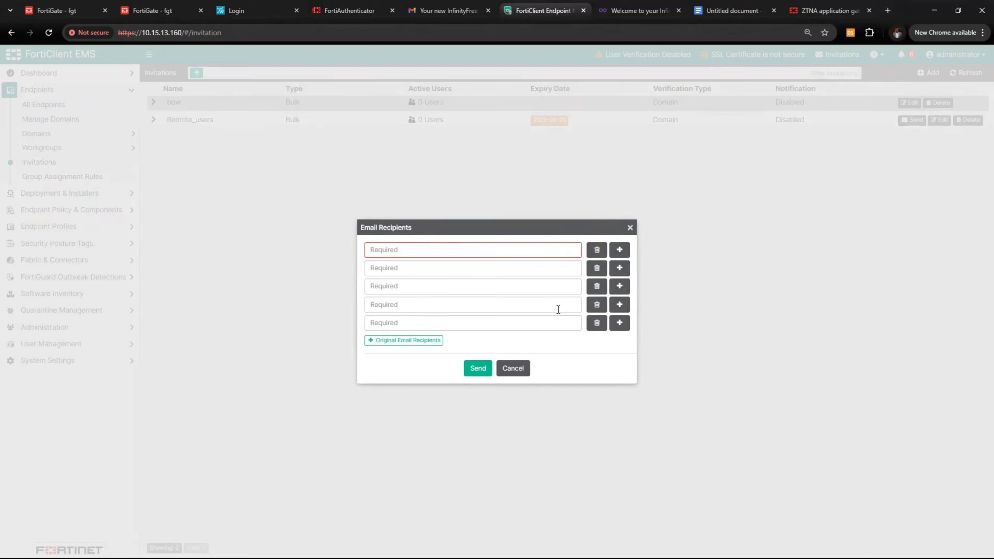
left_click(596, 323)
left_click(595, 314)
left_click(445, 268)
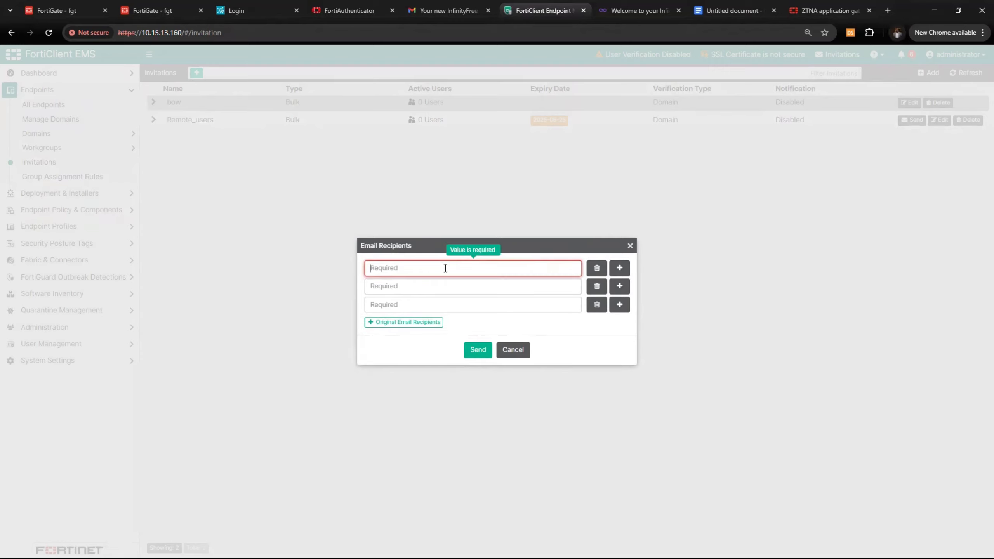
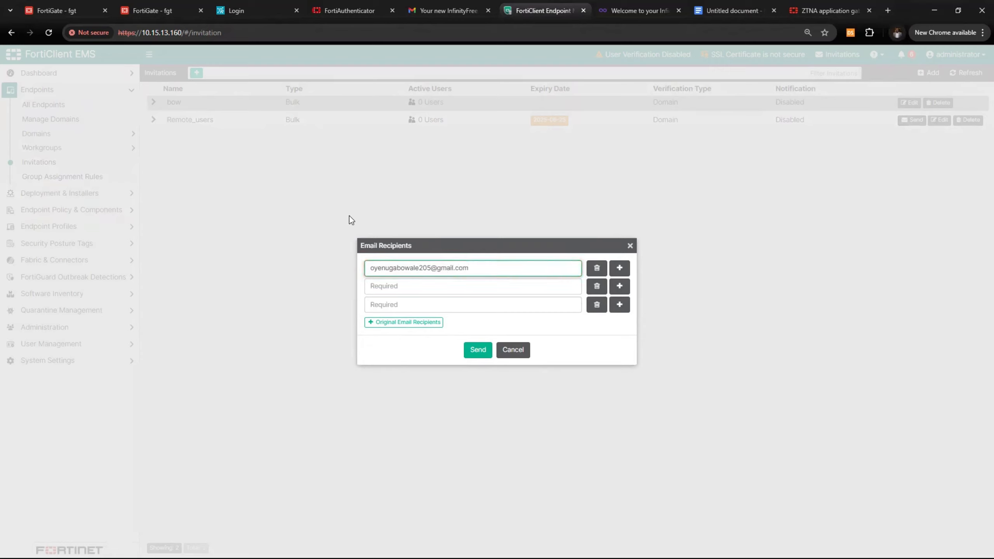
left_click(597, 305)
left_click(596, 295)
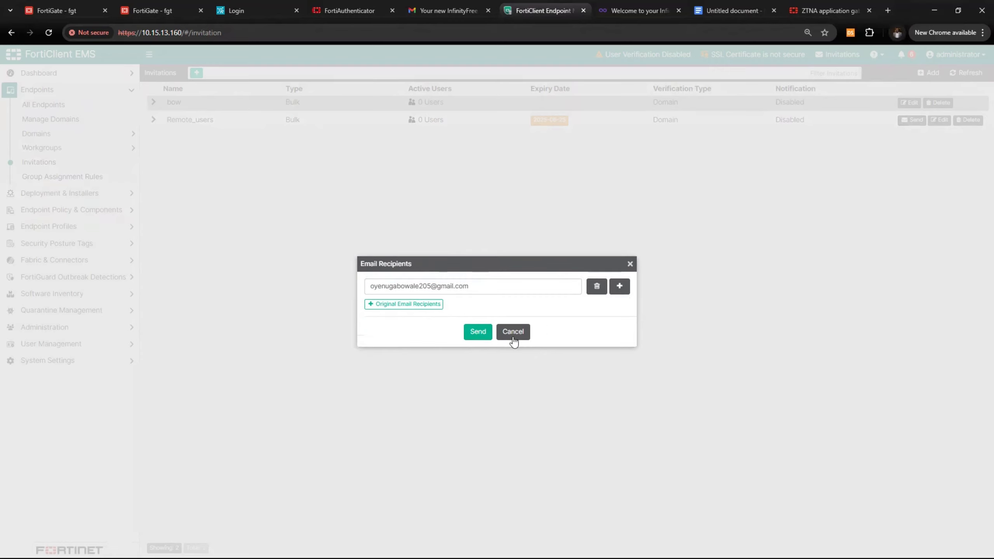
left_click(477, 331)
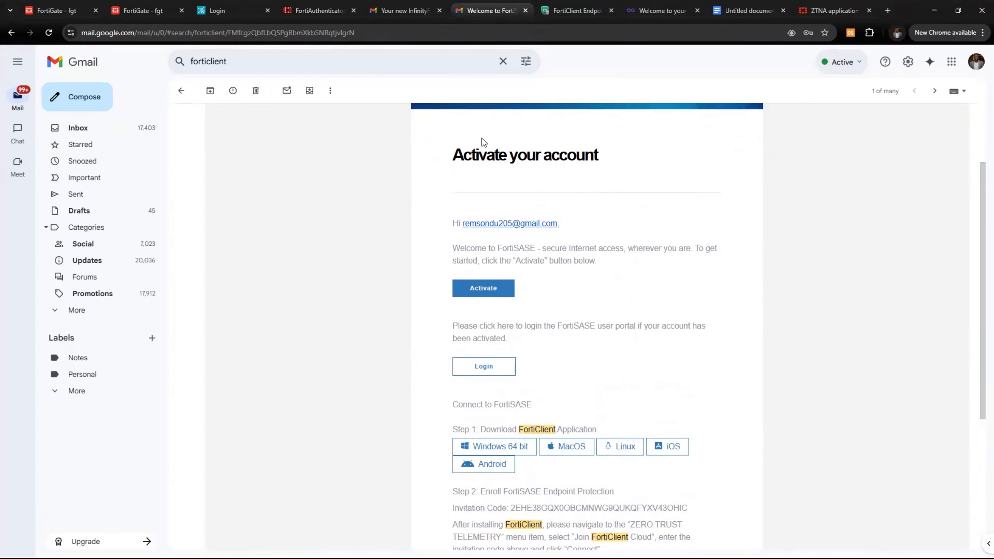
Scroll to the Invitation Code in the FortiSASE activation e-mail and select it
scroll(452, 235, "down", 4)
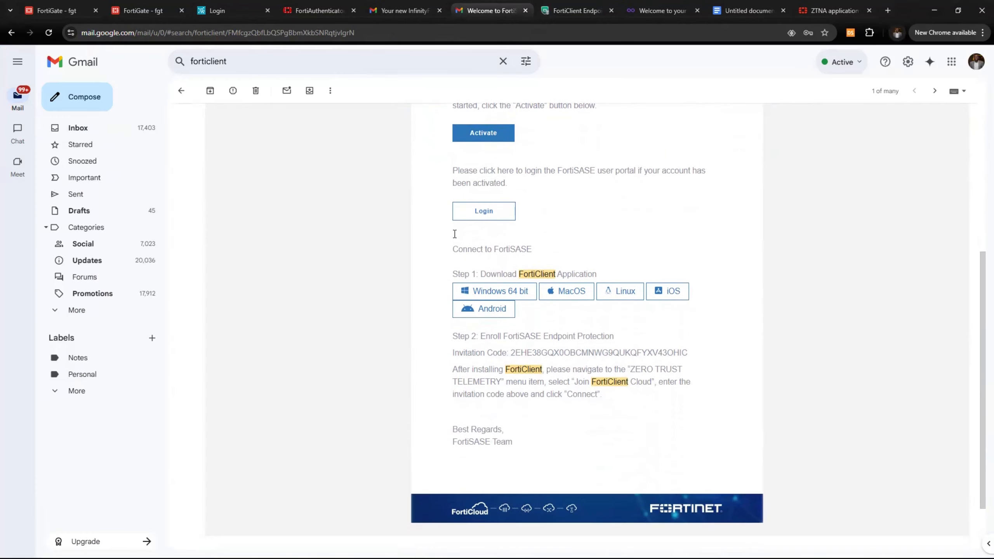
scroll(520, 158, "down", 2)
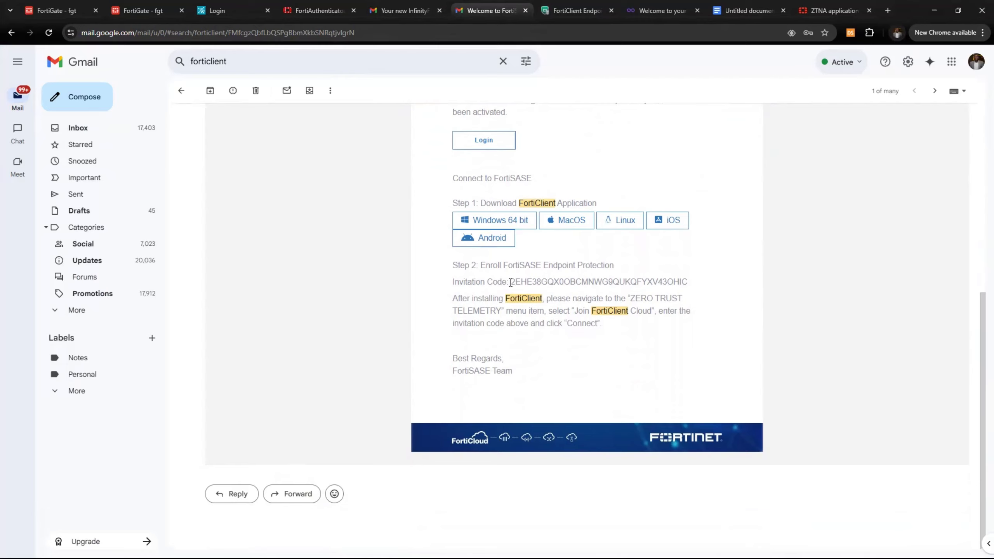
left_click_drag(510, 282, 687, 283)
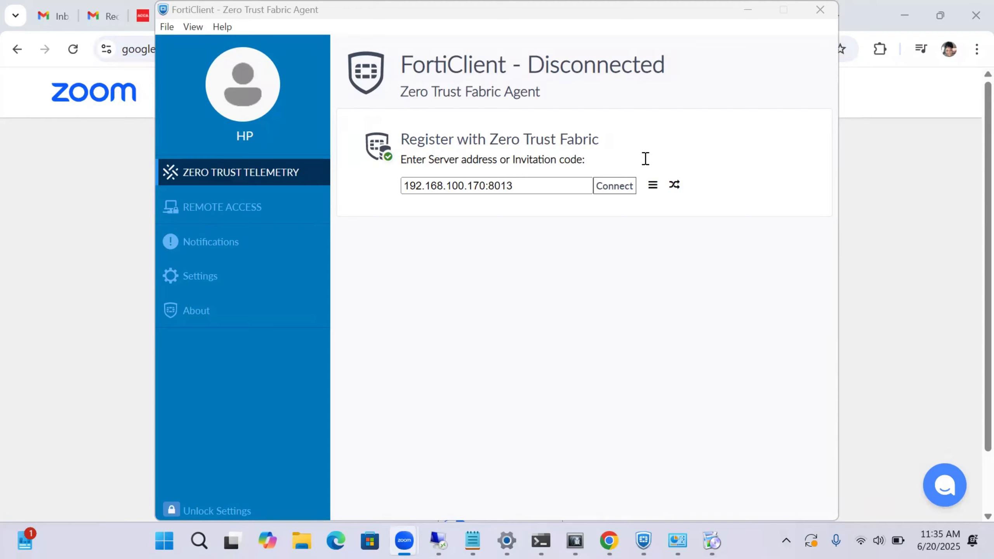
Replace the server address with the pasted invitation code, connect to EMS, and view EMS details
left_click(591, 263)
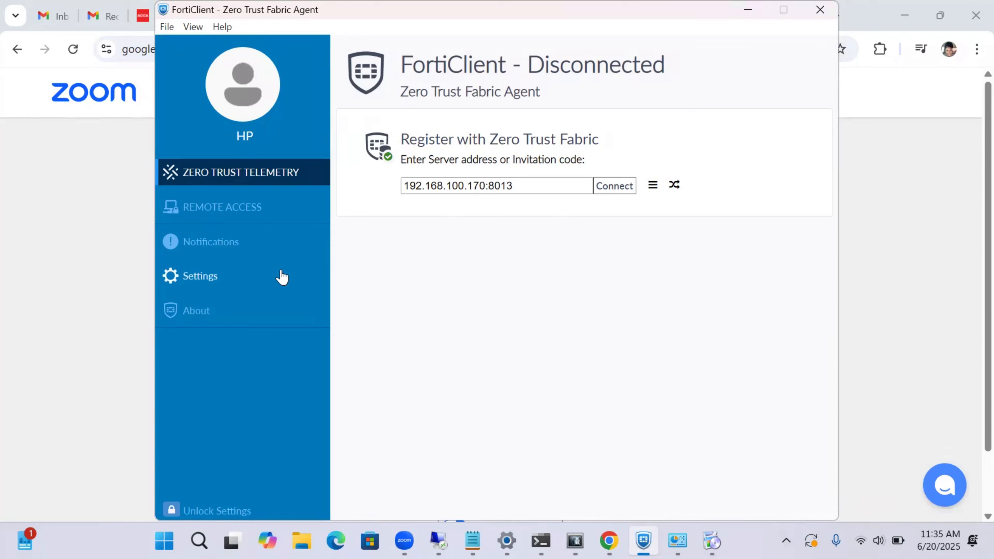
left_click(539, 192)
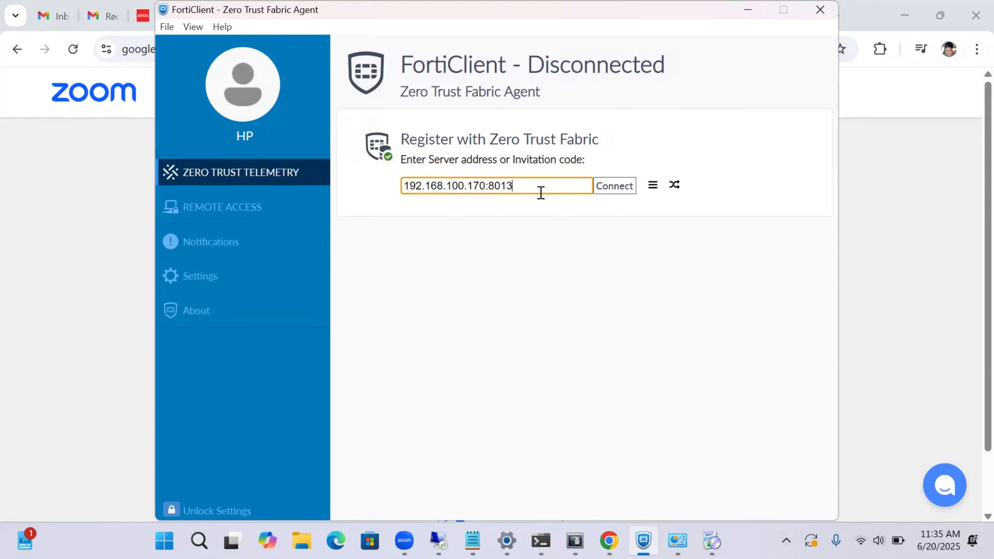
left_click_drag(512, 187, 403, 194)
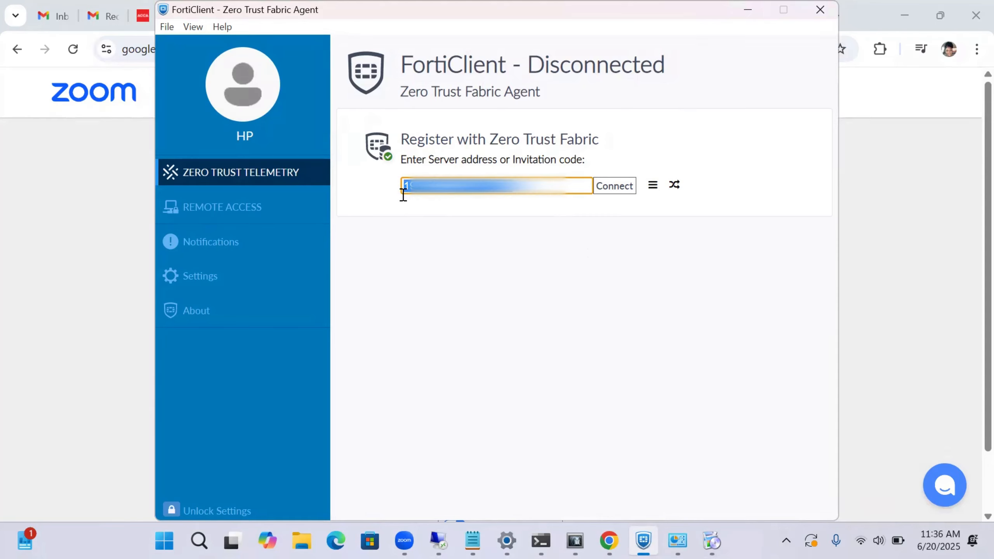
key("ctrl+v")
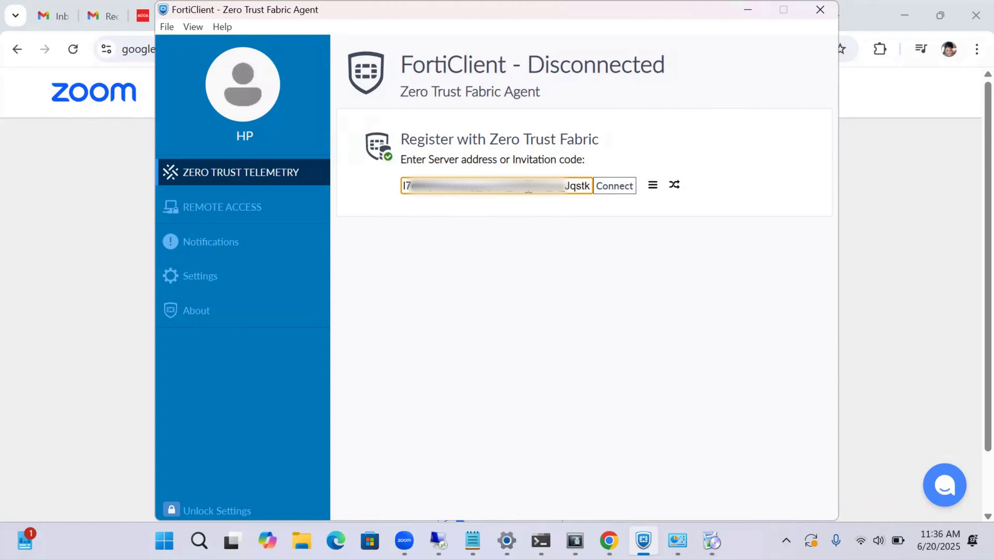
key("Left")
key("Left")
key("Left")
key("Left")
key("Left")
key("Left")
key("Left")
key("Left")
key("Left")
key("Left")
key("Left")
key("Left")
key("Left")
key("Left")
key("Left")
key("Left")
key("Left")
key("Left")
key("Left")
key("Left")
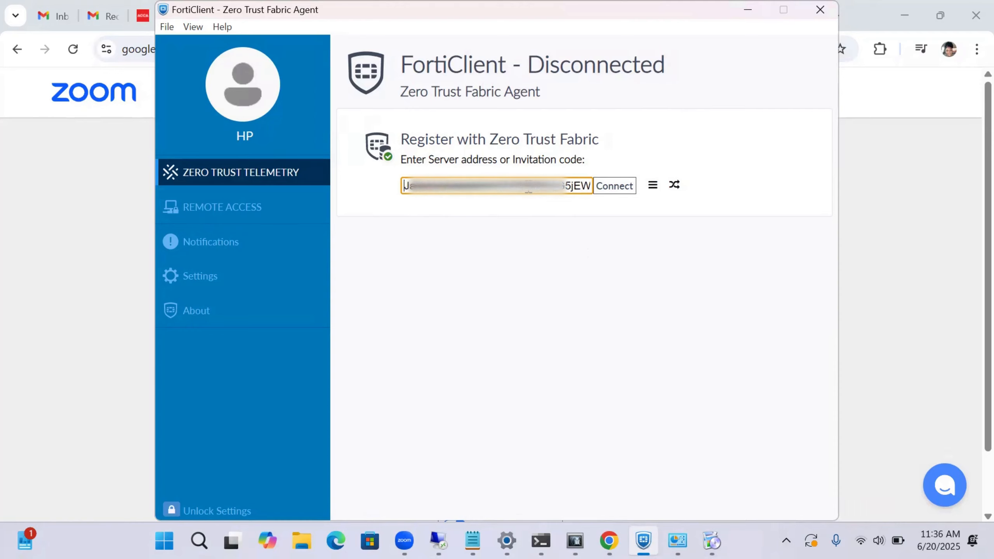
key("Left")
key("Left")
key("Left")
key("Left")
key("Left")
key("Left")
key("Left")
key("Left")
key("Left")
key("Left")
key("Left")
key("Left")
key("Left")
key("Left")
key("Left")
key("Left")
key("Left")
key("Left")
key("Left")
key("Left")
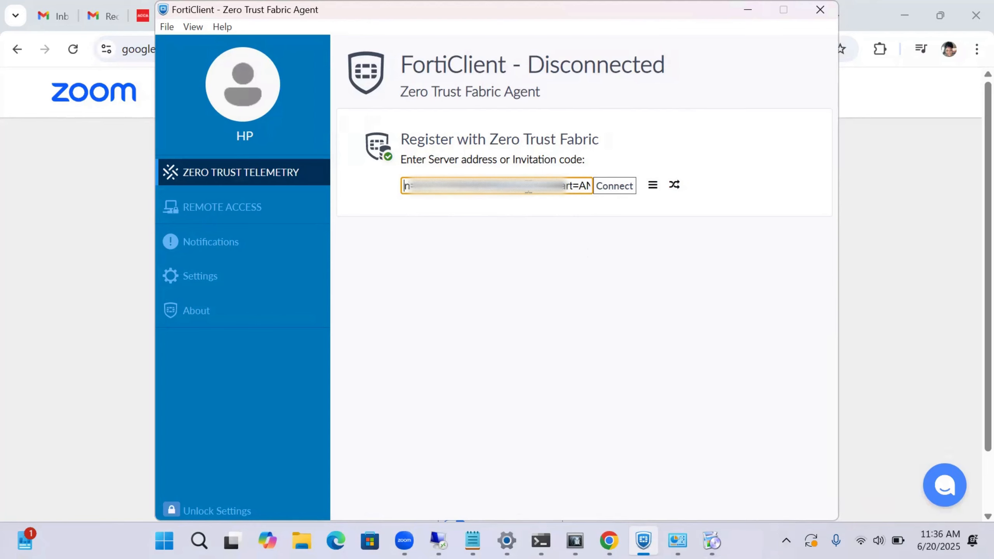
key("Left")
key("Left")
key("Left")
key("Left")
key("Left")
key("Left")
key("Left")
key("Left")
key("Left")
key("Left")
key("Left")
key("Left")
key("Left")
key("Left")
key("Left")
key("Left")
key("Left")
key("Left")
key("Left")
key("Left")
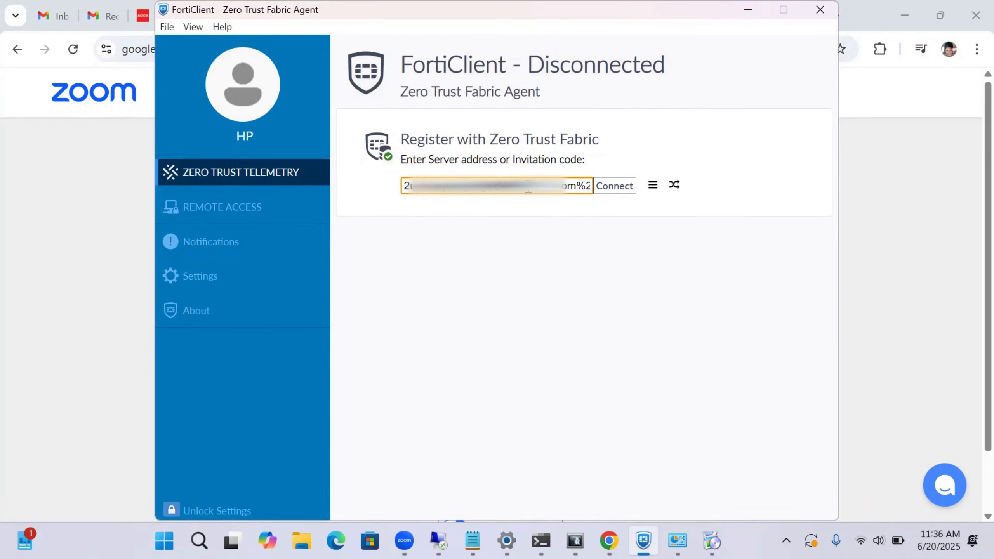
left_click(626, 190)
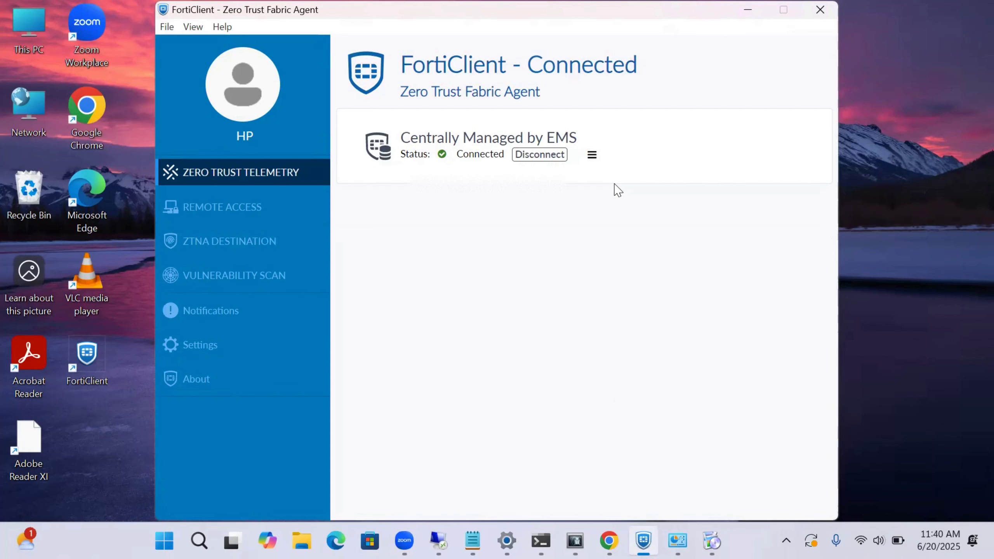
left_click(590, 155)
Check the EMS dashboard status and All Endpoints, expanding the DESKTOP-8JN01B4 endpoint's details
left_click(432, 266)
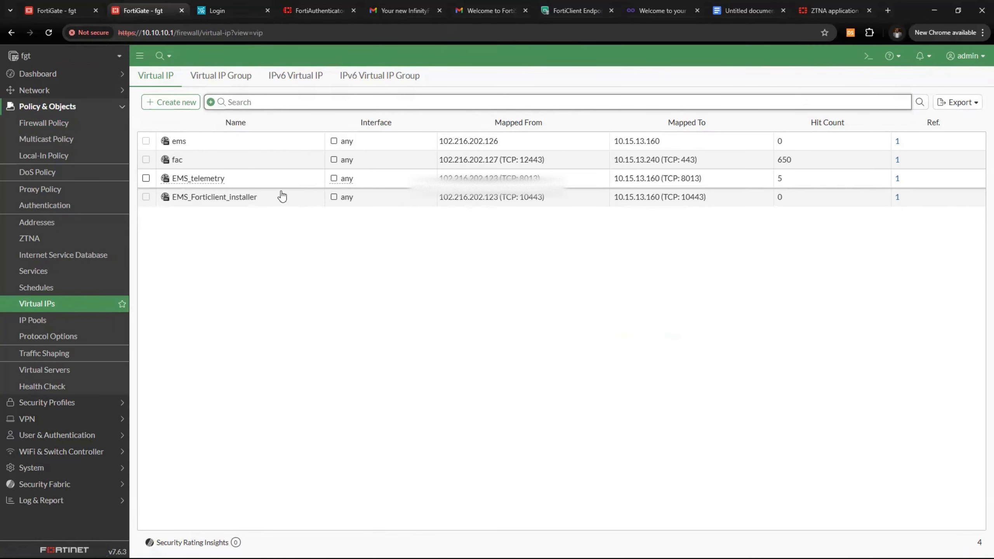
key("ctrl+7")
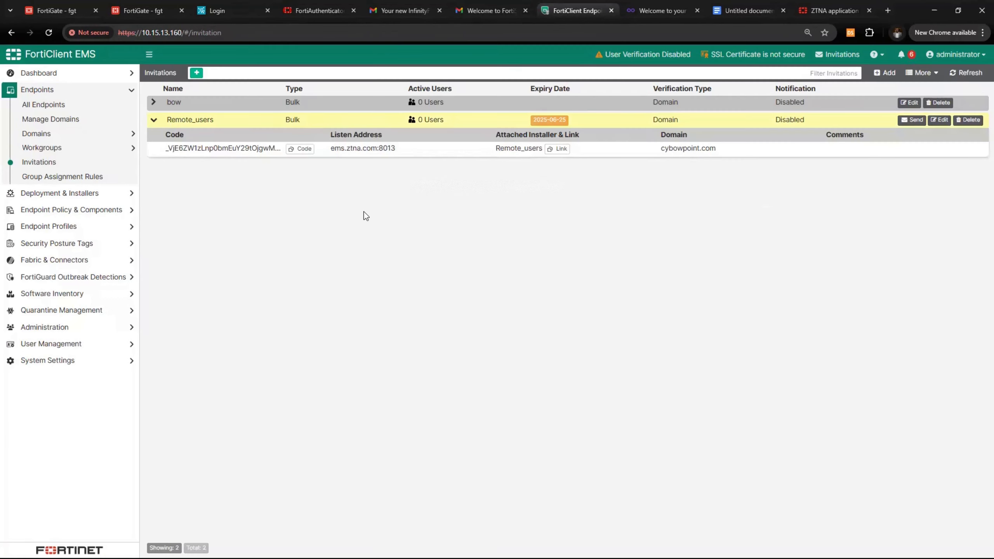
left_click(79, 74)
left_click(86, 93)
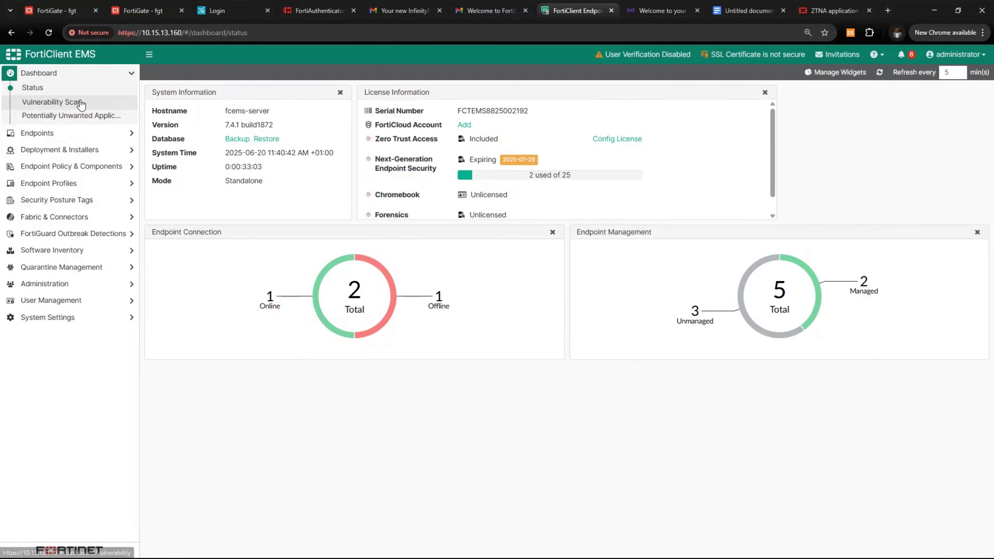
left_click(89, 133)
left_click(82, 104)
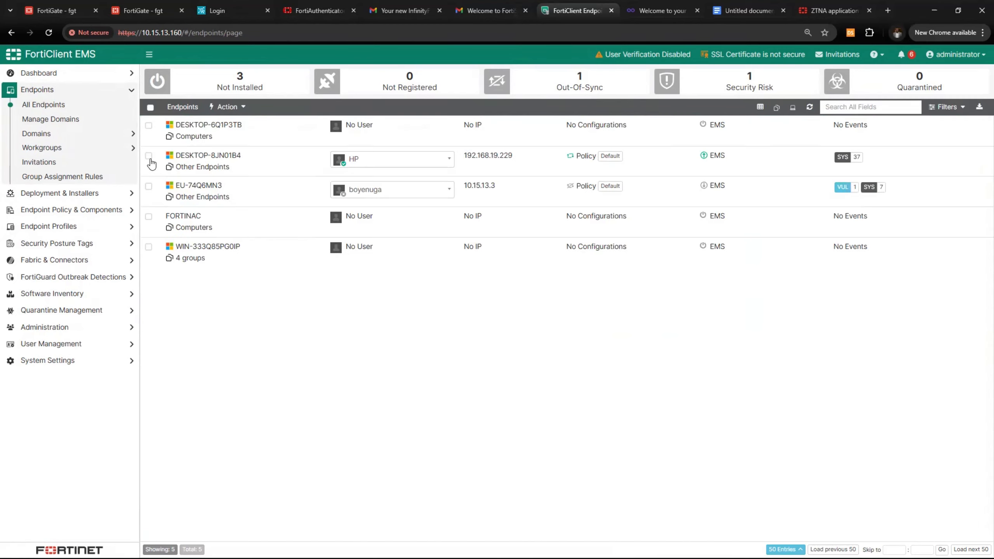
left_click_drag(459, 164, 512, 163)
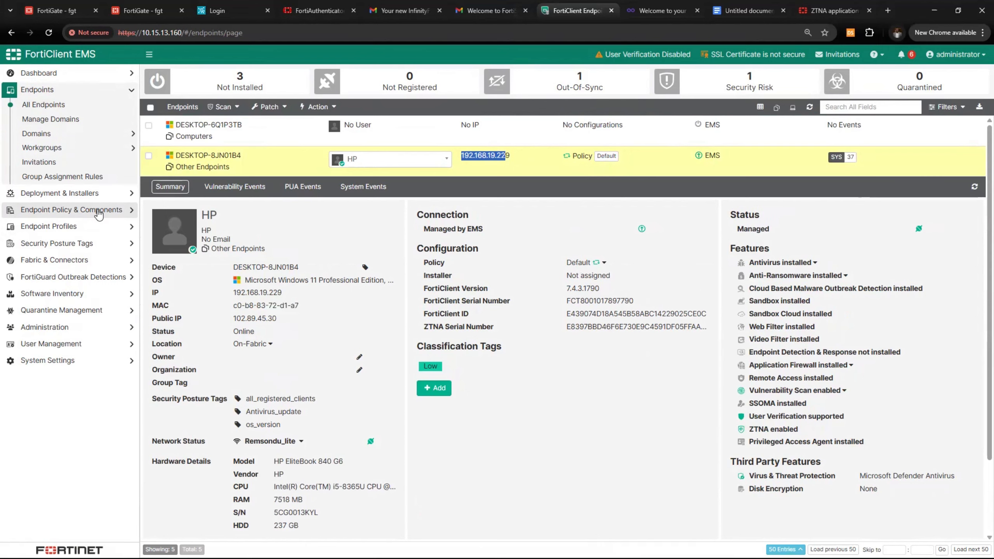
Open the Endpoint Policies list showing the Default and new policies
left_click(85, 210)
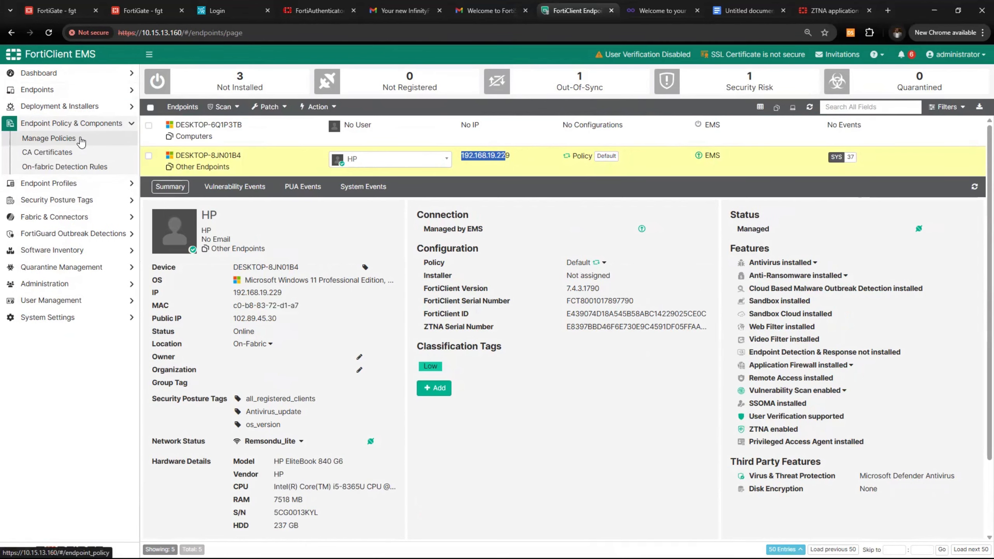
left_click(82, 142)
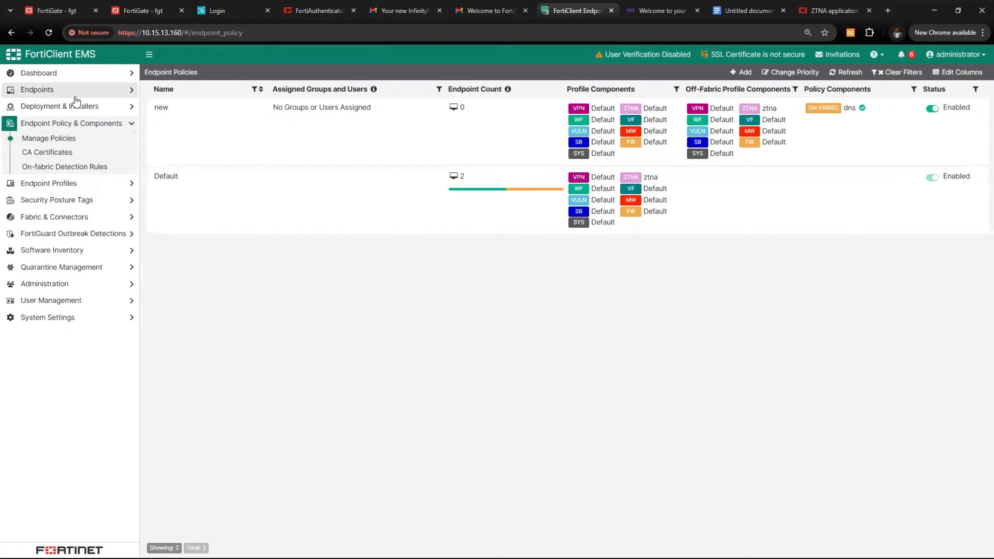
left_click(89, 130)
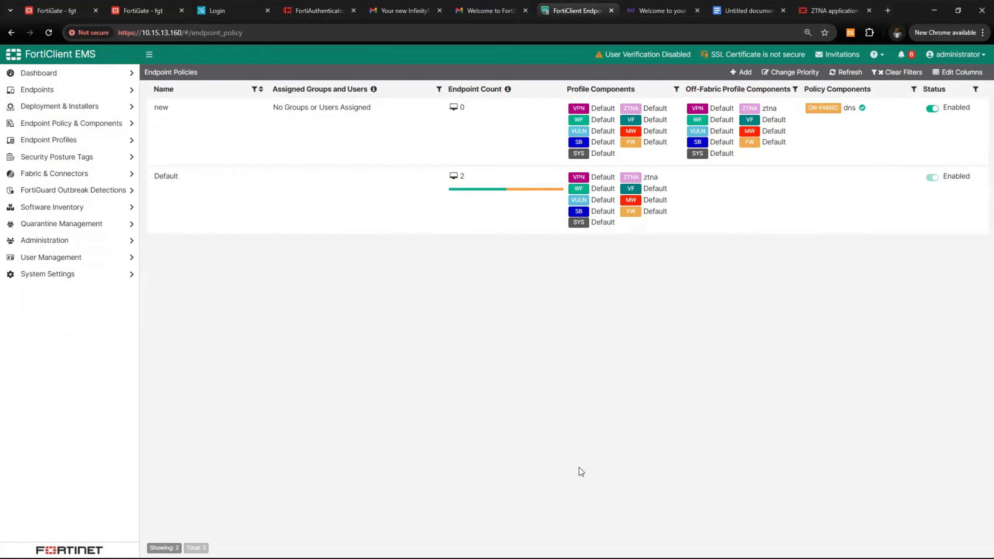
key("super")
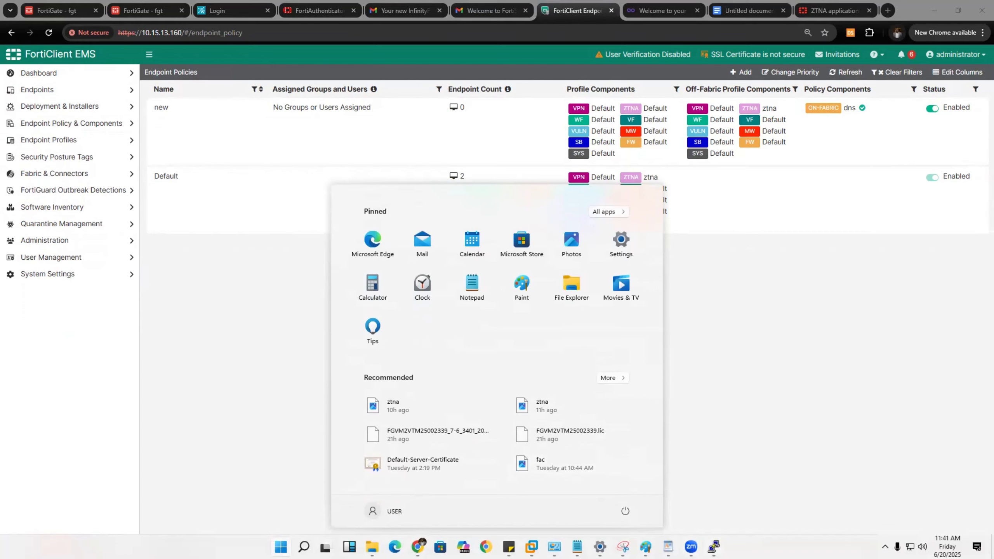
mouse_move(600, 546)
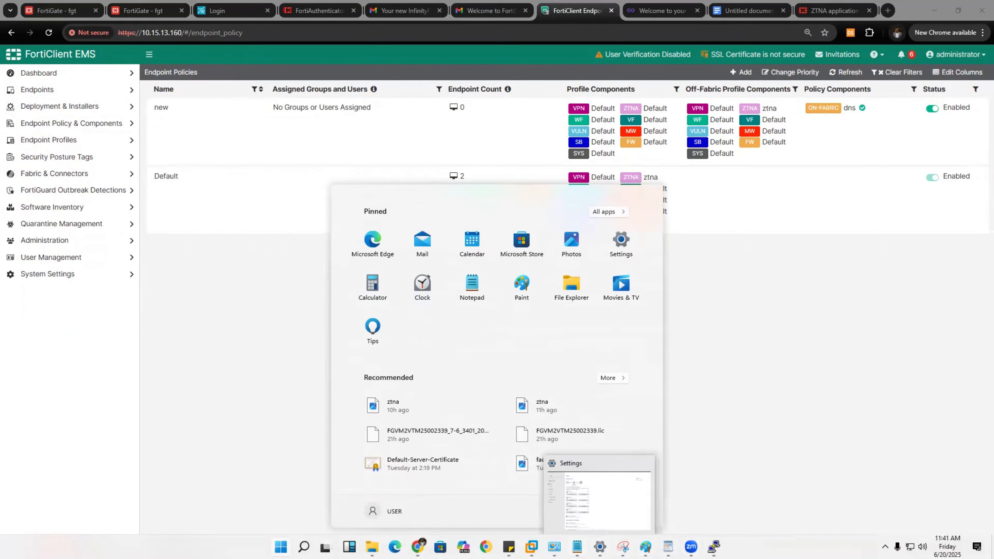
left_click(879, 20)
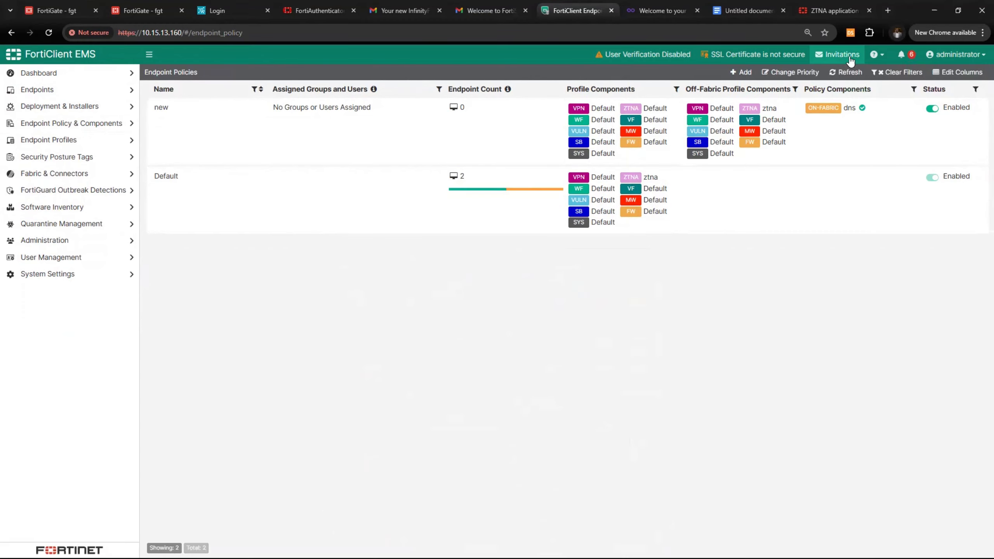
In the address table, change the Fortiauthenticator port 443 to 12443 and the internal IP to 10.15.13.240:443
left_click(763, 81)
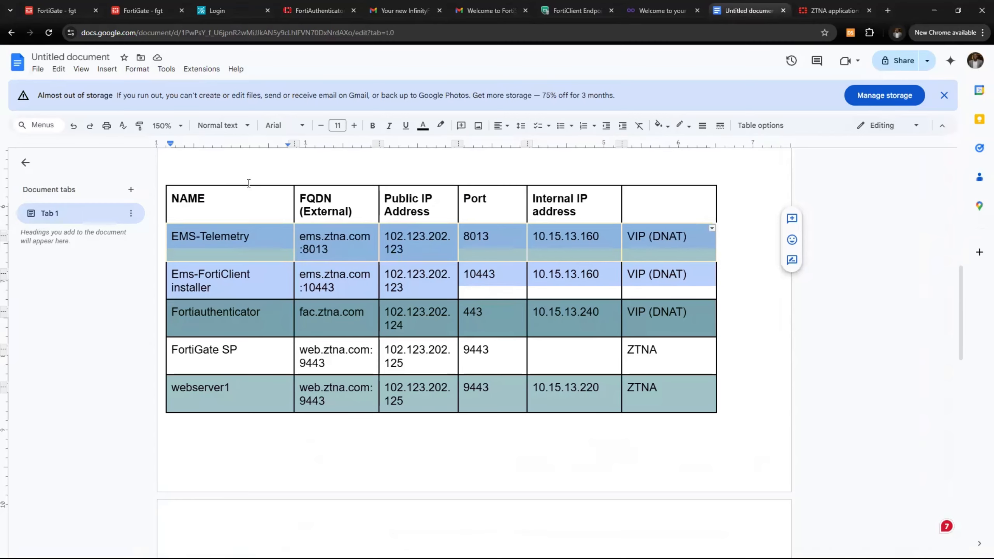
scroll(247, 183, "down", 1)
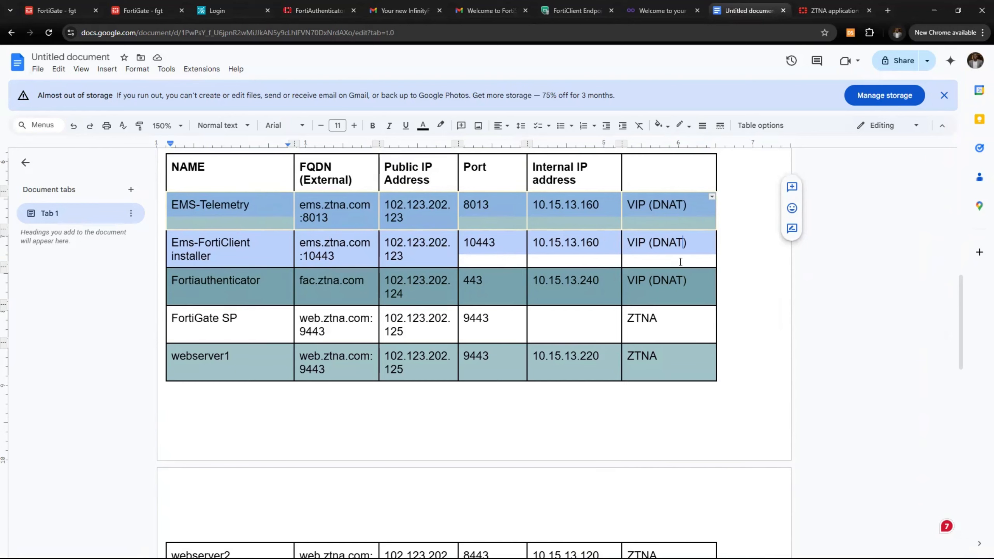
left_click(346, 257)
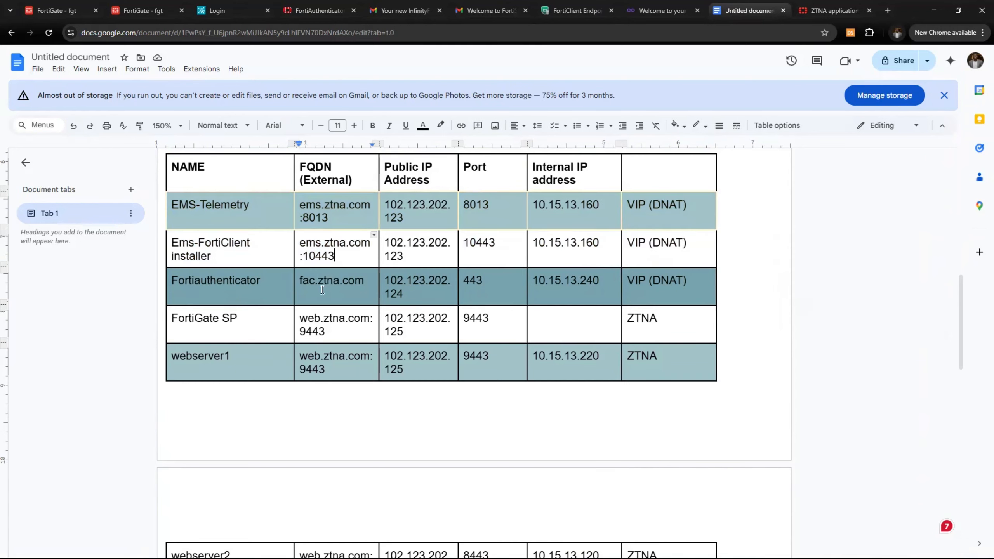
left_click_drag(298, 284, 427, 299)
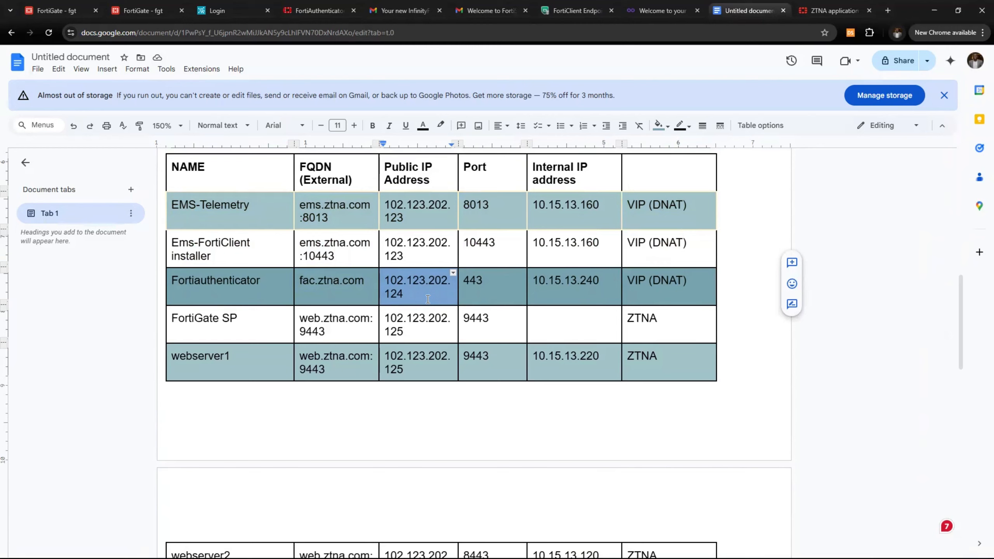
left_click_drag(463, 280, 490, 281)
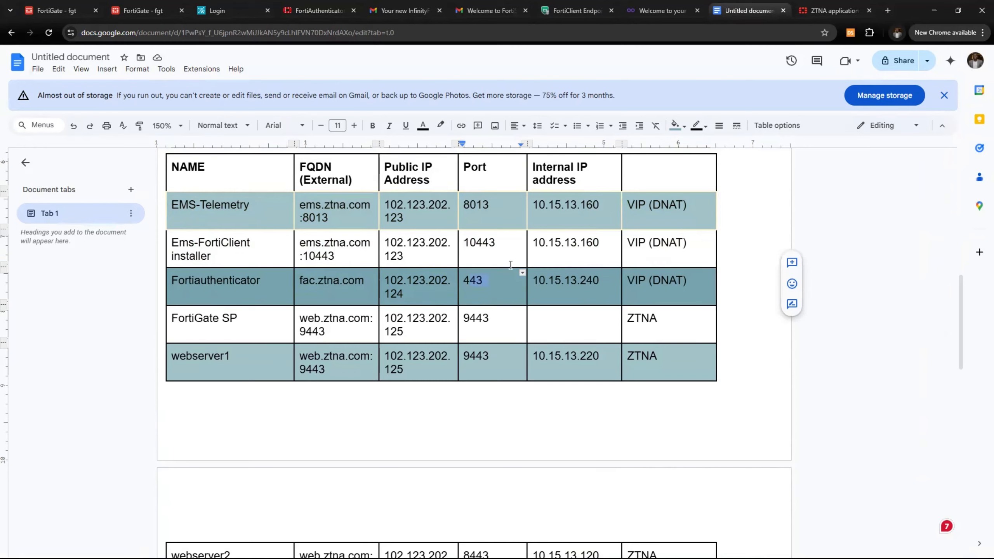
left_click(468, 280)
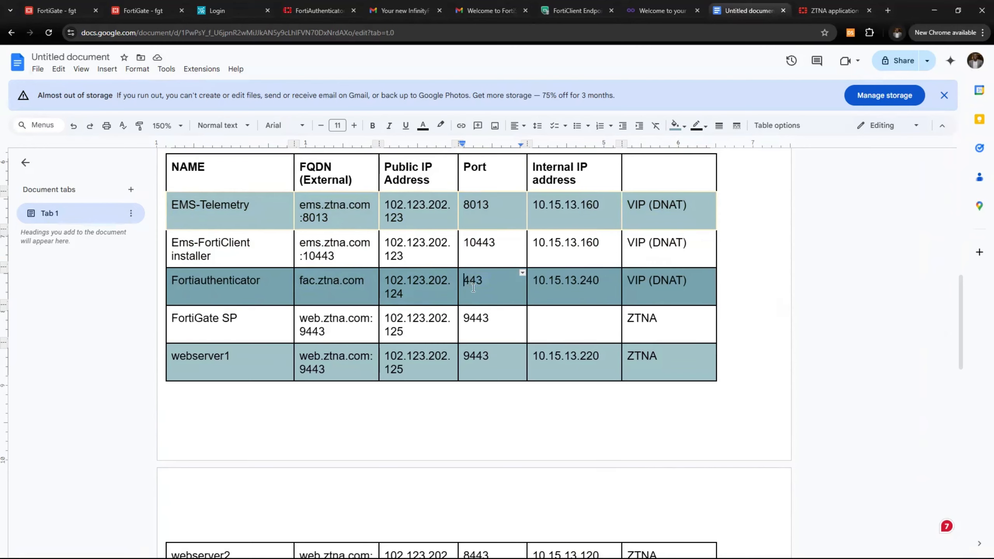
type("12")
left_click(601, 282)
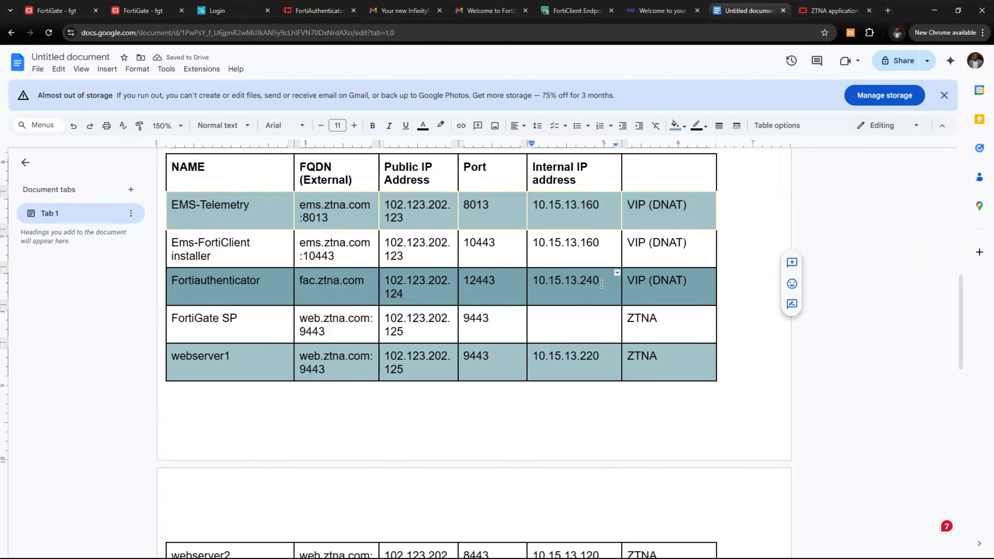
type(":443")
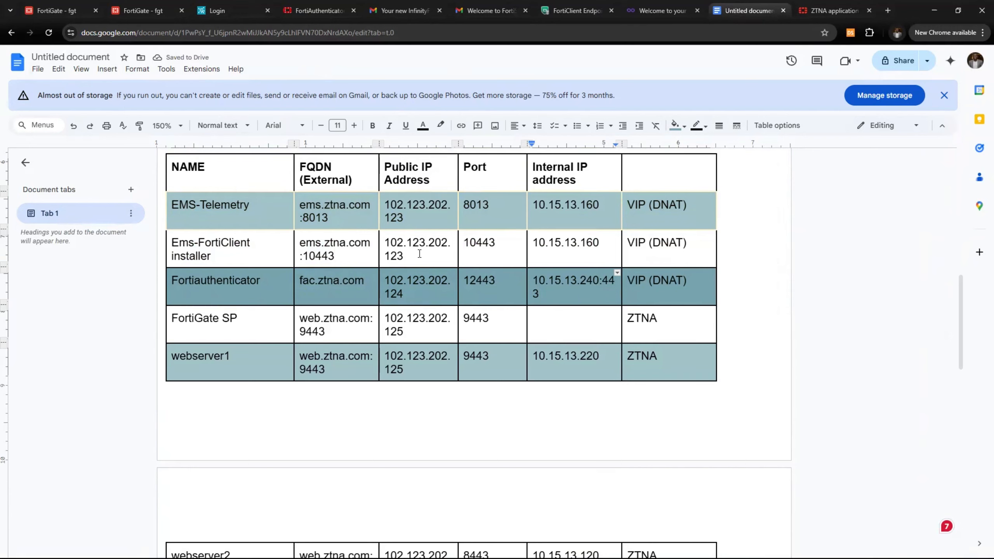
left_click(121, 15)
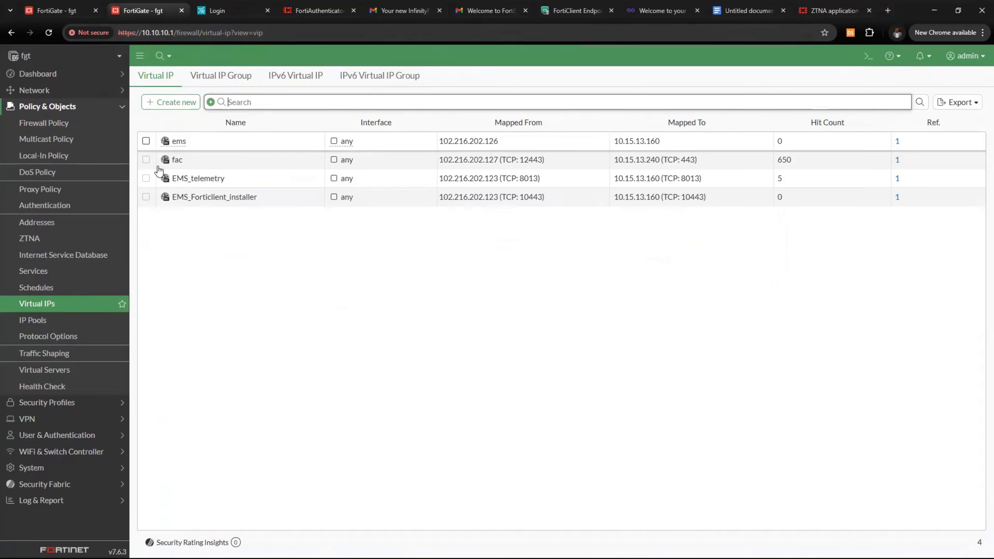
Save the fac virtual IP as fac-access with external IP 102.216.202.124, TCP 12443 mapped to 443
left_click(47, 310)
double_click(199, 160)
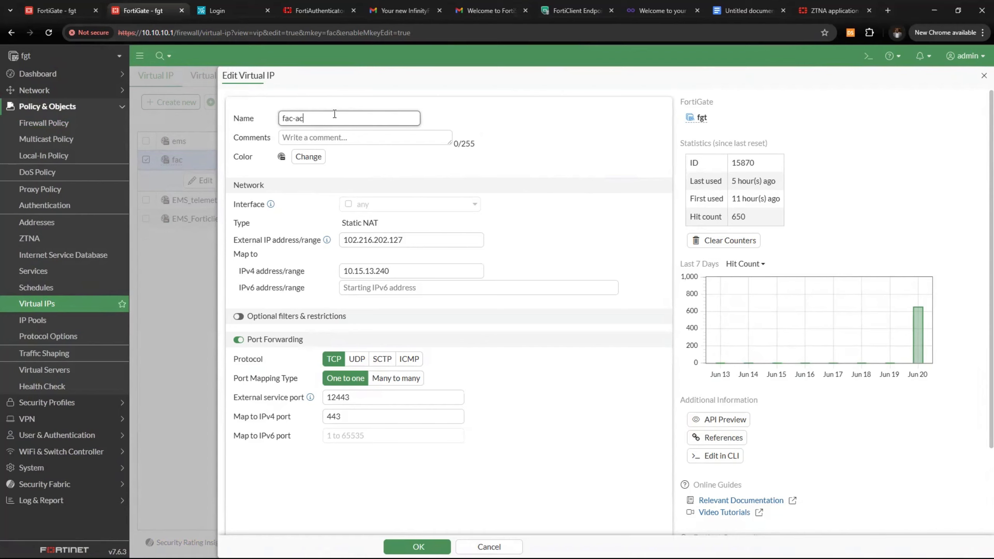
left_click(411, 240)
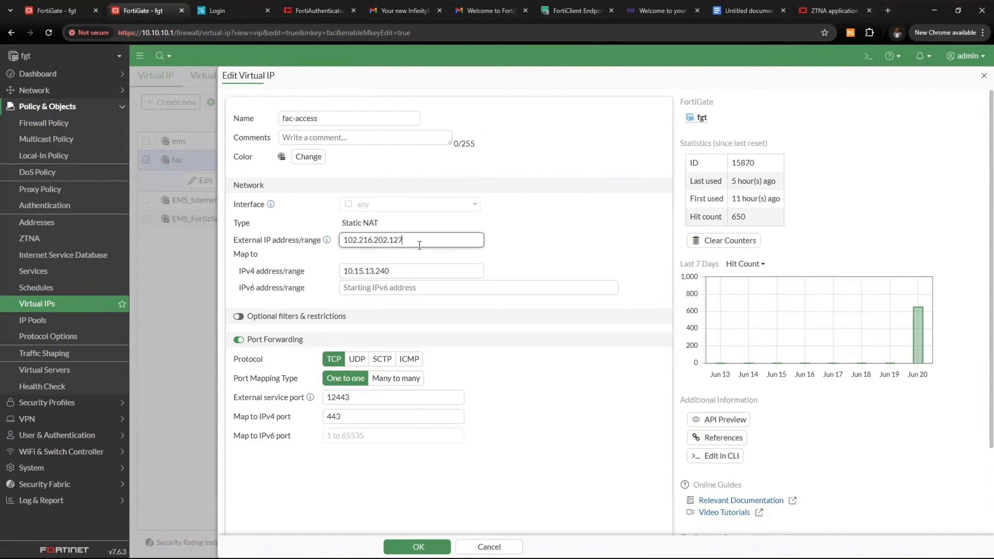
key("BackSpace")
type("4")
left_click_drag(406, 279, 320, 278)
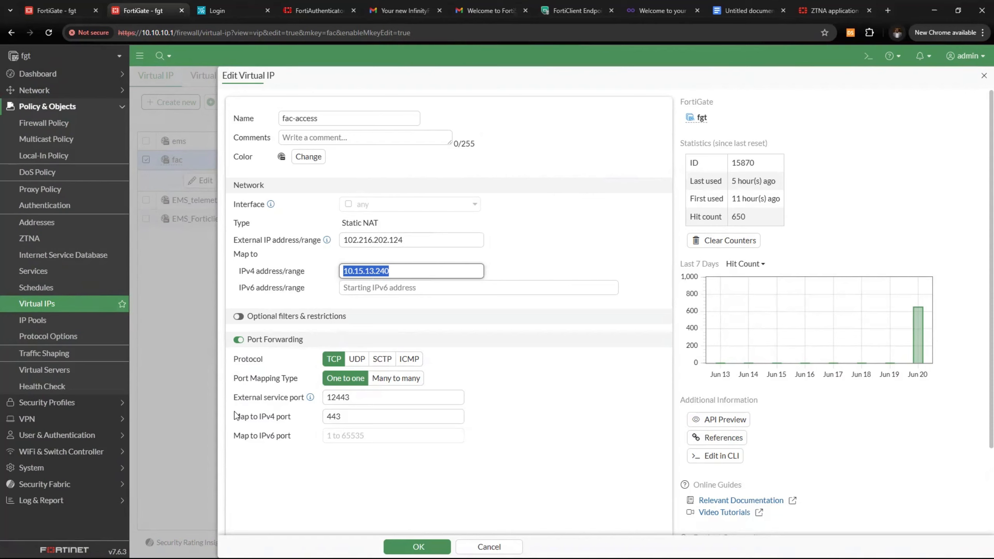
double_click(380, 399)
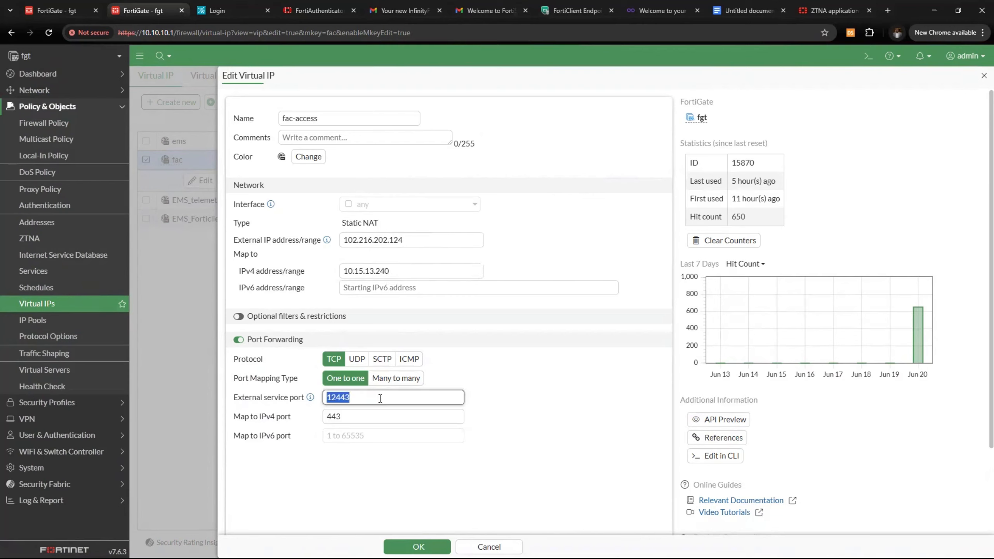
double_click(363, 417)
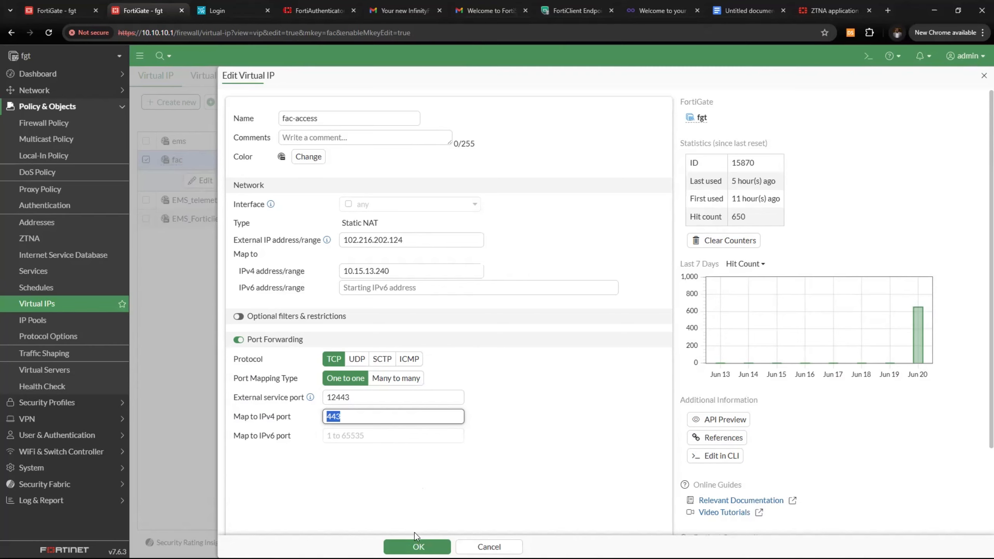
left_click(416, 545)
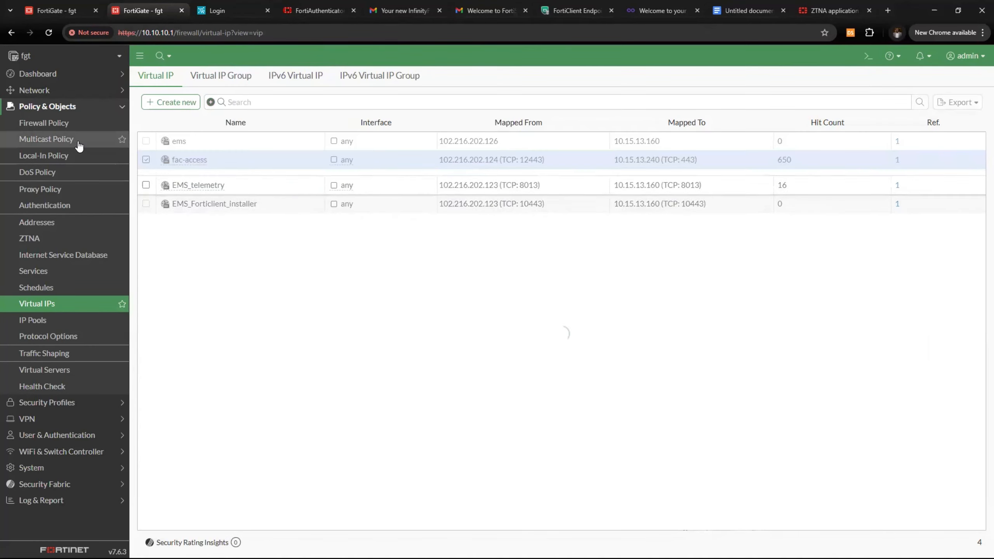
Open the FAC_Access firewall policy for editing from the policy list
left_click(77, 124)
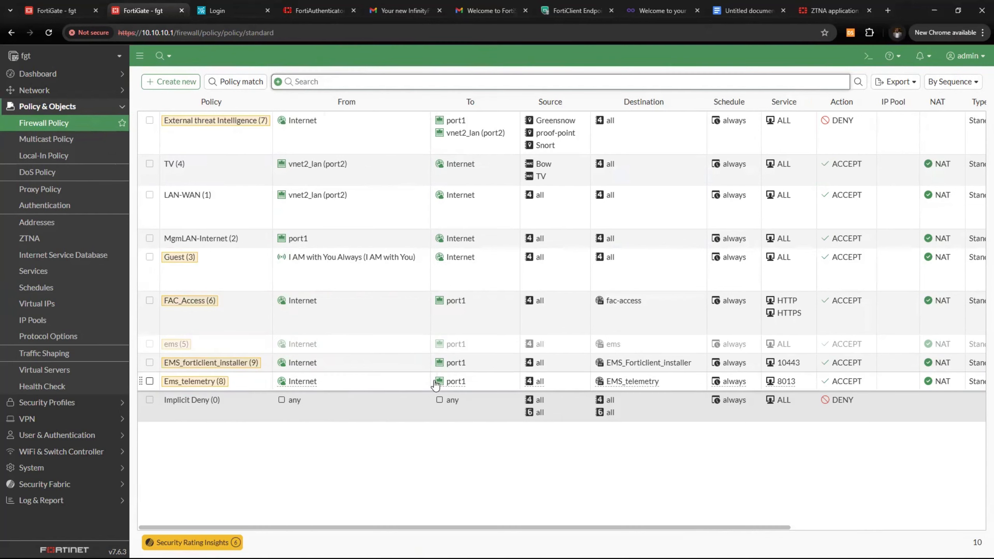
left_click(388, 368)
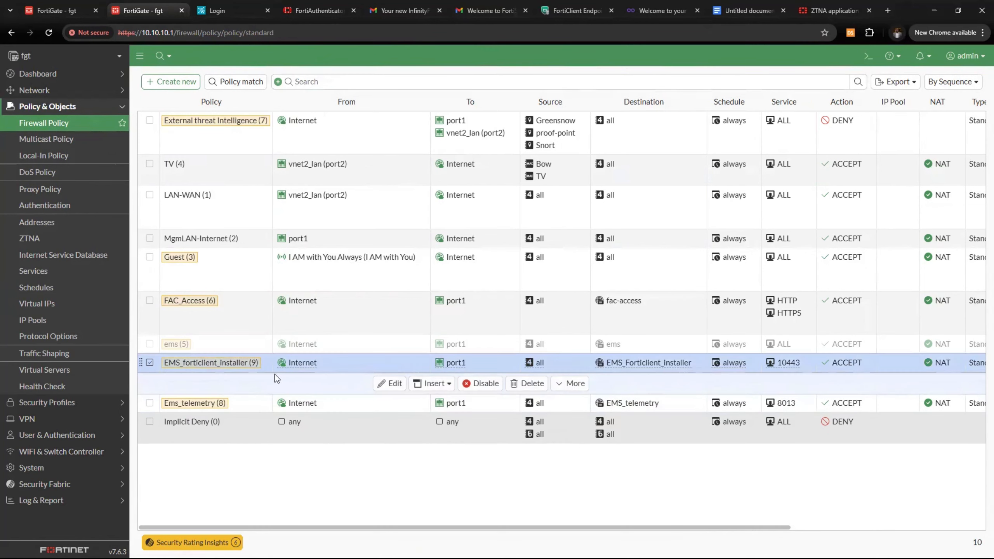
left_click(240, 318)
left_click(247, 346)
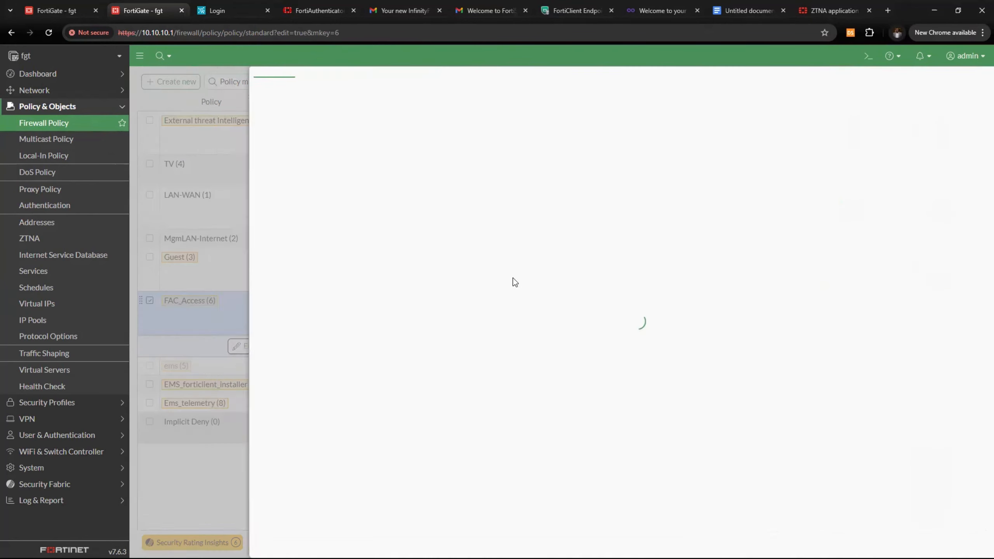
left_click_drag(367, 123, 282, 123)
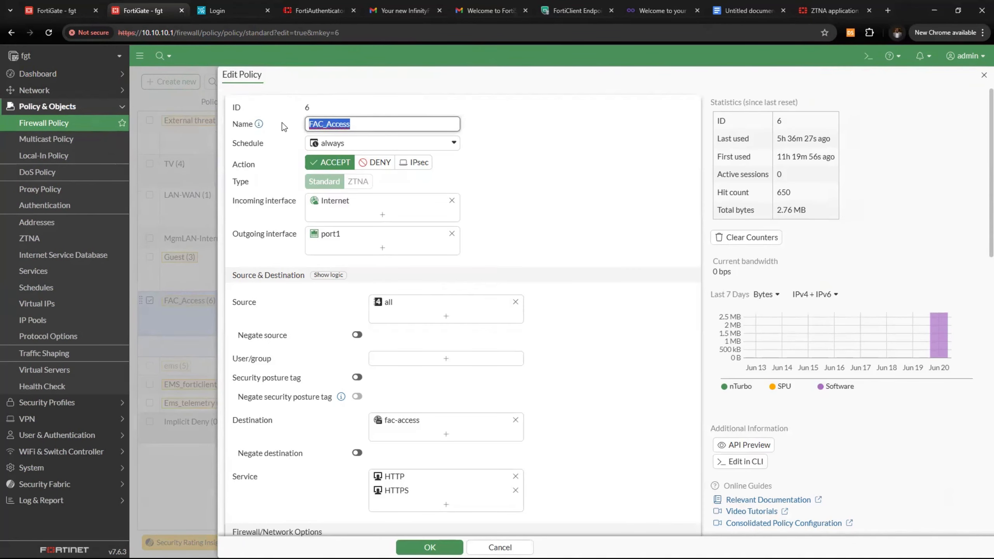
right_click(281, 123)
left_click(272, 115)
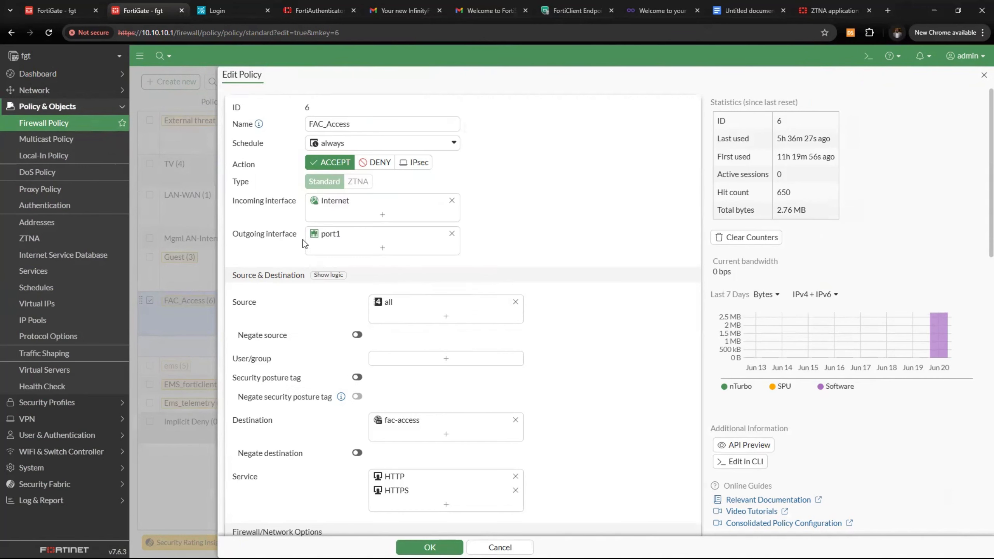
Review FAC_Access's Internet-to-port1 interfaces, fac-access destination and profiles, then save the policy
mouse_move(315, 207)
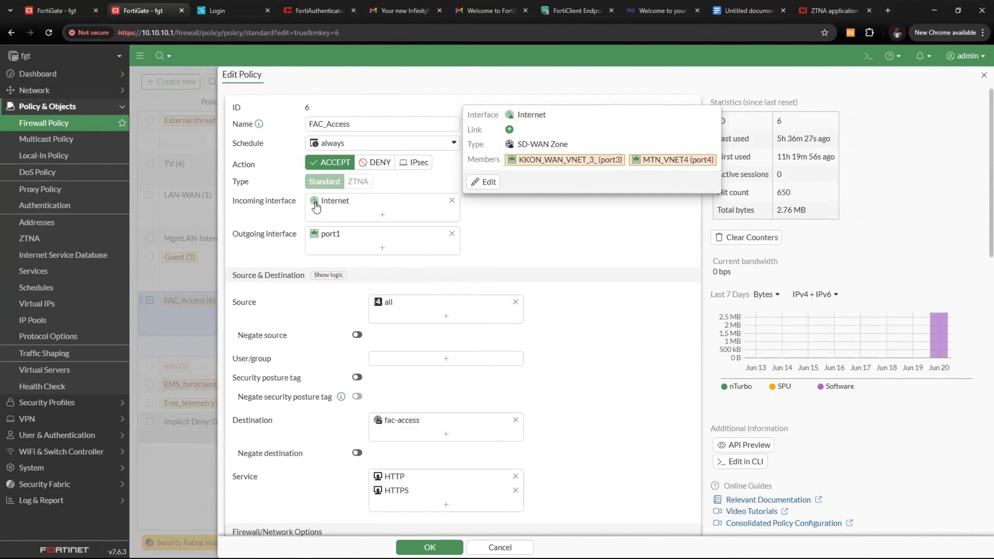
mouse_move(323, 241)
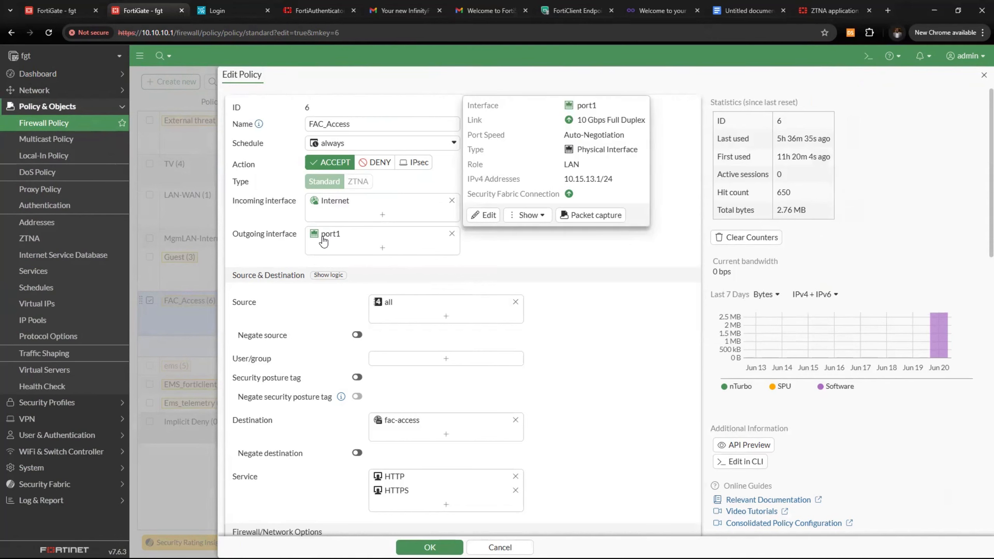
scroll(320, 240, "down", 3)
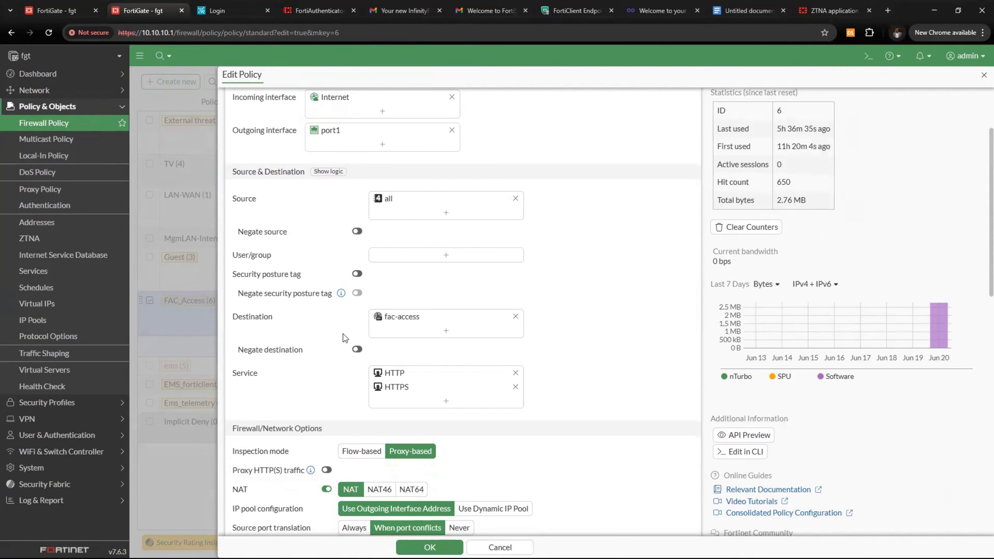
mouse_move(391, 320)
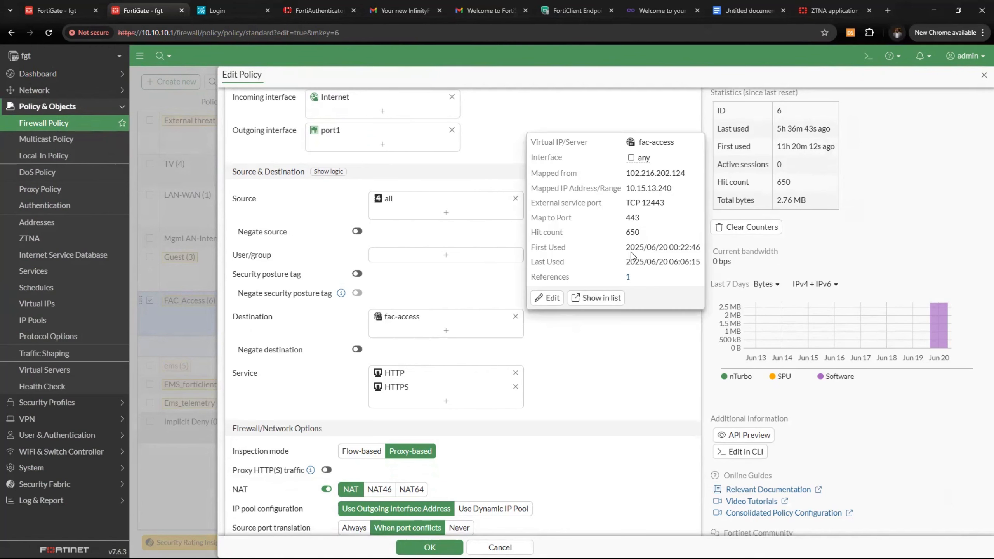
scroll(437, 391, "down", 4)
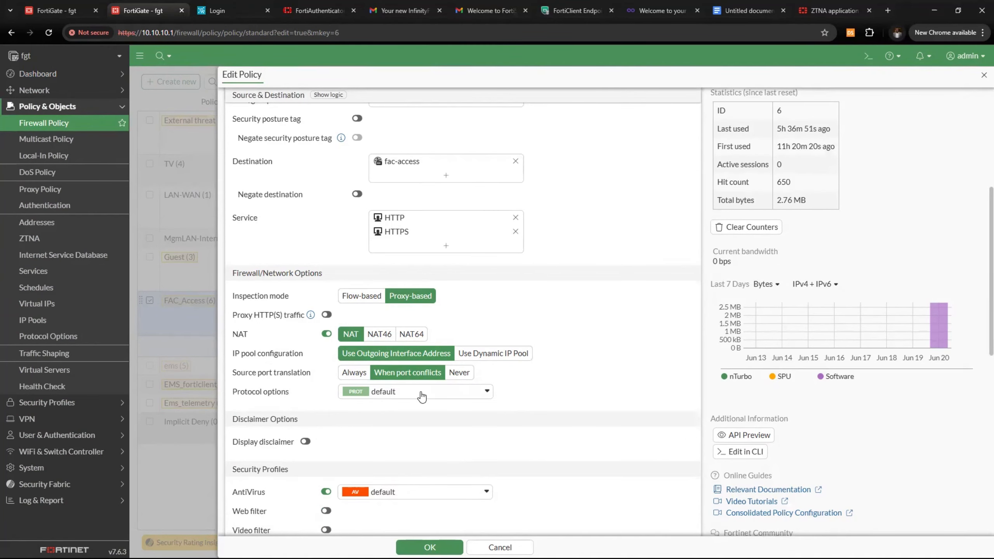
scroll(429, 363, "down", 6)
scroll(404, 358, "down", 5)
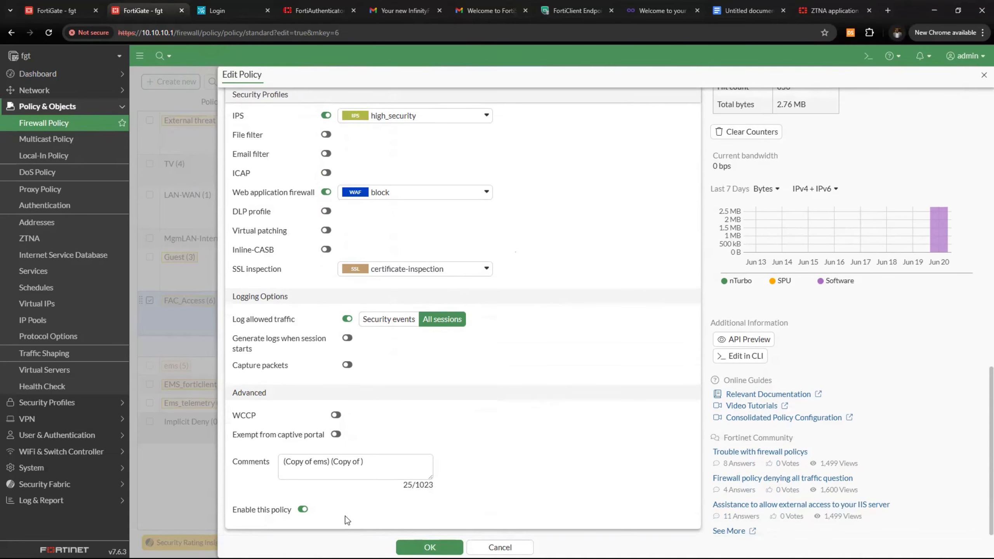
left_click(430, 548)
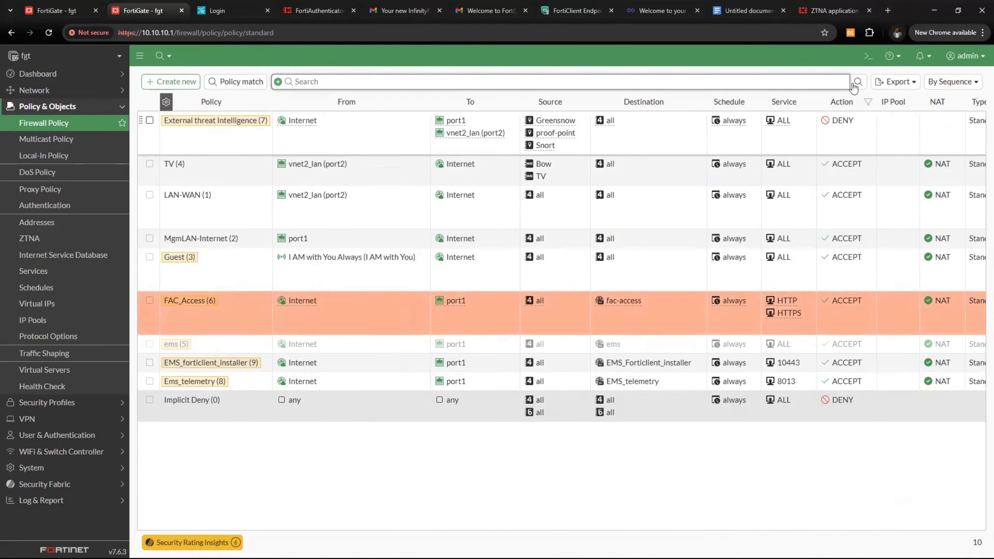
In the ZTNA notes, review the FortiGate SP name and FQDN row and the network diagram showing FortiGate at 102.216.202.125
left_click(748, 11)
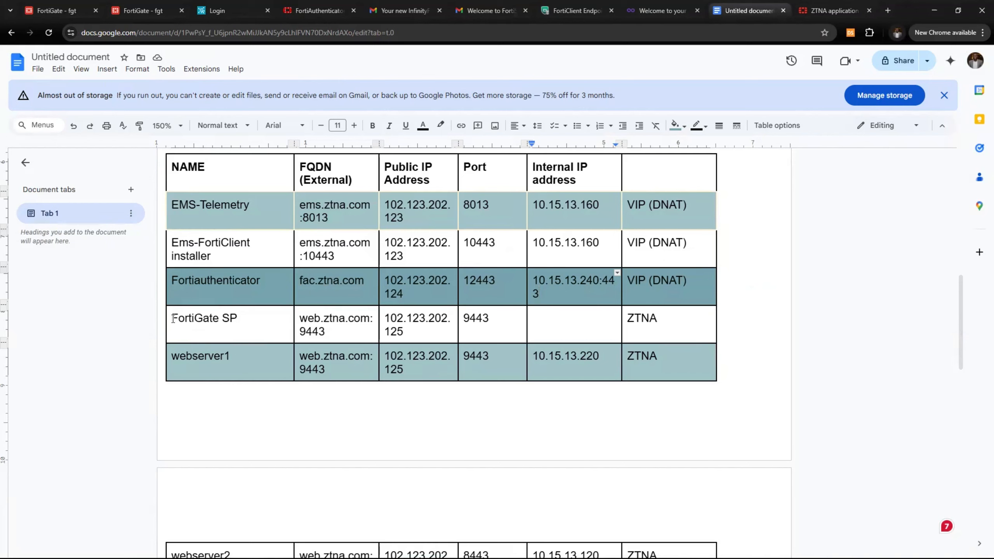
left_click_drag(172, 319, 486, 328)
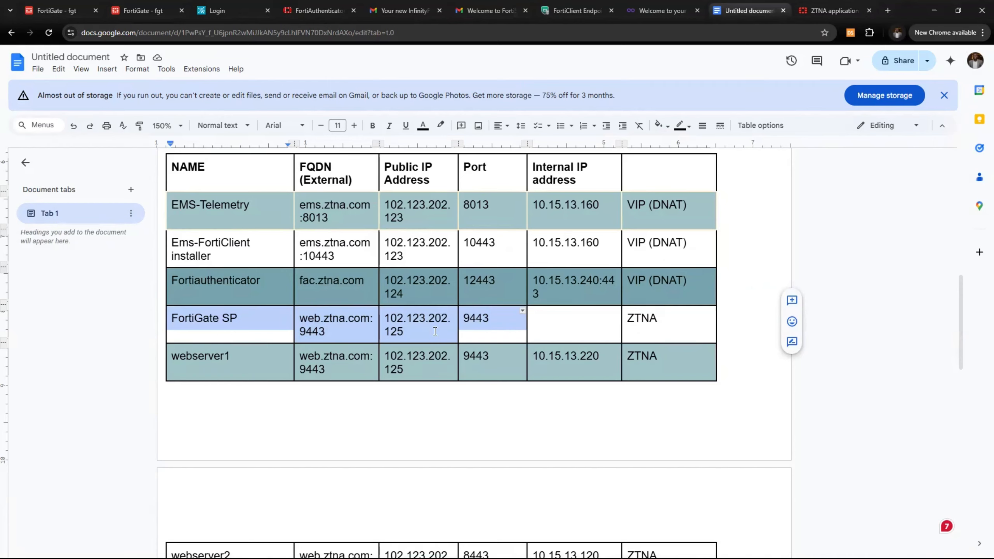
scroll(435, 331, "up", 9)
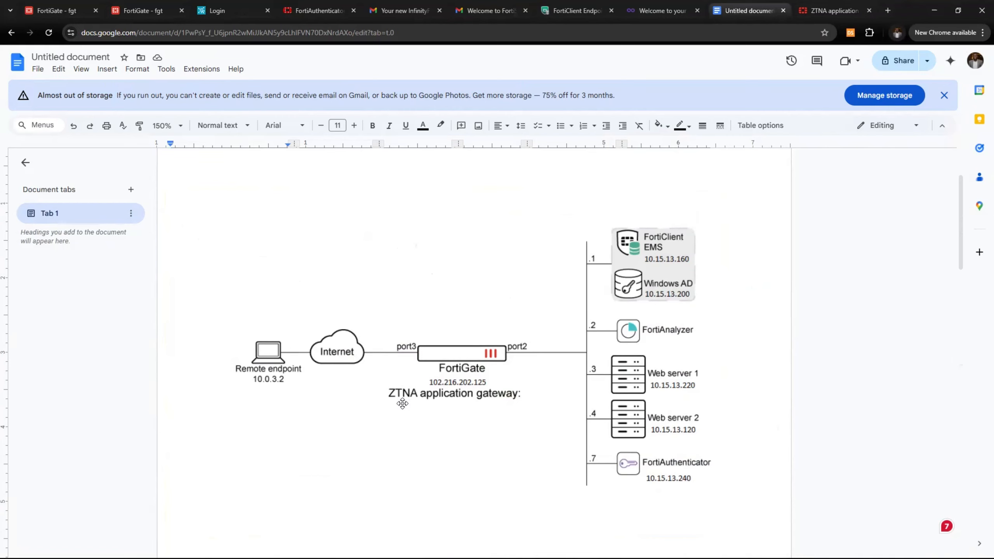
scroll(363, 375, "down", 2)
scroll(364, 375, "down", 2)
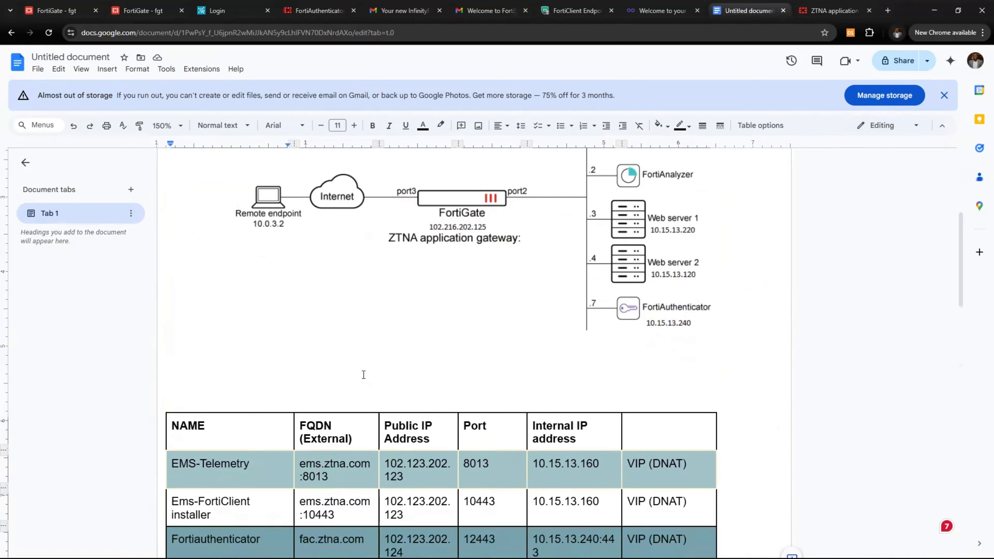
scroll(363, 375, "up", 3)
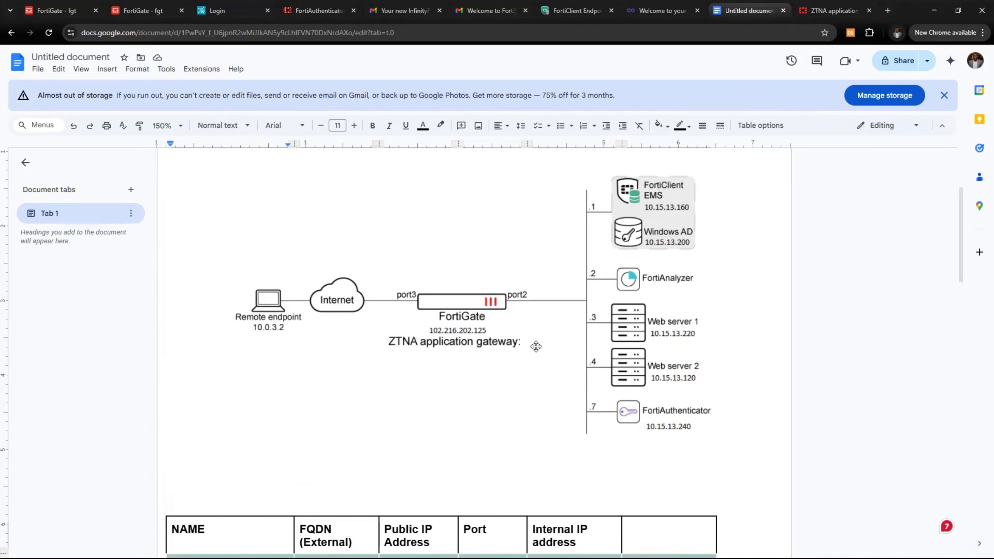
Create a new single sign-on entry named SAML_Auth, then look up the FortiGate SP address in the notes
left_click(139, 13)
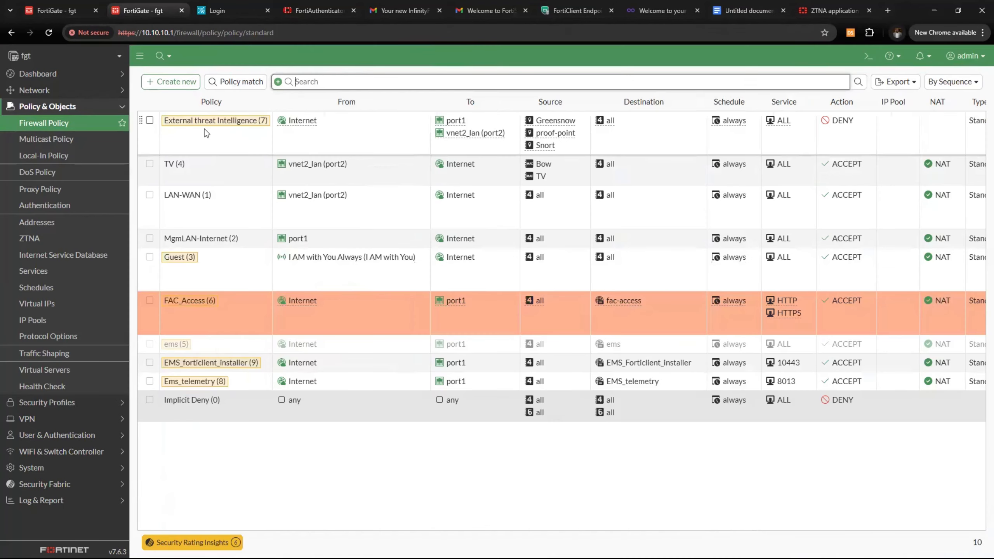
left_click(79, 108)
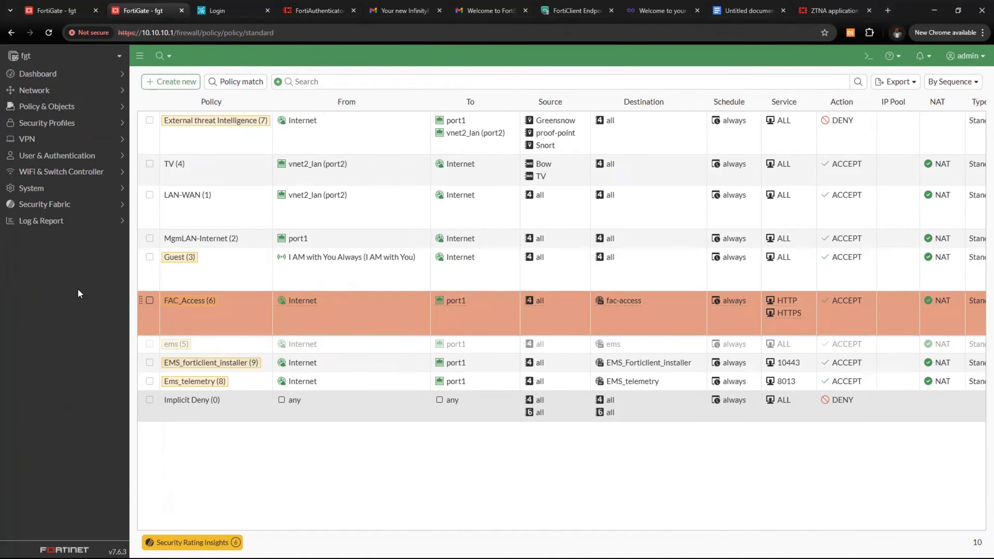
left_click(82, 164)
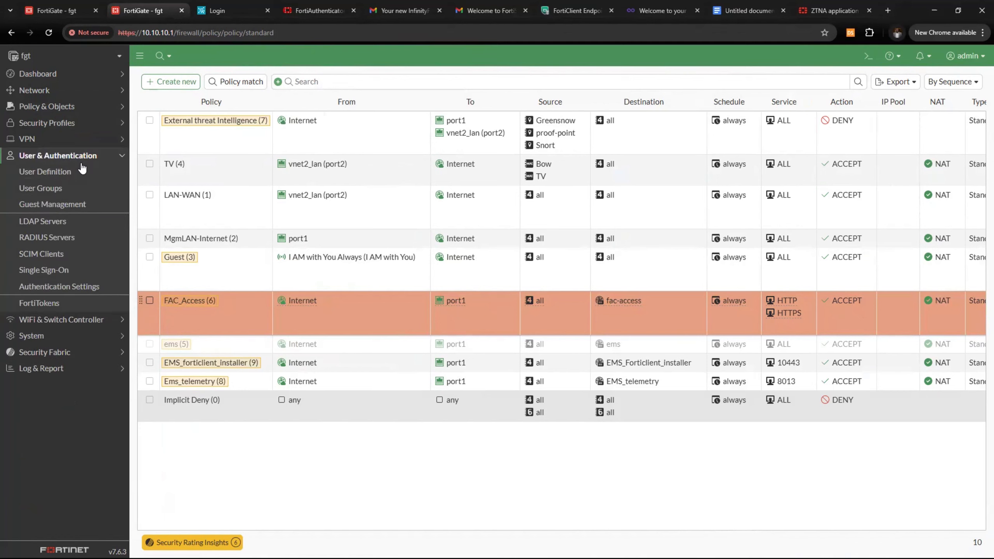
left_click(83, 271)
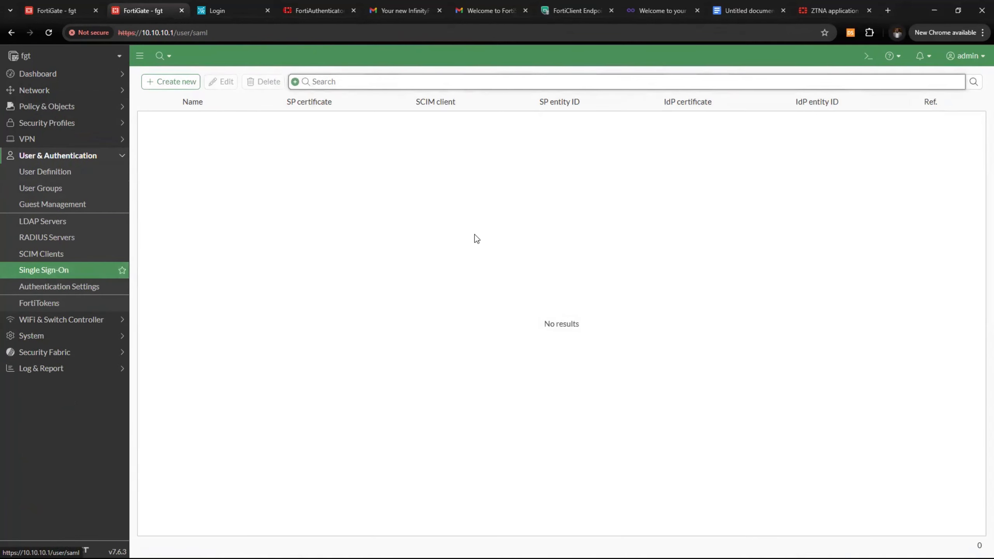
left_click(185, 82)
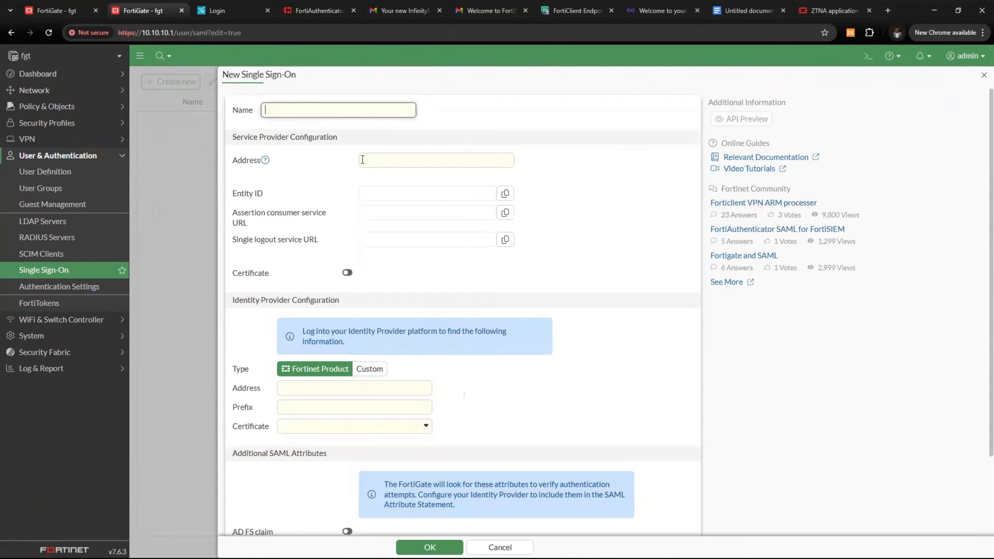
type("SAML")
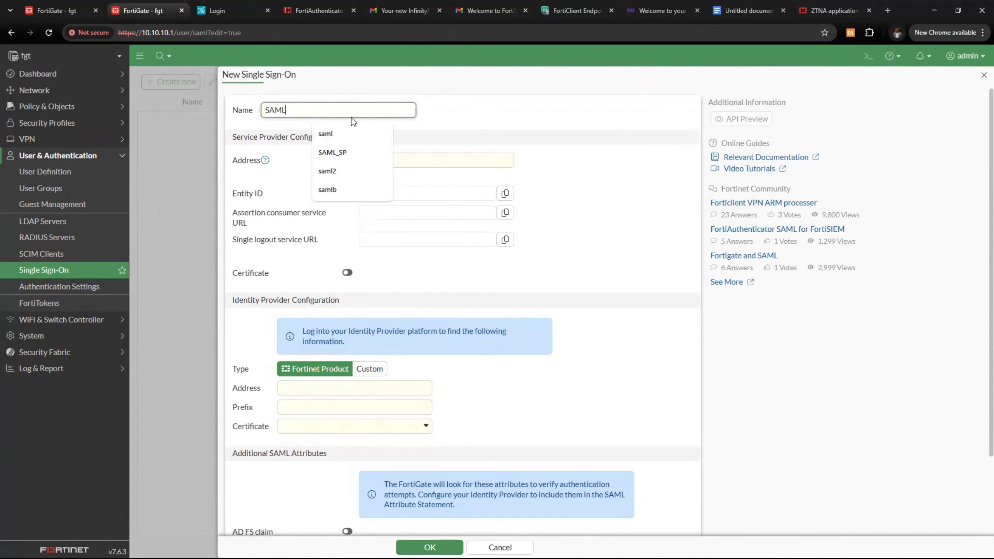
type("_Auth")
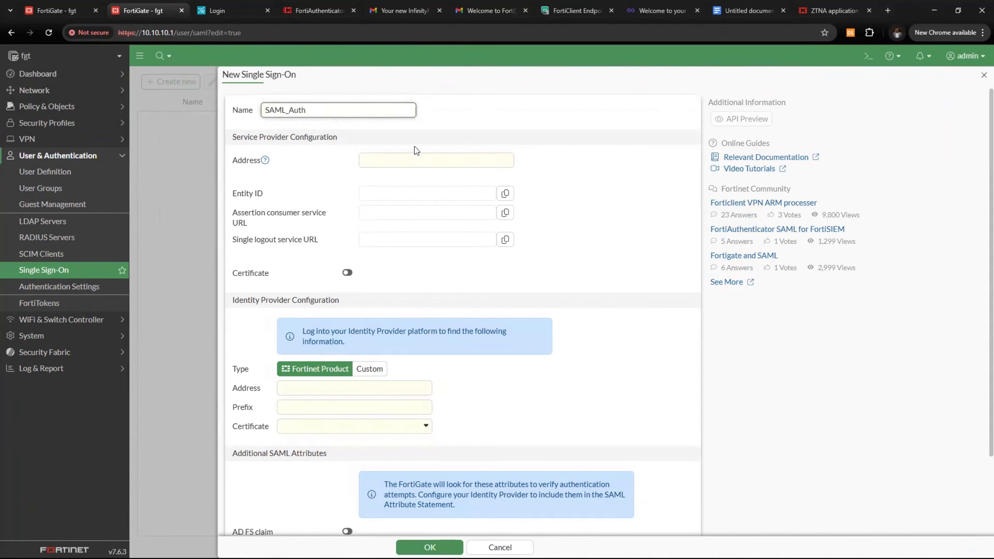
left_click(410, 158)
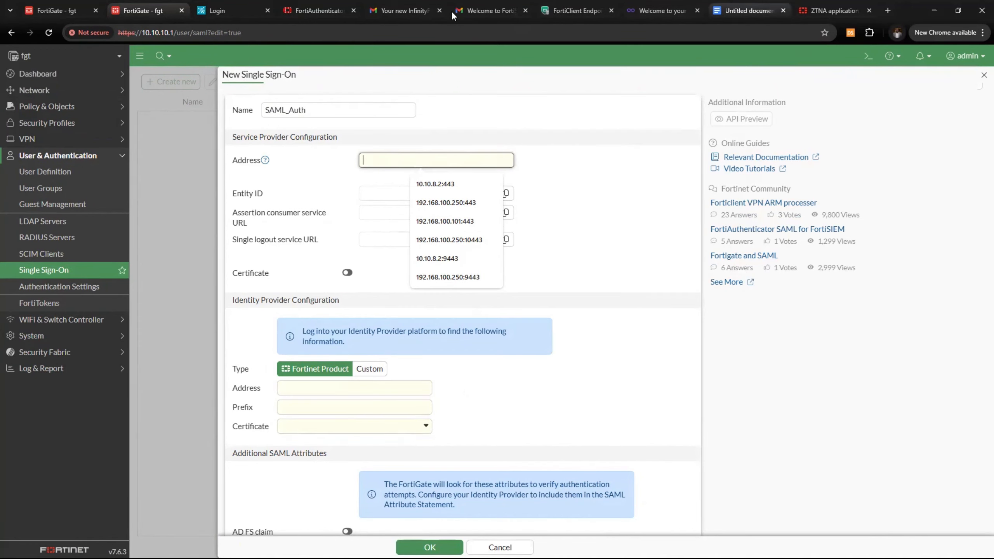
left_click(747, 11)
scroll(505, 463, "down", 6)
Copy the FortiGate SP public IP 102.123.202.125 from the notes table for the SAML_Auth form
scroll(500, 446, "down", 5)
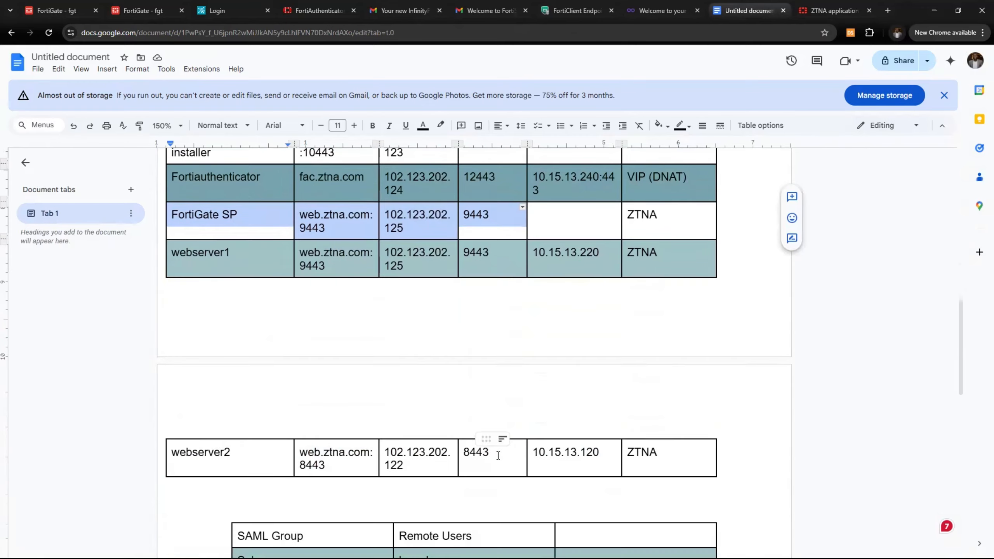
scroll(446, 387, "up", 4)
left_click(387, 316)
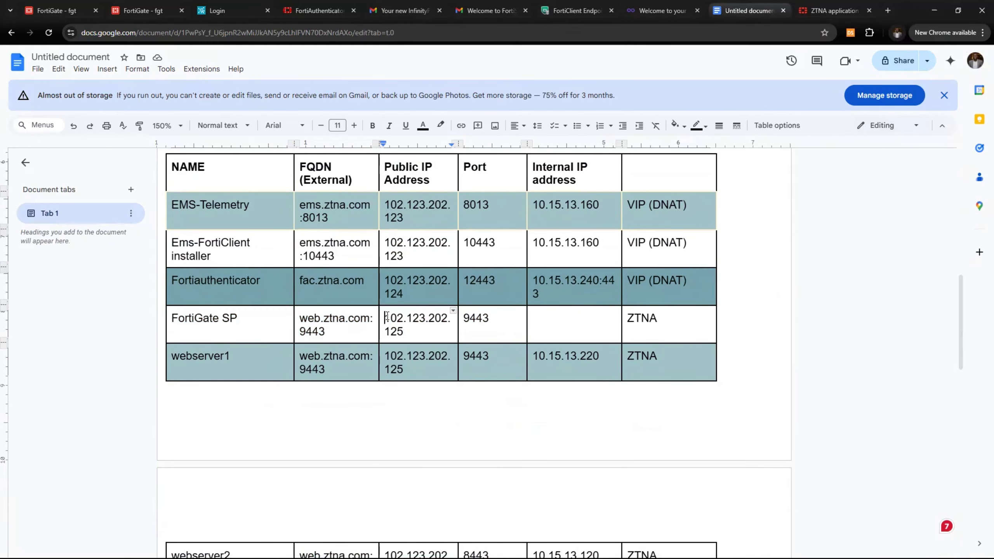
left_click_drag(387, 317, 429, 331)
key("ctrl+c")
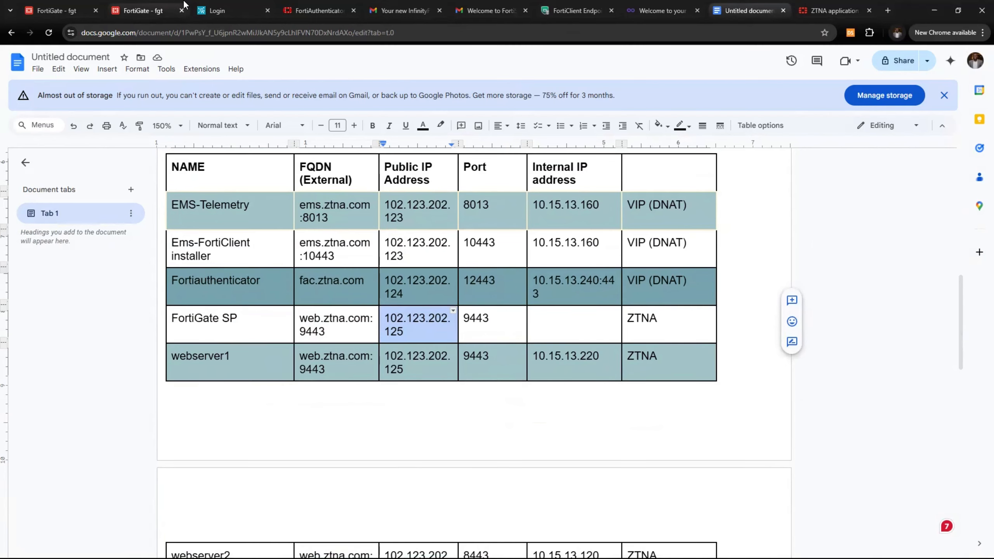
left_click(157, 12)
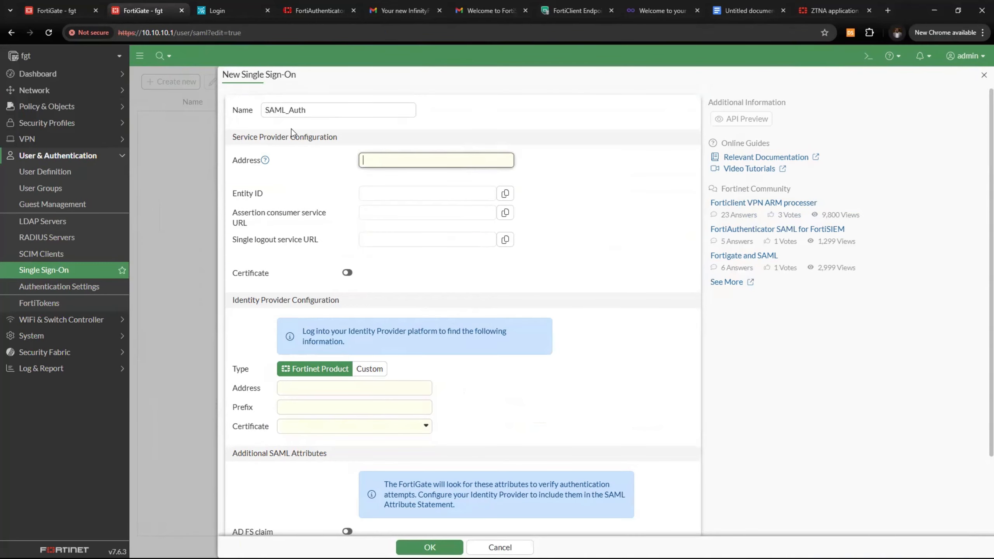
Set the SAML_Auth SP address to 102.216.202.125:9443 and its certificate to Fortinet_Factory
key("ctrl+v")
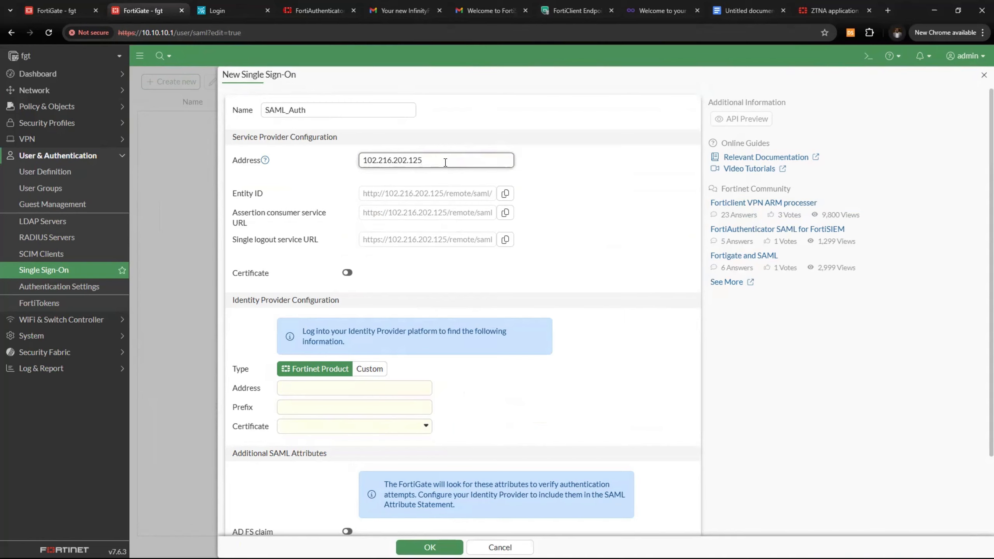
type(":9443")
left_click(599, 266)
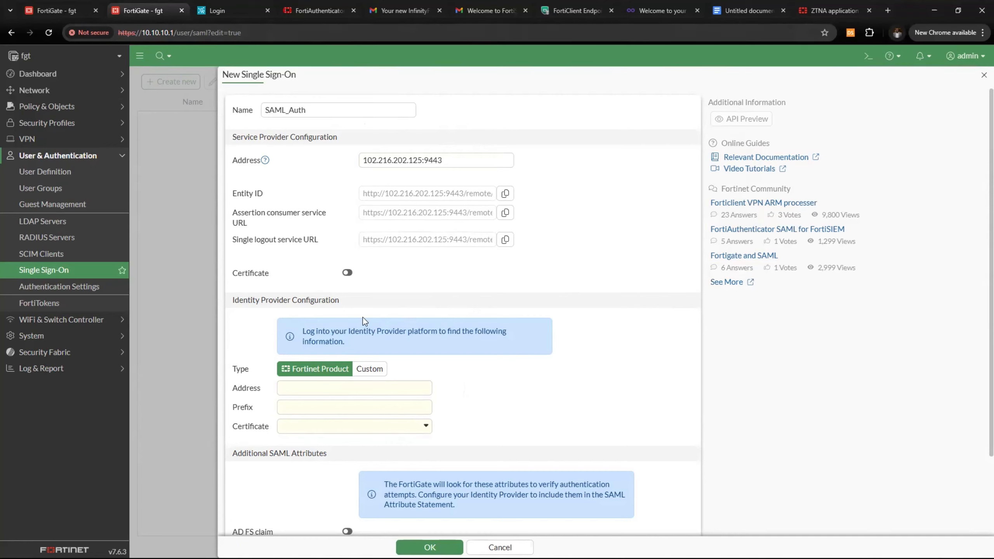
left_click(346, 273)
left_click(421, 276)
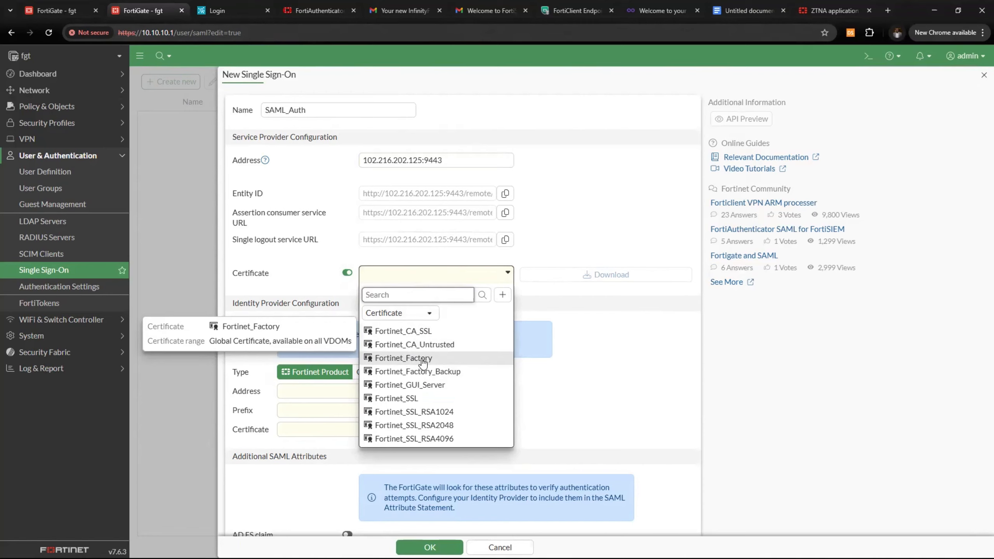
left_click(409, 358)
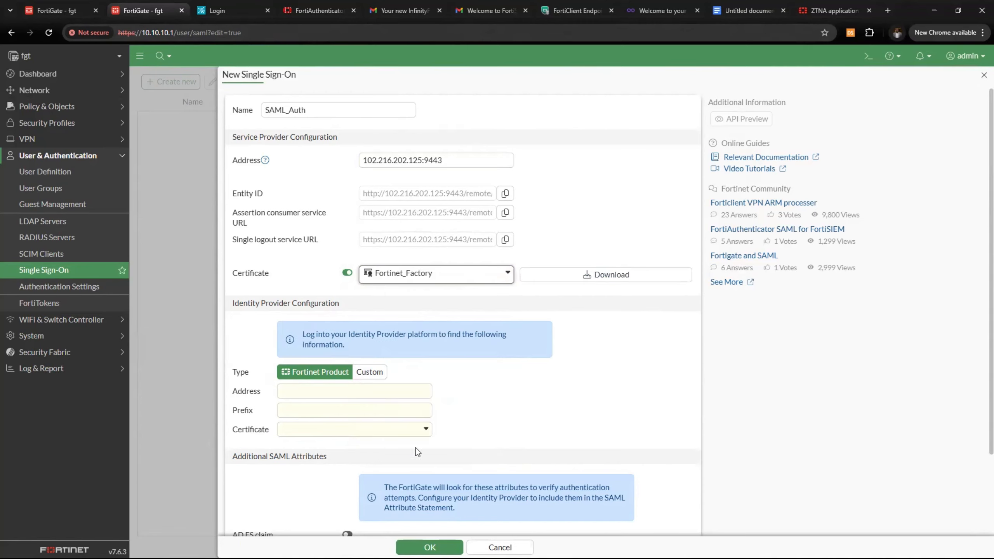
scroll(402, 412, "down", 3)
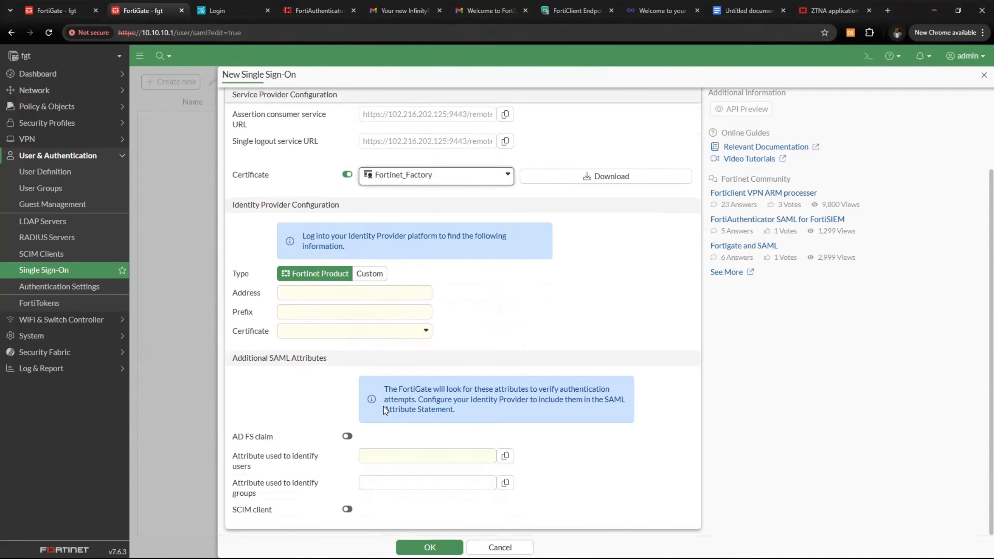
scroll(384, 406, "up", 3)
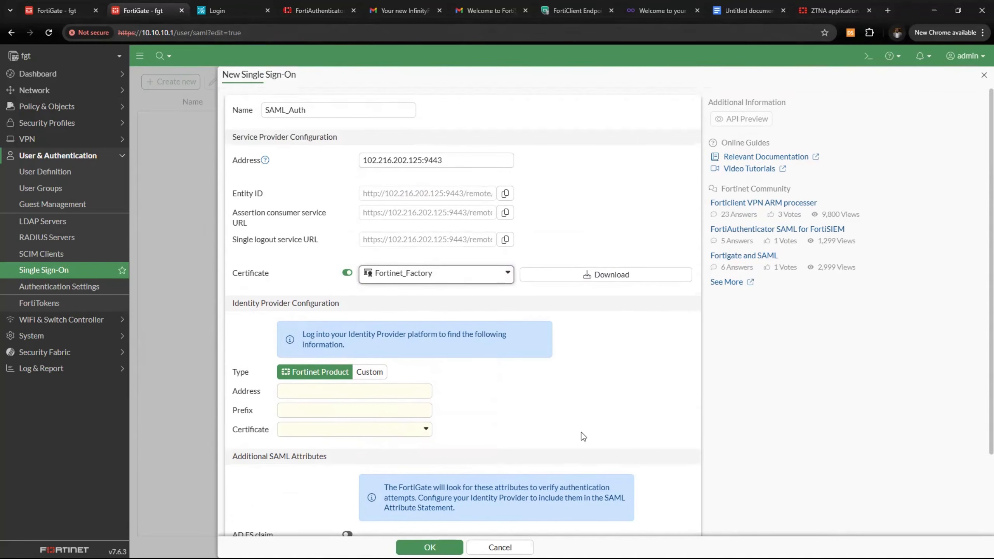
left_click(315, 12)
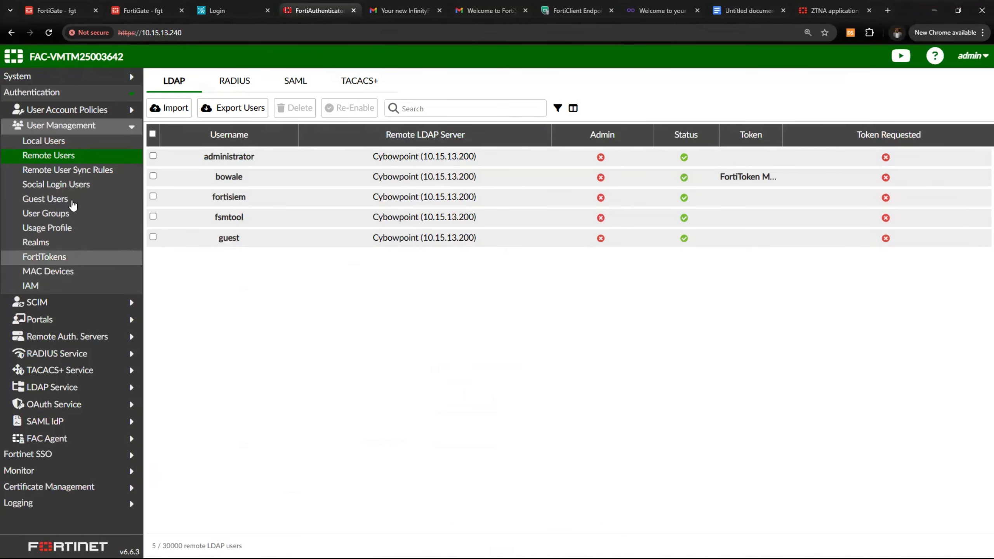
Open Certificate Management > End Entities > Local Services, backing out of an Import without importing anything
left_click(66, 110)
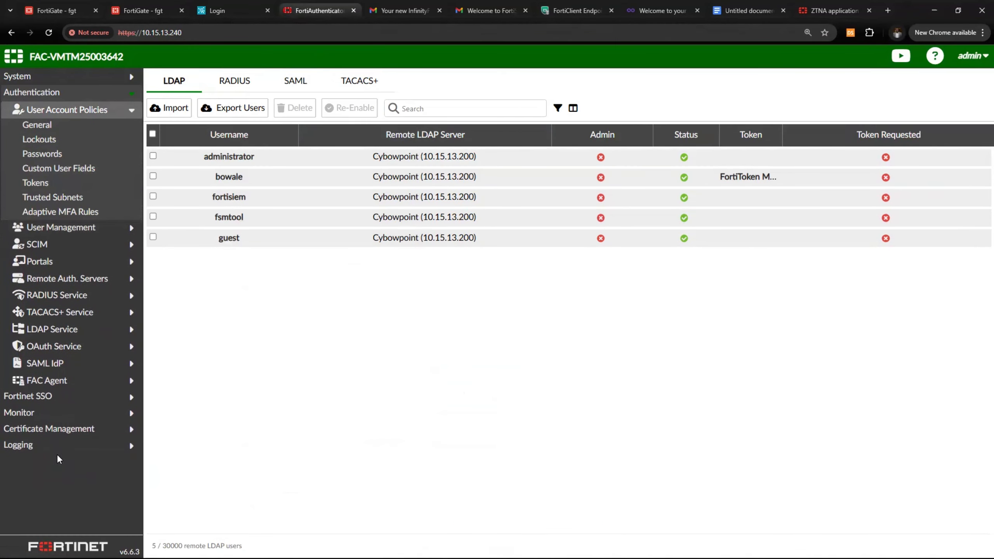
left_click(72, 430)
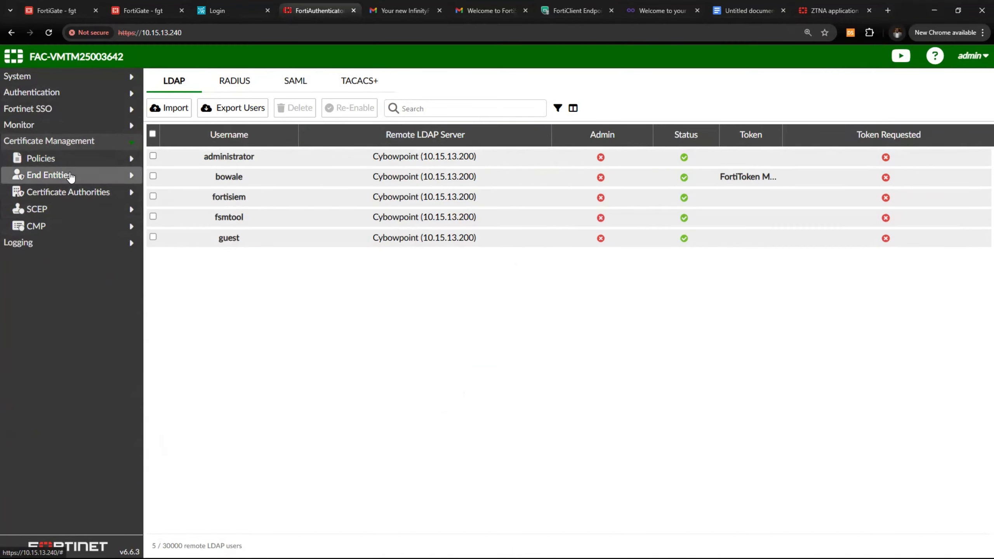
left_click(71, 177)
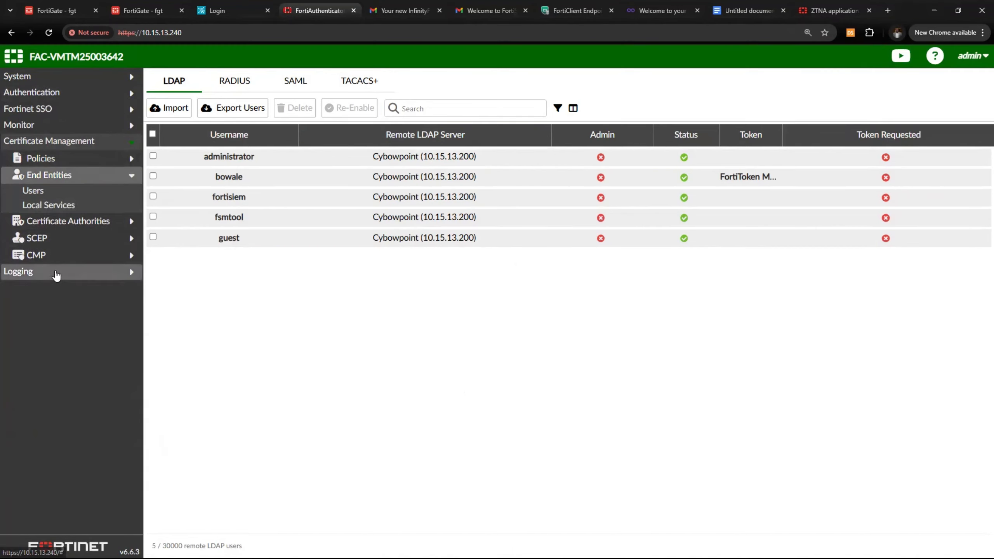
left_click(54, 202)
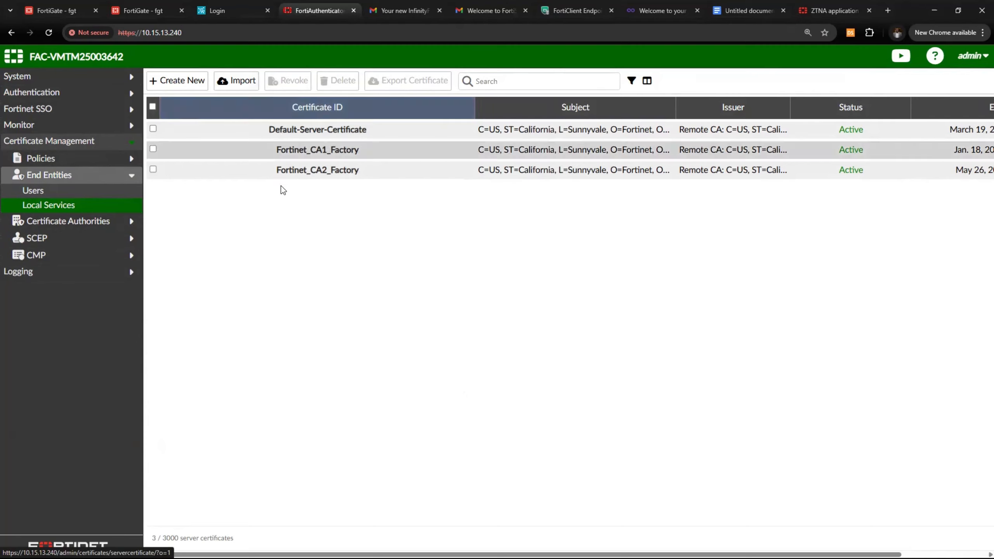
left_click(251, 83)
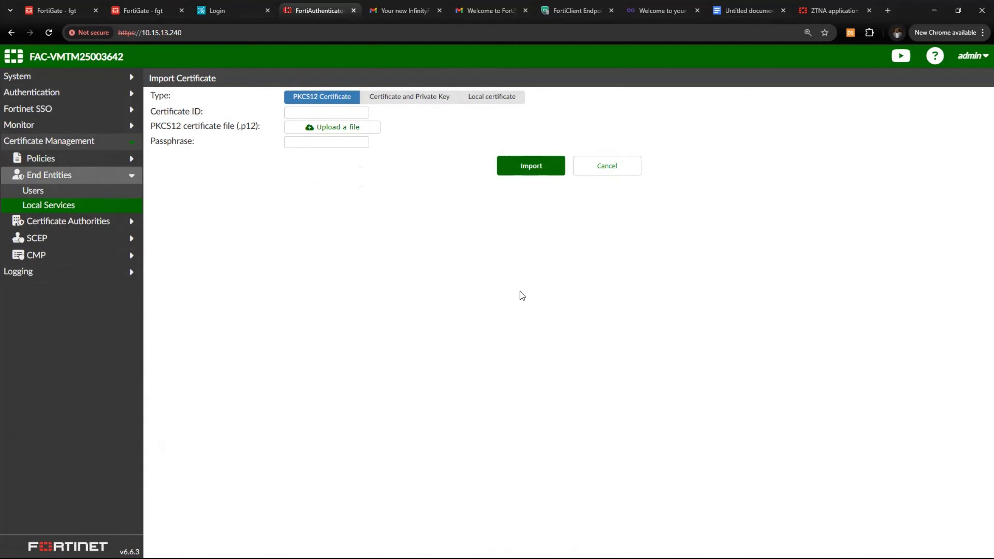
left_click(599, 169)
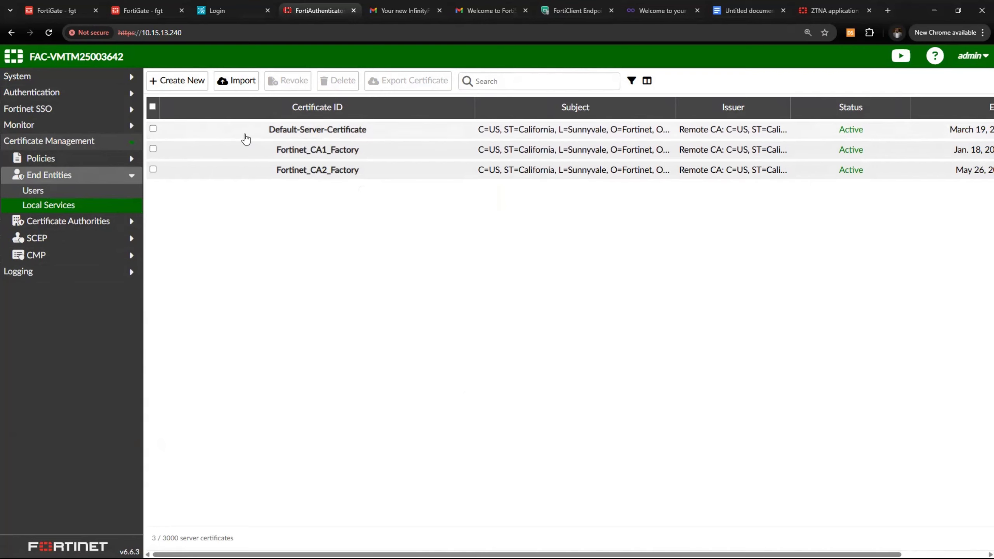
Export Default-Server-Certificate and save it as a certificate file
left_click(153, 129)
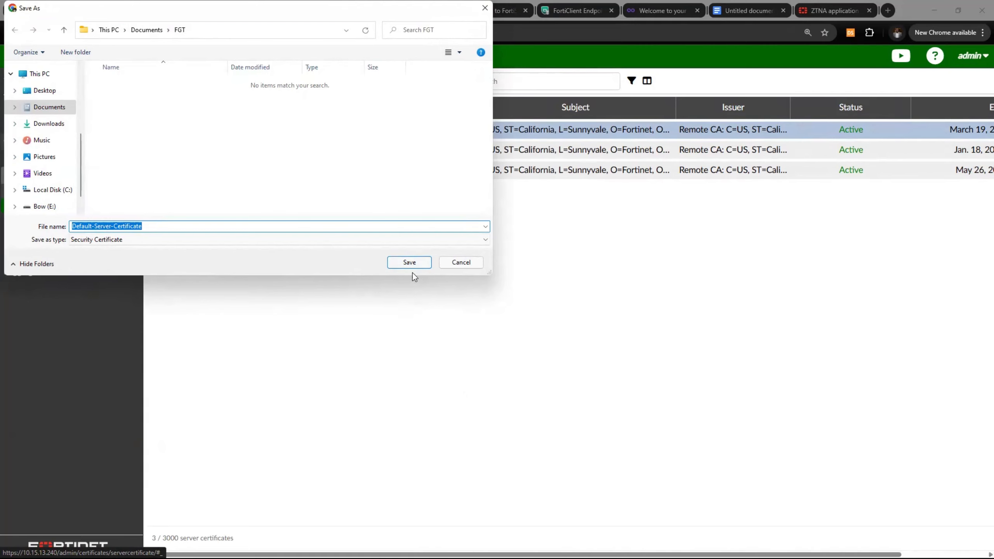
left_click(408, 263)
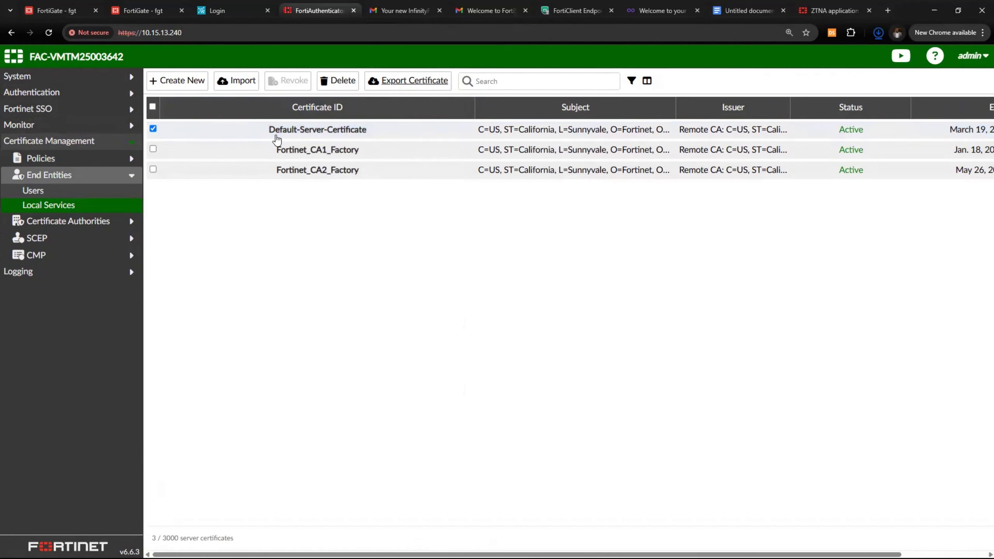
left_click(83, 144)
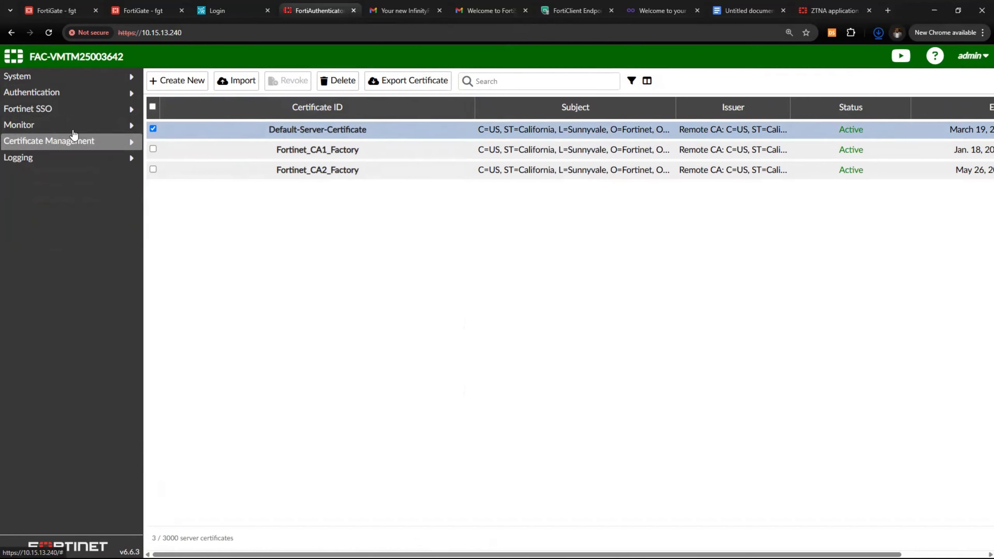
Open SAML IdP General settings and select the current server address 192.168.100.190
left_click(81, 91)
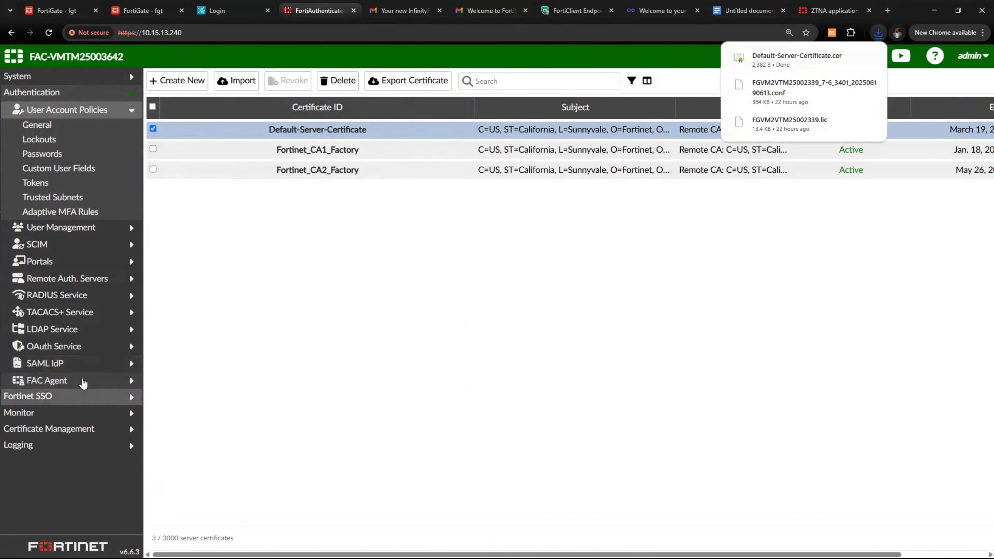
left_click(80, 430)
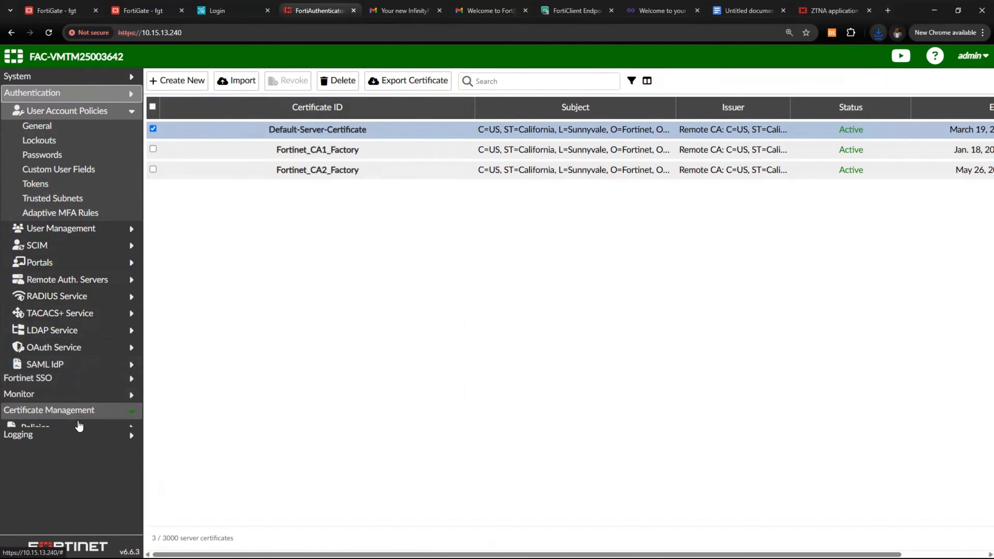
left_click(62, 92)
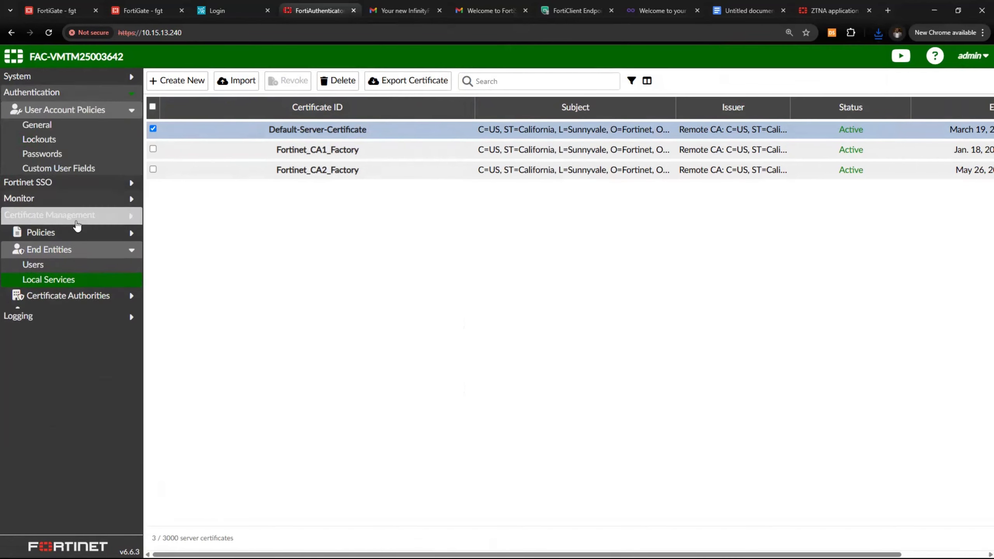
left_click(71, 361)
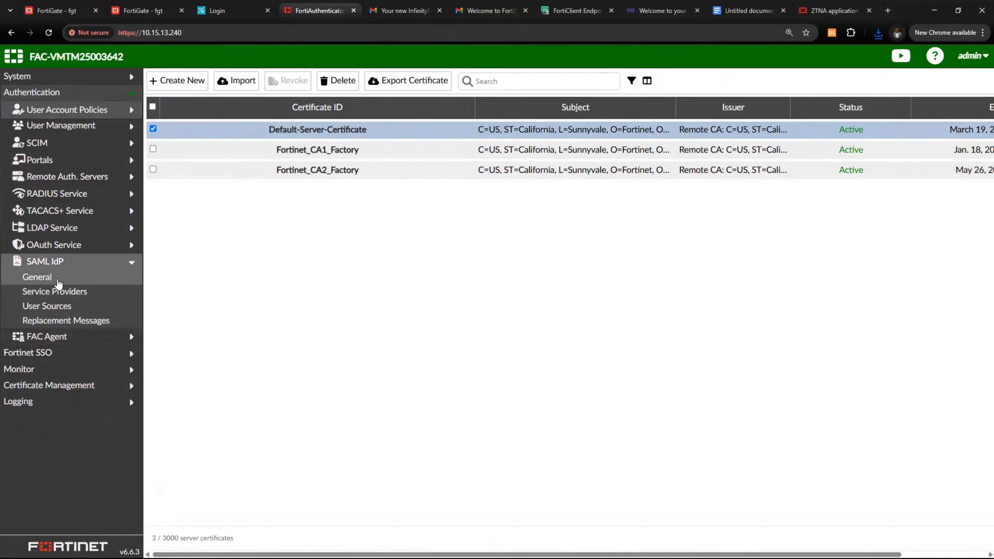
left_click(73, 279)
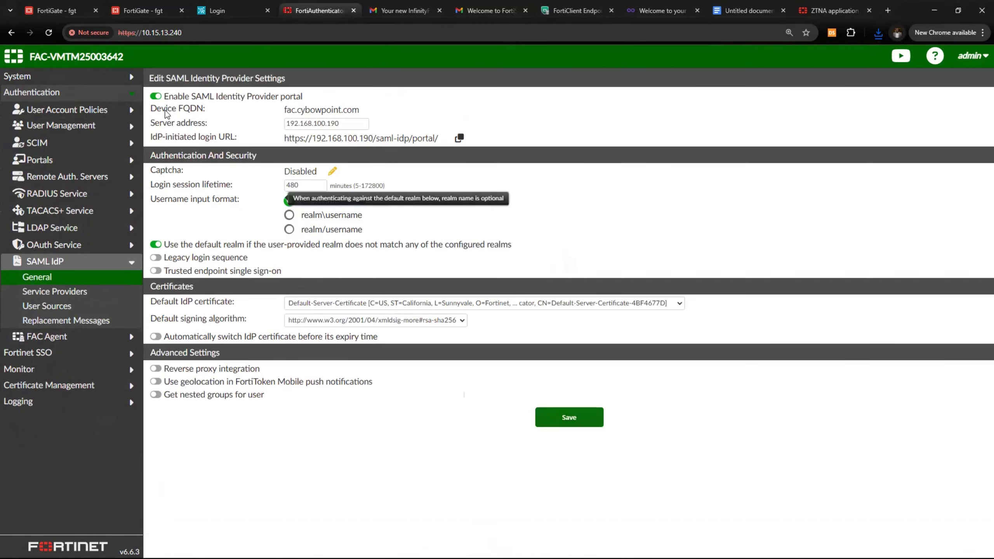
left_click(158, 96)
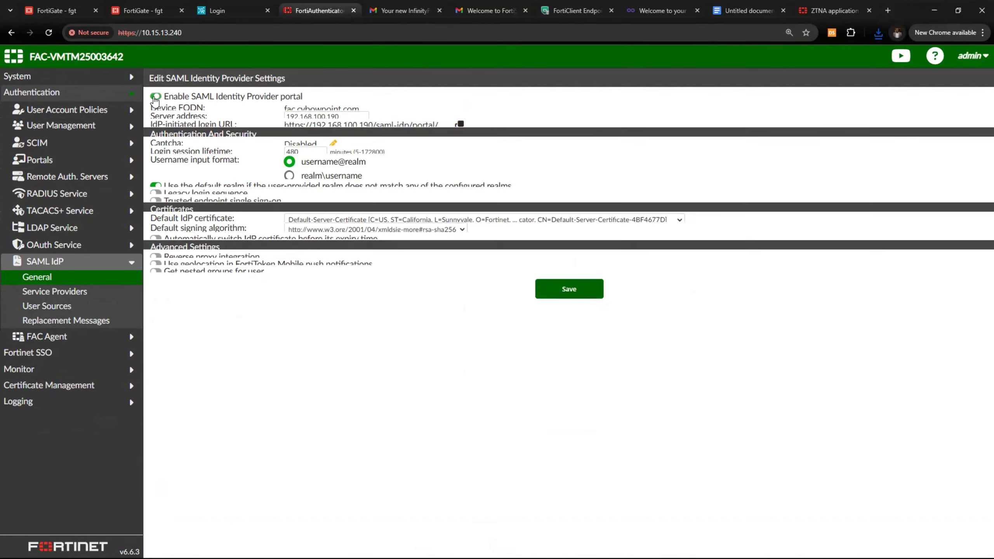
left_click(155, 98)
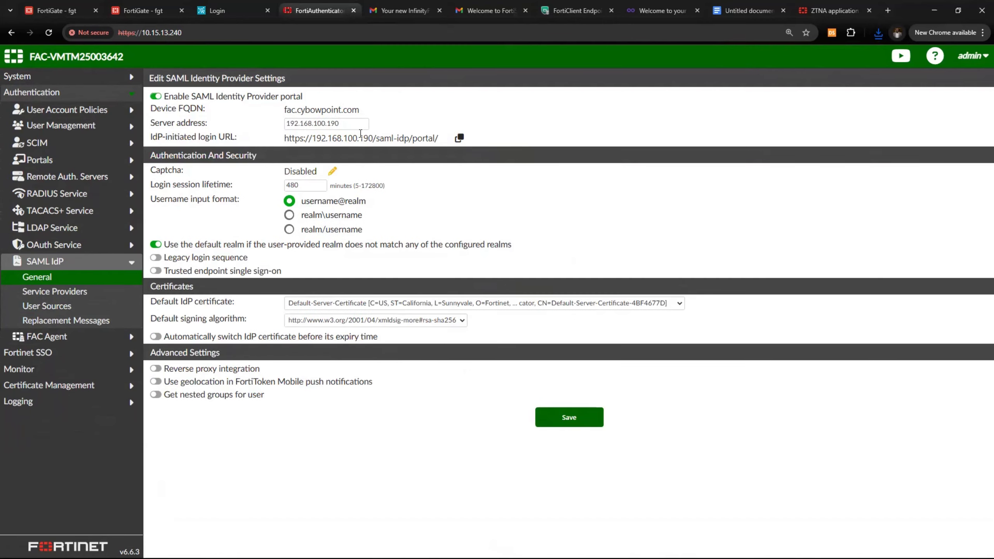
left_click(342, 122)
left_click_drag(342, 122, 284, 124)
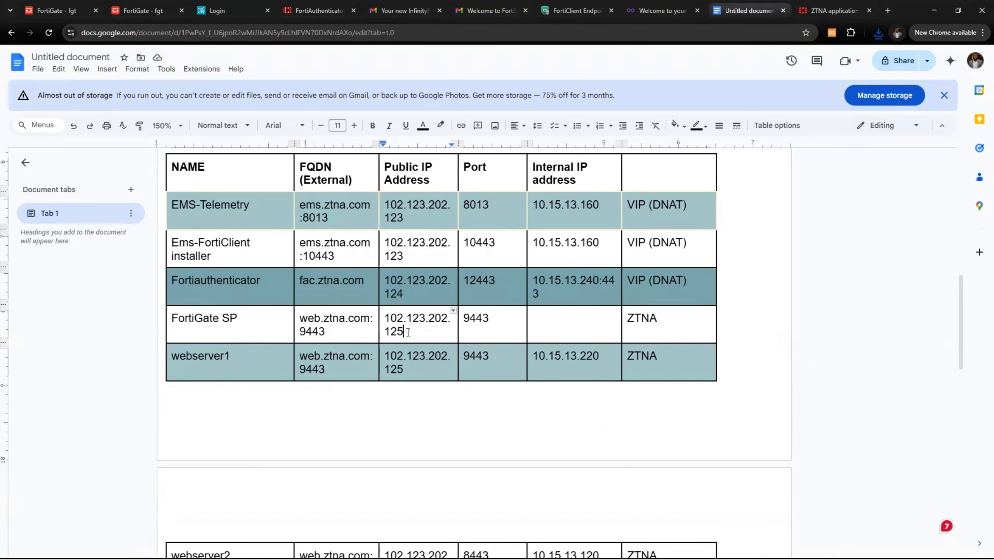
Paste the copied public IP 102.123.202.125 over the IdP server address
left_click_drag(408, 332, 387, 318)
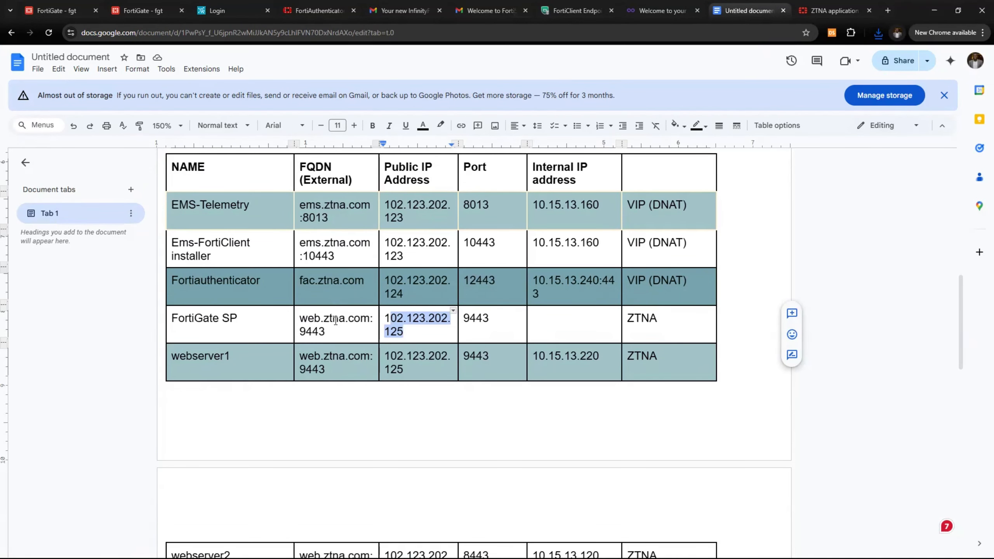
left_click_drag(404, 334, 383, 320)
key("ctrl+c")
left_click(307, 14)
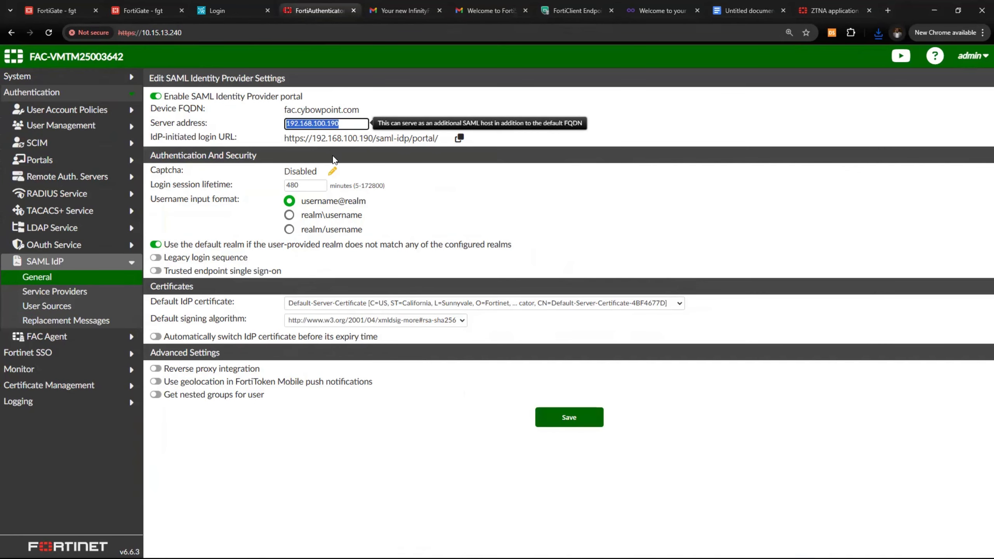
key("ctrl+v")
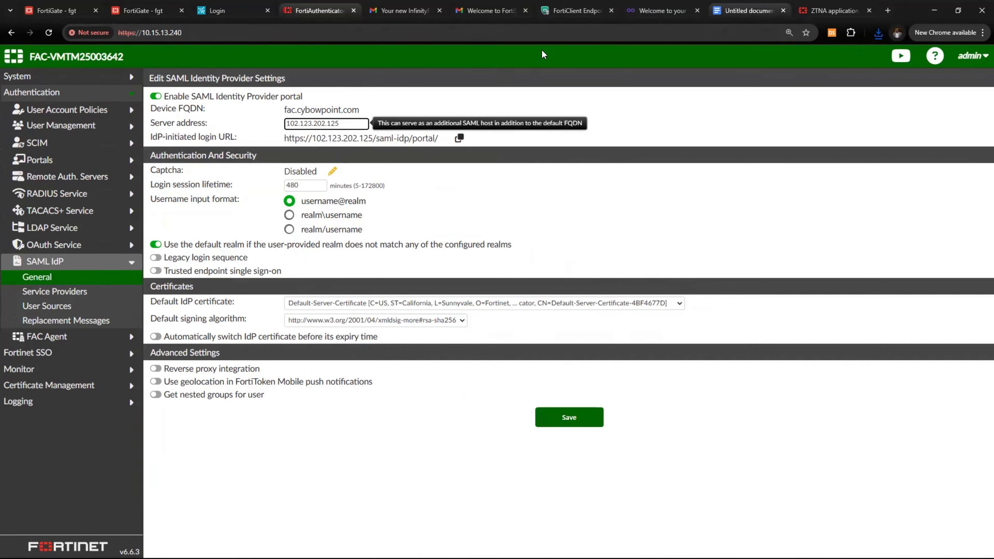
Correct the server address to the Fortiauthenticator row's 102.123.202.124:12443
left_click(746, 11)
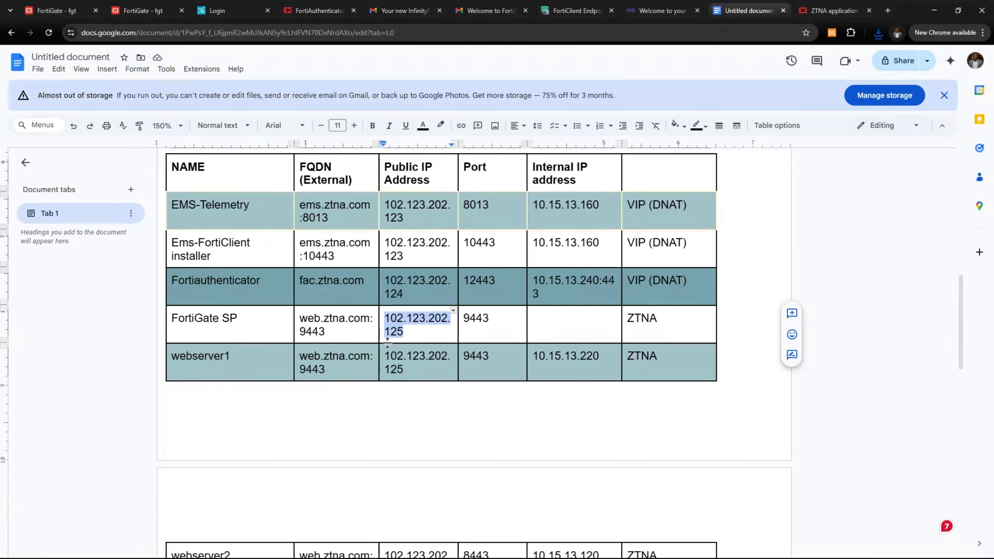
left_click(406, 294)
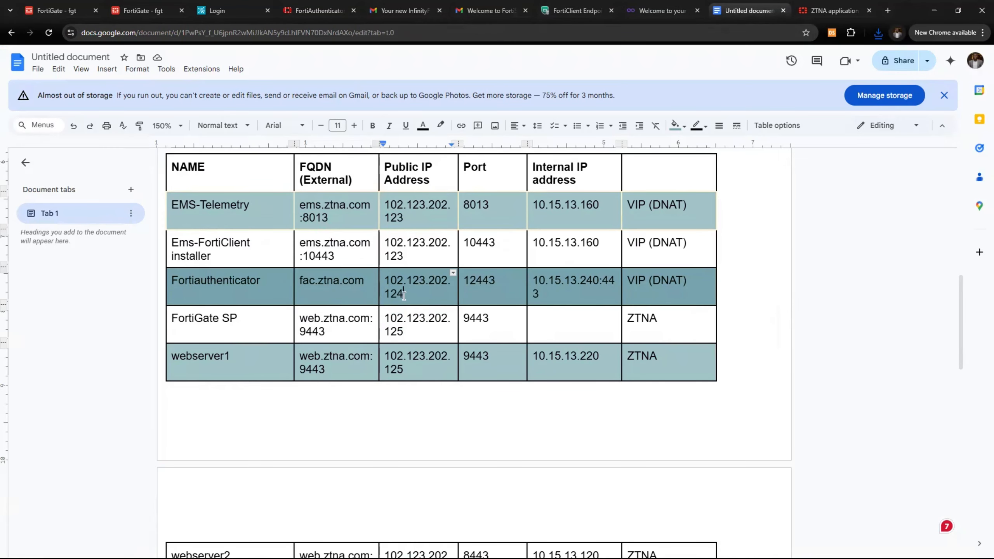
left_click_drag(496, 281, 468, 283)
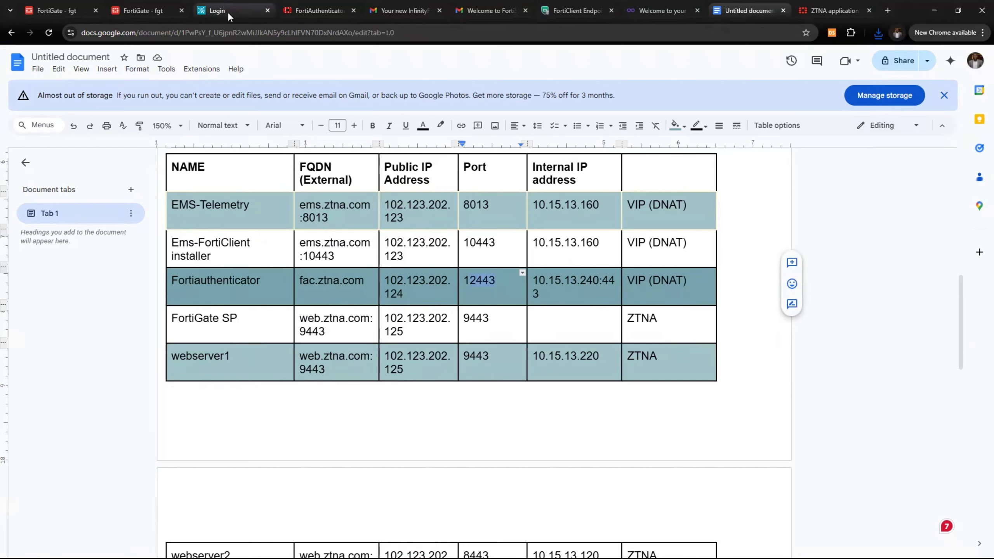
left_click(296, 12)
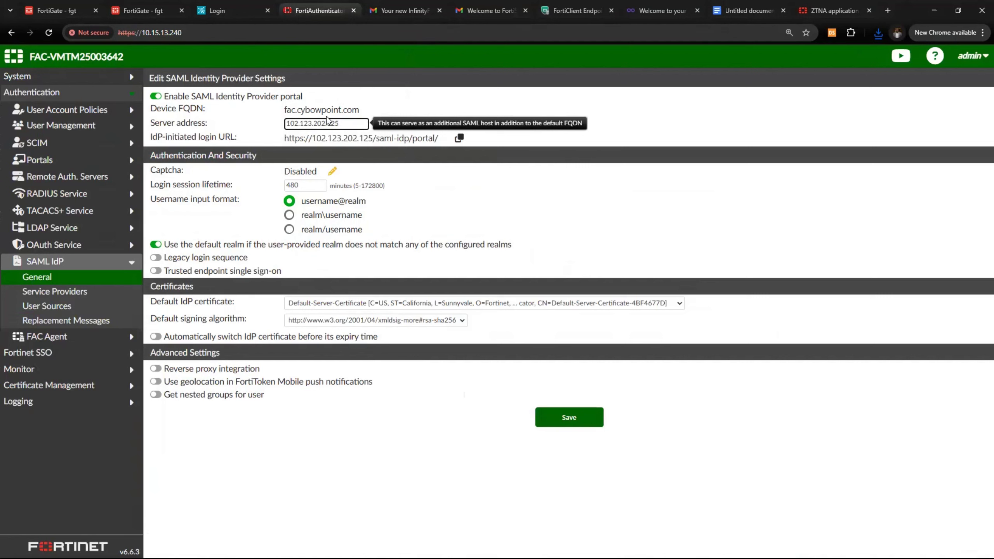
key("BackSpace")
type("4:12443")
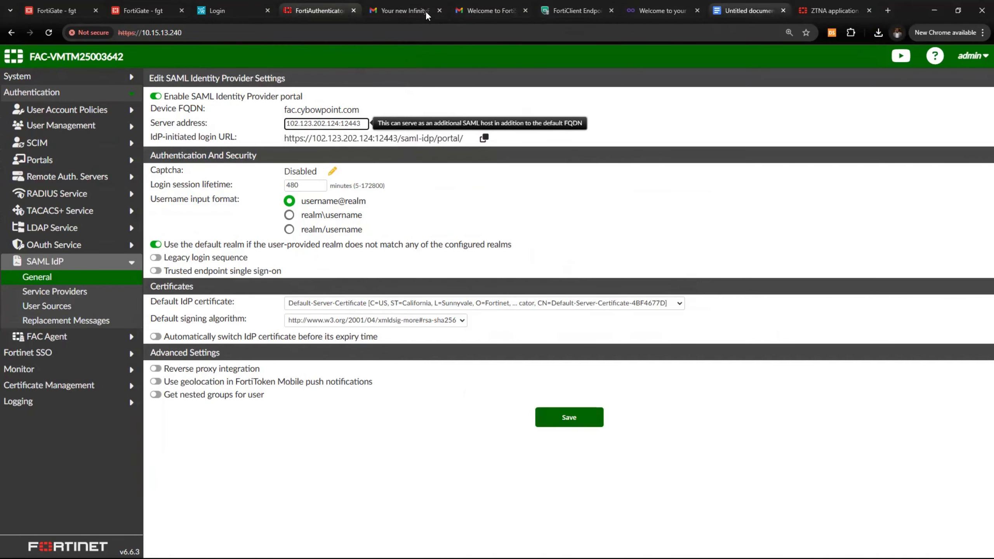
left_click(748, 11)
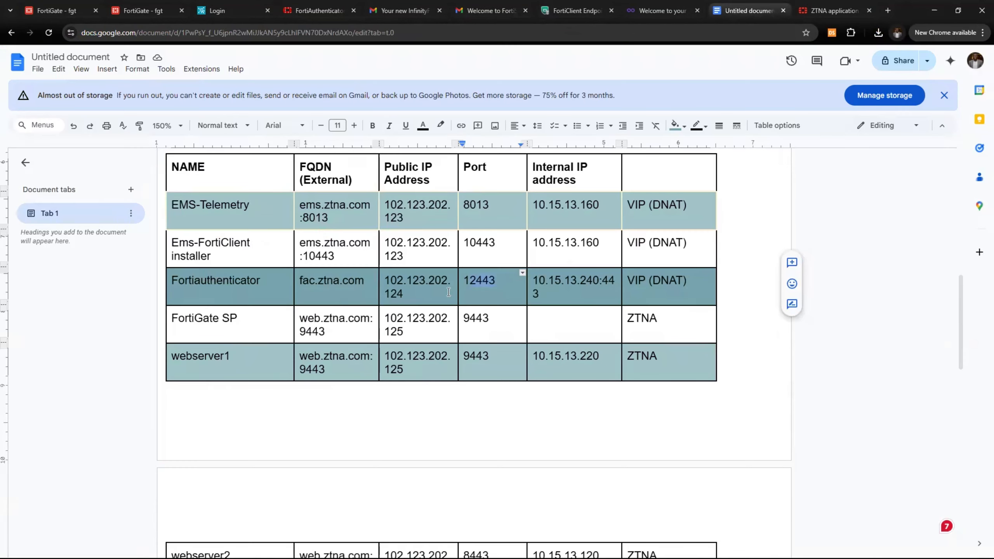
left_click(462, 285)
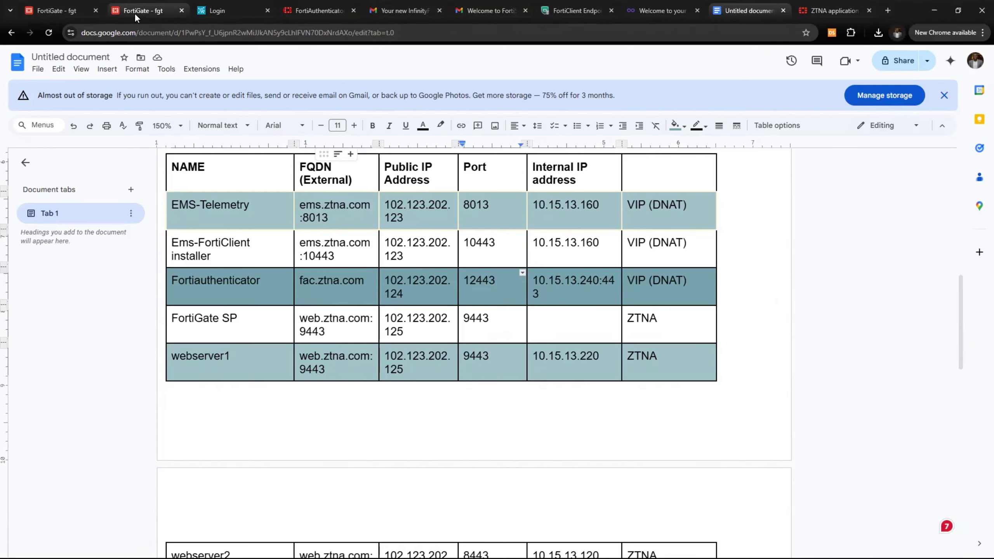
left_click(319, 11)
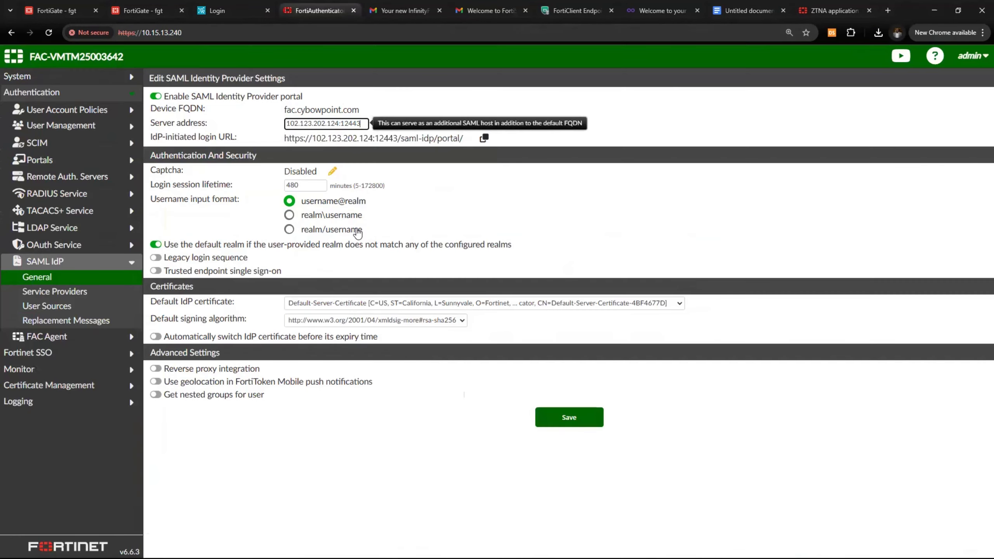
Check the 102.123.202.124:12443 server address and save the SAML IdP General page
triple_click(344, 123)
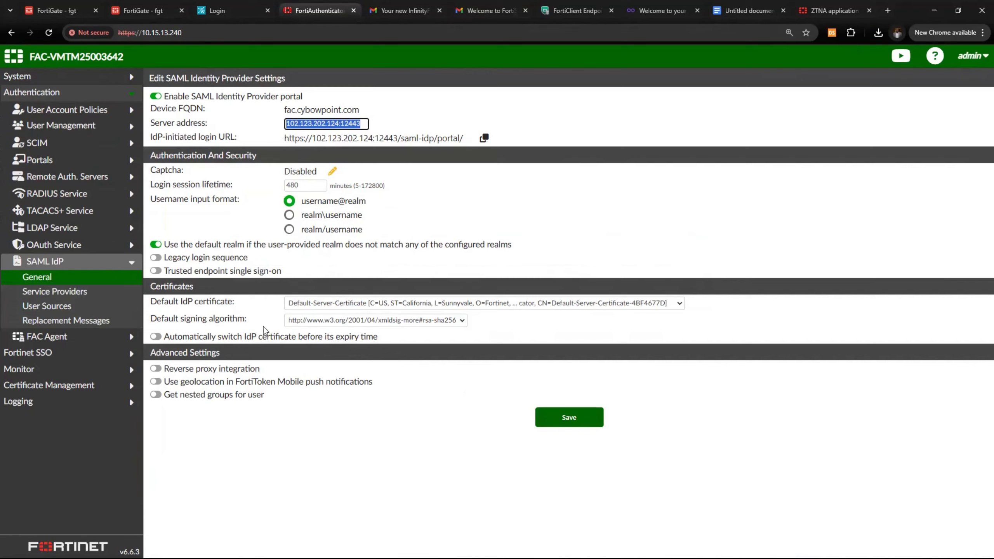
mouse_move(188, 259)
left_click(568, 415)
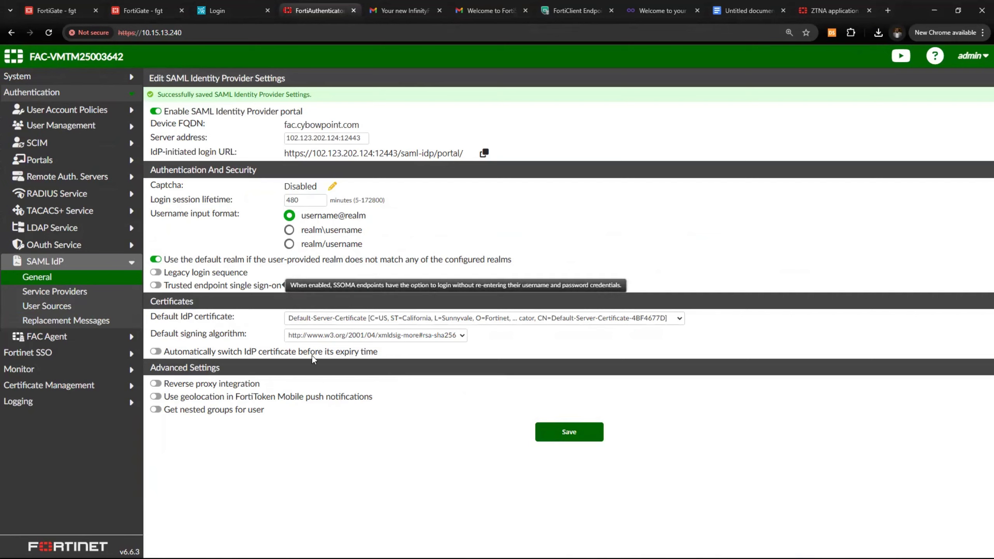
Create and save realm Remote_users with user source LDAP Cybowpoint (10.15.13.200)
left_click(63, 126)
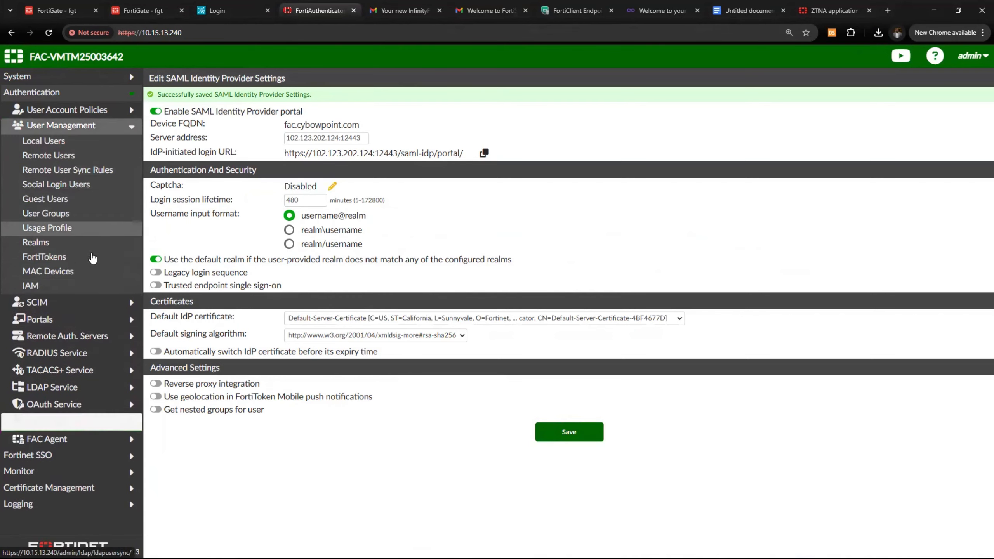
left_click(76, 244)
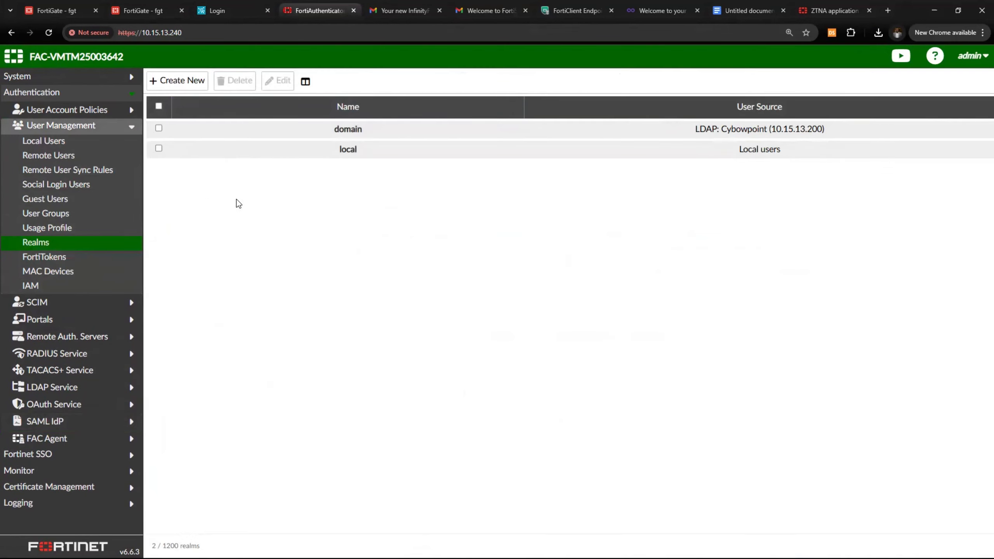
left_click(178, 81)
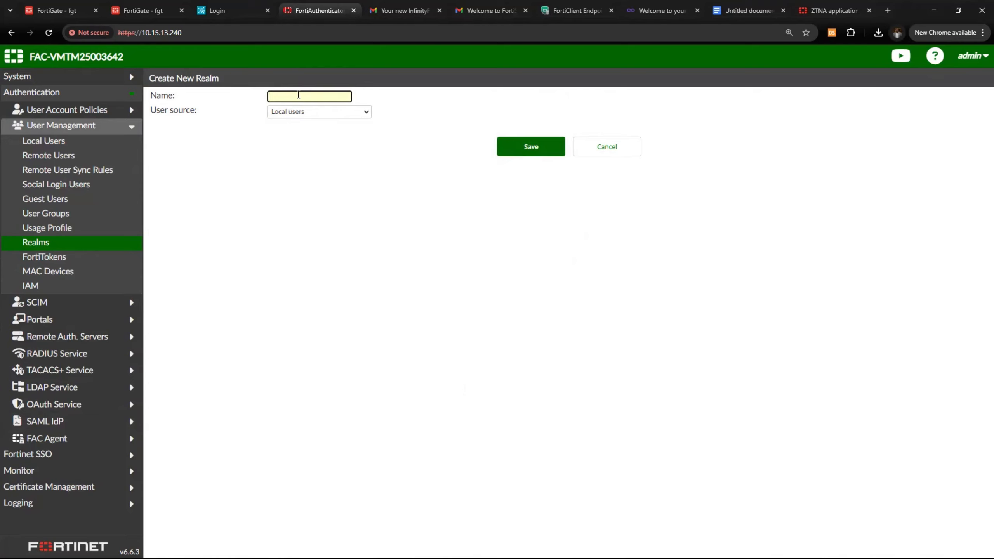
left_click(298, 96)
type("Remote_users")
left_click(274, 114)
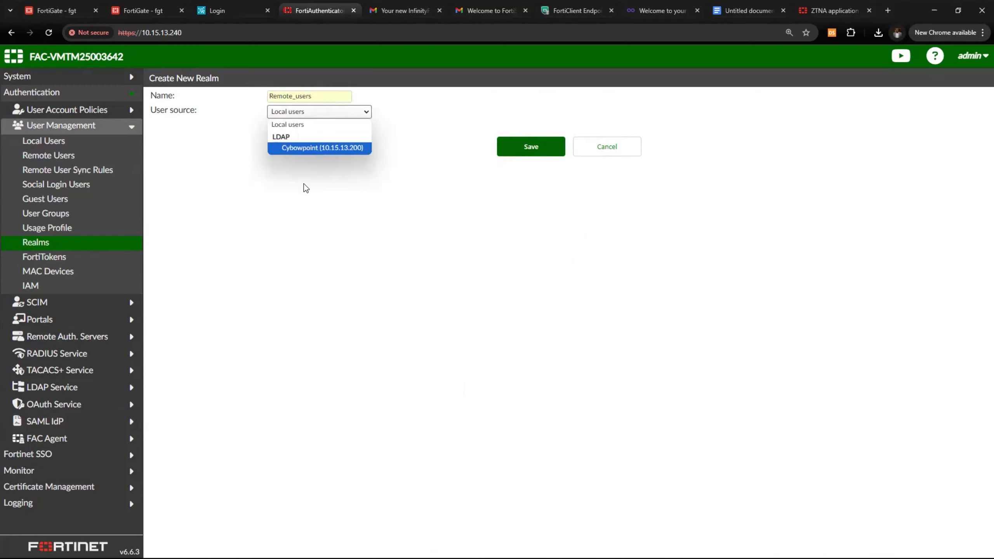
left_click(300, 149)
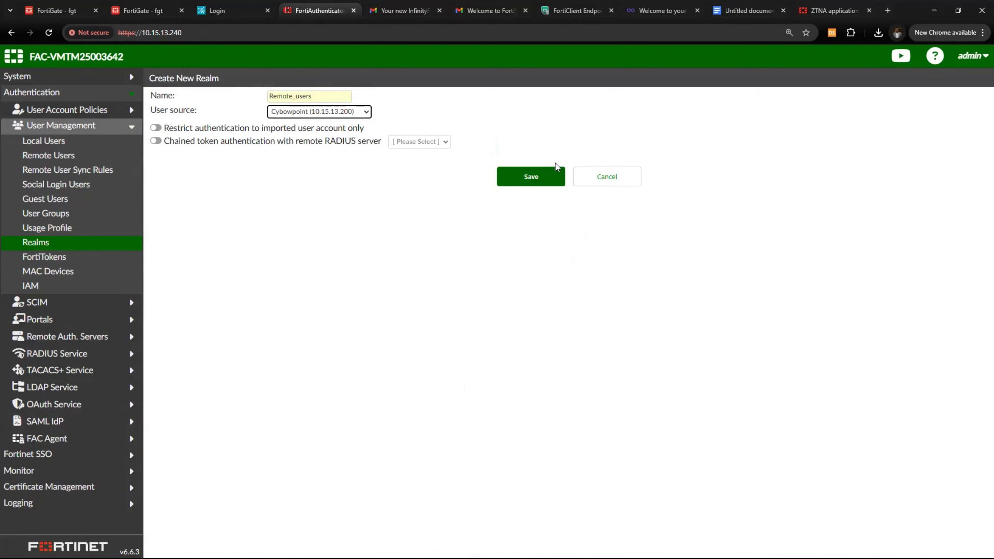
left_click(542, 178)
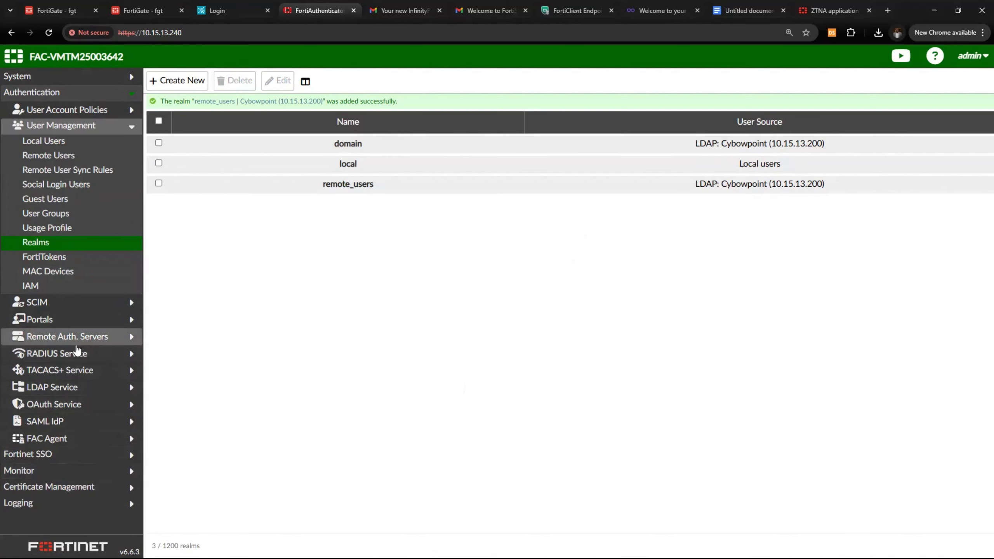
Start service provider Smal_SP with Default-Server-Certificate and single logout on, and add an IdP identifier
left_click(34, 422)
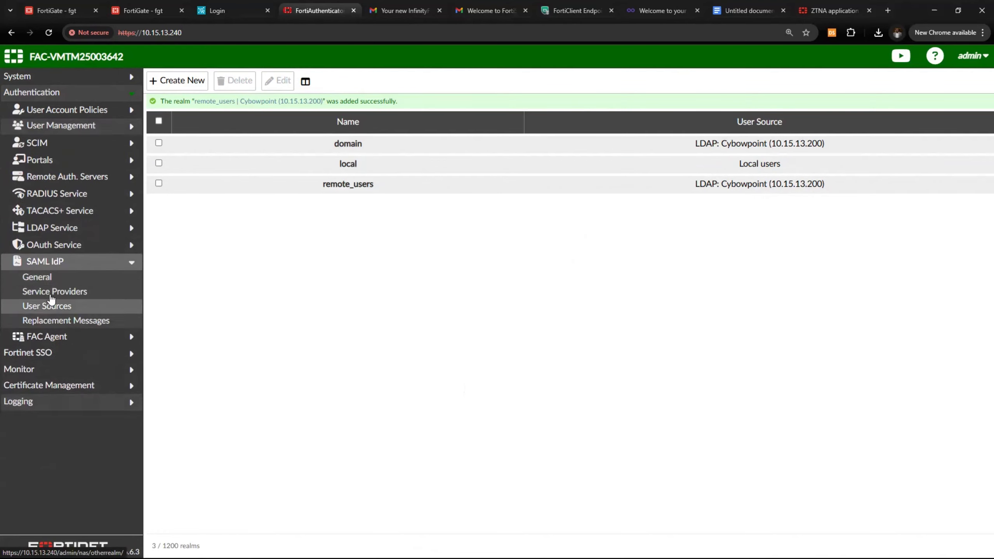
left_click(62, 293)
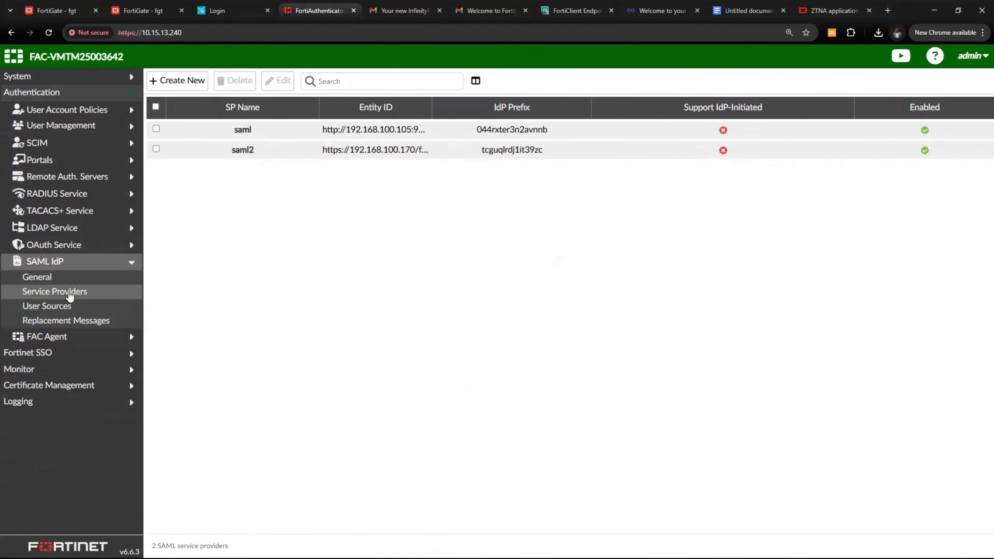
left_click(192, 80)
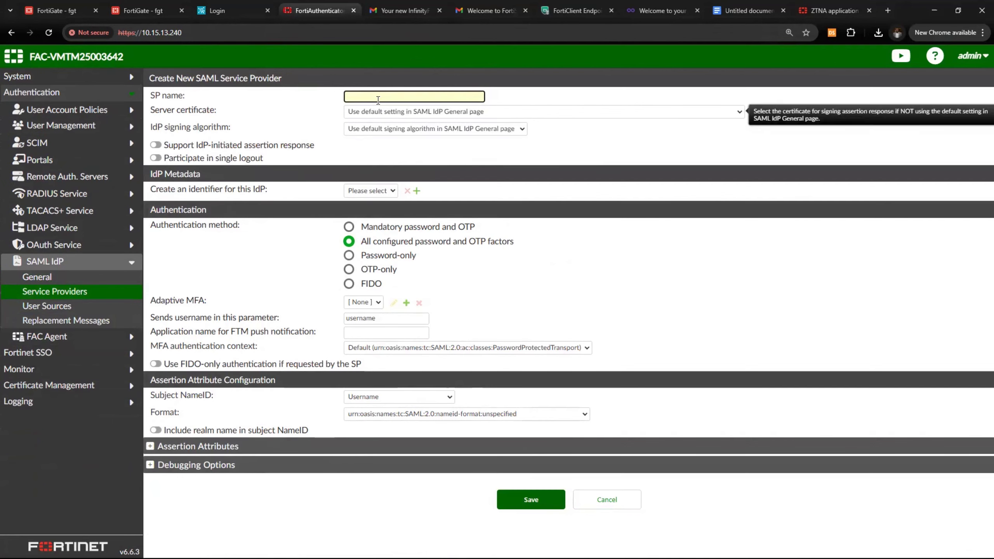
type("Smal_SP")
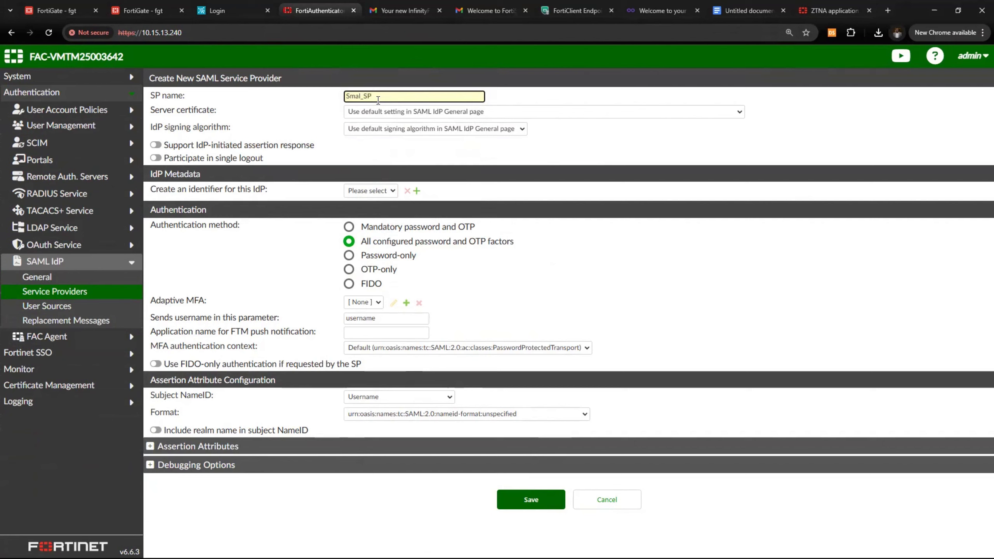
left_click(401, 112)
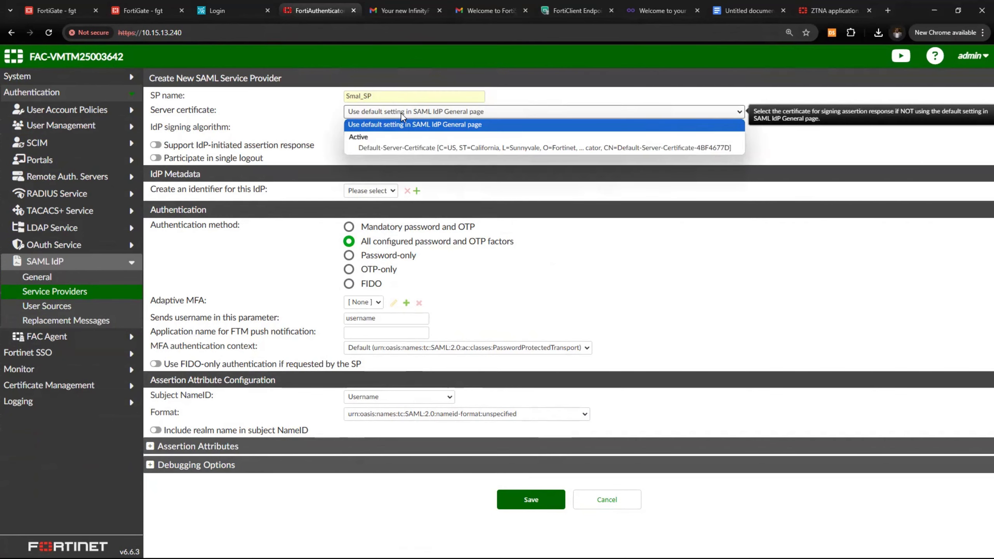
left_click(390, 147)
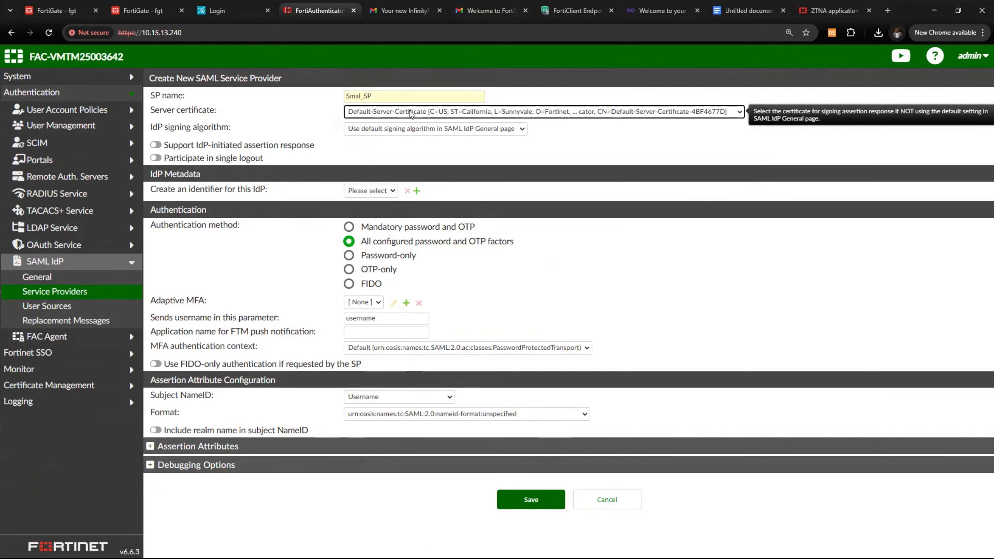
left_click(155, 158)
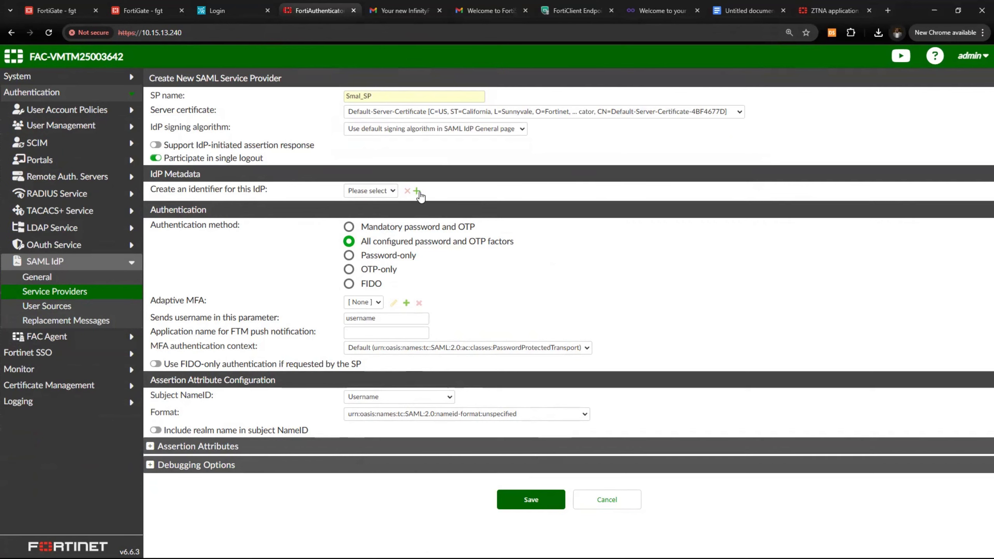
left_click(417, 192)
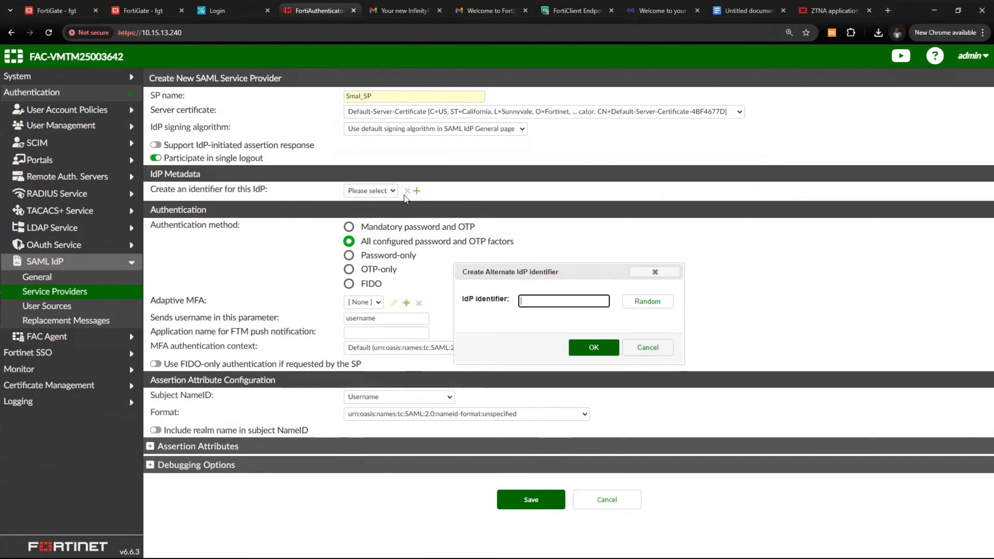
Generate the random IdP identifier 4pgcd2sm5bj773qn and review the resulting entity ID and URLs
left_click(640, 307)
left_click(593, 344)
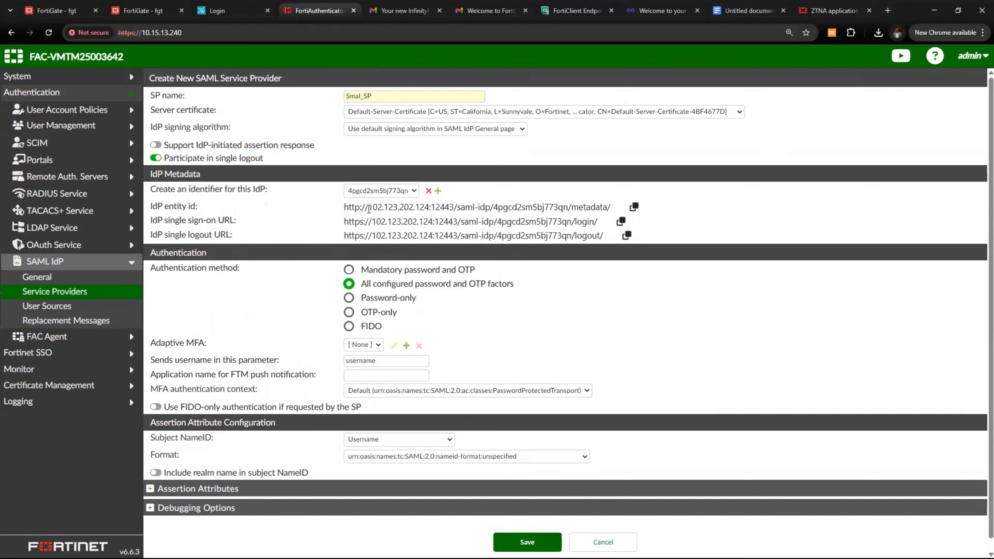
left_click_drag(368, 208, 456, 211)
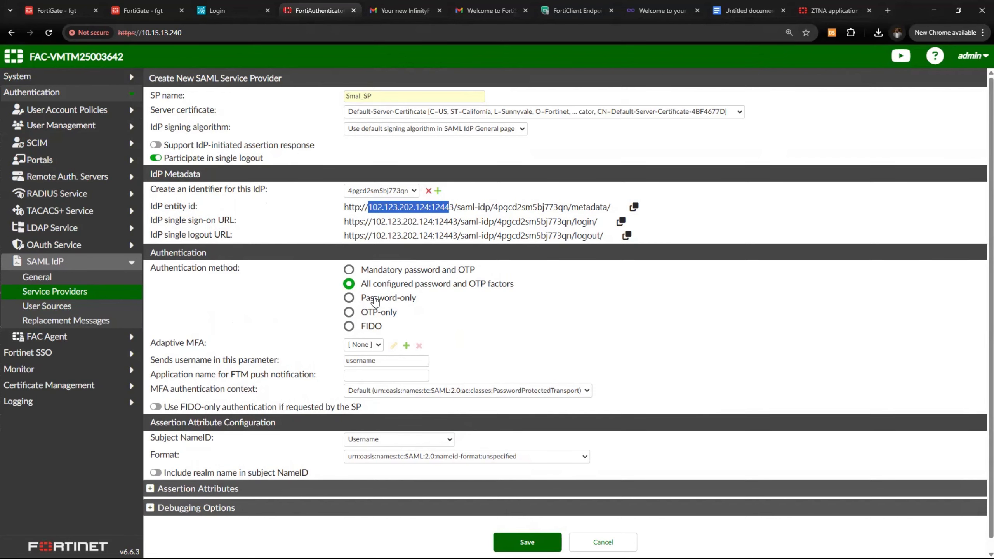
scroll(374, 306, "down", 1)
left_click_drag(156, 259, 251, 262)
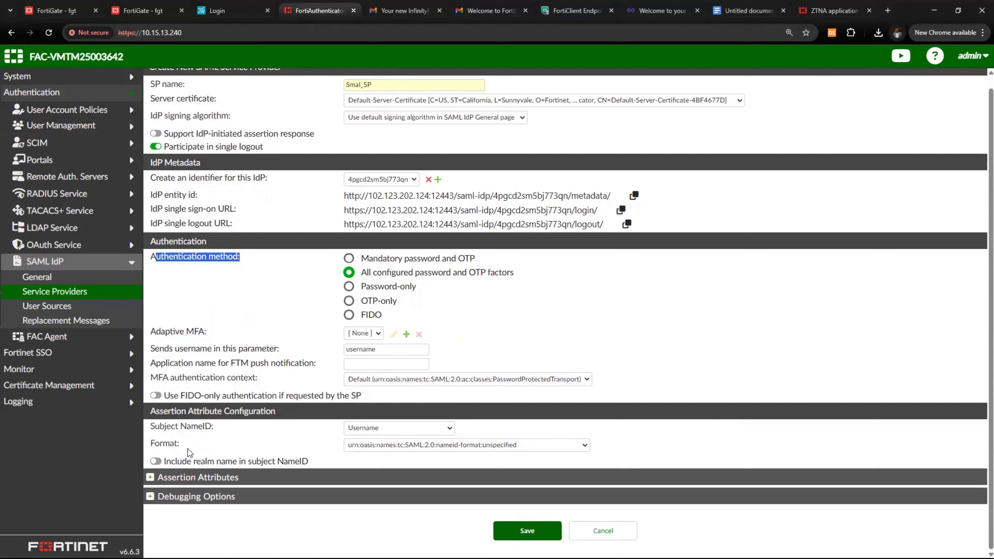
Add a username assertion attribute mapped to Username
left_click(149, 478)
scroll(196, 475, "down", 1)
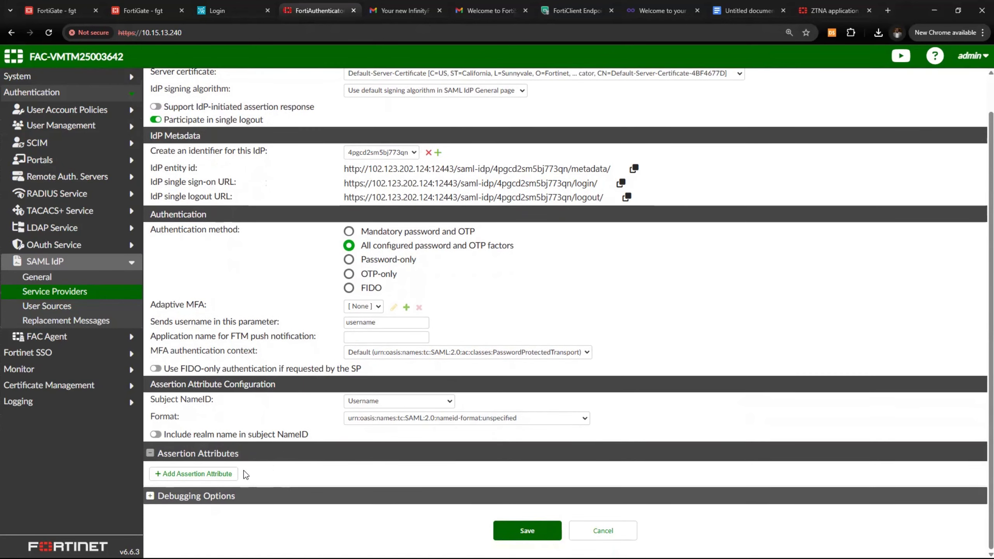
left_click(215, 475)
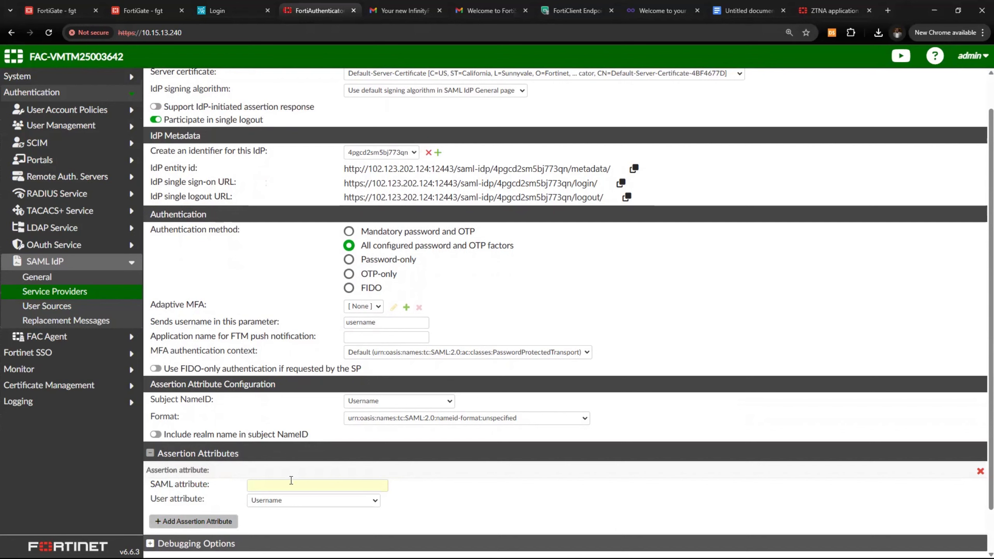
left_click(291, 484)
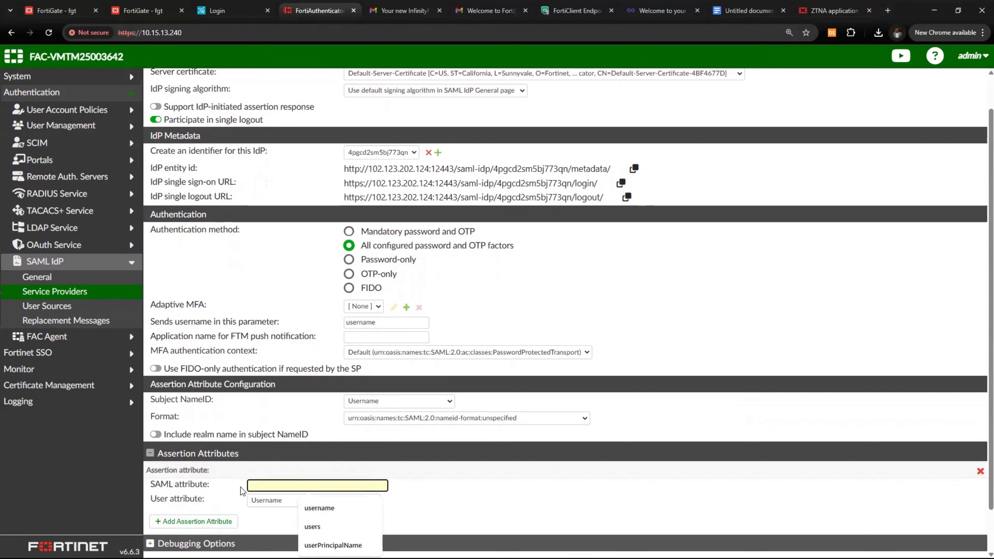
key("Down")
key("Return")
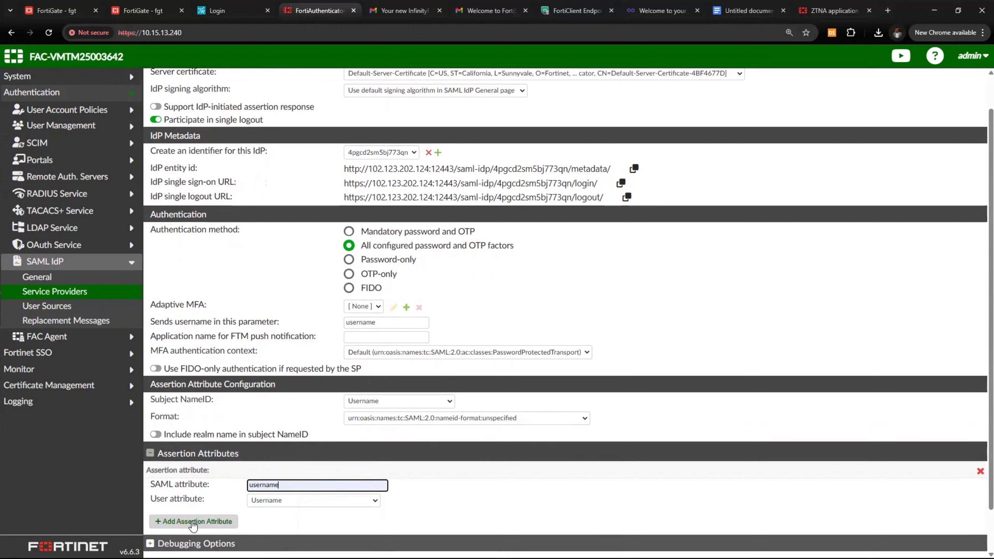
Add a group assertion attribute mapped to Group and save Smal_SP
left_click(191, 522)
scroll(285, 430, "down", 3)
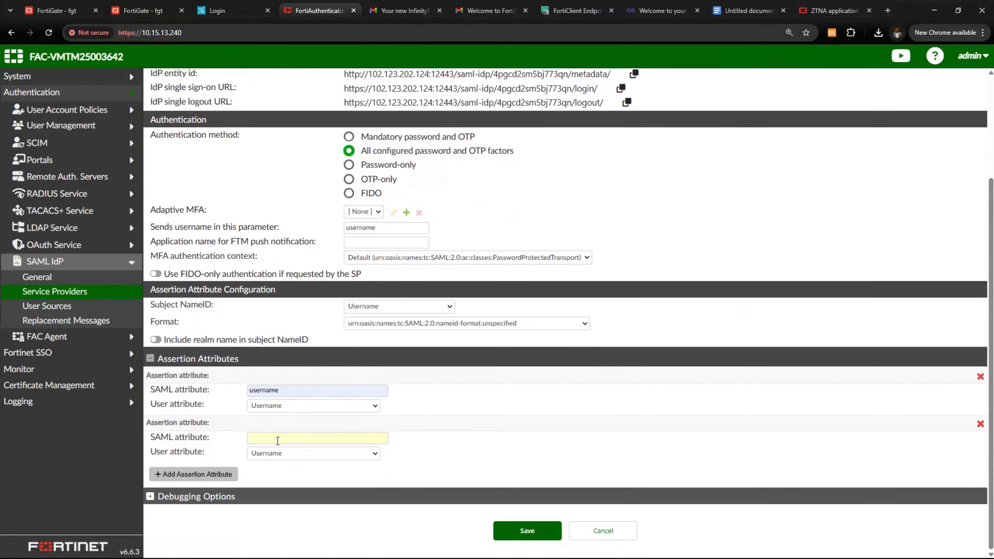
left_click(285, 454)
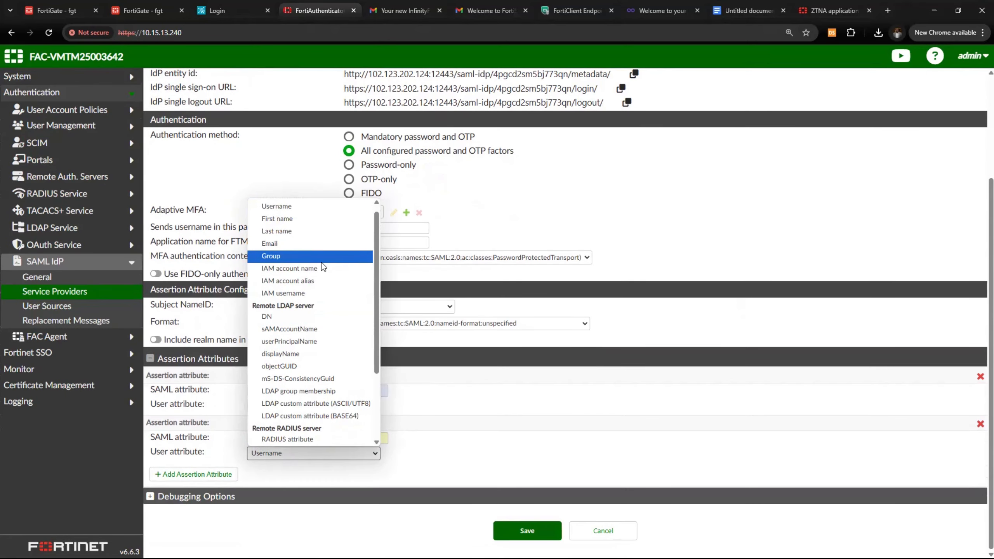
left_click(322, 262)
left_click(289, 439)
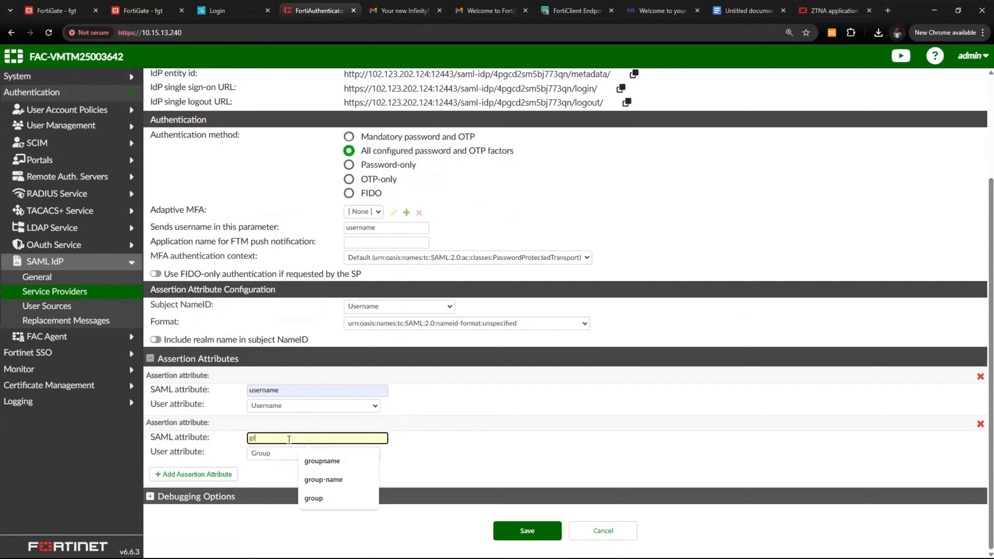
left_click(529, 397)
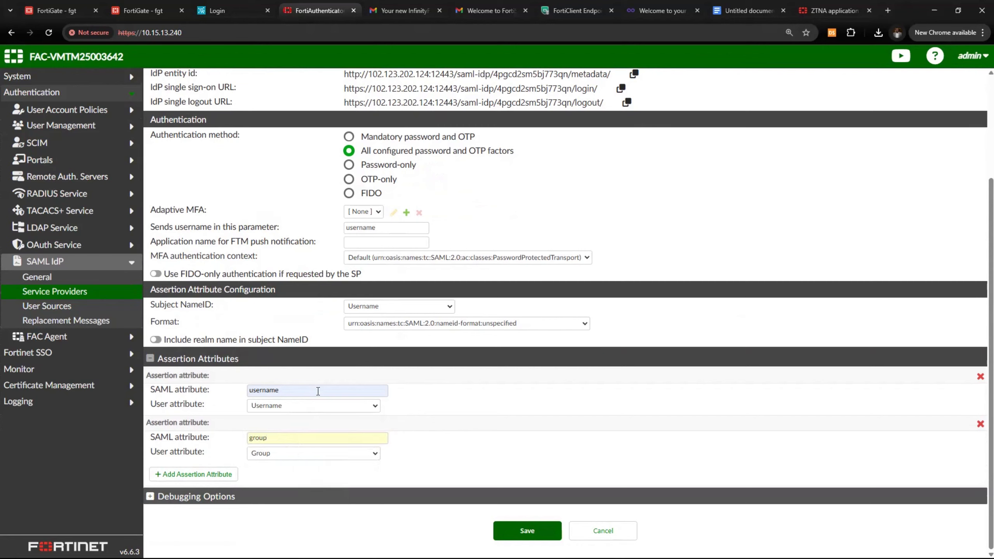
scroll(275, 382, "up", 3)
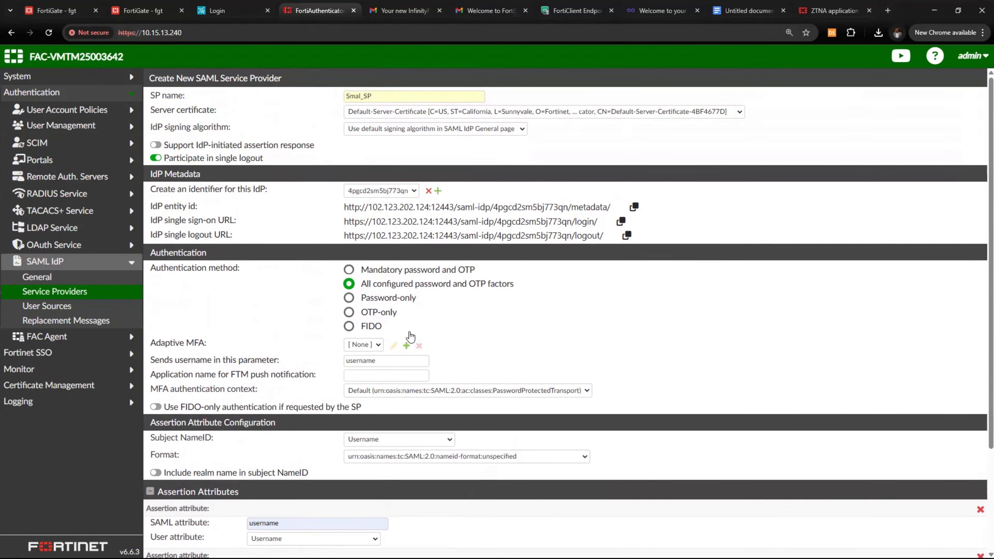
scroll(410, 336, "down", 3)
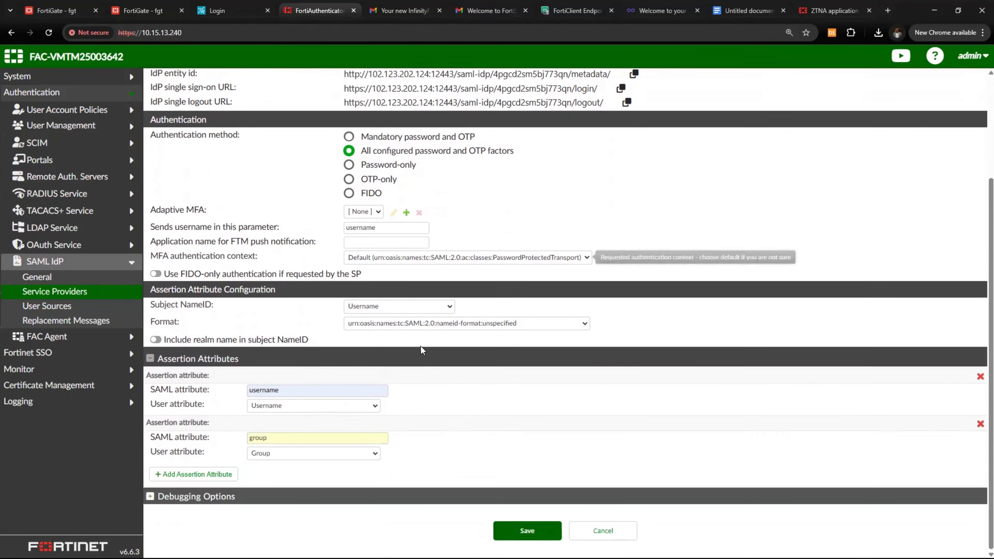
left_click(528, 530)
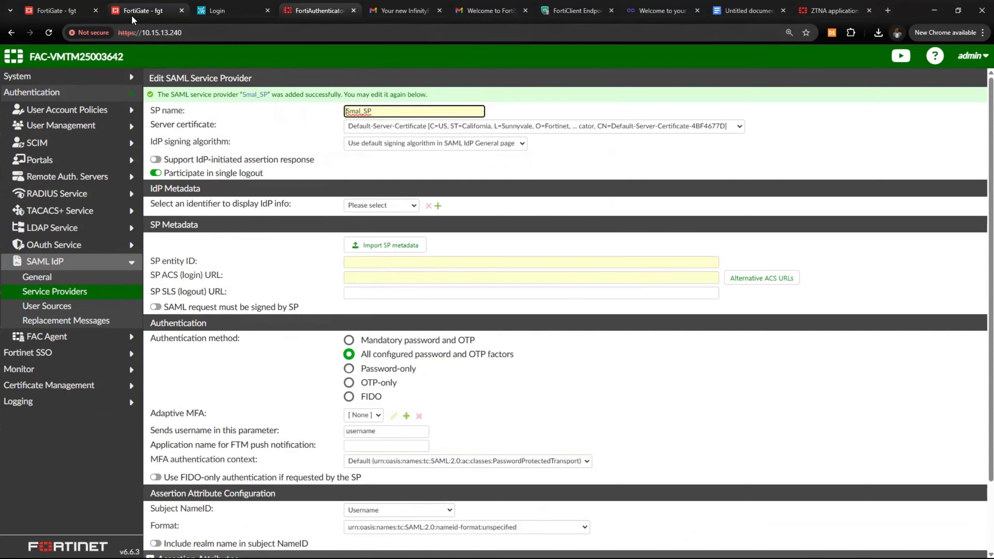
Copy FortiGate's SAML Entity ID URL into Smal_SP's SP entity ID field
left_click_drag(132, 12, 215, 14)
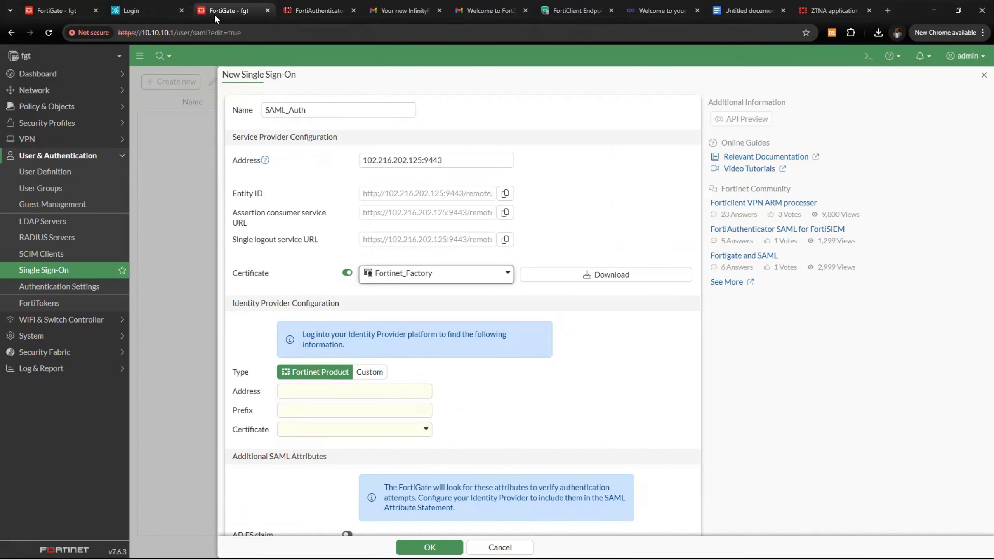
left_click_drag(445, 160, 354, 164)
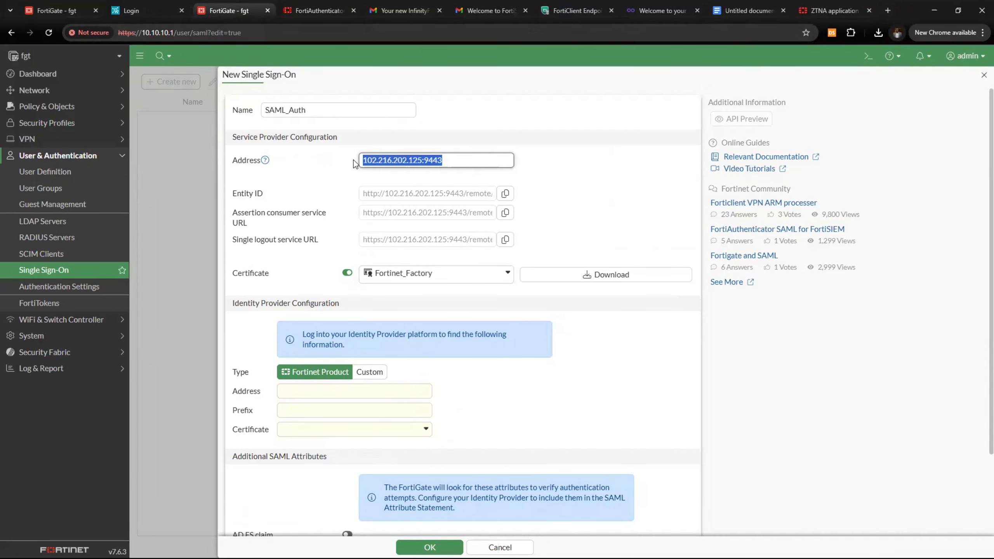
left_click(468, 194)
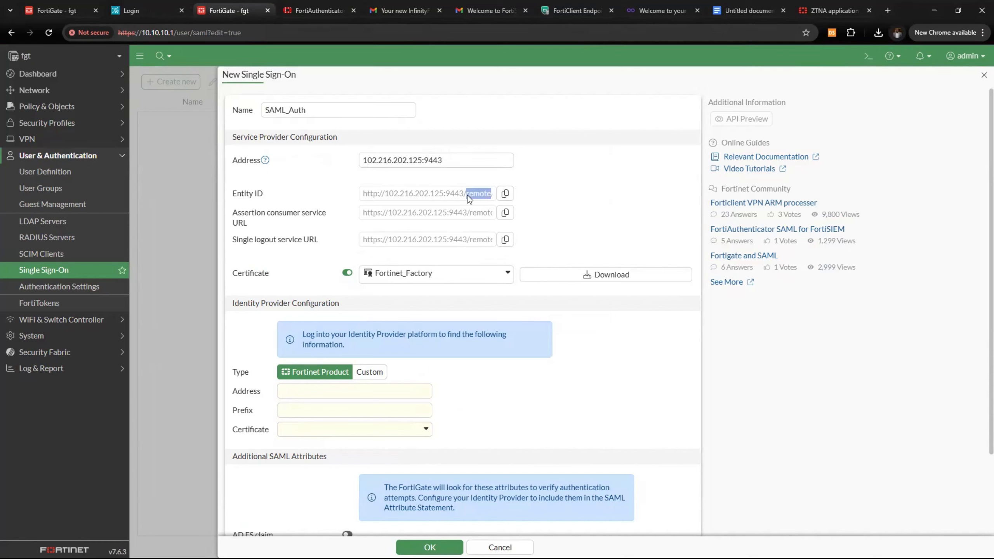
left_click_drag(232, 195, 267, 195)
triple_click(387, 199)
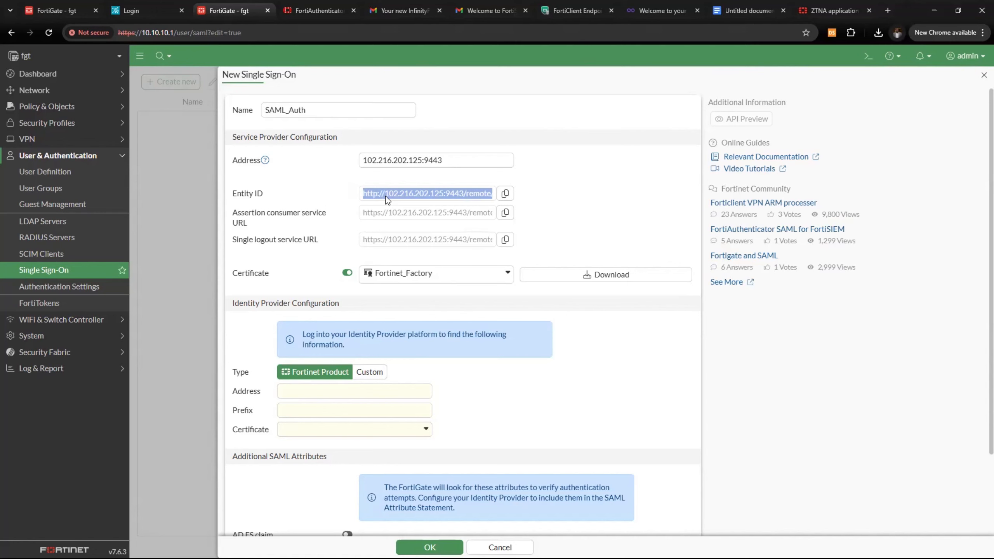
left_click(319, 10)
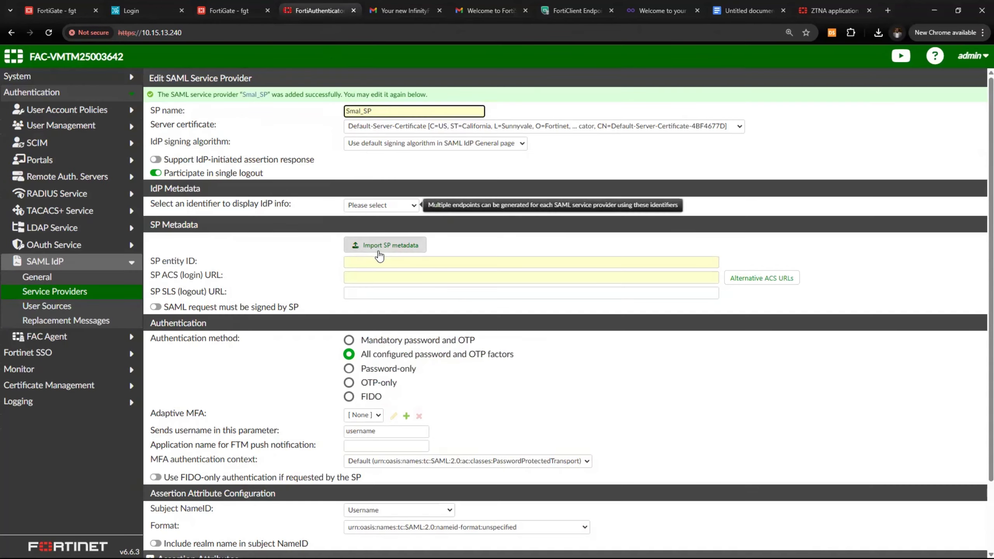
left_click(380, 262)
type("http://102.216.202.125:9443/remote/saml/metadata/")
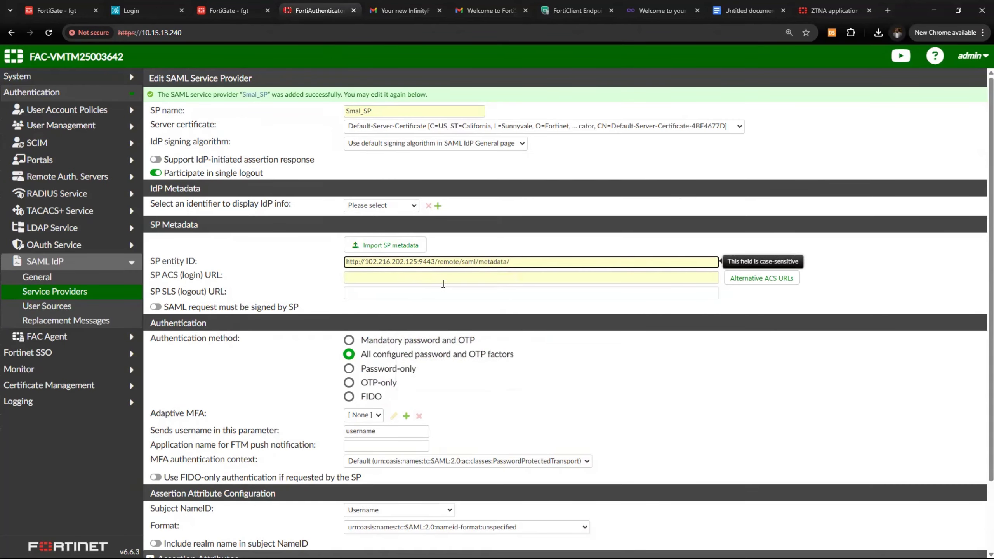
Paste FortiGate's assertion consumer and single logout URLs as Smal_SP's login and logout URLs
left_click(233, 6)
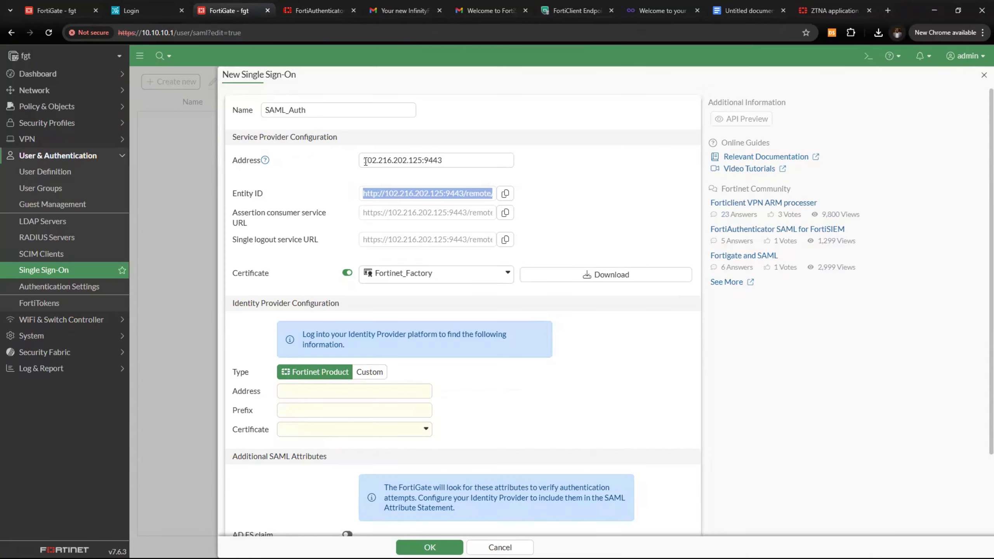
left_click(372, 214)
key("ctrl+c")
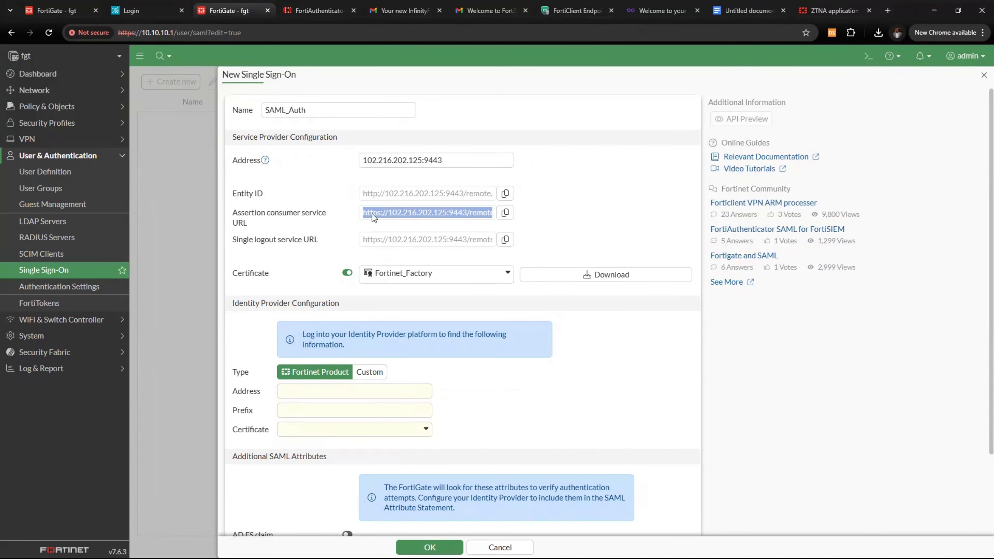
left_click(319, 10)
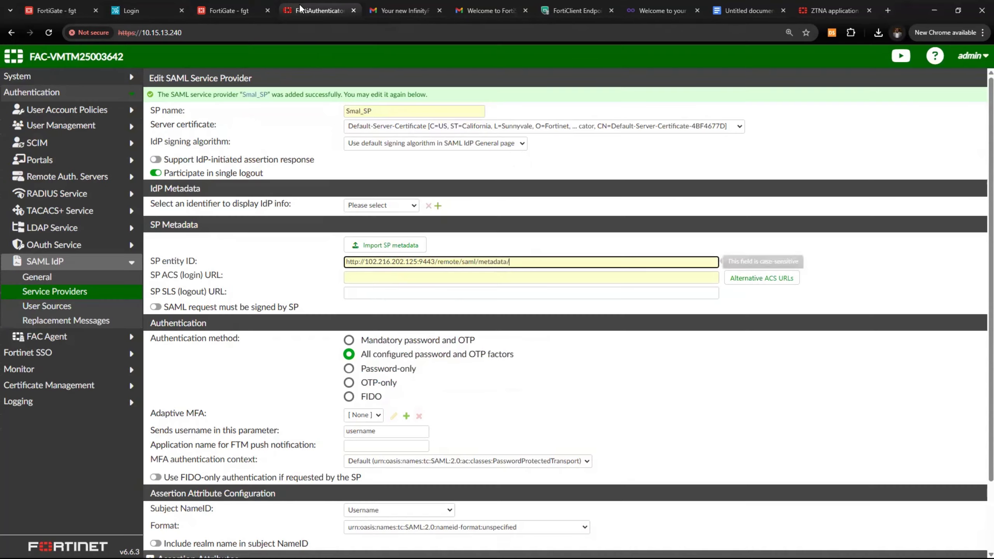
left_click(391, 276)
key("ctrl+v")
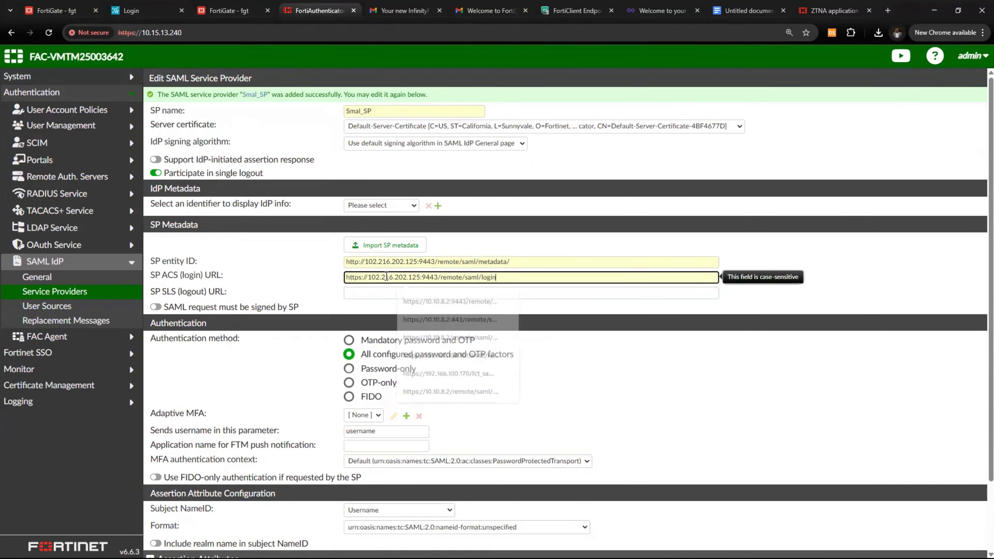
left_click(387, 290)
left_click(229, 10)
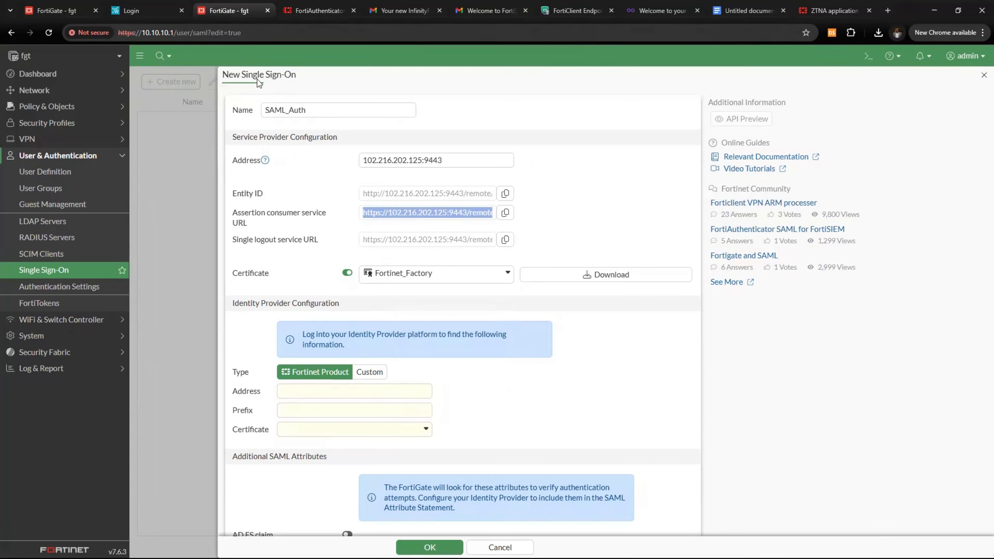
left_click(458, 242)
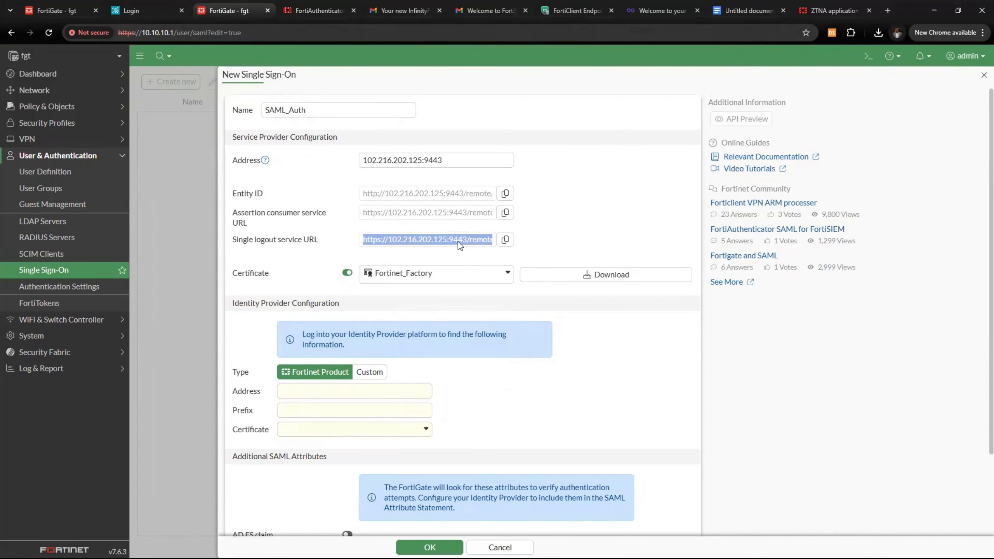
left_click(319, 10)
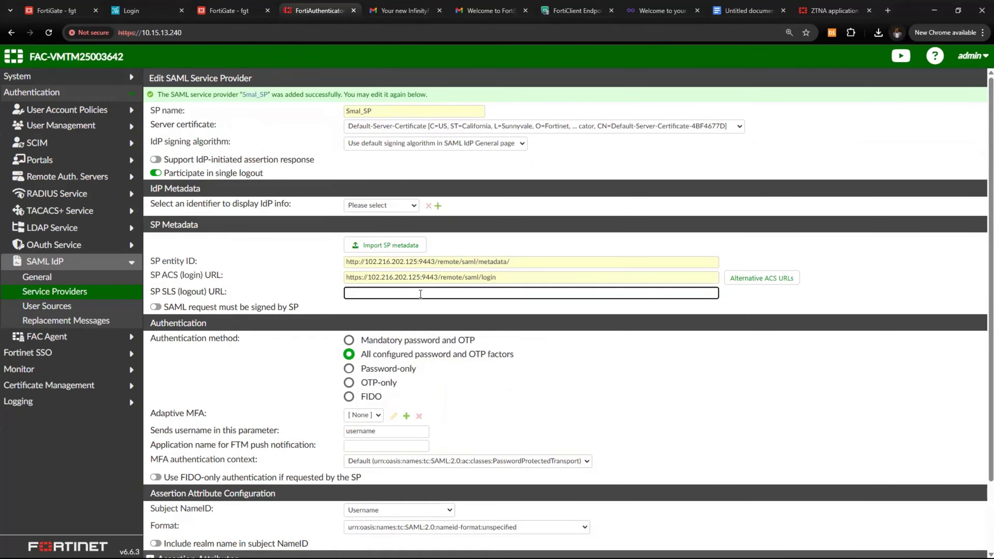
type("https://102.216.202.125:9443/remote/saml/logout")
Choose IdP identifier 4pgcd2sm5bj773qn for Smal_SP and save the service provider
left_click(217, 10)
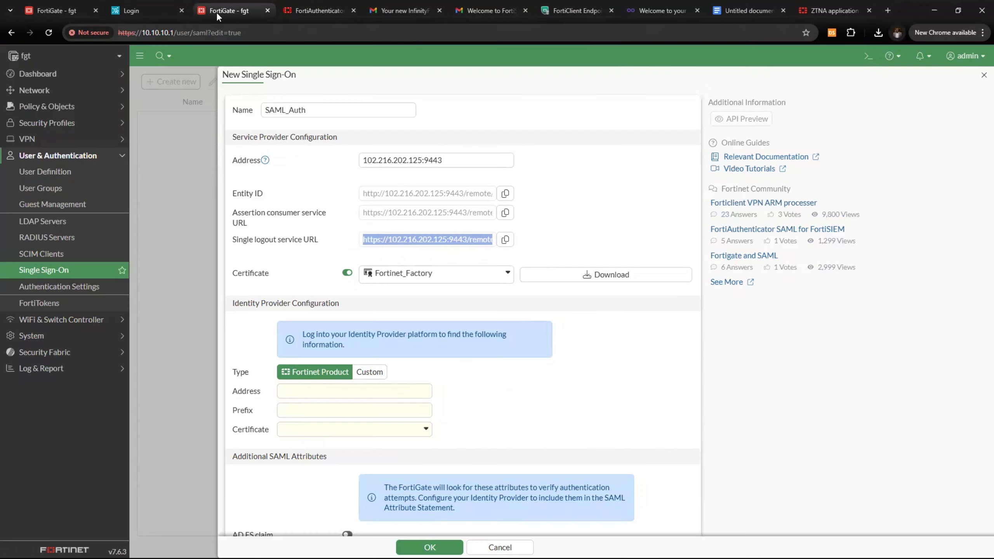
left_click(318, 10)
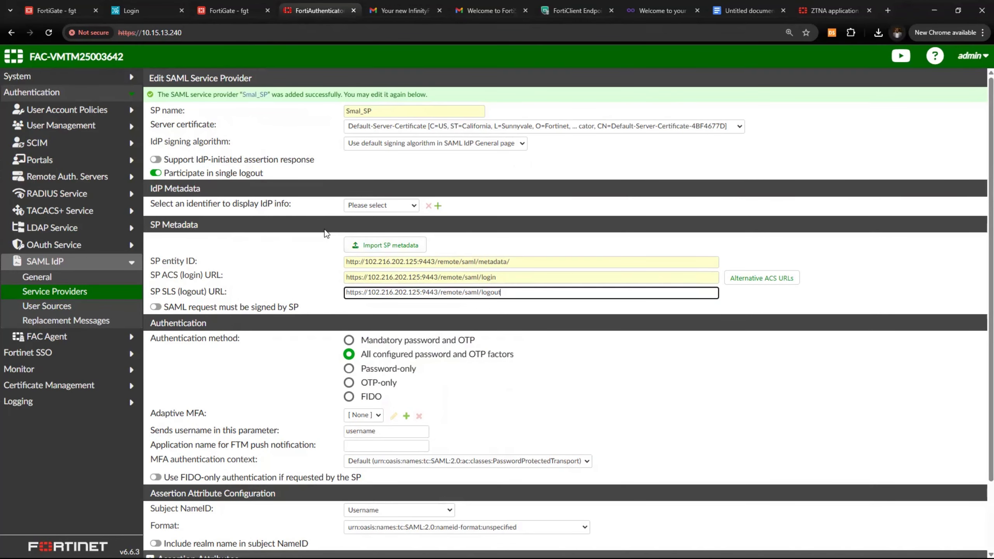
scroll(274, 313, "down", 3)
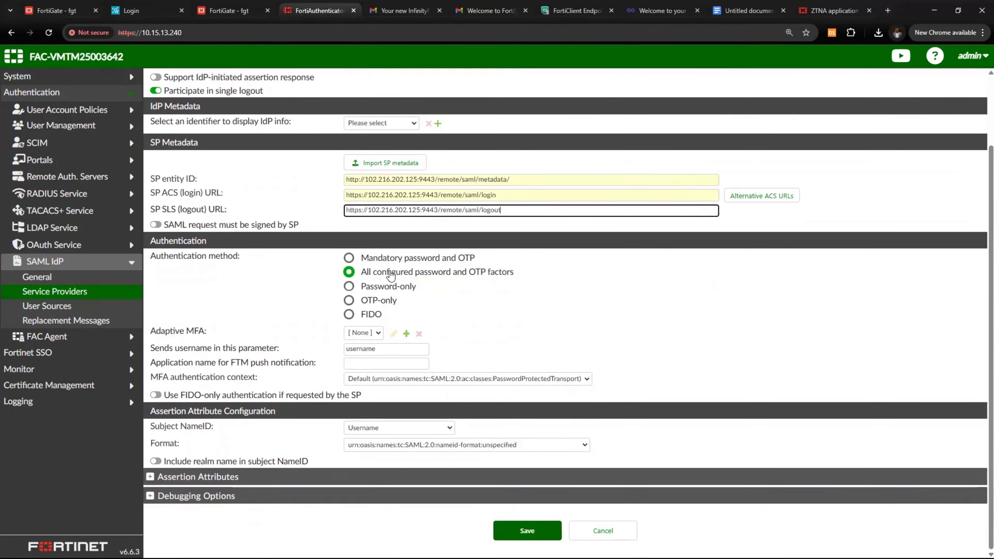
scroll(250, 340, "up", 3)
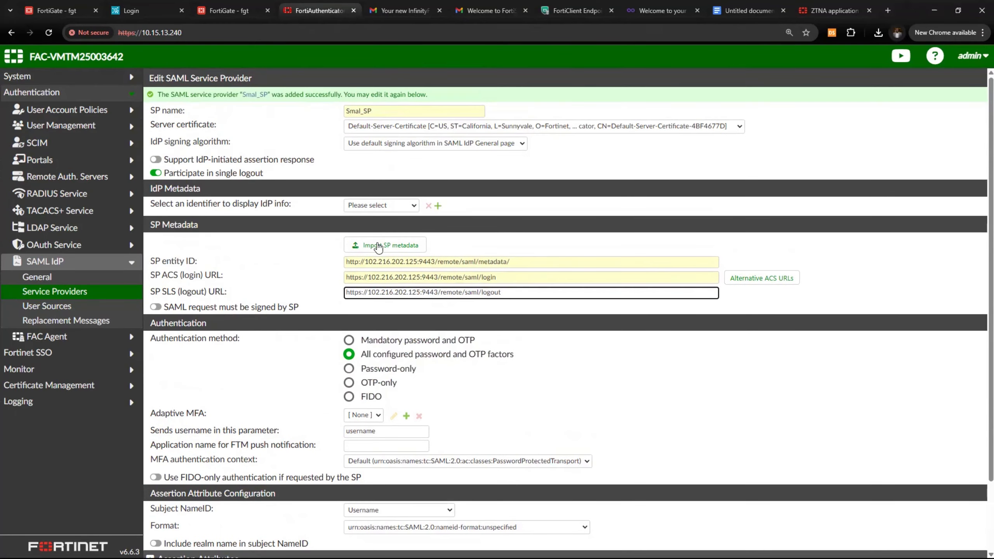
left_click(413, 206)
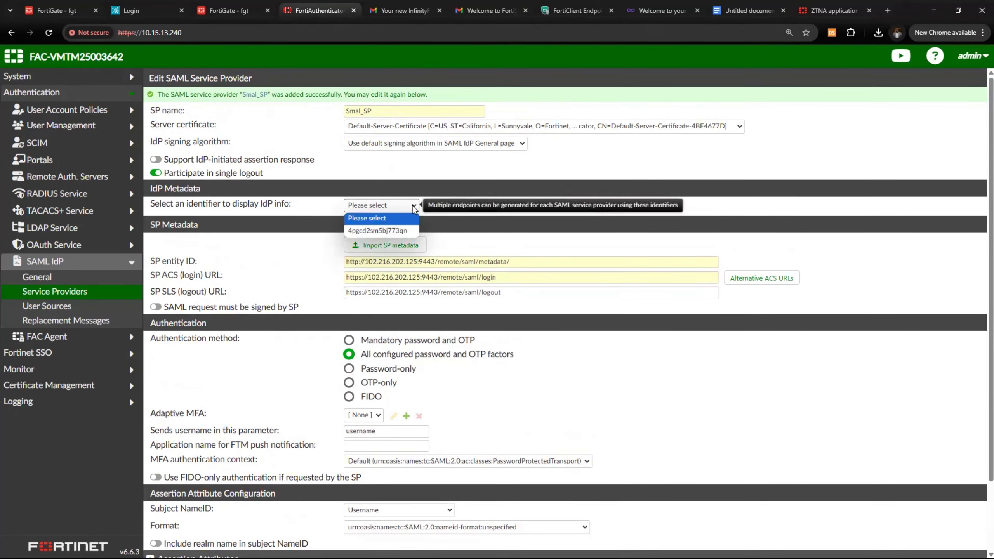
left_click(407, 228)
scroll(444, 392, "down", 5)
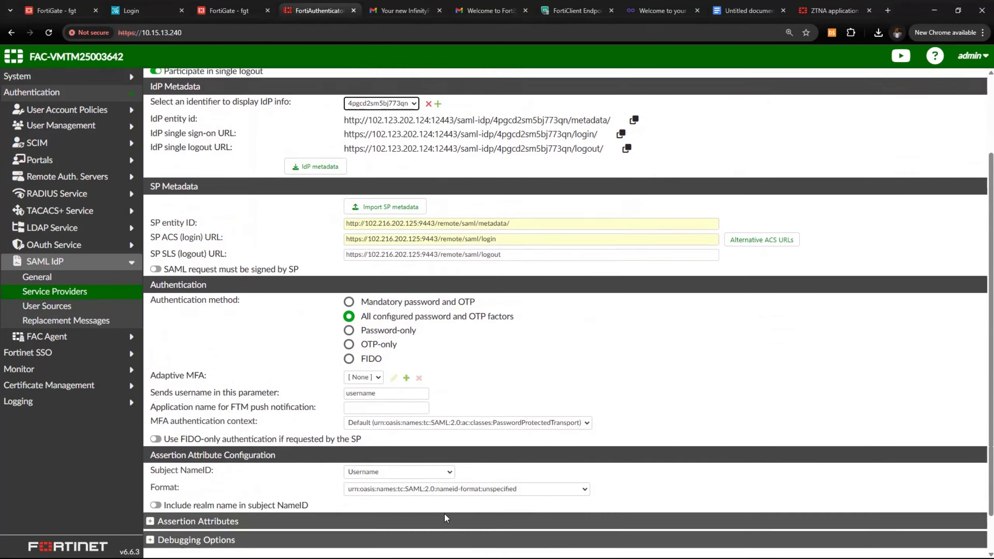
left_click(515, 533)
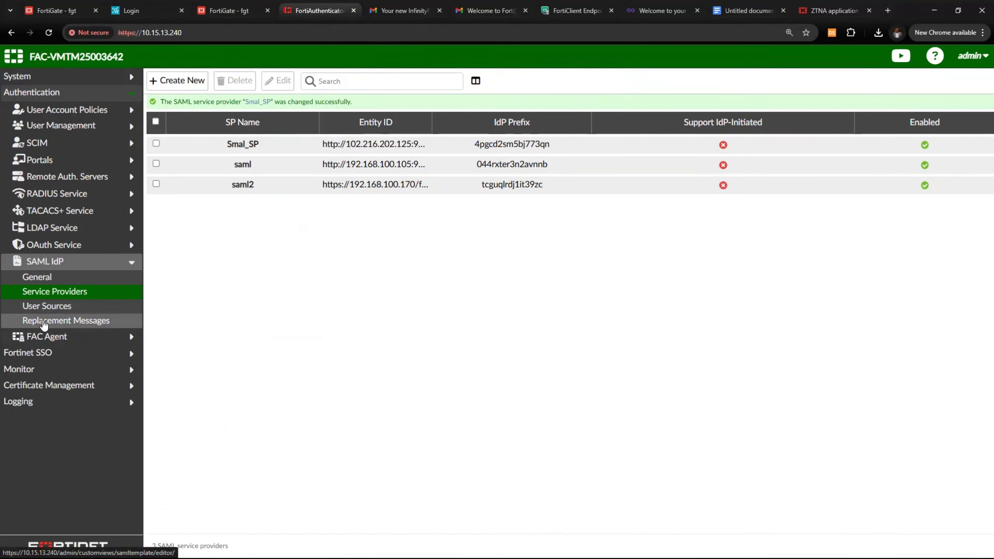
Create a remote_users realm mapping under SAML IdP User Sources, group-filtered to Finance and Sales
left_click(54, 313)
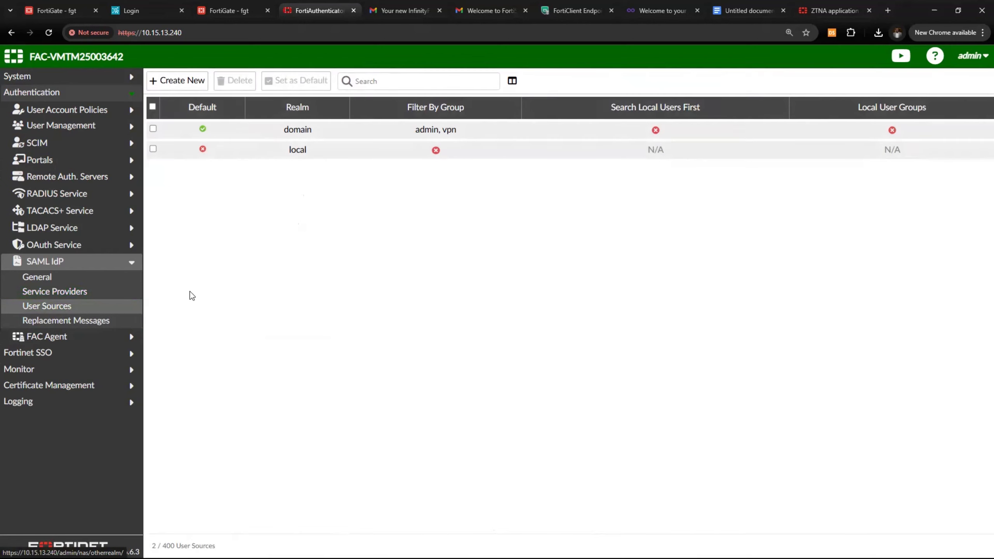
left_click(192, 83)
left_click(316, 101)
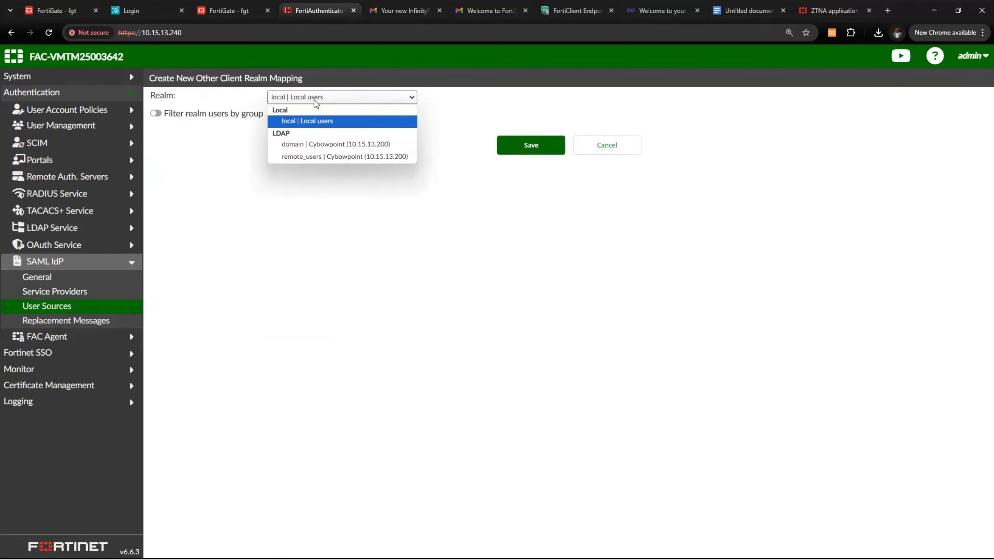
left_click(291, 157)
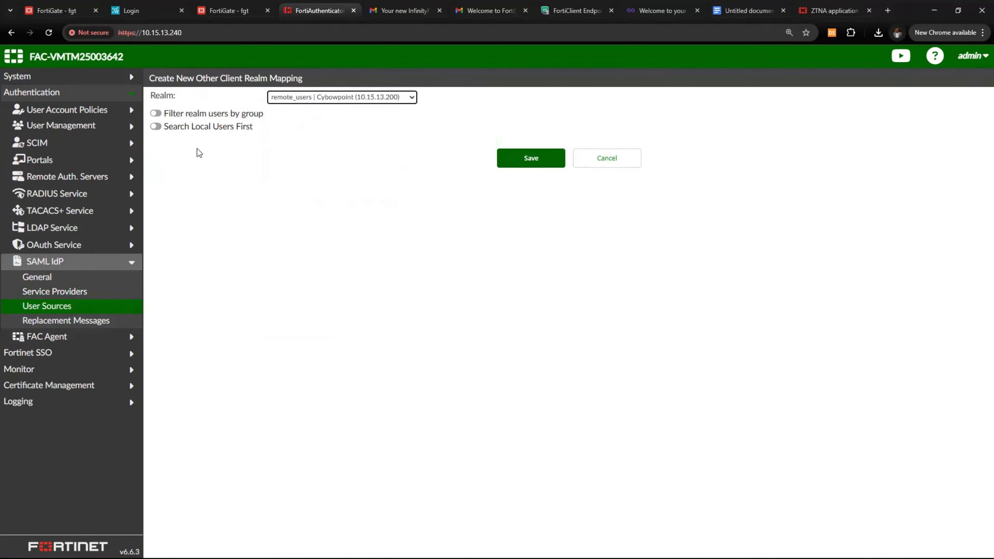
left_click(156, 114)
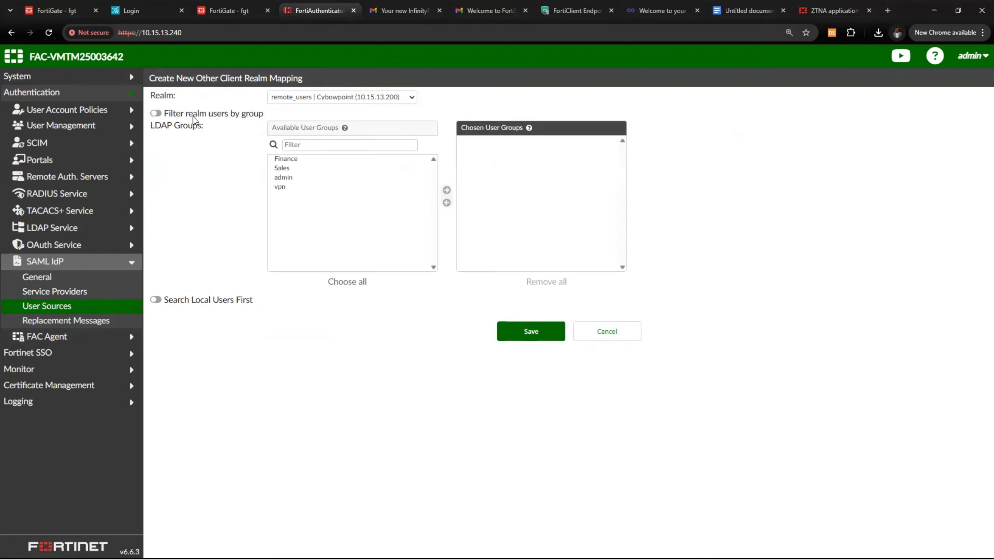
left_click(285, 159)
left_click(447, 190)
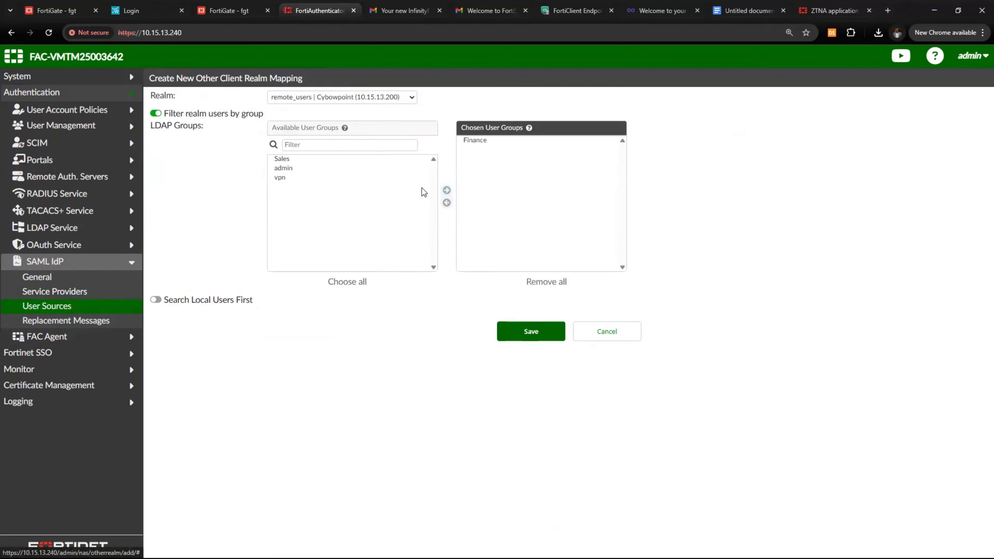
left_click(446, 190)
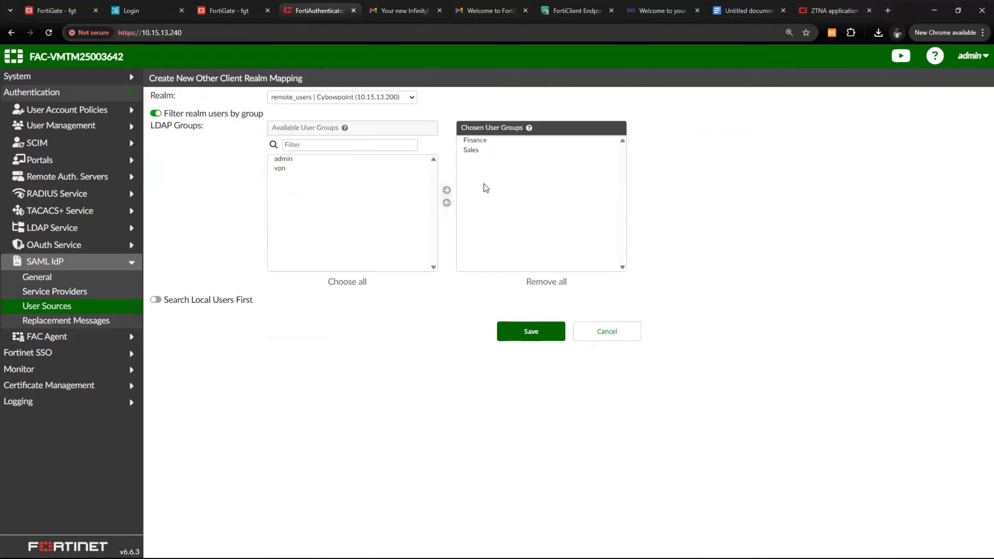
left_click(533, 334)
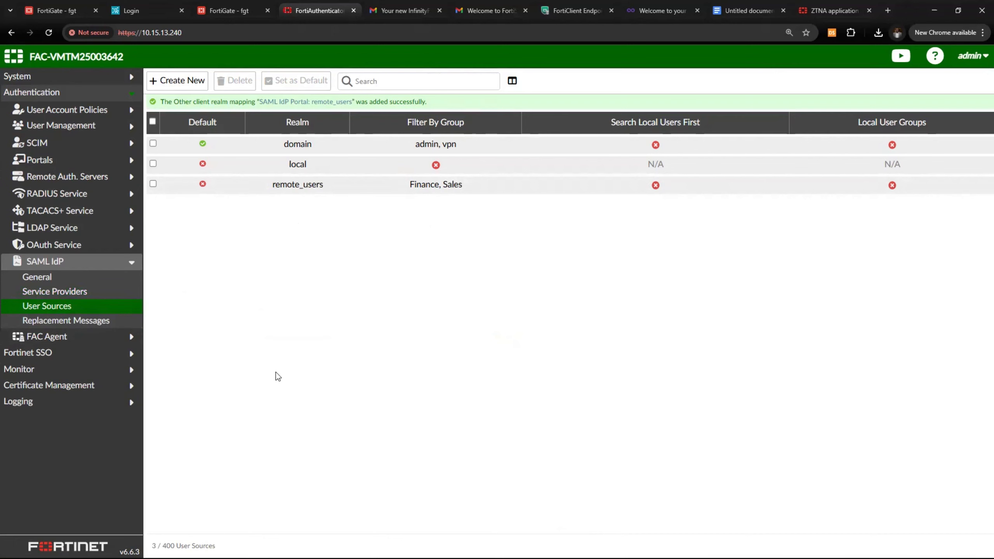
Copy FortiAuthenticator's IdP server address 102.123.202.124:12443 into FortiGate's IdP address field
left_click(224, 17)
scroll(371, 312, "down", 3)
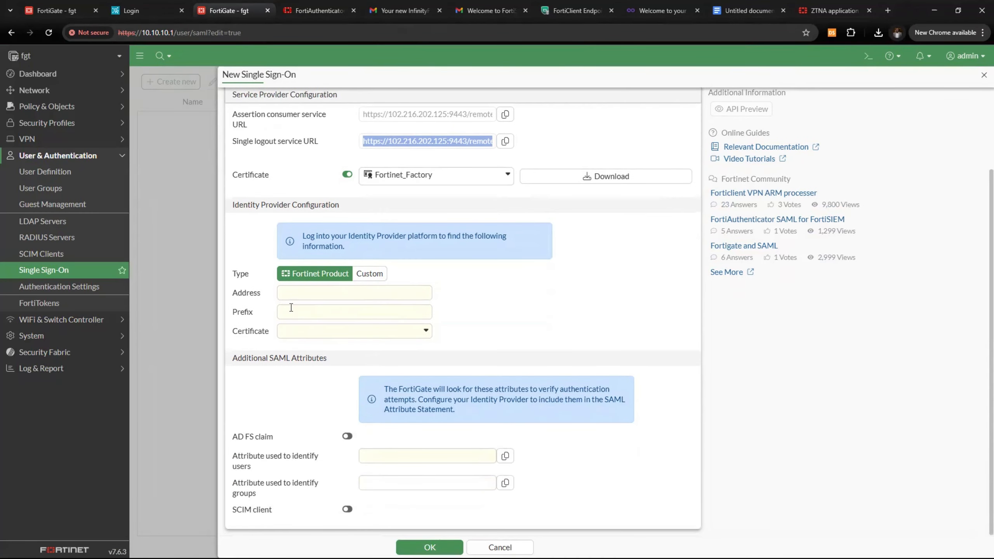
left_click(322, 292)
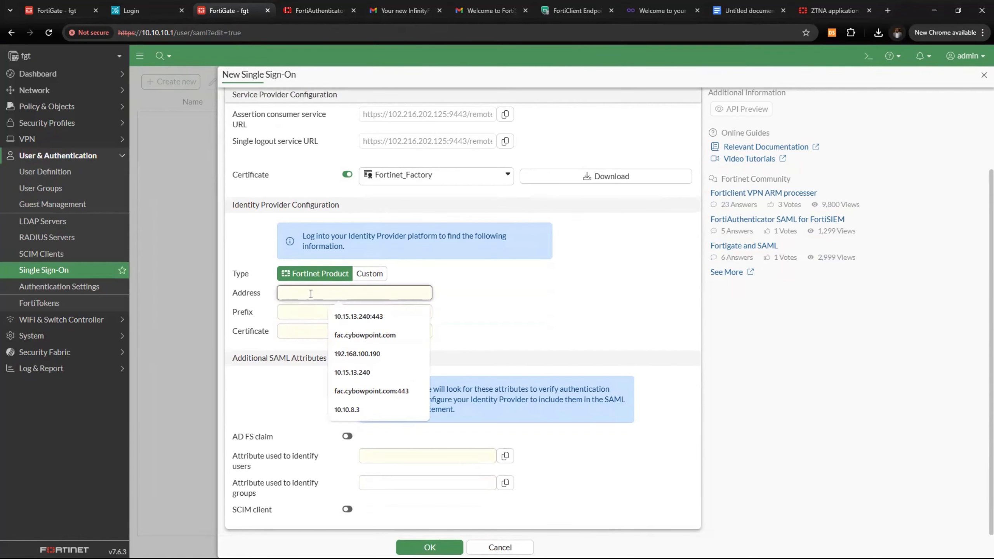
left_click(306, 12)
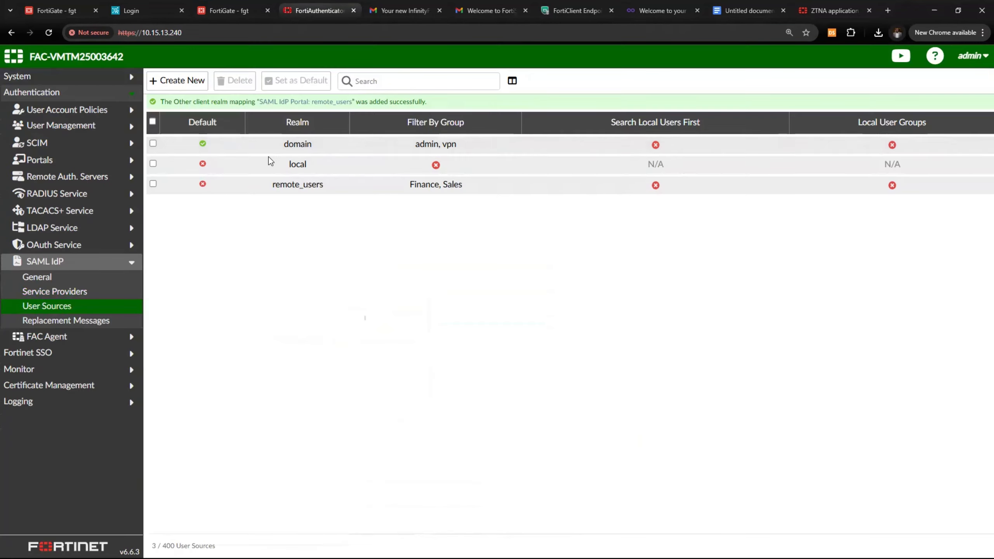
left_click(95, 280)
triple_click(345, 125)
key("ctrl+c")
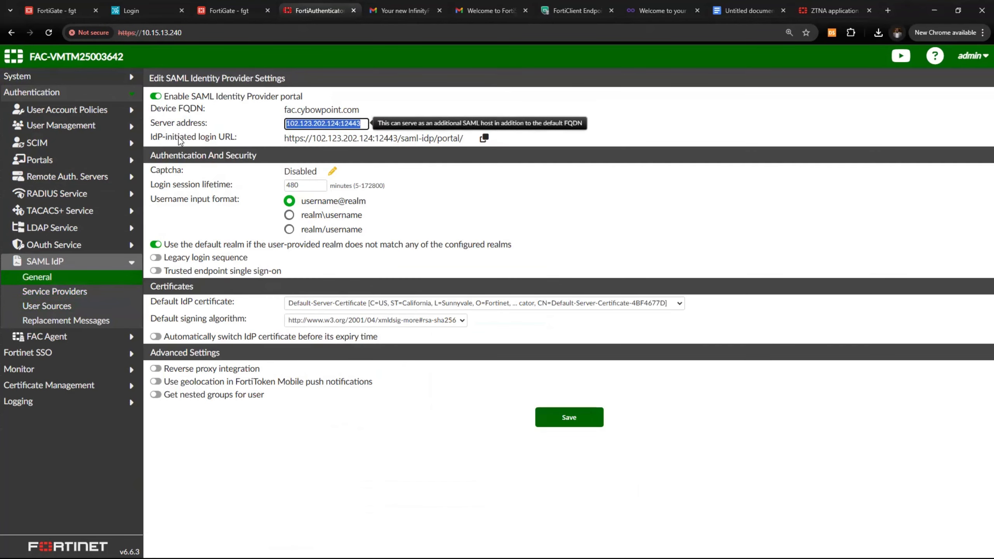
left_click(230, 10)
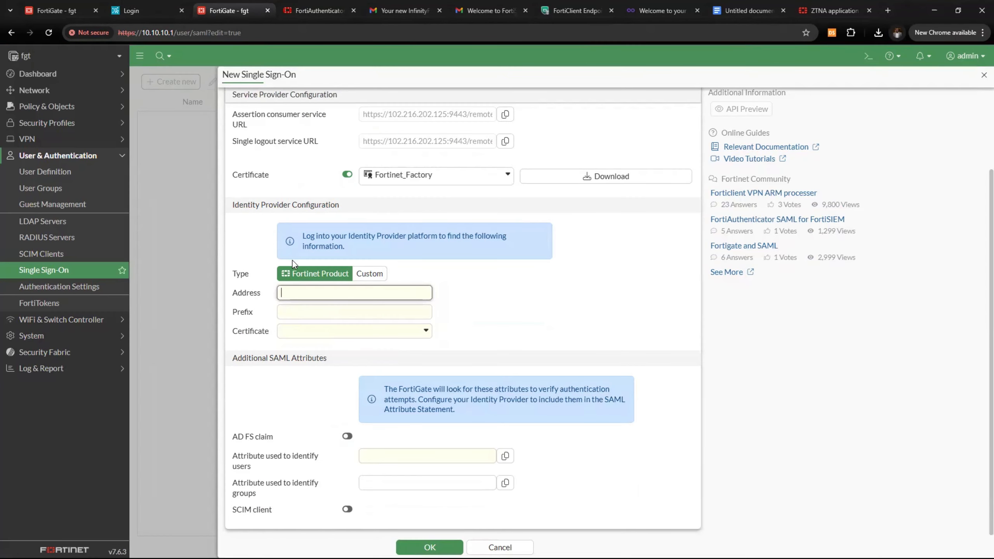
key("ctrl+v")
left_click_drag(369, 296, 269, 300)
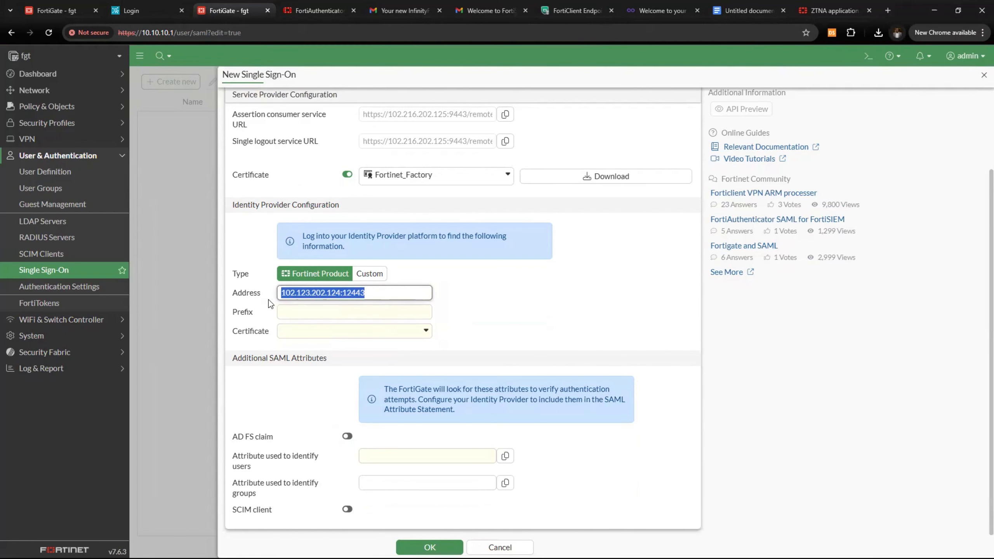
Compare against the SP address 102.216.202.125:9443 and bring up the Google Doc address table
scroll(335, 280, "up", 3)
left_click_drag(444, 160, 358, 160)
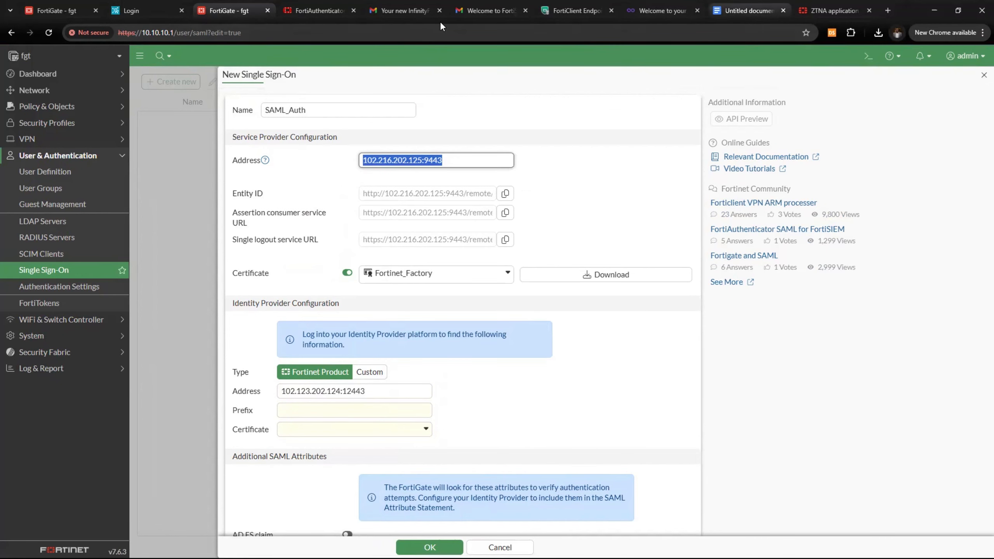
left_click(749, 10)
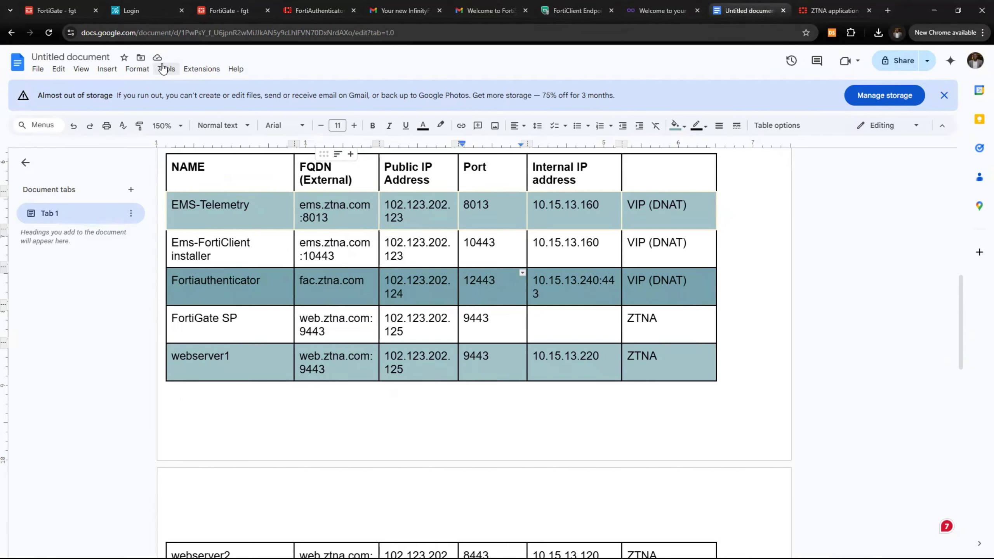
Select the FortiGate SP FQDN and public IP 102.123.202.125 in the Docs table, then return to FortiGate
left_click(175, 326)
double_click(175, 326)
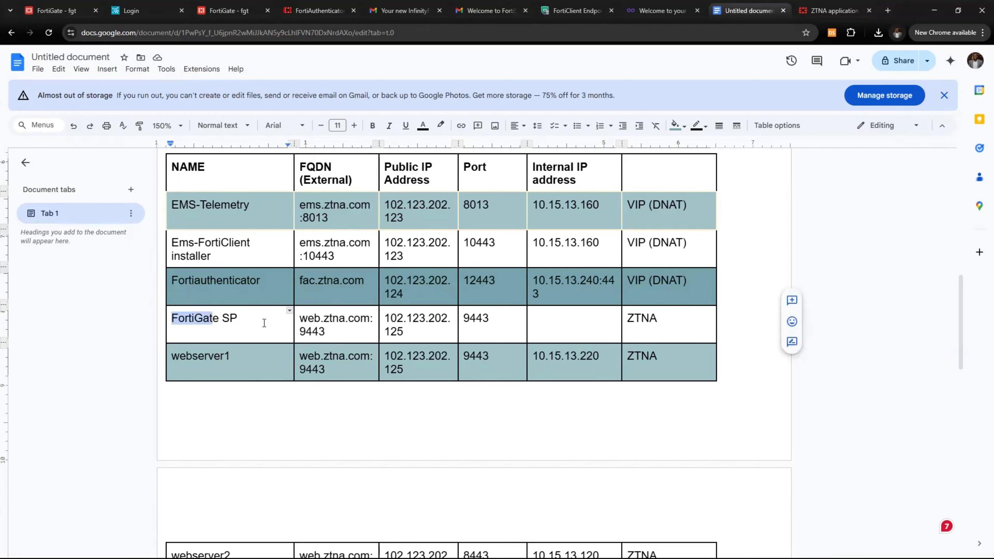
left_click_drag(308, 319, 370, 320)
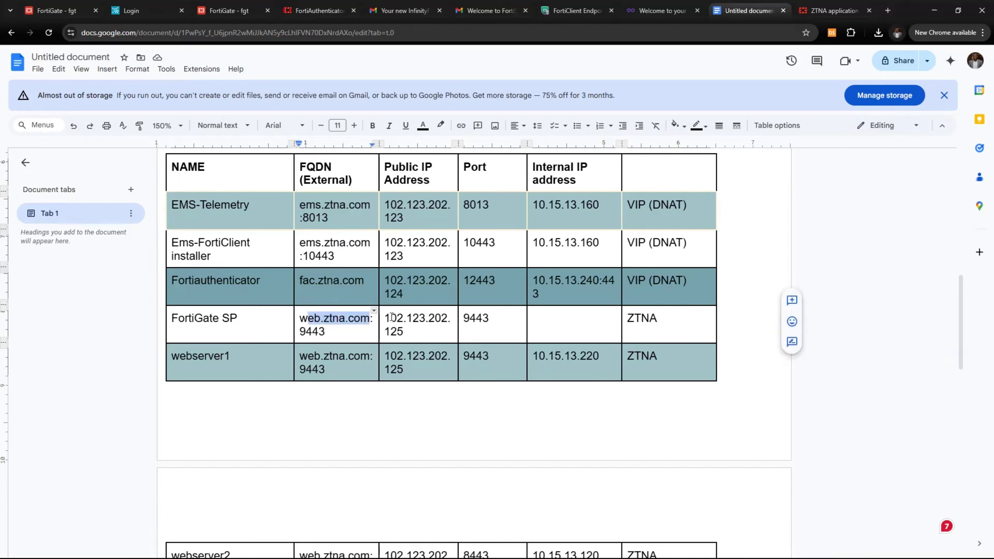
left_click(297, 321)
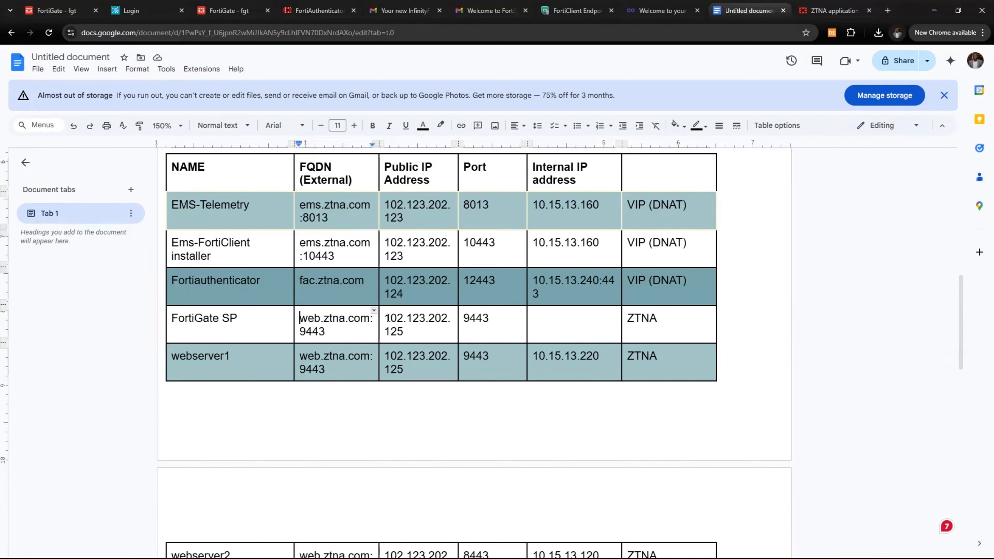
left_click_drag(387, 318, 415, 330)
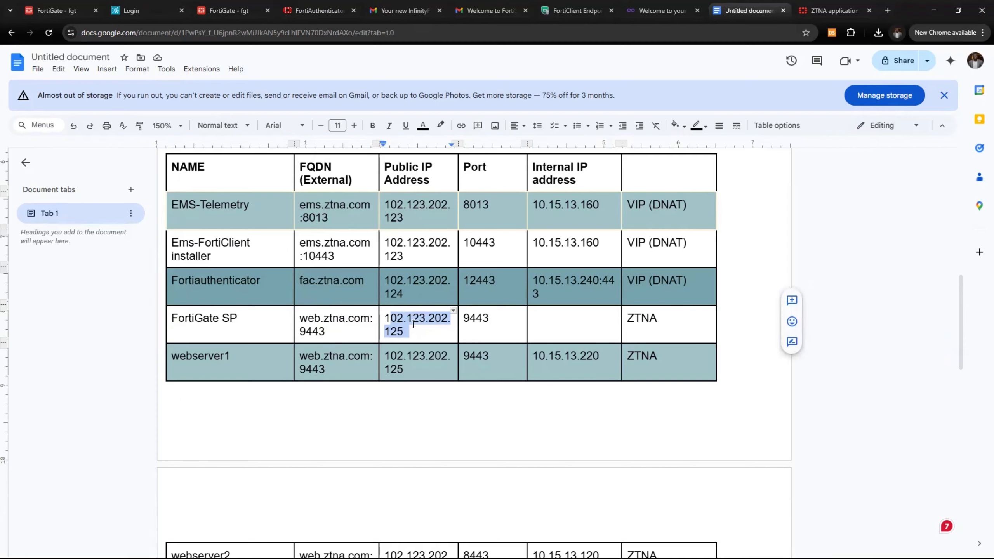
left_click(402, 321)
left_click_drag(391, 320, 410, 330)
left_click(214, 14)
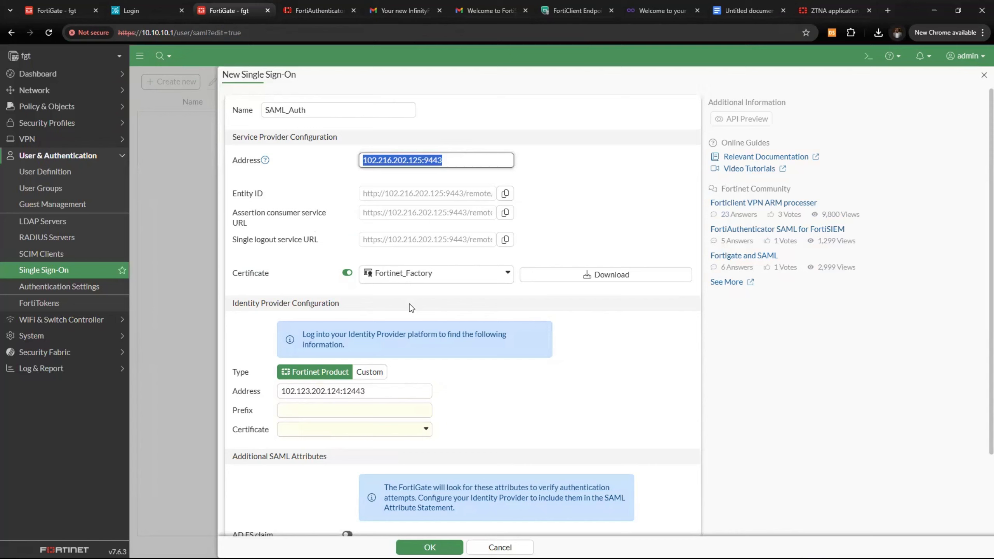
Select the SP address value and move to FortiGate's IdP prefix field
left_click(466, 162)
left_click_drag(466, 163, 335, 169)
scroll(437, 348, "down", 3)
left_click(311, 311)
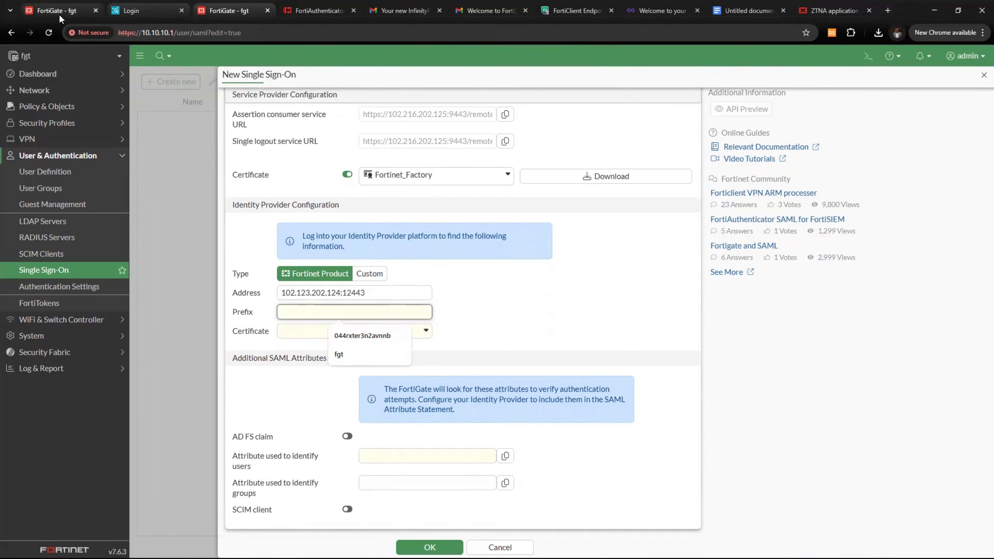
In FortiAuthenticator, open service provider Smal_SP and copy its IdP prefix 4pgcd2sm5bj773qn
left_click(309, 7)
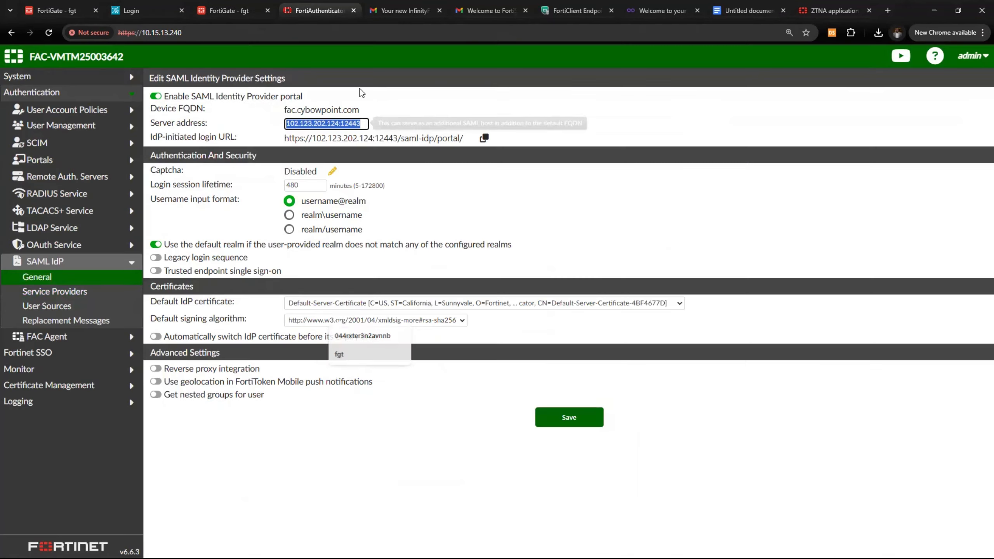
left_click(74, 292)
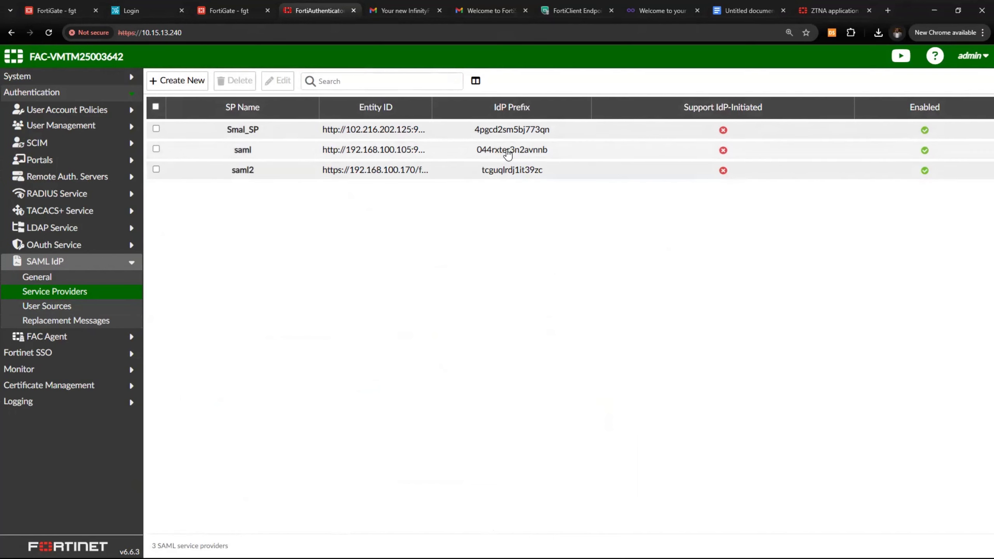
double_click(271, 140)
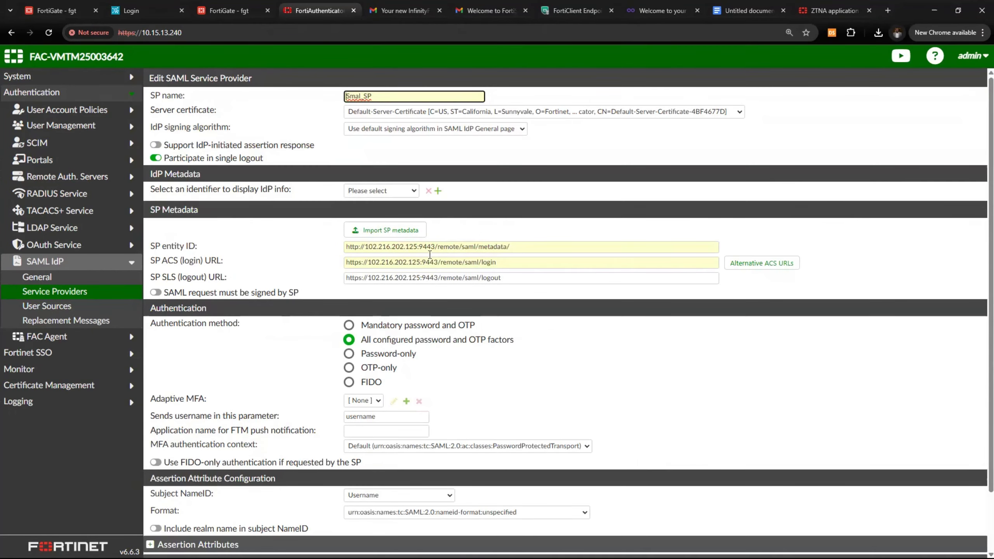
left_click(402, 190)
left_click(401, 221)
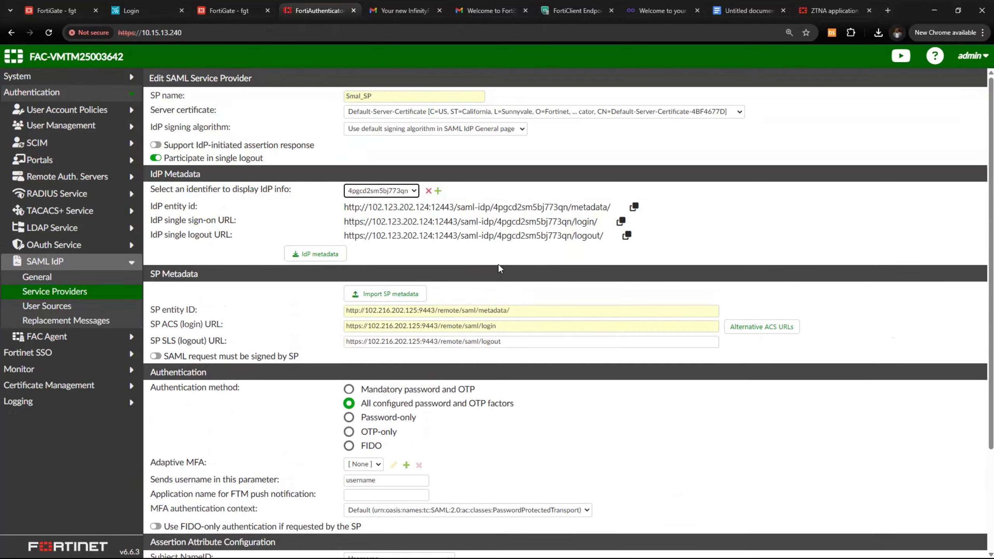
double_click(503, 208)
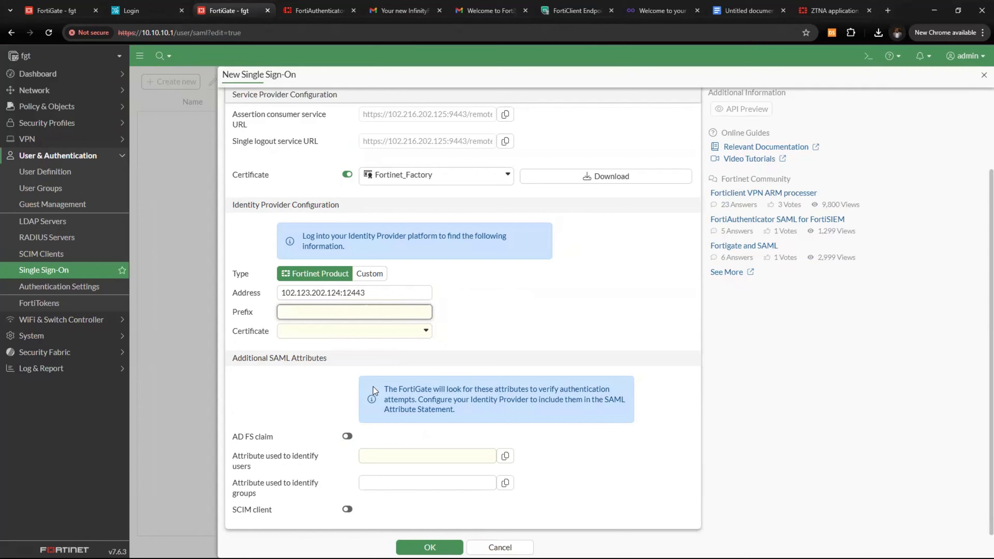
type("4pgcd2sm5bj773qn")
left_click(385, 340)
left_click(385, 340)
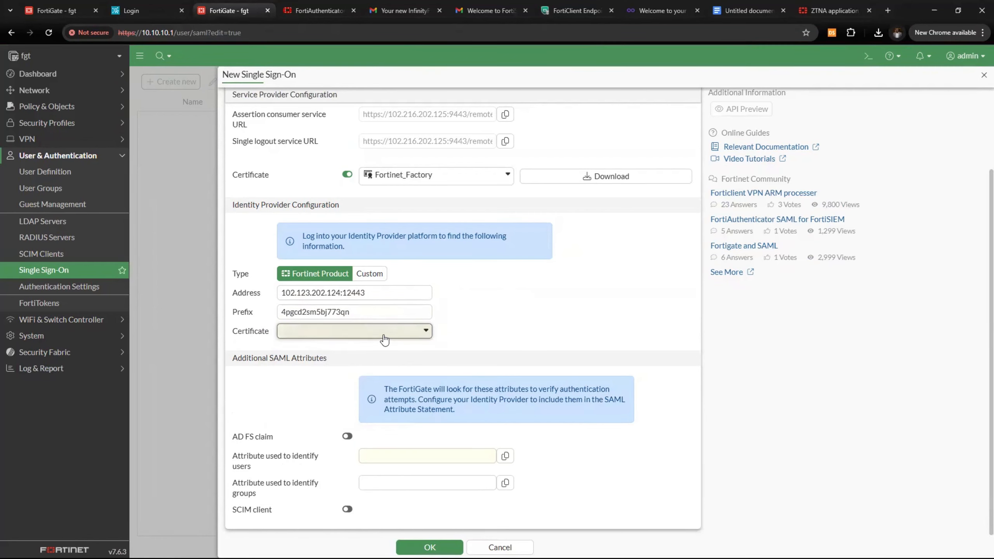
left_click(382, 338)
left_click(416, 352)
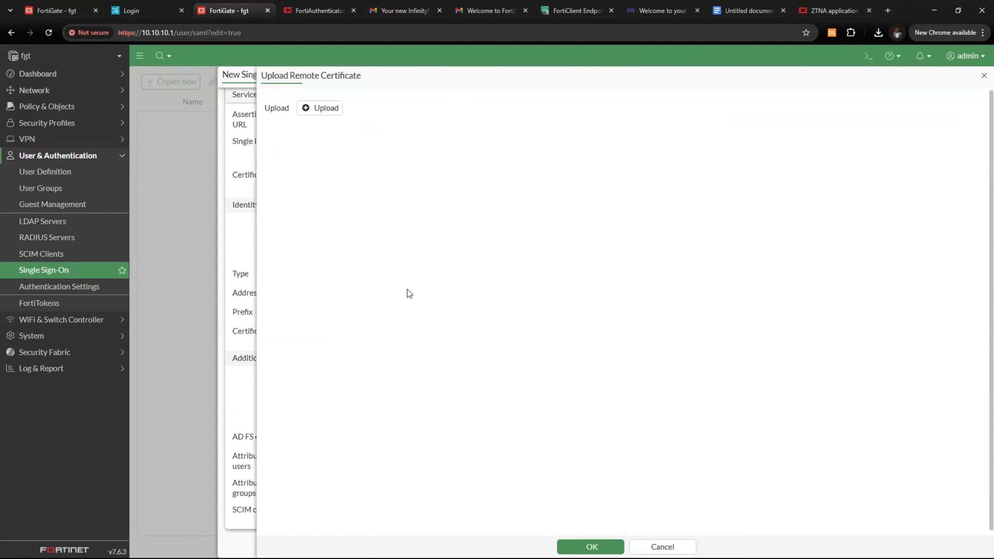
left_click(322, 115)
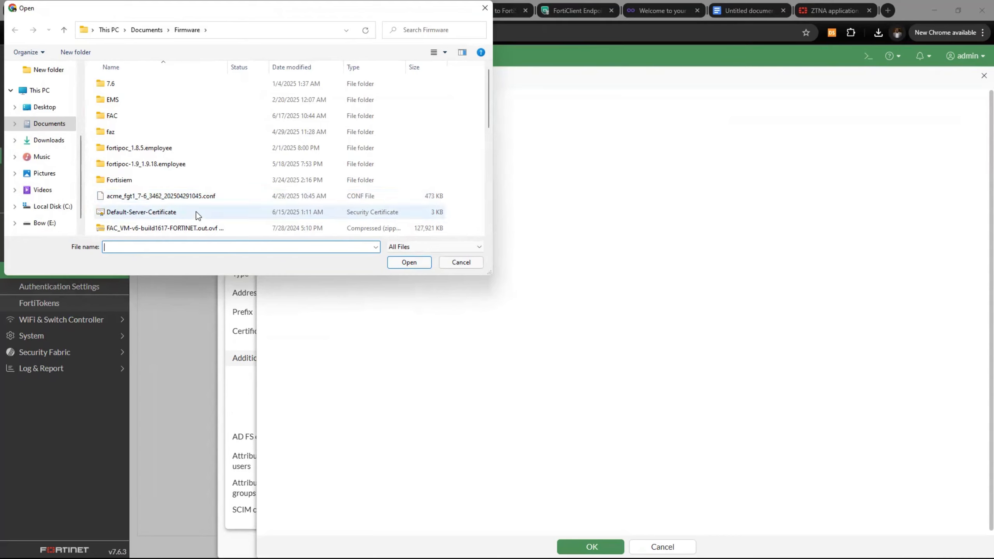
left_click(43, 124)
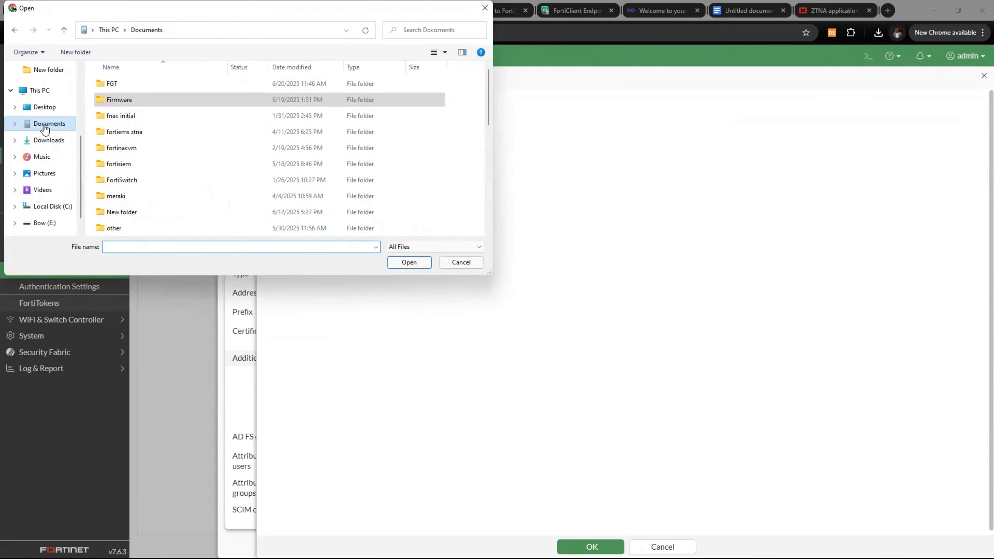
double_click(138, 85)
left_click(137, 84)
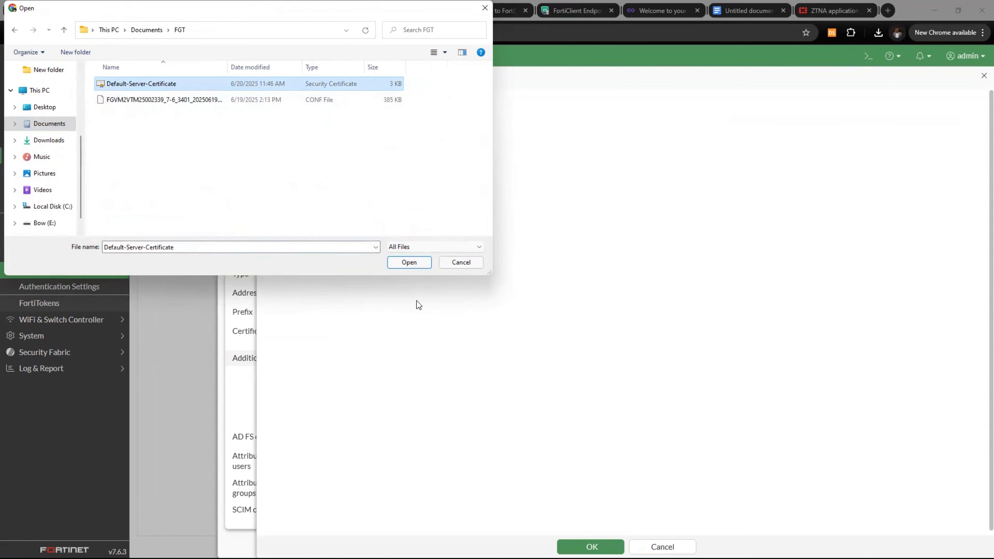
left_click(409, 262)
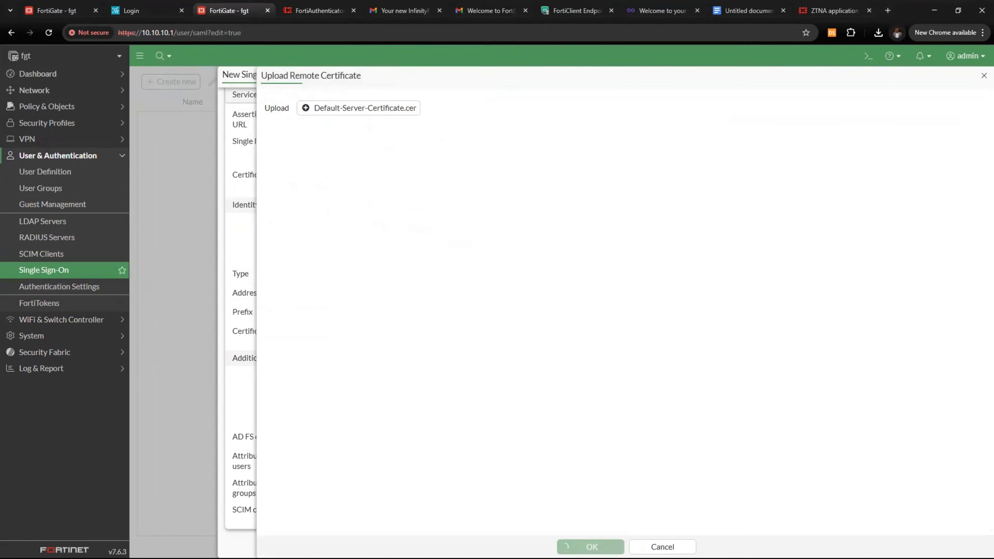
left_click(591, 547)
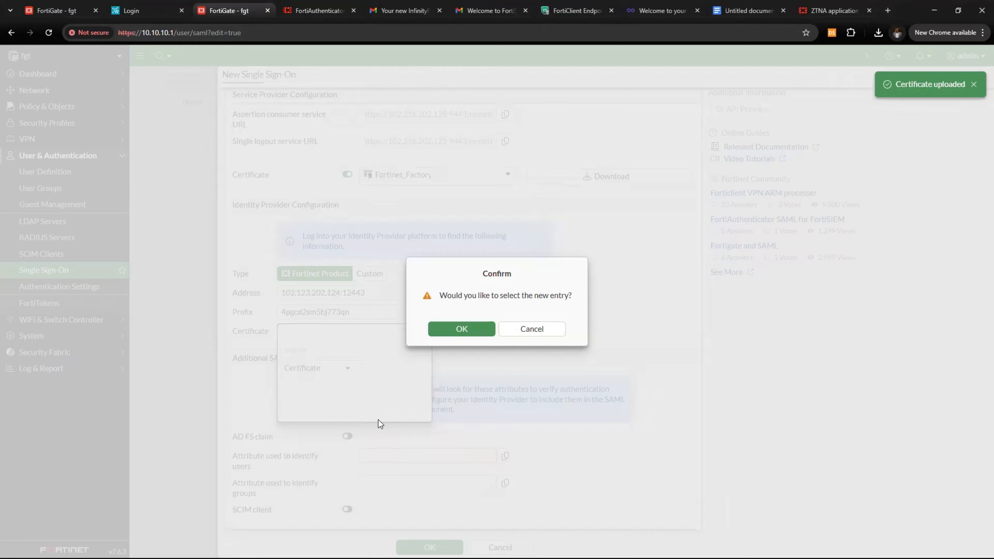
left_click(452, 330)
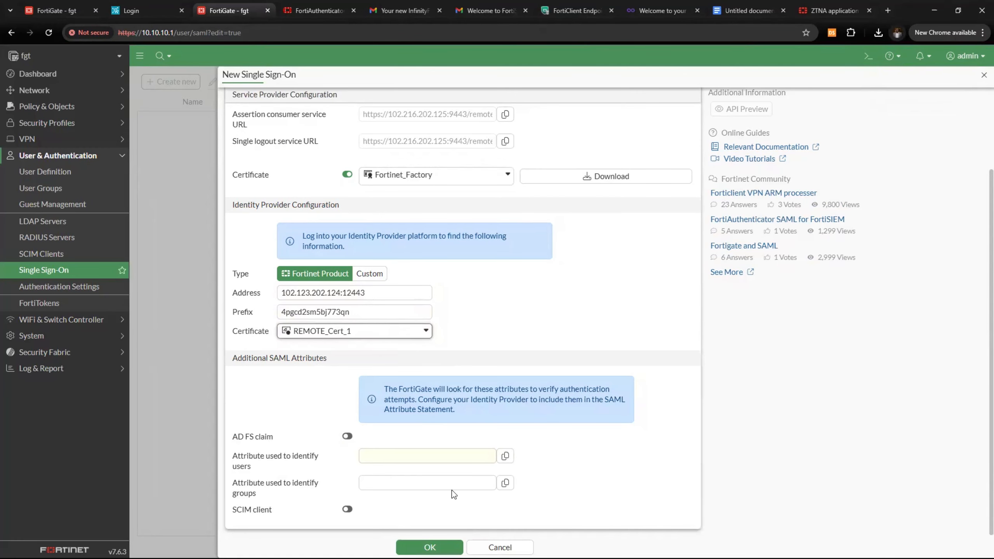
Set the user attribute to username and group attribute to group, then save SAML_Auth
left_click(385, 459)
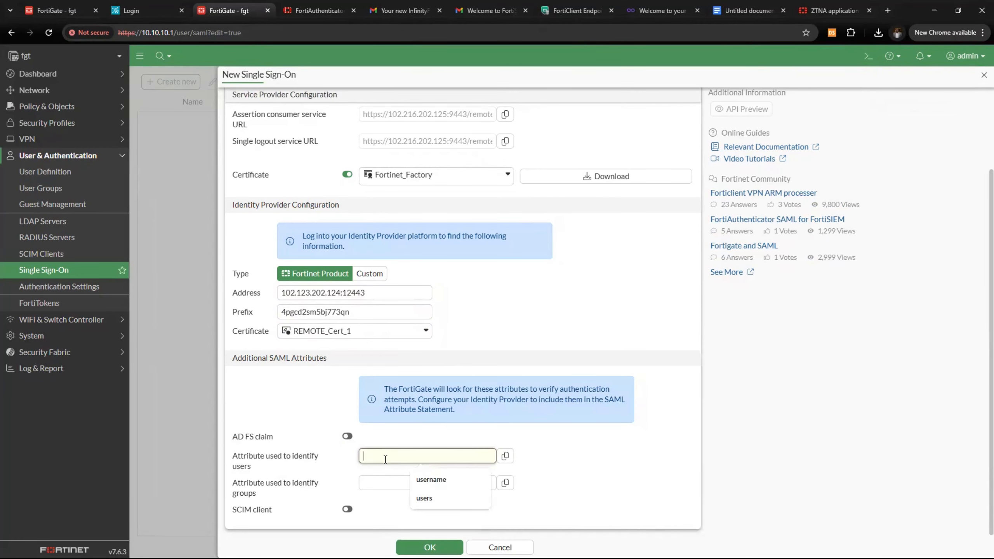
left_click(433, 480)
left_click(418, 484)
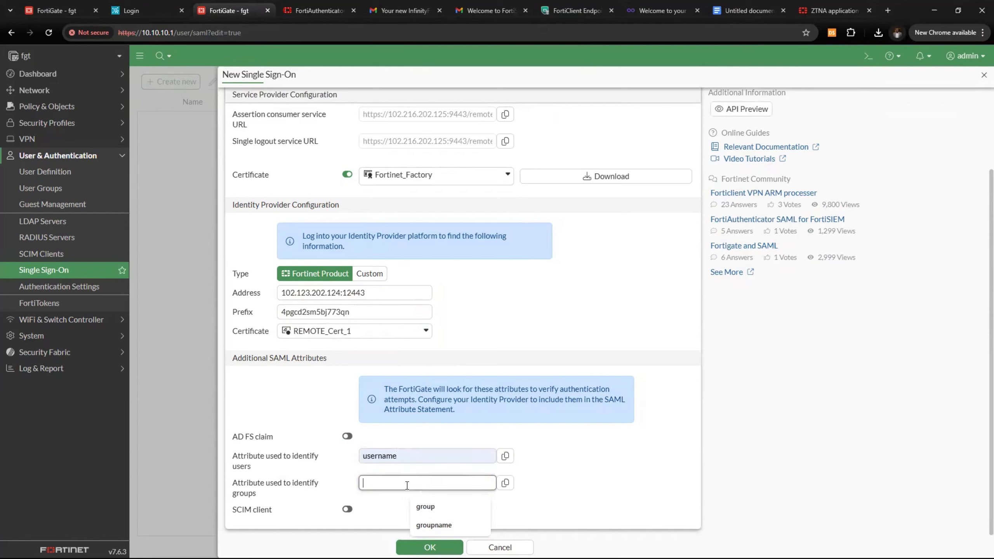
left_click(430, 507)
scroll(404, 467, "up", 3)
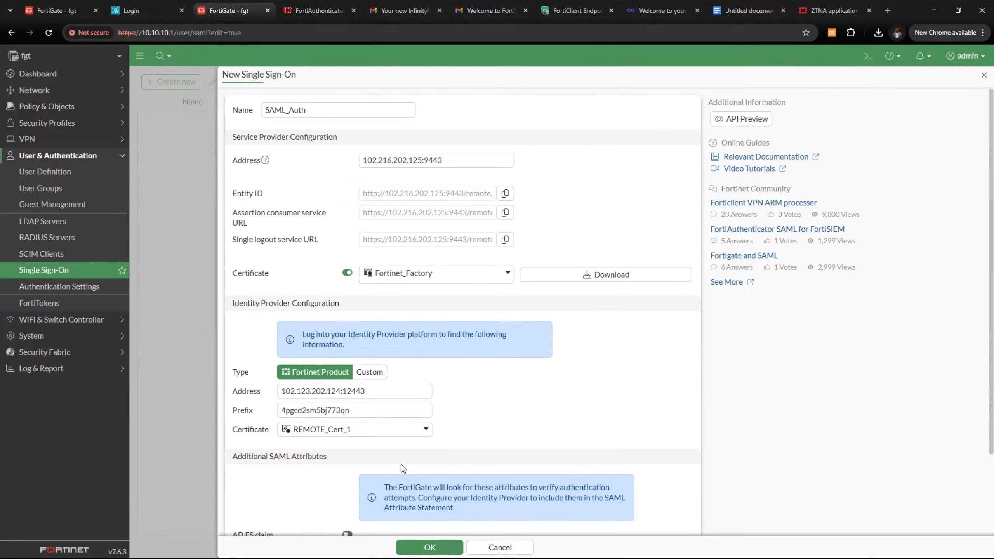
scroll(400, 465, "down", 3)
left_click(429, 547)
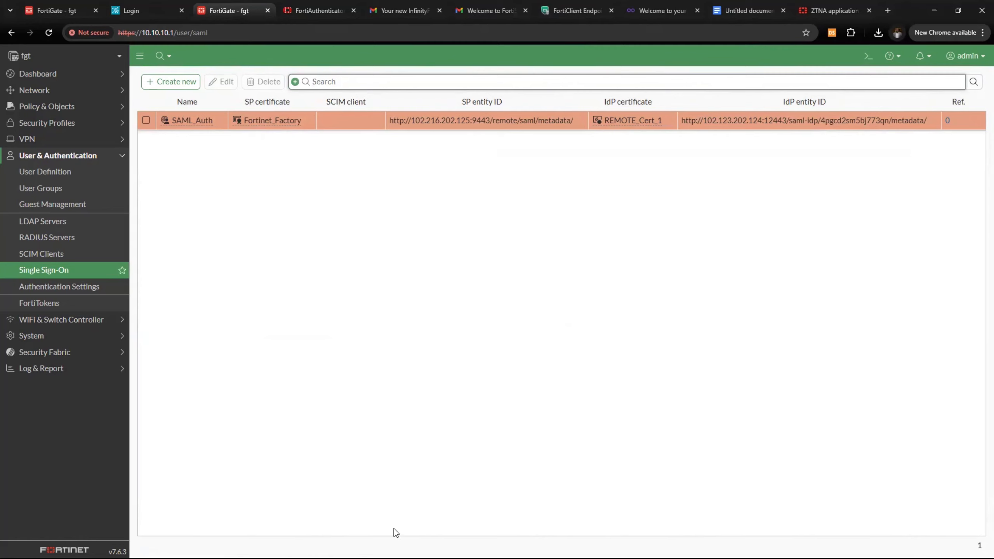
Go to Policy & Objects authentication rules, starting and then cancelling a new rule
left_click(46, 107)
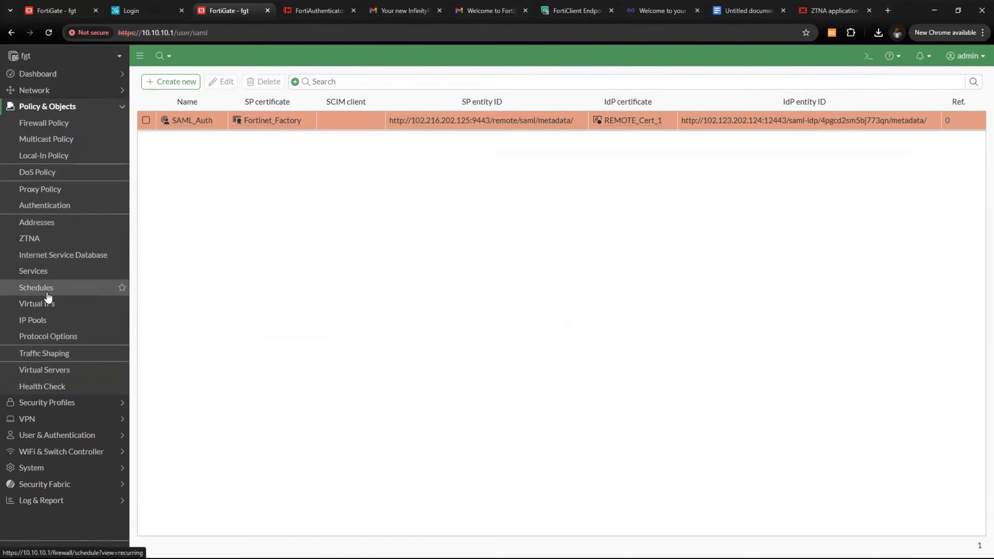
left_click(39, 207)
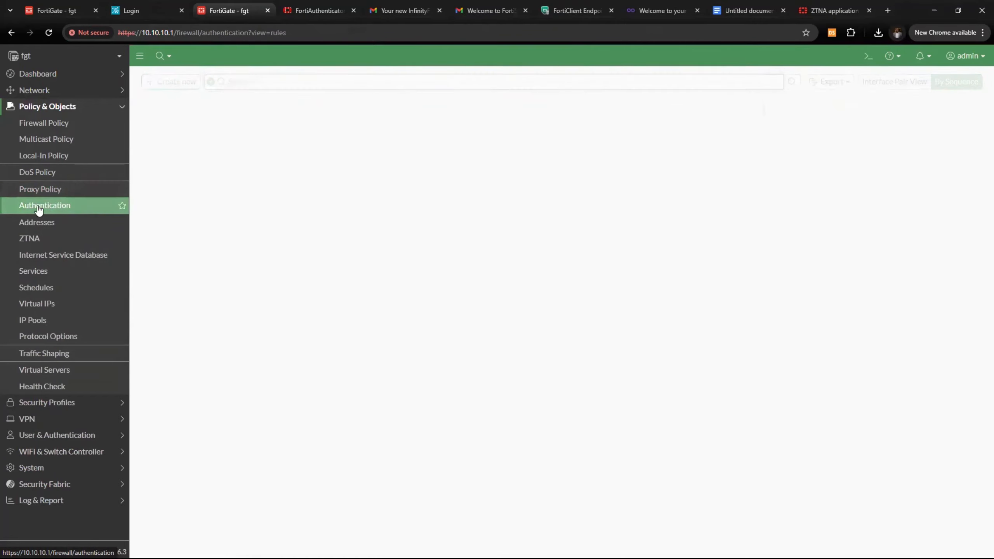
left_click(170, 104)
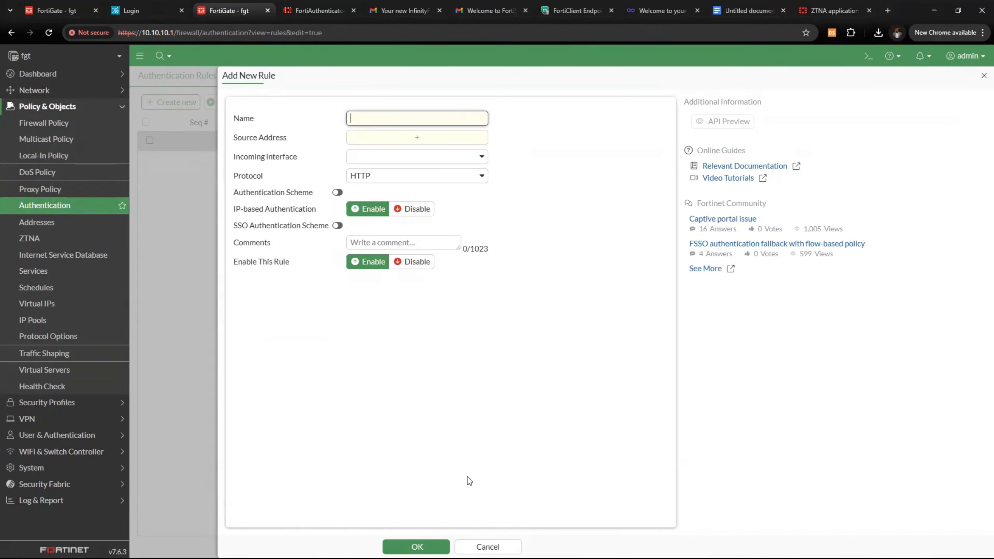
left_click(487, 546)
Create authentication scheme ZTNA_SMAL with SAML method and SAML_Auth as SSO server
left_click(255, 77)
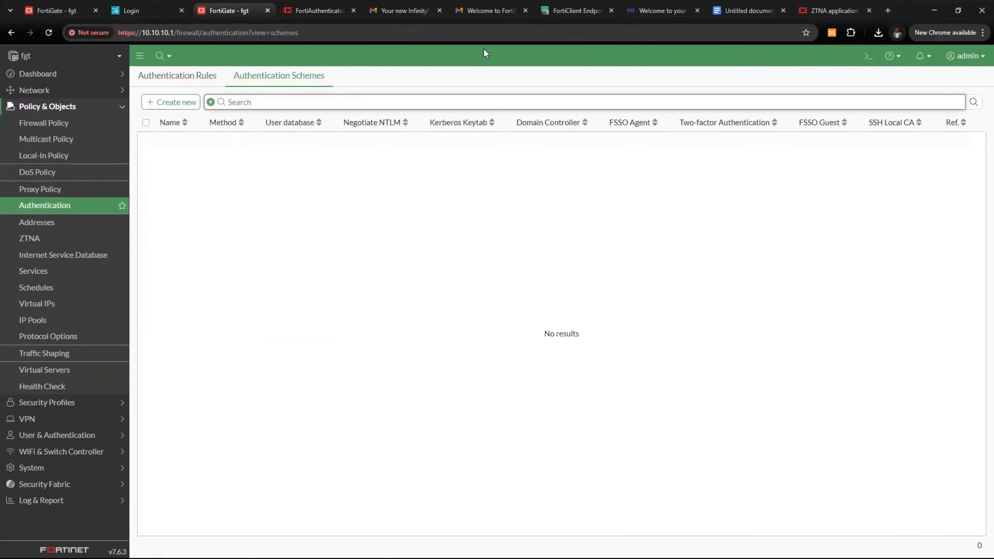
left_click(172, 104)
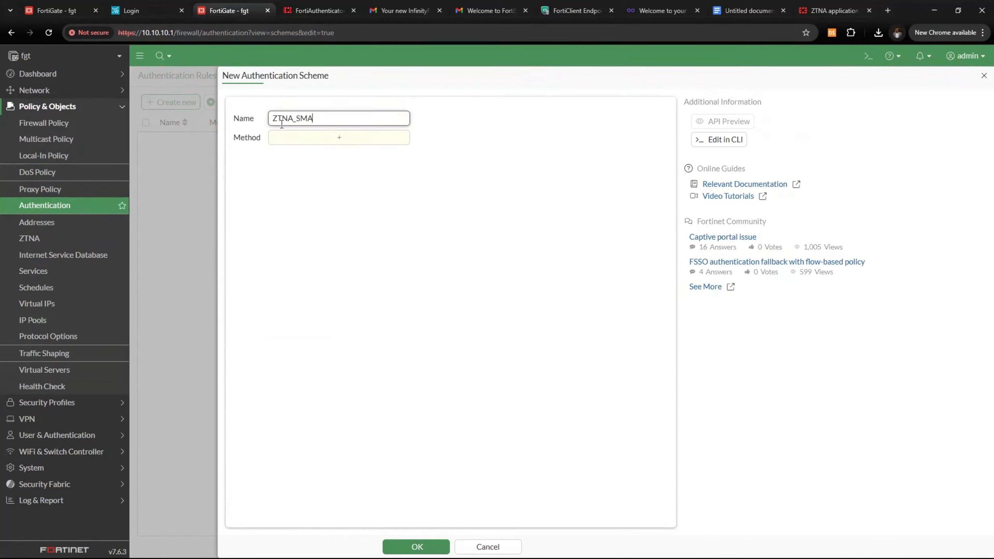
left_click(299, 141)
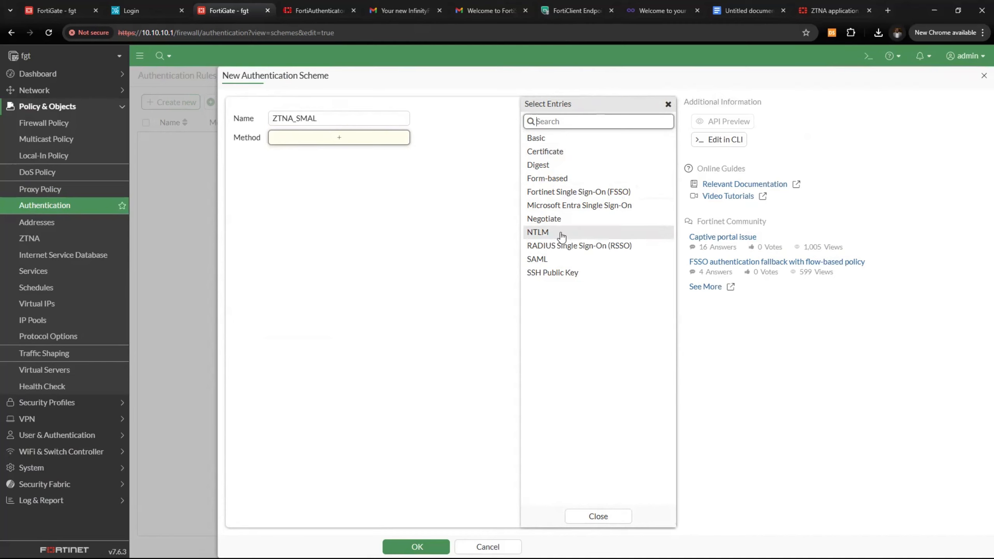
left_click(557, 259)
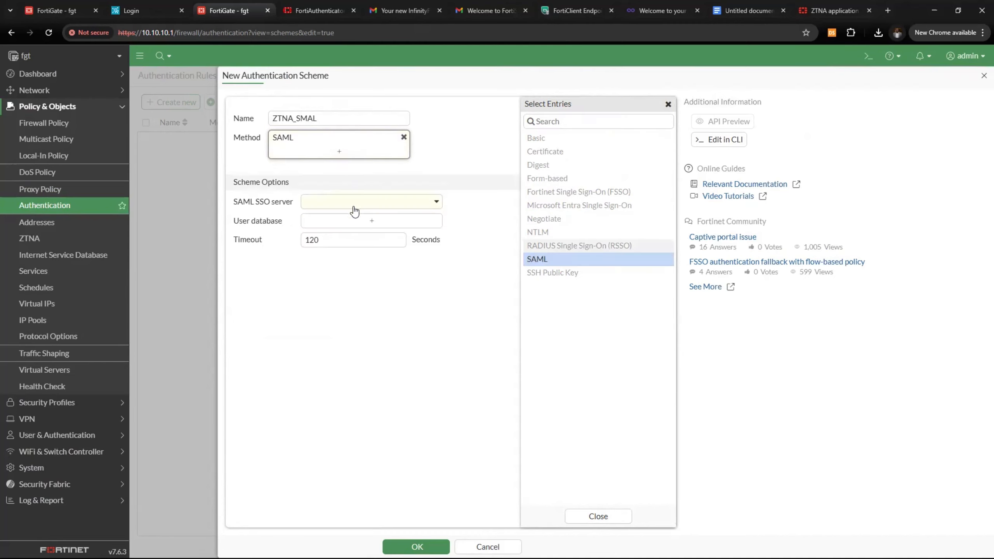
left_click(366, 202)
left_click(331, 234)
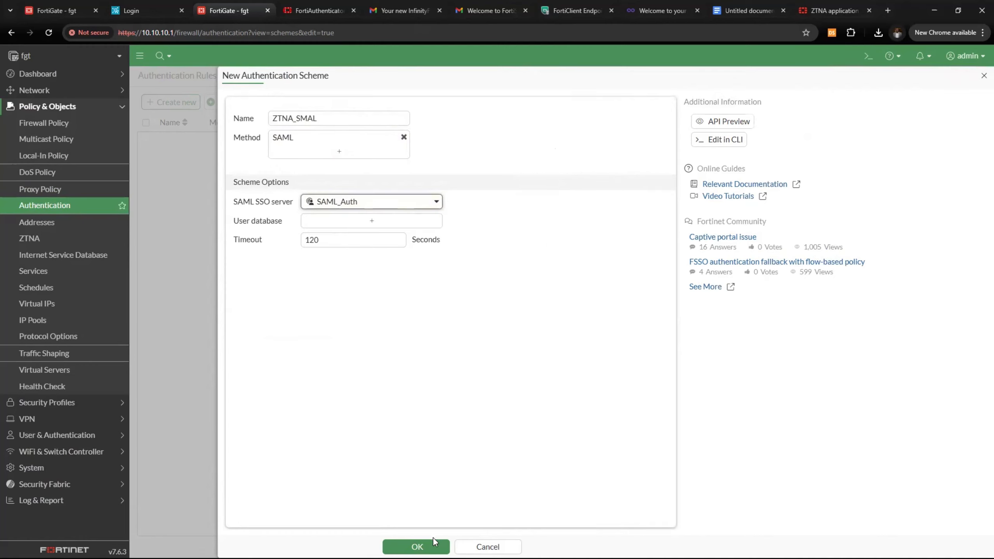
left_click(434, 544)
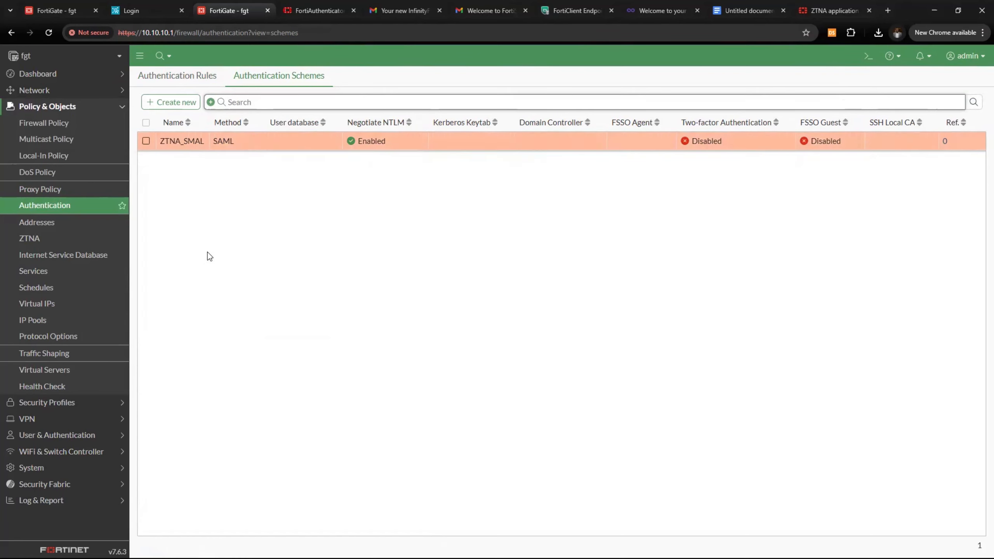
left_click(179, 76)
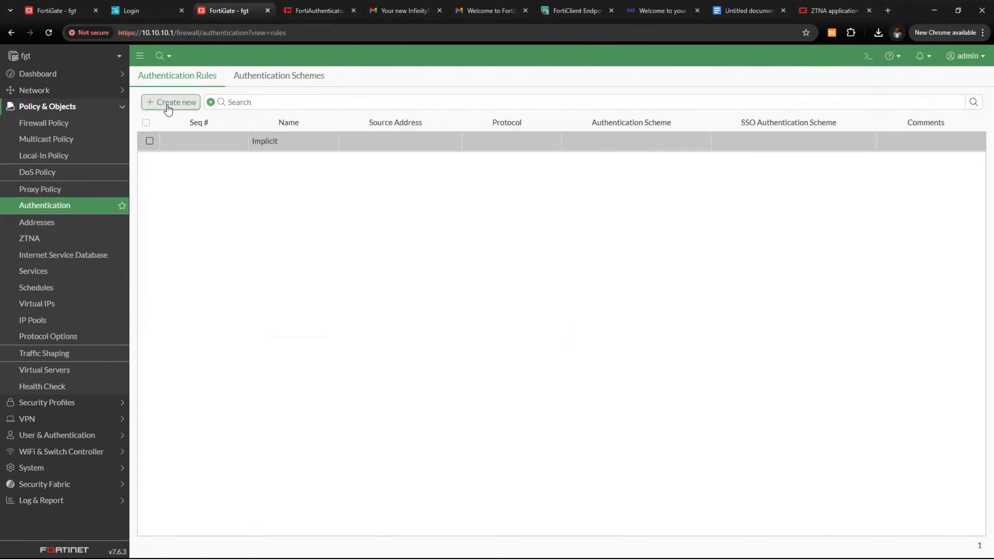
Start rule ZTNA_SAML with source all and incoming interface Internet
left_click(168, 103)
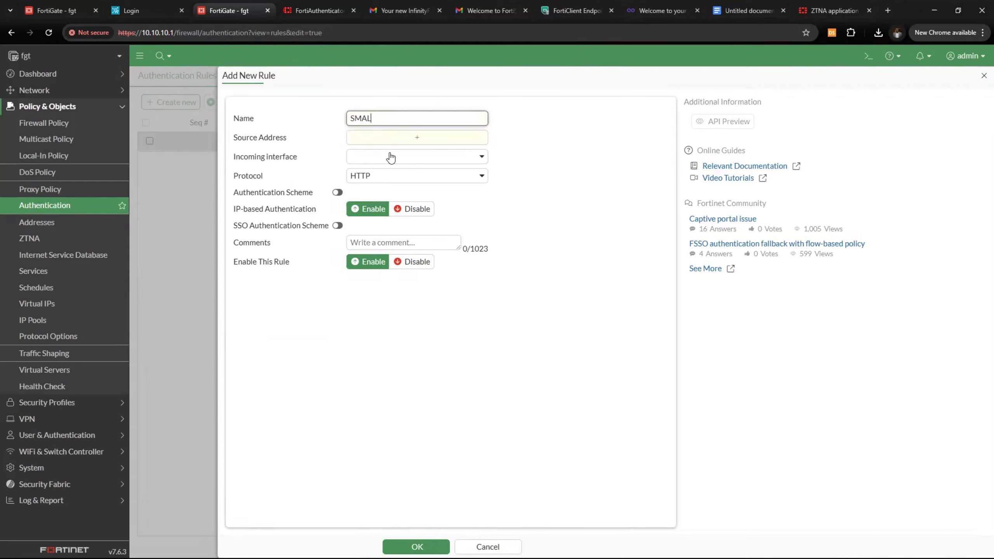
key("BackSpace")
key("BackSpace")
key("BackSpace")
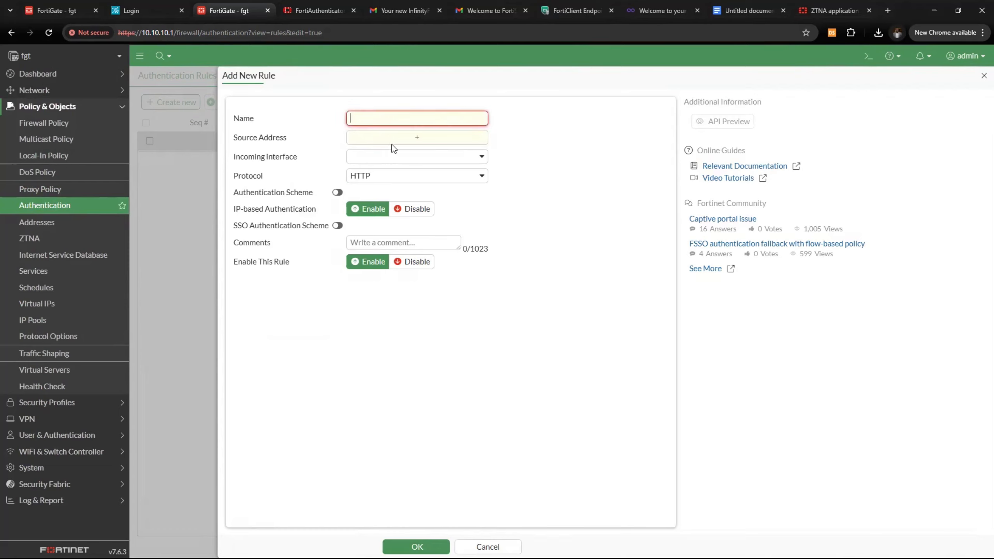
type("ZTNA_SAML")
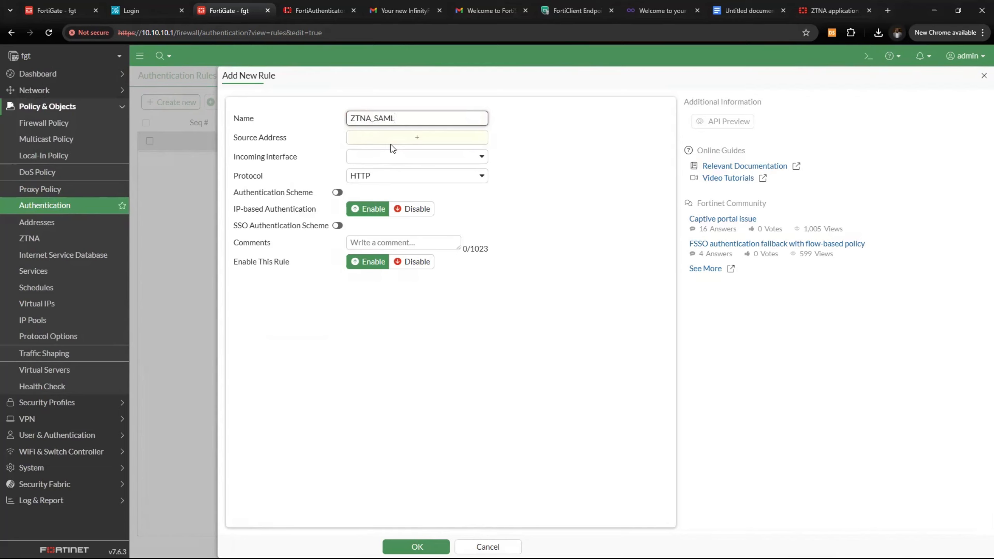
left_click(391, 144)
left_click(552, 158)
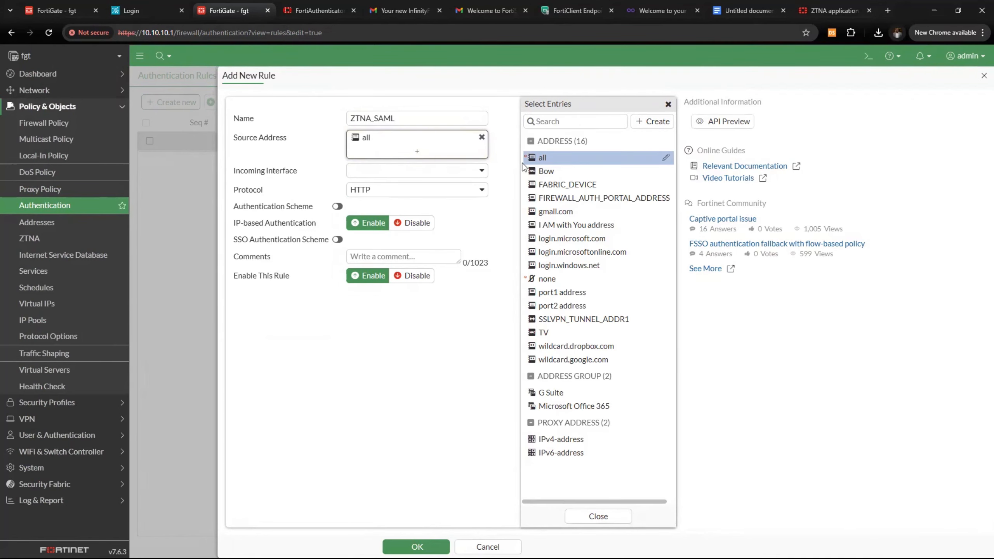
left_click(440, 172)
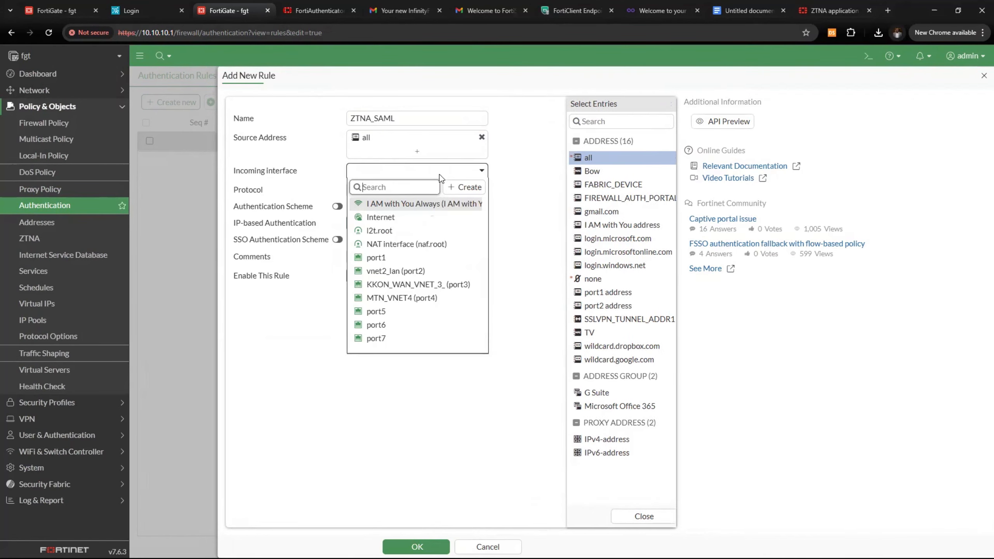
left_click(417, 219)
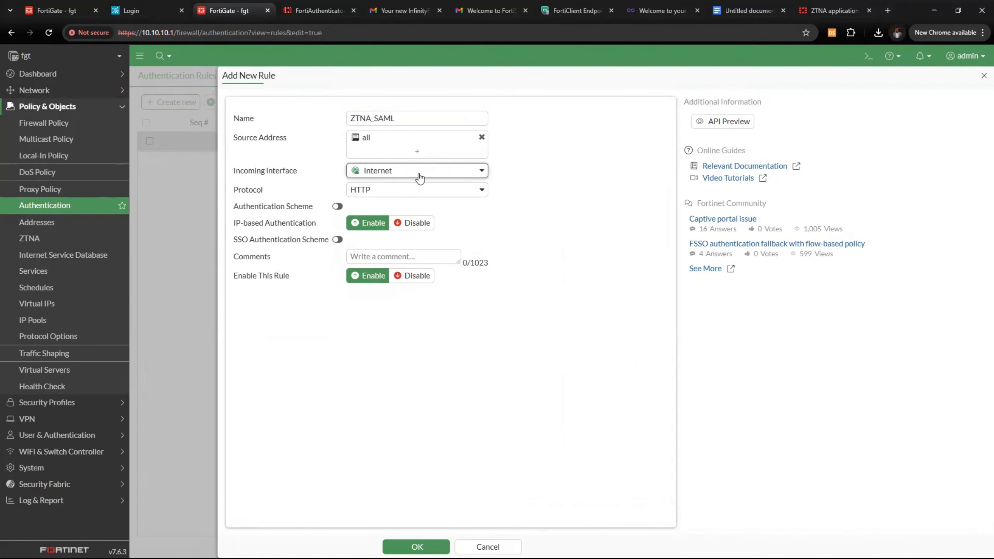
left_click(397, 175)
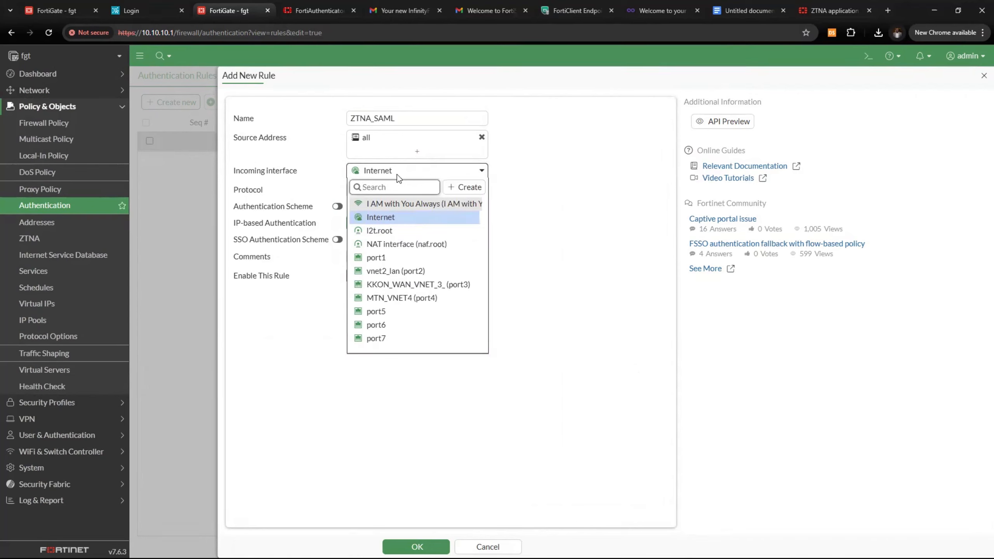
left_click(545, 216)
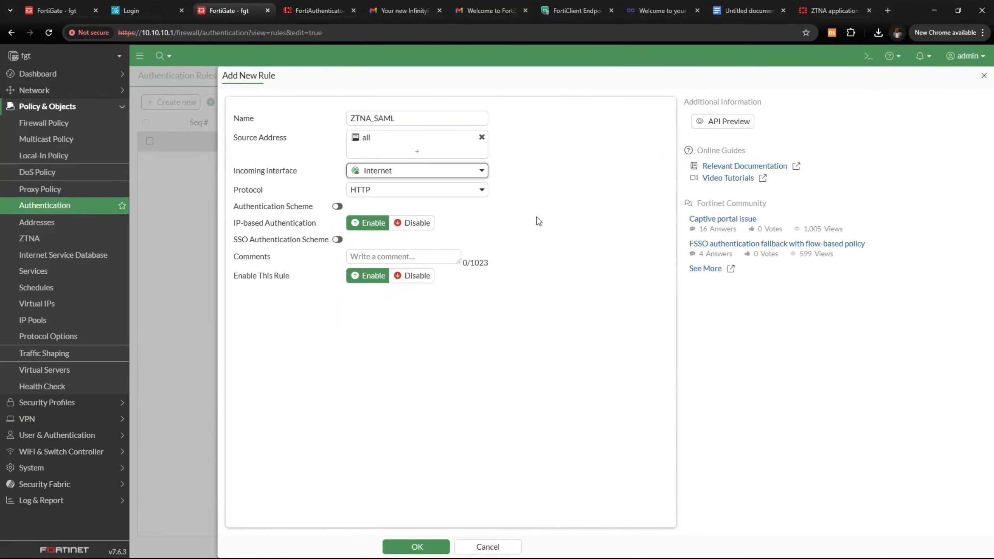
Enable the ZTNA_SMAL authentication scheme on the rule and rename it to ZTNA_SAML
left_click(338, 206)
left_click(377, 209)
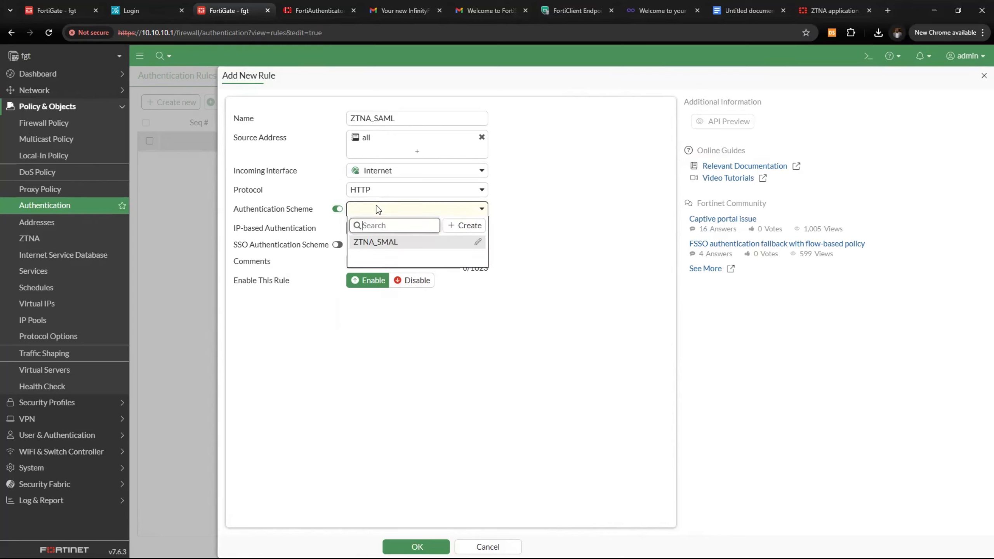
left_click(467, 242)
left_click(454, 211)
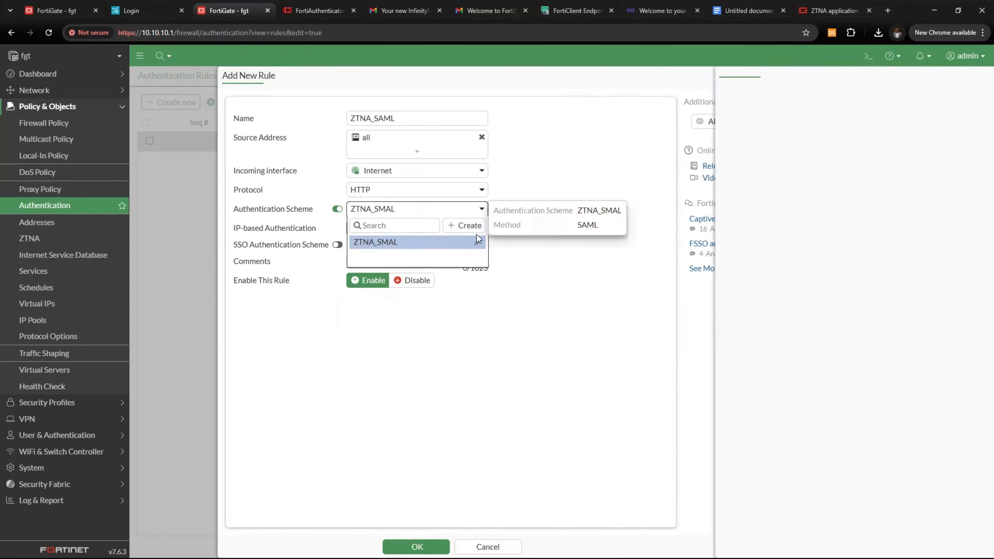
left_click(475, 242)
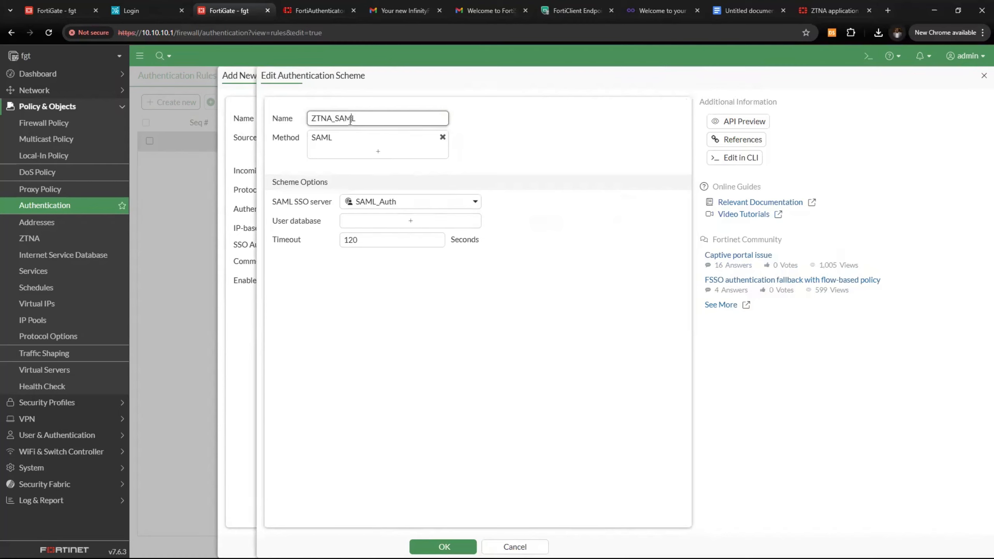
left_click(440, 544)
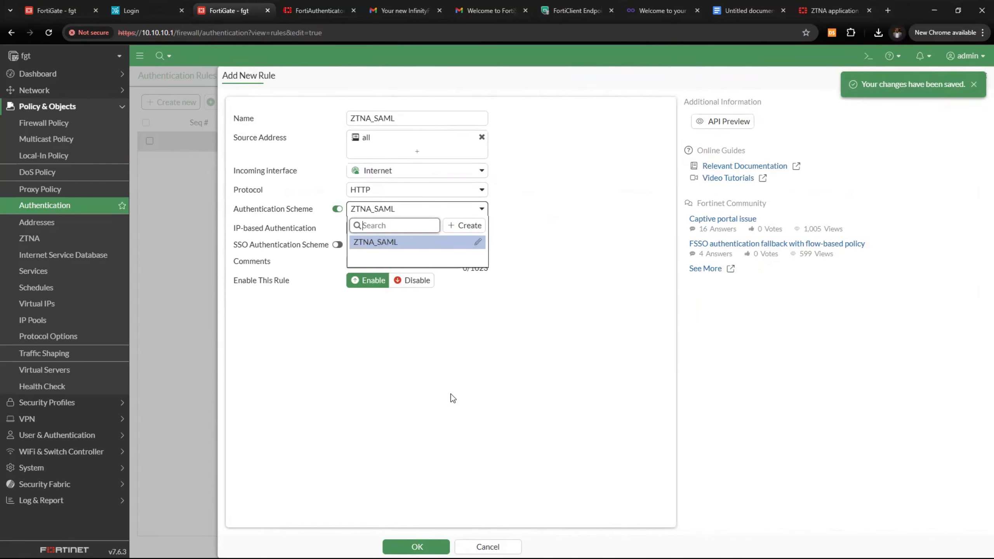
left_click(426, 243)
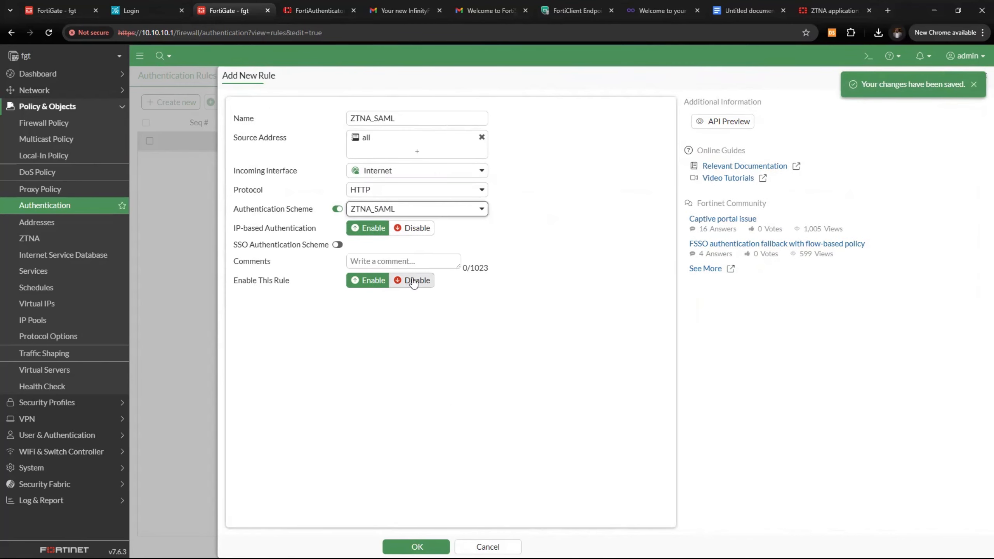
Disable IP-based authentication and save the ZTNA_SAML rule
left_click_drag(210, 232, 316, 229)
left_click(407, 229)
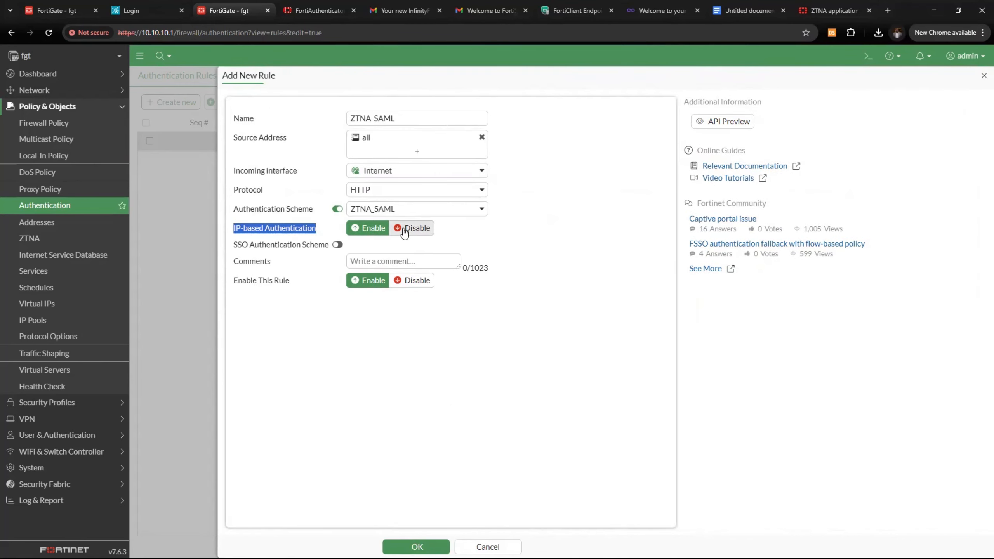
left_click(415, 547)
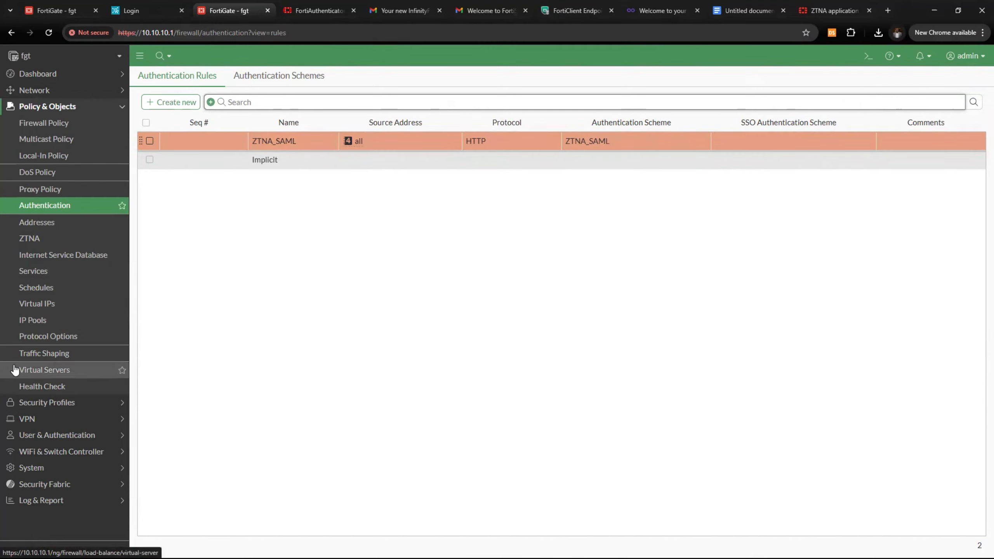
left_click(76, 106)
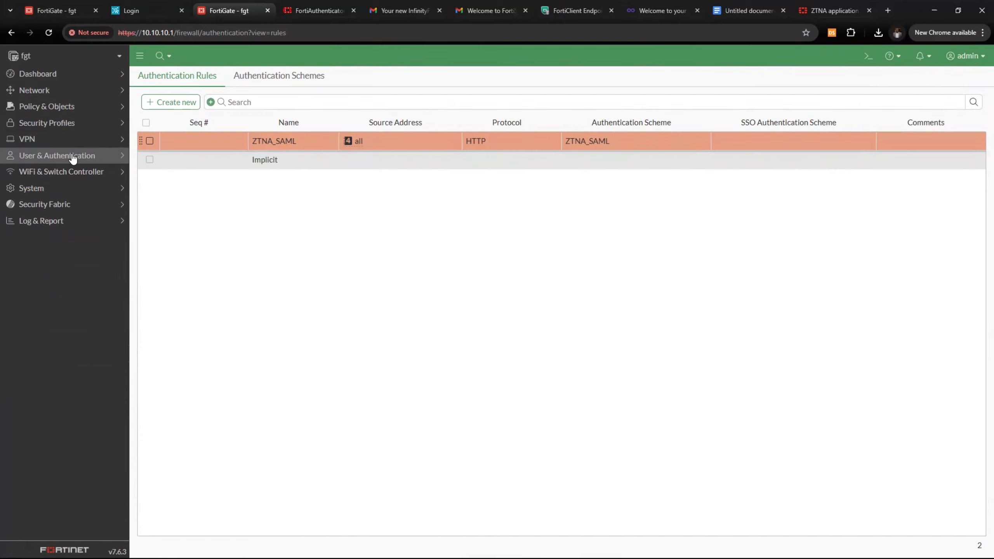
Start a new user group named Sales under User & Authentication > User Groups
left_click(73, 157)
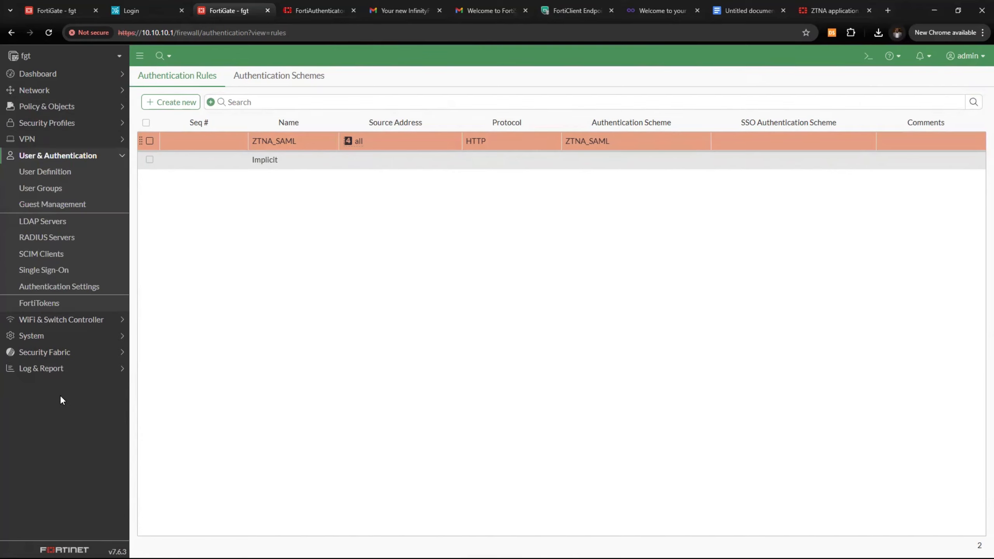
left_click(66, 190)
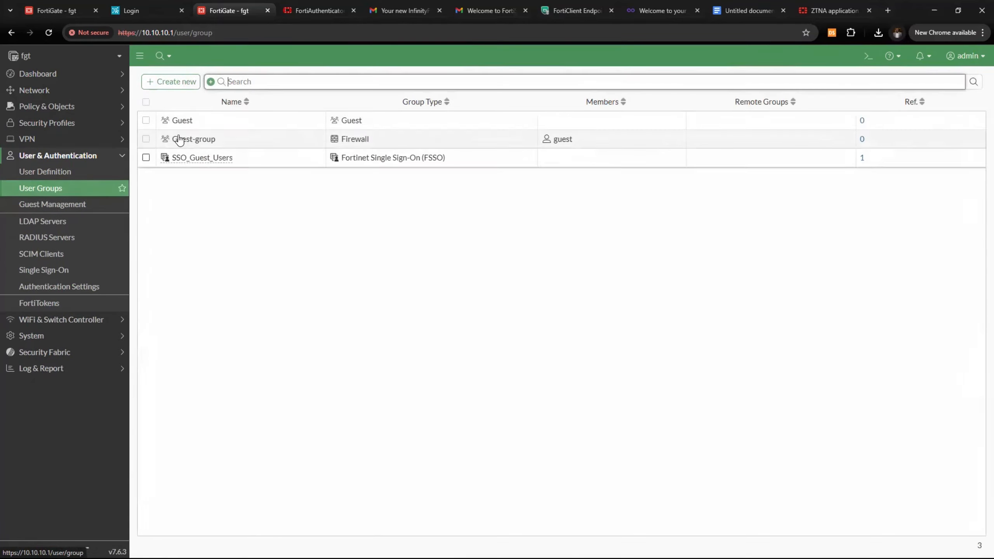
left_click(178, 83)
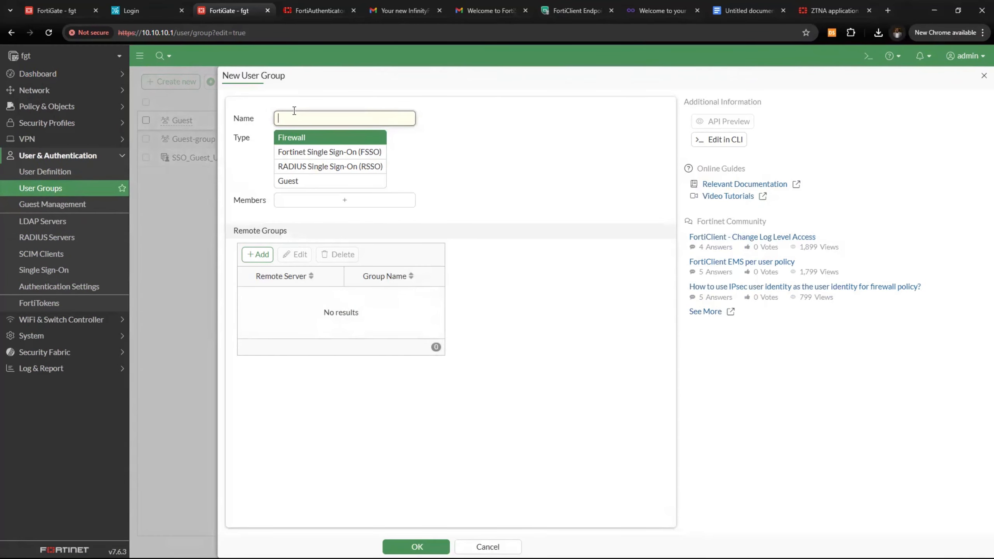
type("Sales")
Add a SAML_Auth remote group match for Sales and save the group
left_click(258, 256)
left_click(409, 101)
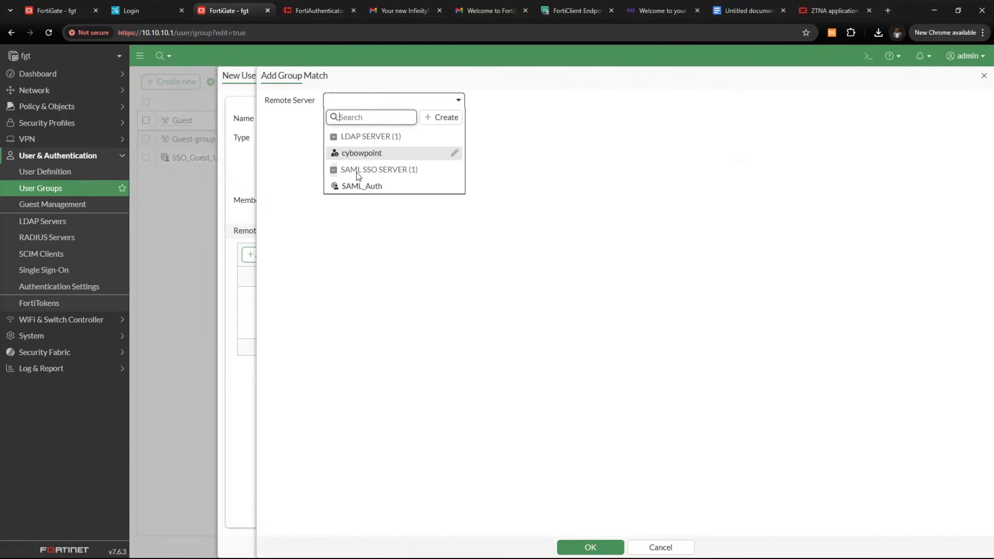
left_click(359, 186)
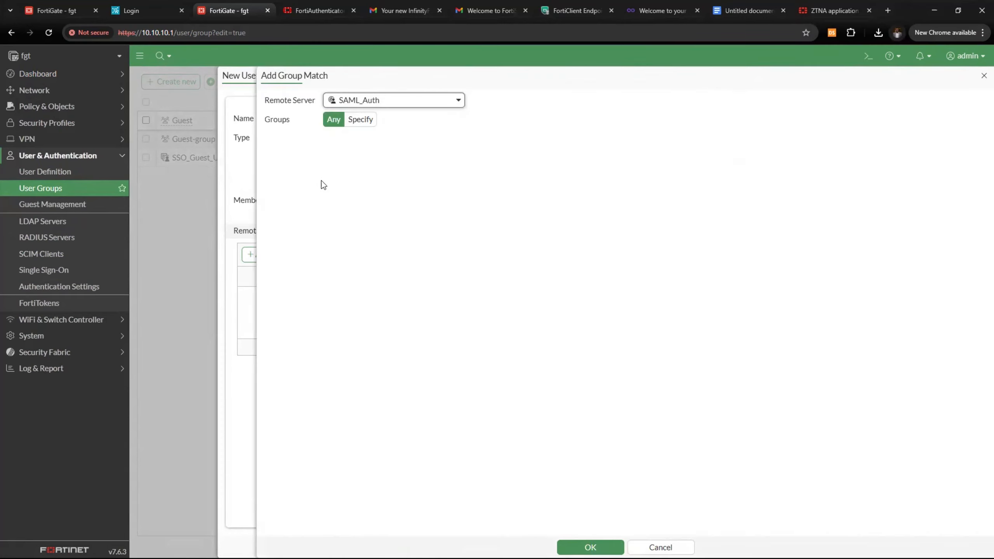
left_click(362, 126)
left_click(390, 138)
type("Sales")
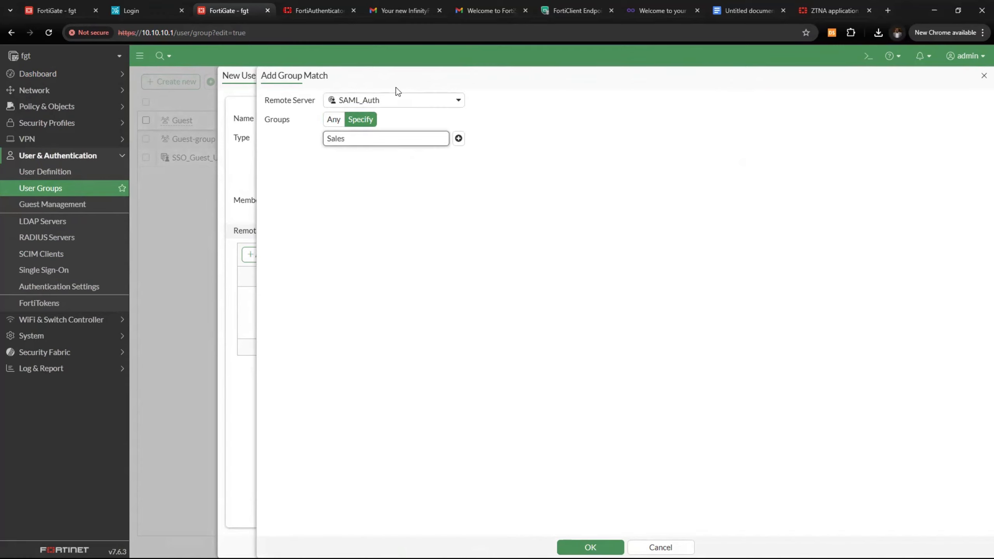
left_click(590, 547)
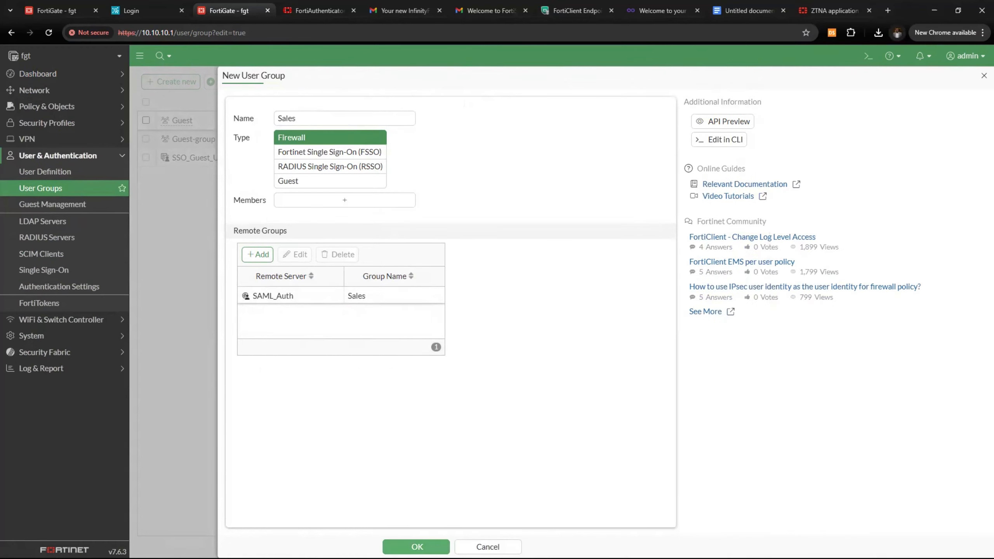
left_click(417, 546)
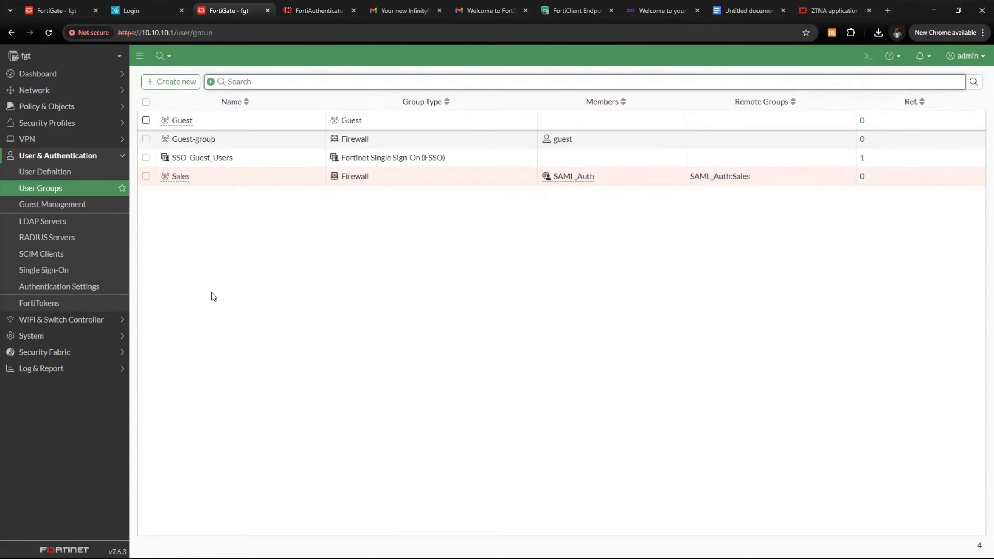
Create user group Finance with a remote match for group Finance on SAML_Auth
left_click(166, 83)
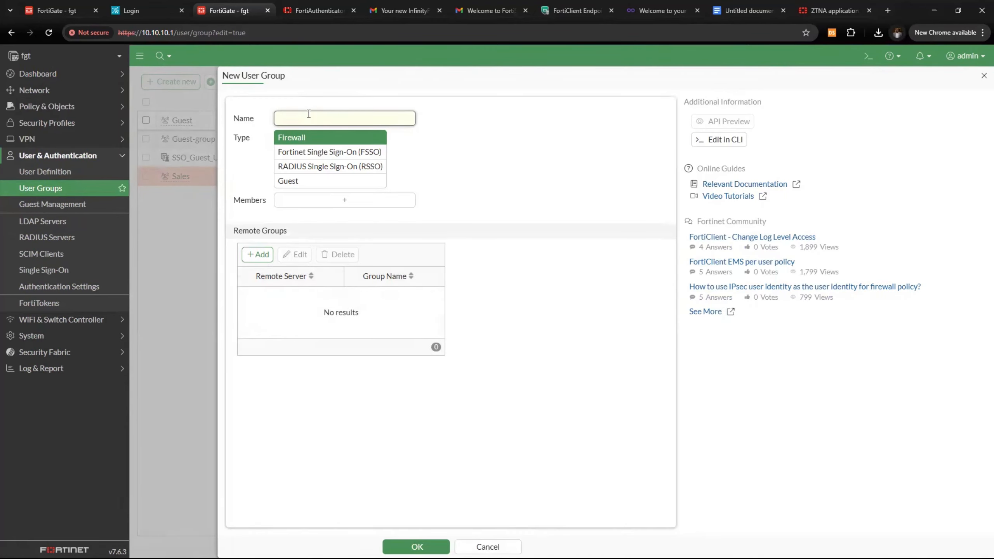
type("Finance")
left_click(255, 254)
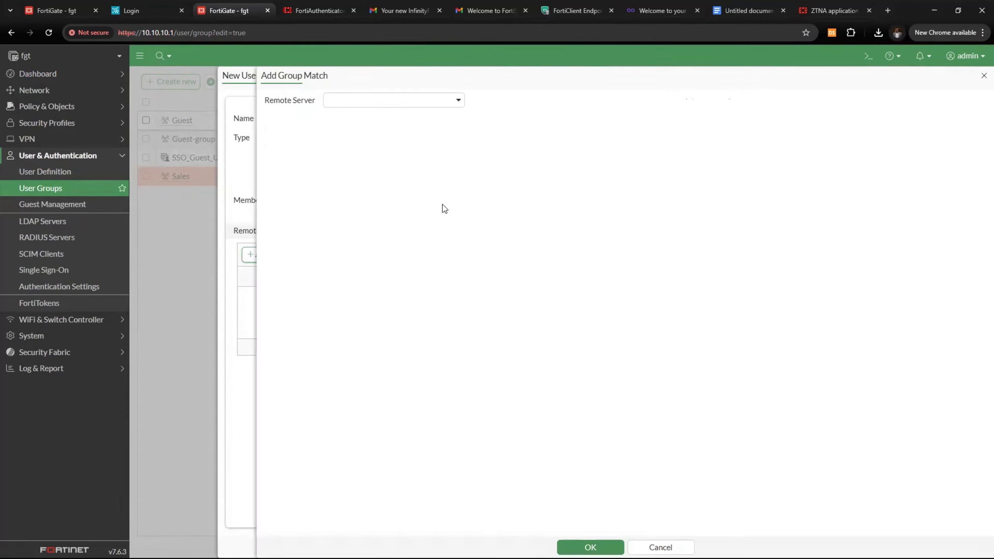
left_click(391, 105)
left_click(372, 190)
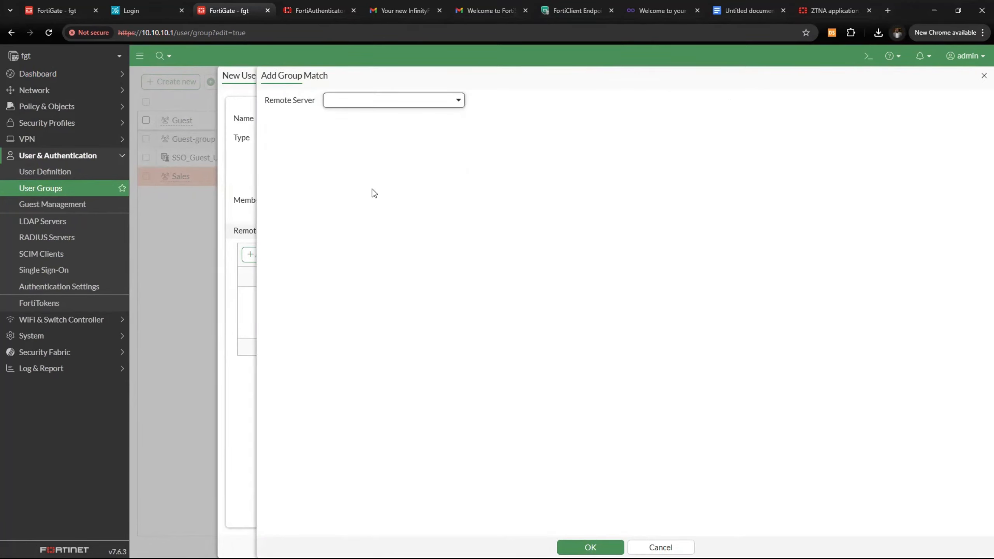
left_click(378, 103)
left_click(372, 194)
type("Finance")
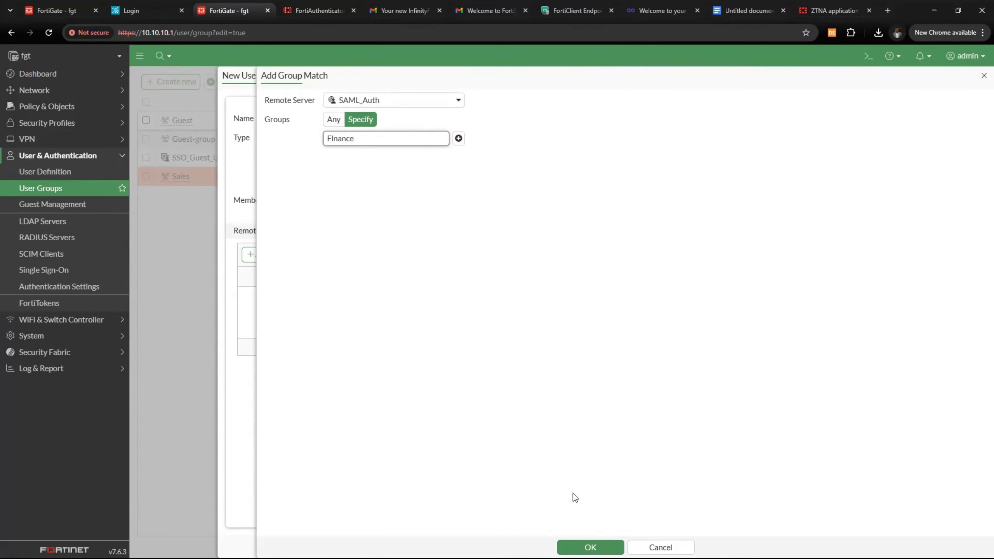
left_click(590, 547)
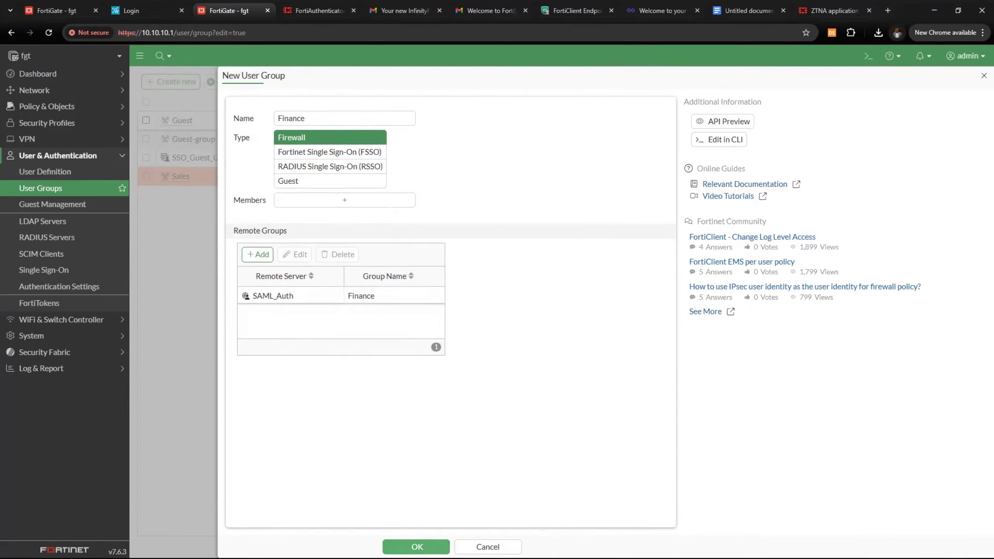
left_click(417, 546)
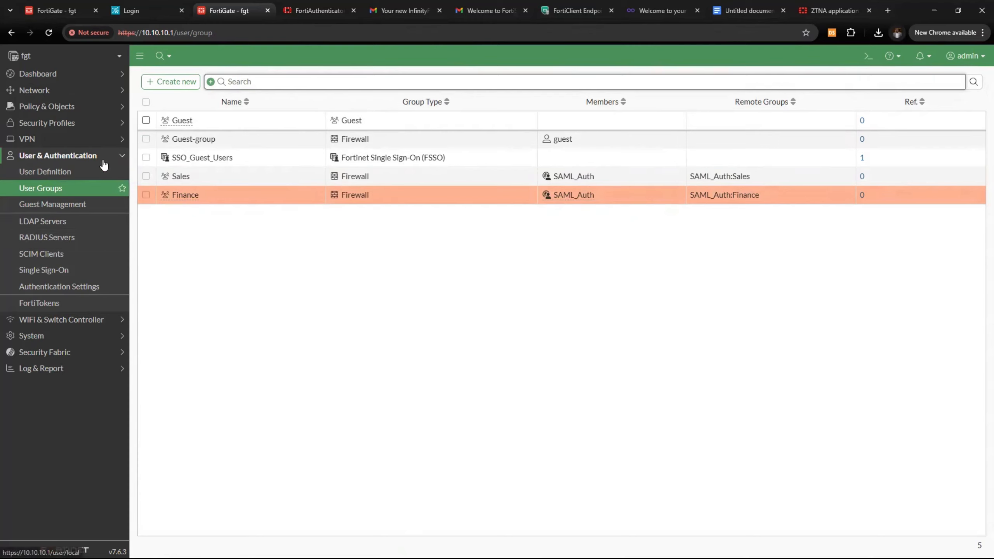
left_click(86, 158)
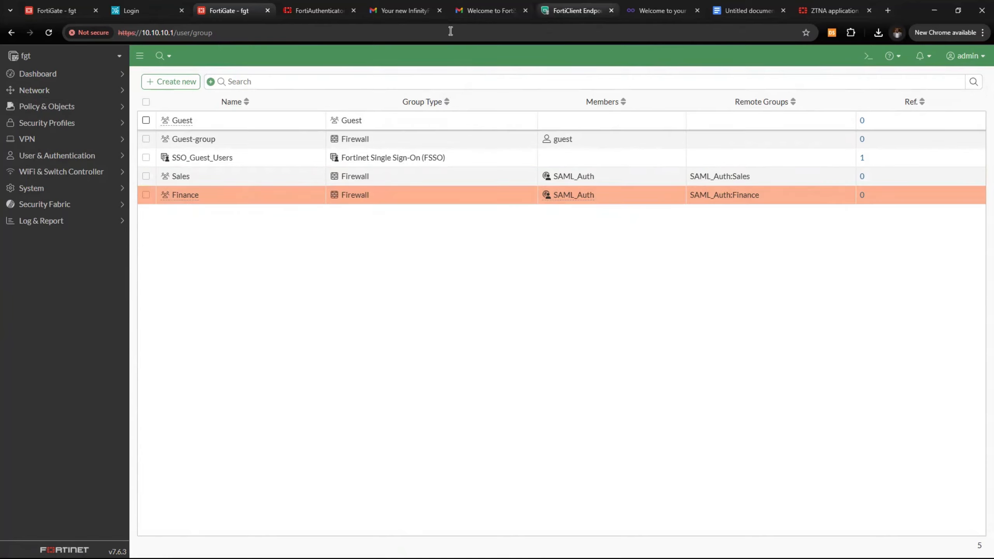
In EMS, open Security Posture Tags > Tagging Rules and review the Antivirus_update and domain sets
left_click(578, 10)
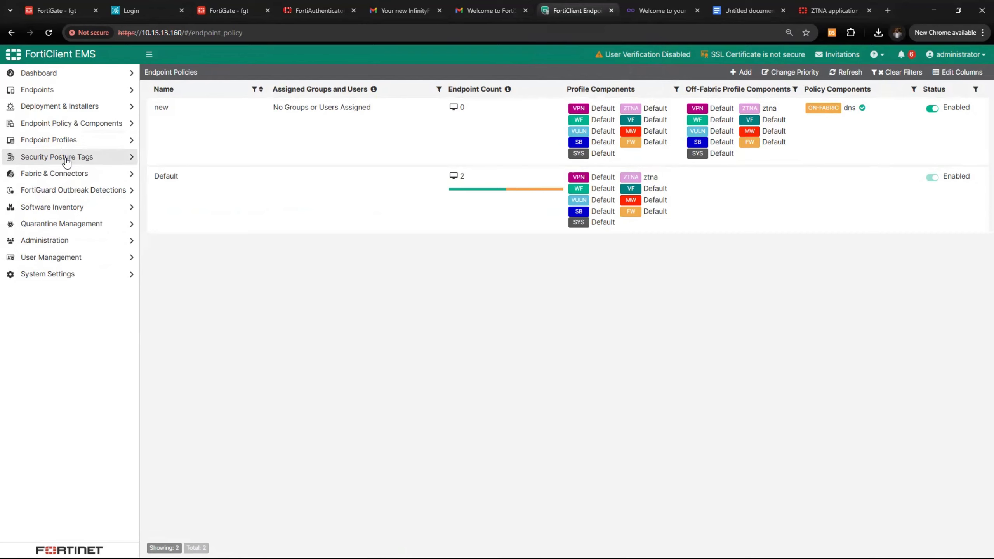
left_click(49, 139)
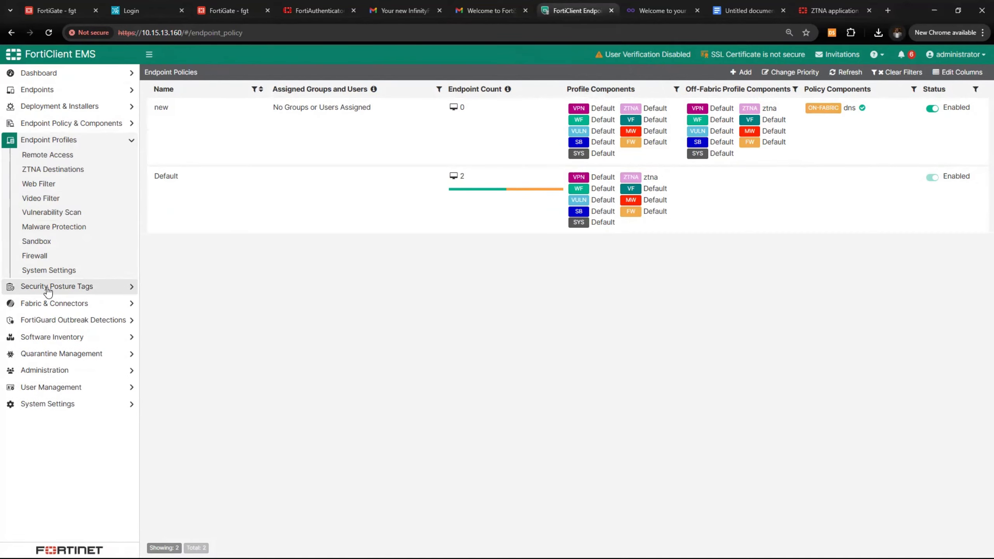
left_click(47, 290)
left_click(58, 177)
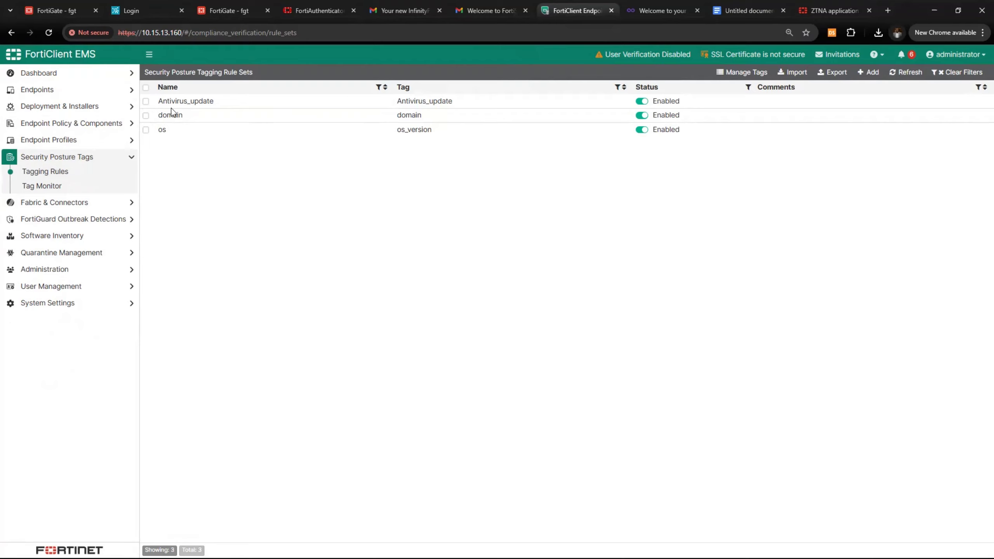
left_click_drag(190, 101, 225, 102)
left_click_drag(153, 118, 191, 118)
Name a new tagging rule set Antivirus_enabled and create a matching Antivirus_enabled tag
left_click(867, 72)
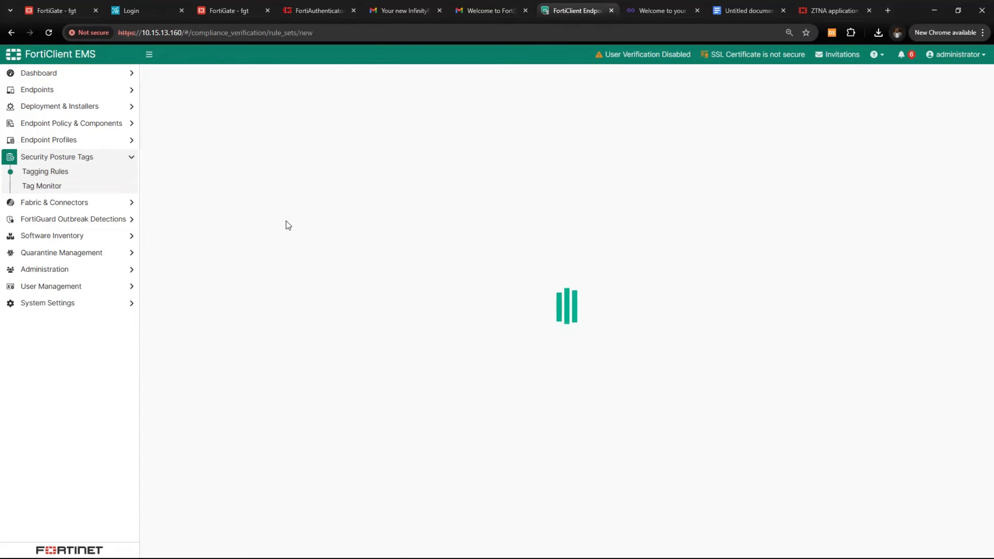
left_click(297, 100)
type("A")
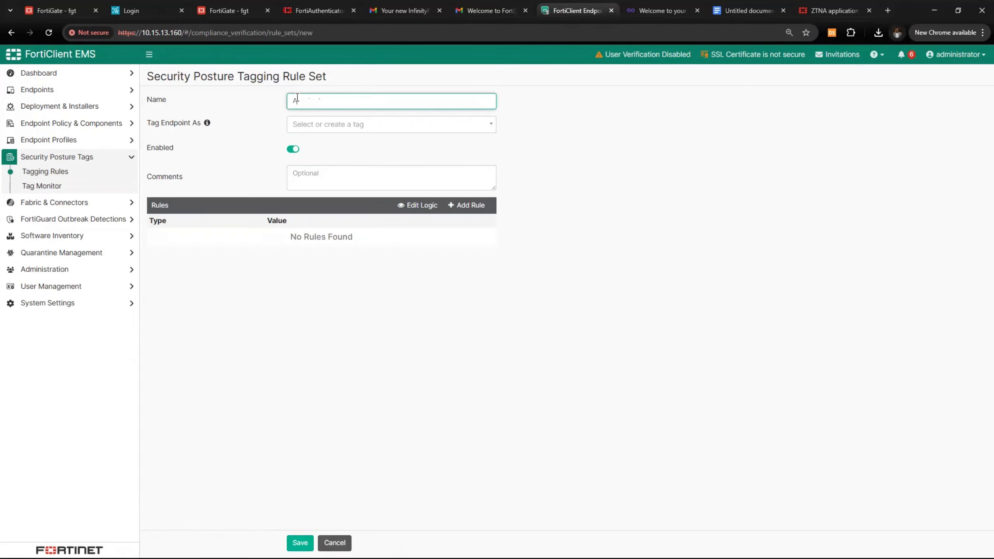
type("nti")
type("v")
type("iru")
type("s_enabke")
type("led")
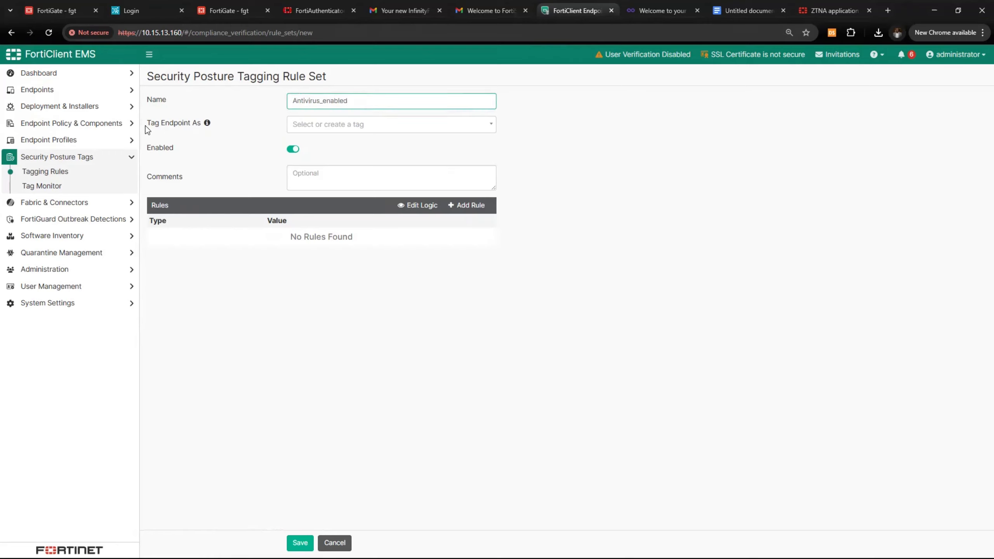
left_click(361, 125)
left_click_drag(362, 101, 292, 103)
key("ctrl+z")
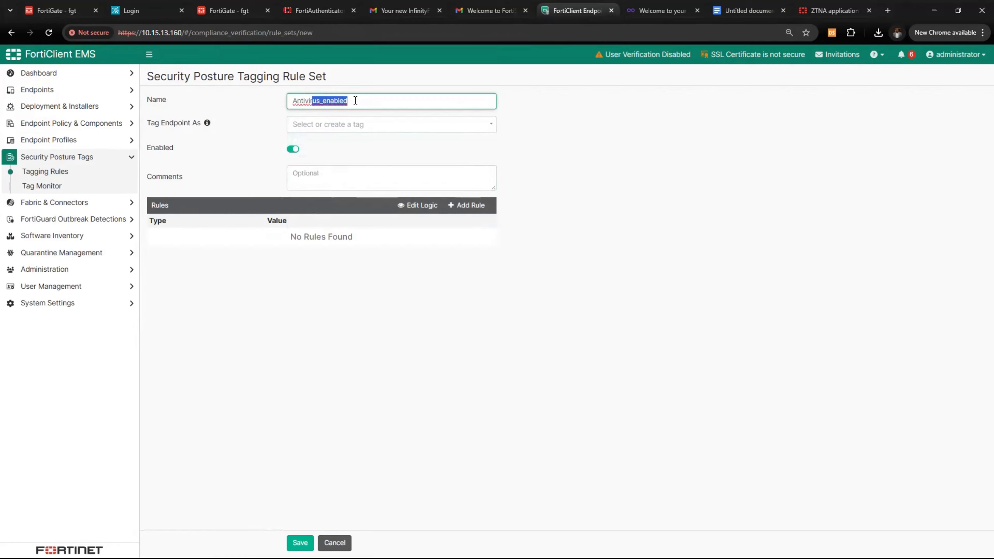
left_click_drag(355, 100, 226, 105)
key("ctrl+c")
left_click(315, 125)
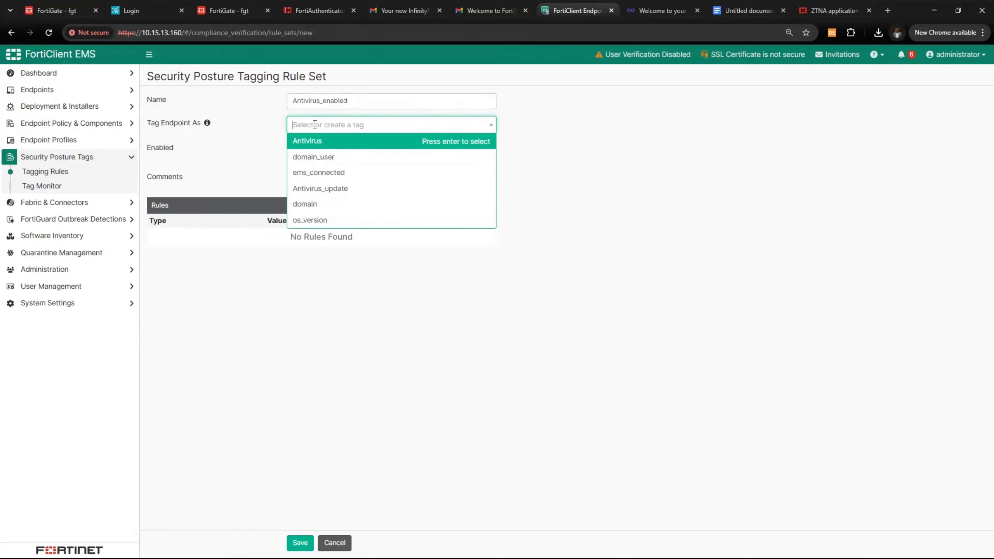
key("ctrl+v")
left_click(338, 141)
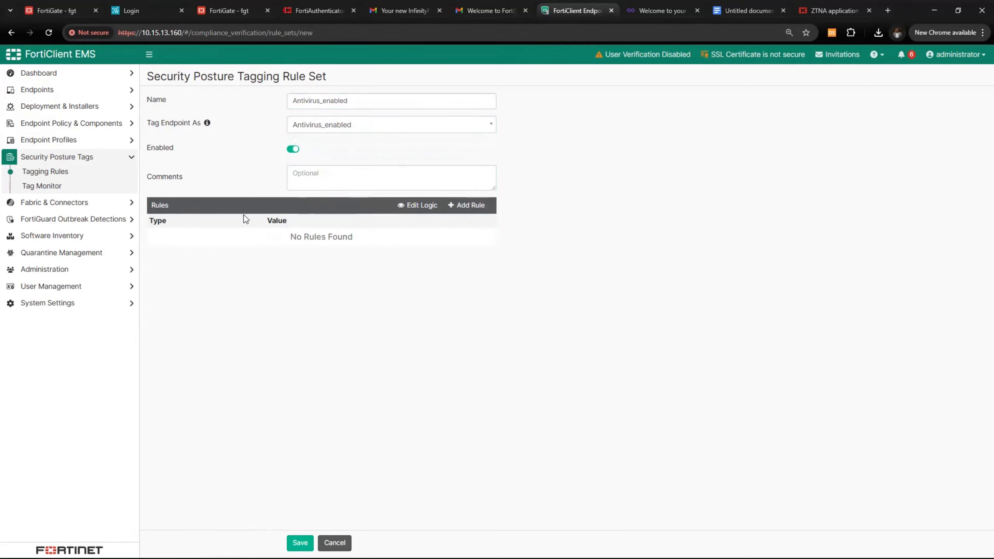
Add a Windows AntiVirus Software rule requiring AV installed and running, and save the rule set
left_click(456, 205)
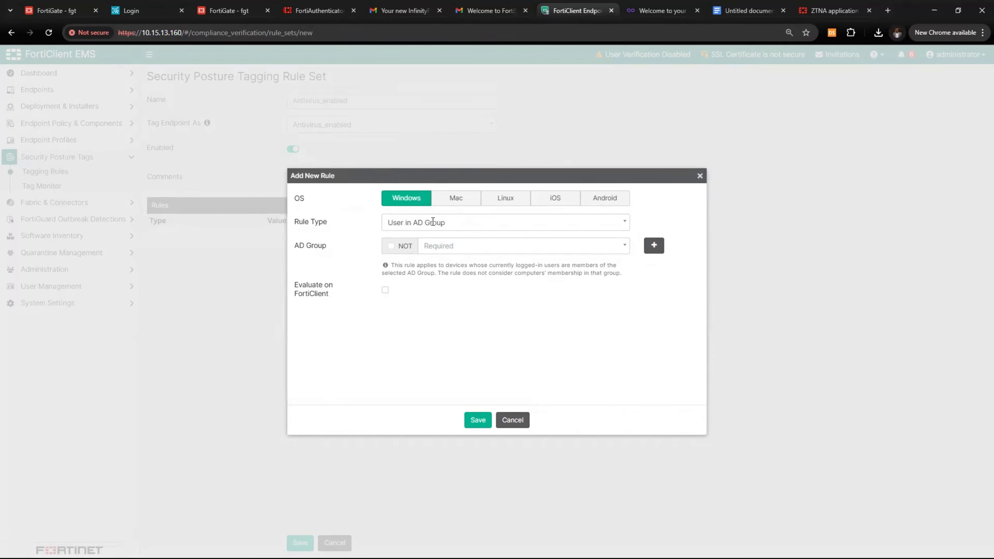
left_click(452, 224)
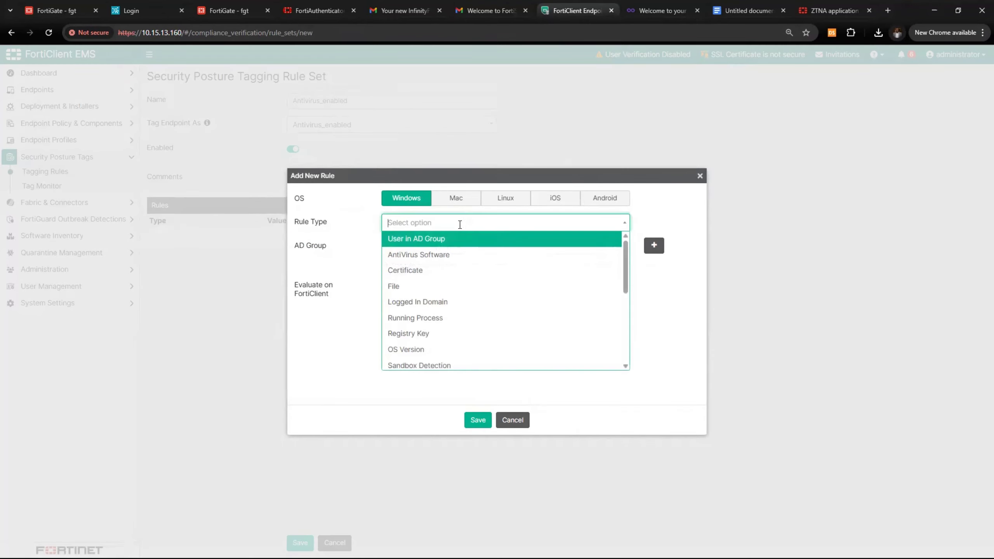
left_click(450, 254)
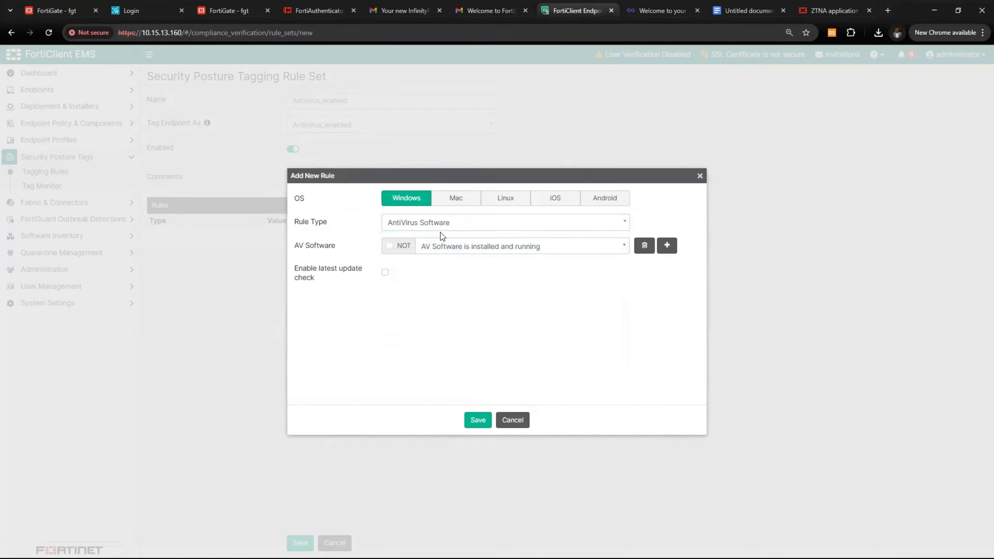
left_click(601, 249)
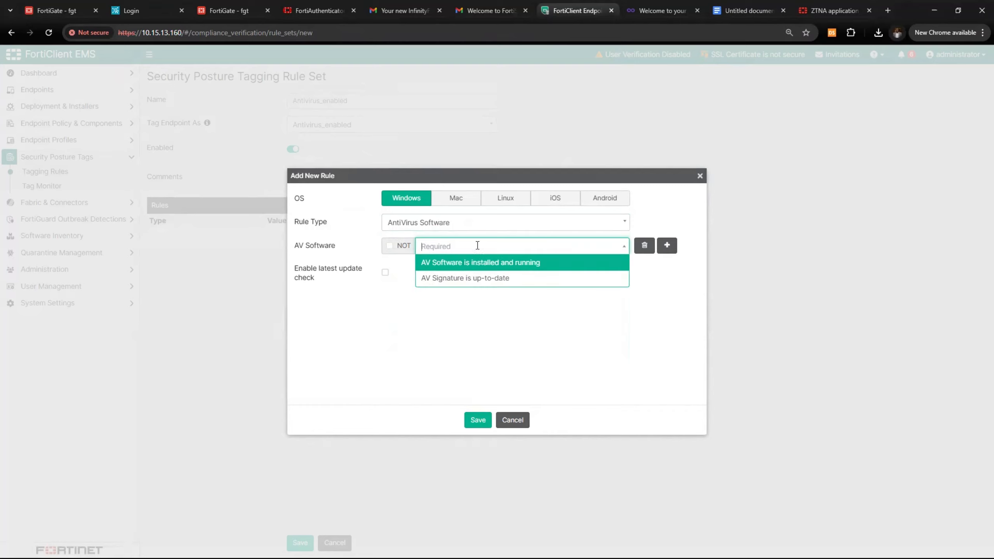
left_click(456, 248)
left_click(485, 248)
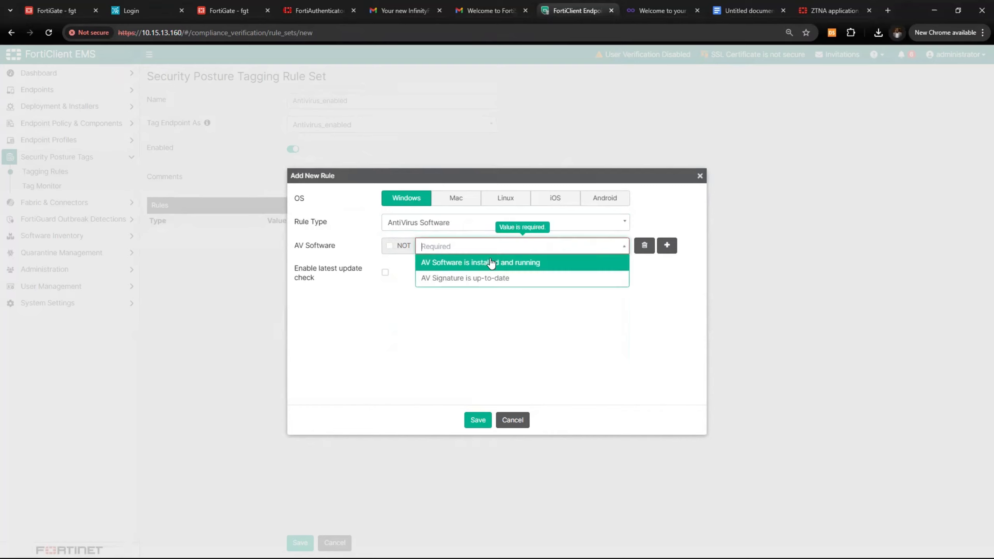
left_click(485, 268)
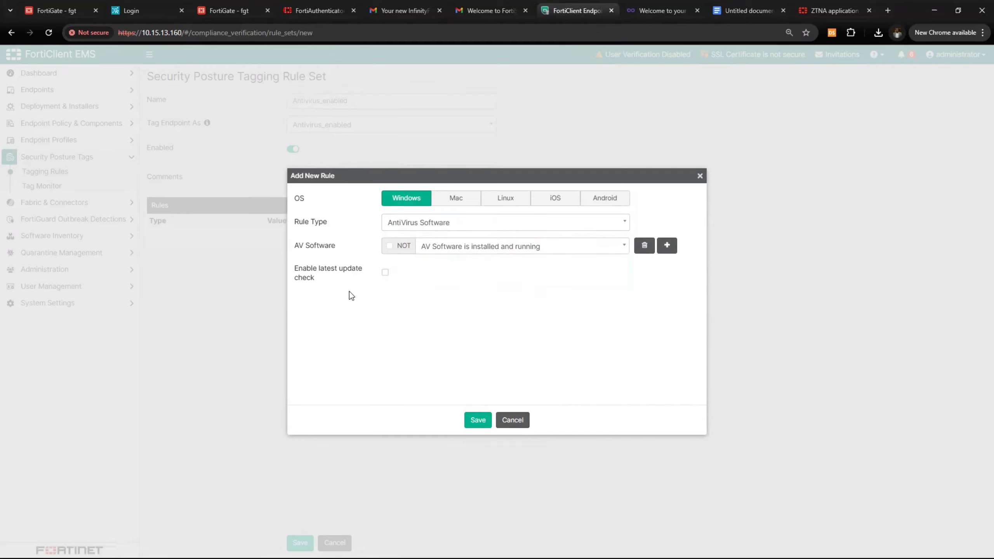
left_click(485, 422)
left_click(385, 273)
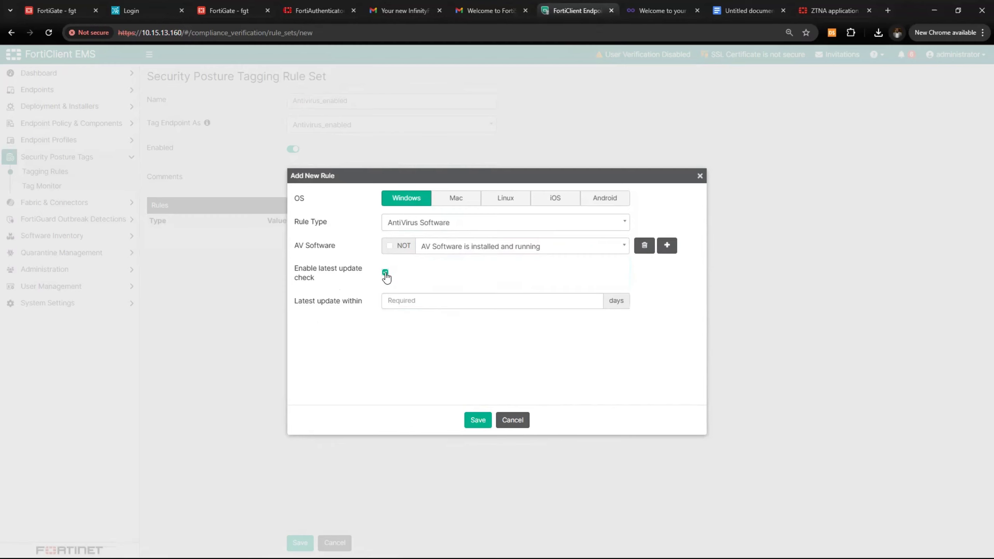
left_click(386, 273)
left_click(477, 420)
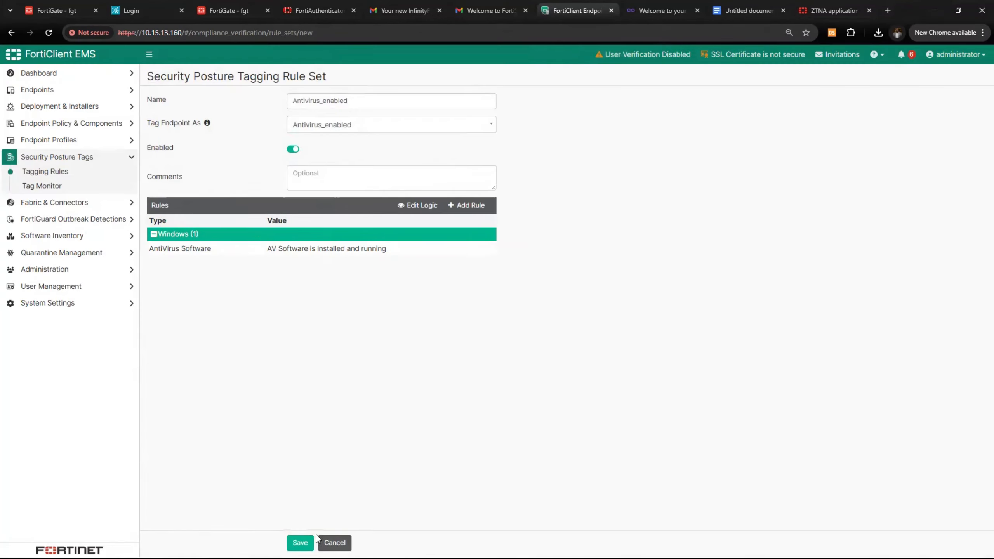
left_click(301, 543)
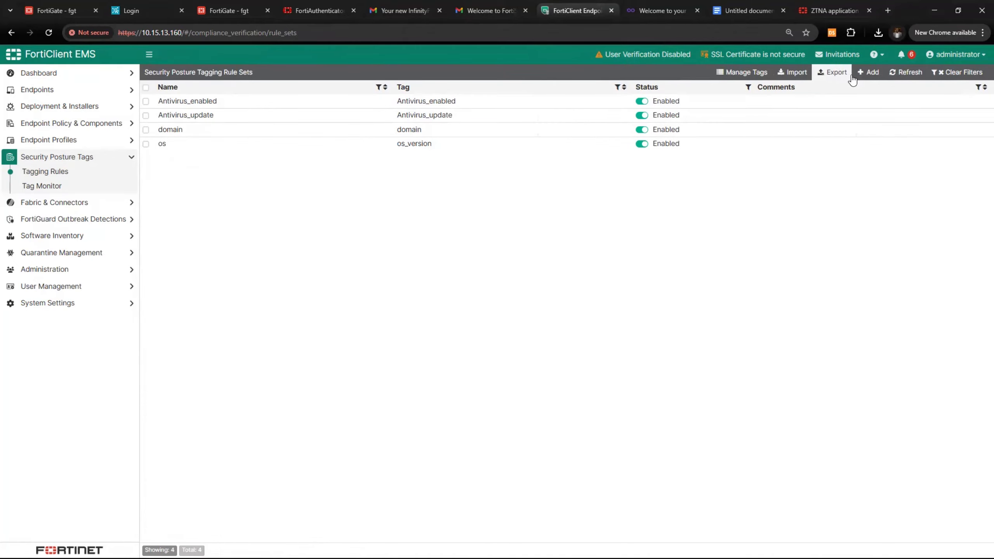
Add a Windows EMS Management rule to a new tagging rule set
left_click(867, 72)
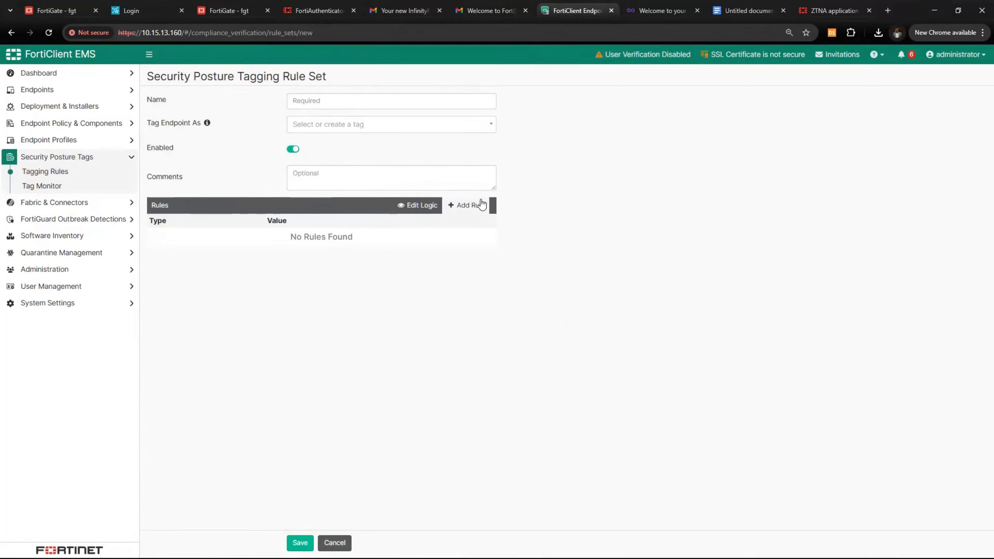
left_click(469, 205)
left_click(437, 228)
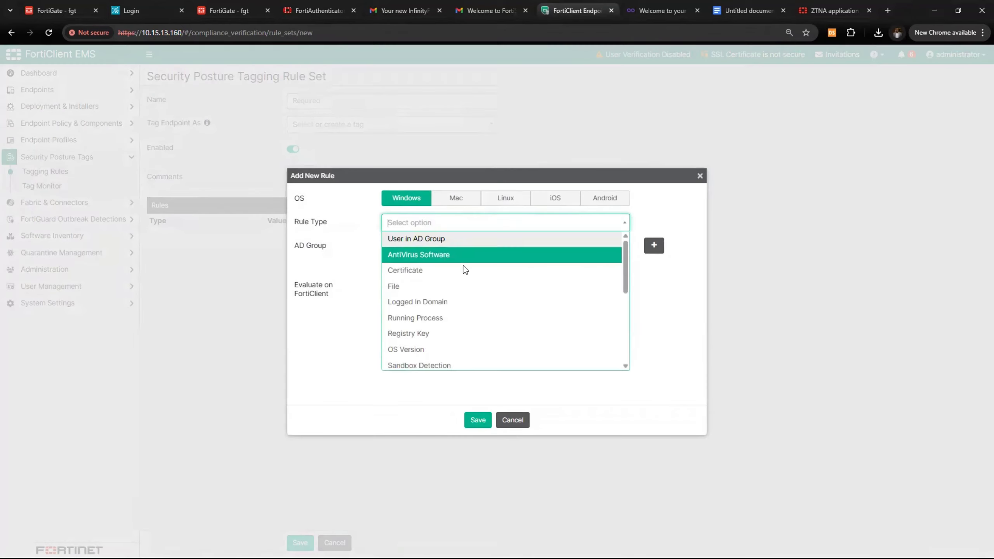
left_click_drag(627, 247, 620, 327)
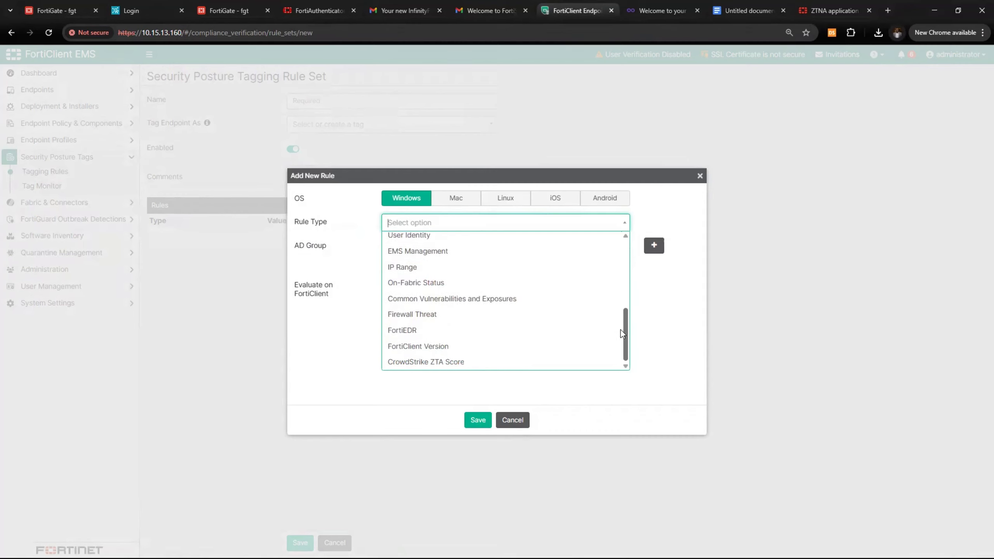
left_click_drag(618, 331, 617, 248)
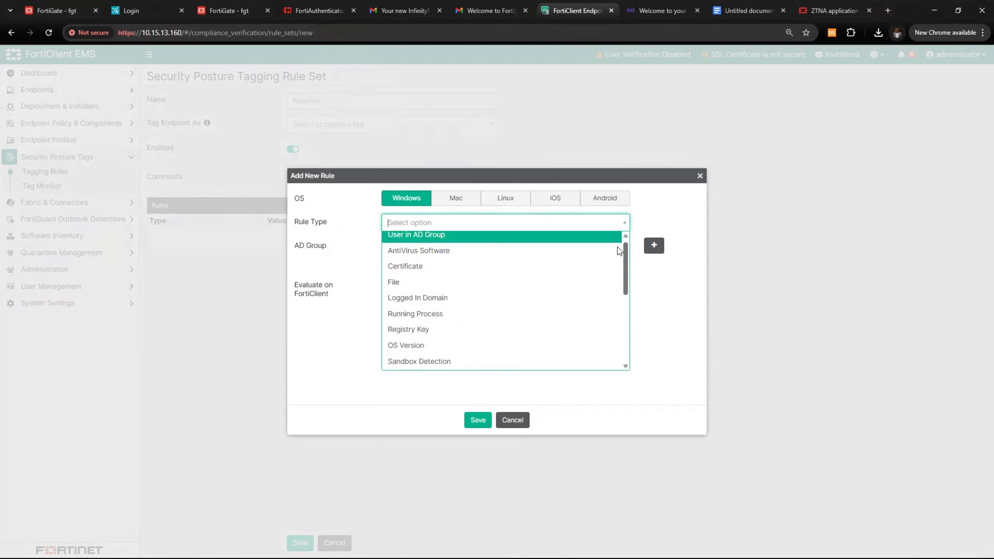
left_click_drag(617, 246, 622, 262)
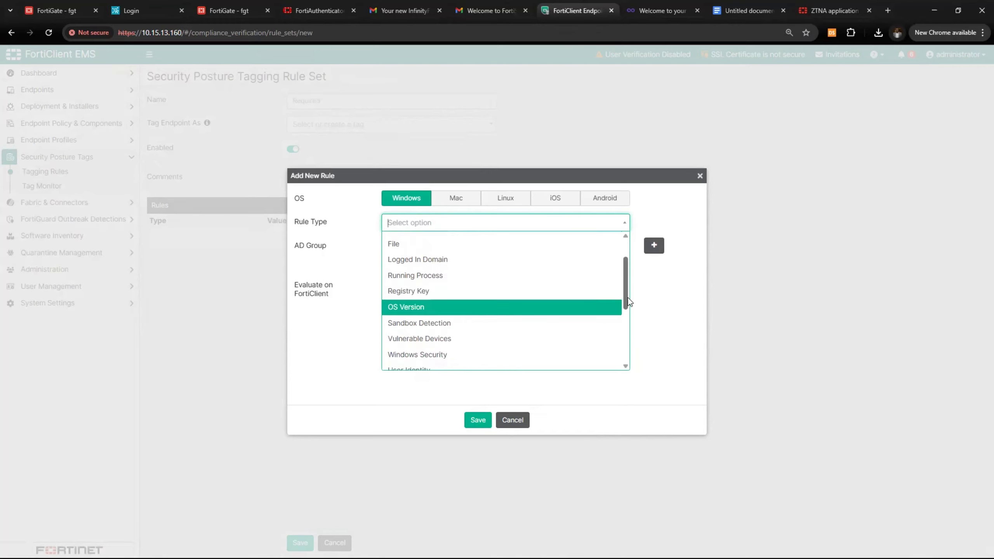
left_click_drag(624, 298, 626, 329)
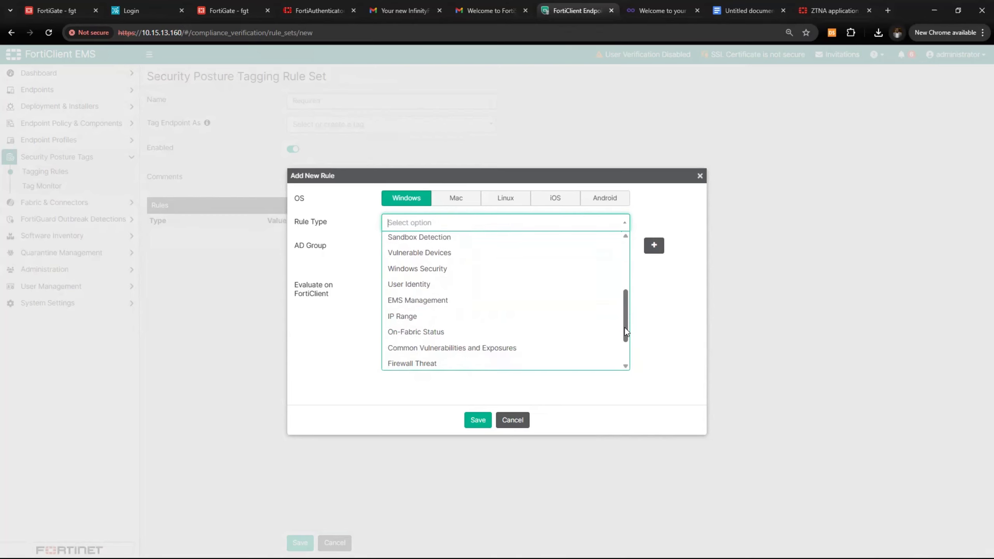
left_click(428, 301)
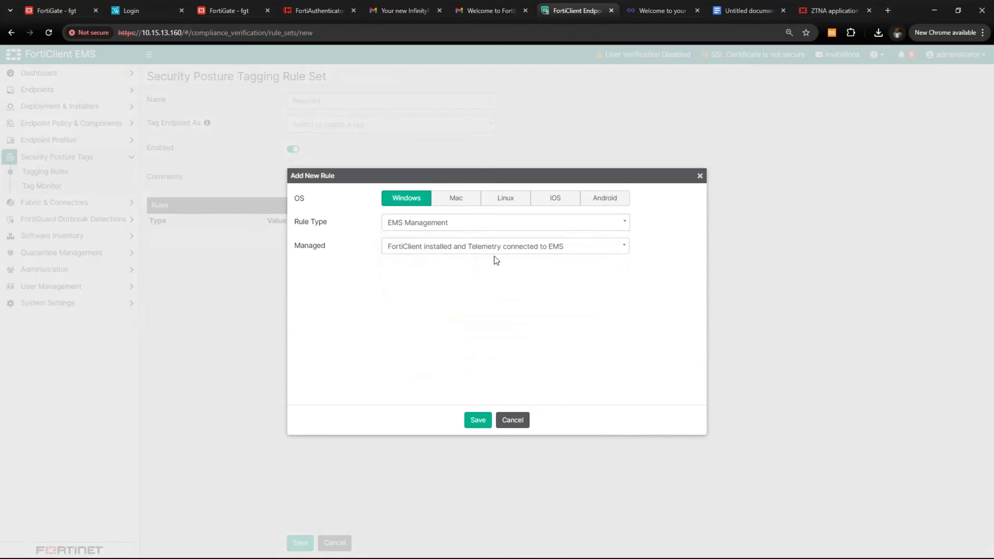
left_click(477, 420)
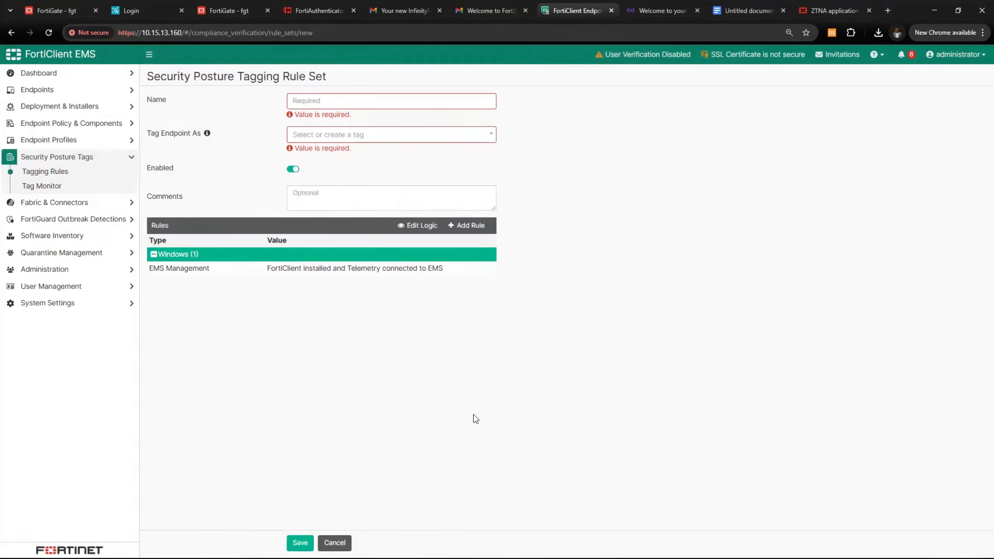
Name the rule set EMS_Managed, tag endpoints EMS_Managed, and save it
left_click(324, 101)
type("EMS")
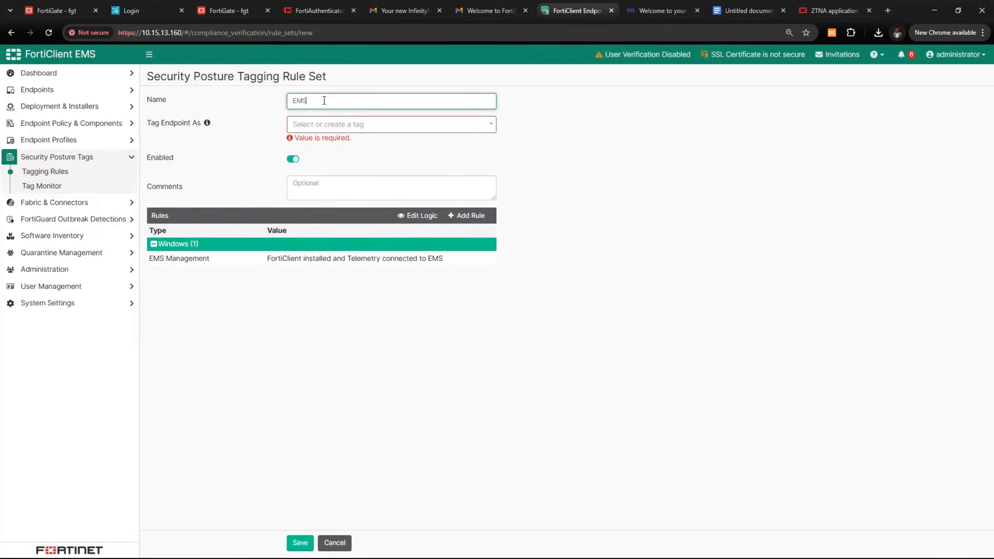
type("_Managed")
left_click_drag(346, 100, 265, 99)
key("ctrl+c")
left_click(316, 126)
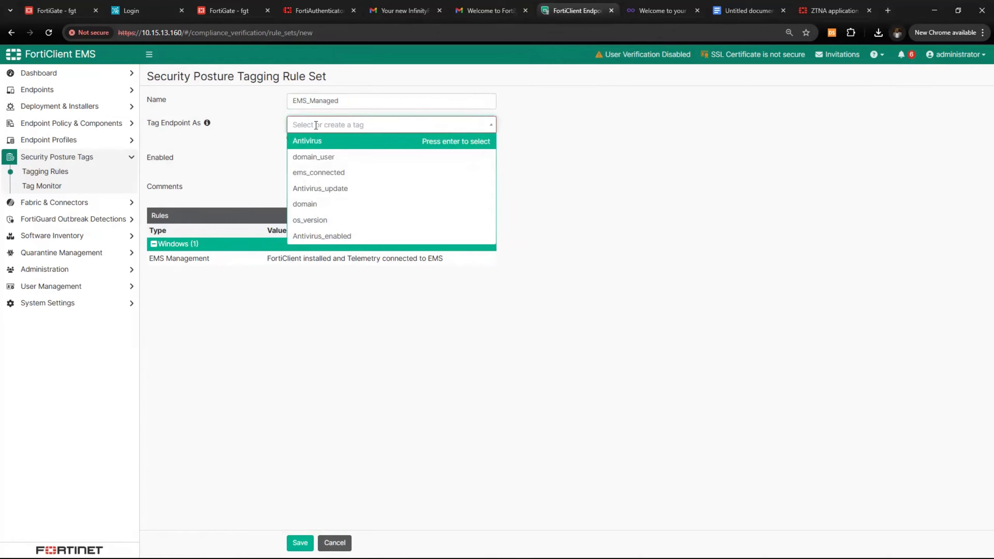
key("ctrl+v")
left_click(344, 141)
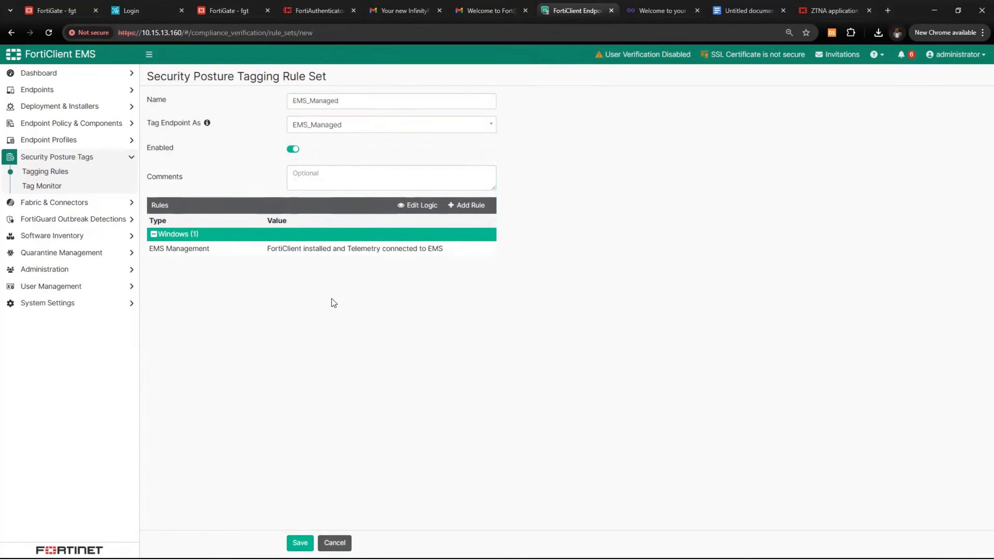
left_click(300, 542)
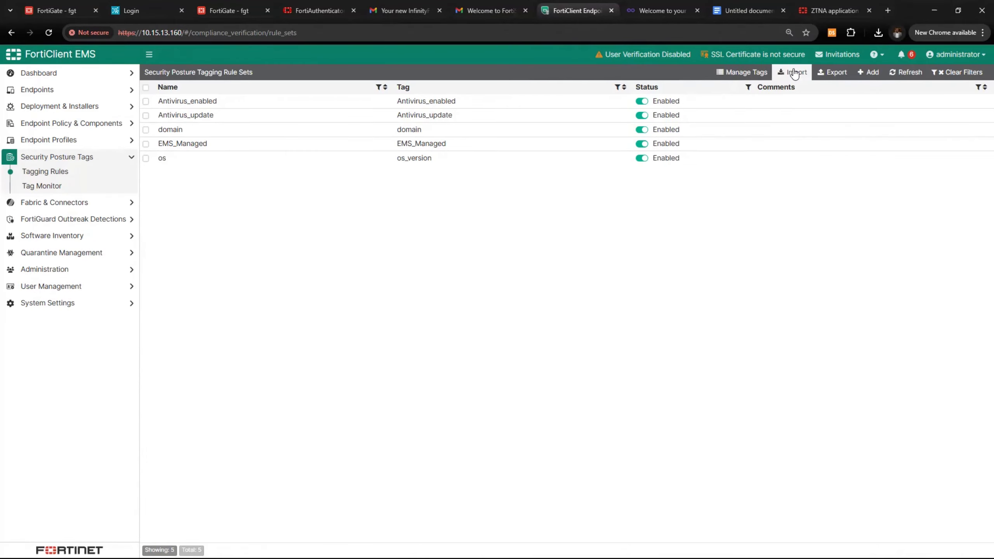
Create a new rule set named windows_11 and assign it a new windows_11 tag
left_click(867, 72)
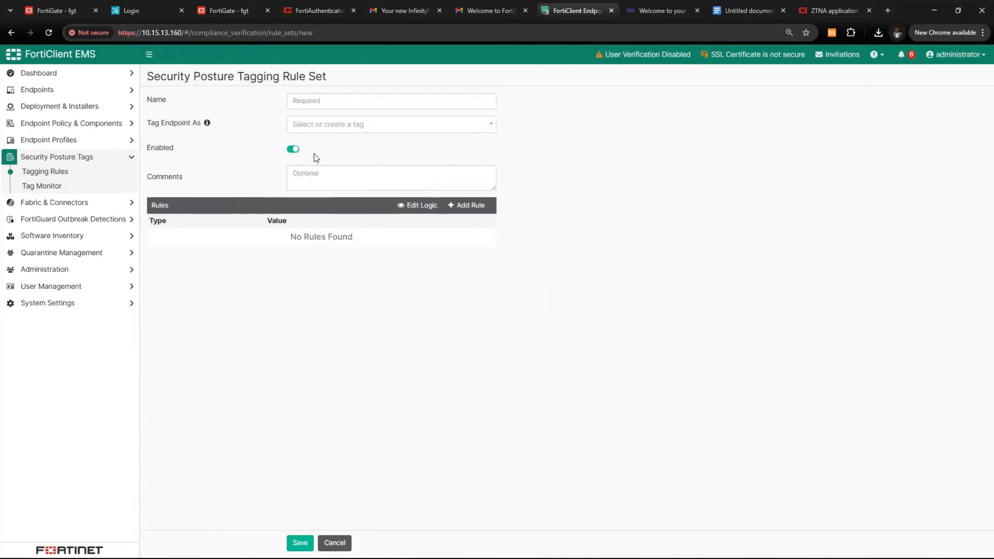
left_click(351, 105)
type("windo")
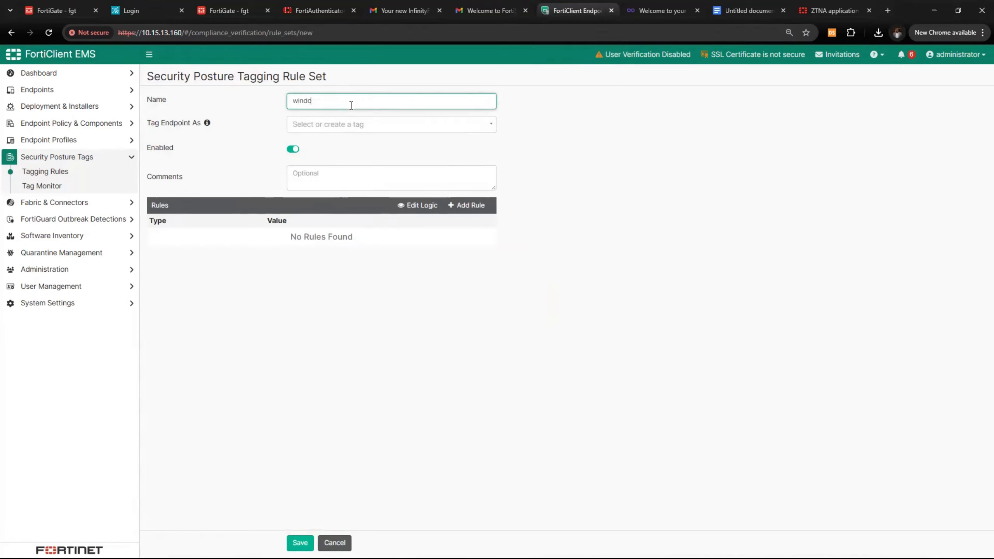
type("ws_11")
left_click(368, 124)
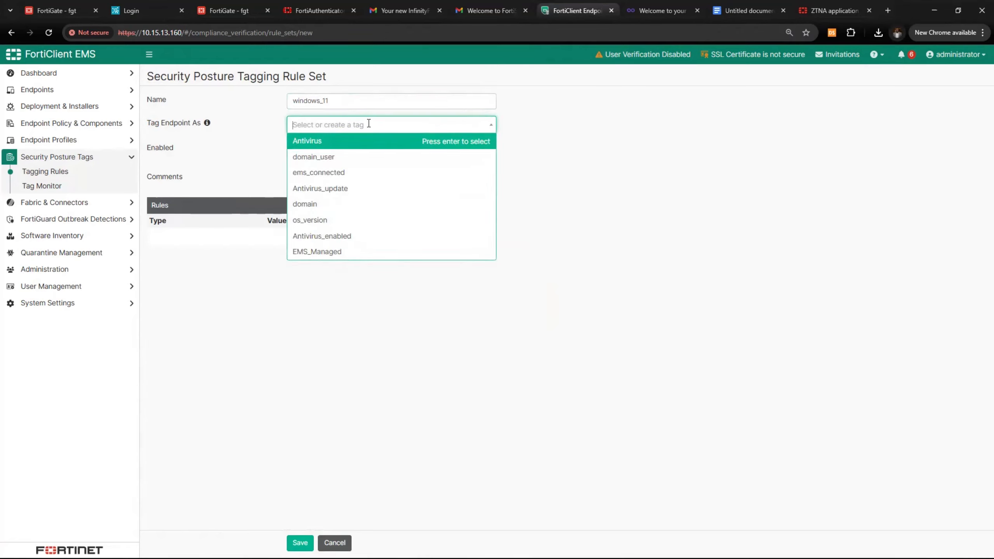
type("windowe")
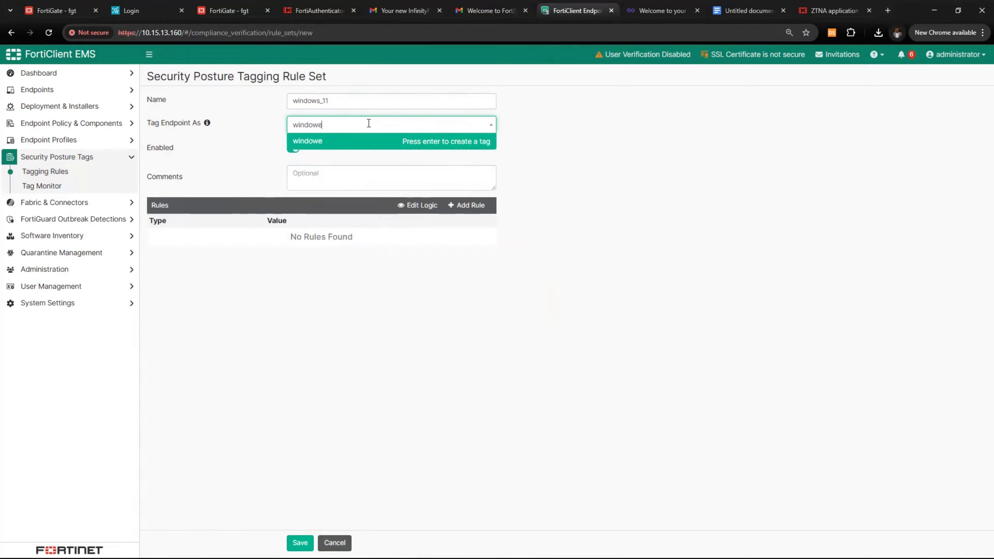
key("BackSpace")
type("s_11")
left_click(578, 182)
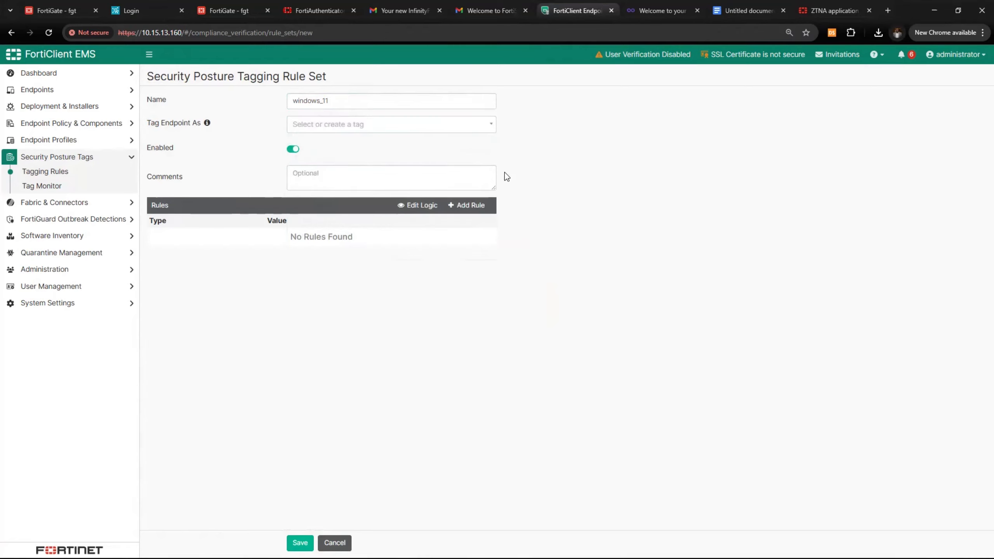
left_click(362, 130)
left_click_drag(342, 105, 254, 107)
key("ctrl+c")
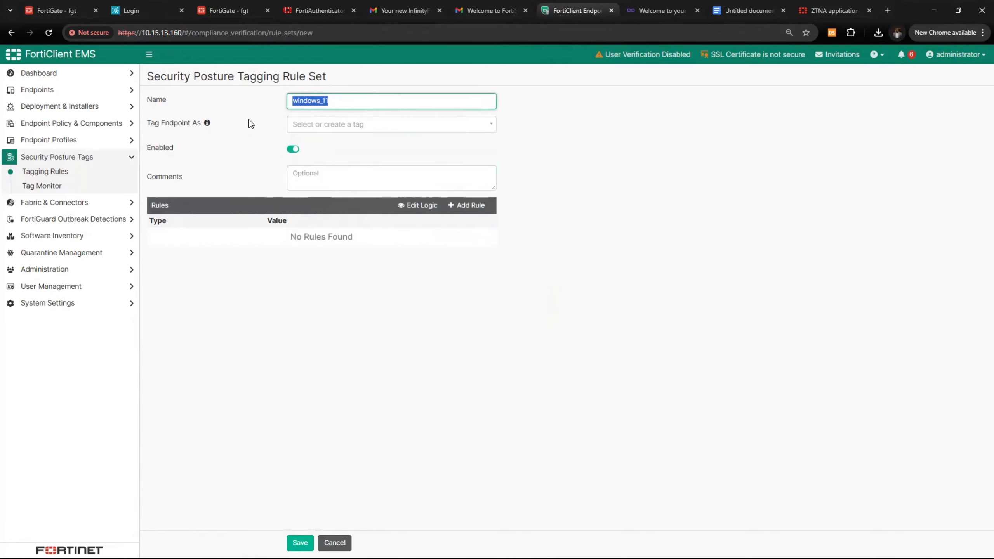
left_click(318, 126)
key("ctrl+v")
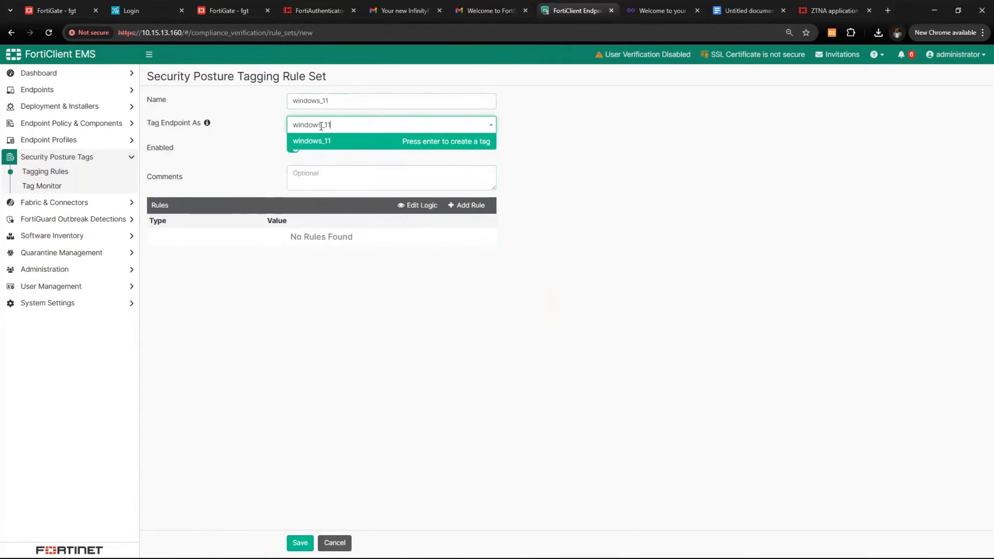
key("Return")
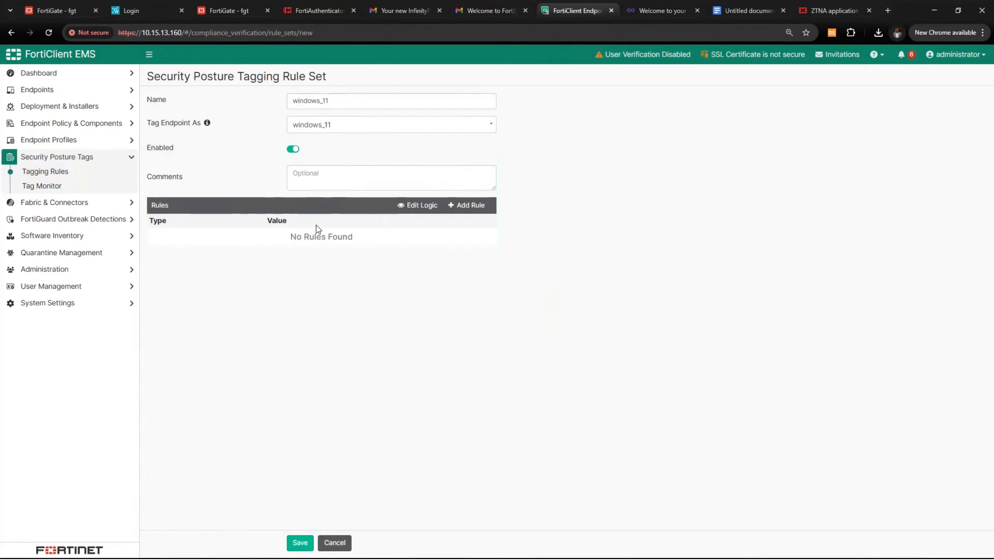
Add an OS Version rule matching Windows 11 and save the windows_11 rule set
left_click(460, 206)
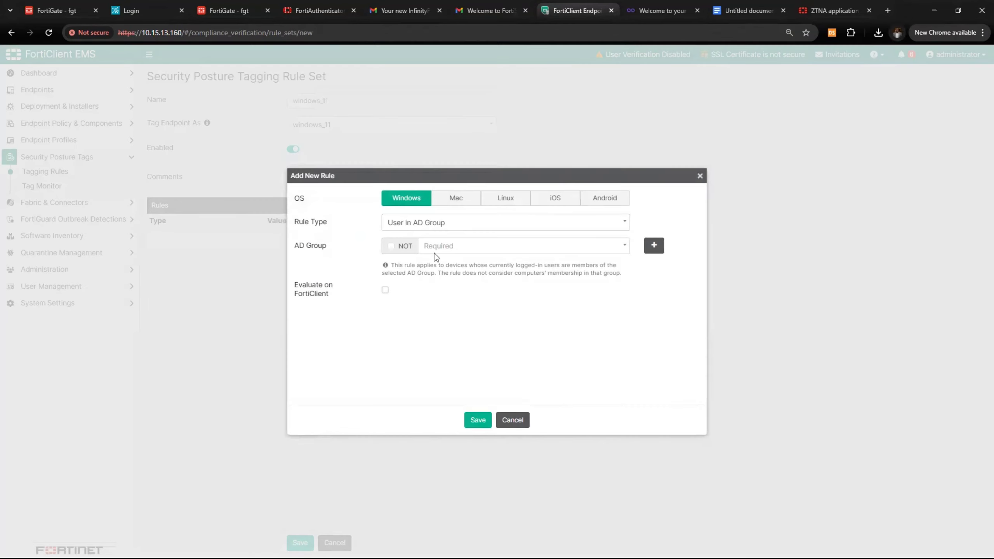
left_click(487, 228)
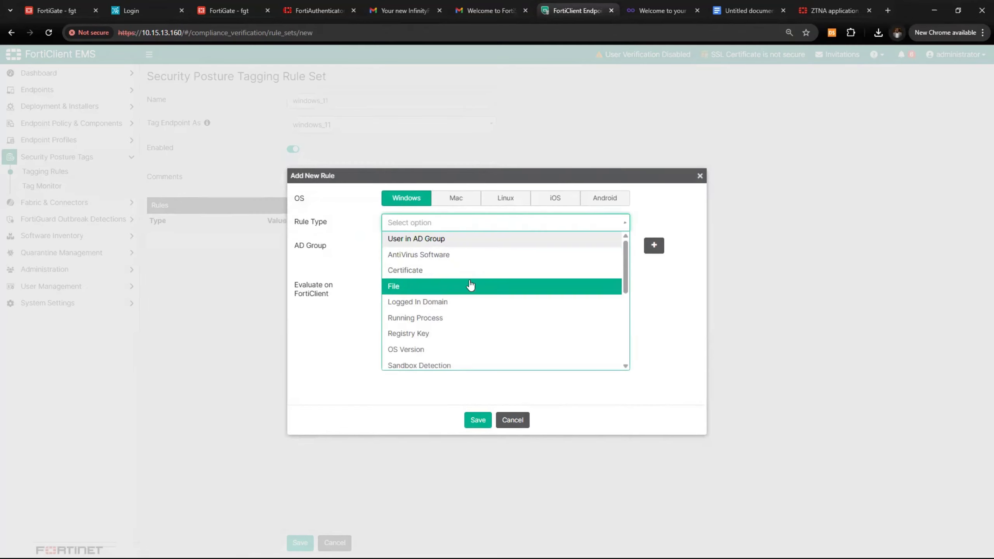
scroll(472, 284, "down", 3)
left_click(449, 247)
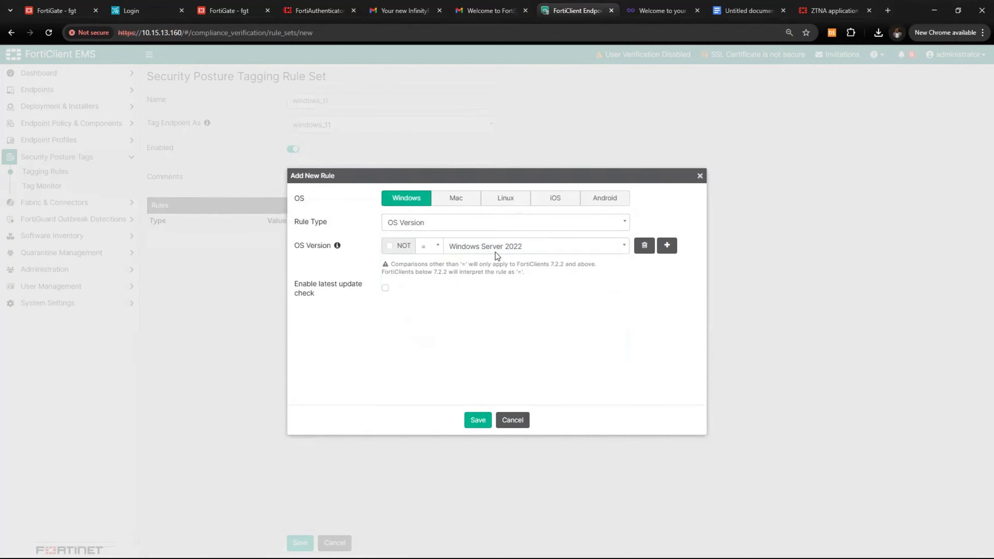
left_click(579, 250)
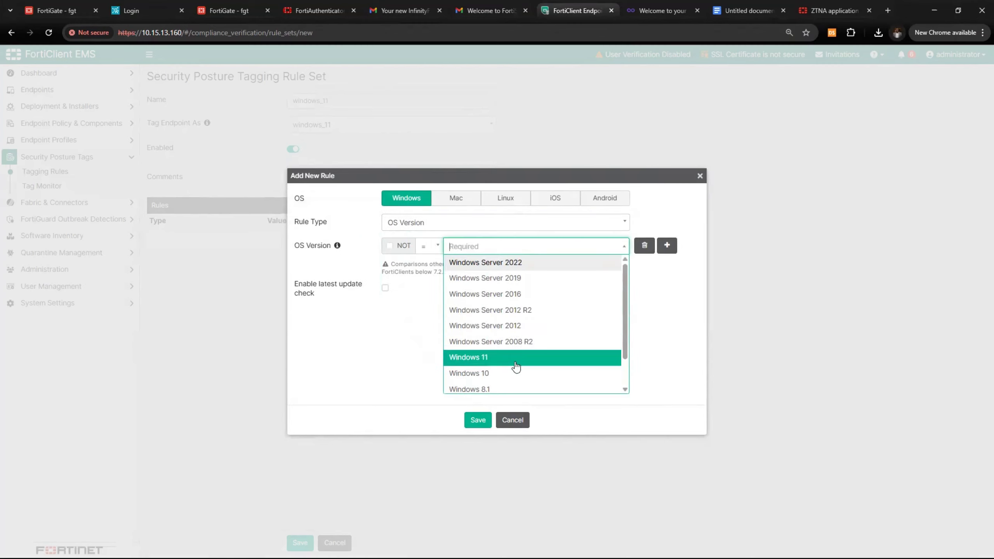
left_click(469, 356)
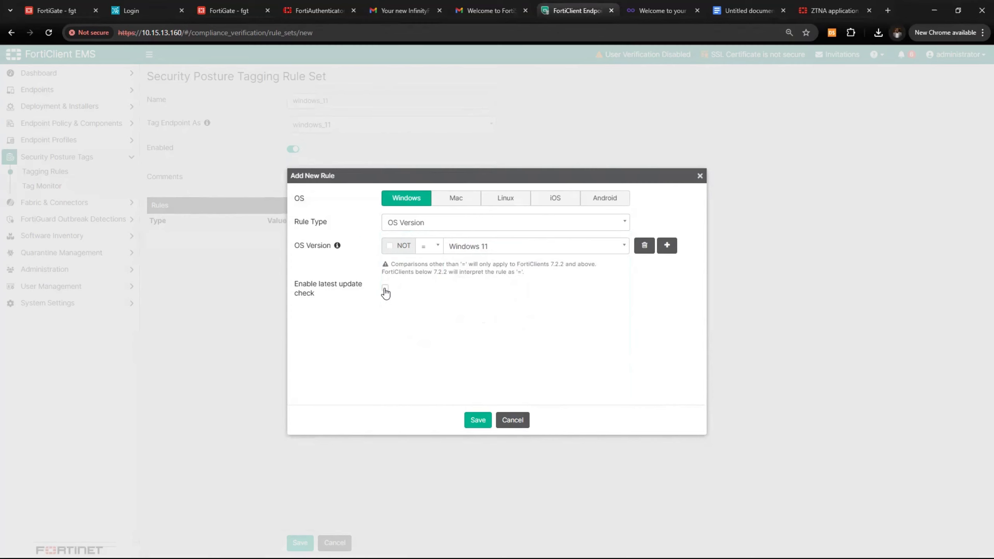
left_click(478, 421)
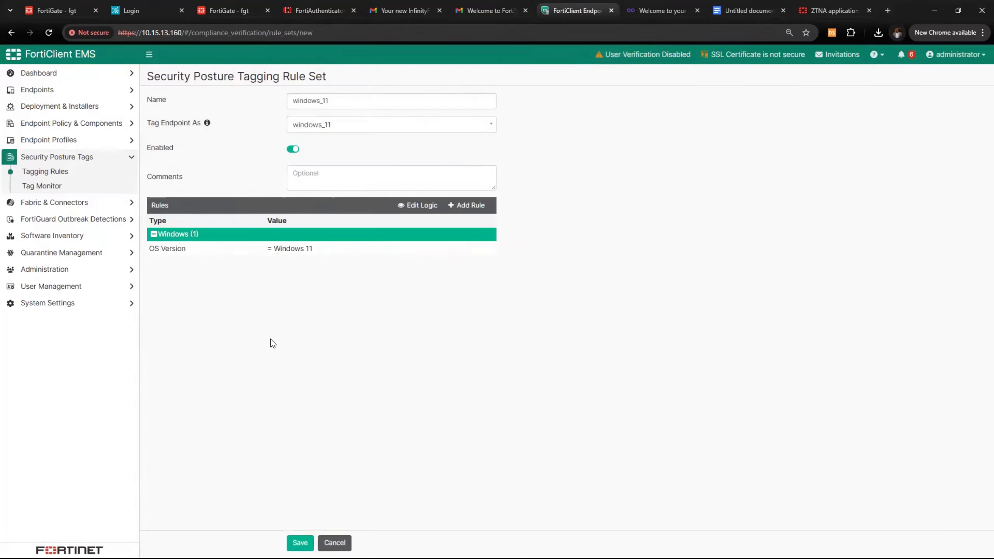
left_click(300, 543)
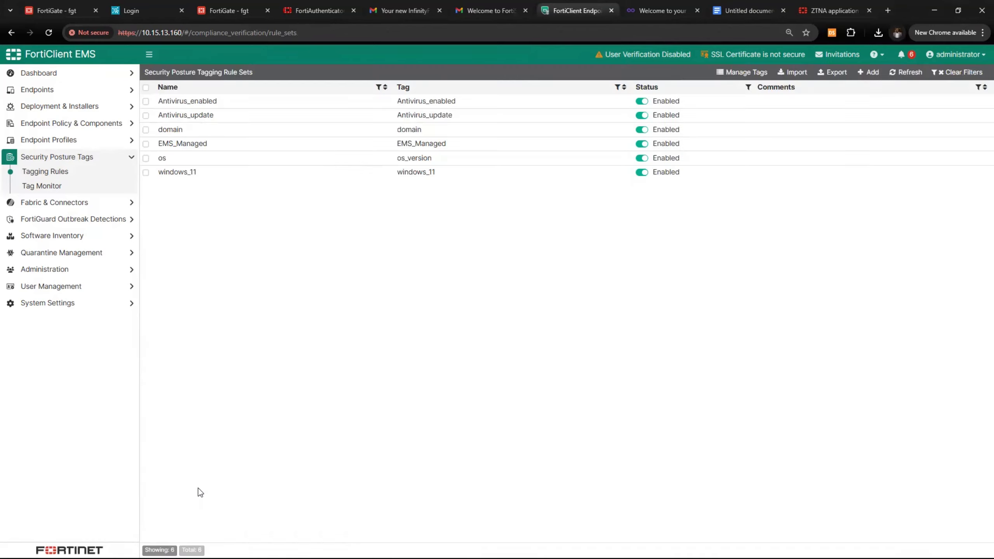
Open the Tag Monitor, expand the Antivirus_update and os_version tags, and expand the endpoint sidebar sections
left_click(42, 186)
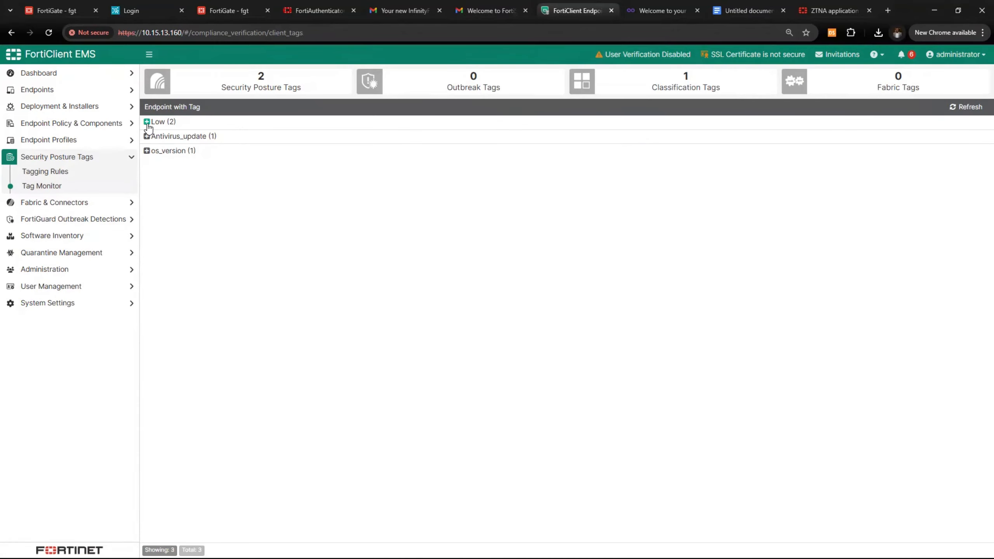
left_click(146, 136)
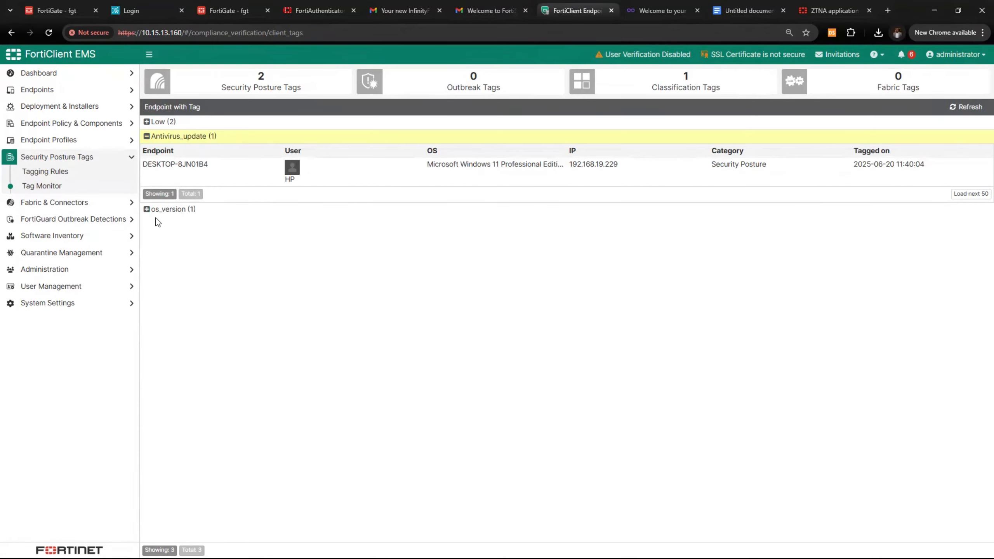
left_click(147, 209)
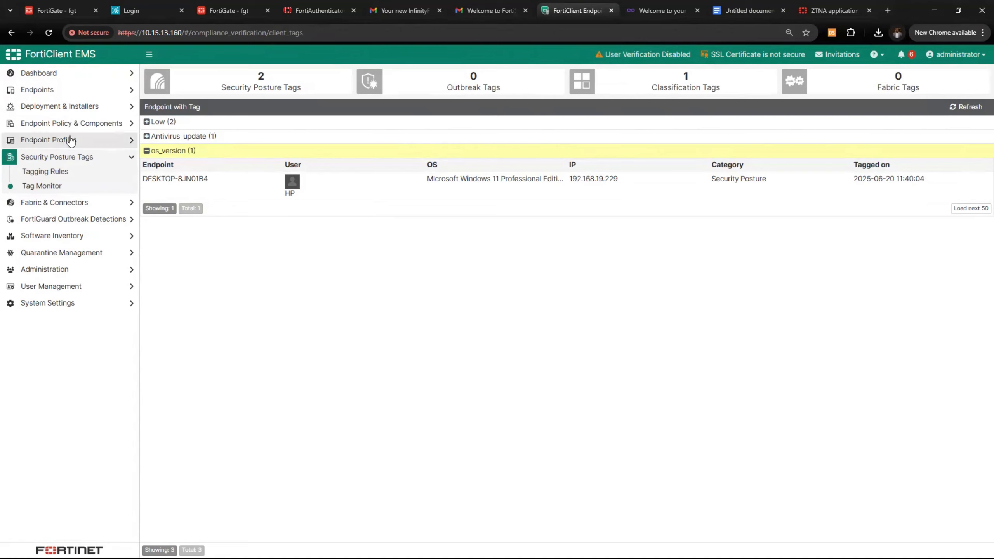
left_click(45, 125)
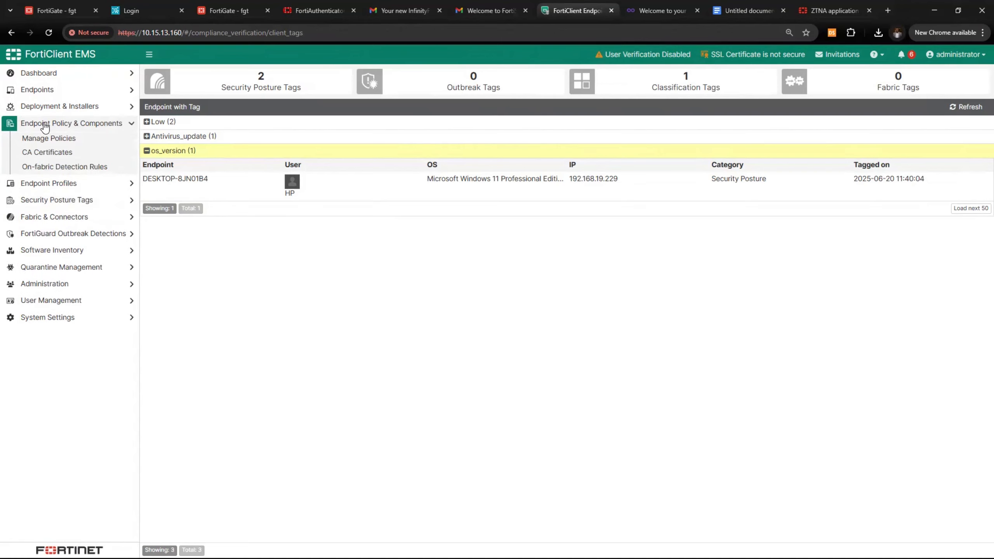
left_click(67, 183)
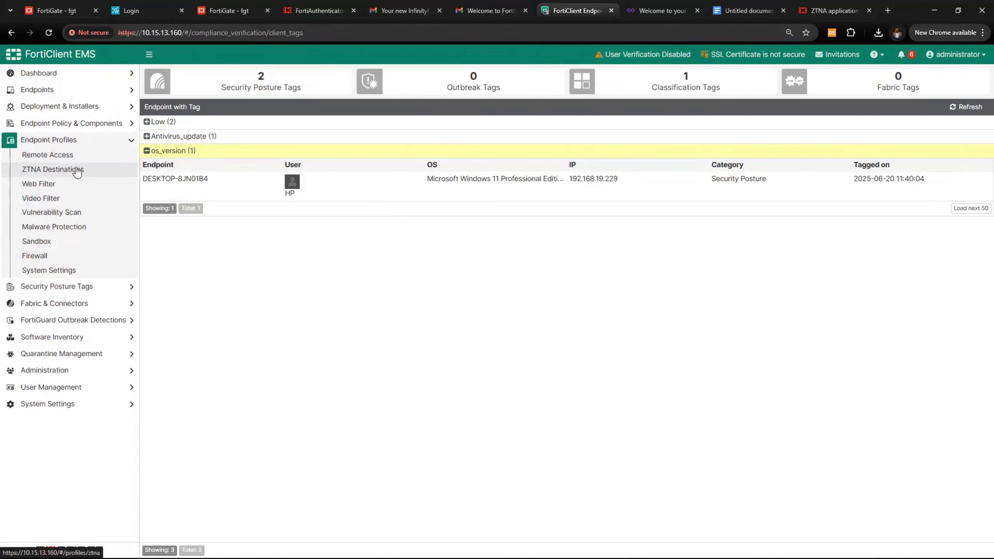
Open the Default system settings profile's advanced options and review the Show Security Posture Tag setting
left_click(62, 270)
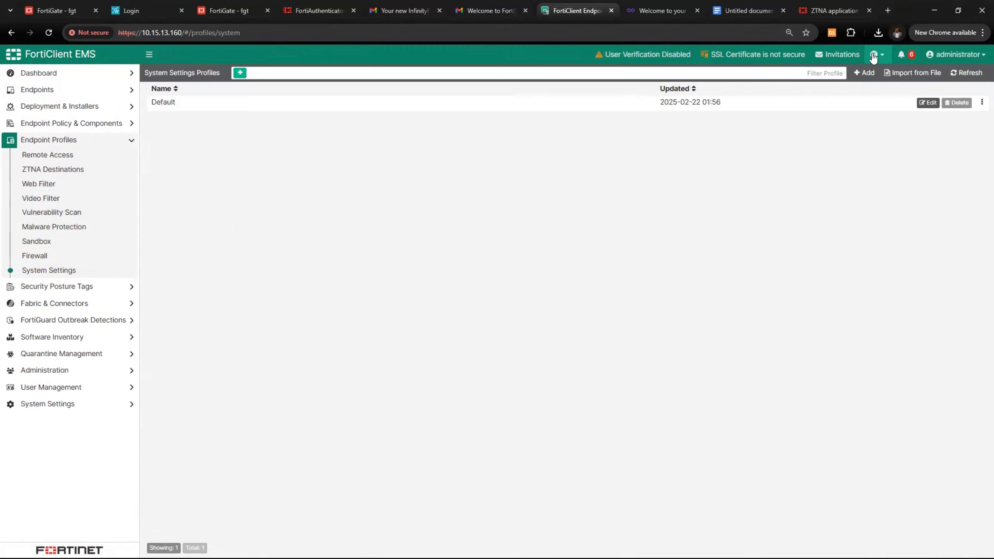
left_click(864, 73)
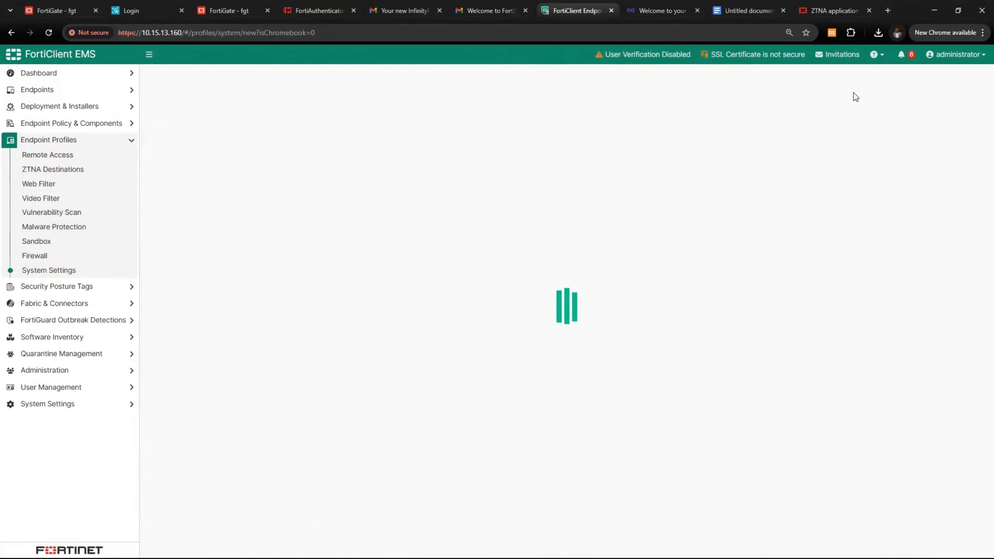
left_click(56, 273)
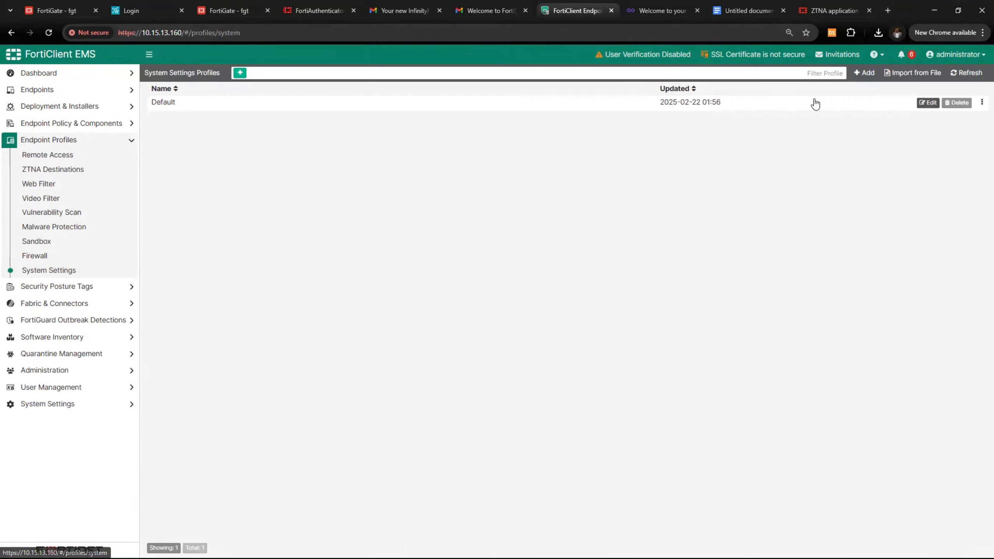
left_click(928, 102)
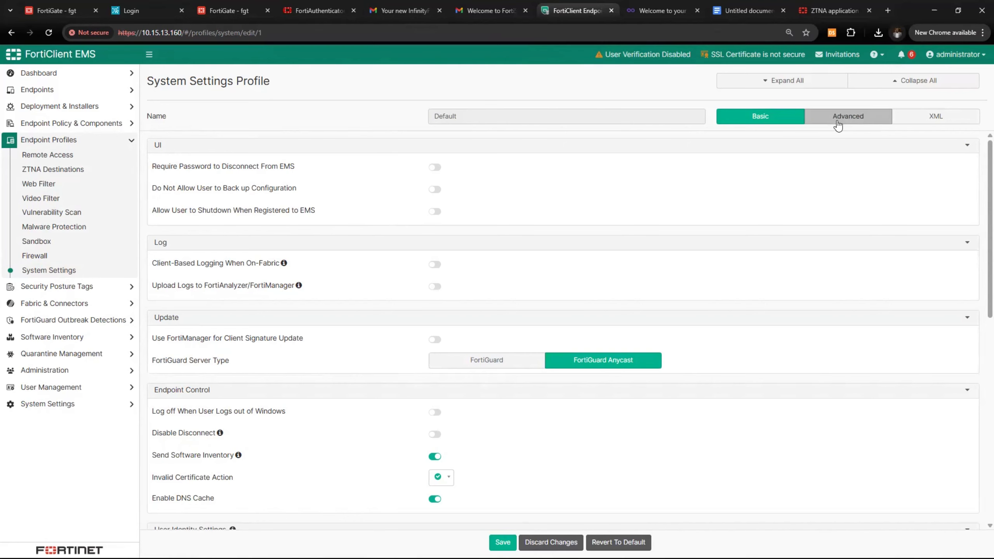
left_click(848, 116)
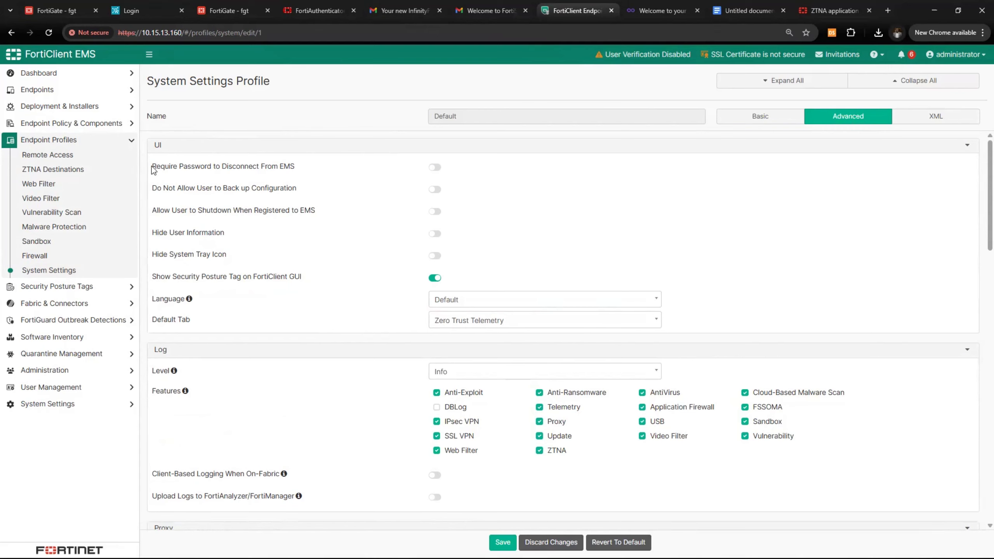
left_click_drag(152, 168, 295, 168)
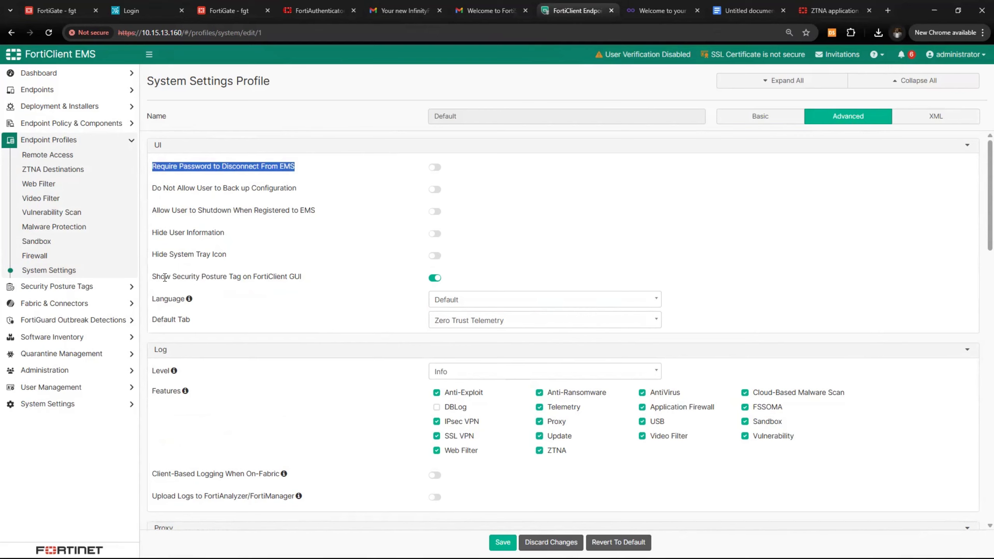
left_click_drag(152, 278, 229, 279)
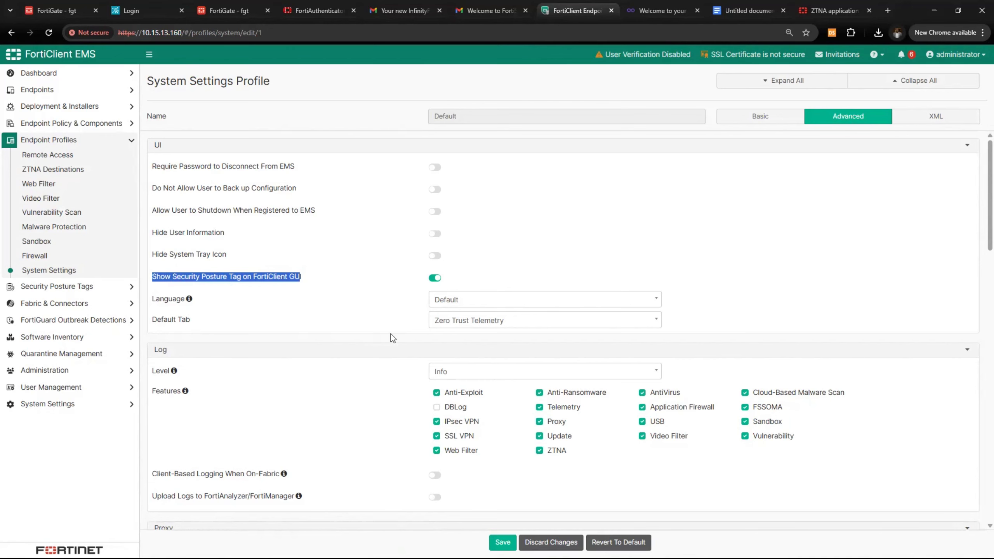
Save the Default system settings profile and go to the ZTNA Destinations profiles
scroll(392, 338, "down", 4)
scroll(392, 337, "down", 4)
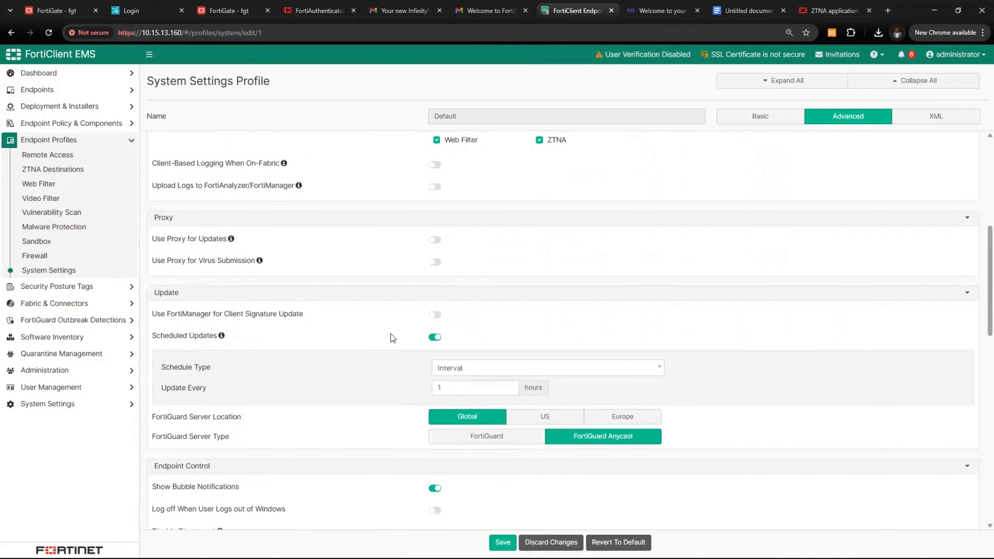
scroll(390, 334, "down", 3)
left_click(504, 542)
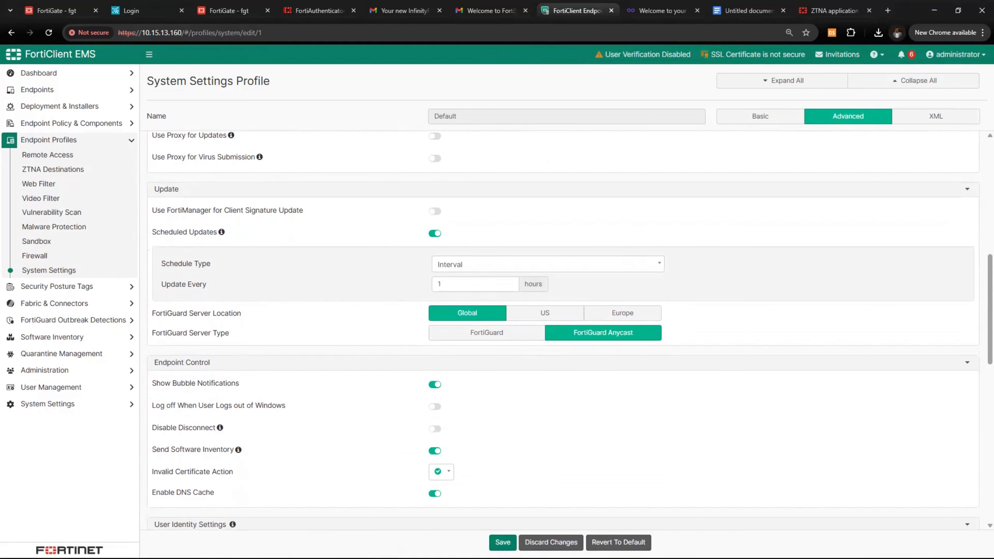
scroll(411, 466, "up", 10)
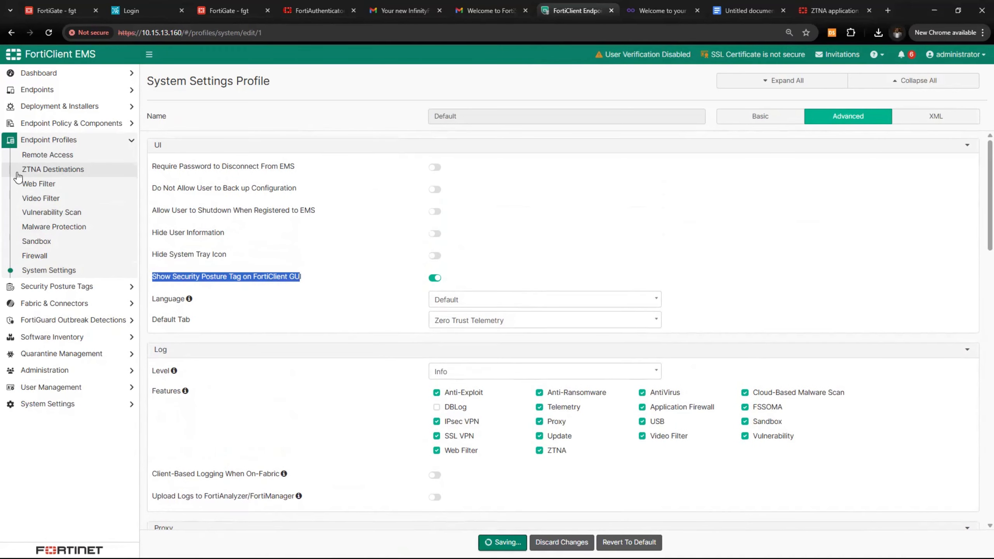
left_click(63, 174)
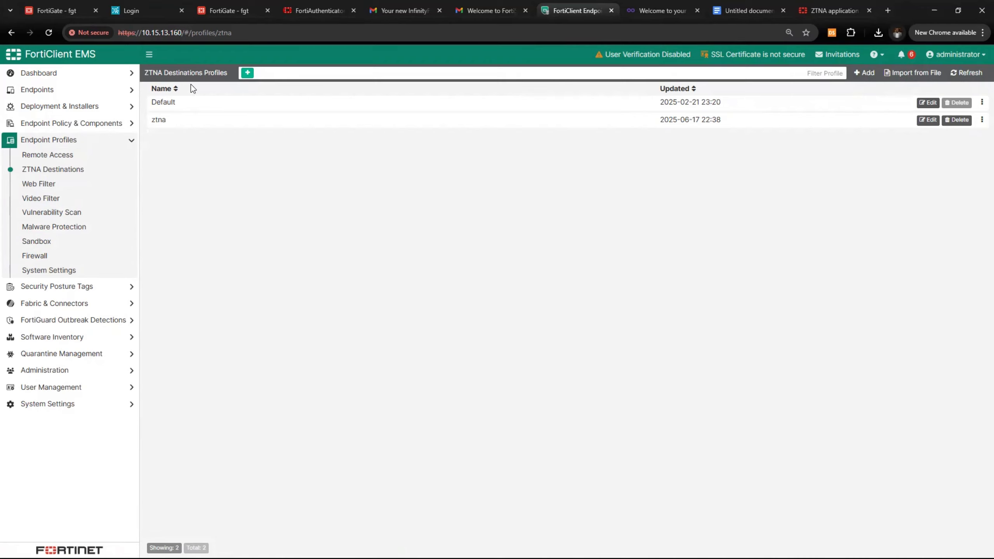
Edit the Default ZTNA Destinations profile and save it unchanged
left_click(918, 104)
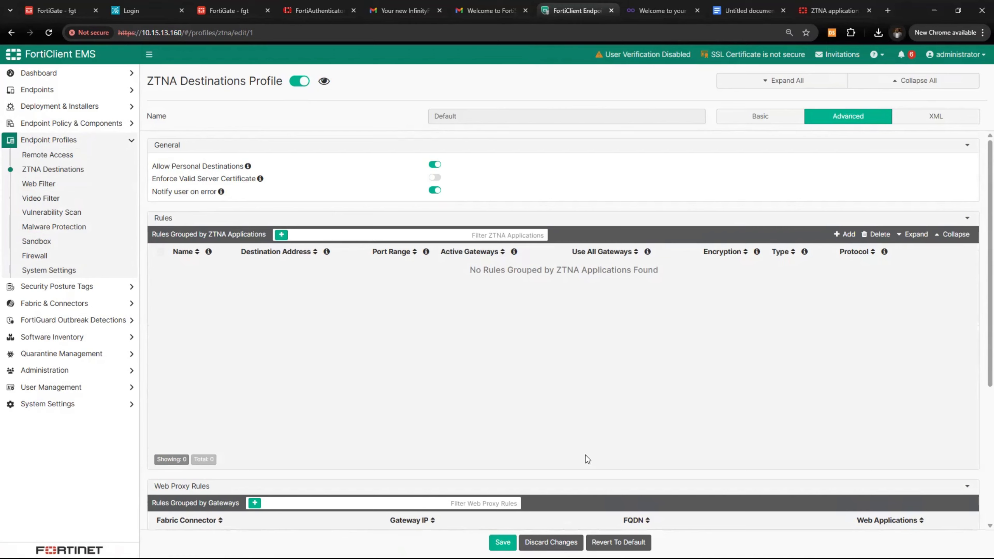
left_click(507, 542)
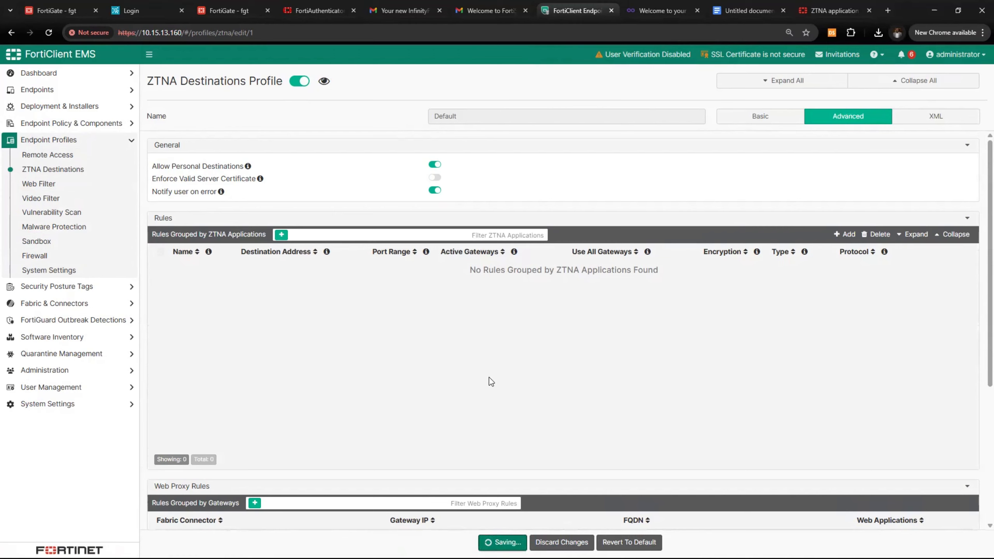
Open the Endpoint Policies list and select the existing new policy
left_click(81, 123)
left_click(78, 140)
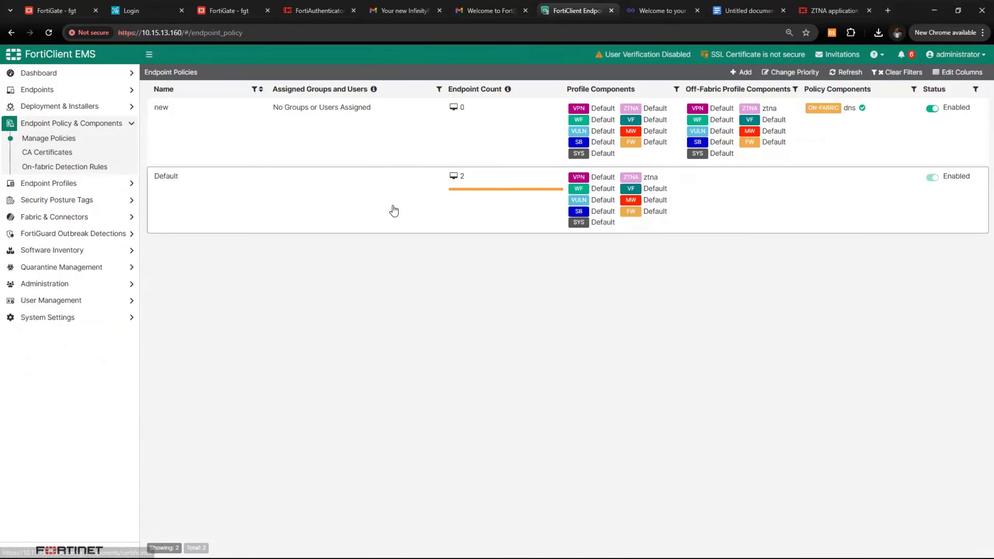
left_click(274, 131)
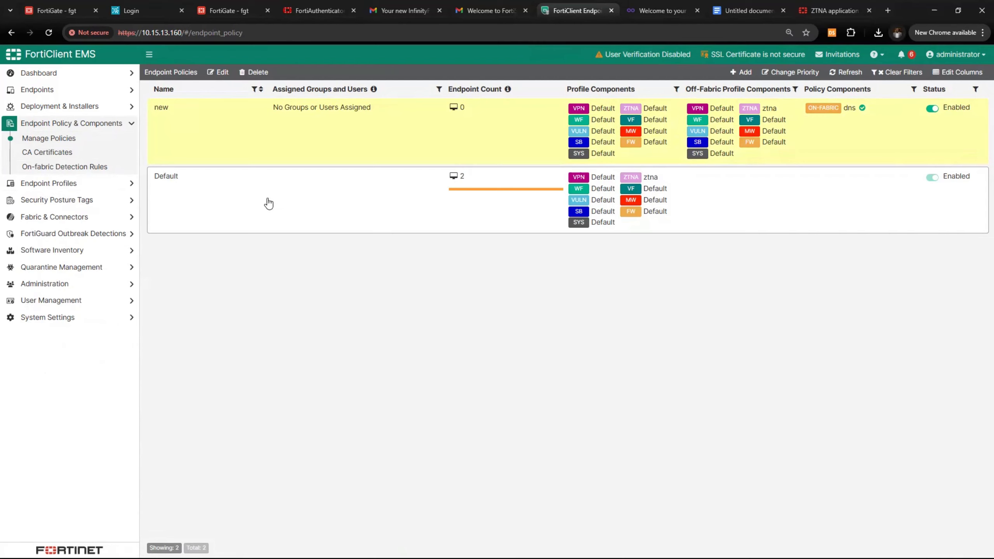
left_click(294, 142)
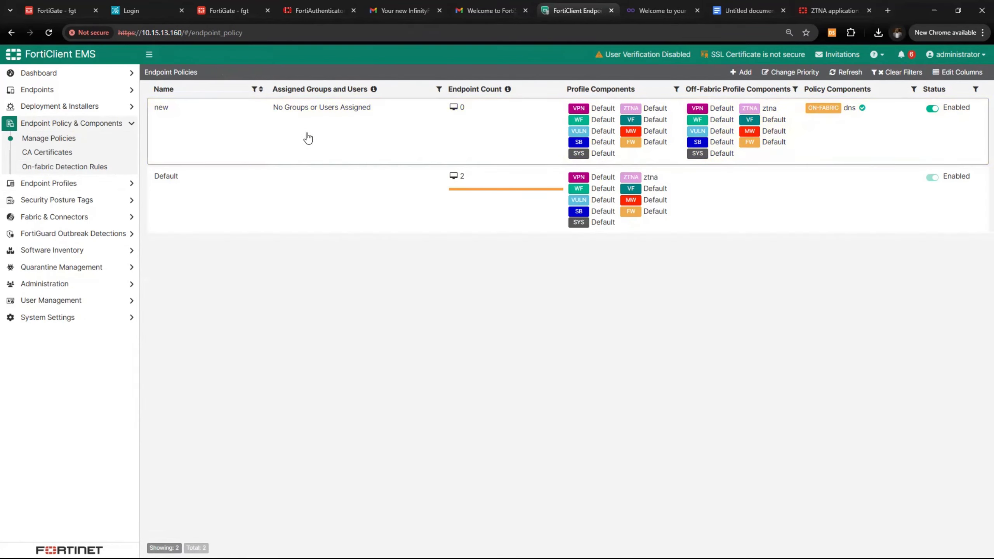
left_click(354, 142)
left_click(391, 145)
left_click(396, 144)
left_click(231, 80)
Draft a new endpoint policy using the ztna ZTNA profile and the Default web filter
left_click(733, 75)
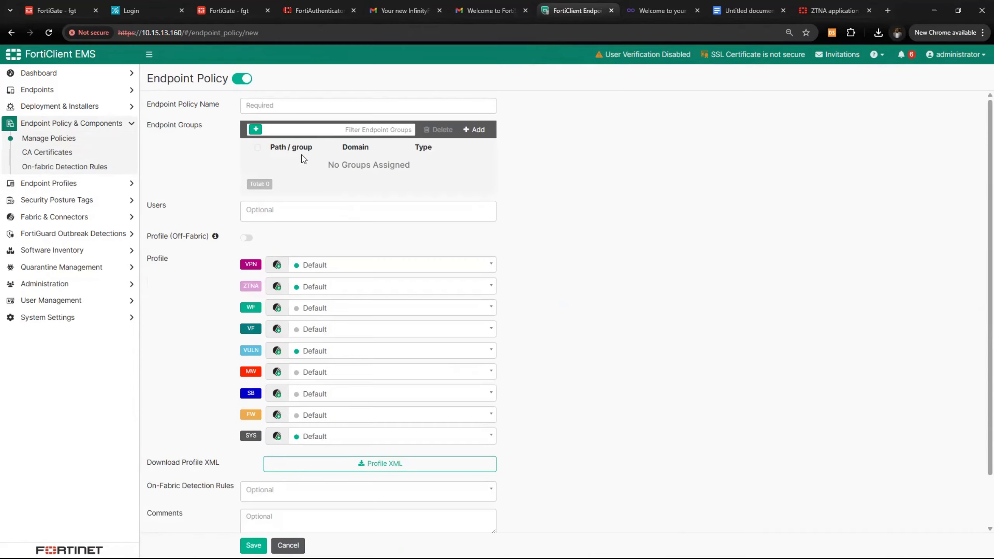
left_click(290, 106)
type("newpolicy")
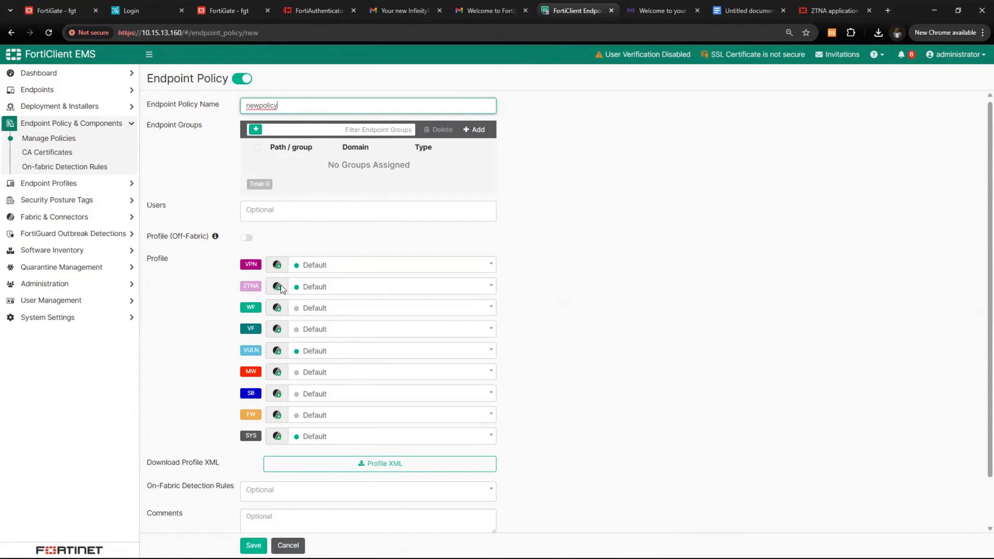
scroll(281, 285, "down", 2)
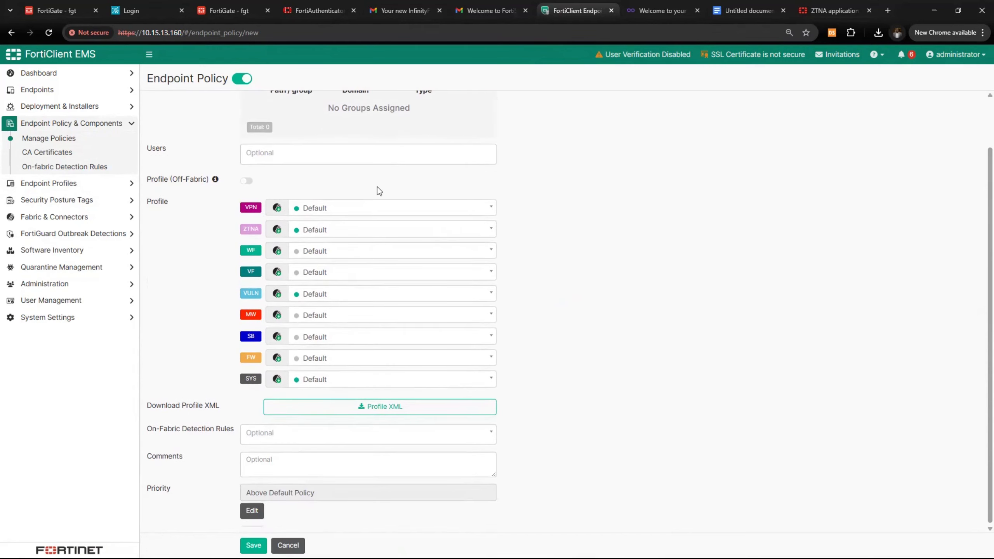
left_click(340, 231)
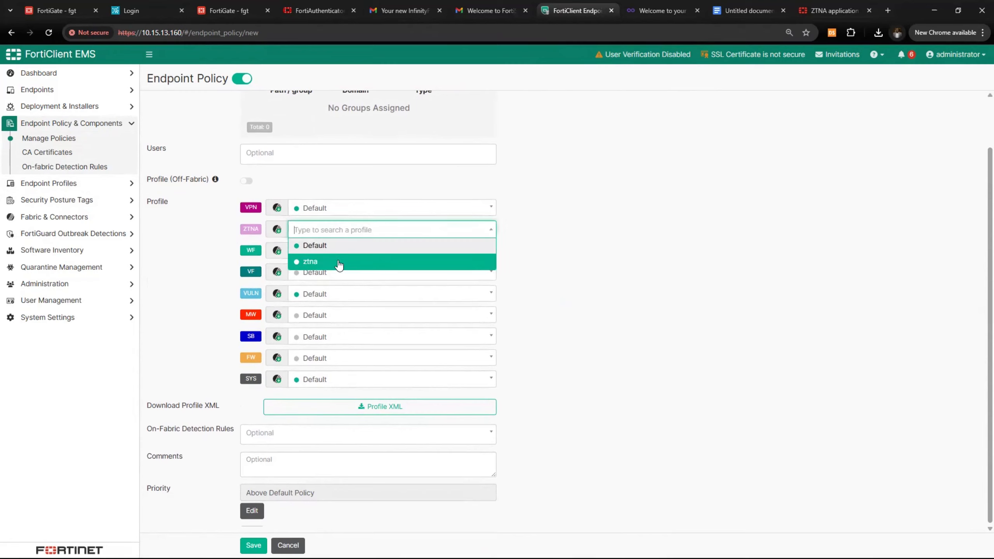
left_click(338, 263)
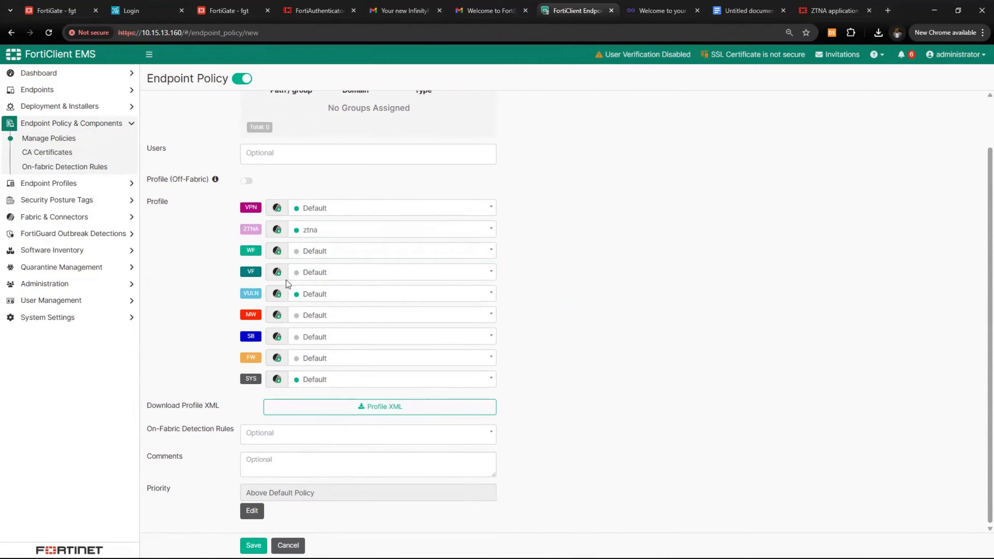
left_click(320, 252)
left_click(250, 255)
Add the cybowpoint.com Active Directory domain groups to the draft, then cancel the policy
scroll(354, 293, "up", 2)
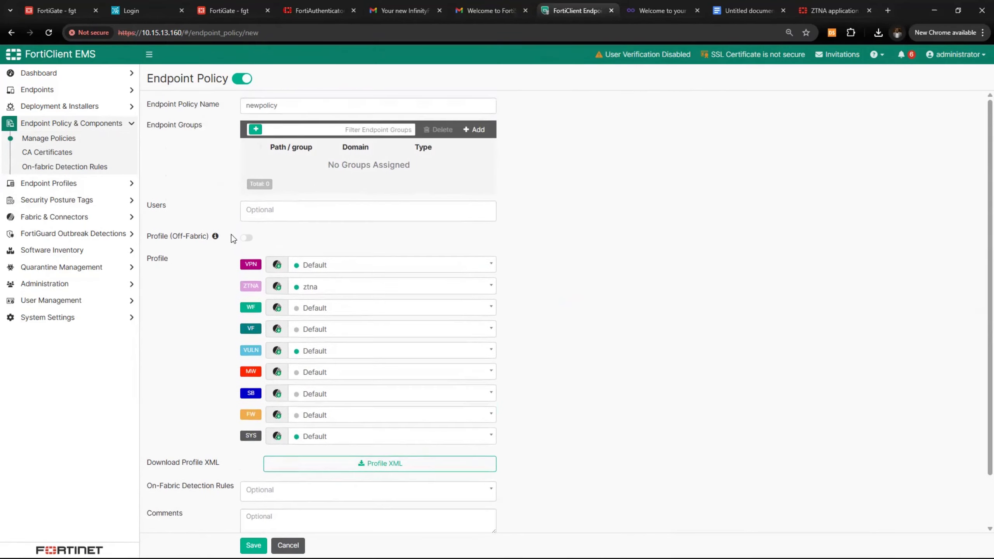
left_click(259, 207)
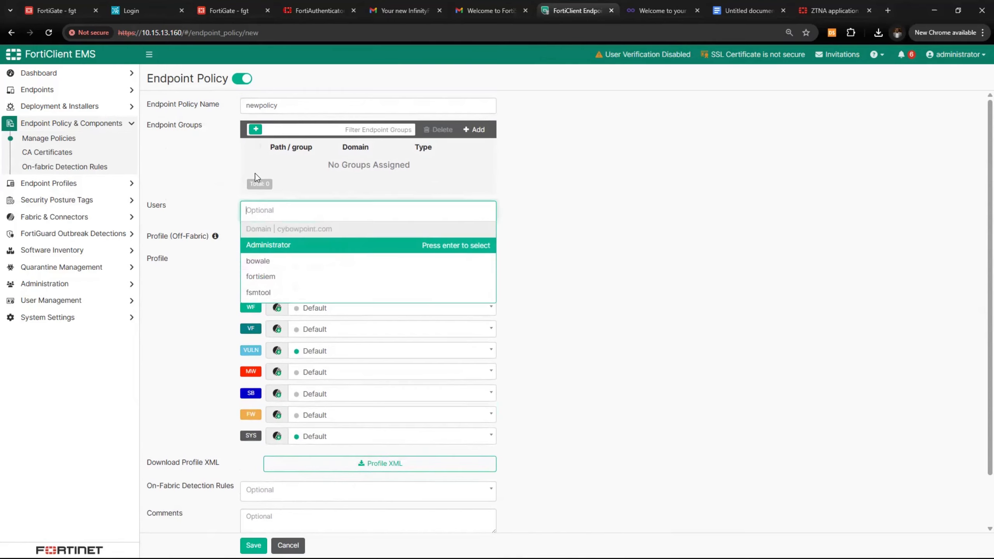
left_click(474, 129)
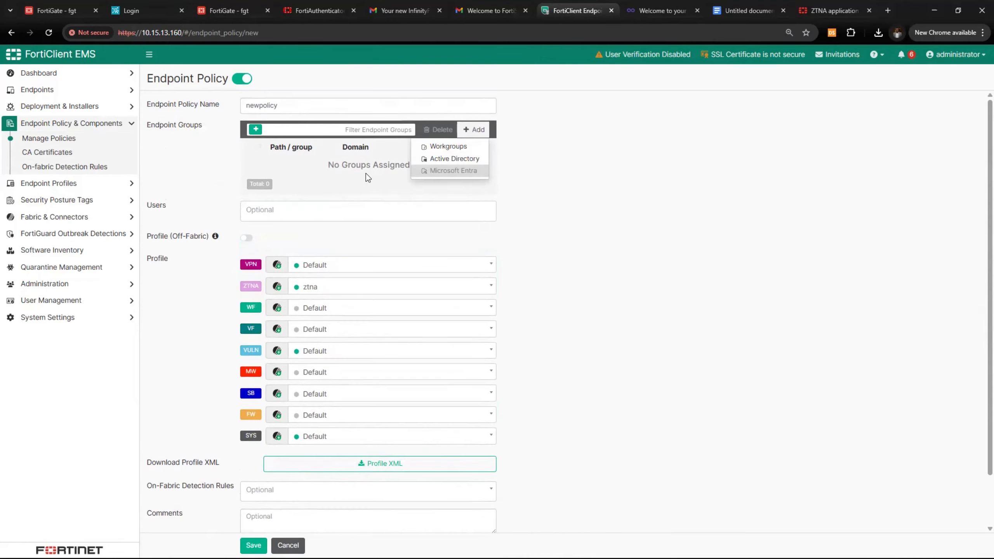
left_click(454, 159)
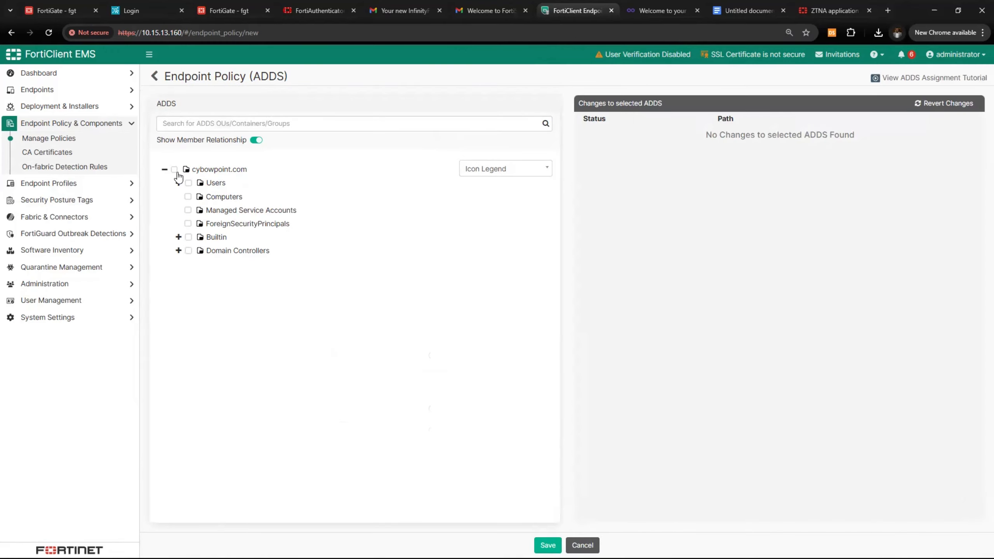
left_click(175, 169)
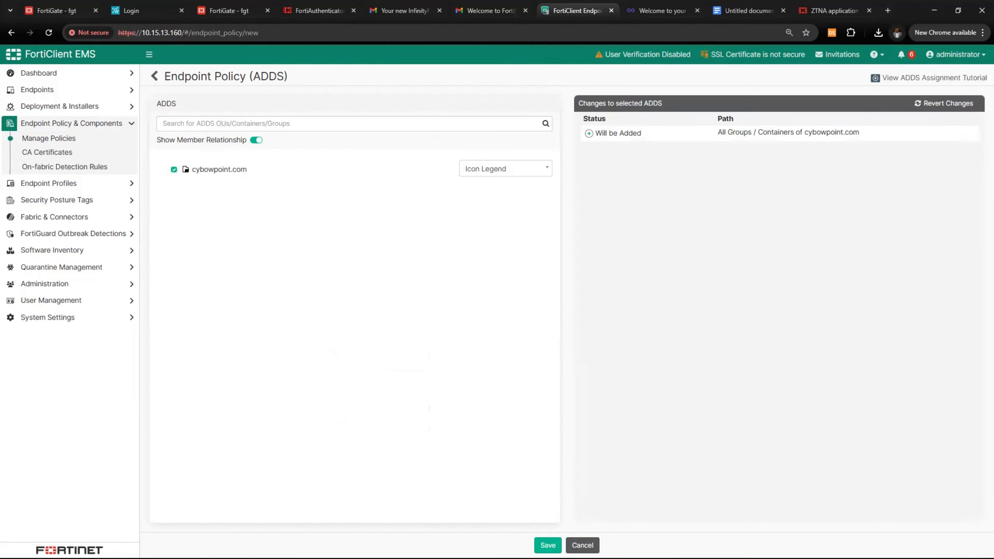
left_click(548, 545)
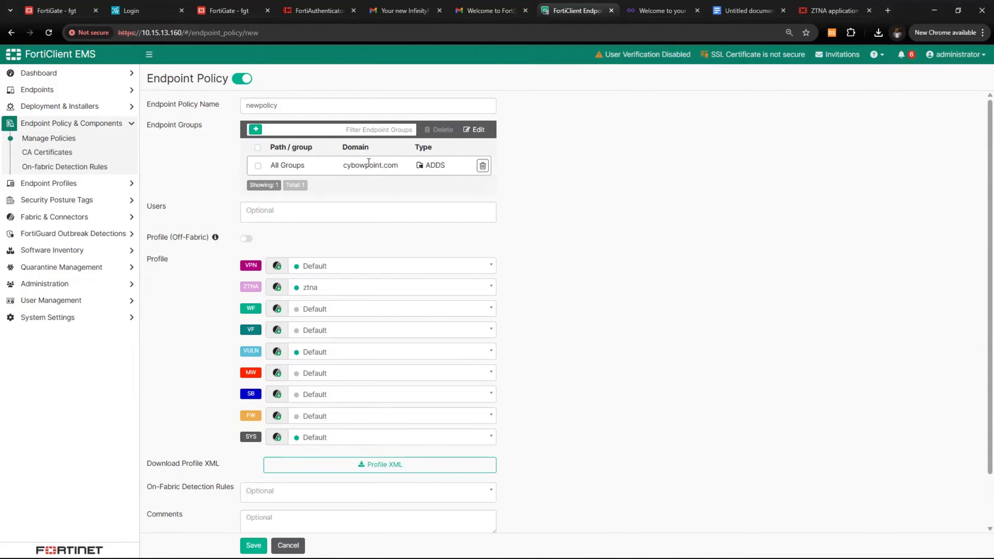
scroll(335, 246, "down", 1)
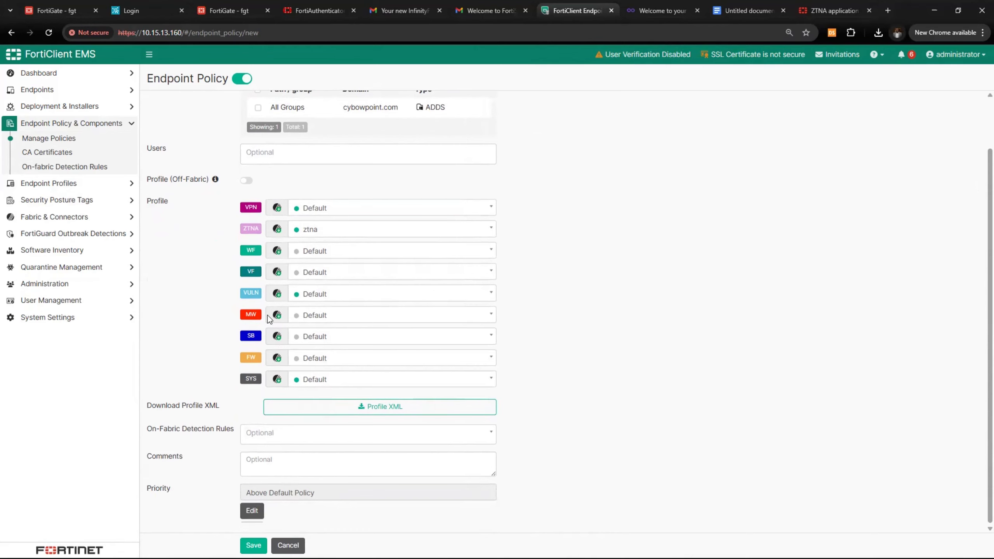
left_click(288, 546)
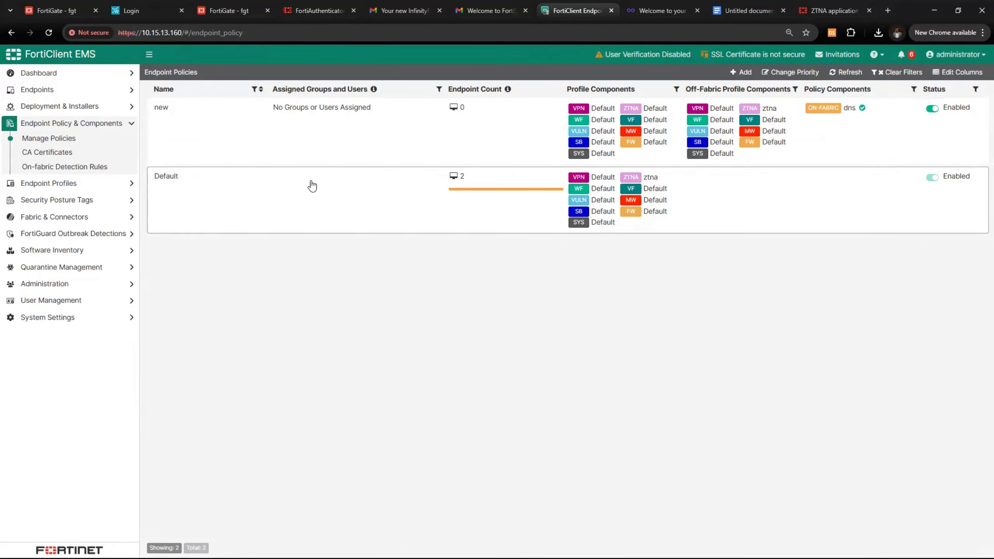
Set the Default endpoint policy's ZTNA profile to ztna and save it
left_click(386, 198)
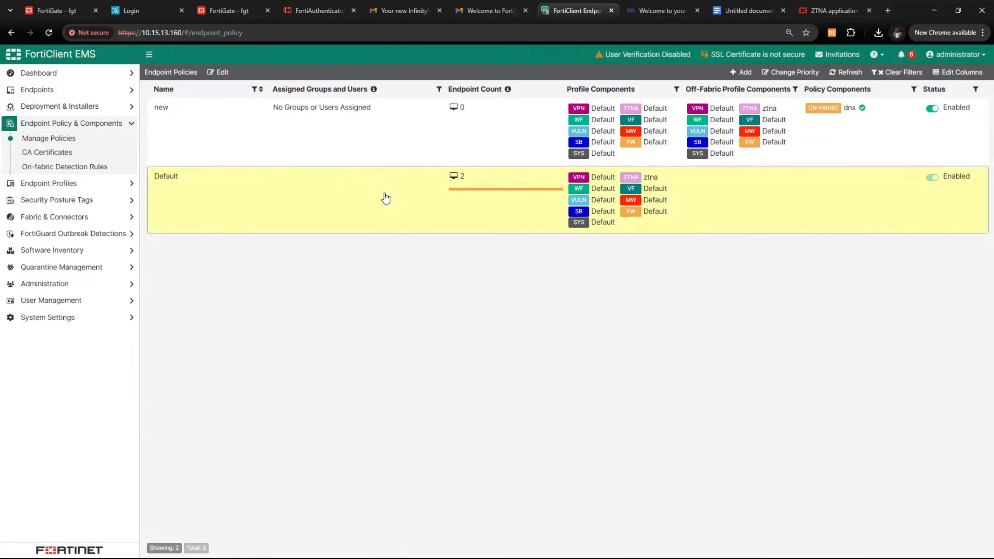
left_click(229, 74)
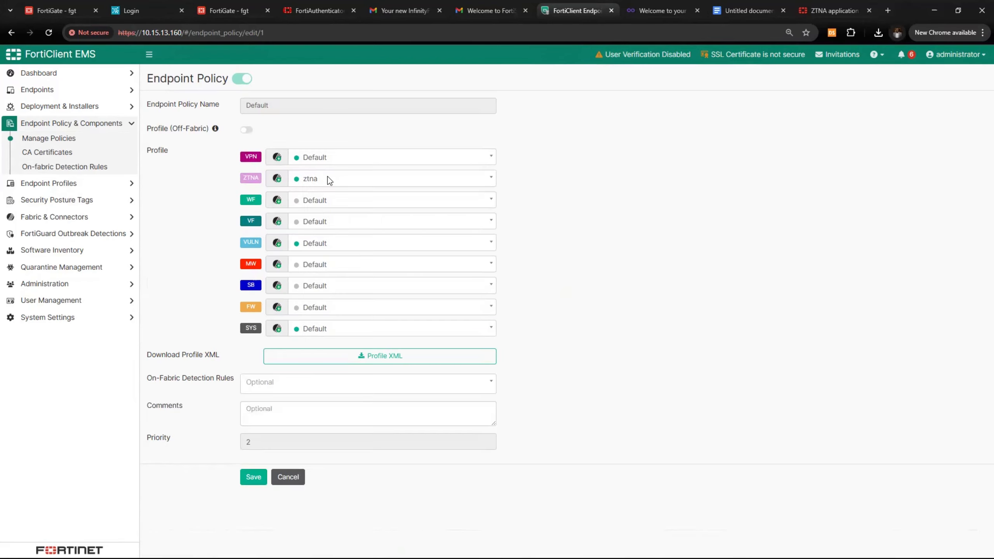
left_click(346, 181)
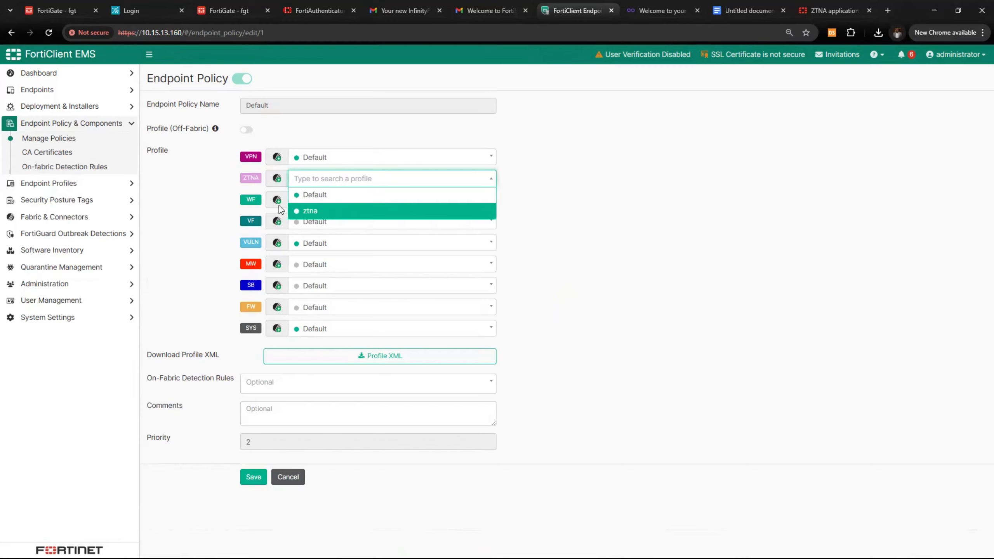
left_click(309, 213)
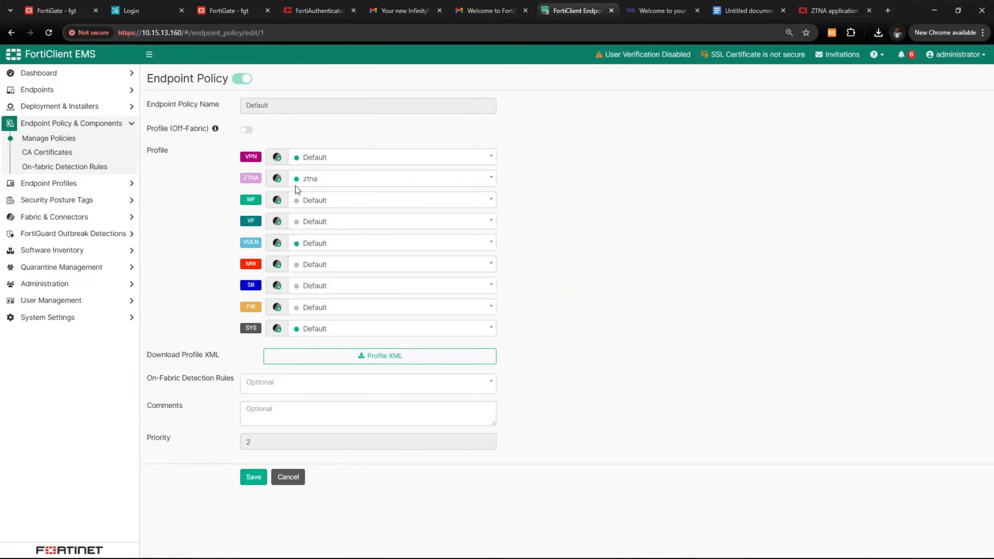
left_click(254, 477)
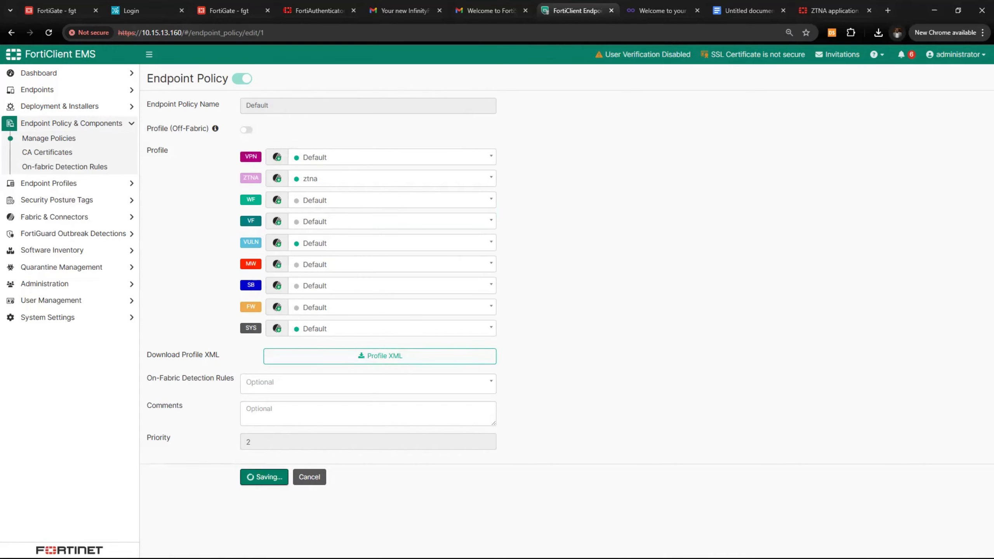
Expand Endpoint Policy & Components and open the Security Posture Tags Tag Monitor
left_click(107, 183)
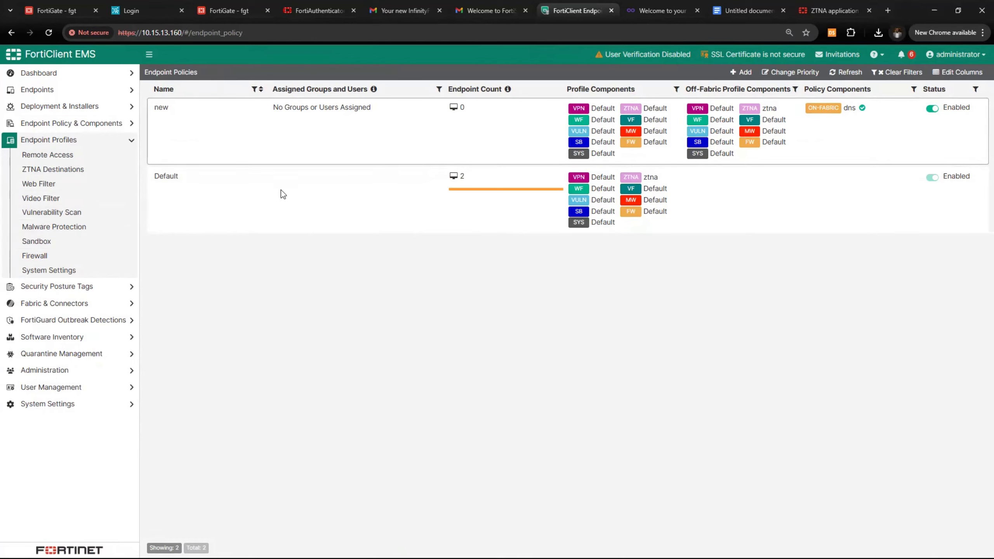
left_click(47, 140)
left_click(89, 126)
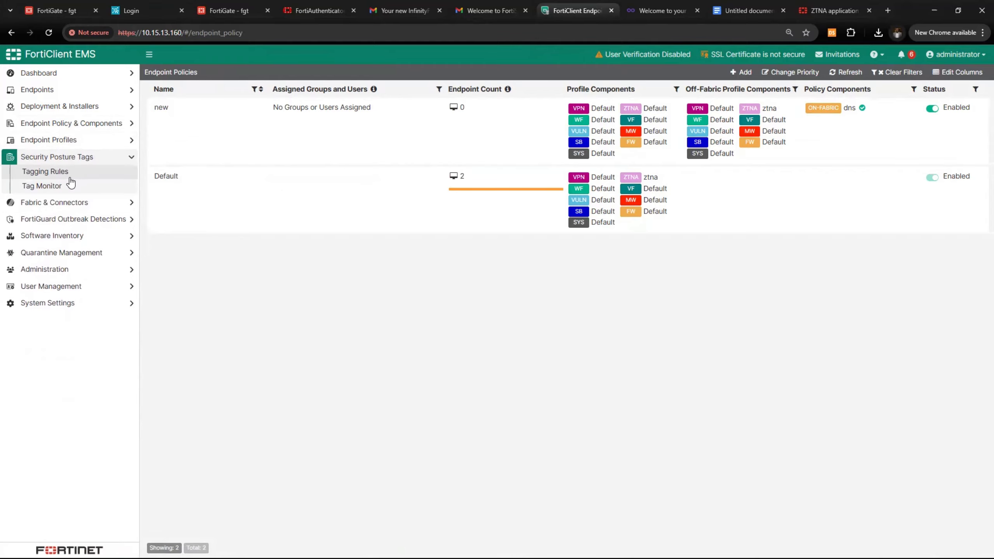
left_click(68, 187)
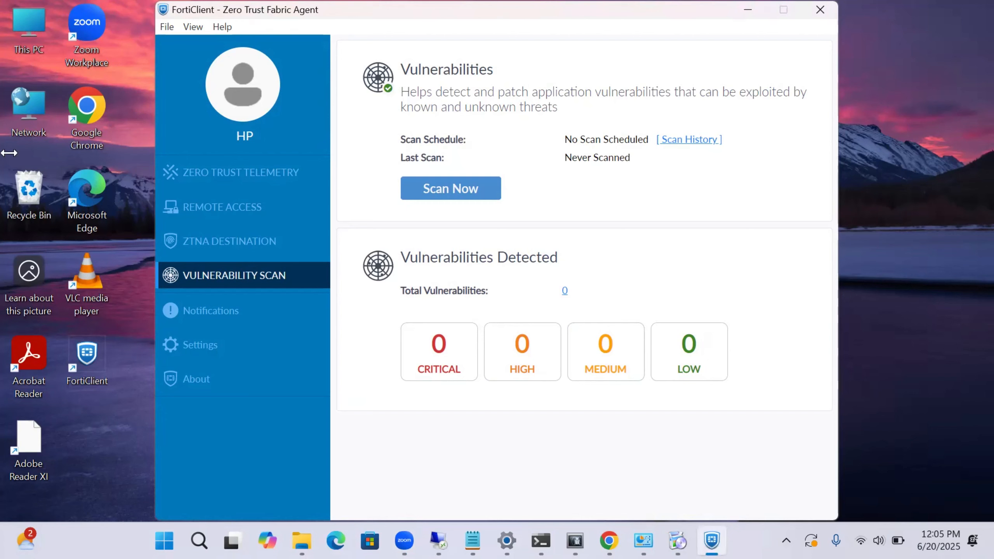
Run a vulnerability scan, then review Zero Trust Telemetry, ZTNA Destination and the profile's posture tags
left_click(420, 196)
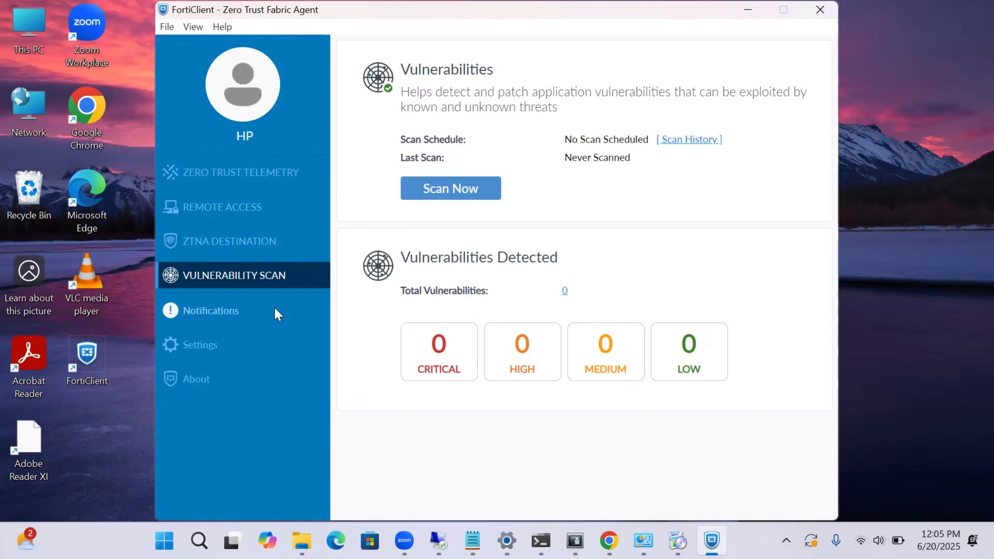
left_click(443, 201)
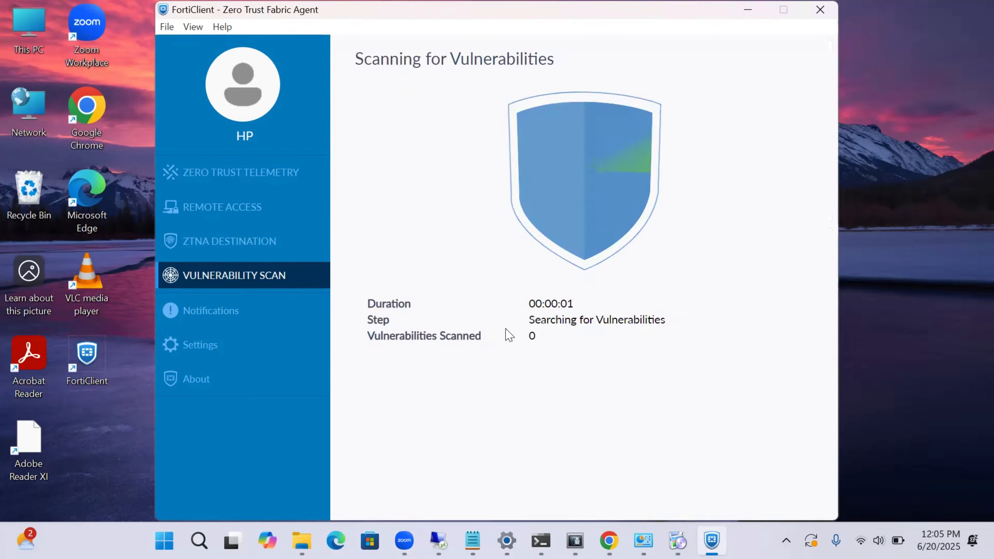
left_click(243, 173)
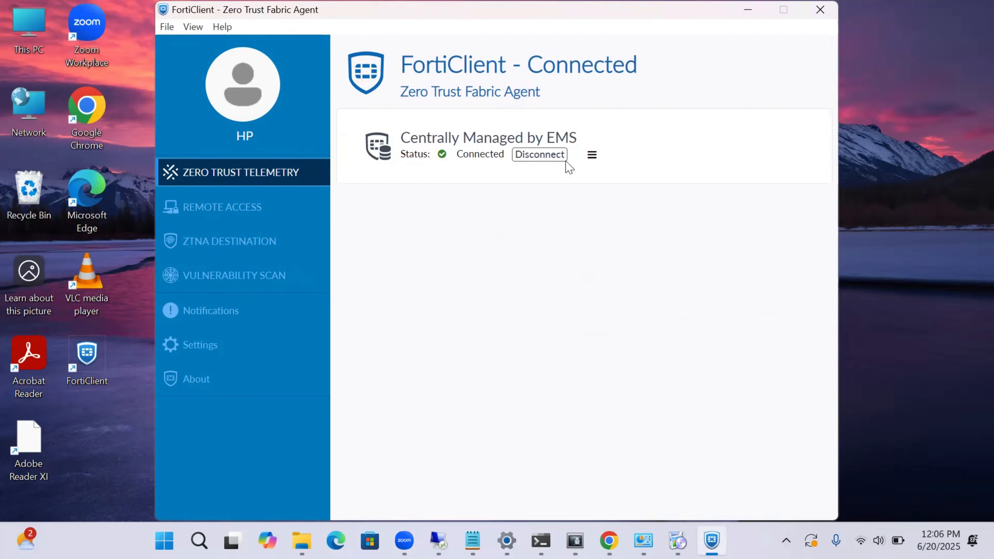
left_click(217, 245)
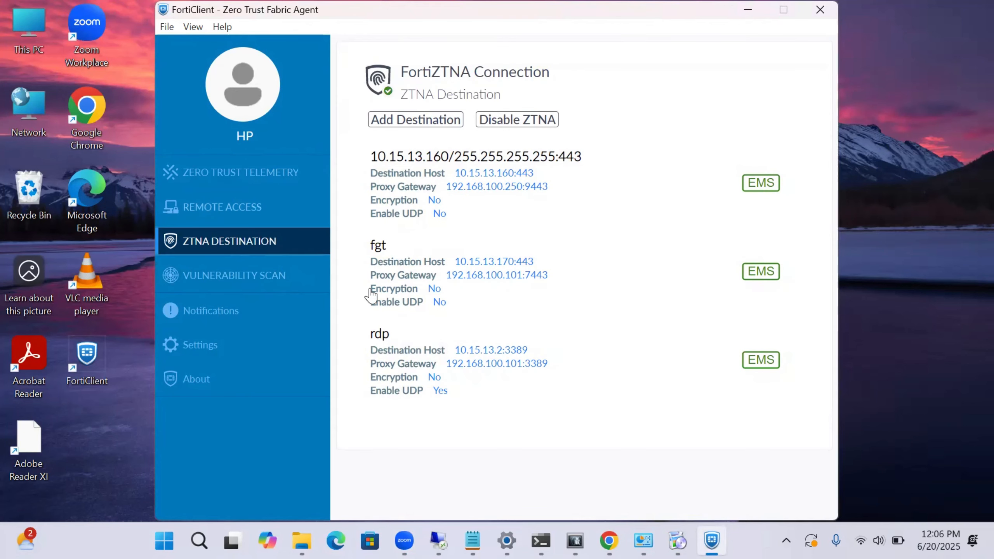
left_click(281, 126)
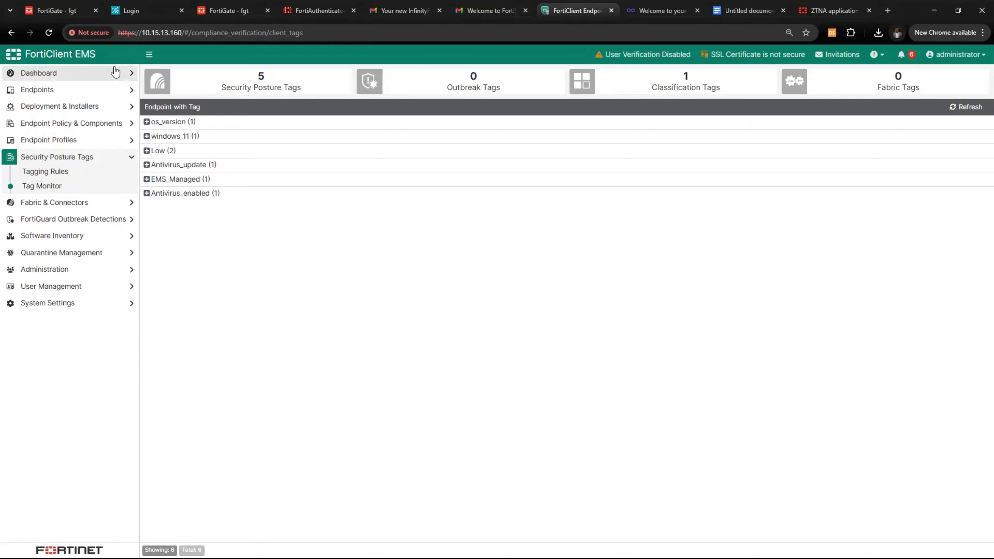
Check the synced IP tags windows_11, EMS_Managed and Antivirus_enabled under ZTNA, then return to ZTNA Server
left_click(59, 14)
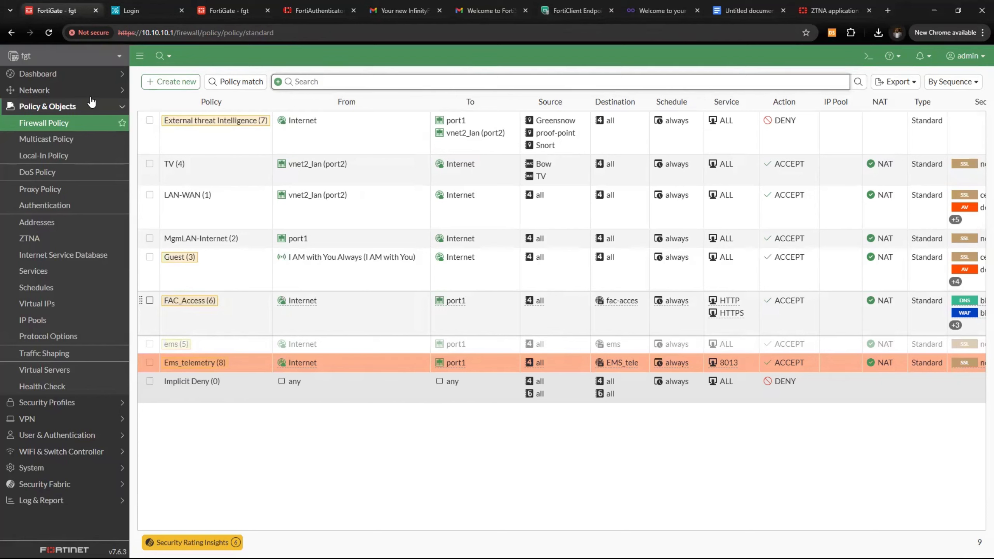
left_click(69, 106)
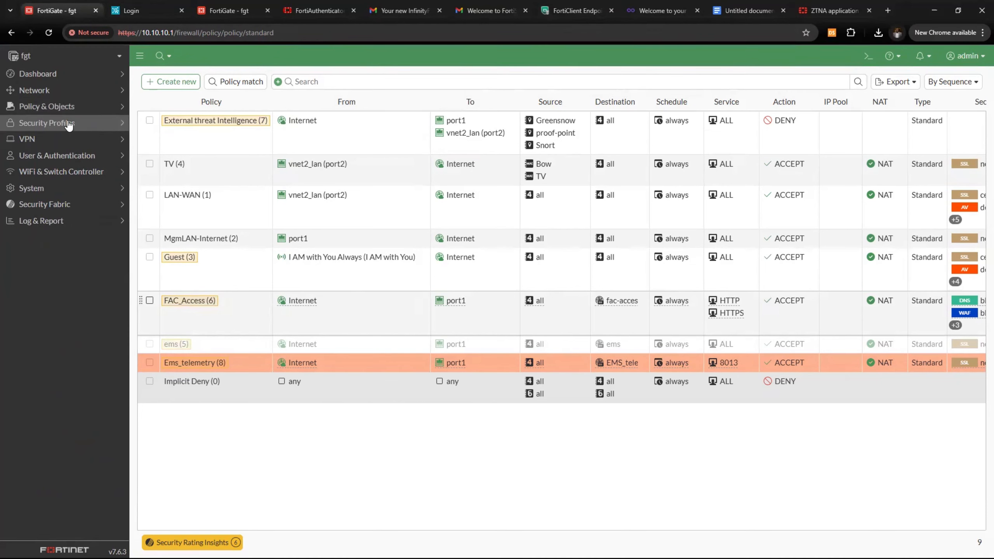
left_click(70, 109)
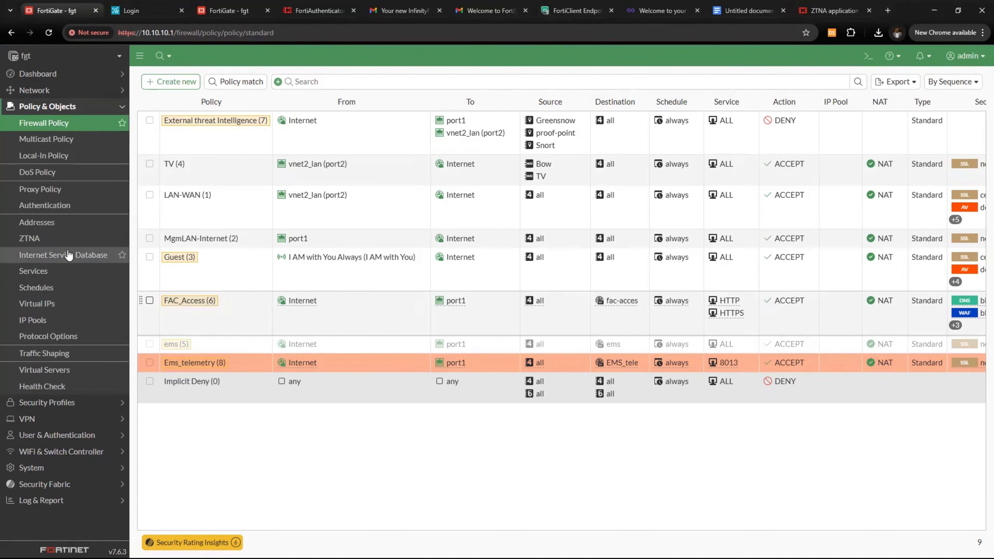
left_click(69, 240)
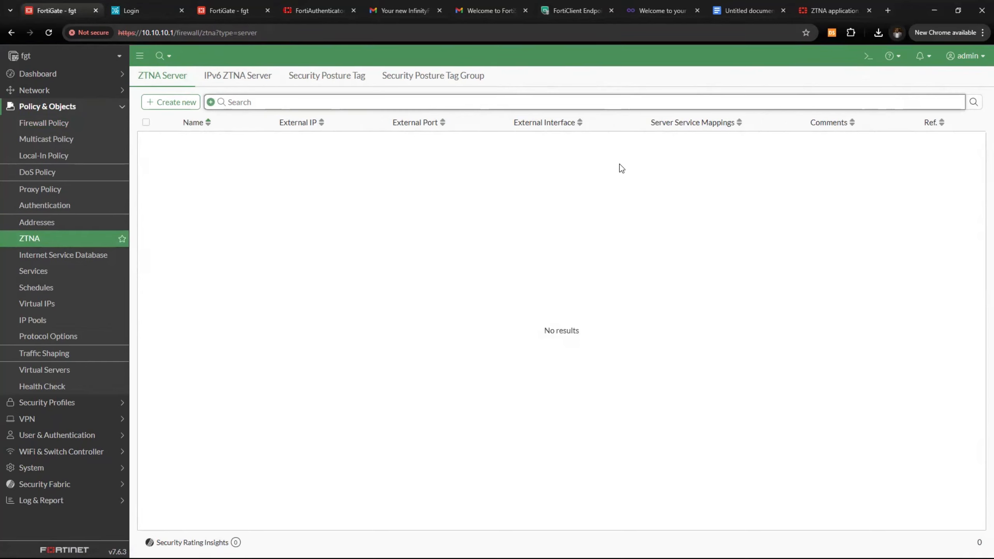
left_click(328, 78)
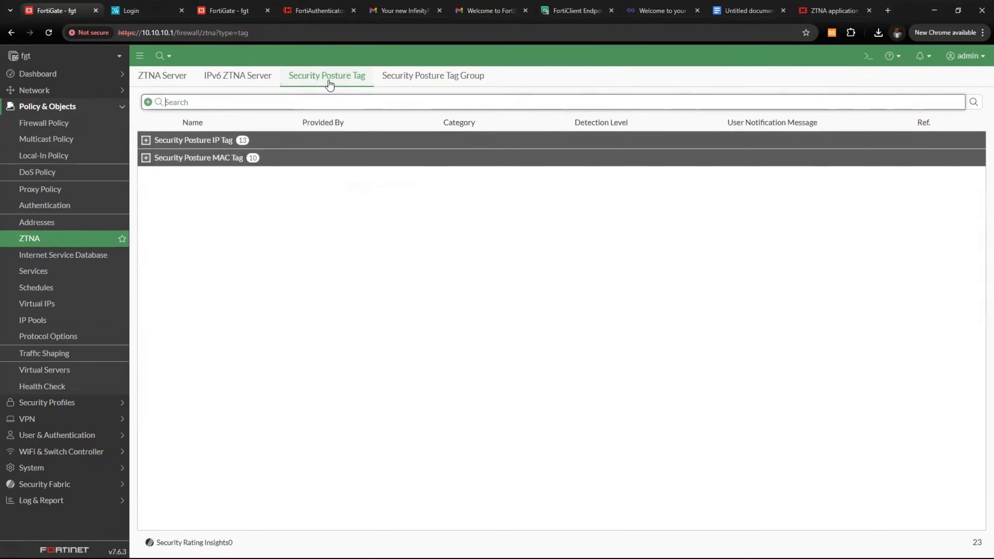
left_click(145, 140)
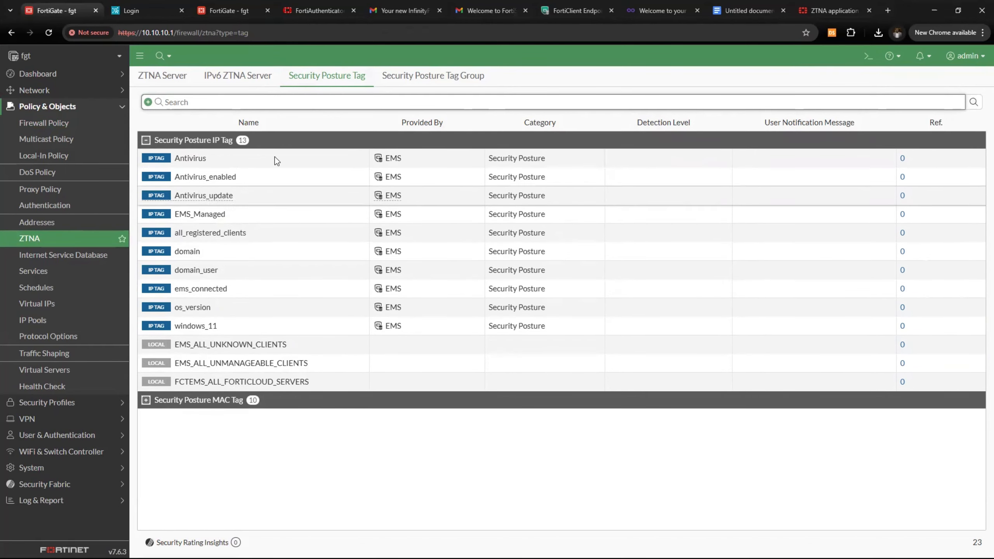
left_click(160, 76)
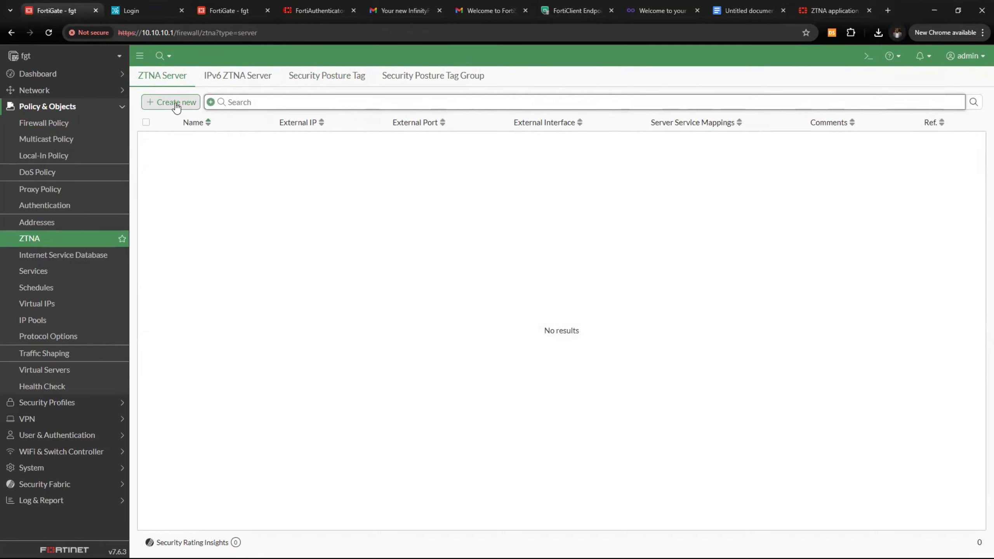
Start a new ZTNA server and look up webserver1's internal IP 10.15.13.220 in the IP table
left_click(176, 104)
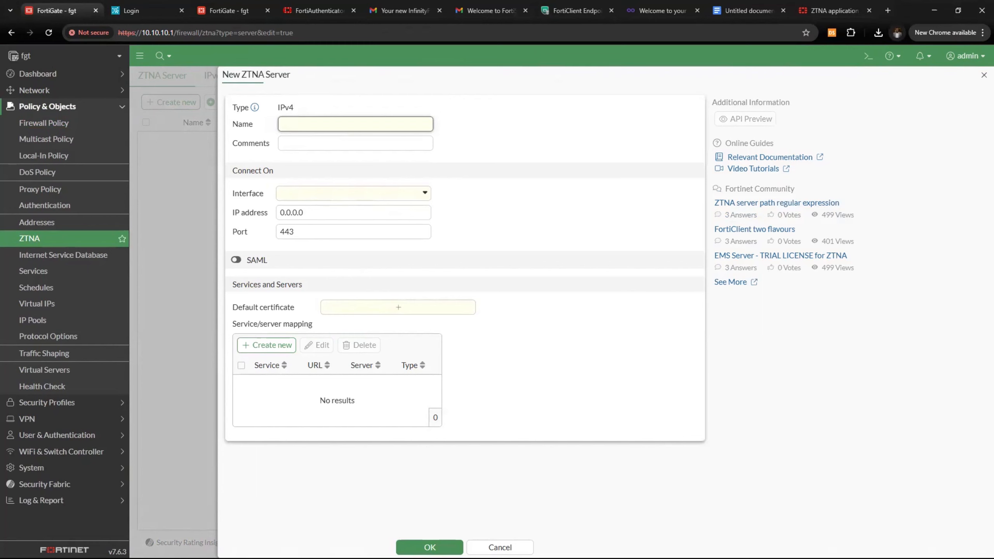
key("super")
key("super")
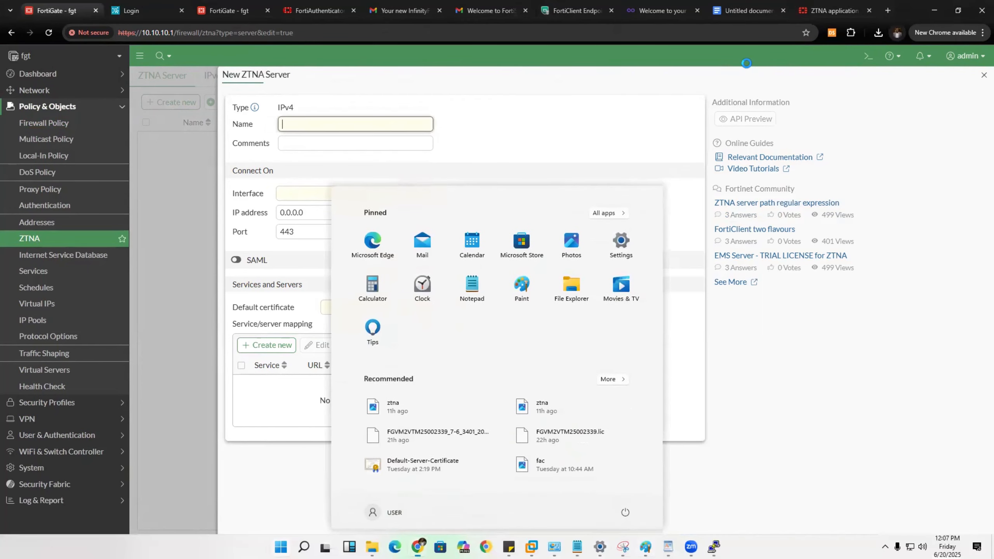
left_click(748, 11)
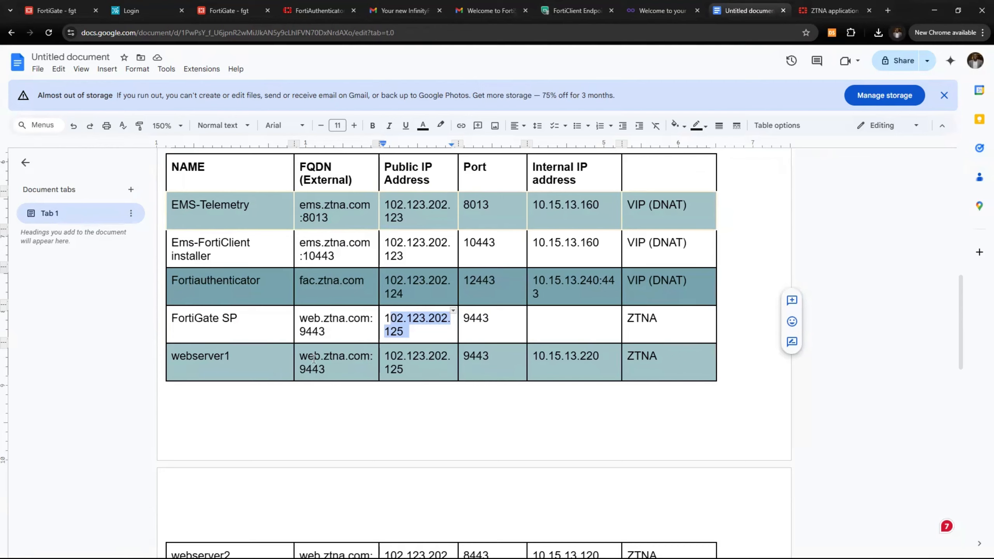
left_click_drag(534, 359, 590, 359)
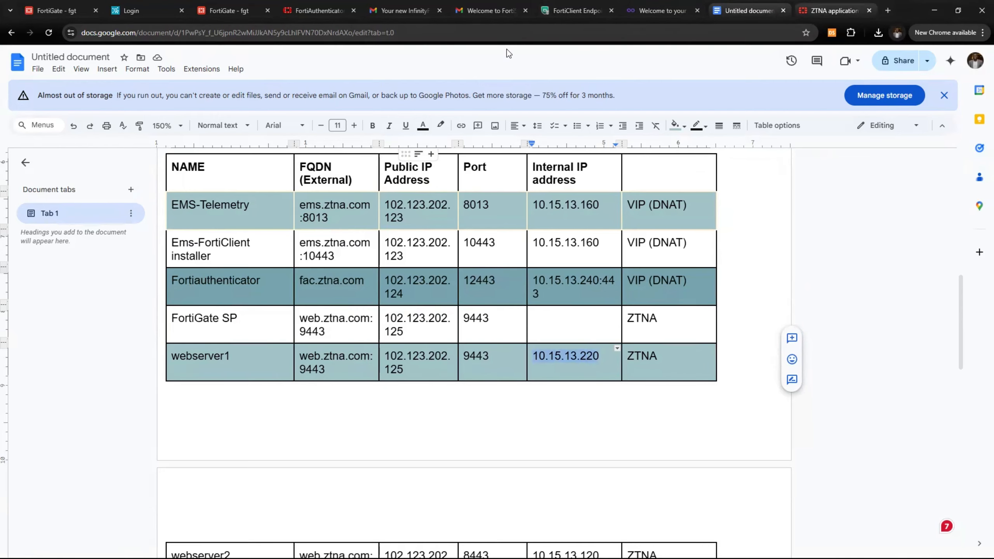
left_click(217, 12)
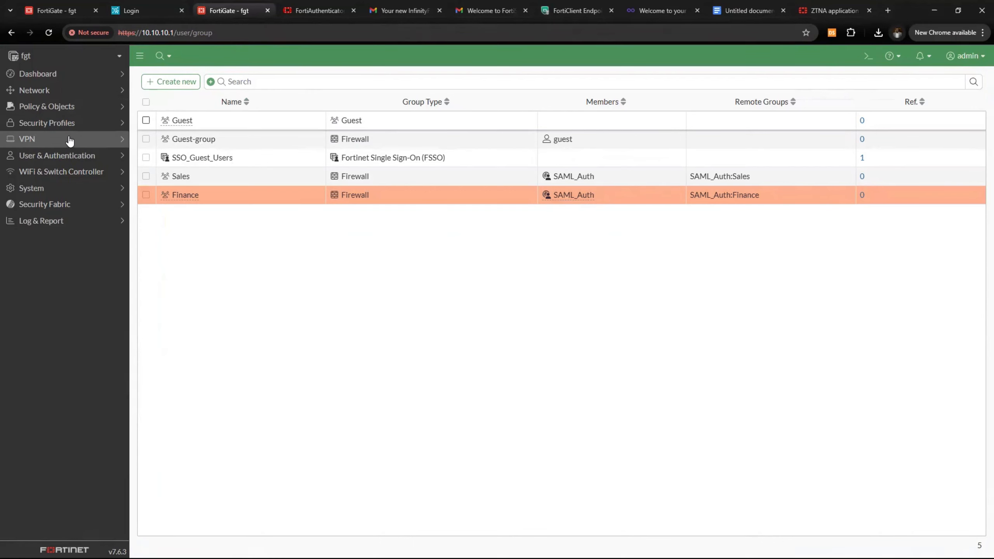
left_click(66, 12)
Name the ZTNA server Webserver1 with interface any, then consult the docs and IP table
left_click(301, 123)
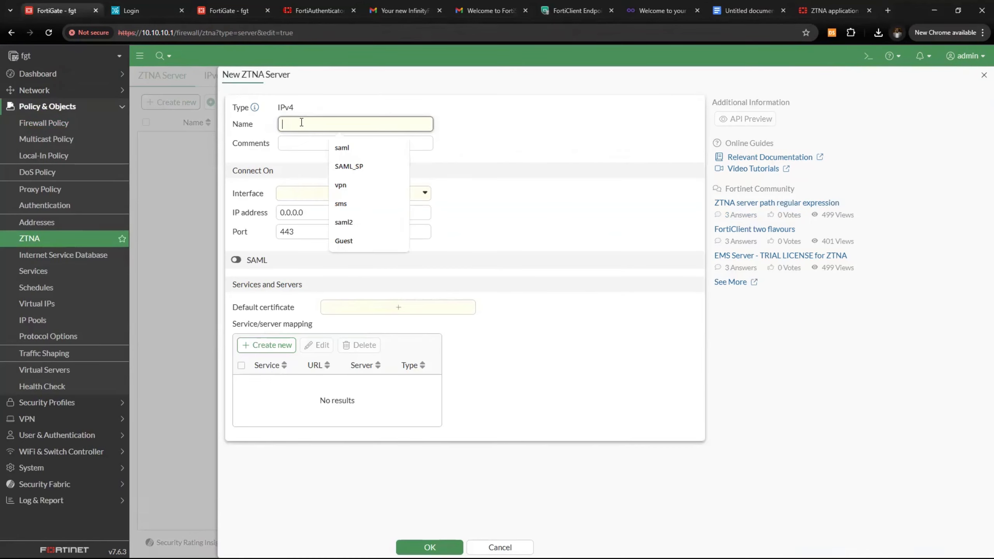
type("Webserver1")
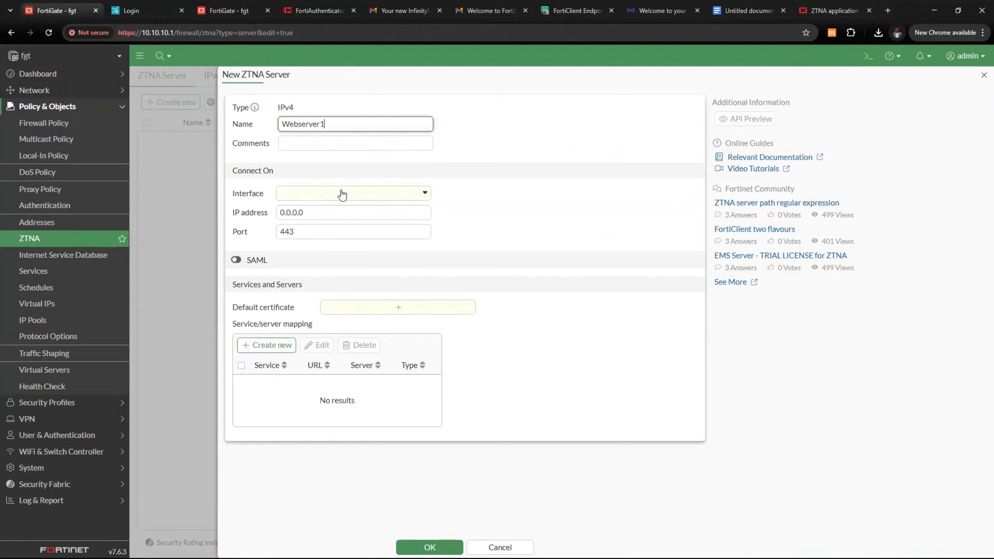
left_click(342, 195)
left_click(325, 246)
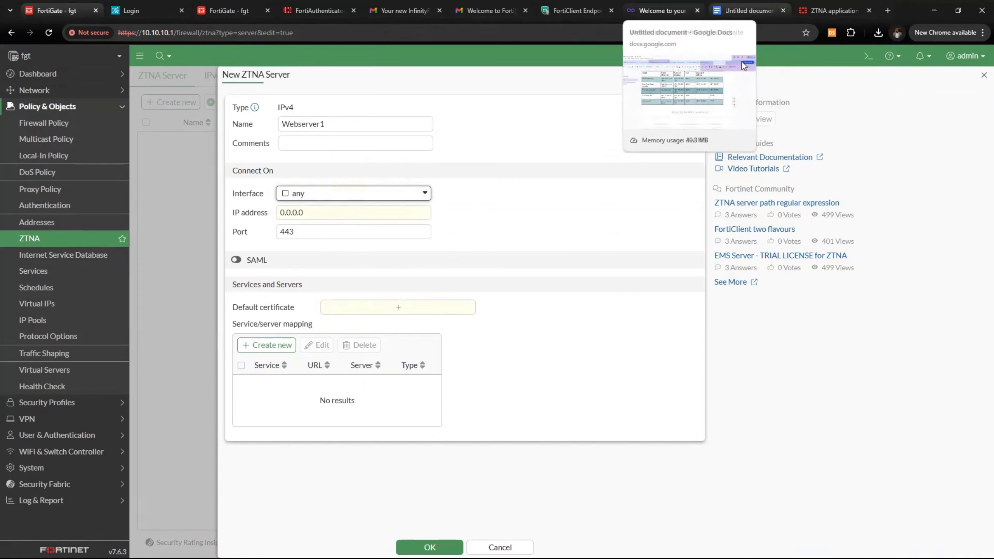
left_click(833, 10)
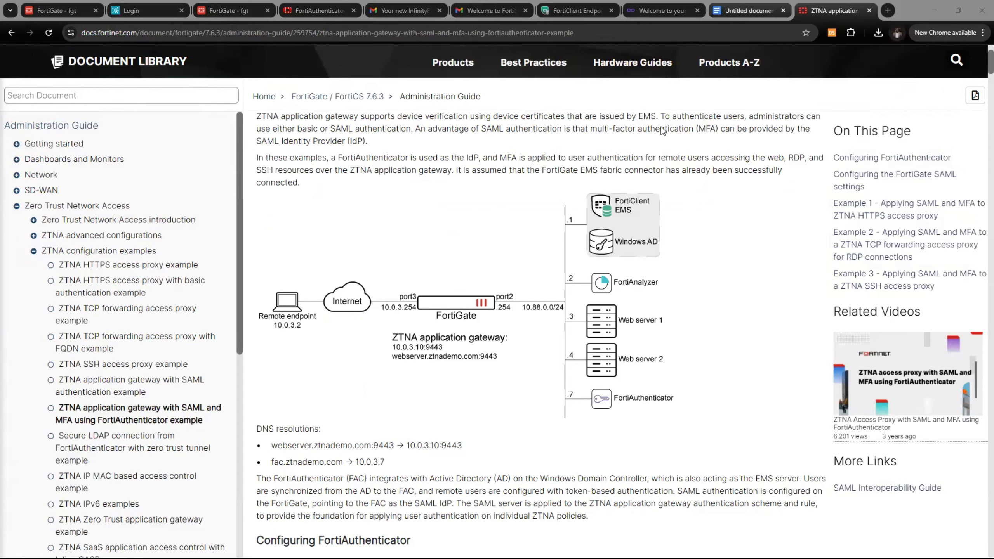
key("ctrl+shift+Tab")
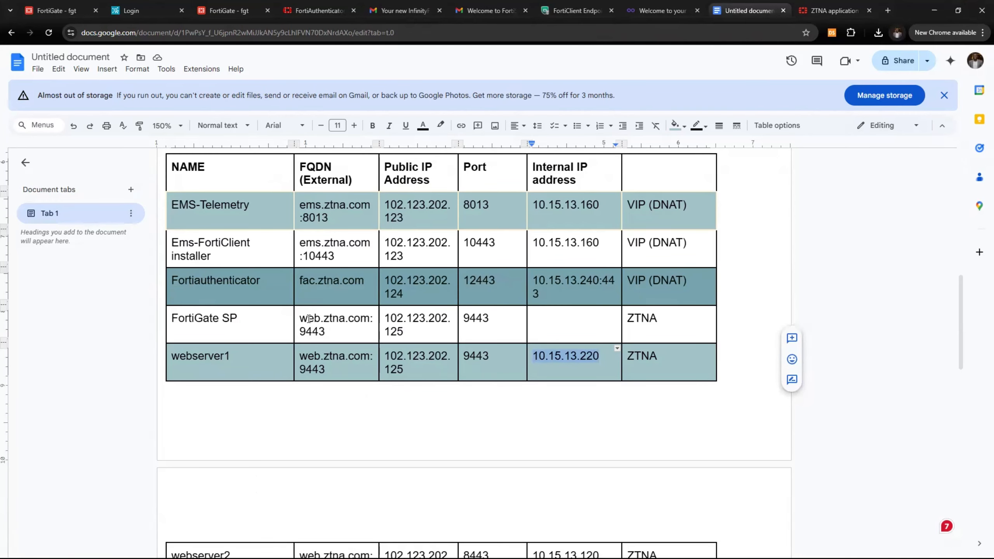
mouse_move(294, 319)
left_mouse_down()
mouse_move(308, 318)
mouse_move(289, 320)
left_mouse_up()
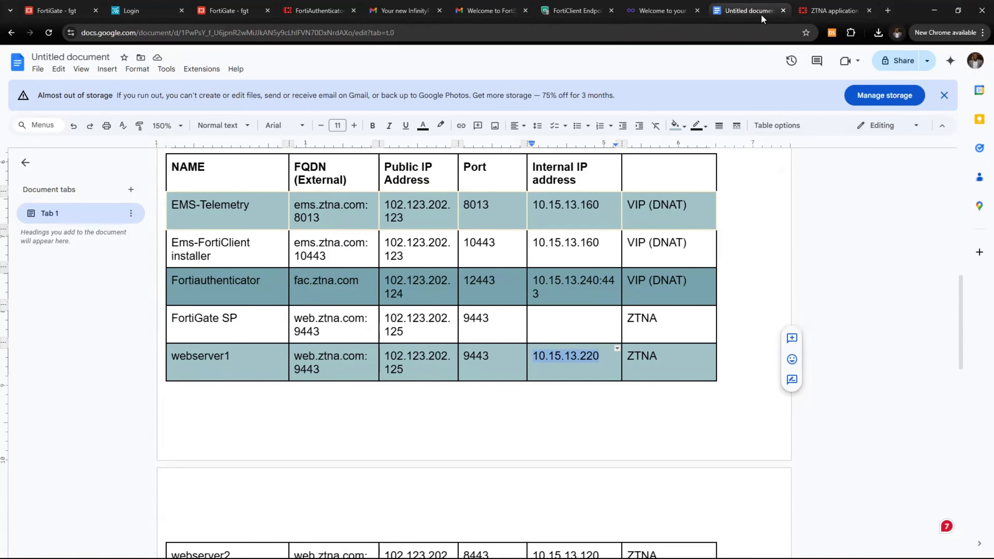
Set the Webserver1 external IP to 102.216.202.125 with port 9443
left_click(232, 12)
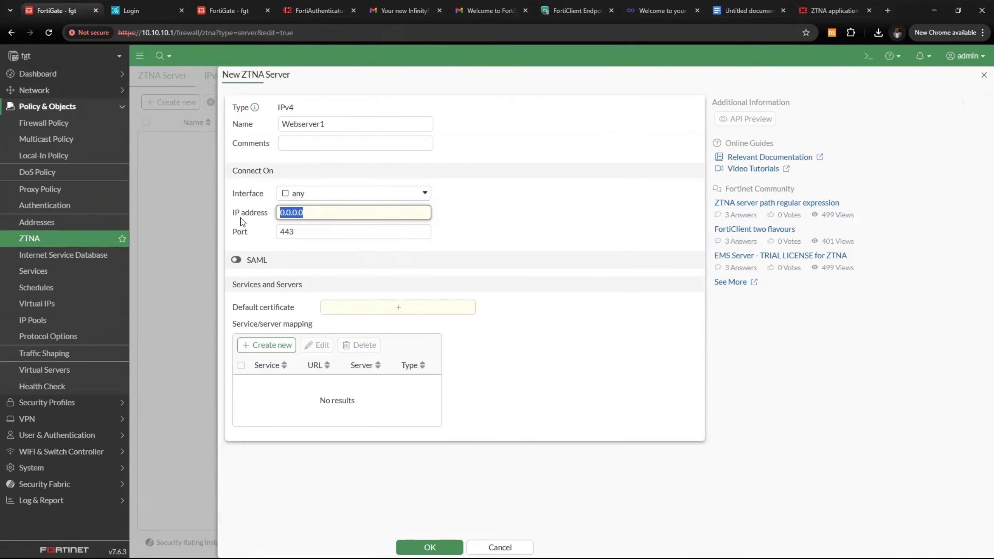
type("102.216.202.125:9443")
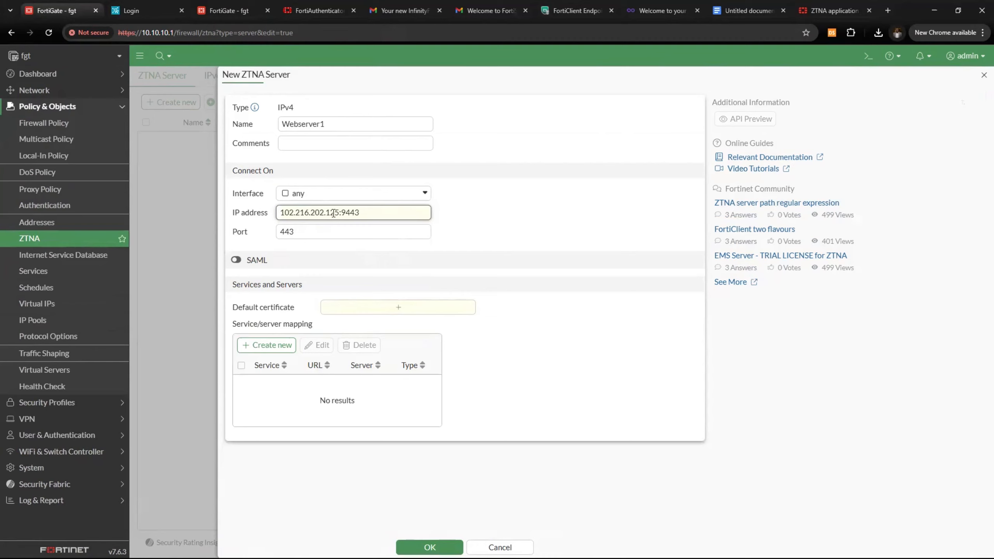
left_click_drag(340, 213, 499, 216)
key("BackSpace")
key("Tab")
type("9443")
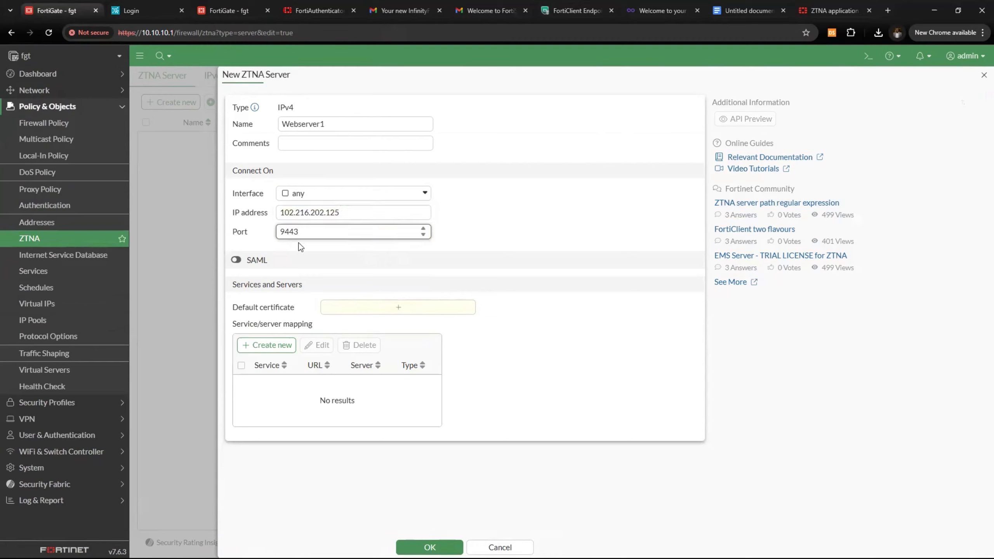
Enable SAML via SAML_Auth, use the Fortinet_Factory certificate, and start a new service/server mapping
left_click(237, 261)
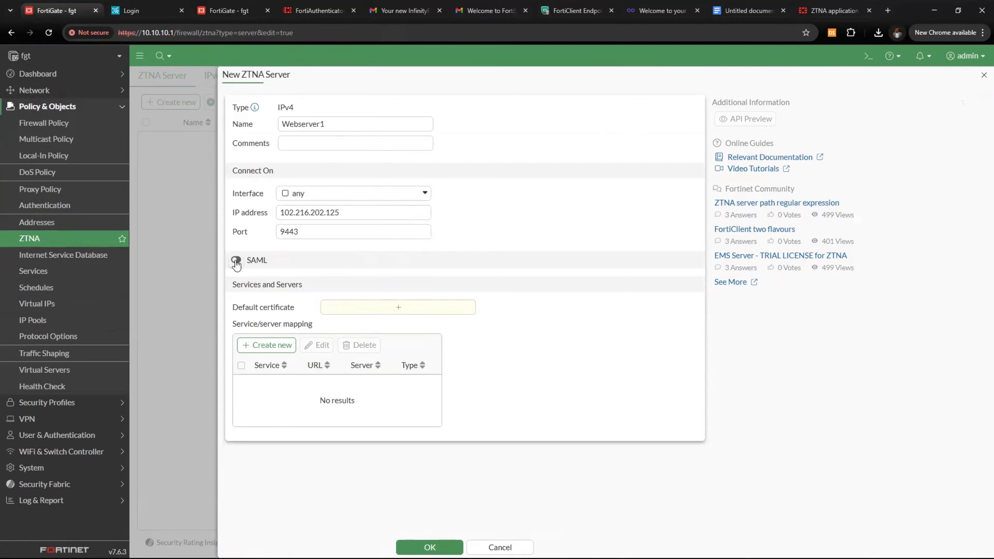
left_click(346, 283)
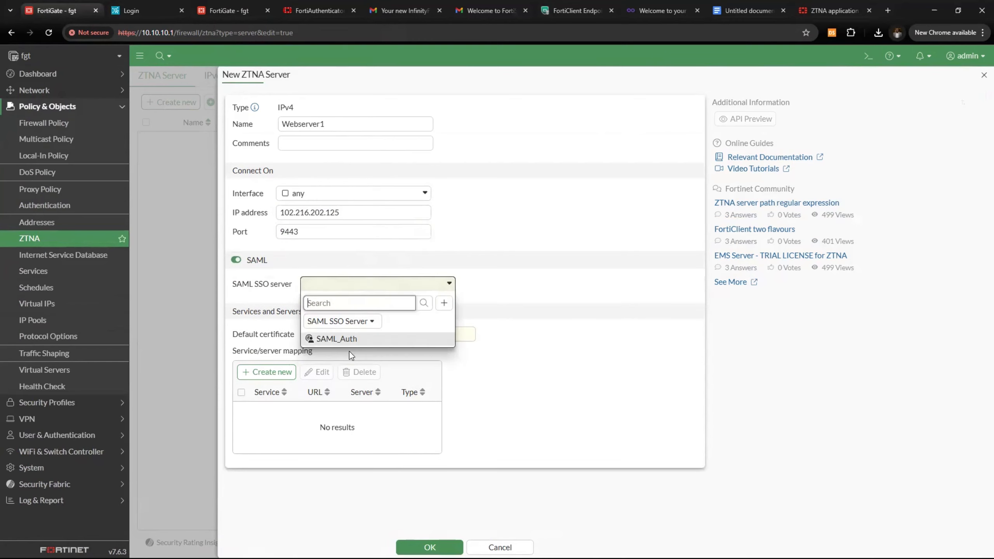
left_click(438, 339)
left_click(336, 334)
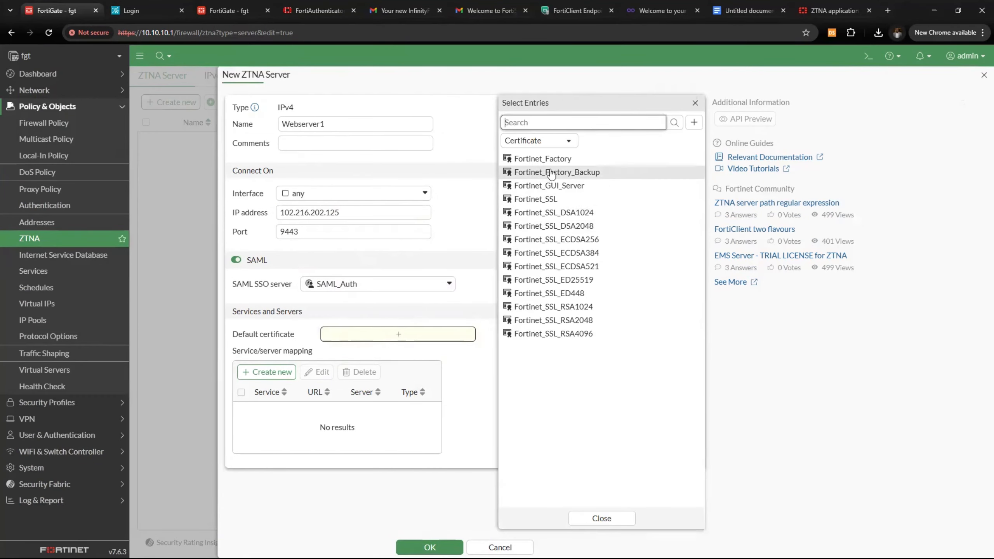
left_click(540, 158)
left_click(448, 278)
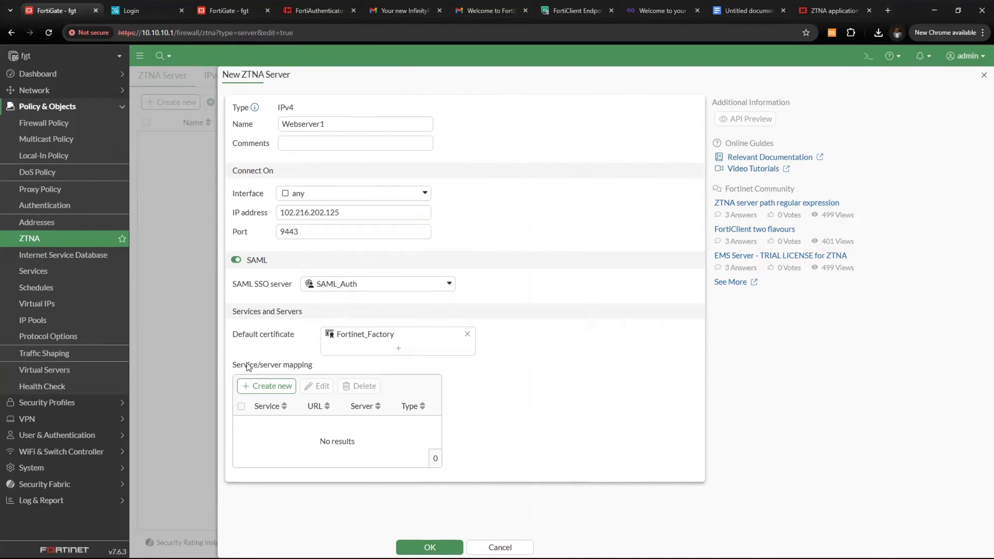
left_click(274, 385)
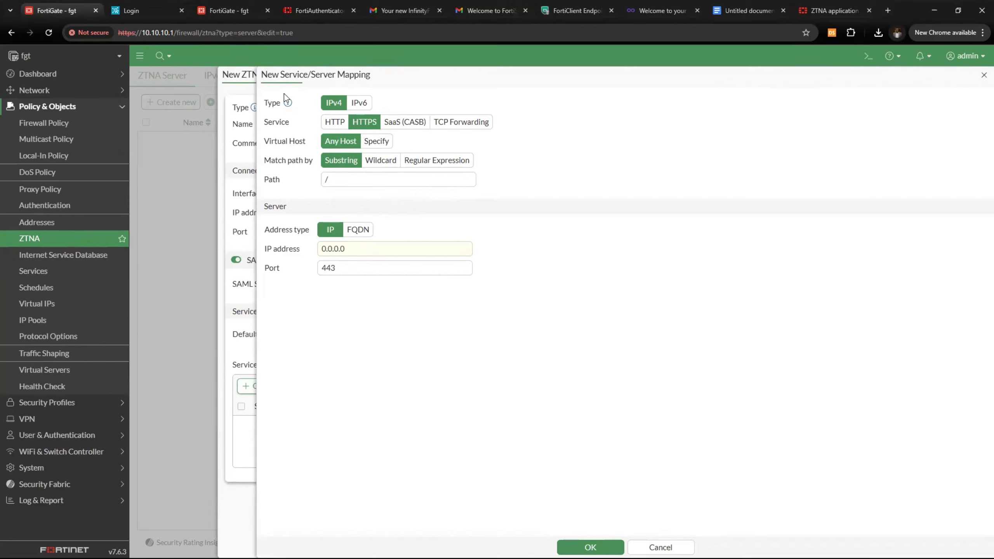
Preview the TCP Forwarding, SaaS and HTTP options, then set the mapping service to HTTPS
left_click(474, 125)
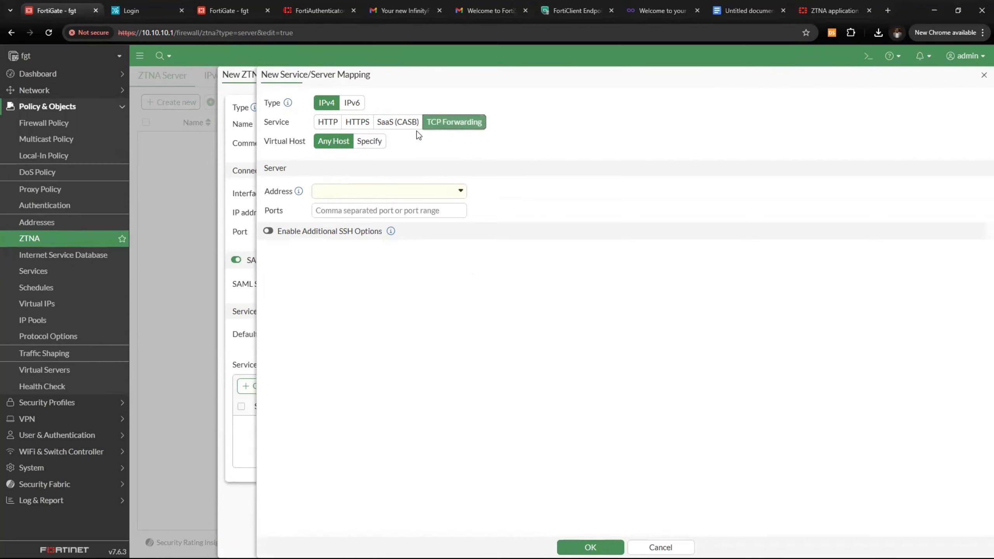
left_click(394, 127)
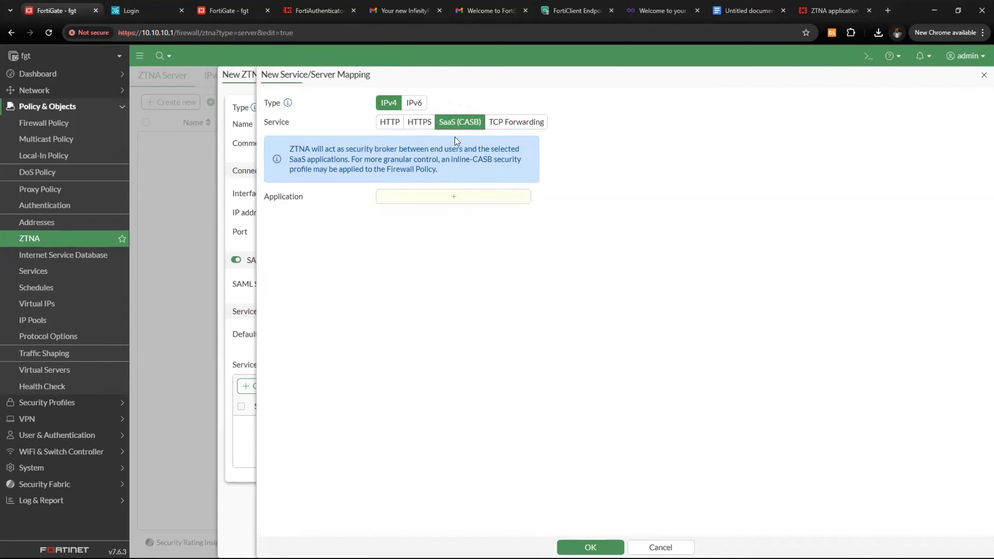
left_click(391, 124)
left_click(403, 125)
left_click(409, 124)
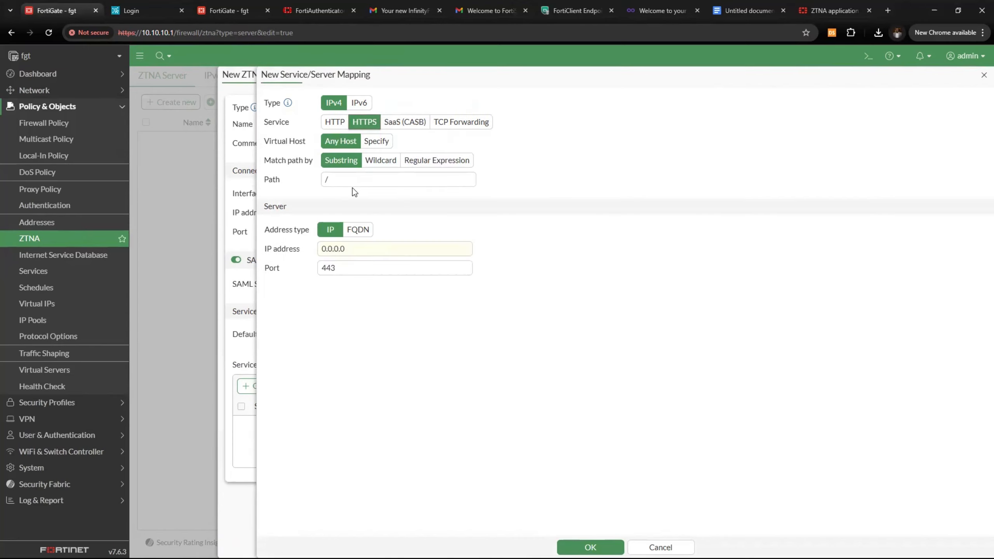
Map HTTPS to server 10.15.13.220 on port 443 and save the Webserver1 ZTNA server
left_click_drag(374, 247, 262, 252)
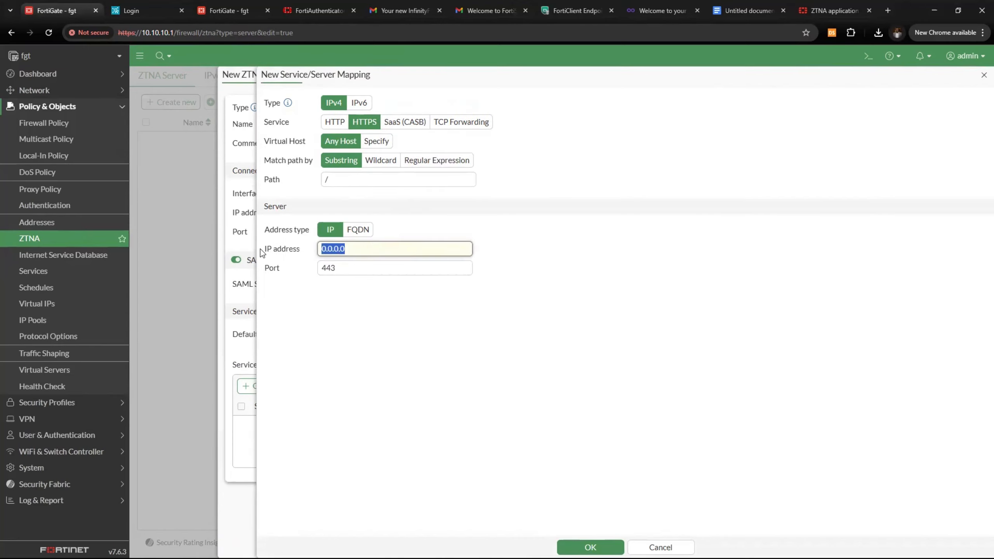
type("10")
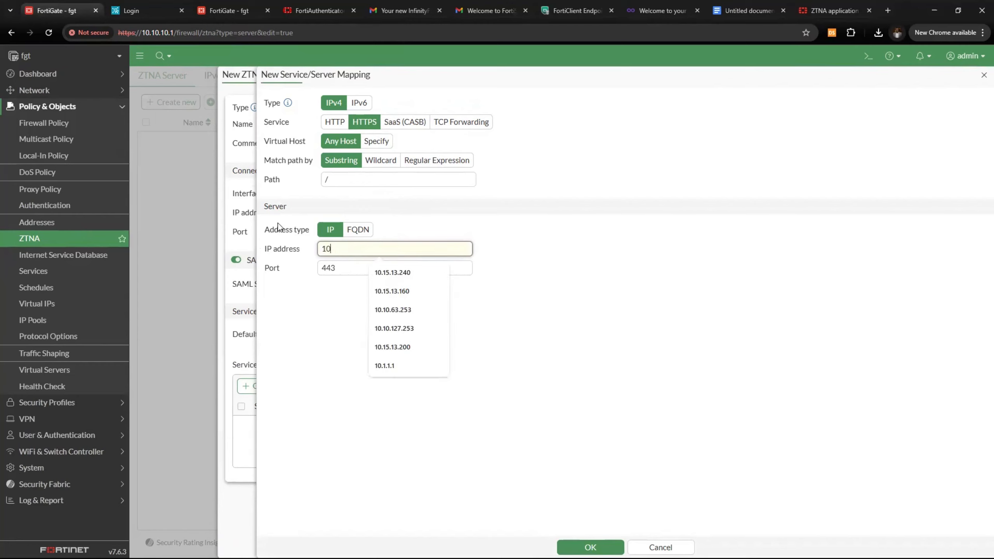
type(".15.")
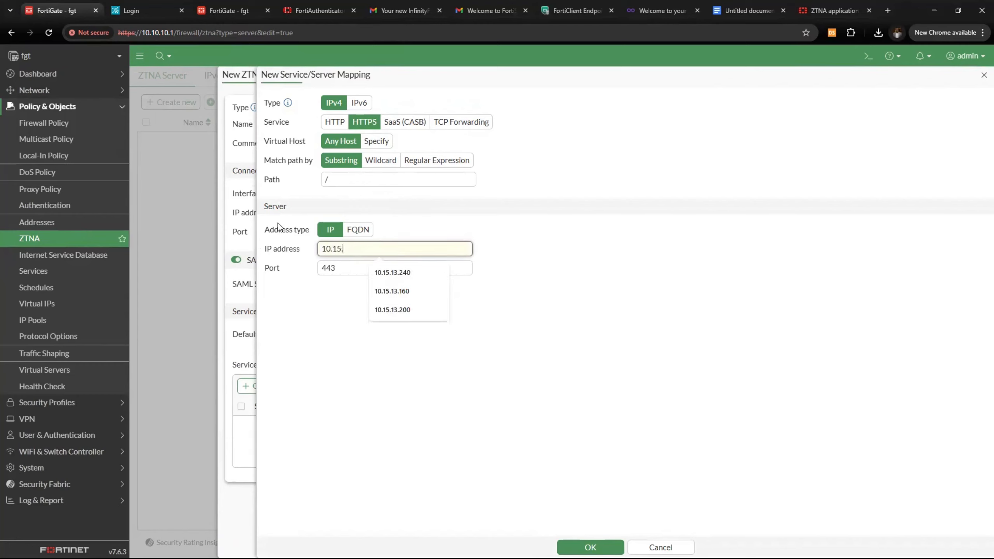
type("13.220")
key("Tab")
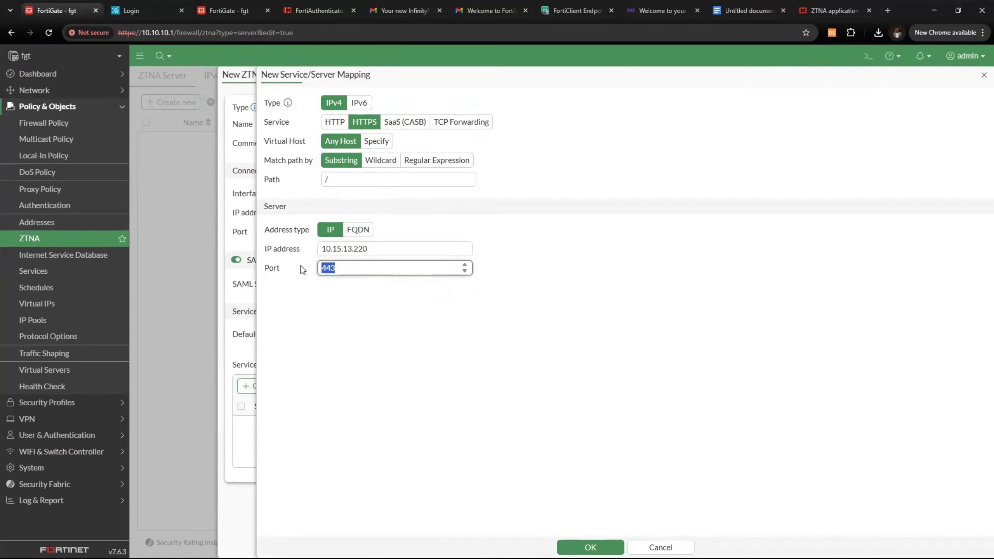
left_click(588, 547)
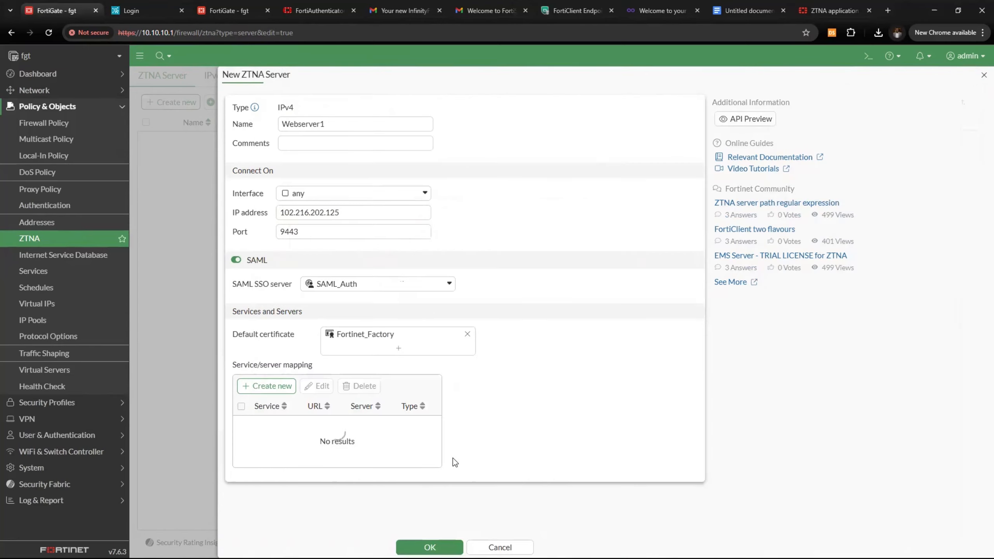
left_click(430, 547)
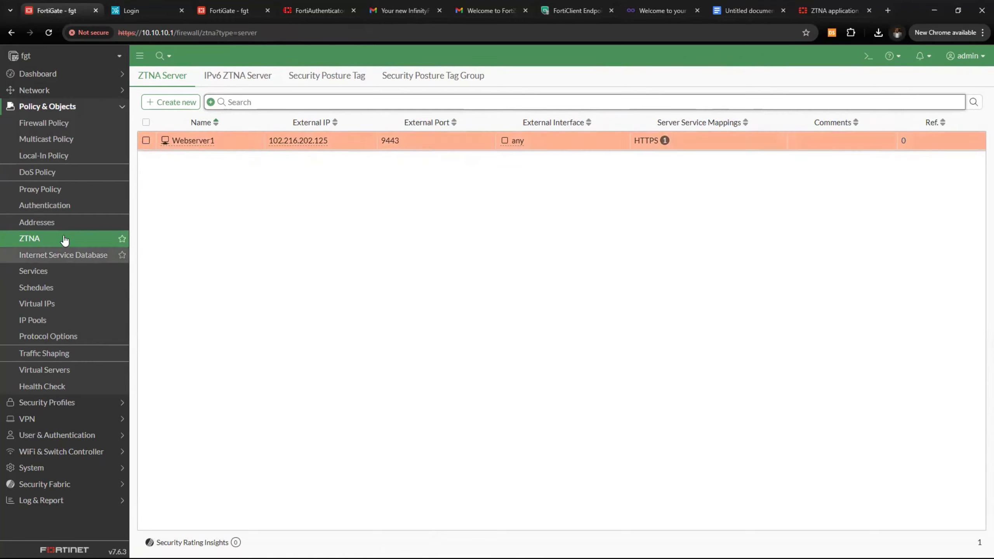
Create a new firewall policy named Webserver1_ztna from Internet to port1
left_click(52, 125)
left_click(188, 87)
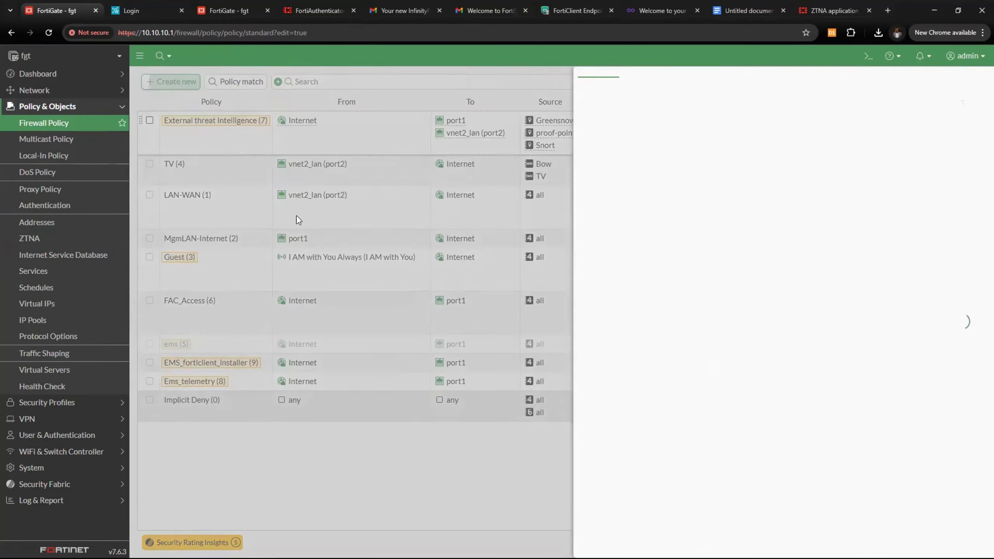
left_click(348, 128)
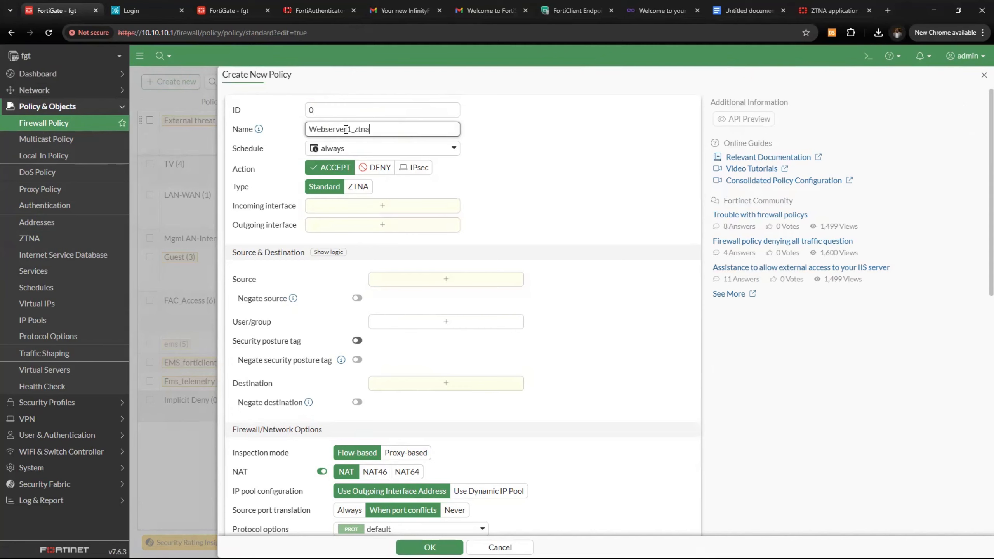
left_click(325, 206)
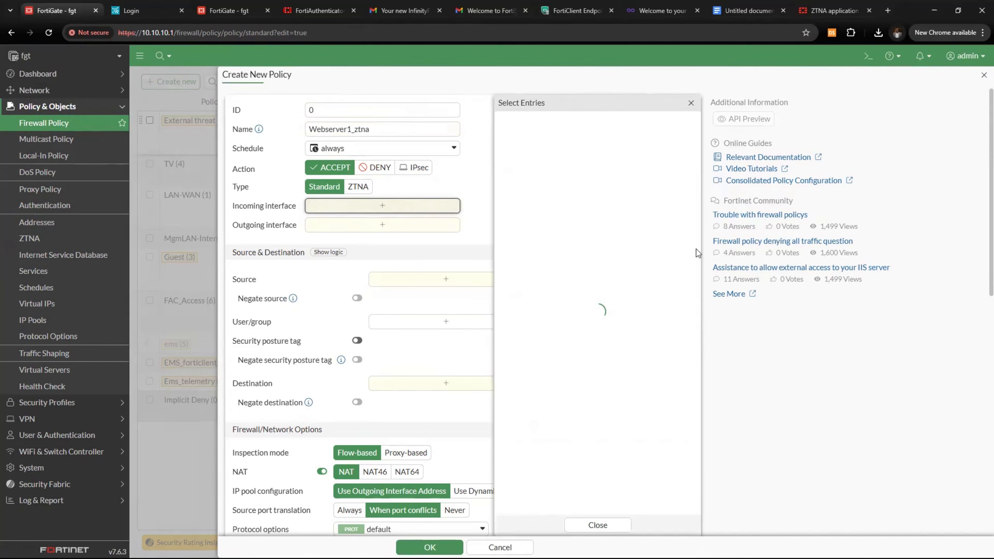
left_click(546, 186)
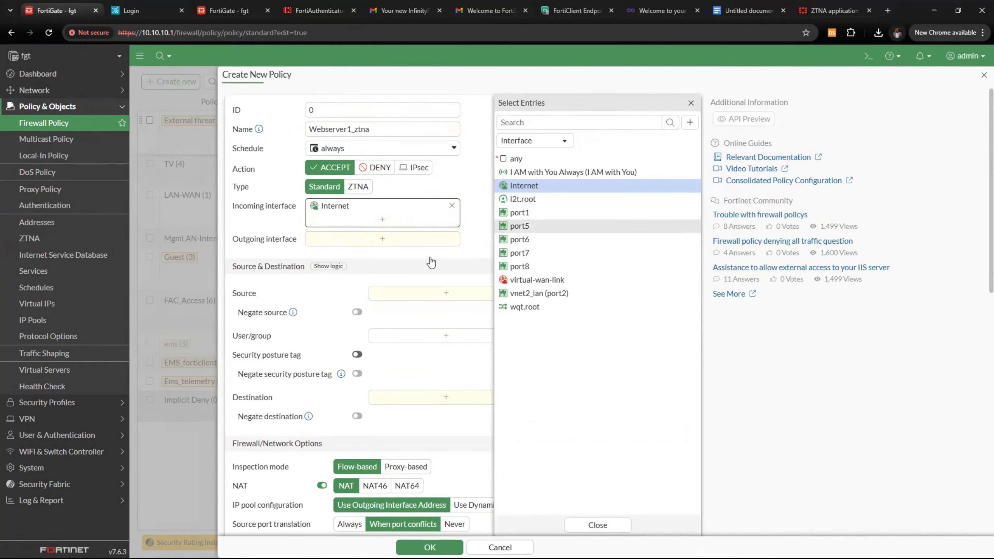
left_click(393, 241)
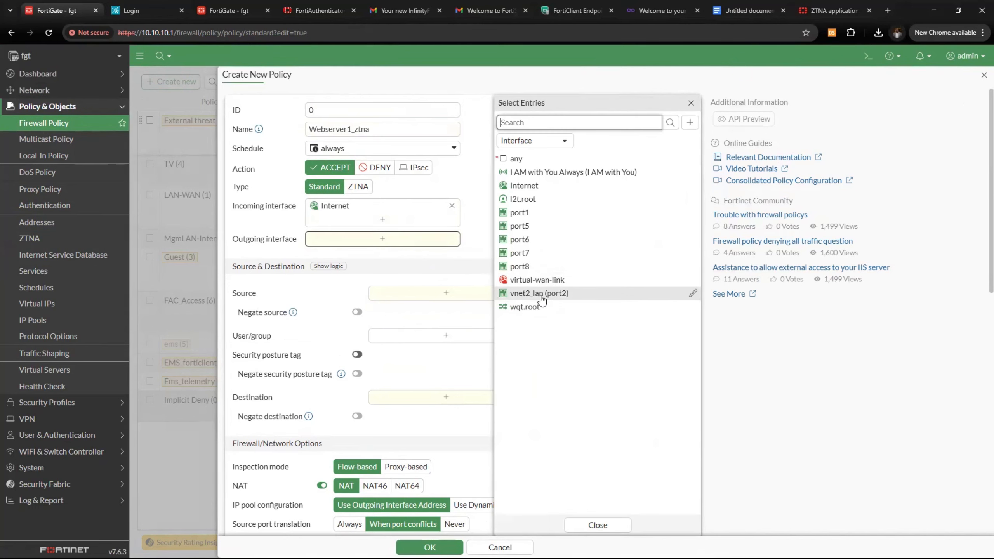
left_click(539, 294)
left_click(541, 298)
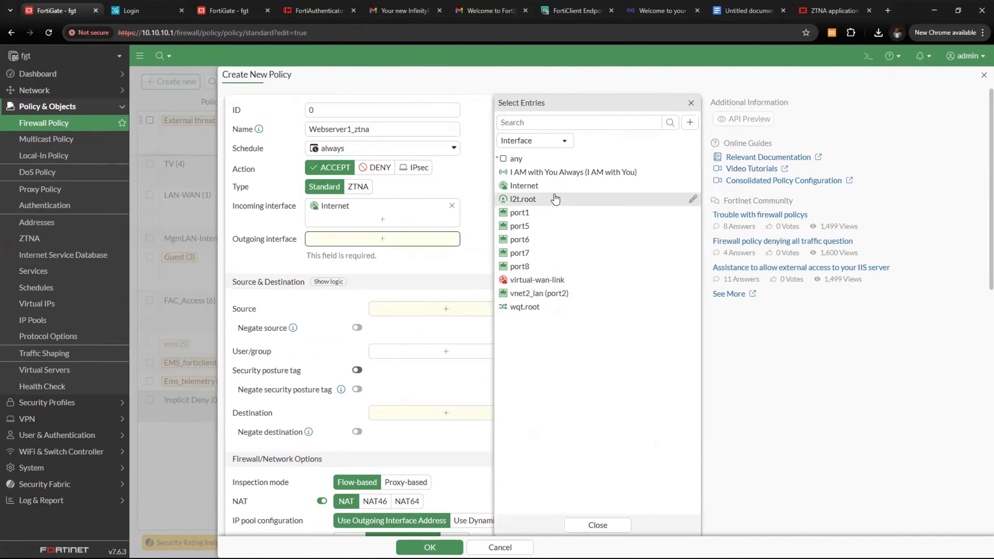
left_click(548, 213)
Set the policy source to all and restrict it to the Sales user group
left_click(434, 306)
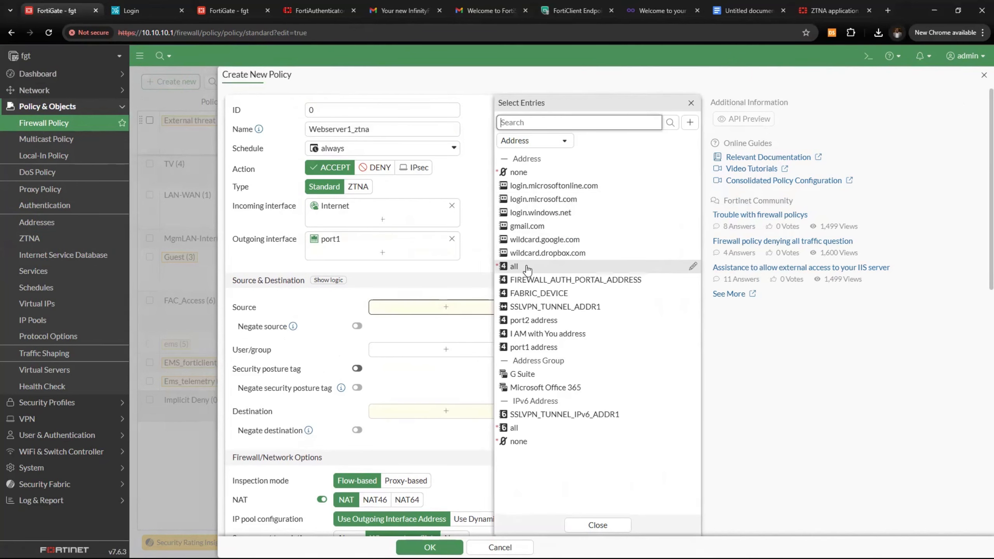
left_click(514, 266)
left_click(316, 312)
scroll(334, 329, "down", 1)
scroll(335, 330, "down", 3)
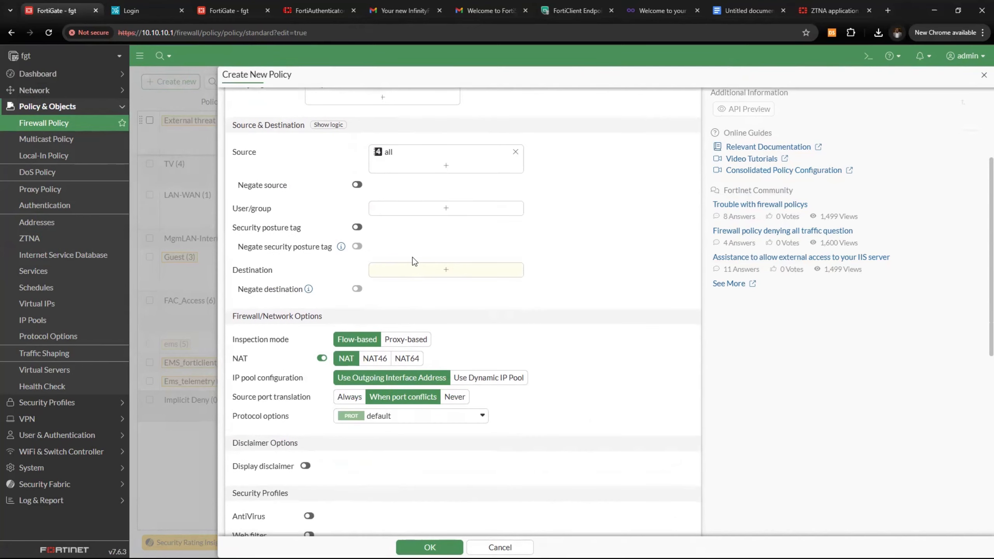
left_click(446, 212)
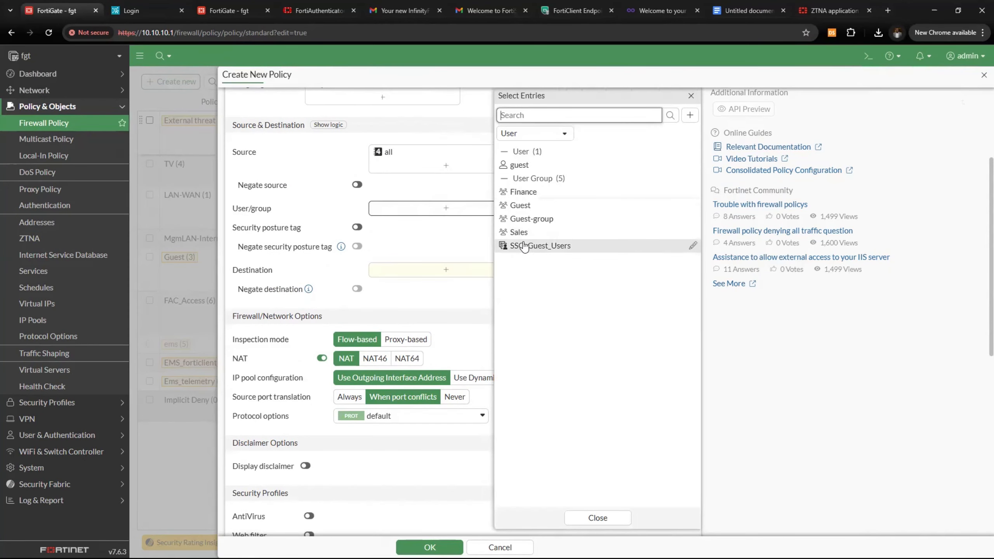
scroll(436, 226, "up", 3)
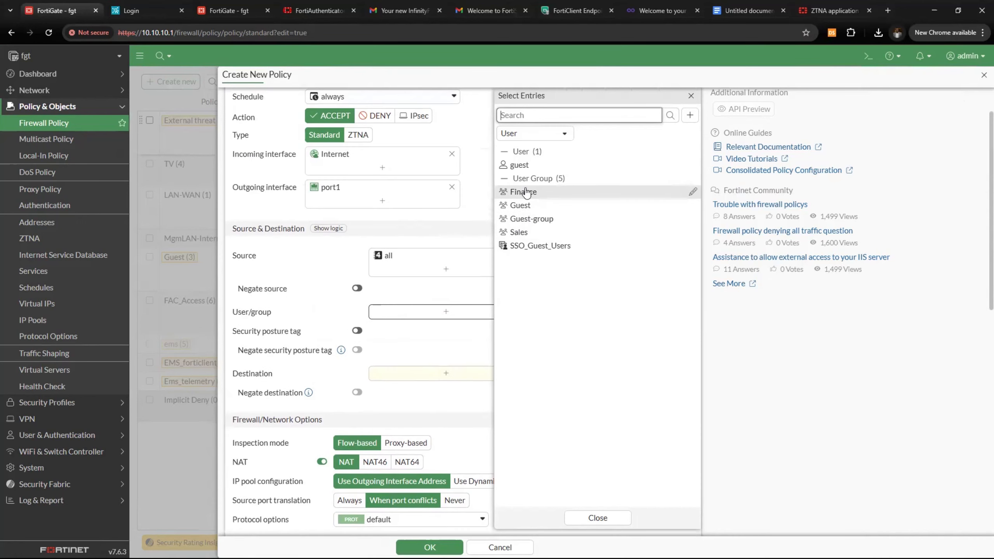
left_click(534, 233)
left_click(329, 291)
scroll(329, 291, "up", 2)
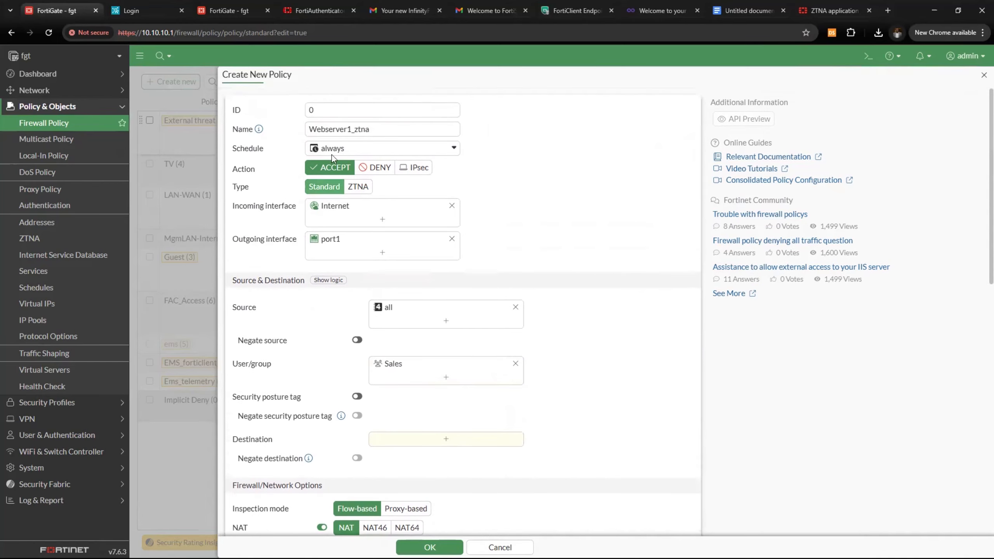
scroll(414, 313, "down", 3)
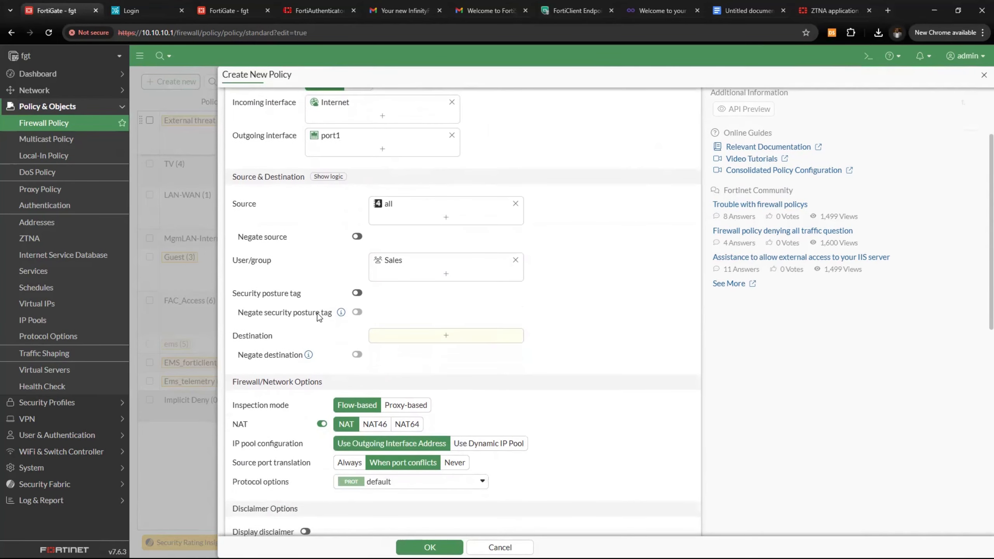
Enable posture tag matching with the Antivirus_enabled, EMS_Managed and windows_11 IP tags
left_click(357, 296)
left_click(447, 299)
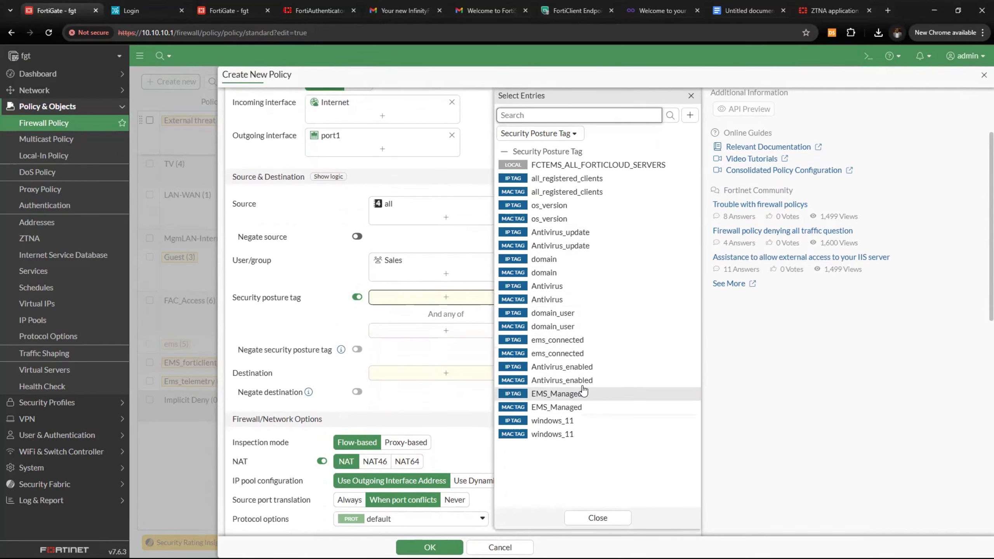
left_click(550, 368)
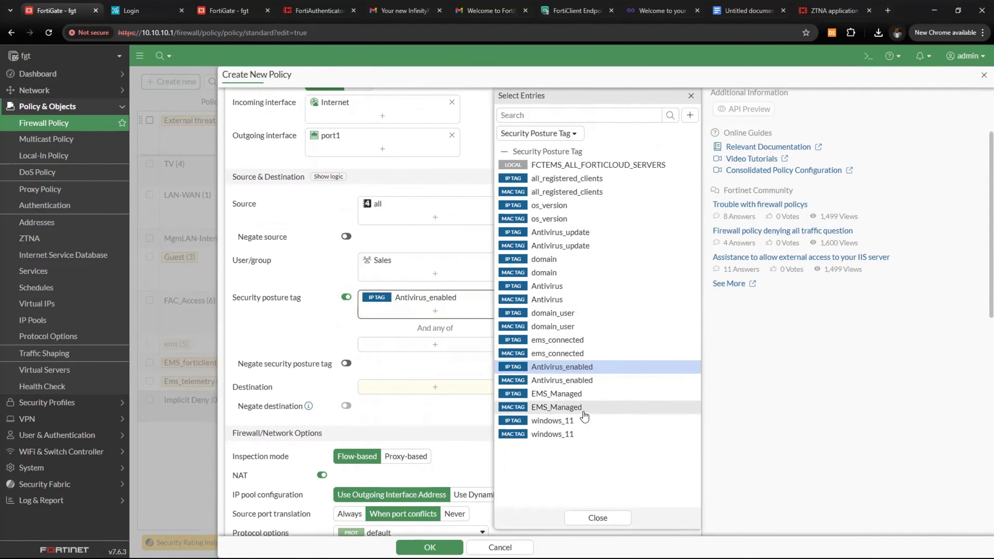
left_click(540, 393)
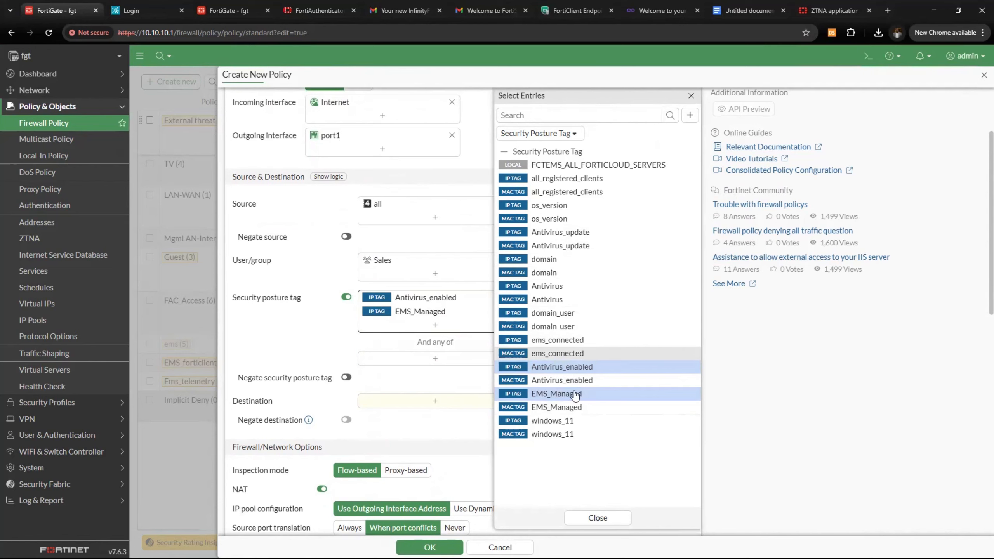
left_click(569, 424)
left_click(303, 337)
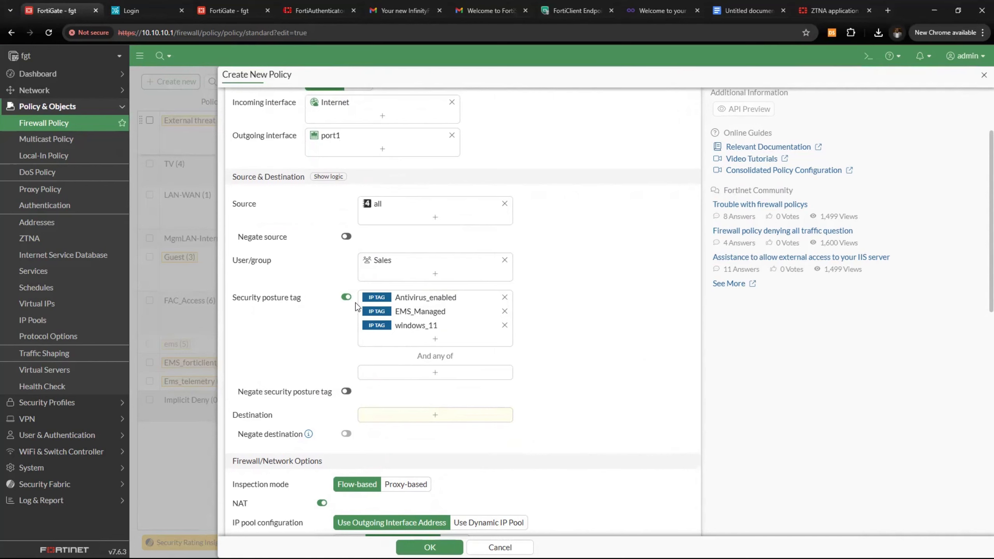
Open and close the any-of posture tag and destination address pickers without changes
scroll(421, 353, "down", 3)
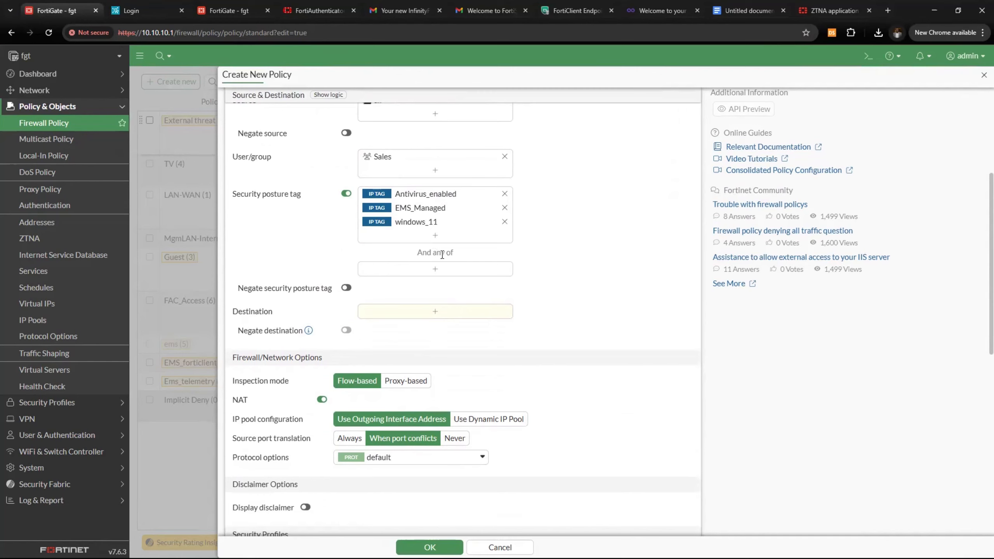
left_click(426, 270)
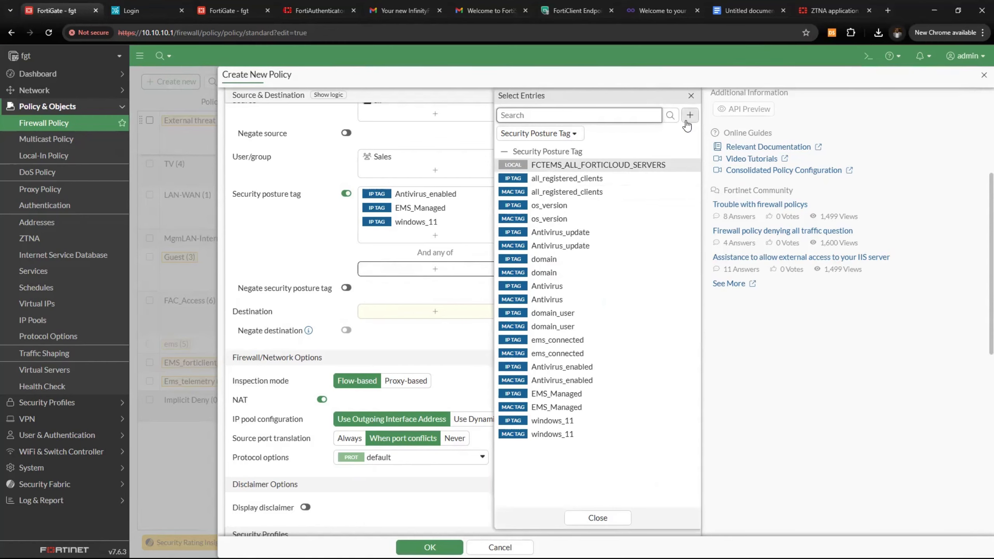
left_click(331, 270)
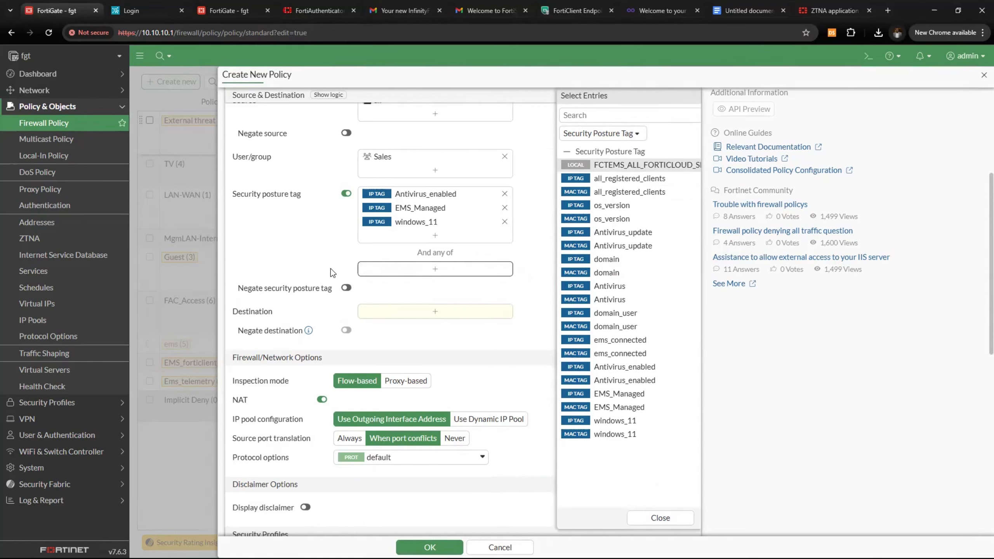
scroll(273, 307, "down", 3)
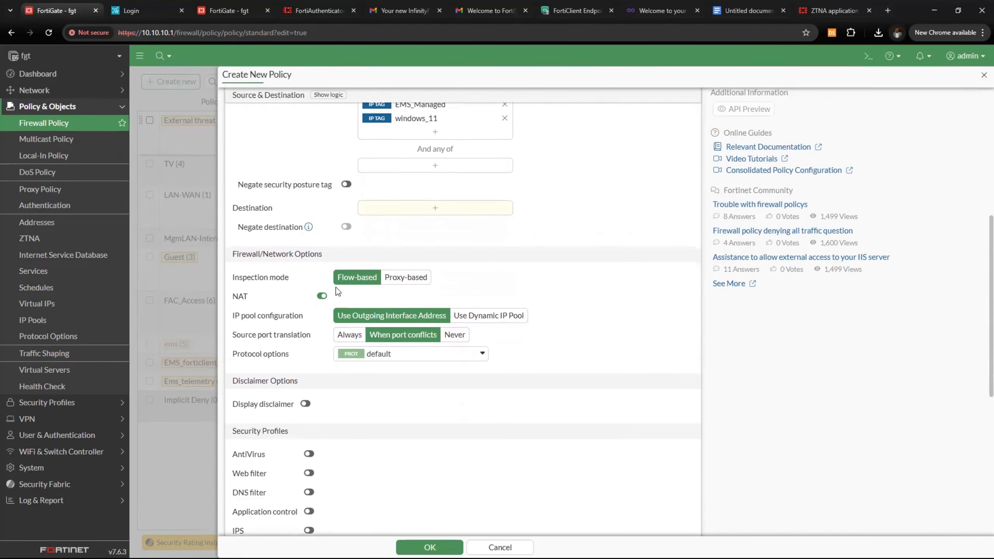
left_click(386, 214)
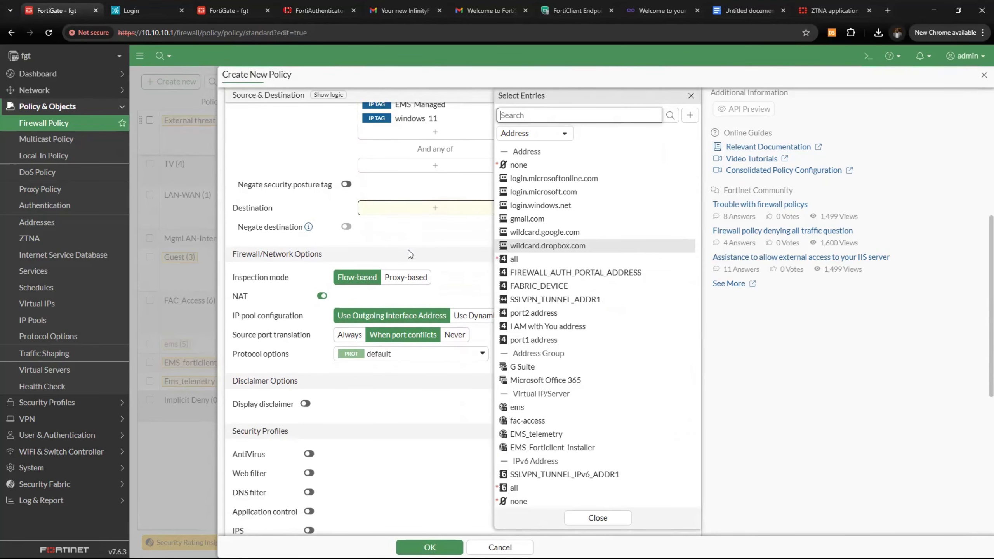
scroll(409, 250, "up", 8)
left_click(256, 188)
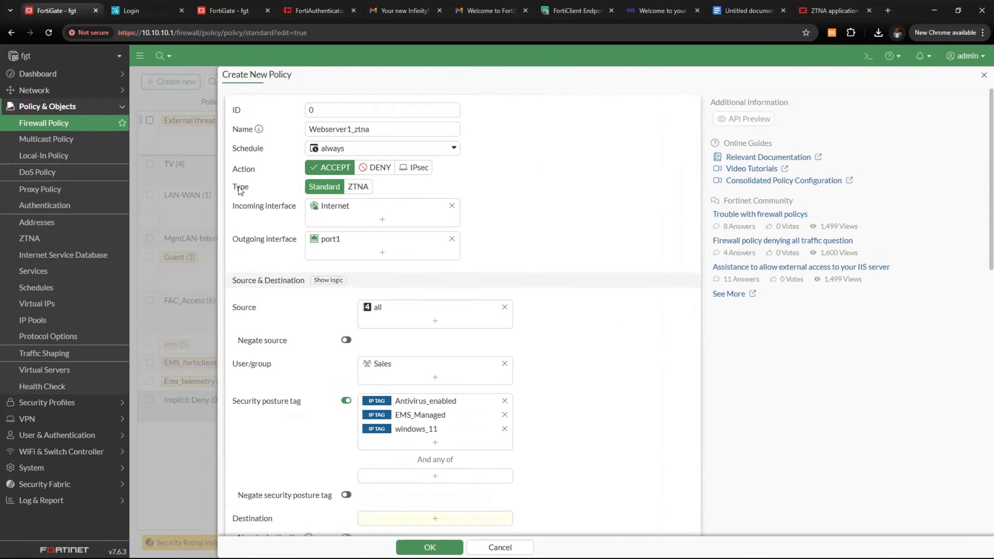
Change the policy type to ZTNA, keeping posture tags matched as Any of
left_click(354, 188)
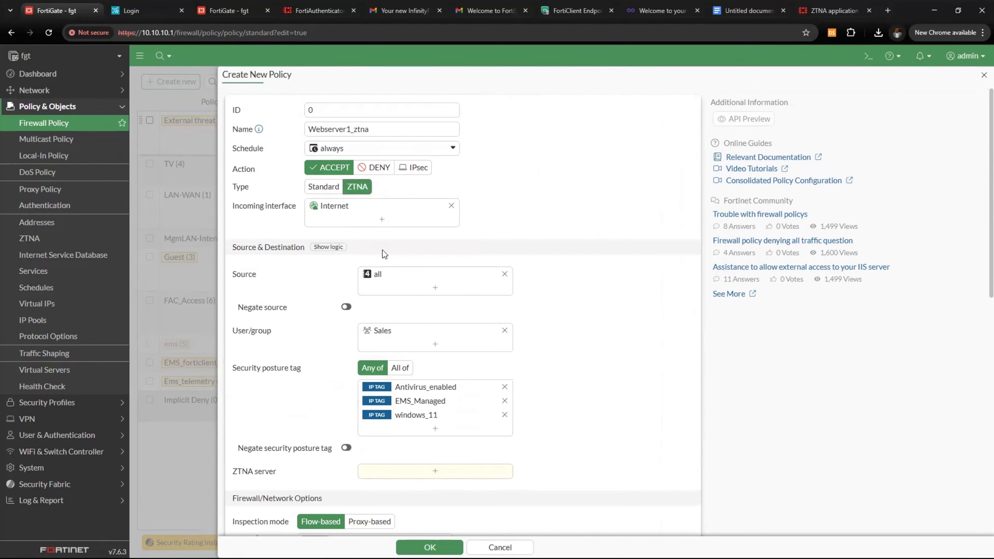
scroll(410, 339, "down", 1)
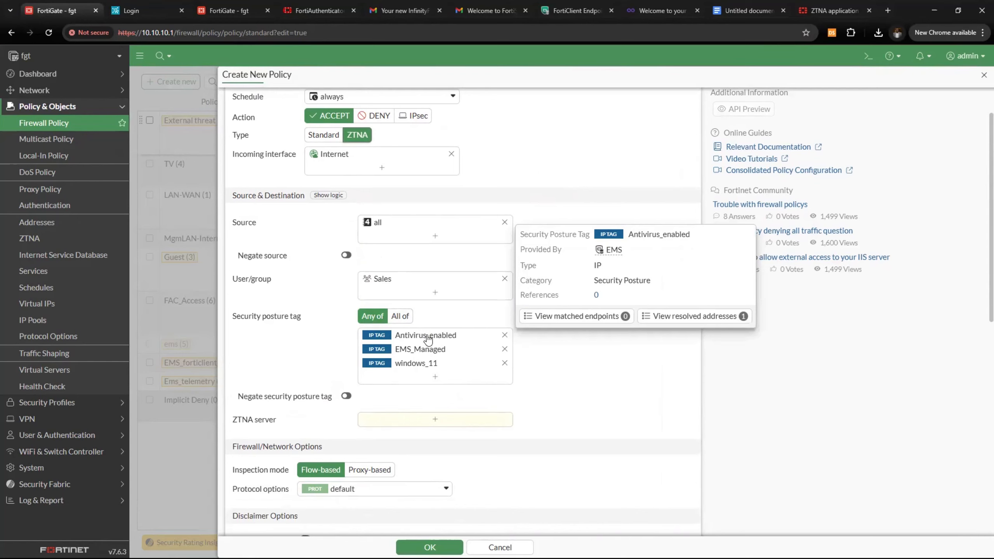
left_click(403, 317)
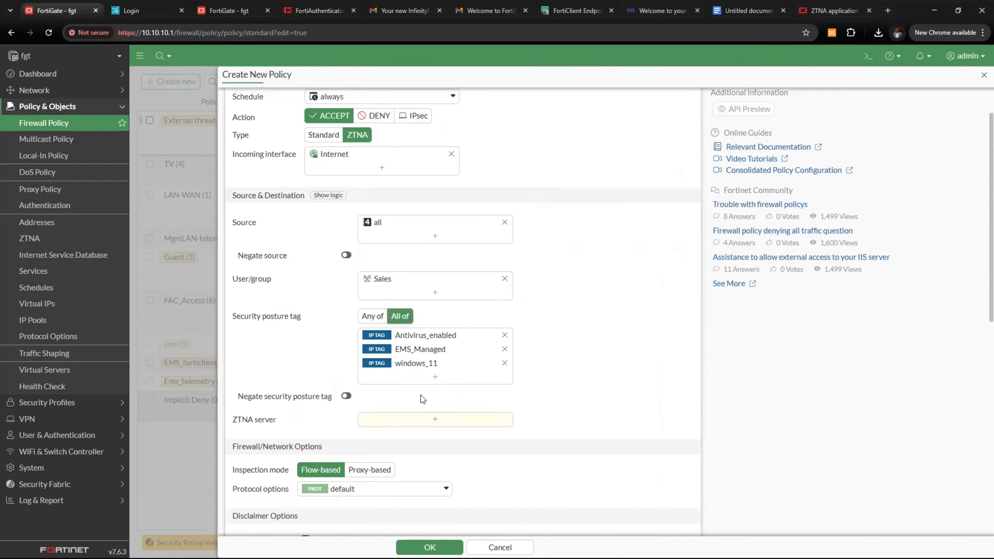
left_click(365, 318)
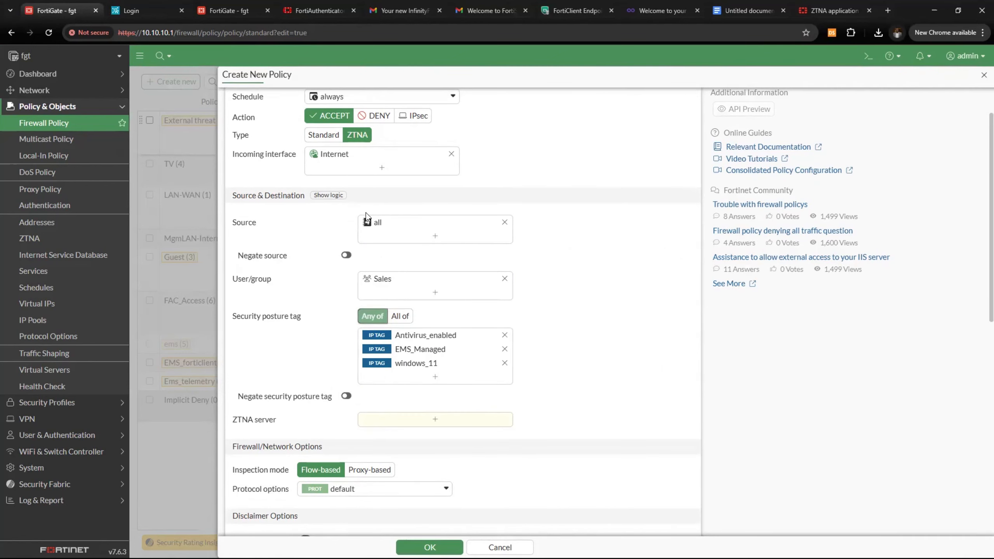
scroll(378, 269, "down", 3)
Add Webserver1 as the policy's ZTNA server
left_click(409, 316)
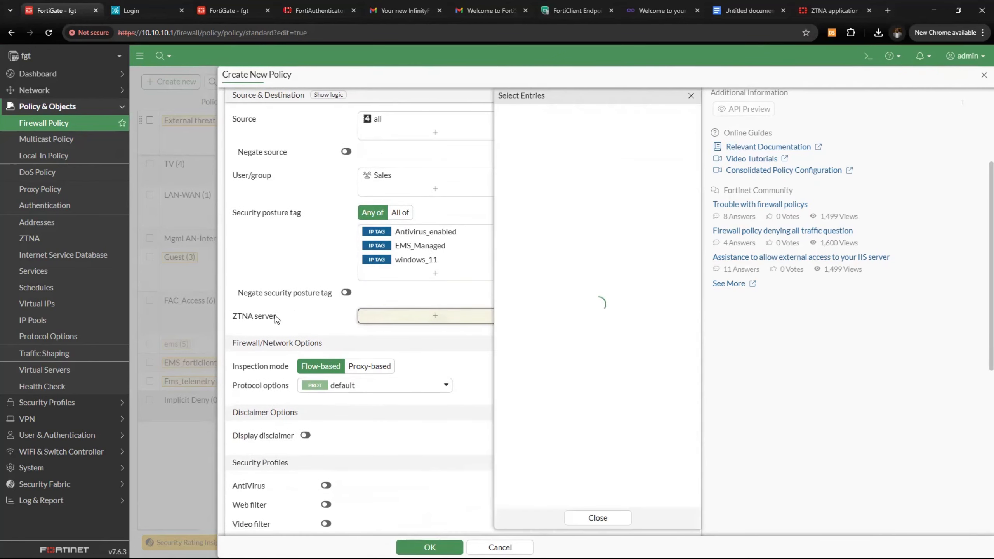
left_click(528, 171)
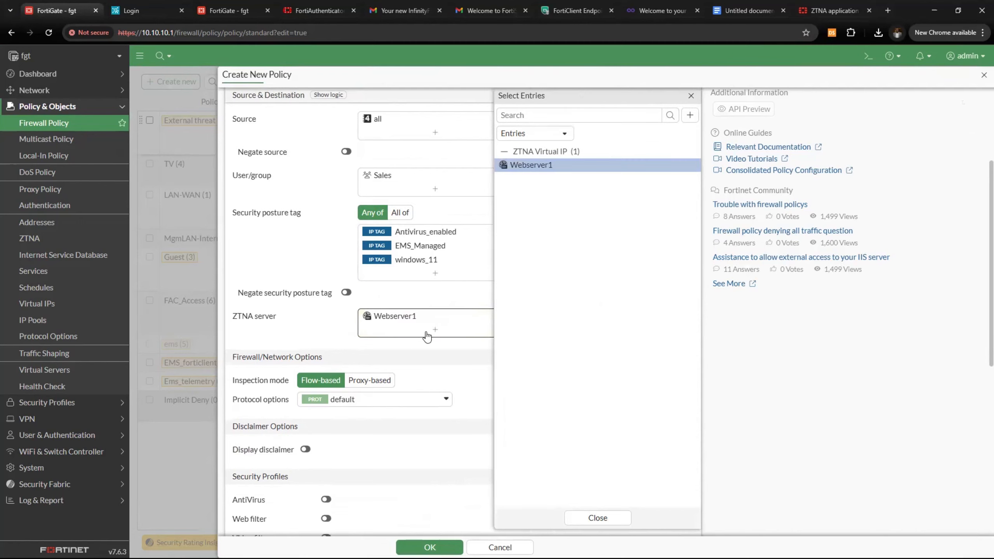
left_click(304, 329)
scroll(306, 332, "down", 6)
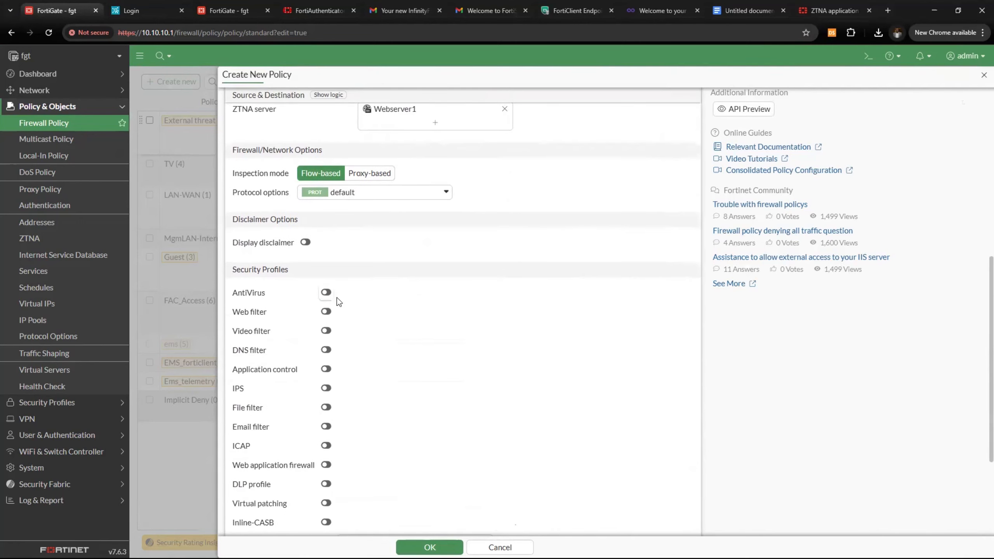
Enable the default AntiVirus profile and the block web application firewall profile
left_click(327, 293)
left_click(388, 294)
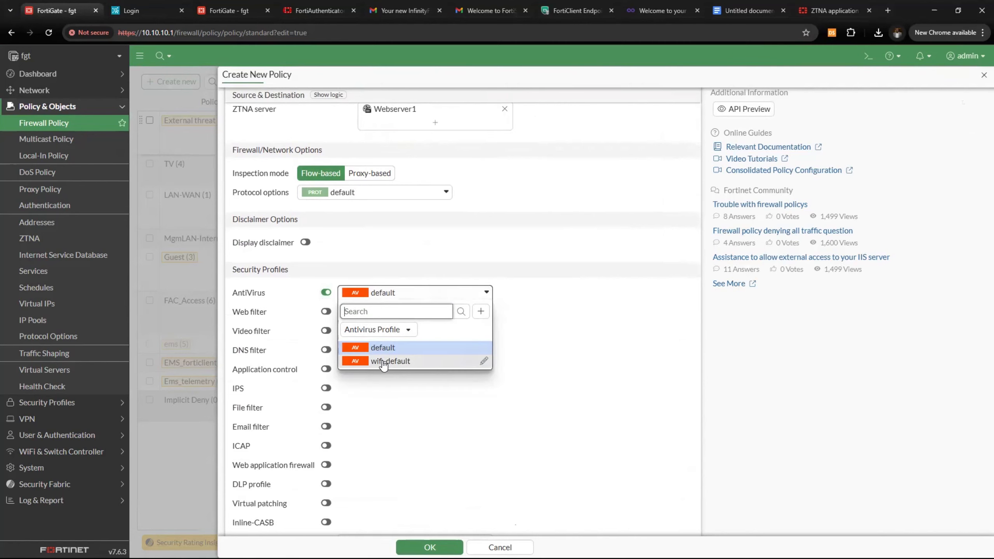
left_click(378, 349)
scroll(287, 391, "down", 2)
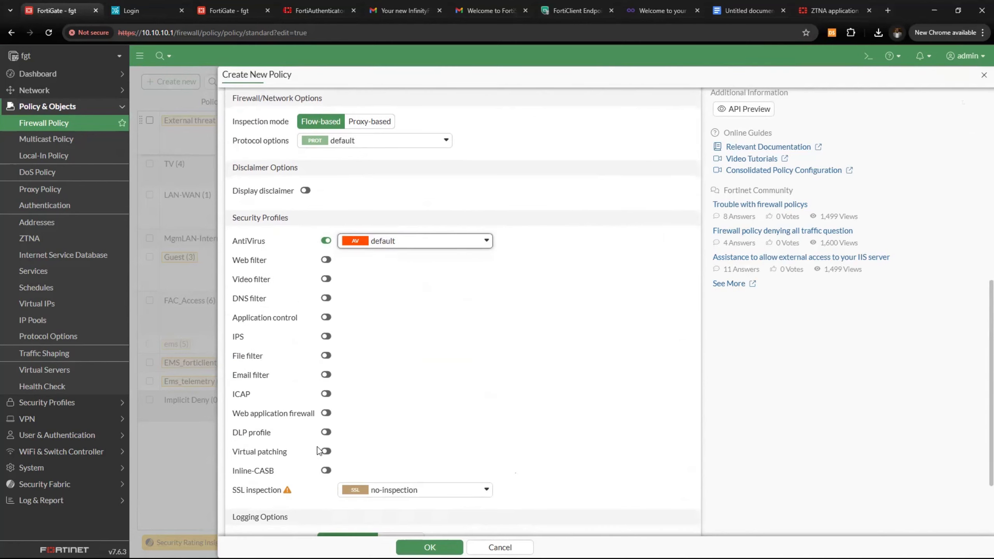
left_click(326, 413)
left_click(416, 421)
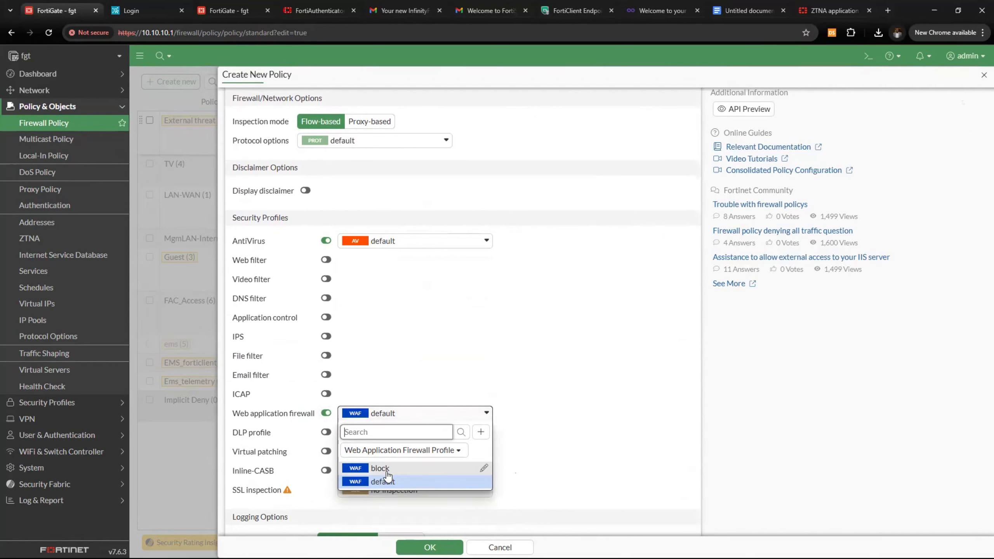
left_click(374, 467)
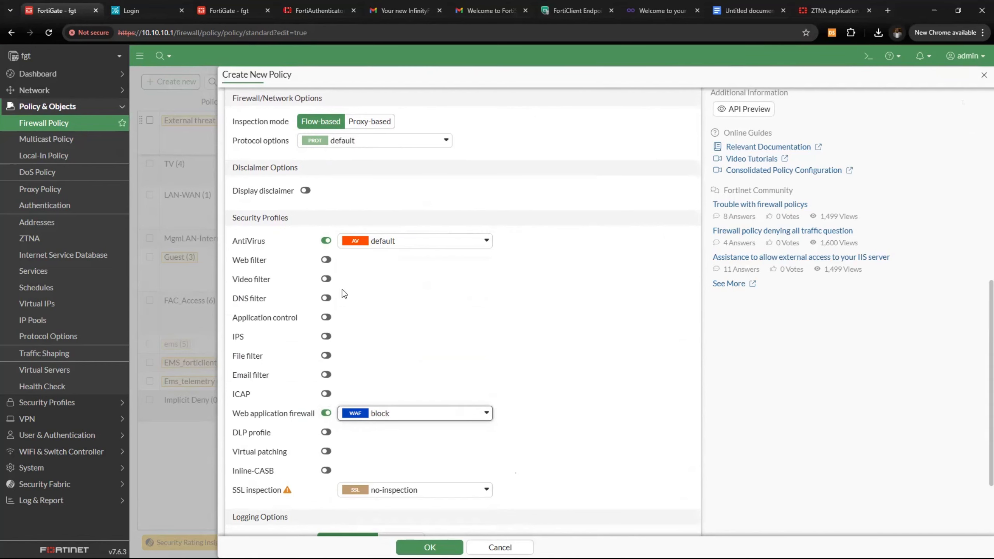
Set SSL inspection to certificate-inspection
scroll(352, 470, "down", 2)
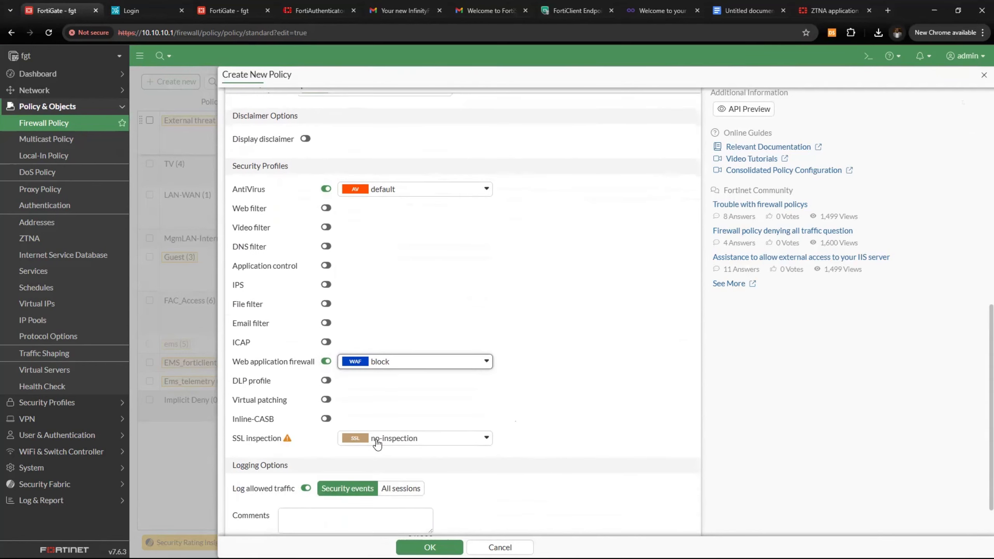
scroll(388, 433, "up", 5)
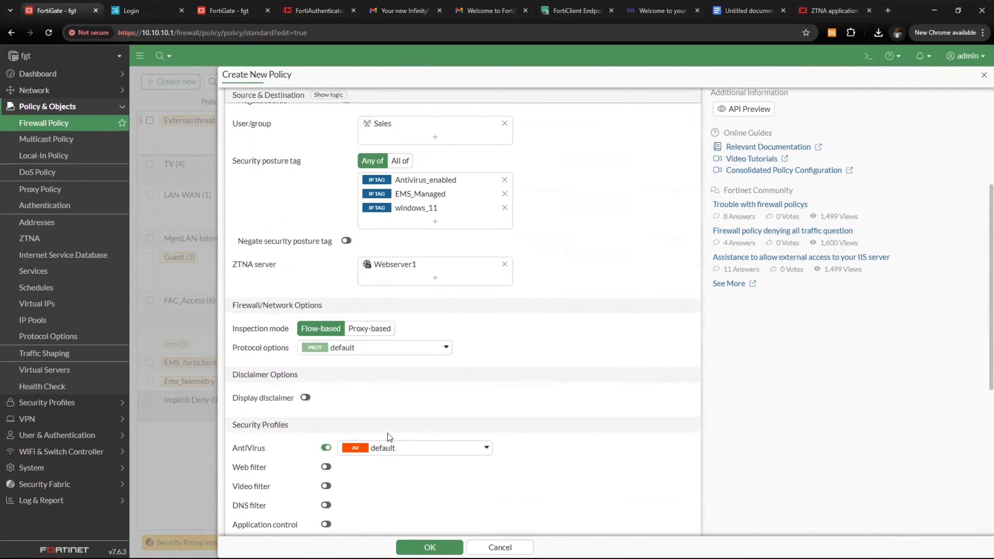
scroll(387, 433, "down", 6)
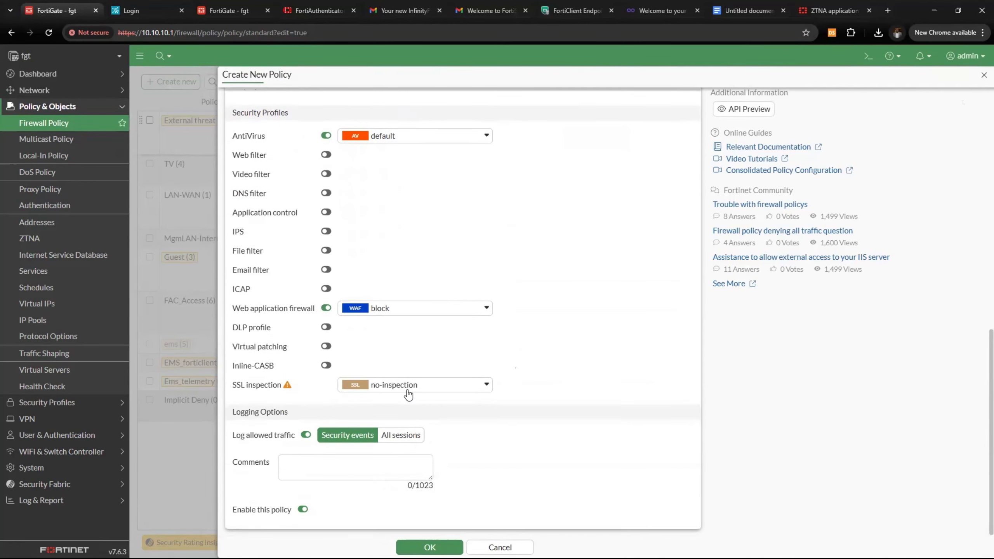
left_click(405, 386)
mouse_move(393, 467)
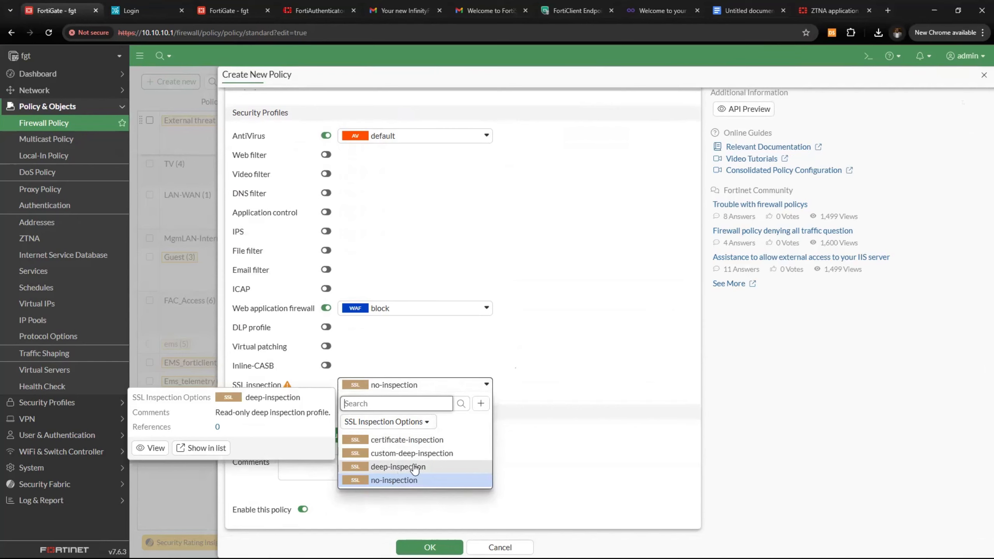
left_click(407, 440)
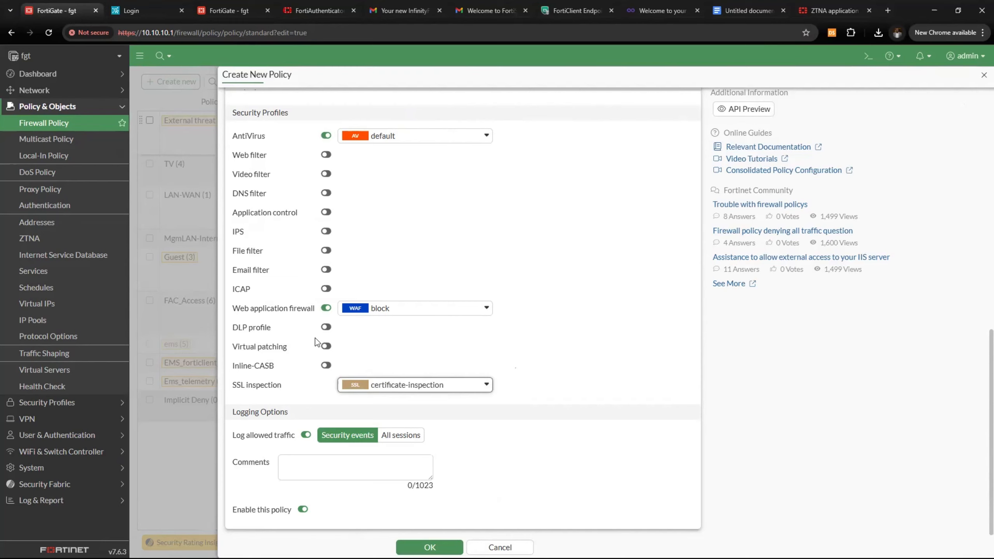
Apply the protect_http_server IPS sensor, log all sessions, and save the policy
left_click(327, 231)
left_click(393, 234)
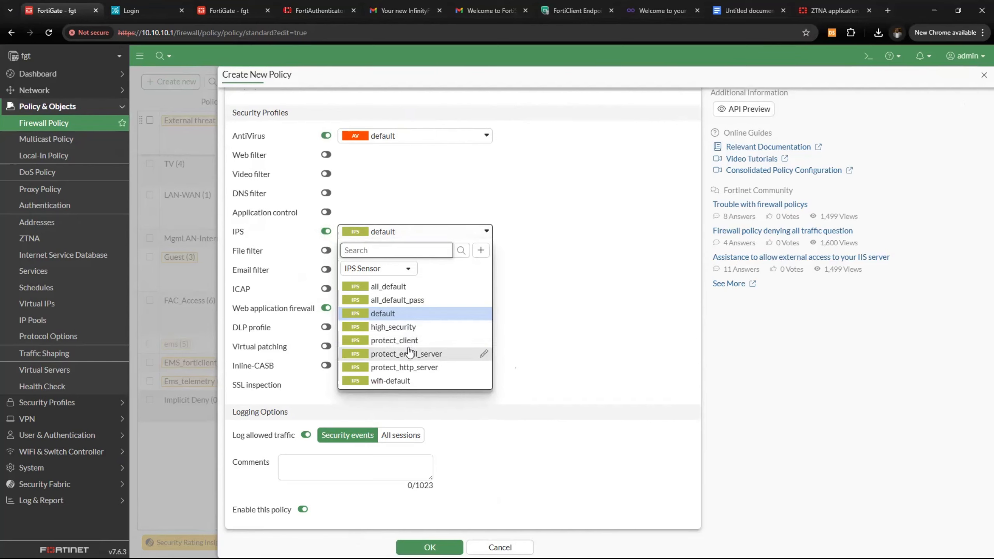
left_click(426, 371)
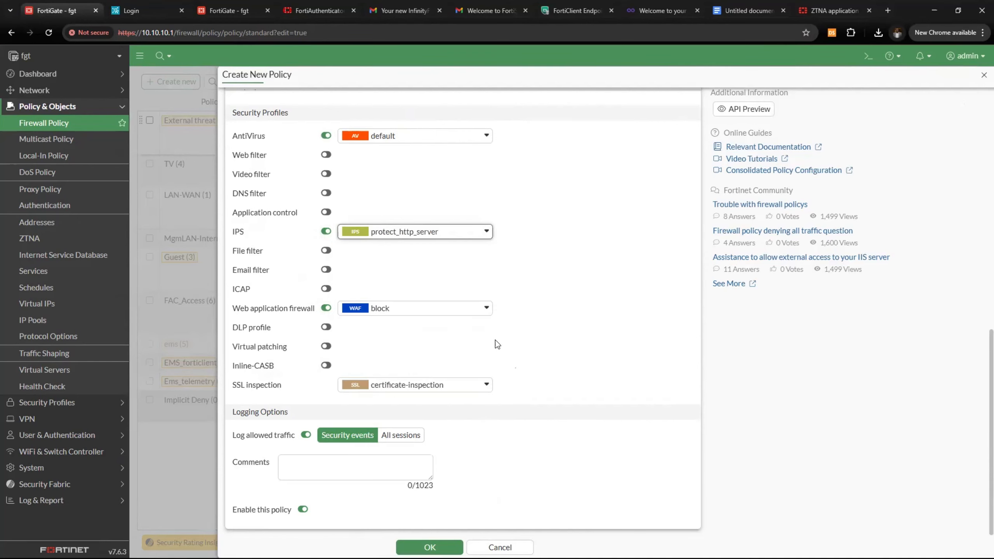
left_click(389, 435)
left_click(430, 547)
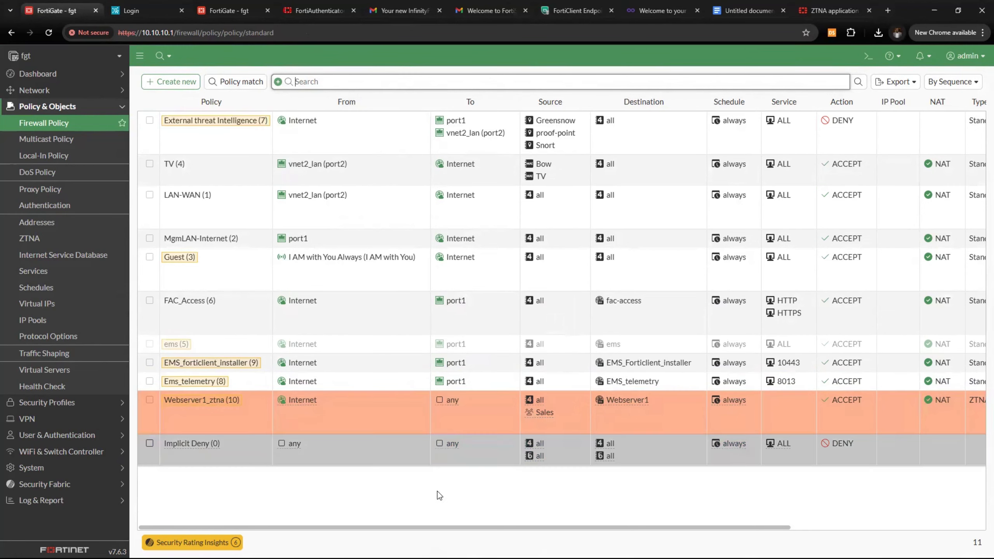
Scroll the policy table right to review the Webserver1_ztna row
left_click_drag(461, 527, 406, 528)
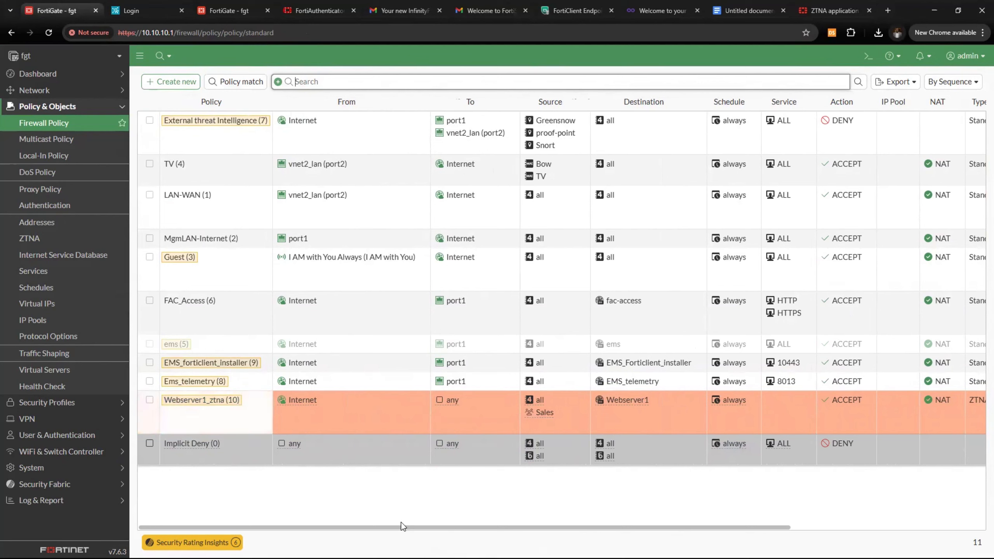
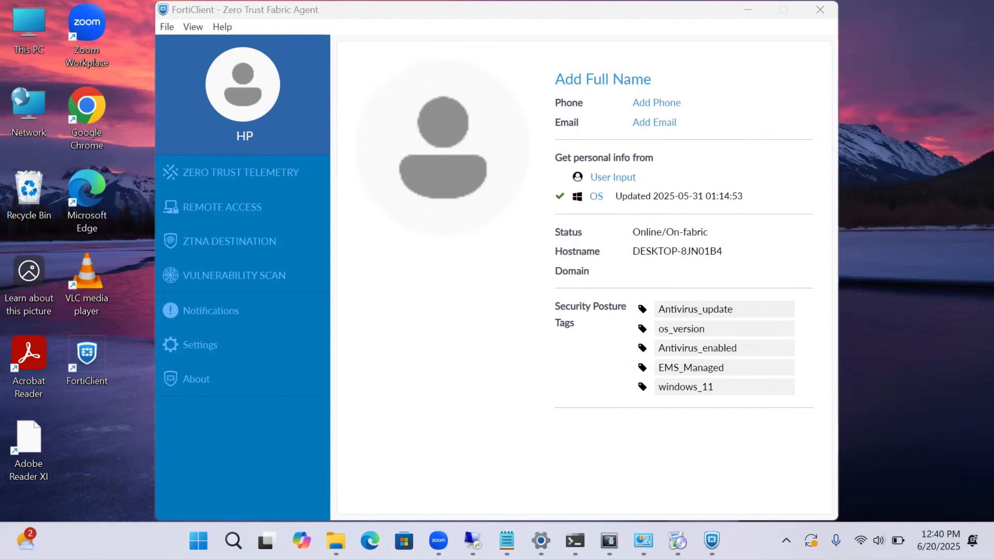
left_click(369, 541)
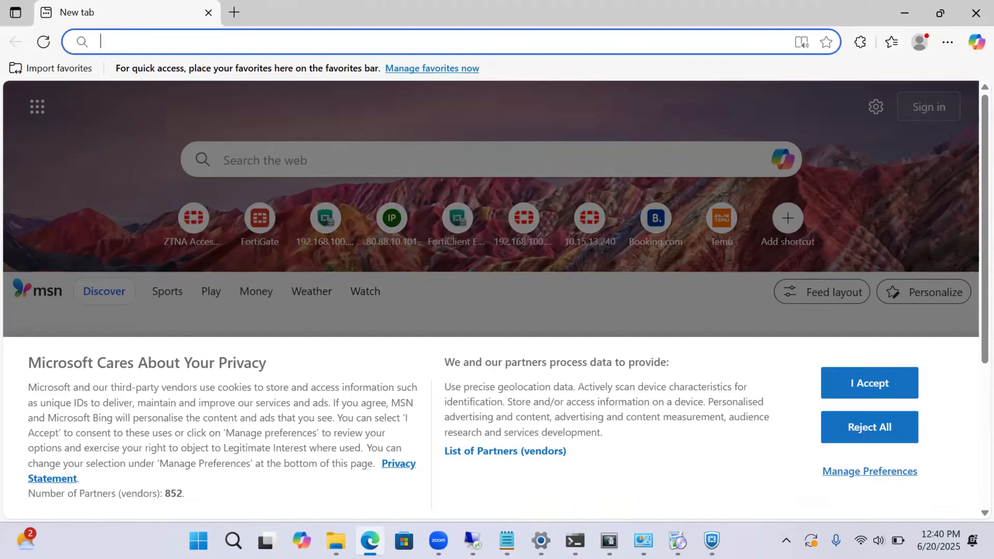
type("https://102.216.202.125:9443/")
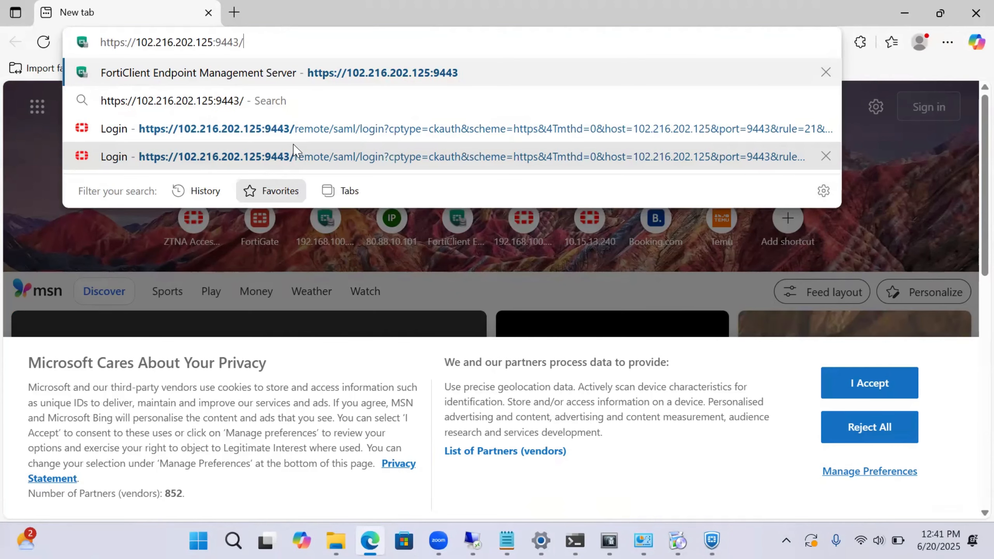
key("Return")
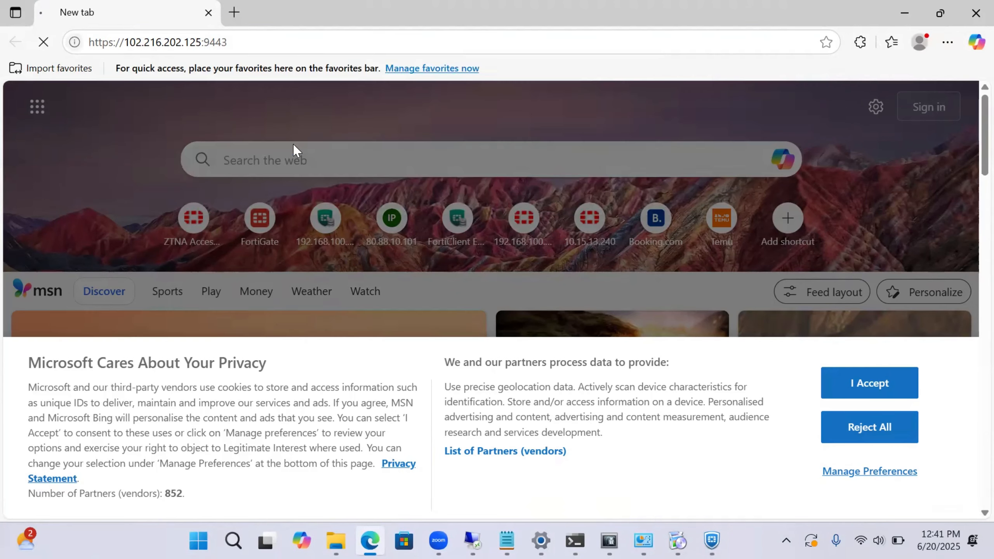
left_click(488, 146)
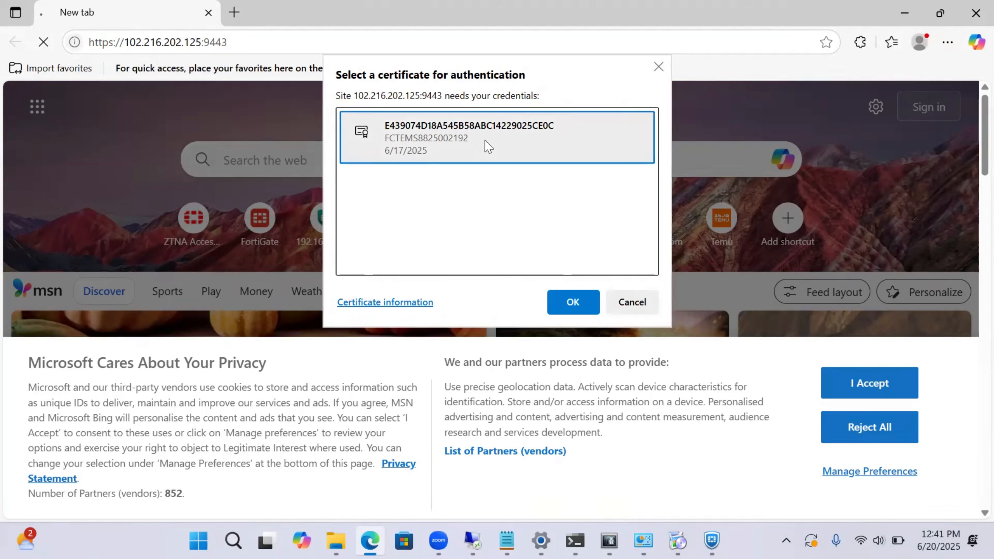
left_click(583, 302)
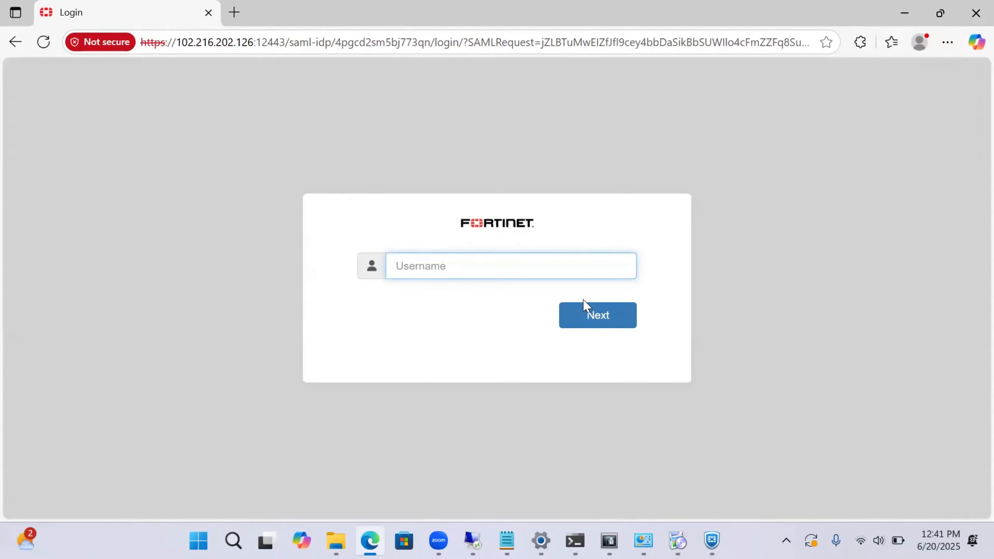
Sign in with the user's username, password and token code, decline saving the password, then return to FortiGate
type("bowale")
left_click(591, 314)
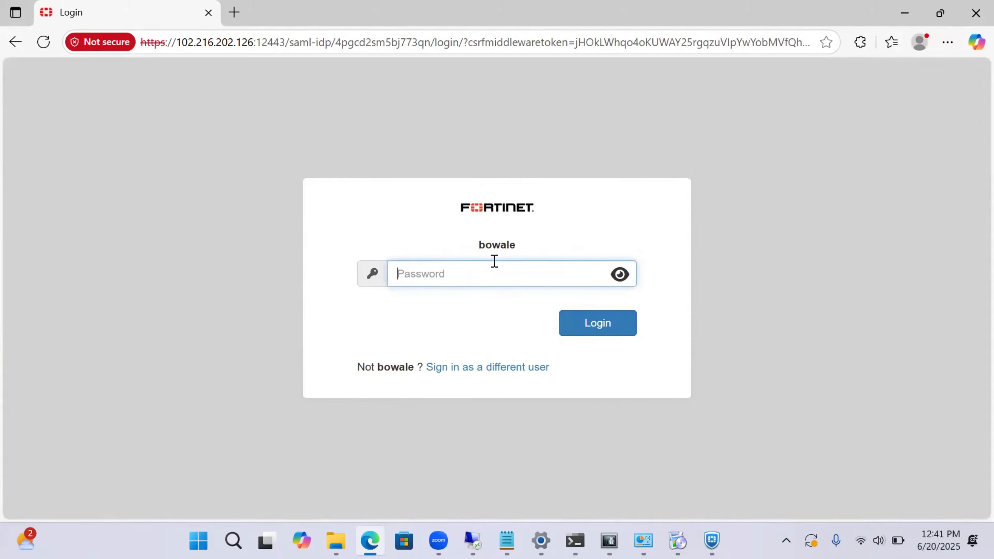
type("********")
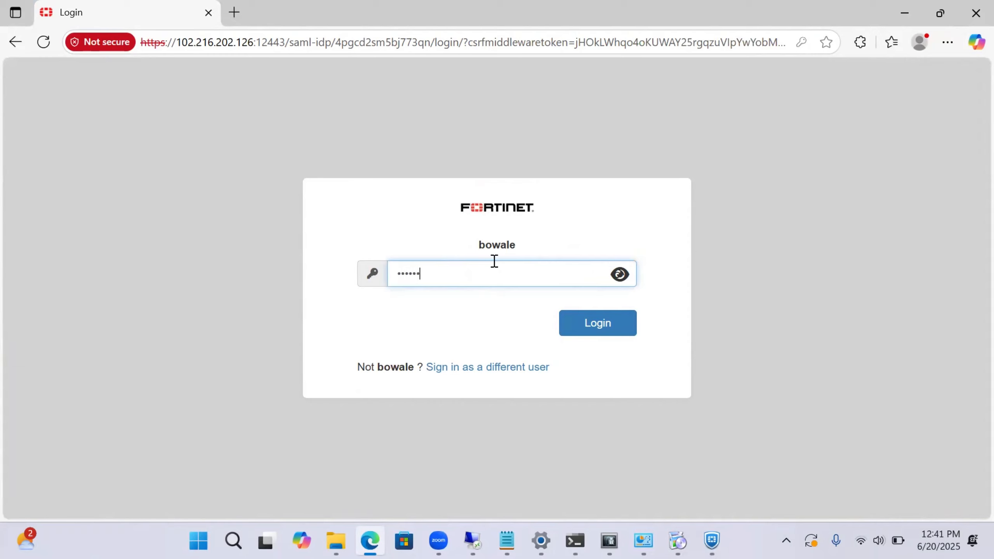
type("***")
key("Return")
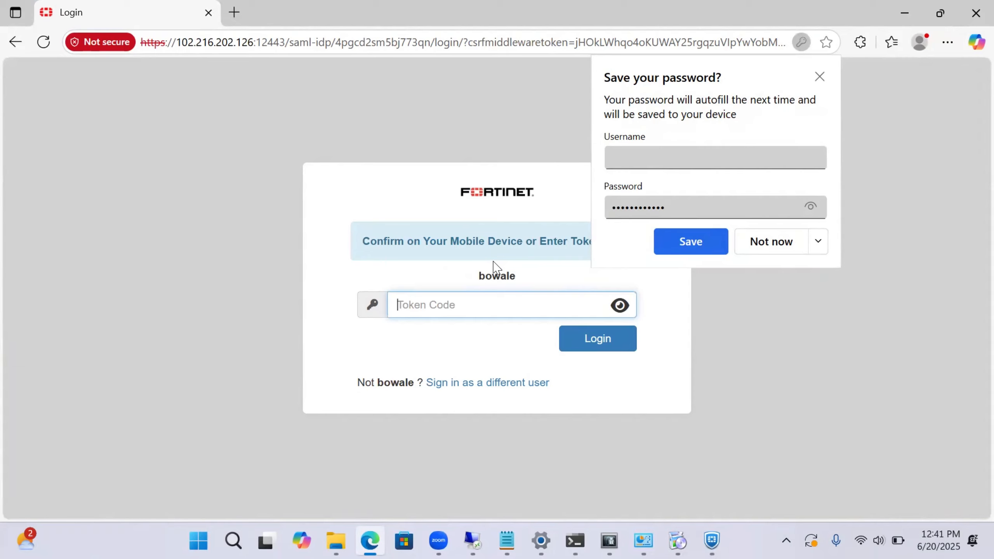
type("•••")
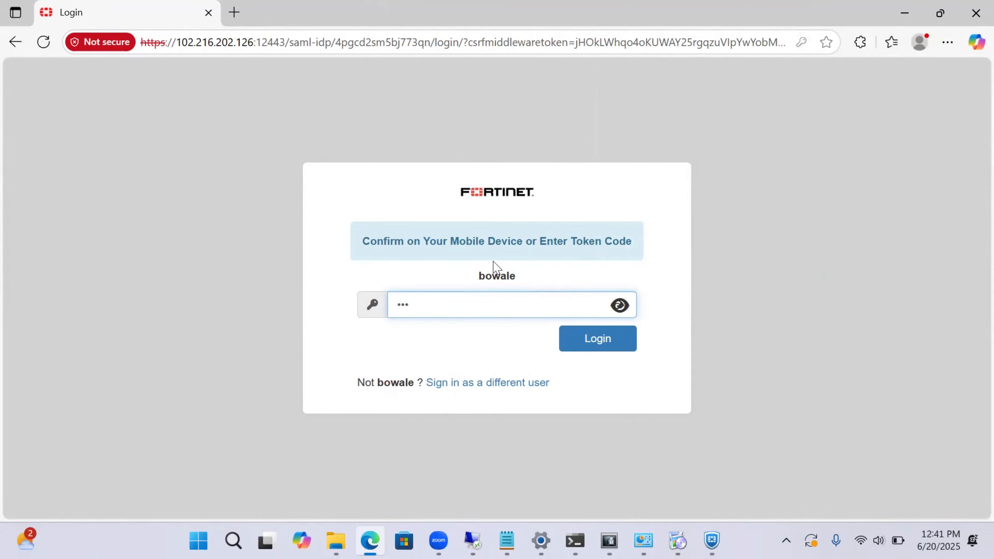
type("•••")
key("Return")
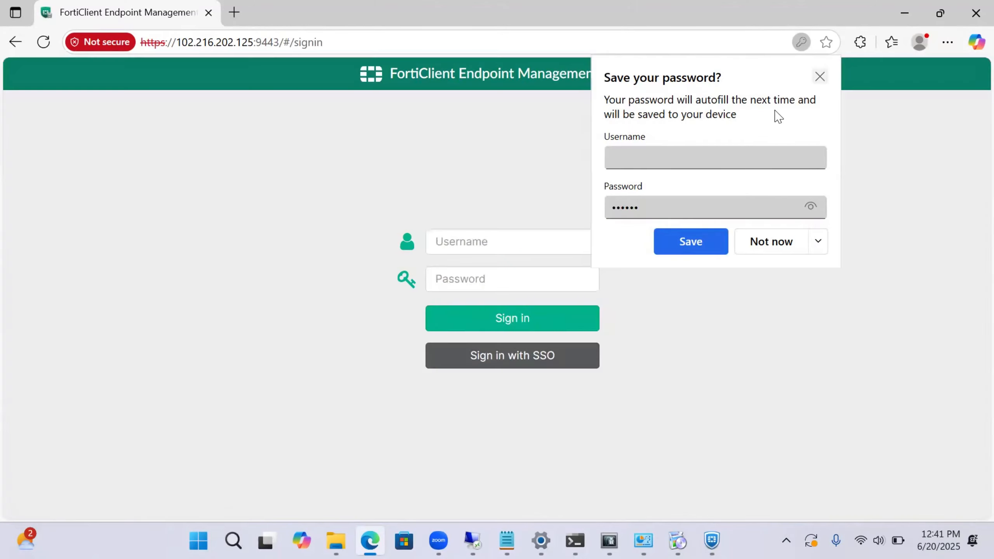
left_click(819, 77)
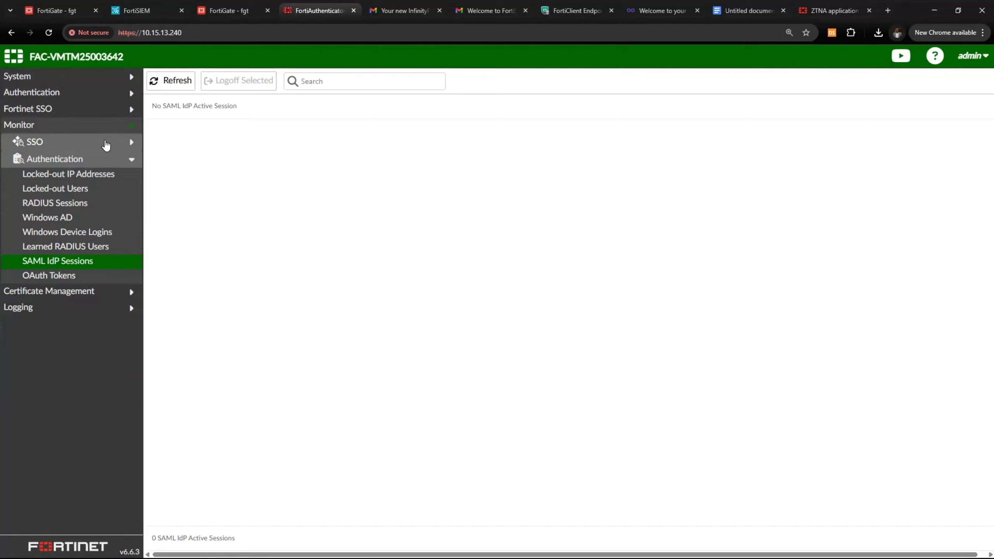
left_click(230, 10)
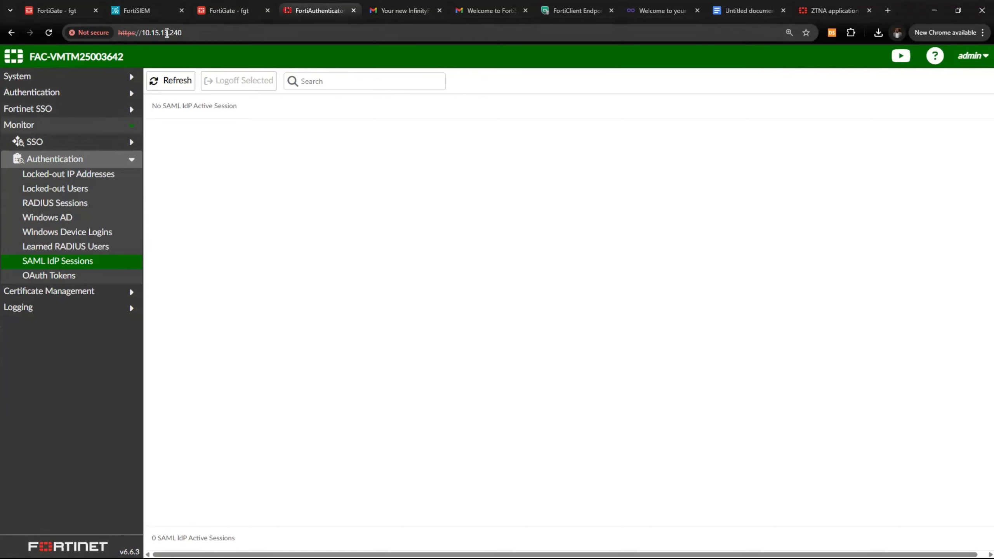
key("super")
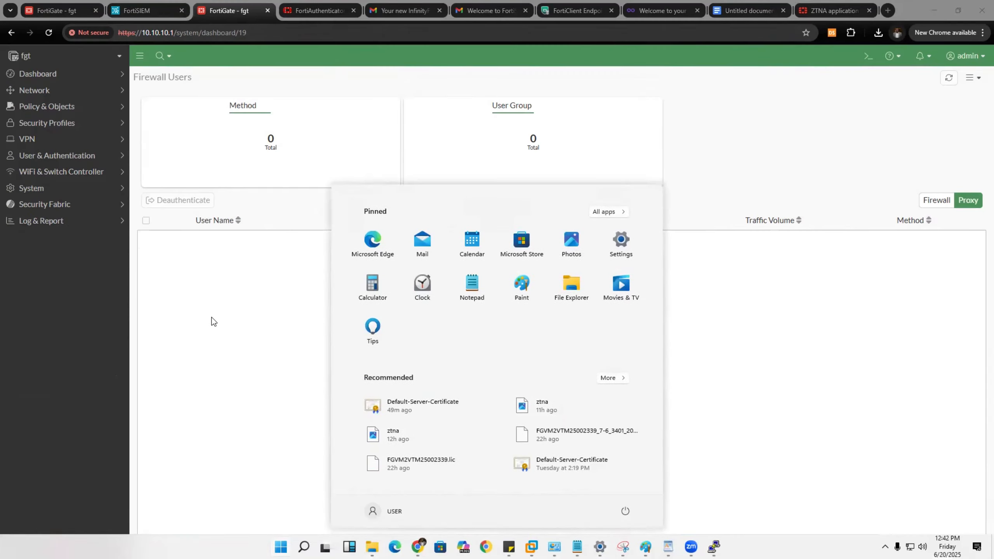
Open Policy & Objects > ZTNA and highlight Webserver1's external IP 102.216.202.125
left_click(211, 319)
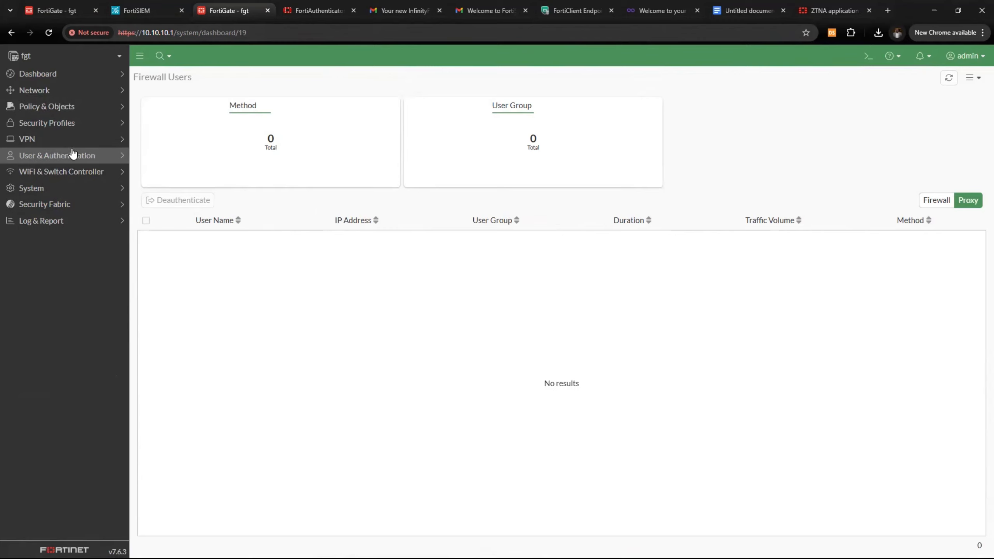
left_click(77, 107)
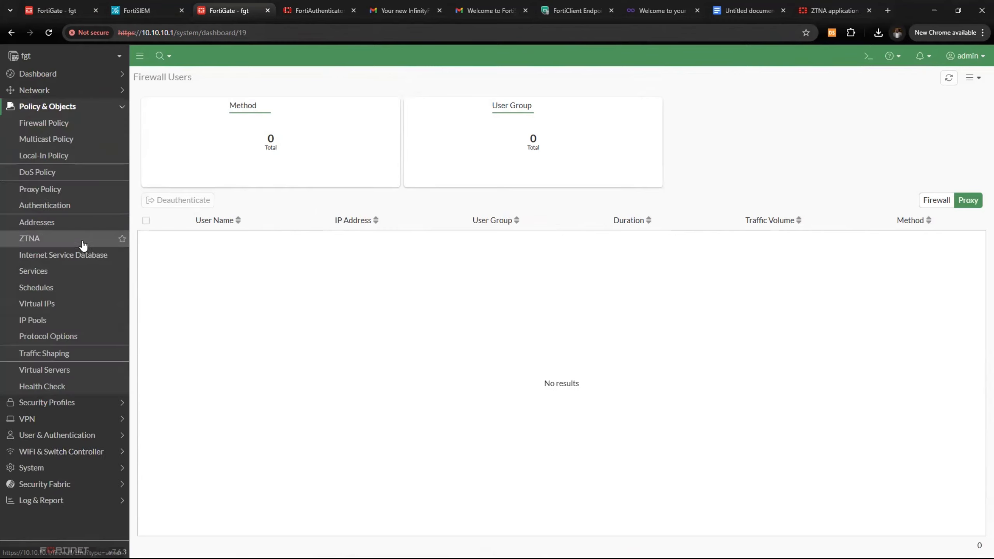
left_click(72, 239)
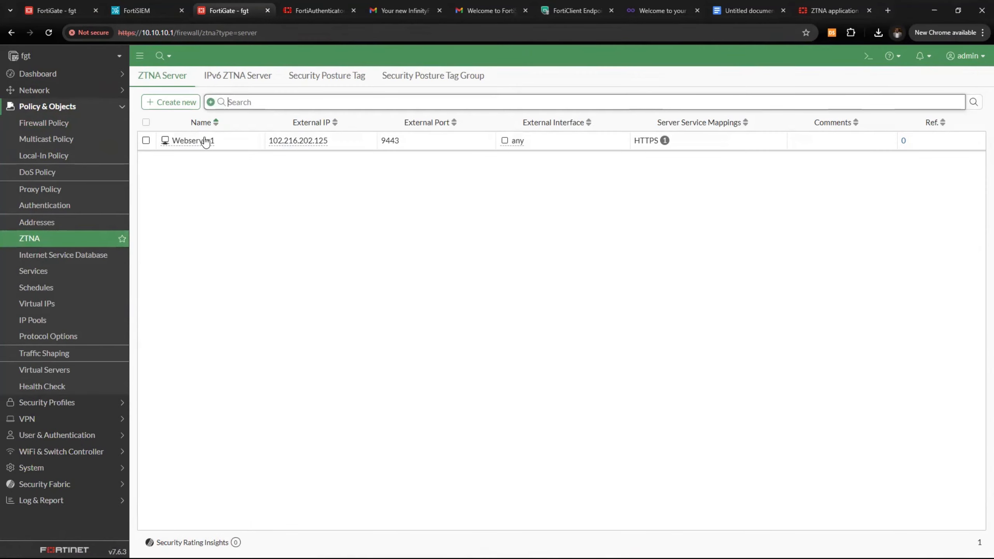
right_click(206, 142)
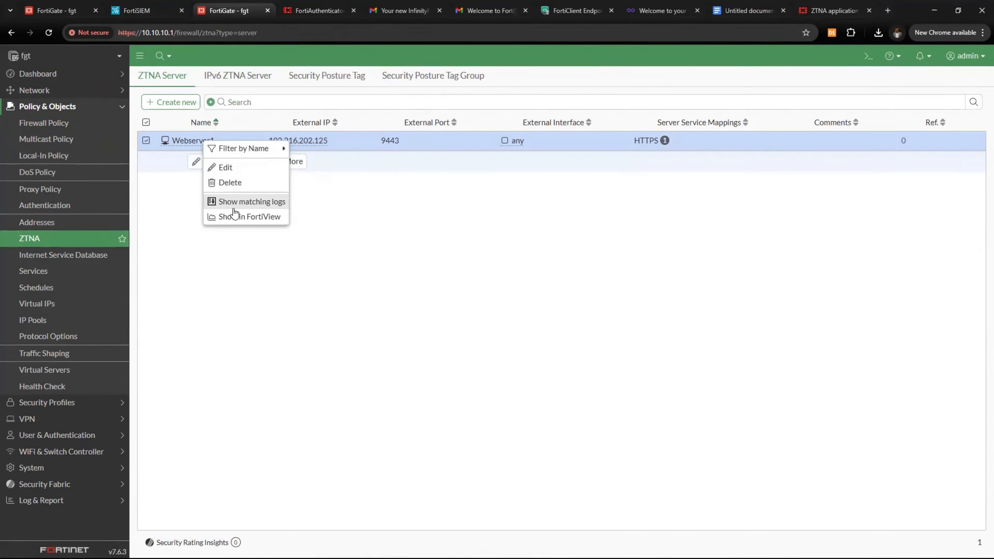
left_click(179, 158)
left_click_drag(261, 146, 342, 149)
key("ctrl+c")
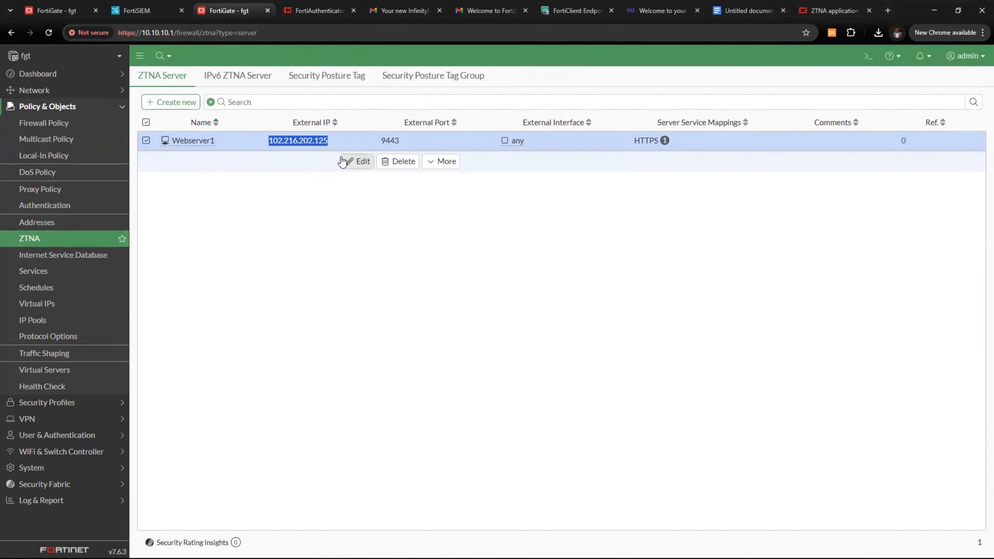
Create ZTNA server webser2 on interface any, port 8443, IP 102.216.202.125, SAML_Auth, Fortinet_Factory certificate
left_click(172, 103)
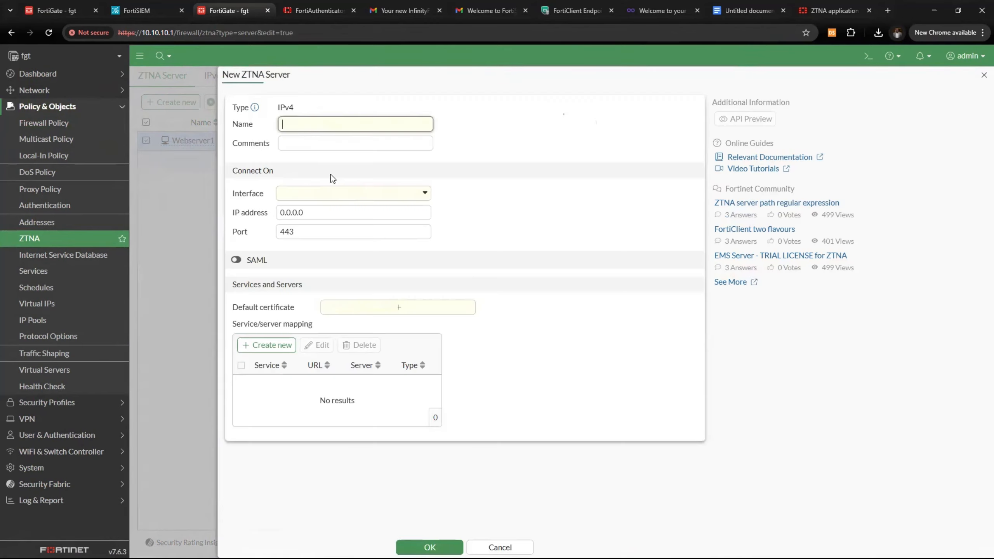
type("webser2")
left_click(325, 197)
left_click(324, 251)
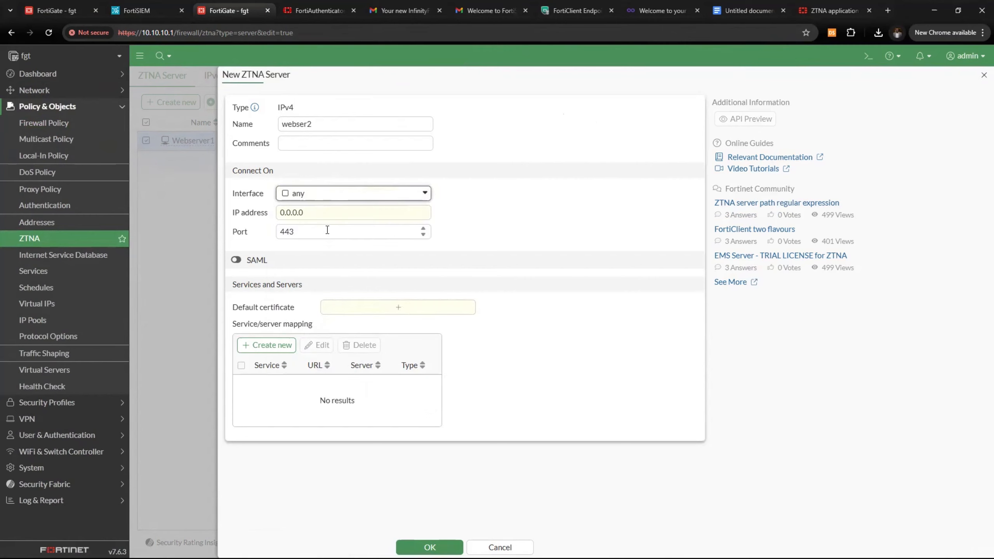
left_click(279, 232)
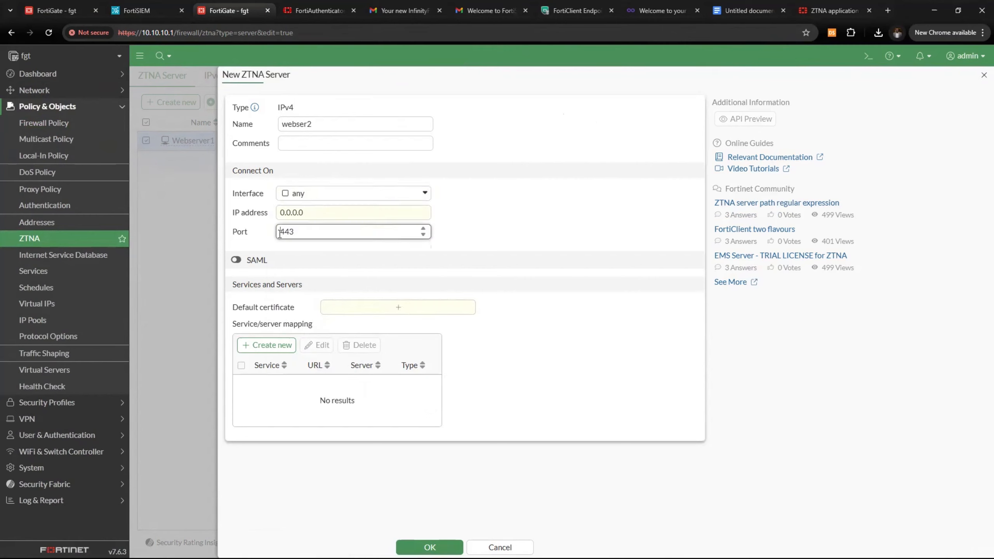
type("8")
left_click_drag(325, 215, 239, 218)
key("ctrl+v")
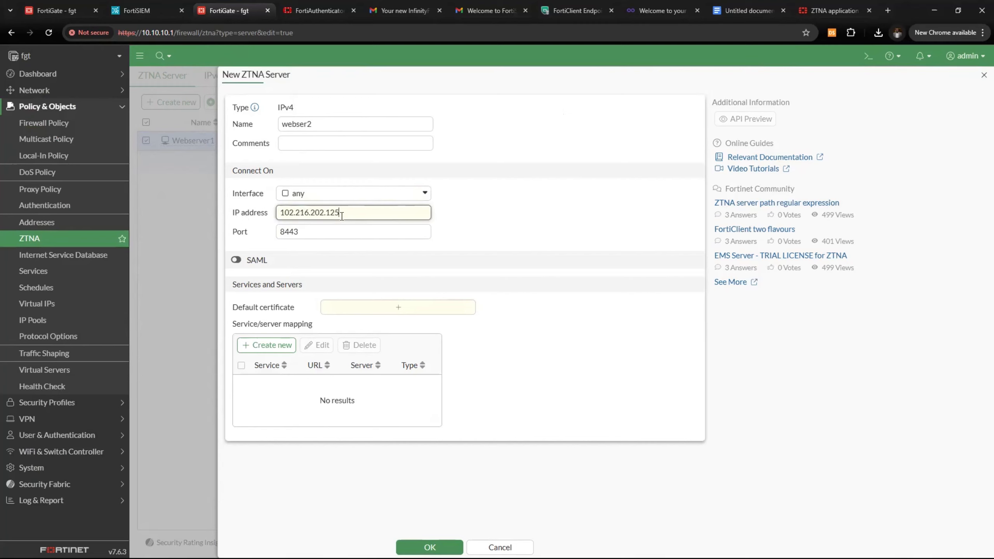
left_click(236, 260)
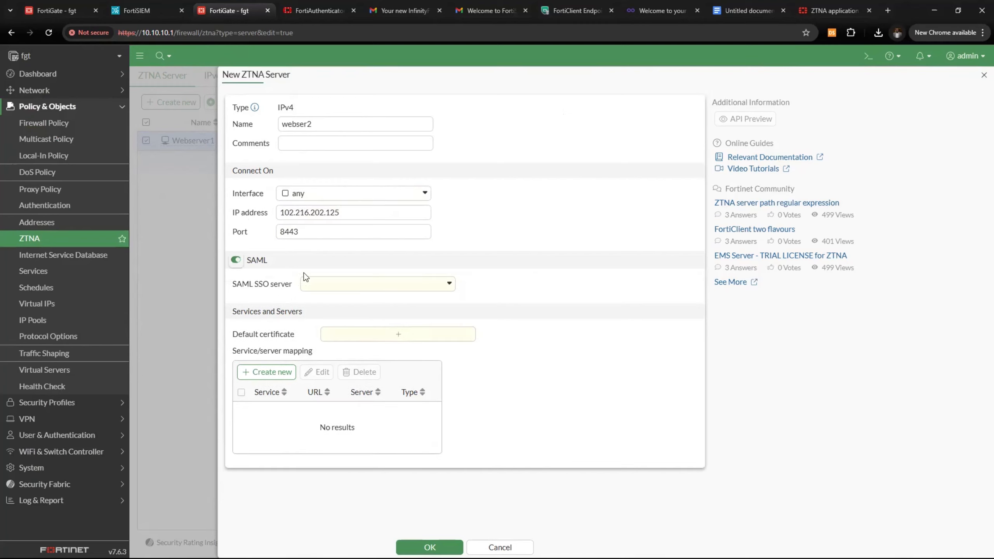
left_click(350, 286)
left_click(350, 339)
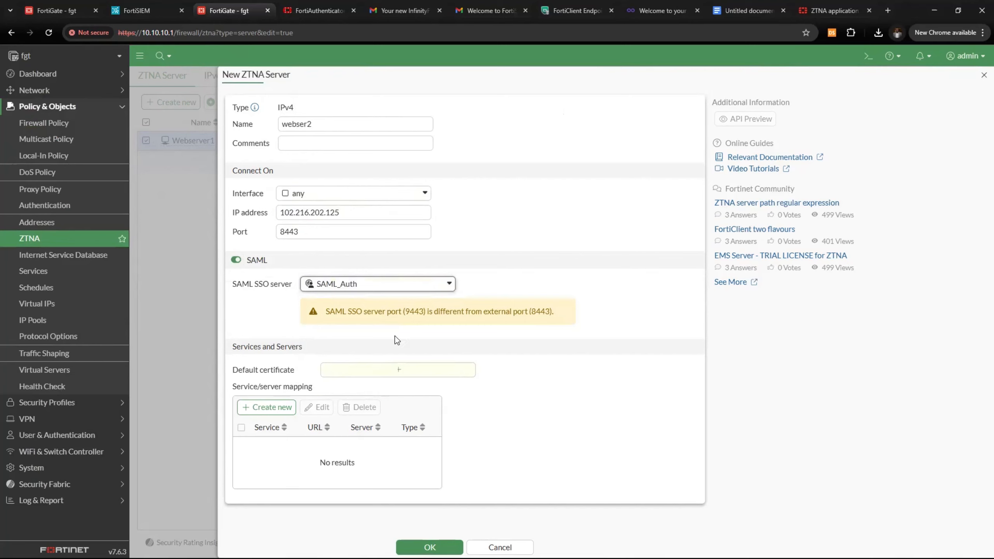
left_click(382, 372)
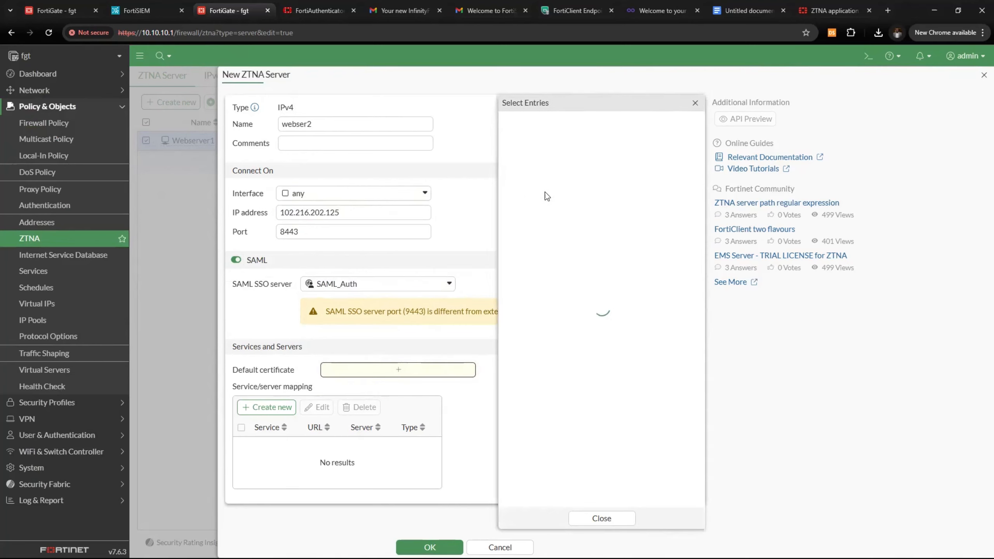
left_click(509, 159)
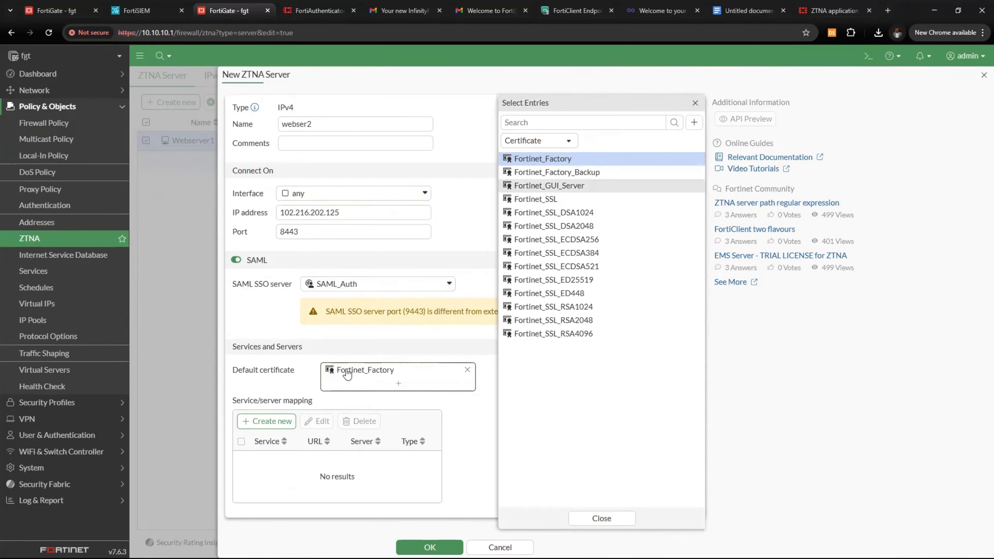
Add an HTTPS mapping to server 10.15.13.240 and save the ZTNA server
left_click(266, 421)
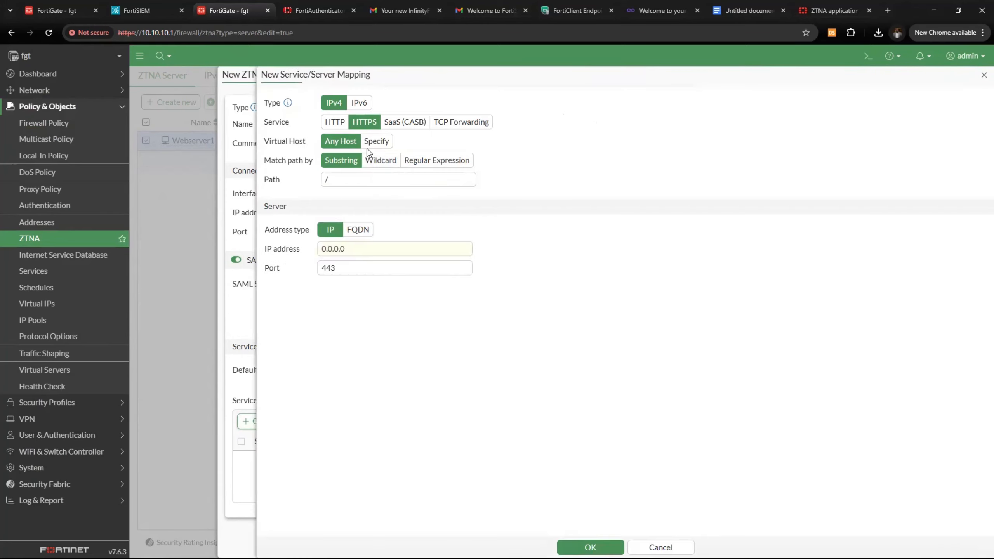
left_click(355, 247)
type("10.")
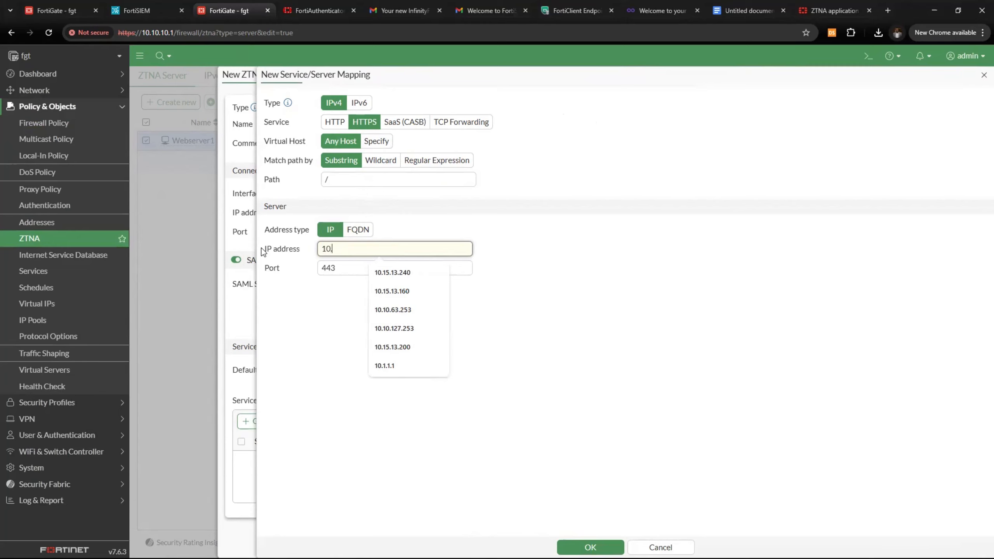
type("15.13.")
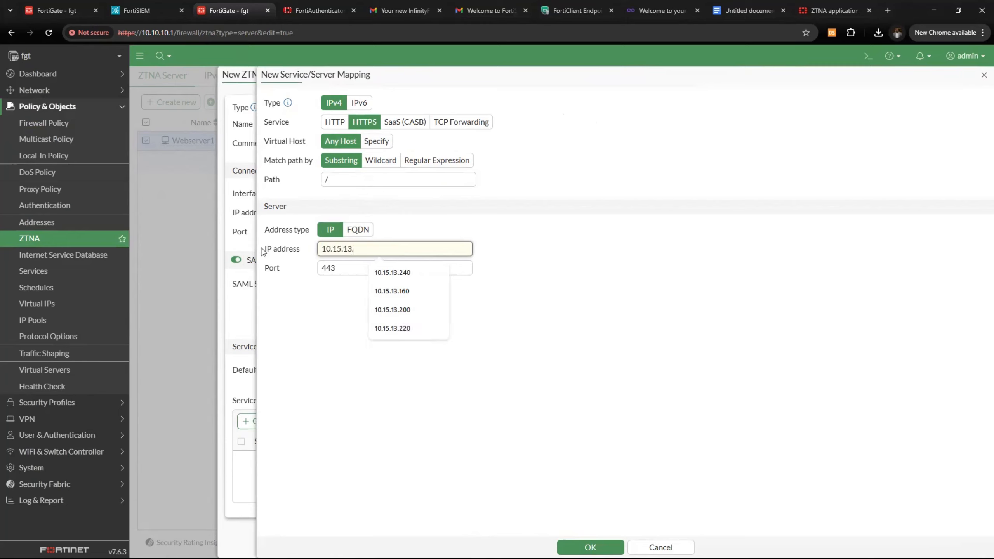
type("160")
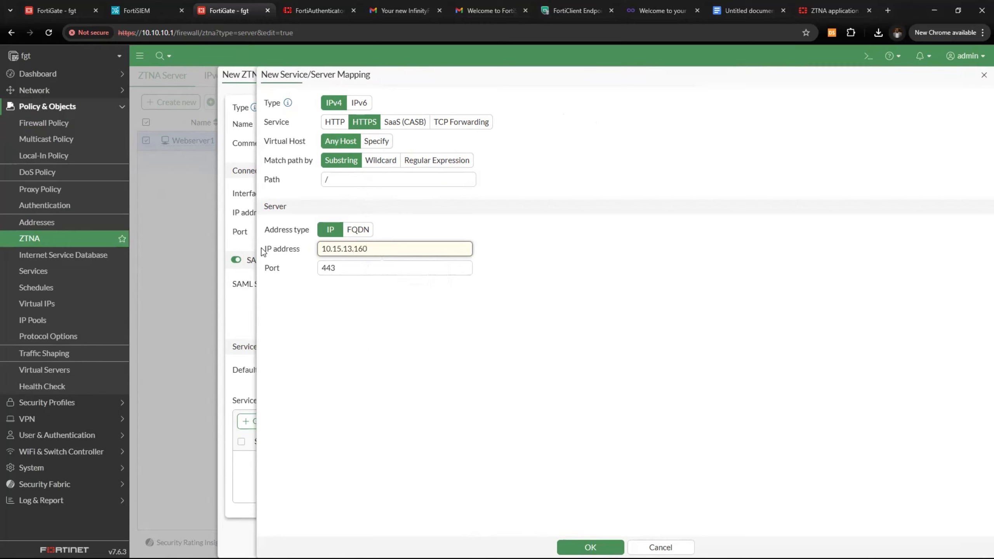
key("BackSpace")
key("BackSpace")
key("BackSpace")
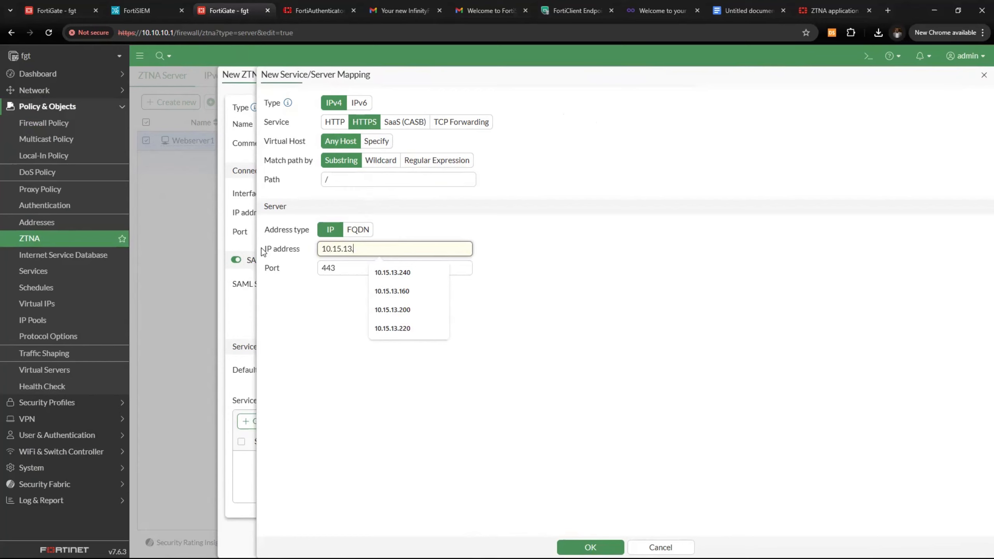
type("240")
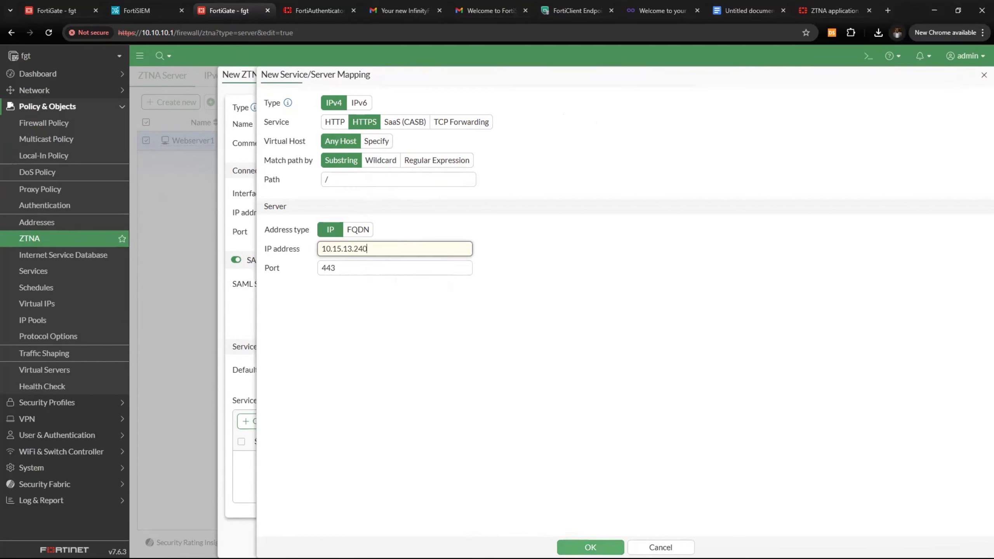
left_click(590, 547)
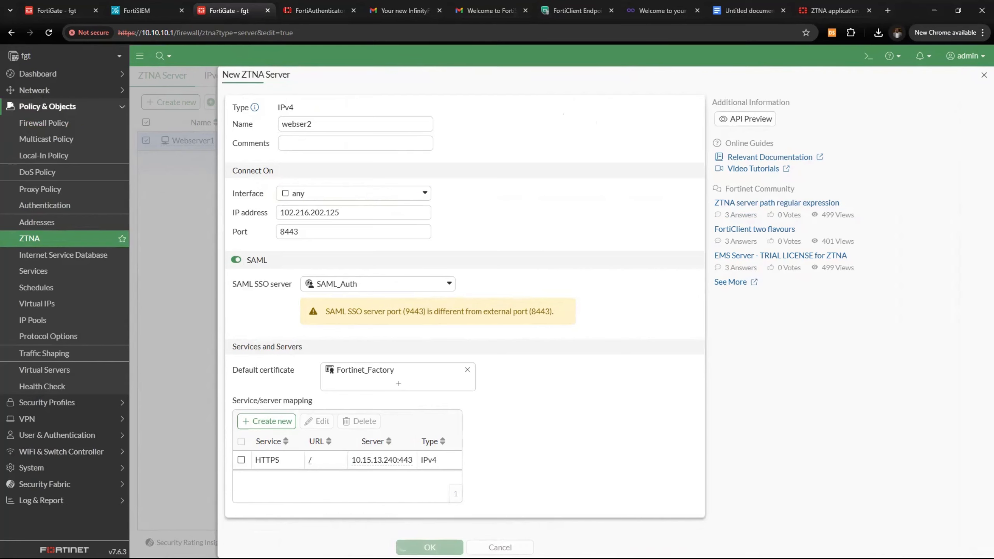
left_click(429, 547)
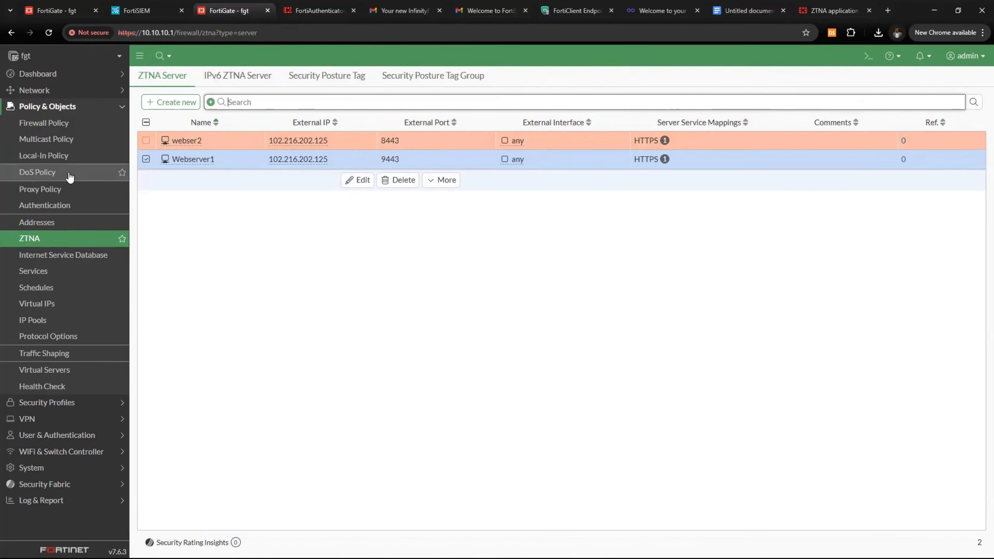
Copy the Webserver1_ztna policy and insert a new policy above it
left_click(71, 132)
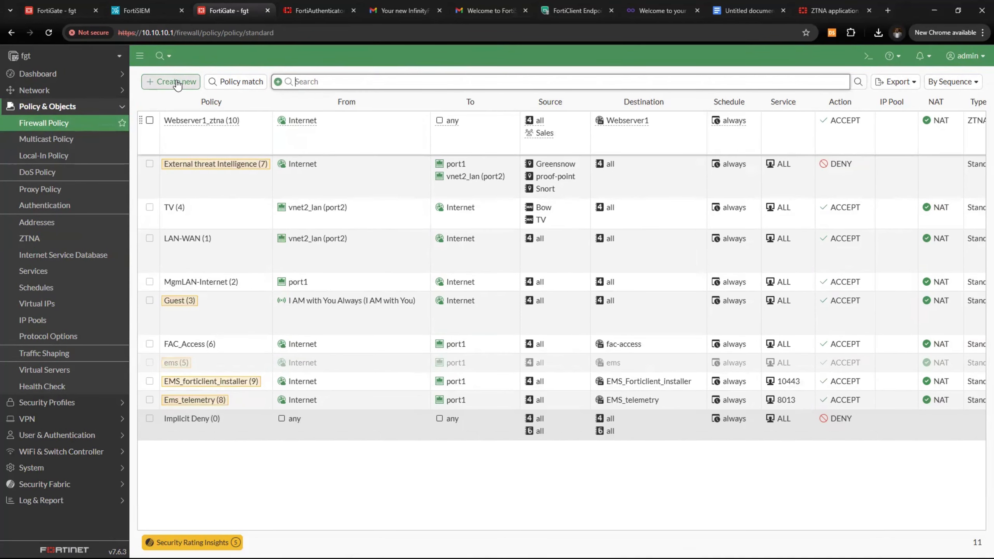
left_click(212, 152)
right_click(212, 150)
mouse_move(250, 210)
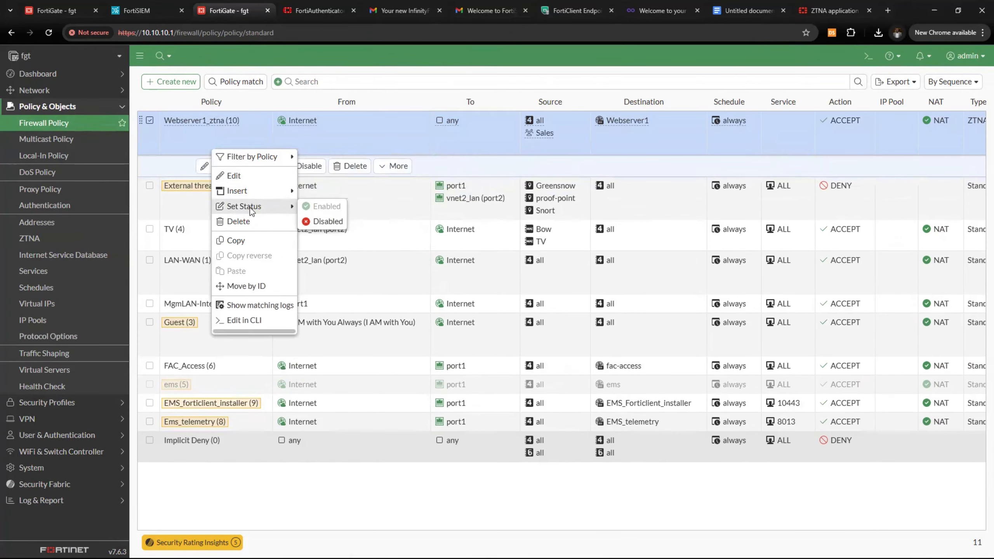
left_click(243, 239)
right_click(239, 139)
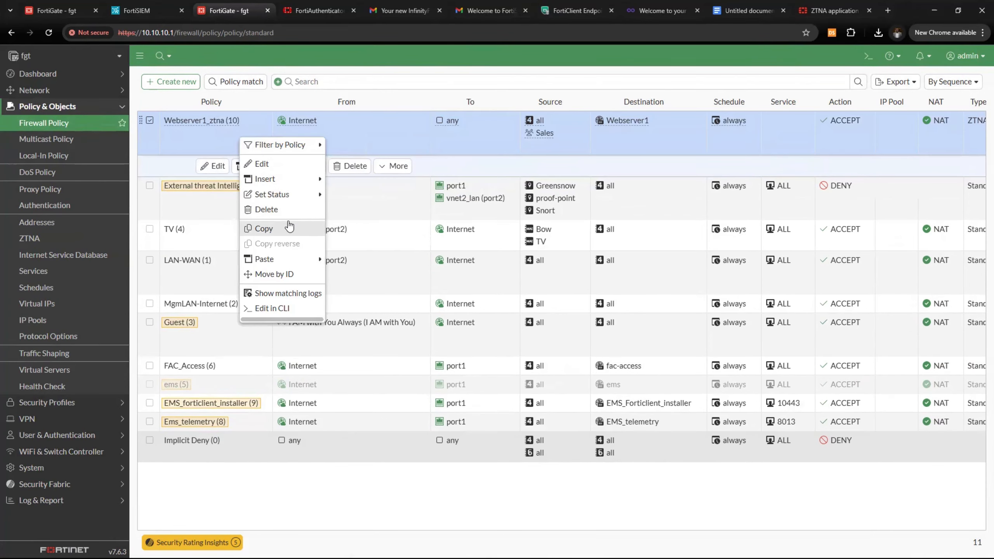
mouse_move(304, 183)
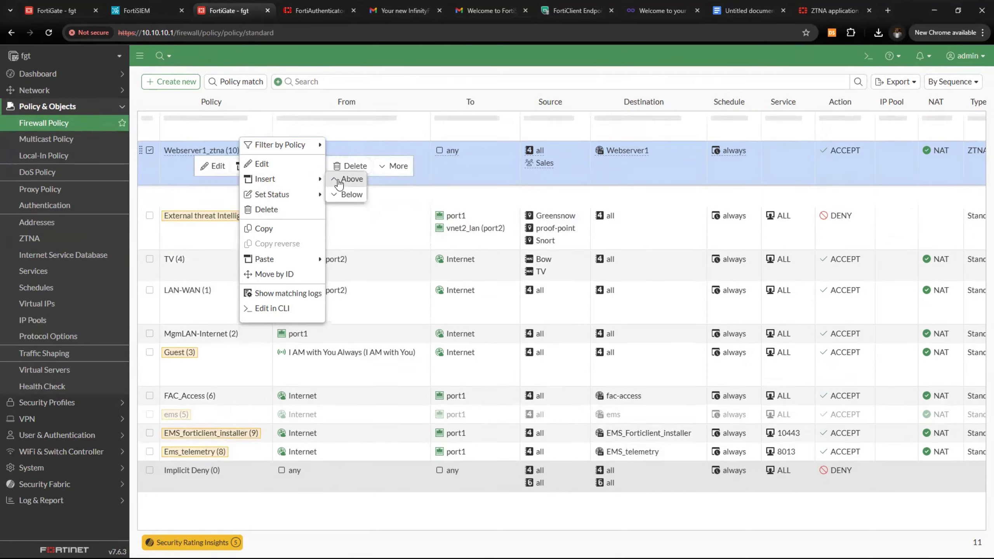
left_click(350, 178)
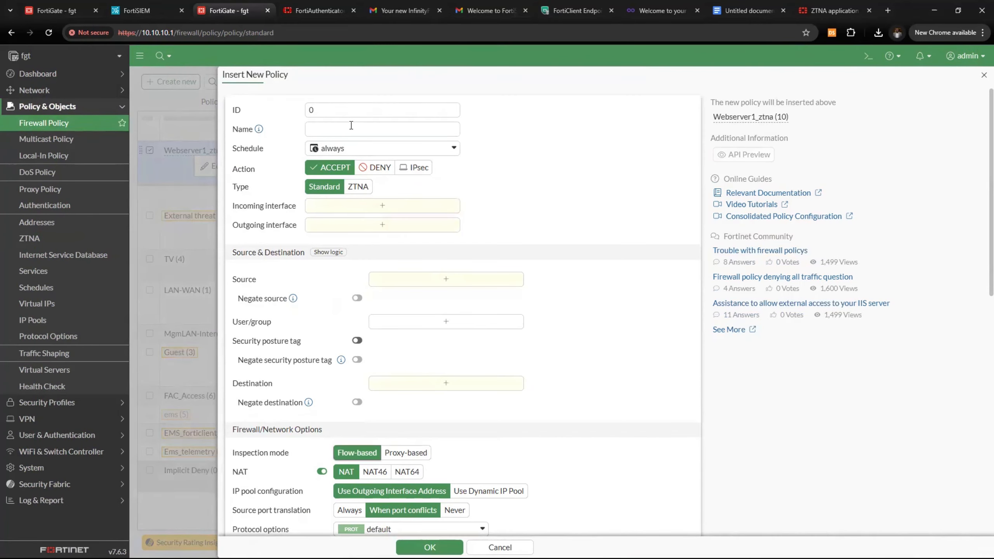
Name the policy webserver2, type ZTNA, incoming Internet, source all, user group Finance
left_click(349, 126)
type("webserver2")
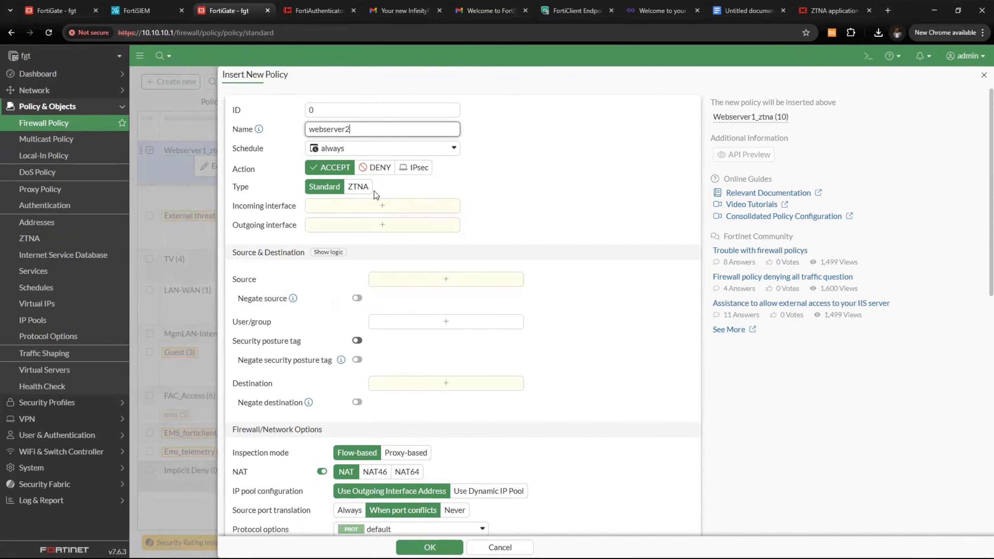
left_click(363, 187)
left_click(371, 209)
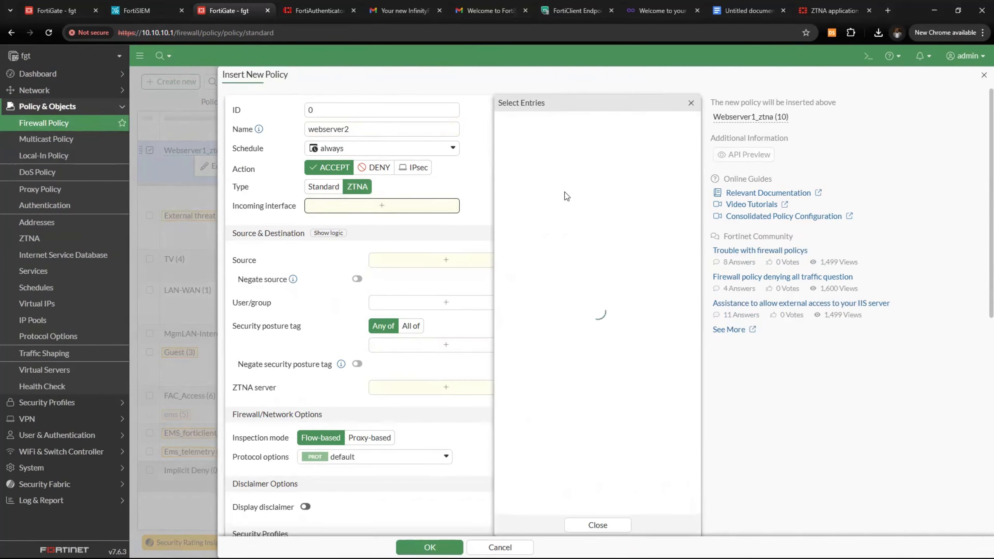
left_click(539, 187)
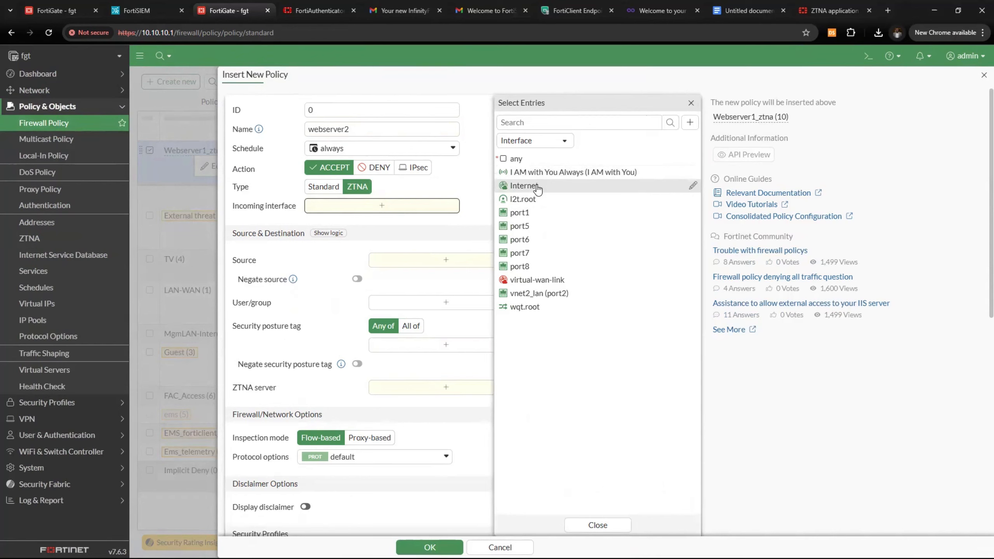
left_click(399, 277)
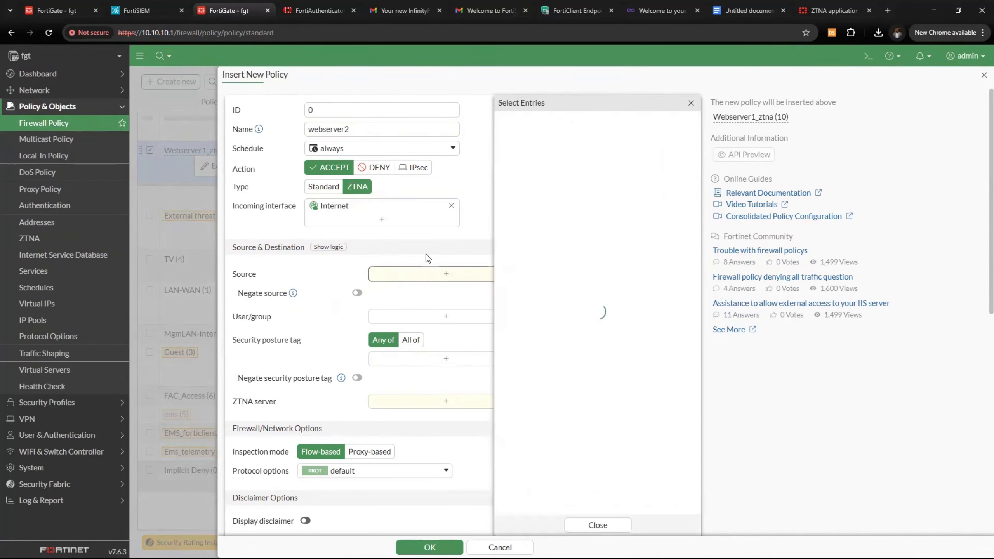
left_click(514, 266)
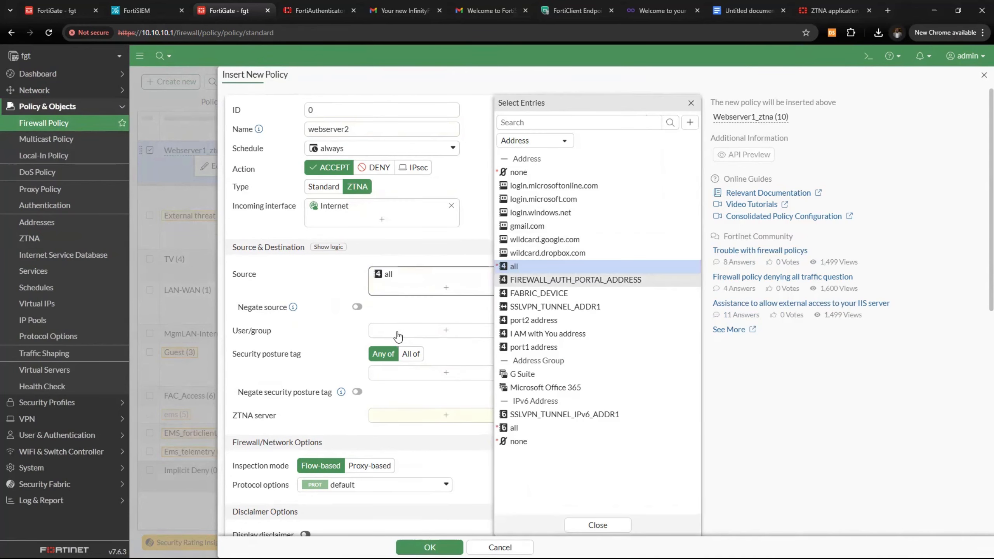
left_click(398, 336)
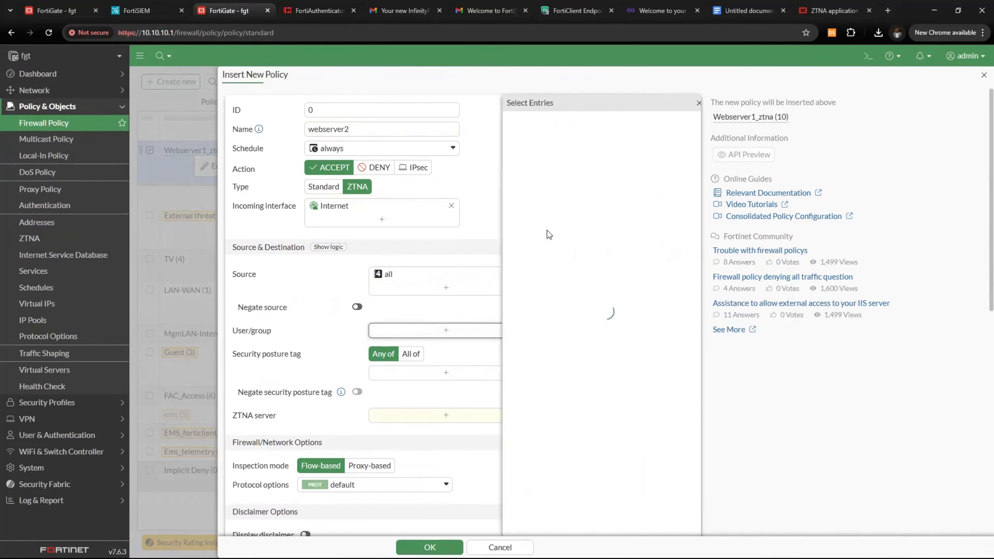
left_click(520, 199)
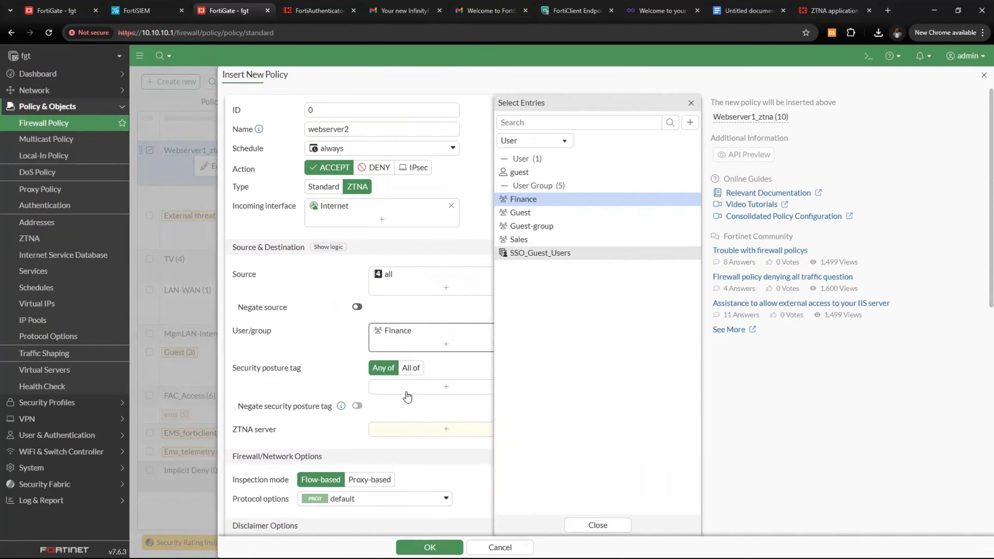
Set the ZTNA server to webser2, log all sessions, and save the policy
left_click(407, 428)
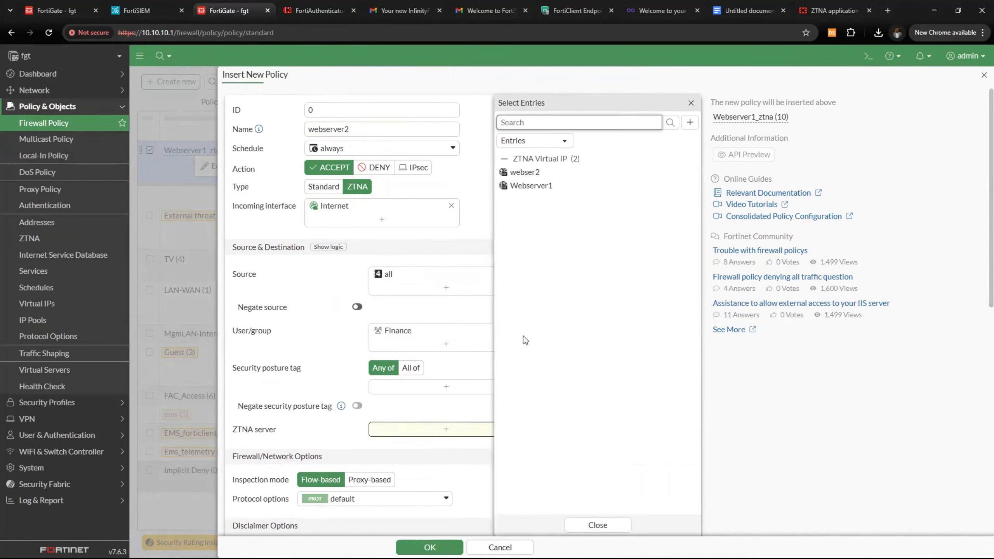
left_click(526, 172)
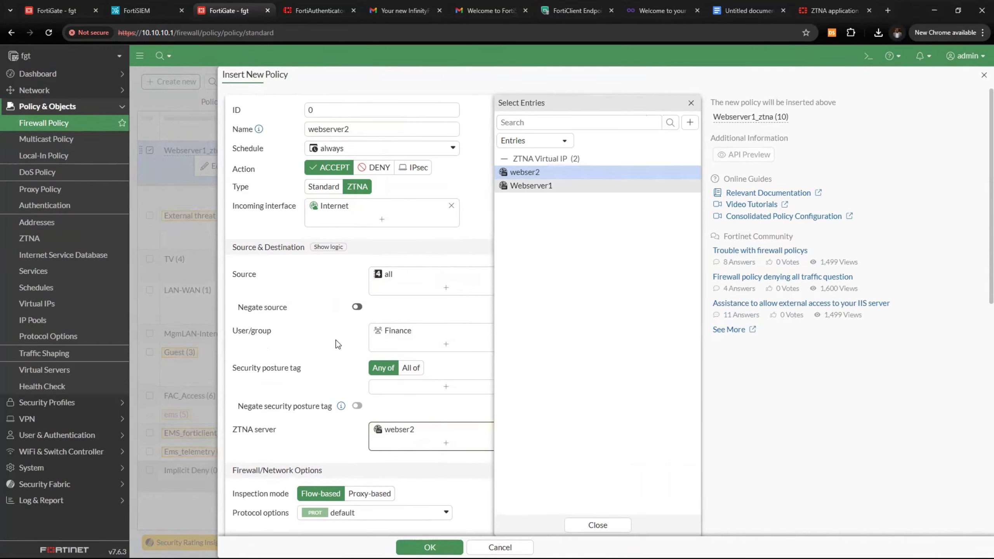
left_click(342, 355)
scroll(346, 362, "down", 5)
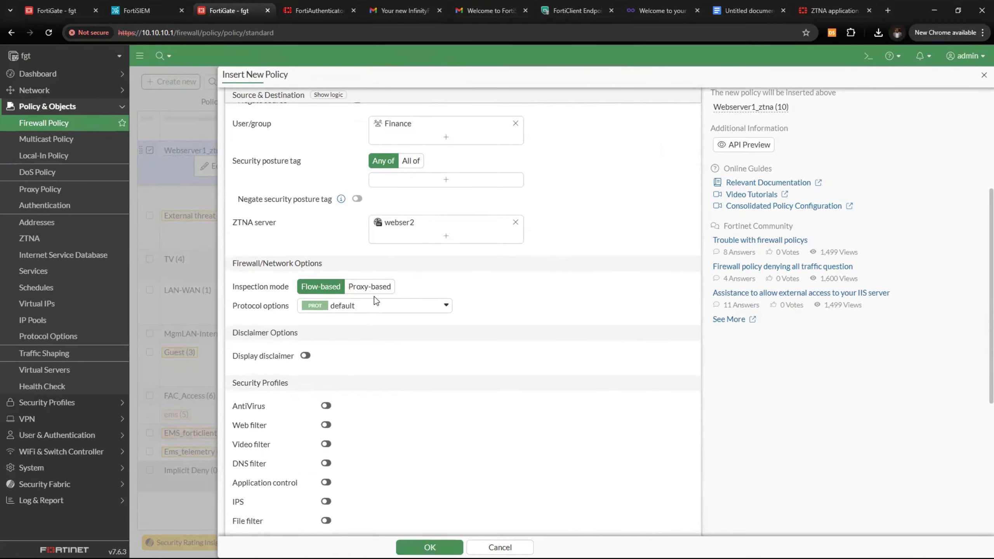
scroll(366, 458, "down", 6)
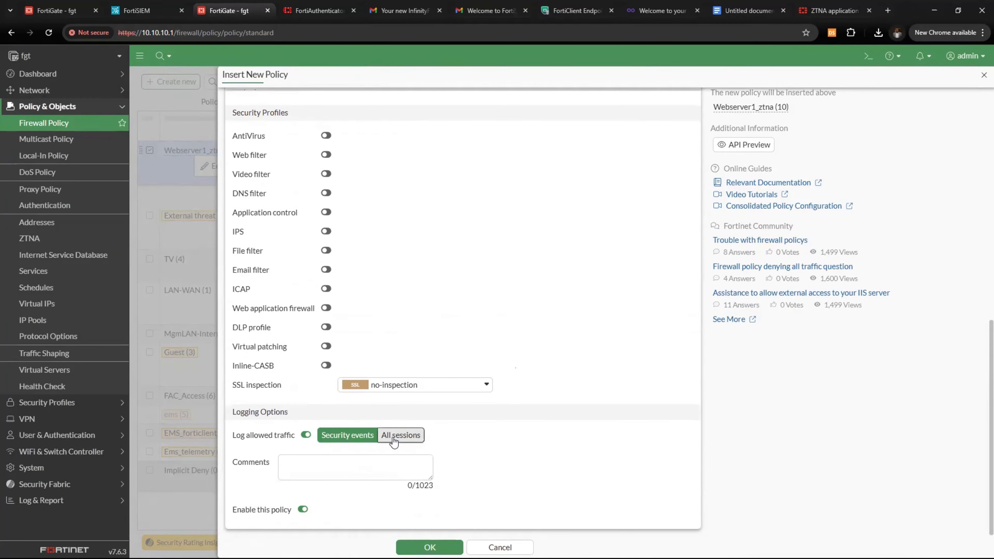
left_click(401, 435)
left_click(429, 547)
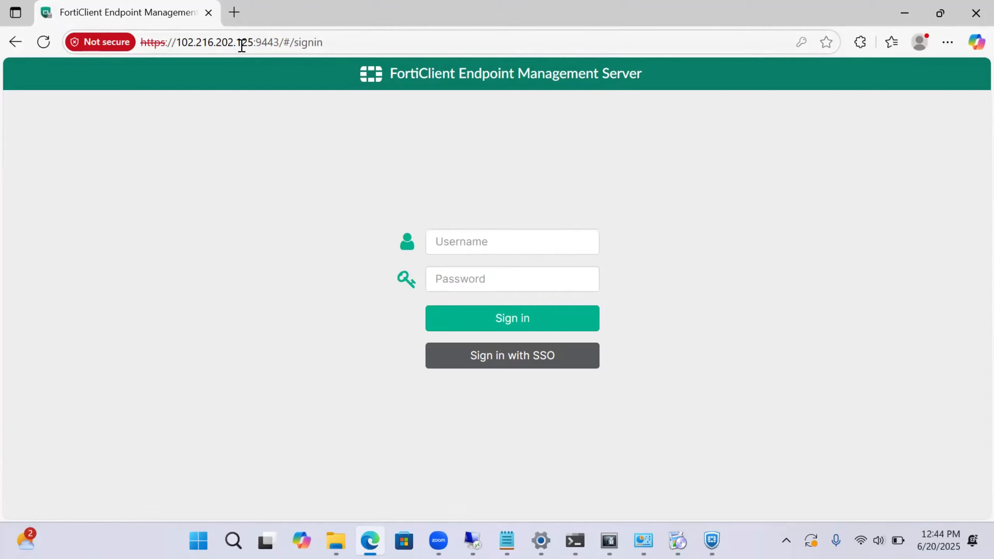
left_click_drag(242, 45, 116, 55)
key("ctrl+c")
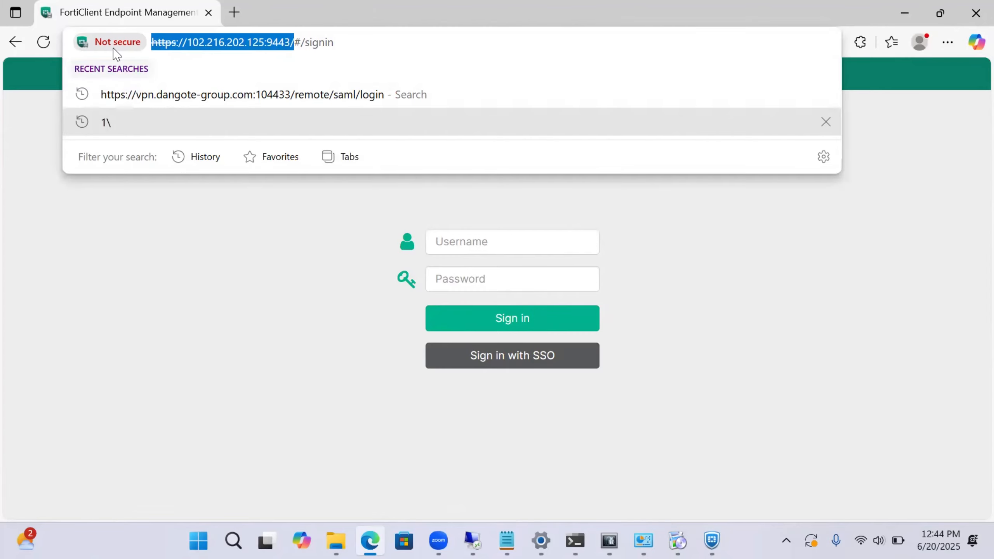
left_click(234, 12)
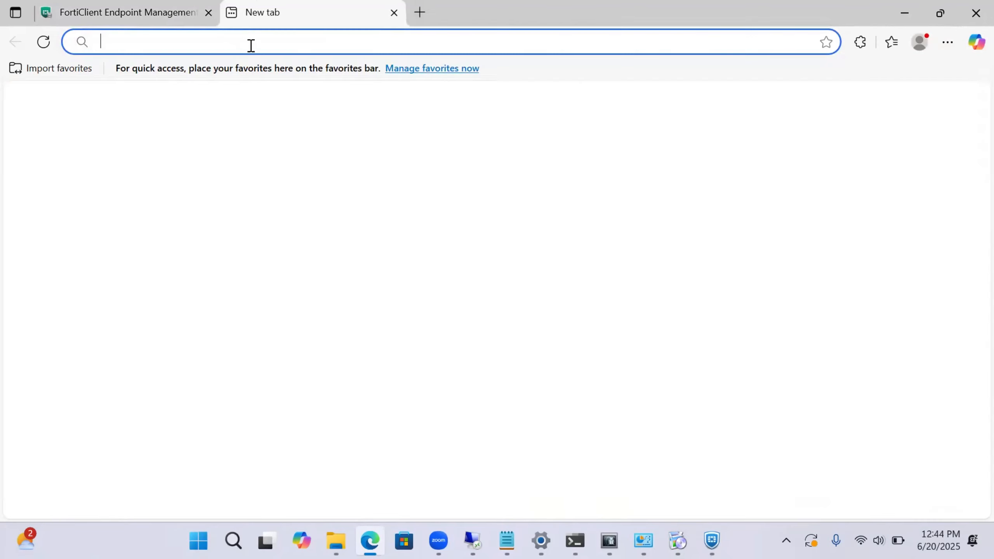
key("ctrl+v")
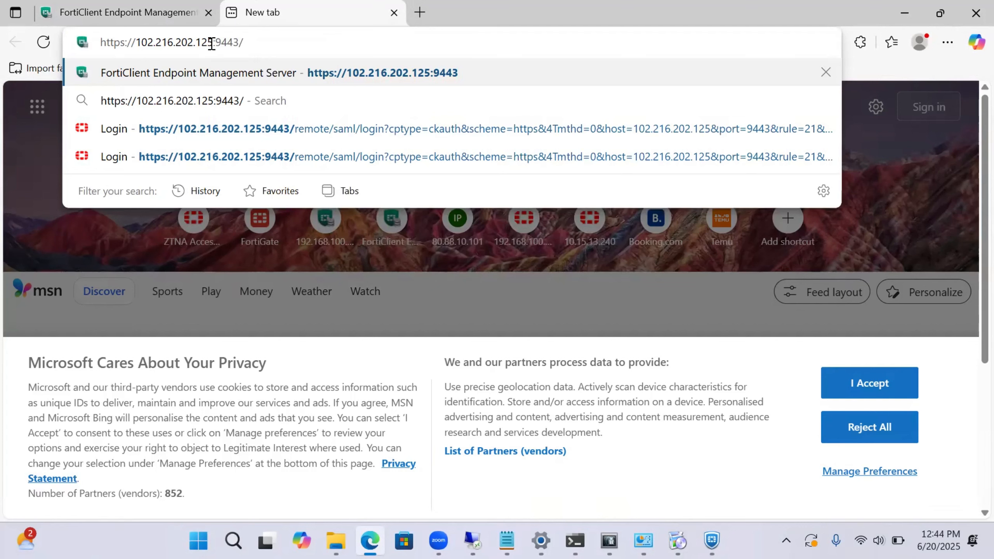
left_click(219, 42)
key("BackSpace")
type("8")
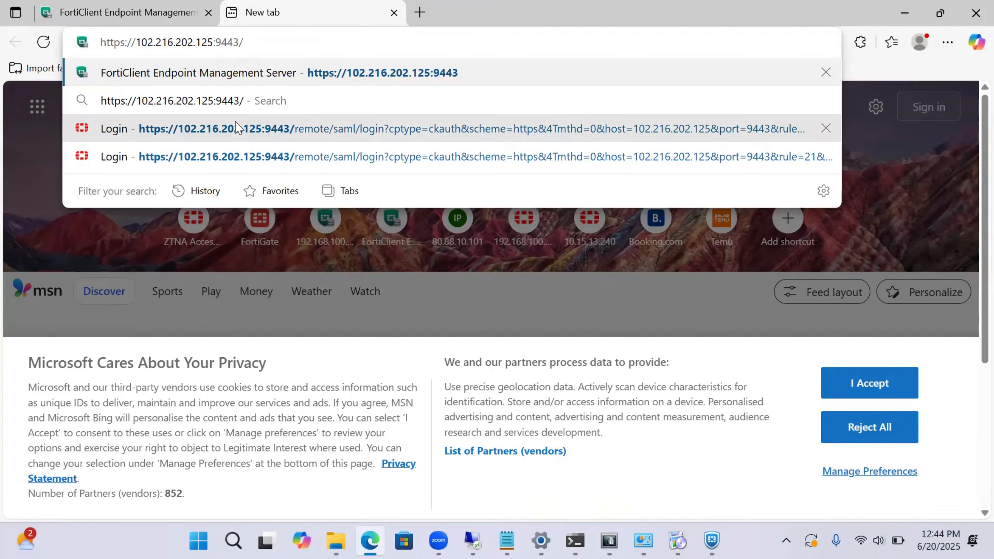
key("Return")
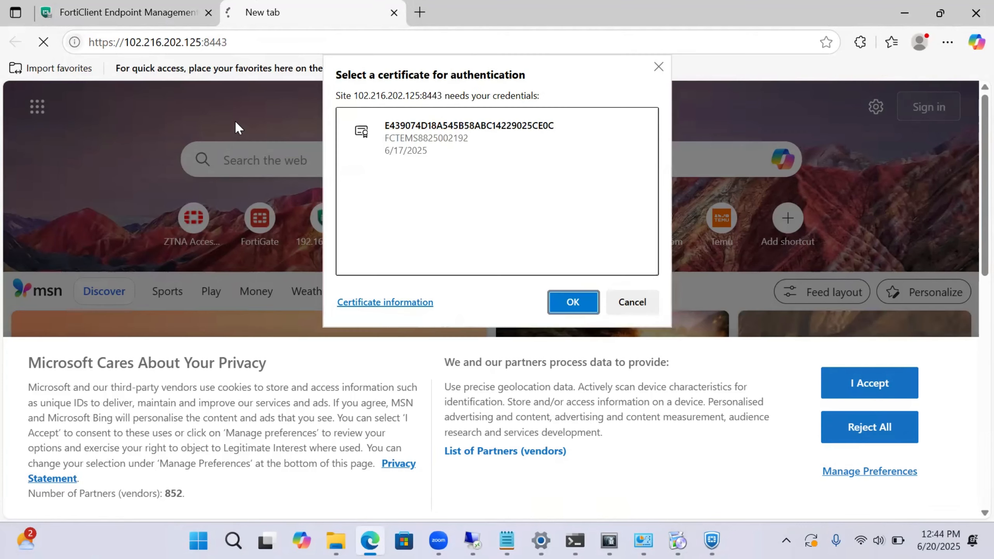
left_click(565, 301)
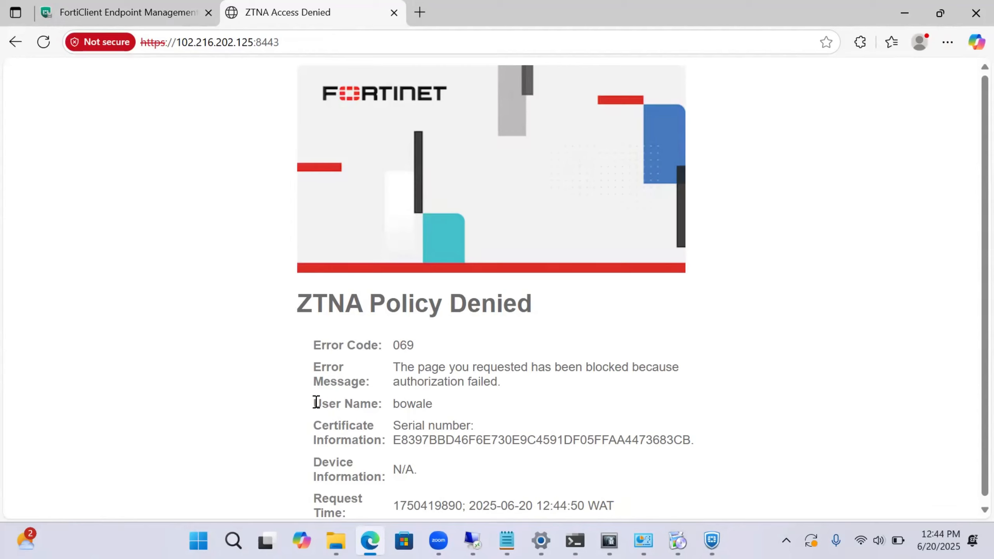
left_click_drag(314, 404, 473, 402)
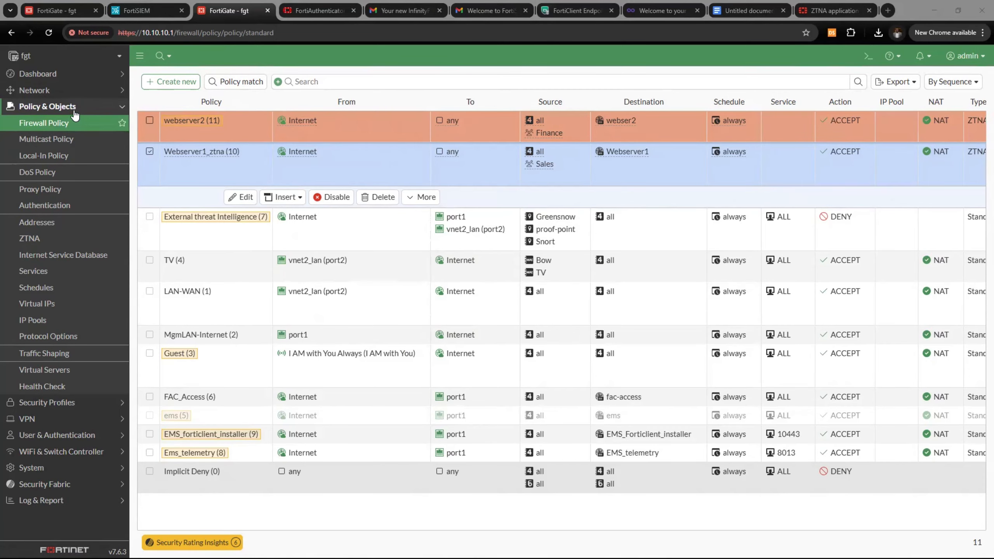
Deauthenticate the logged-in Sales user from FortiGate's Firewall User Monitor
left_click(75, 111)
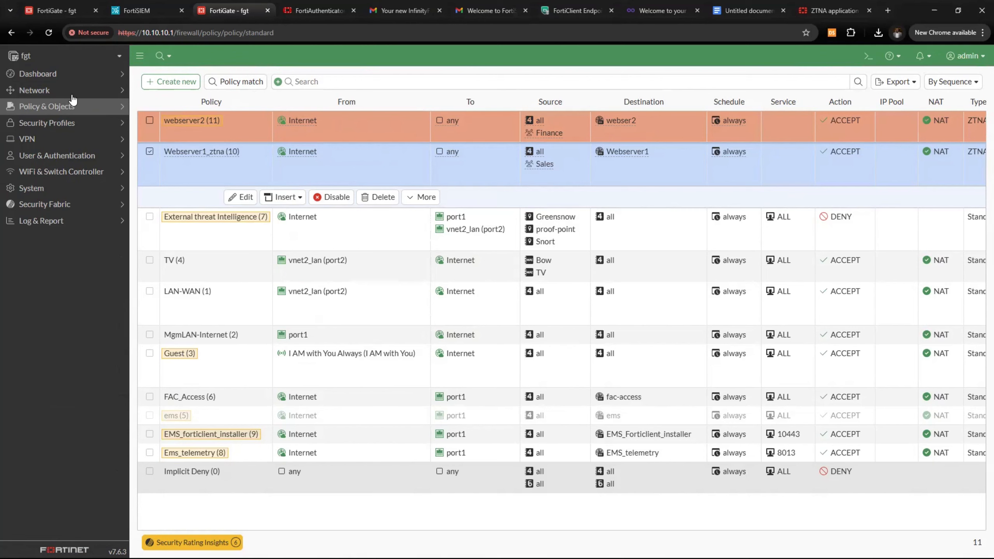
left_click(82, 78)
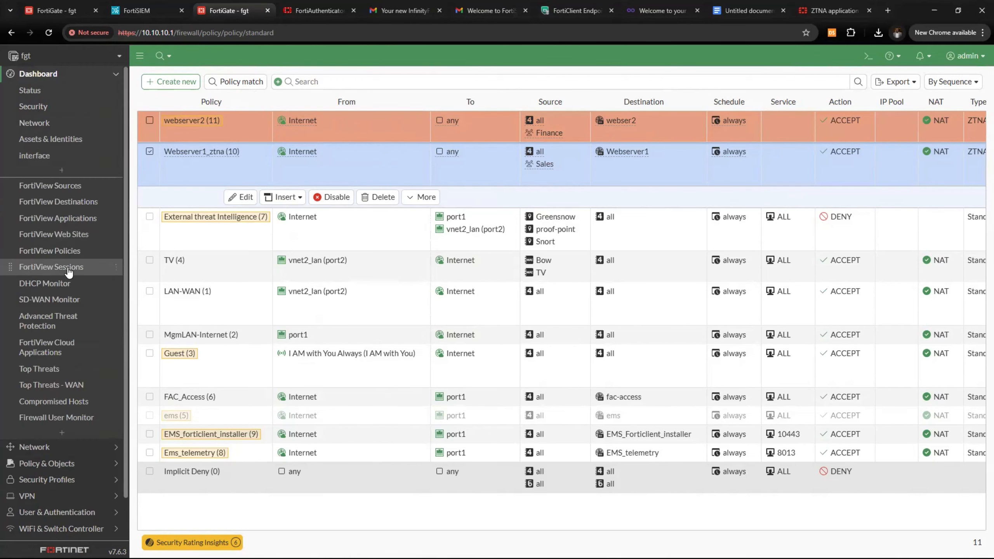
left_click(59, 418)
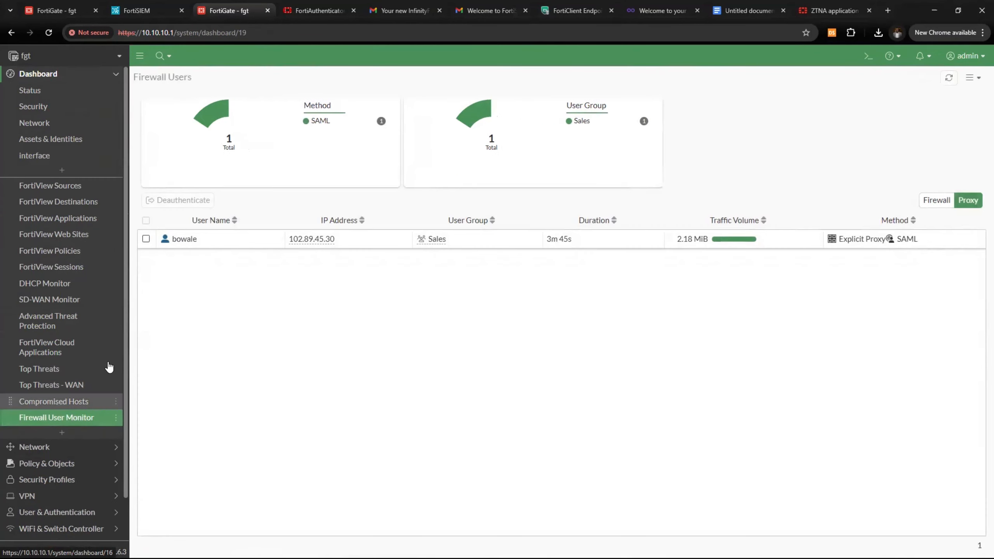
left_click(146, 238)
left_click(178, 200)
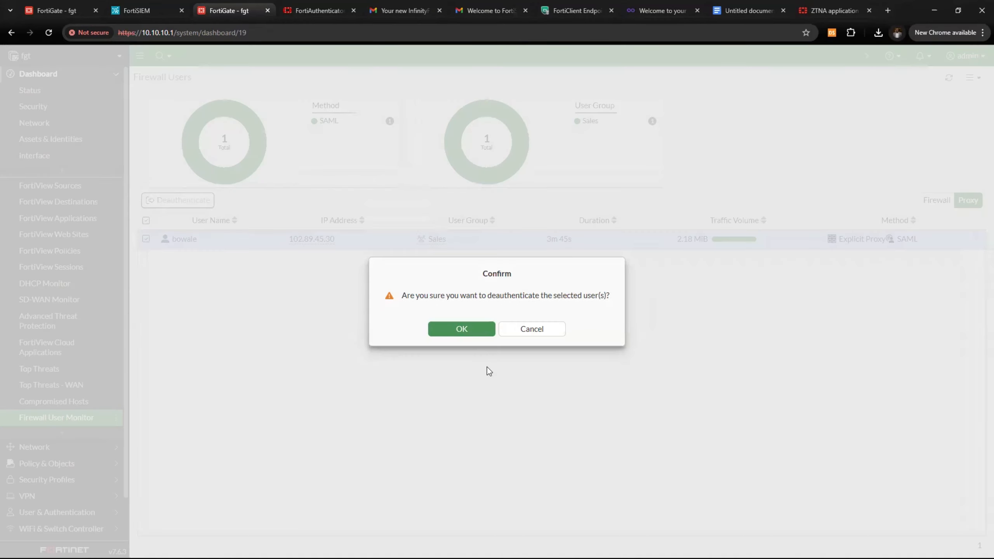
left_click(471, 334)
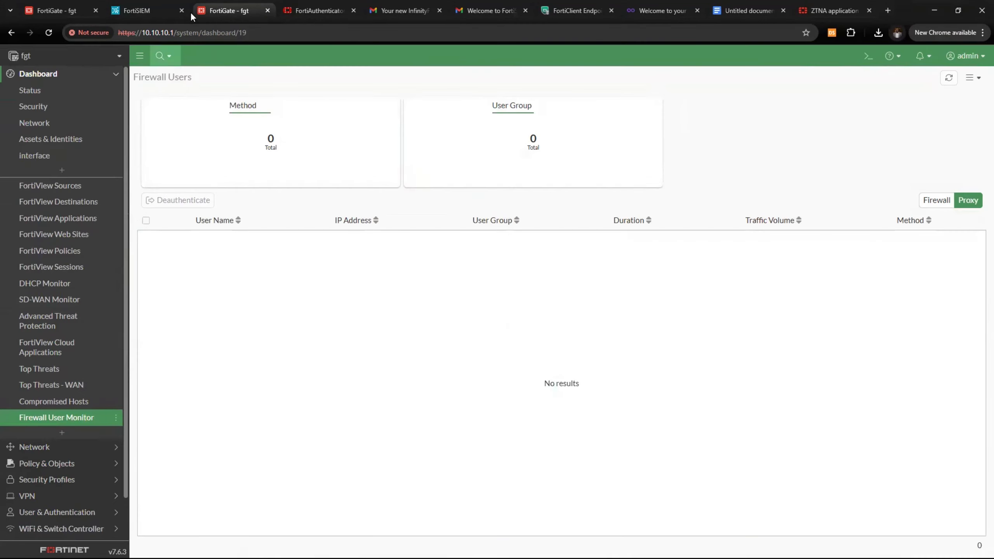
Log off all SAML IdP sessions in FortiAuthenticator
left_click(301, 15)
left_click(73, 262)
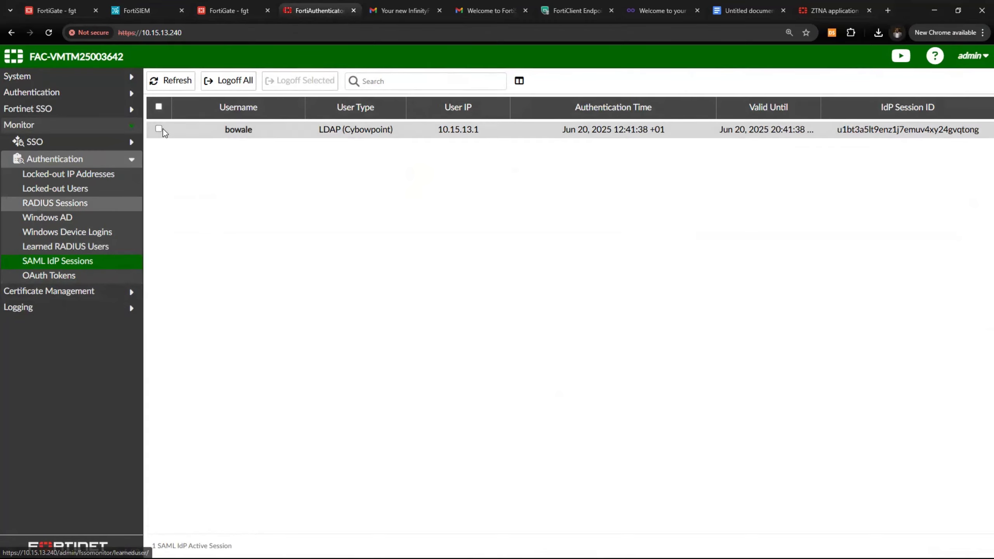
left_click(161, 129)
left_click(235, 80)
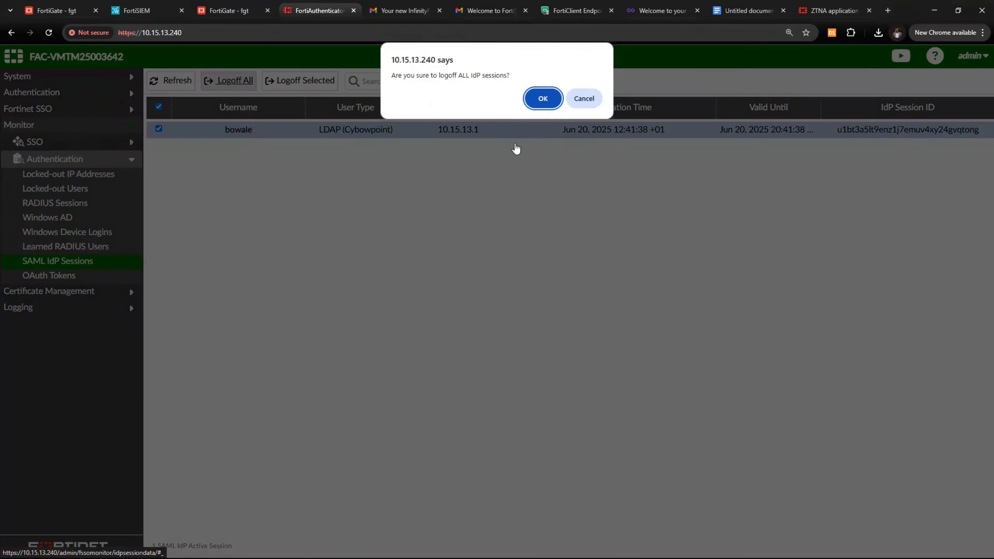
left_click(535, 98)
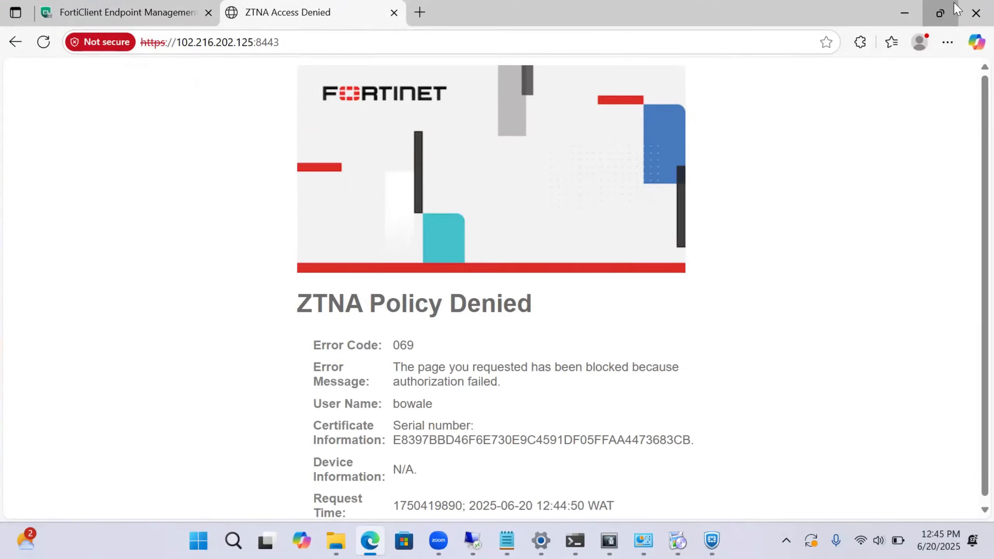
left_click(954, 8)
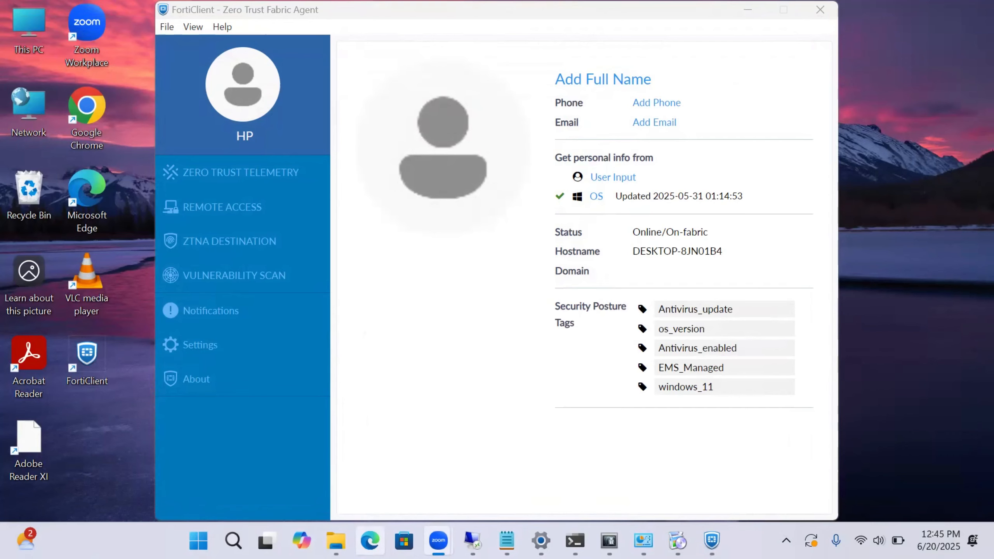
left_click(370, 540)
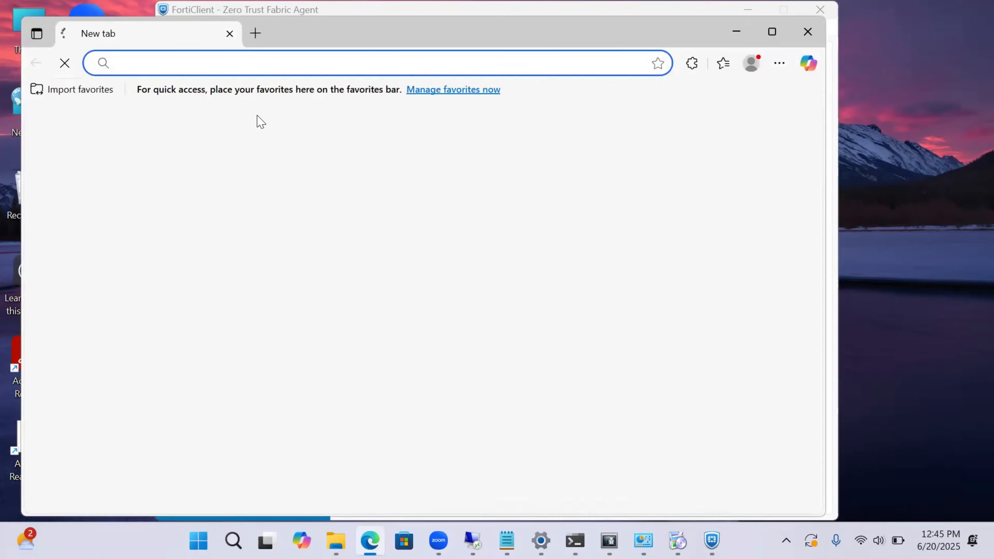
key("ctrl+v")
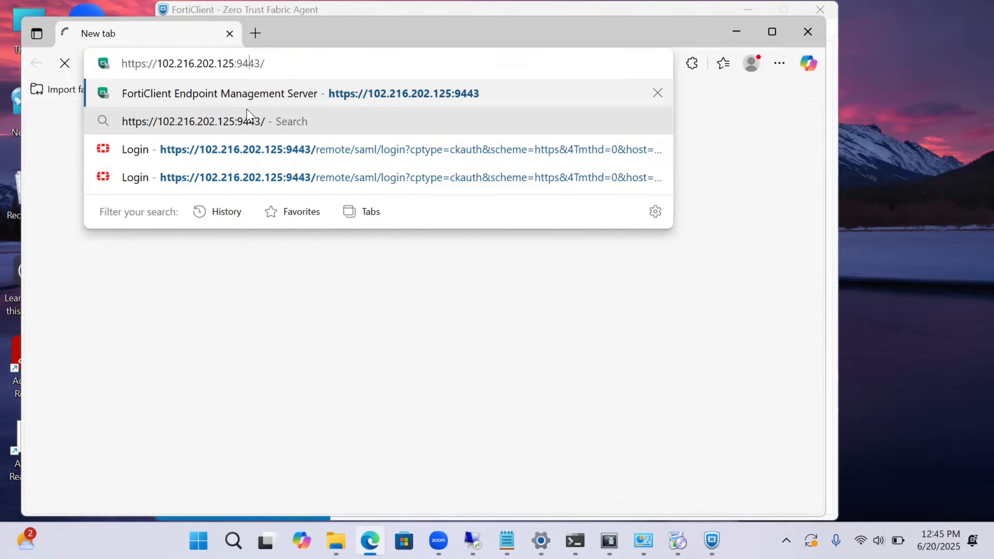
key("BackSpace")
type("8")
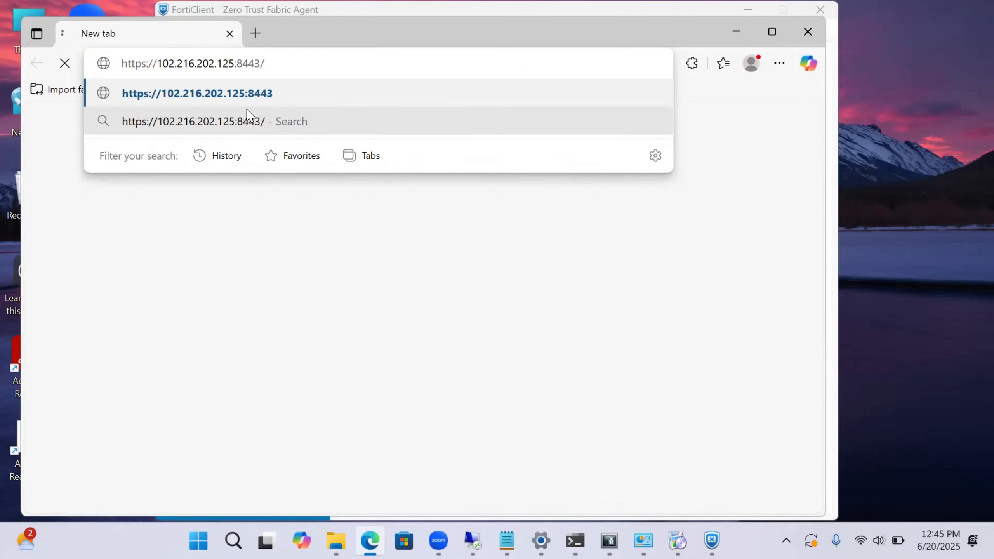
key("Return")
left_click(347, 172)
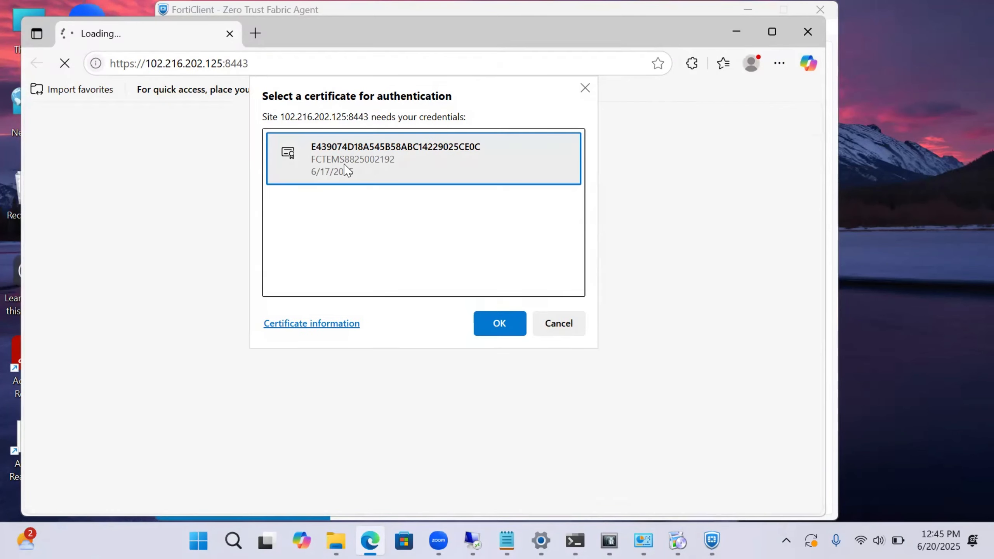
left_click(515, 329)
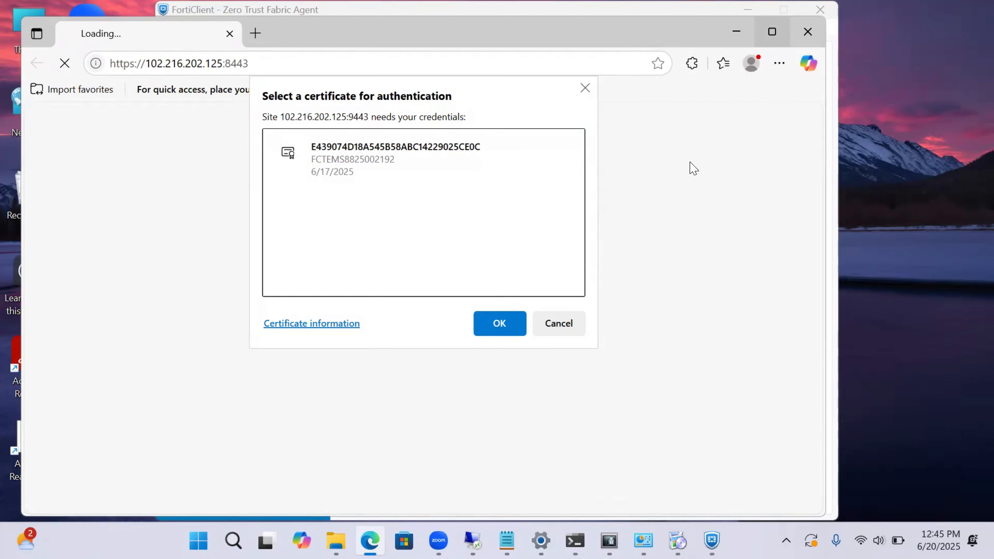
left_click(398, 165)
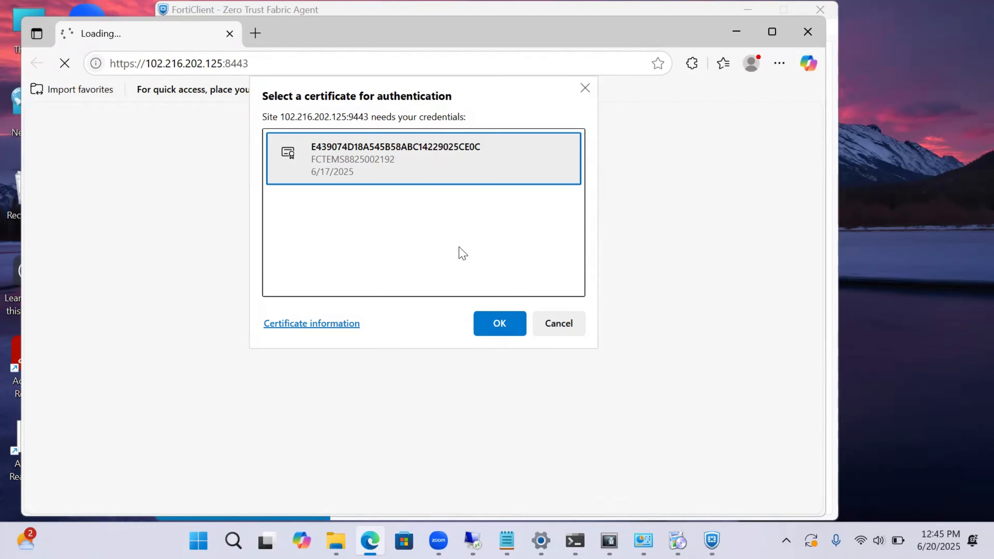
left_click(500, 324)
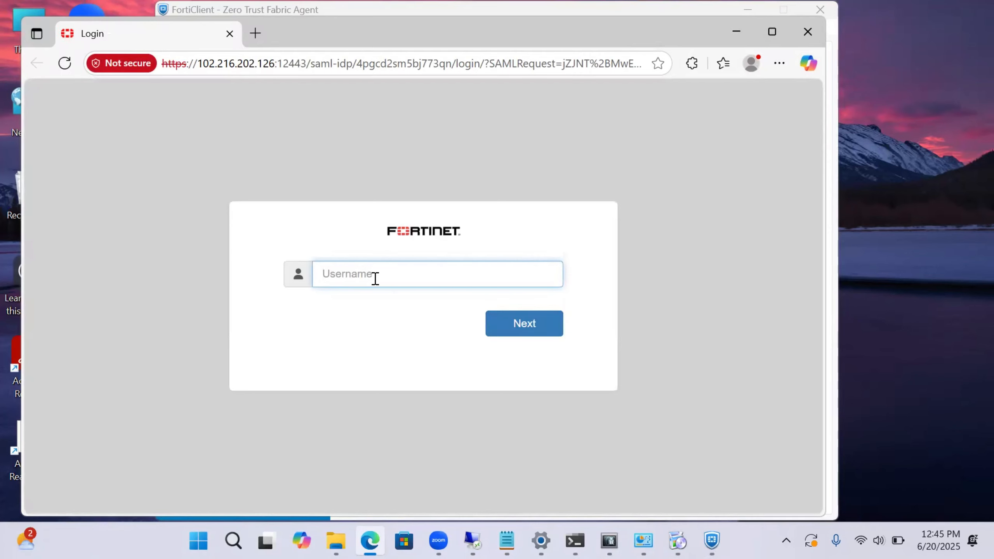
Sign in through the SAML login with the administrator username and password
type("admin")
type("istrator")
left_click(551, 332)
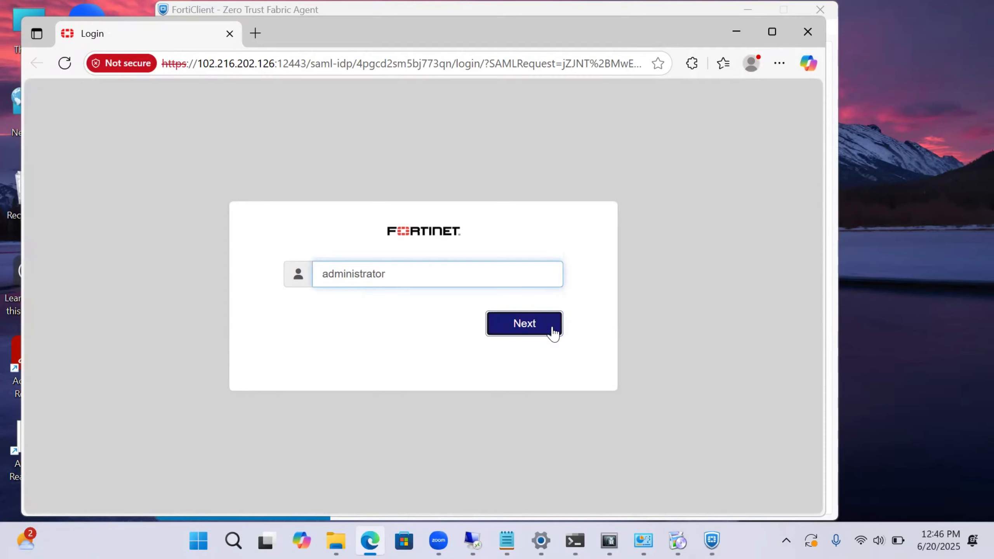
type("•••••")
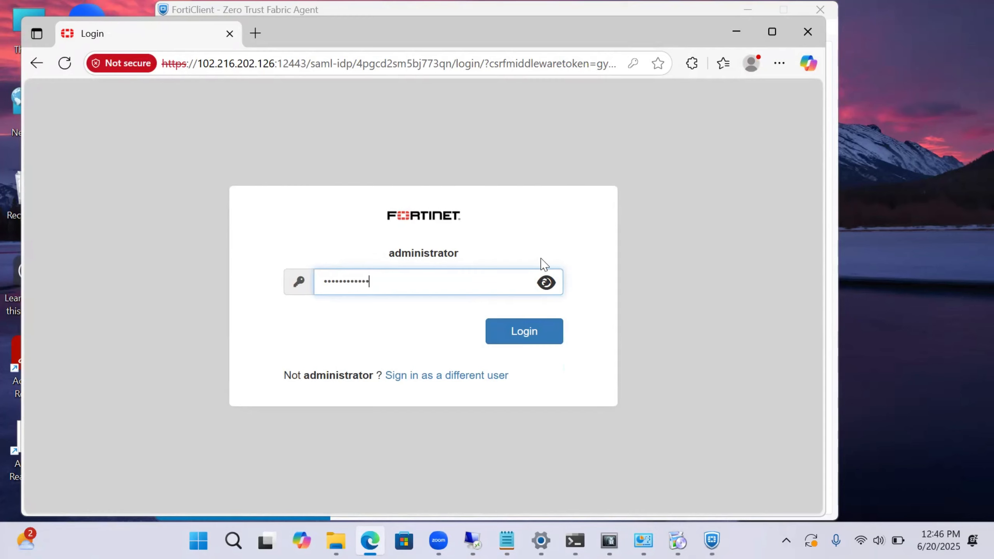
left_click(511, 345)
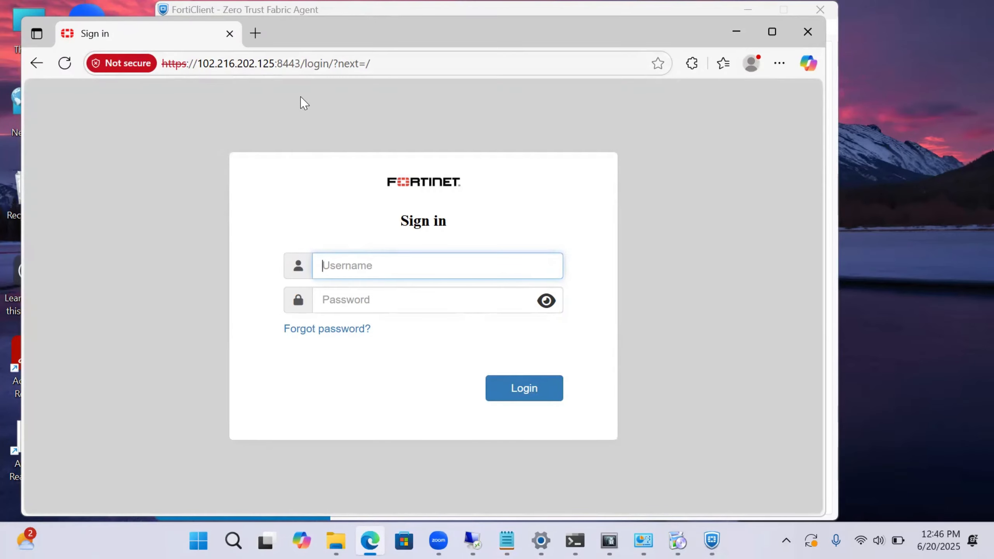
key("ctrl+l")
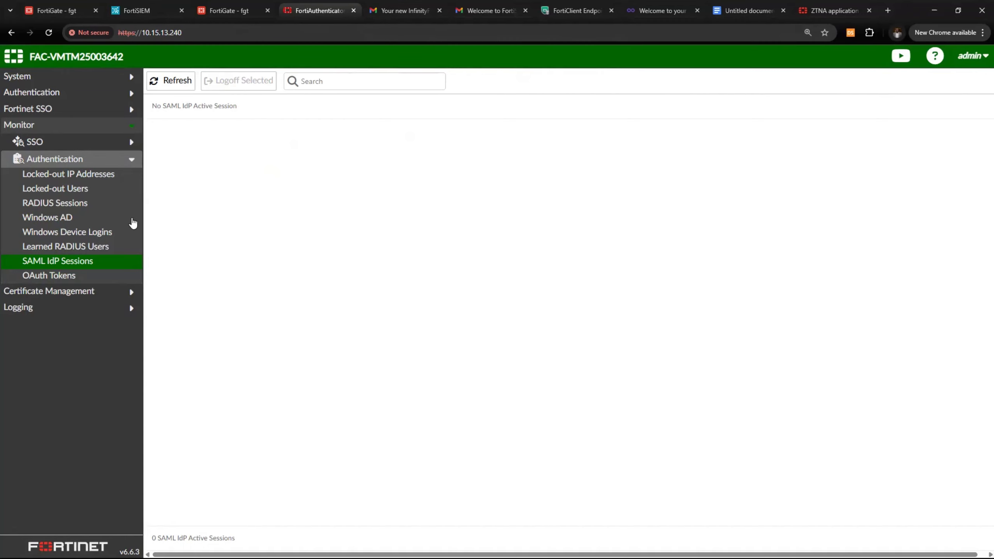
Switch to FortiGate's ZTNA Traffic log
left_click(31, 10)
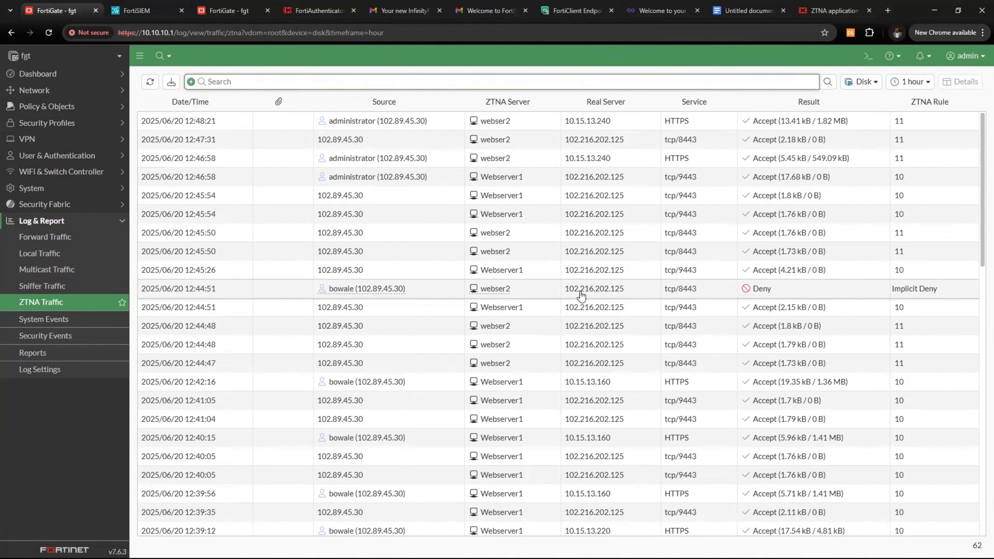
Highlight the webser2 Deny and HTTPS accept log entries, then restore the ztna diagram in Paint
left_click_drag(278, 292, 679, 294)
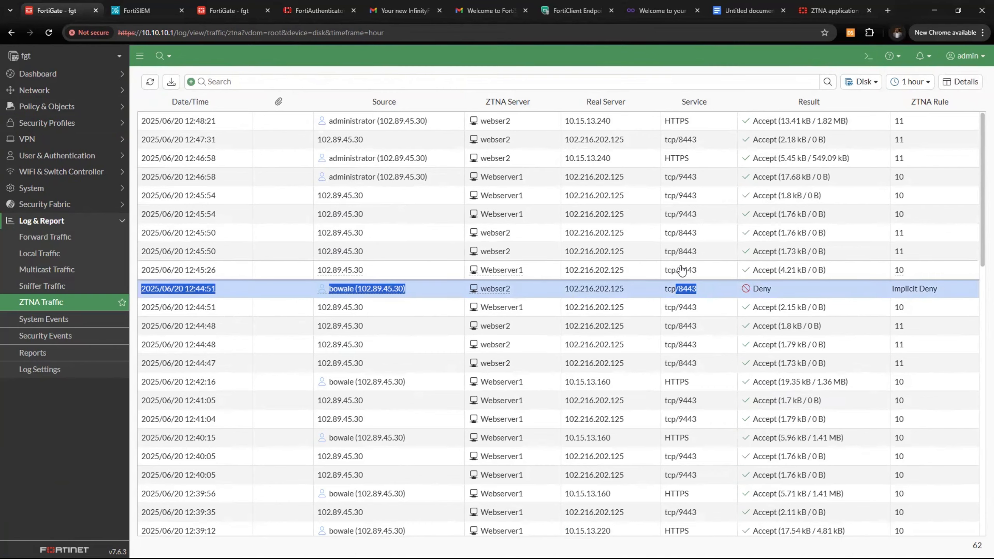
scroll(682, 271, "down", 1)
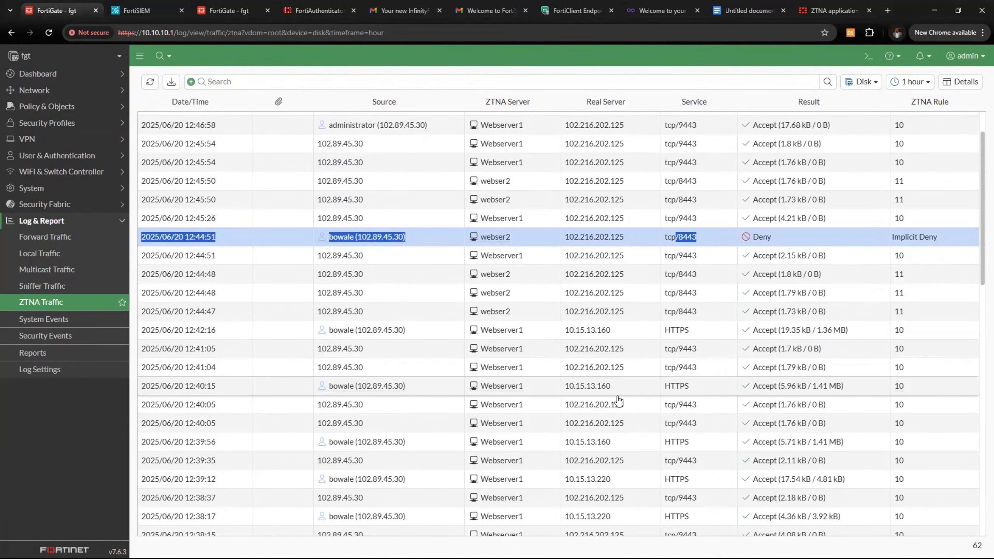
left_click_drag(280, 389, 565, 389)
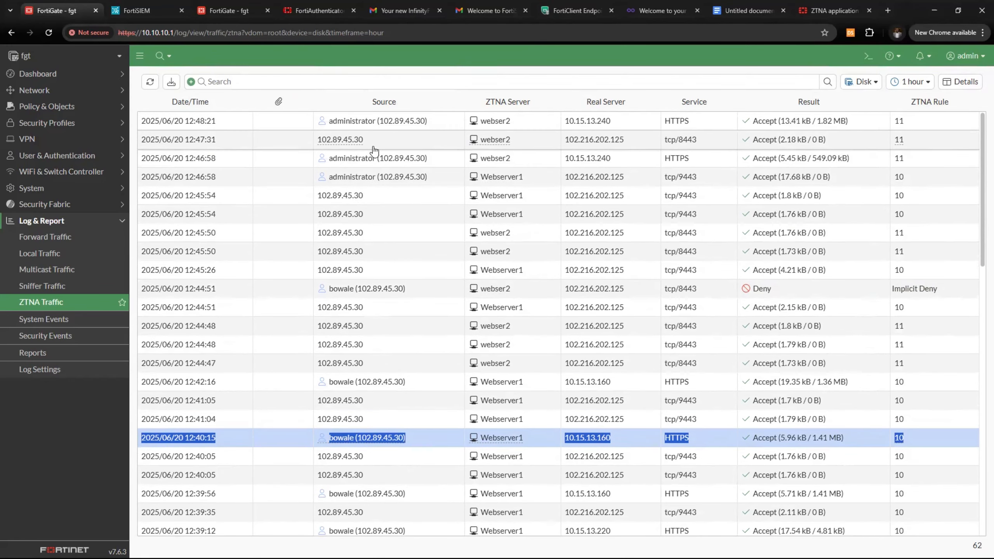
left_click_drag(318, 165, 654, 169)
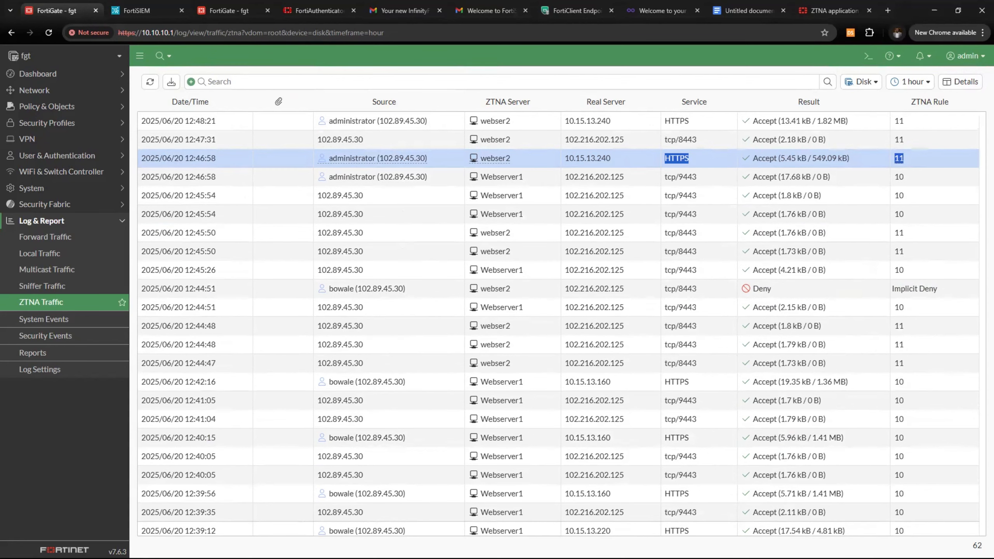
key("super")
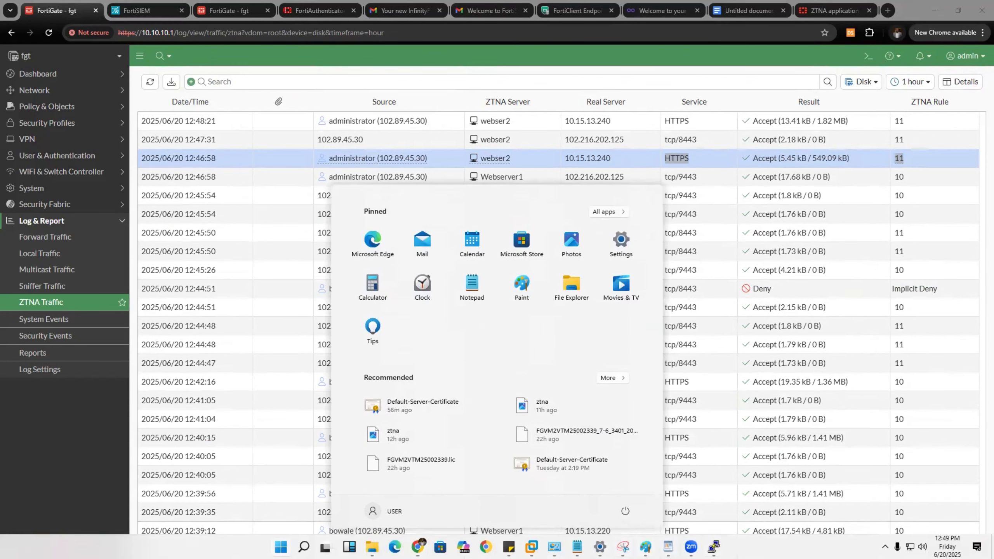
left_click(645, 547)
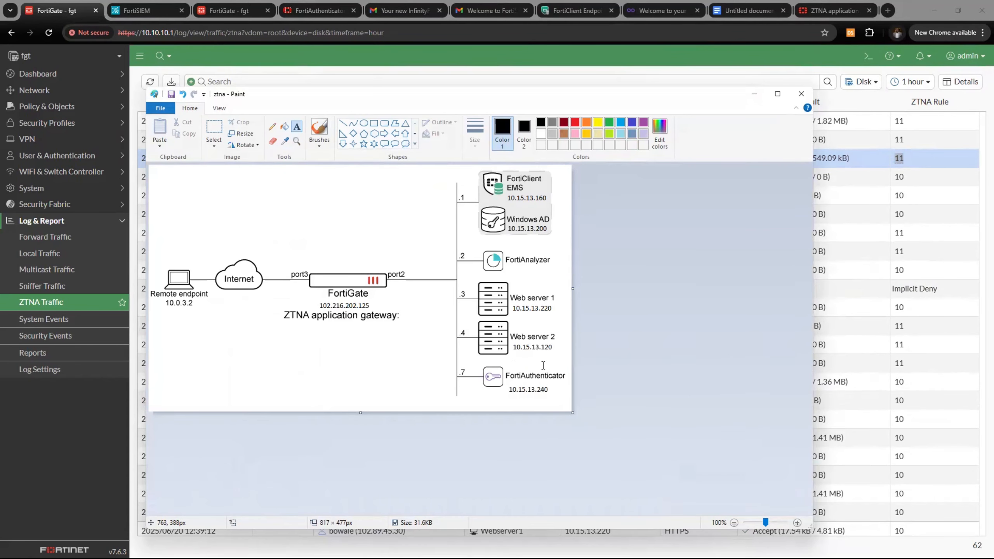